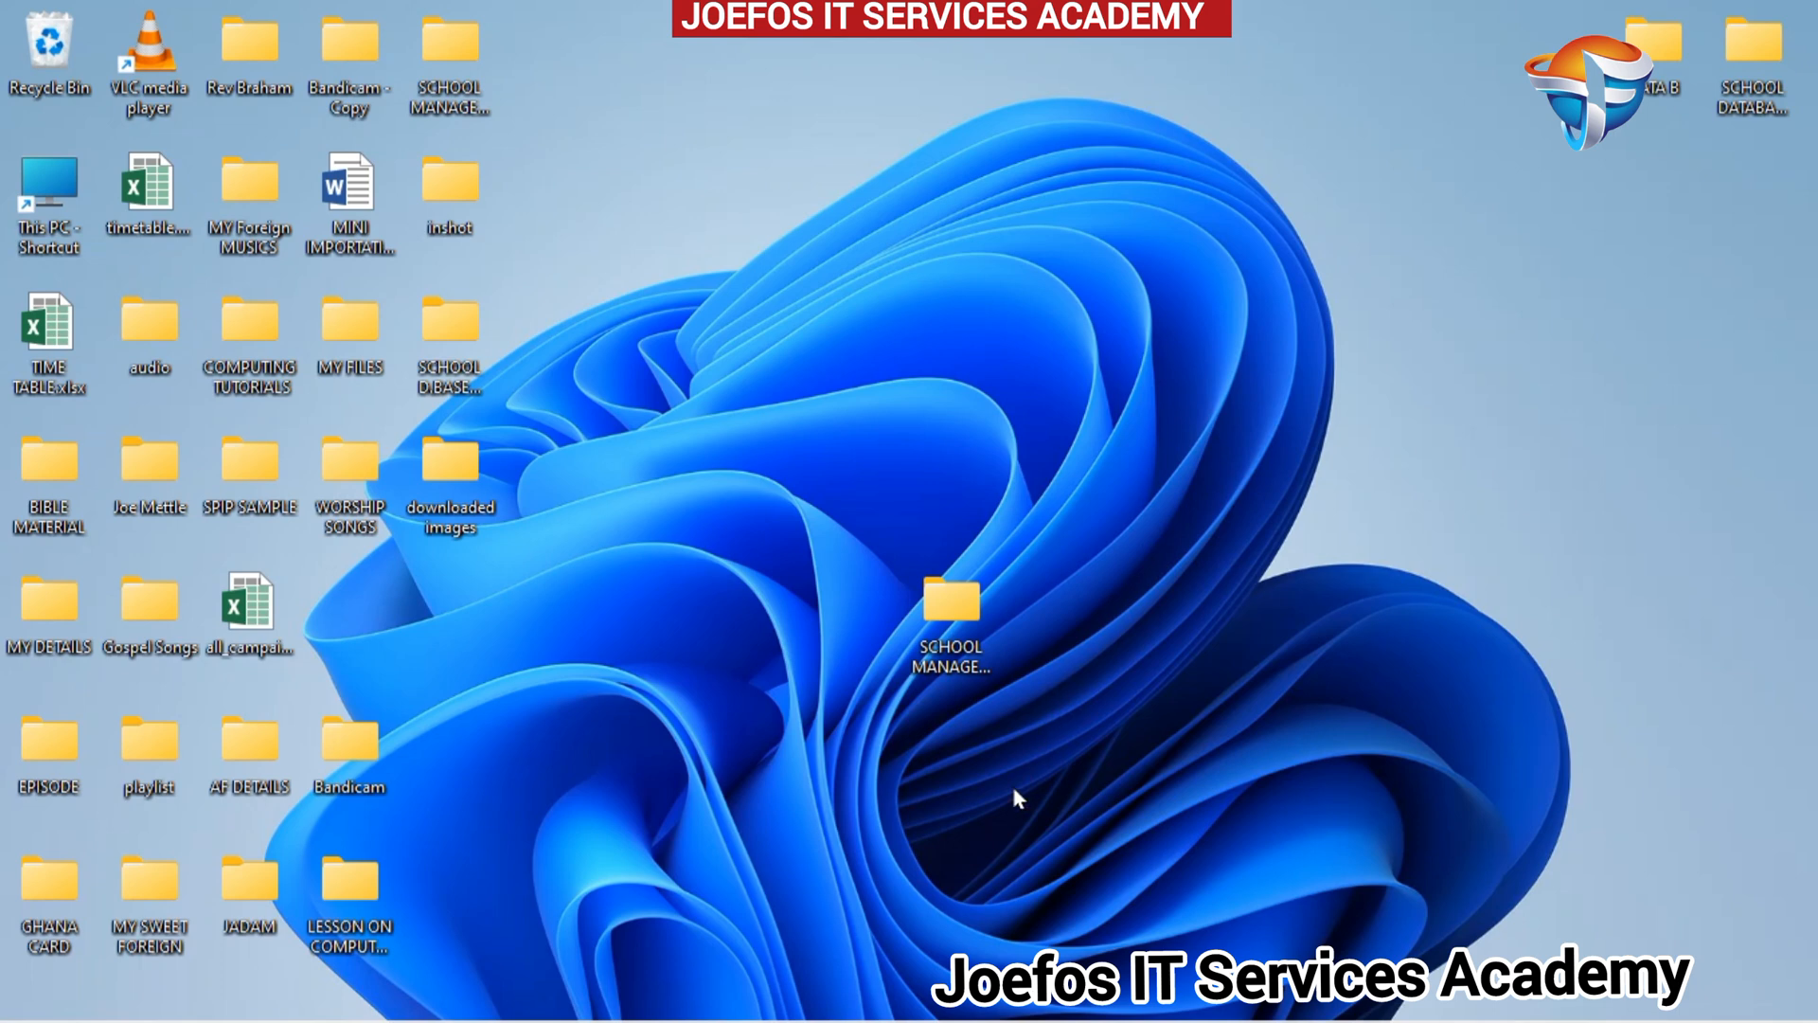
Step: Switch to the Excel school workbook and examine the STUDENT EMIS TABLE sheet's class columns and its link to the home sheet
left_click(690, 992)
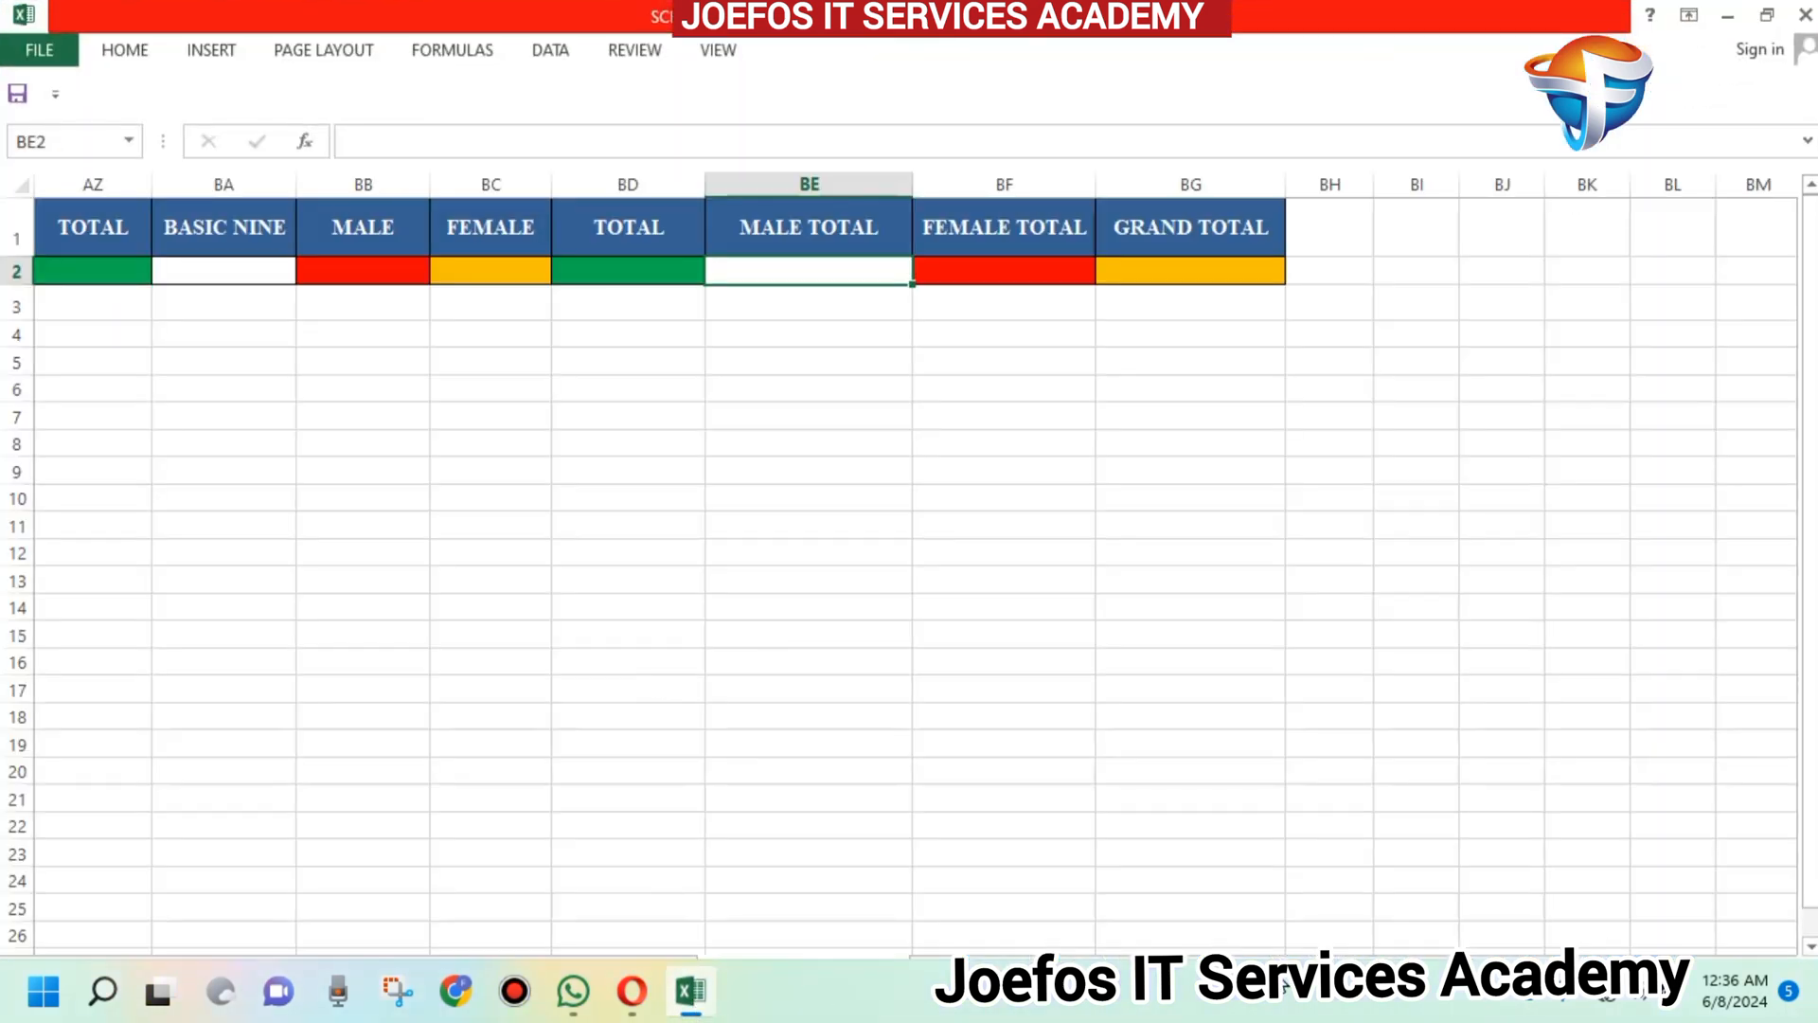
left_click(1416, 757)
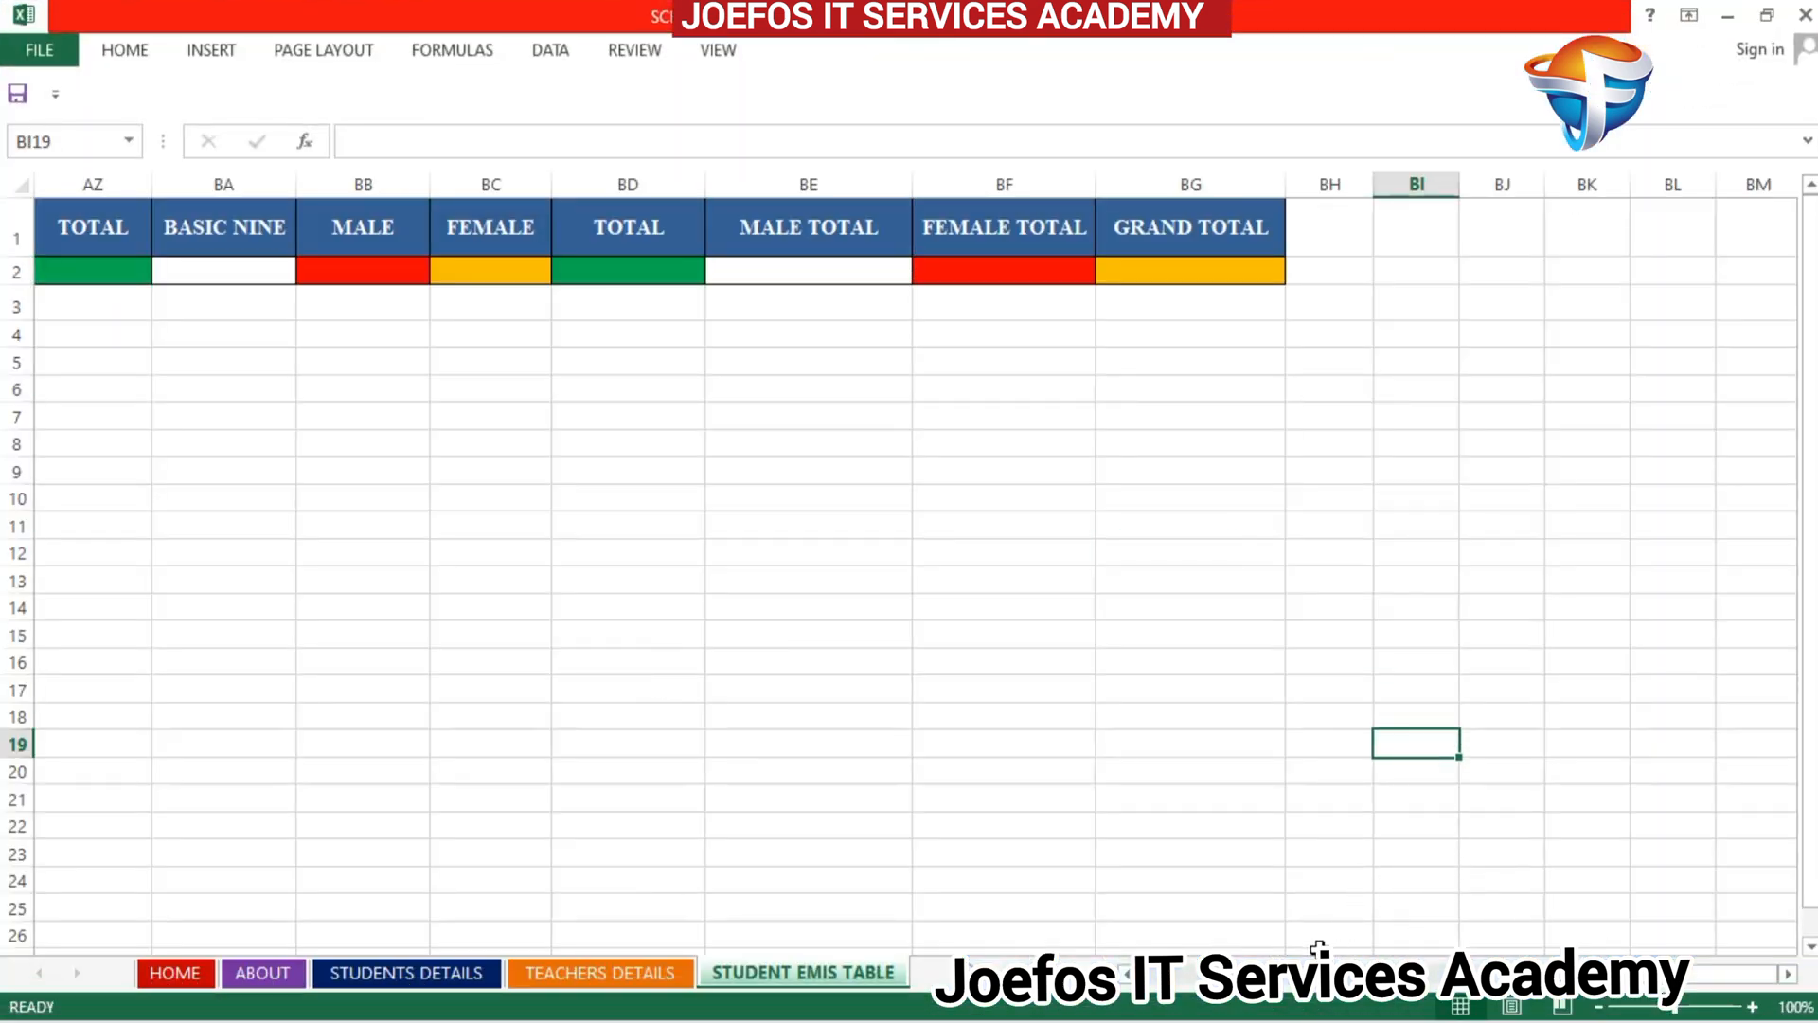
left_click_drag(1681, 974, 1153, 981)
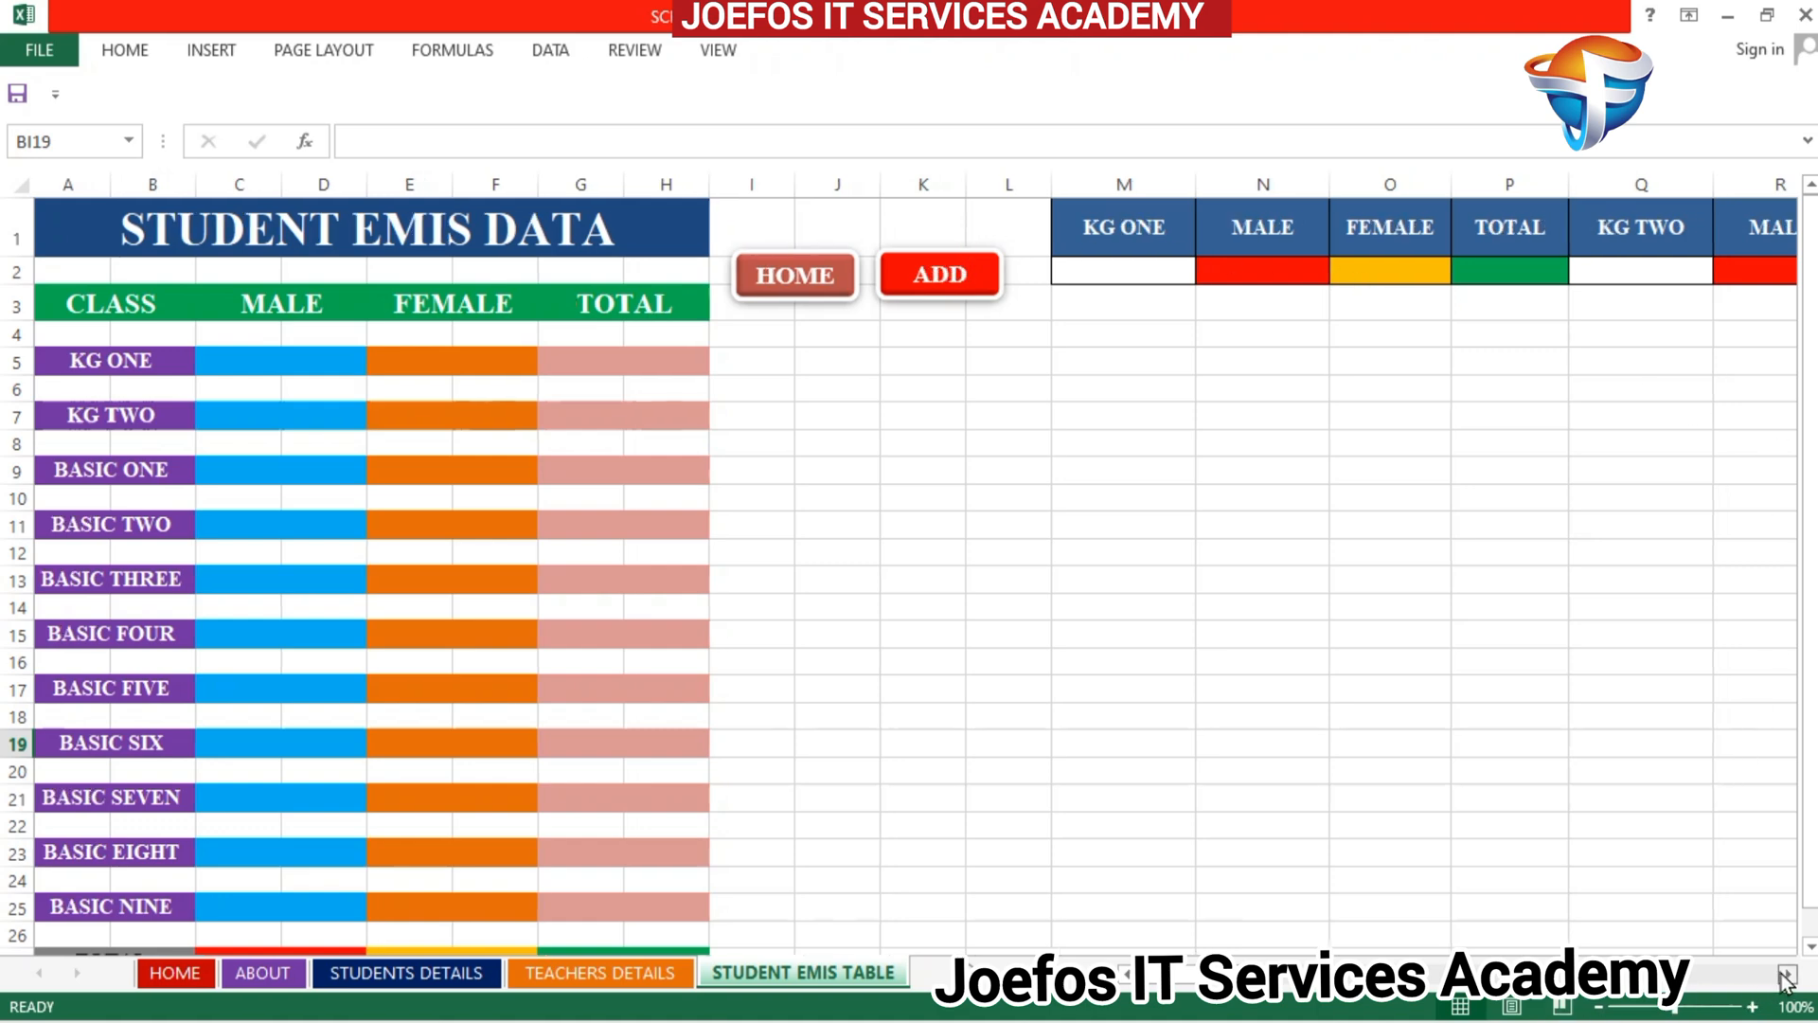
left_click_drag(1786, 979, 1786, 980)
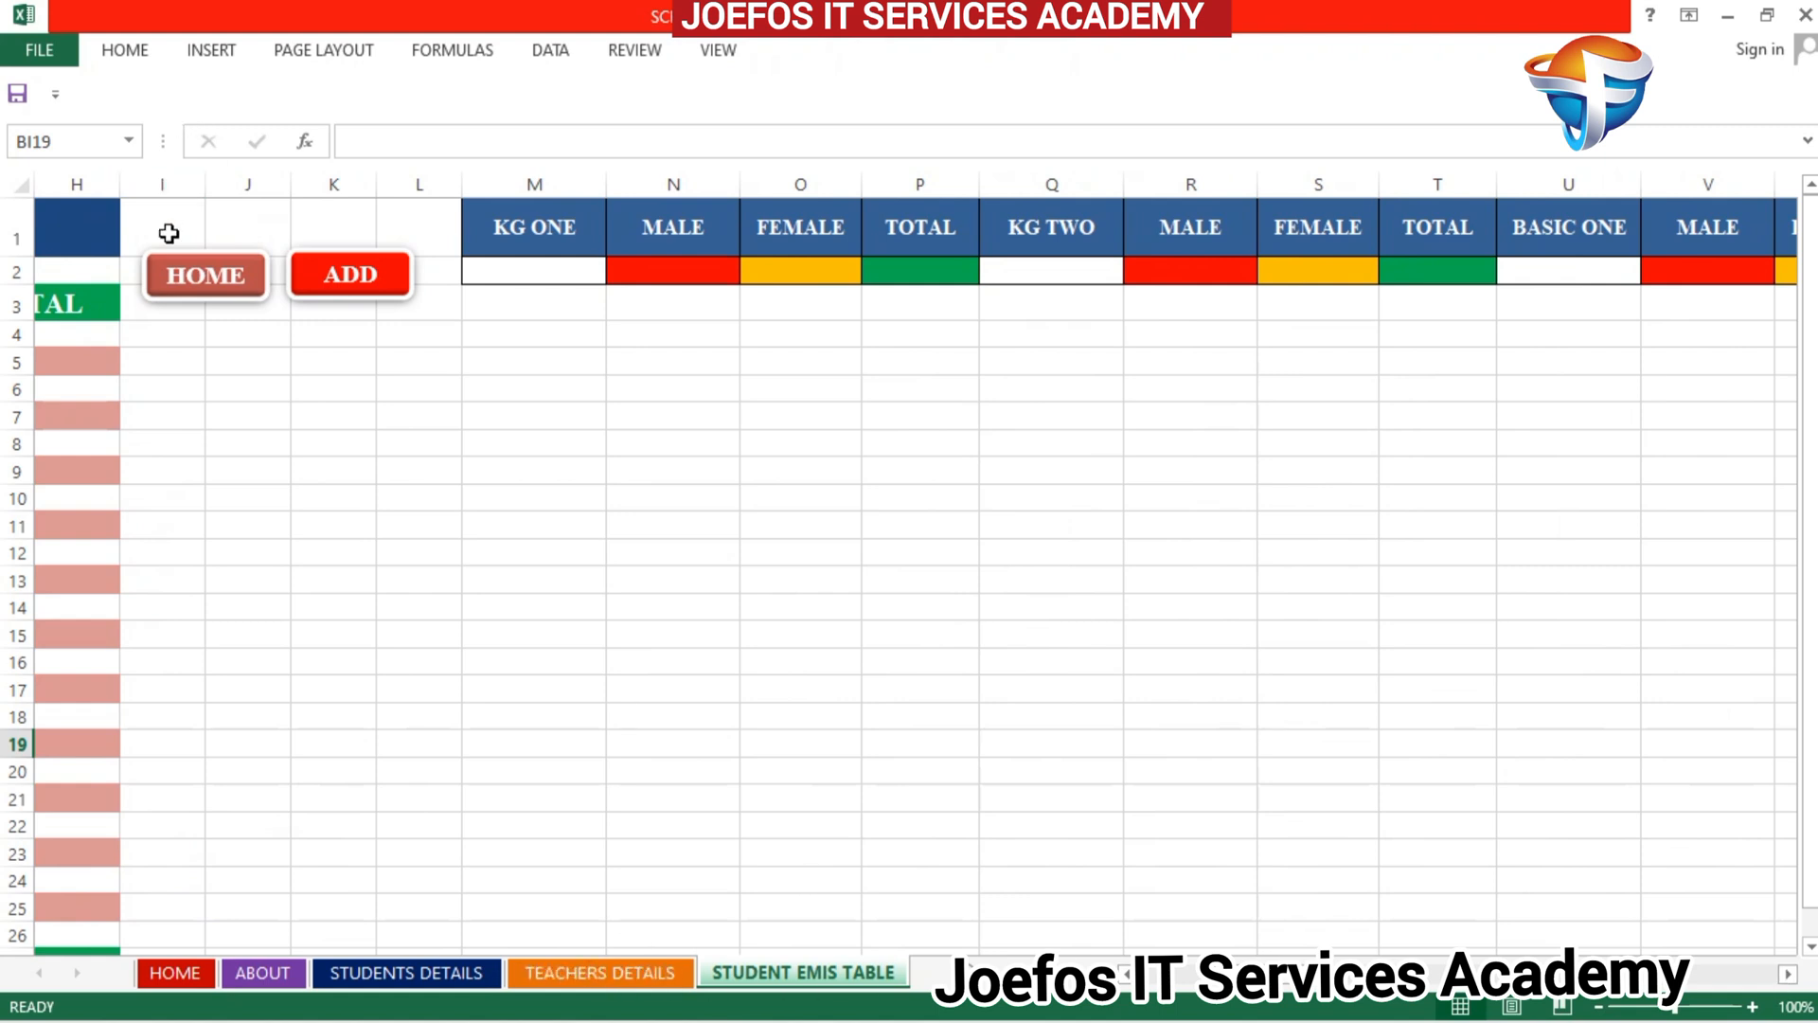
left_click(183, 280)
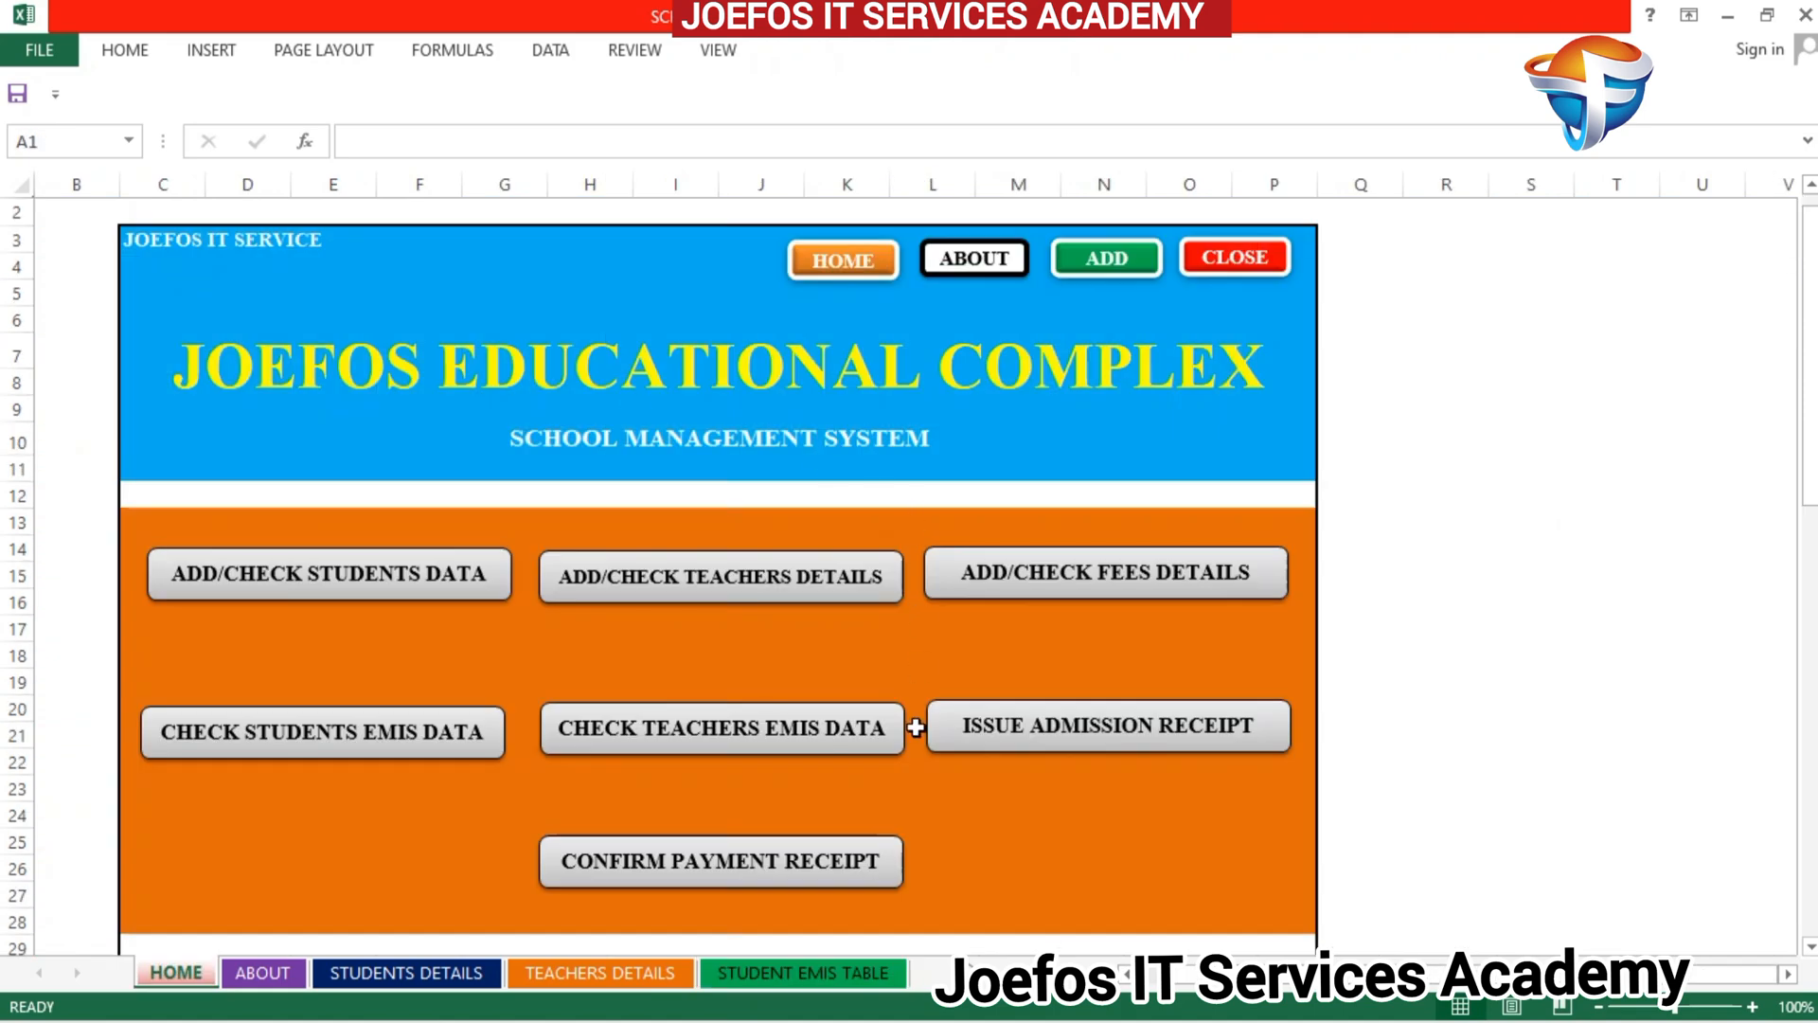
left_click(834, 976)
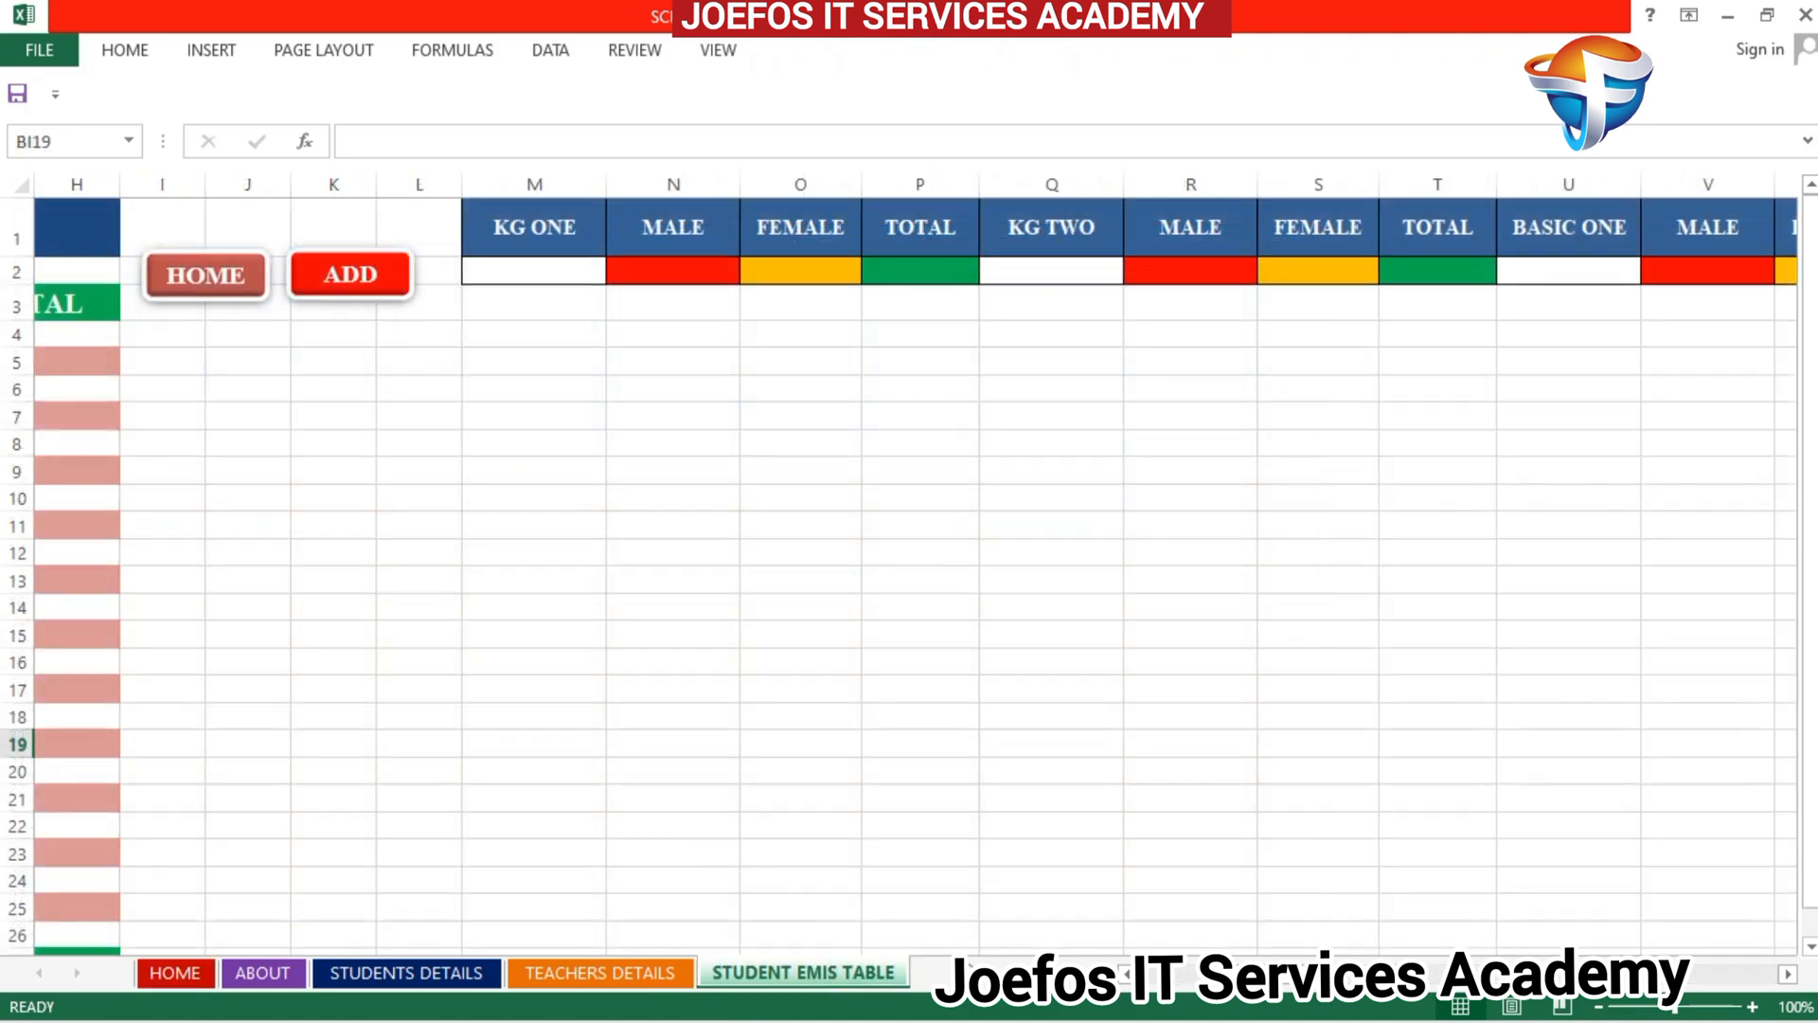
left_click(937, 973)
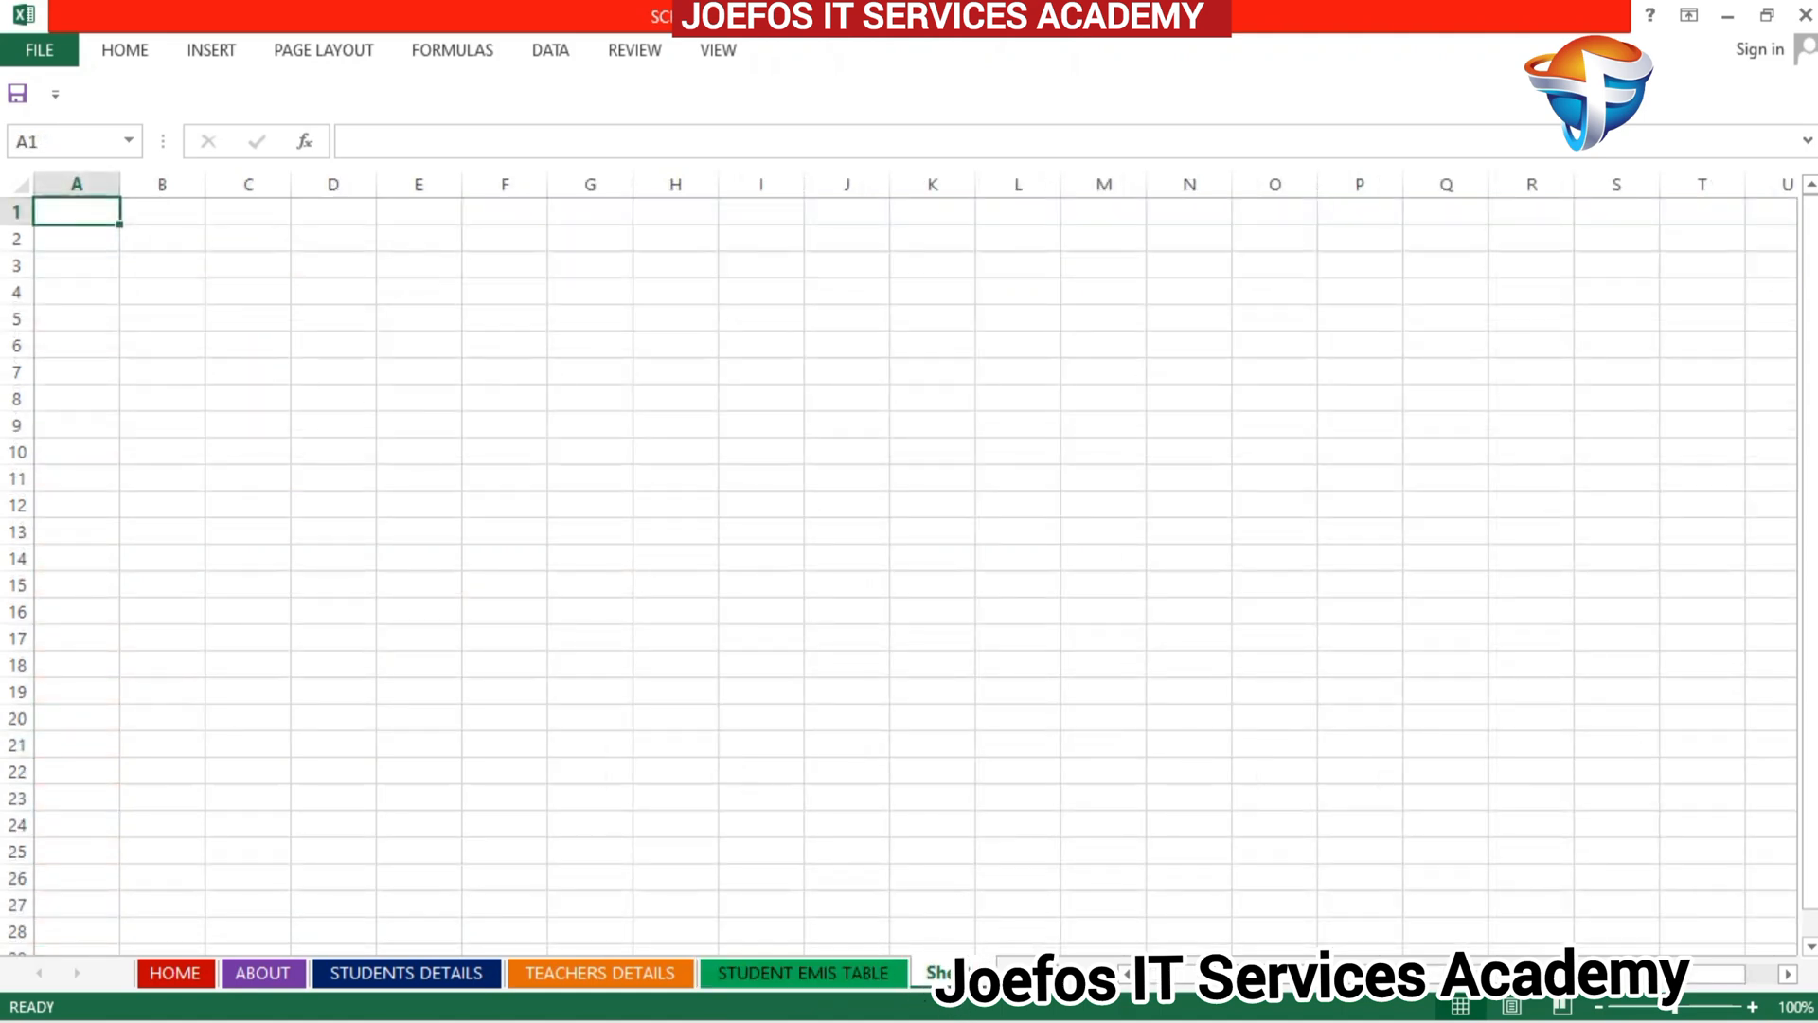
right_click(966, 973)
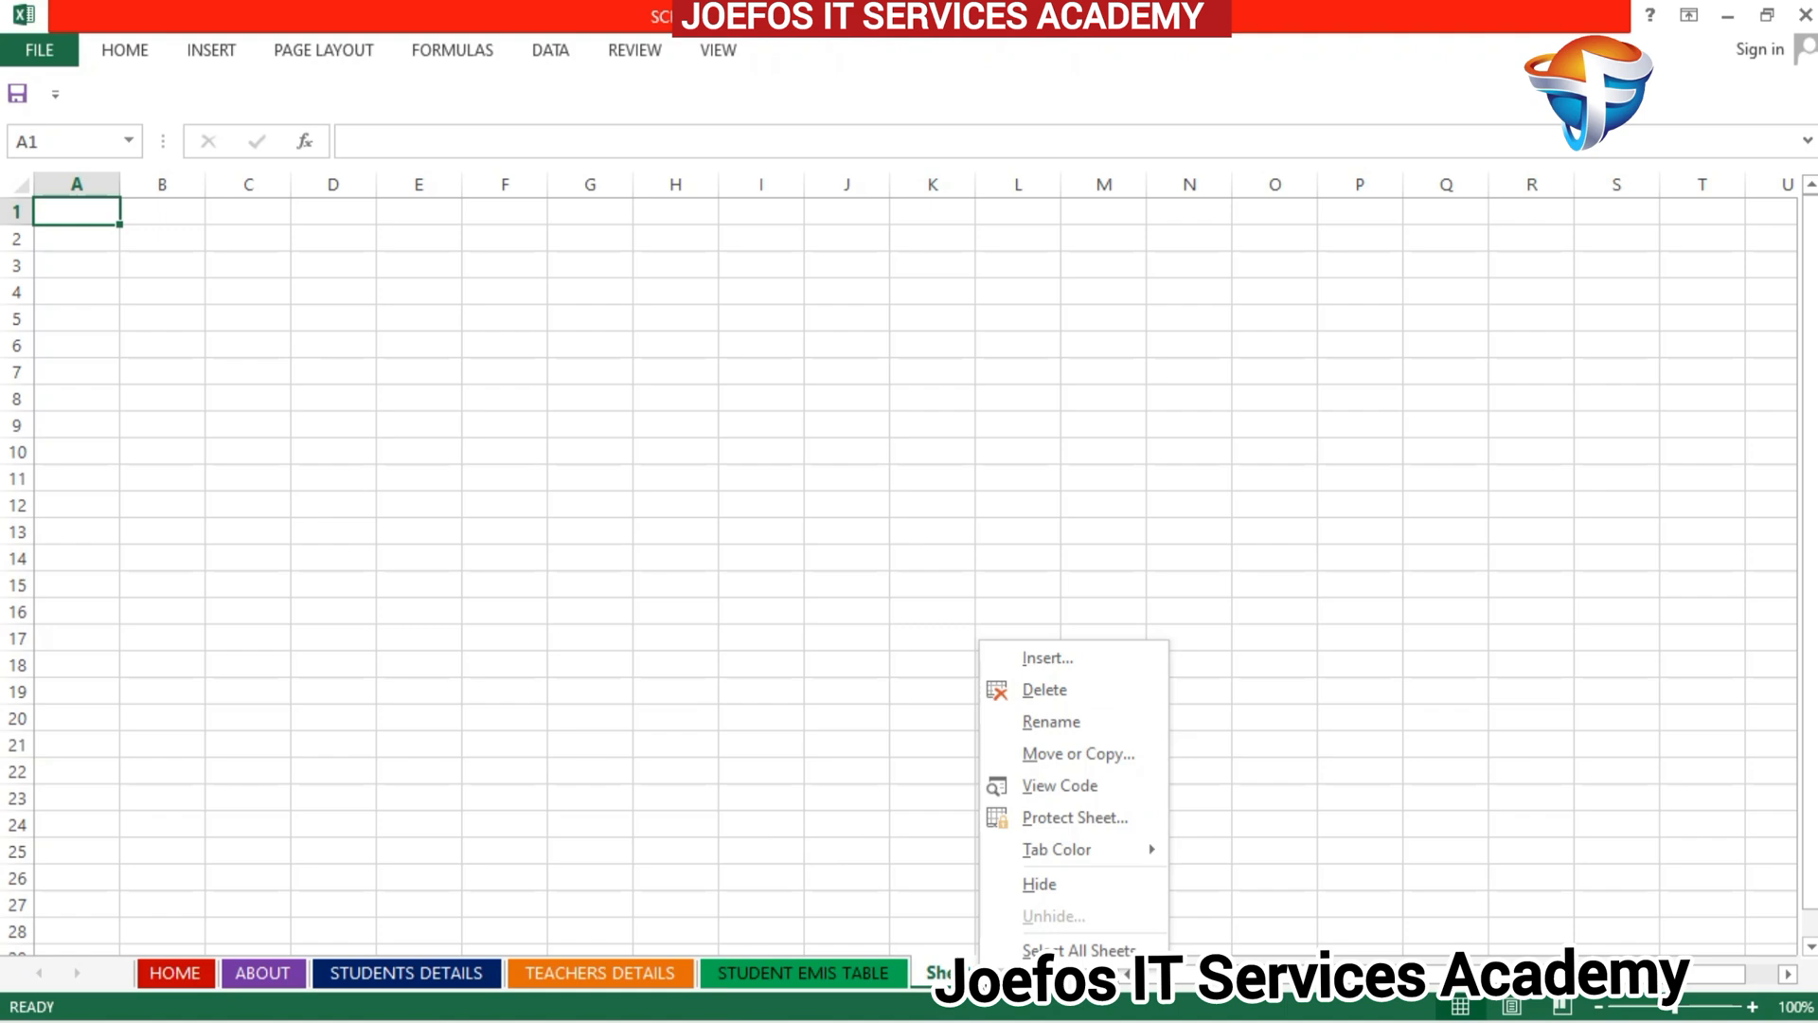
left_click(1052, 691)
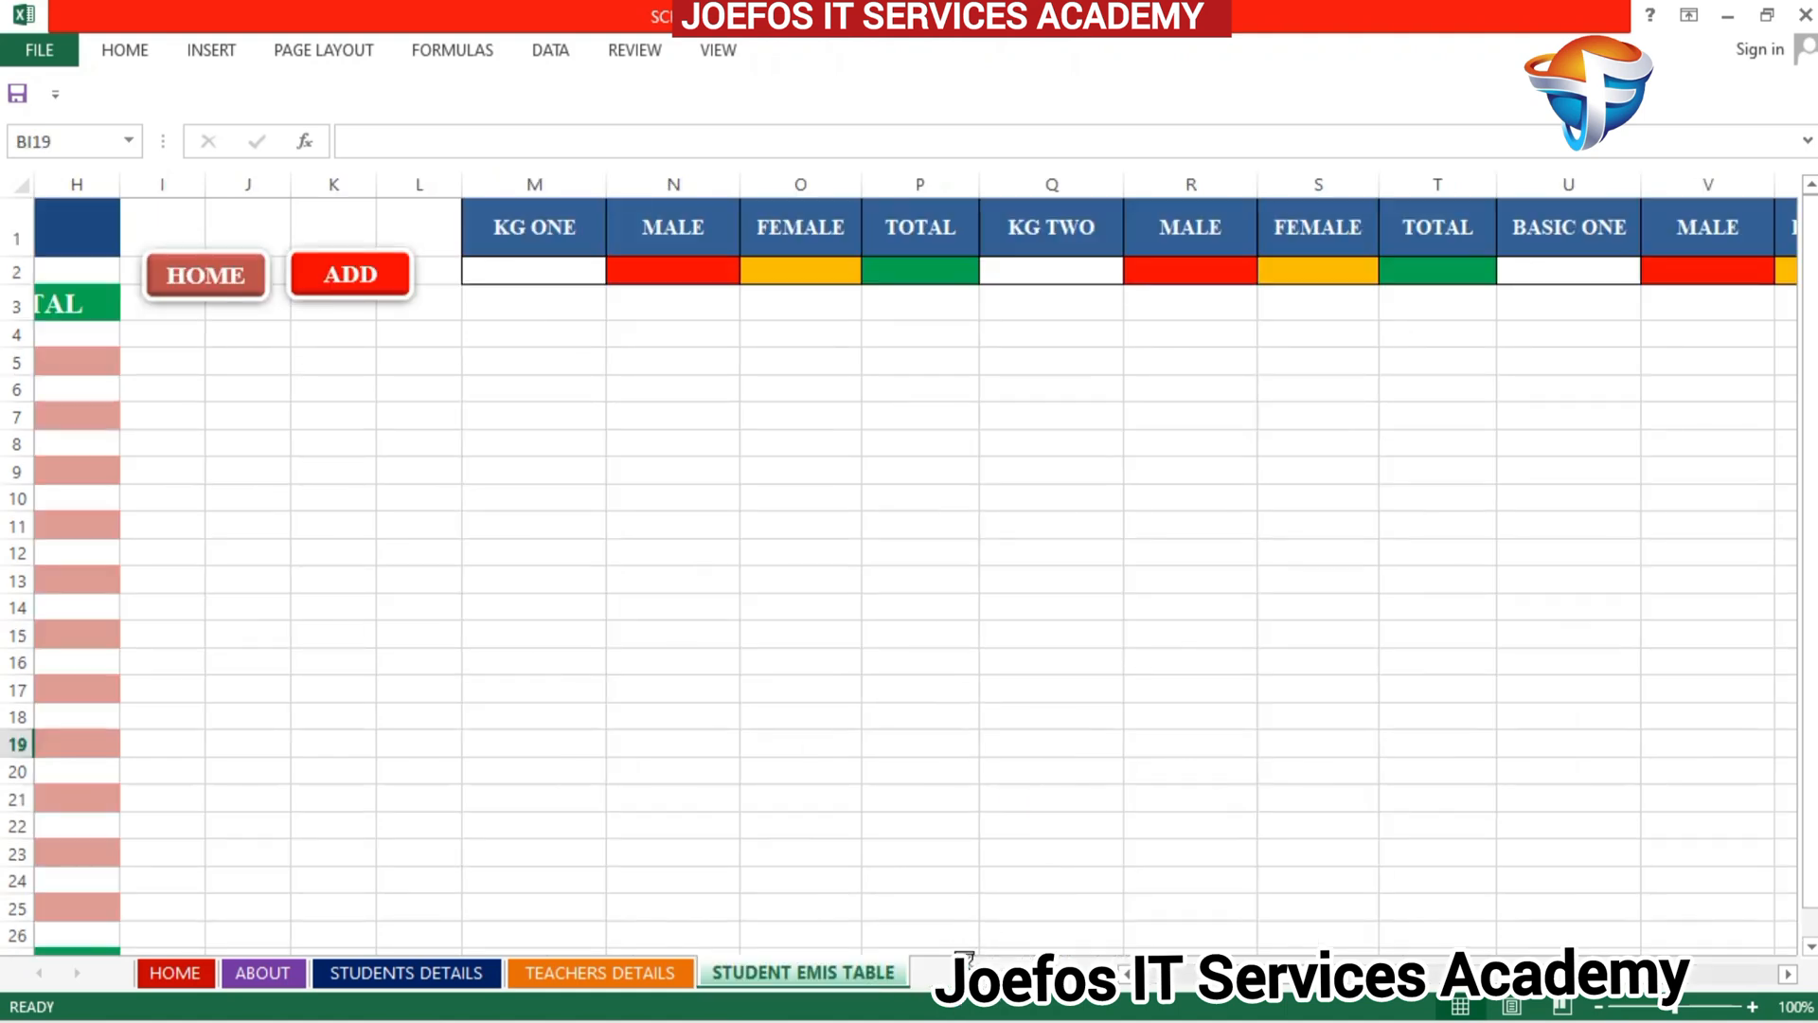
Step: Add a new worksheet after STUDENT EMIS TABLE and name it TEACHERS EMIS DATA TABLE
left_click(958, 972)
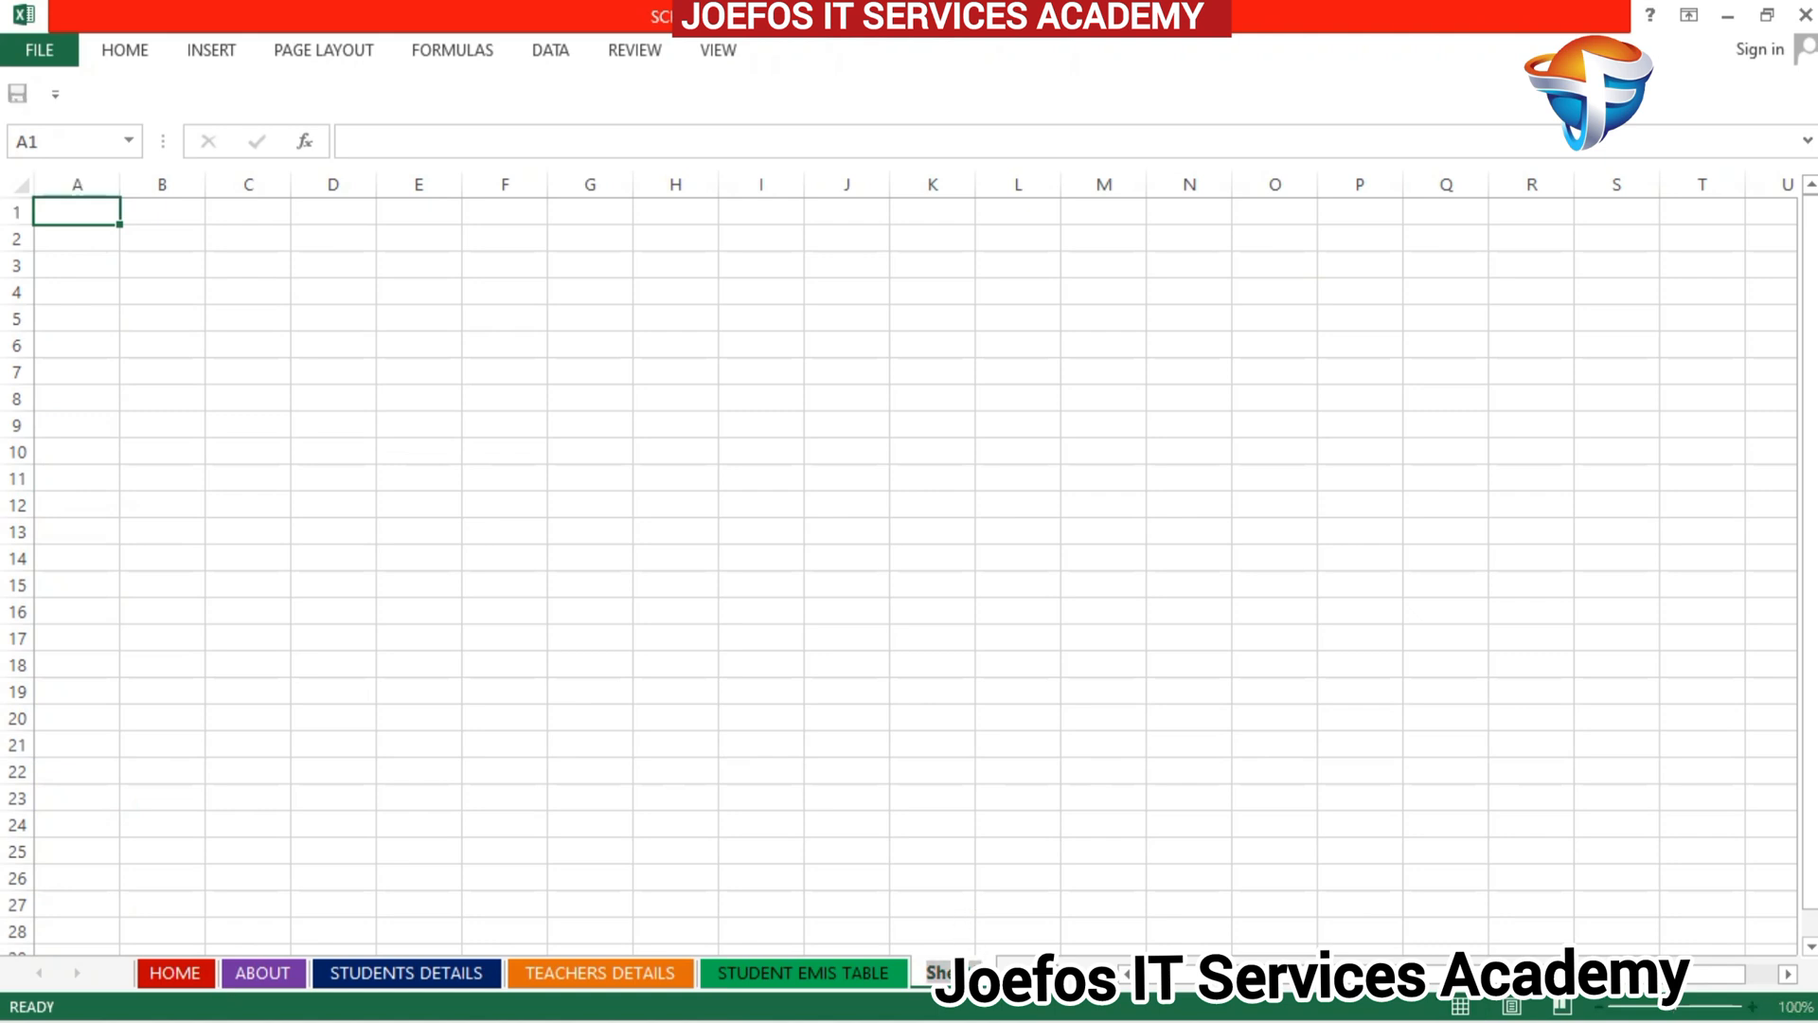
type("TEACHER")
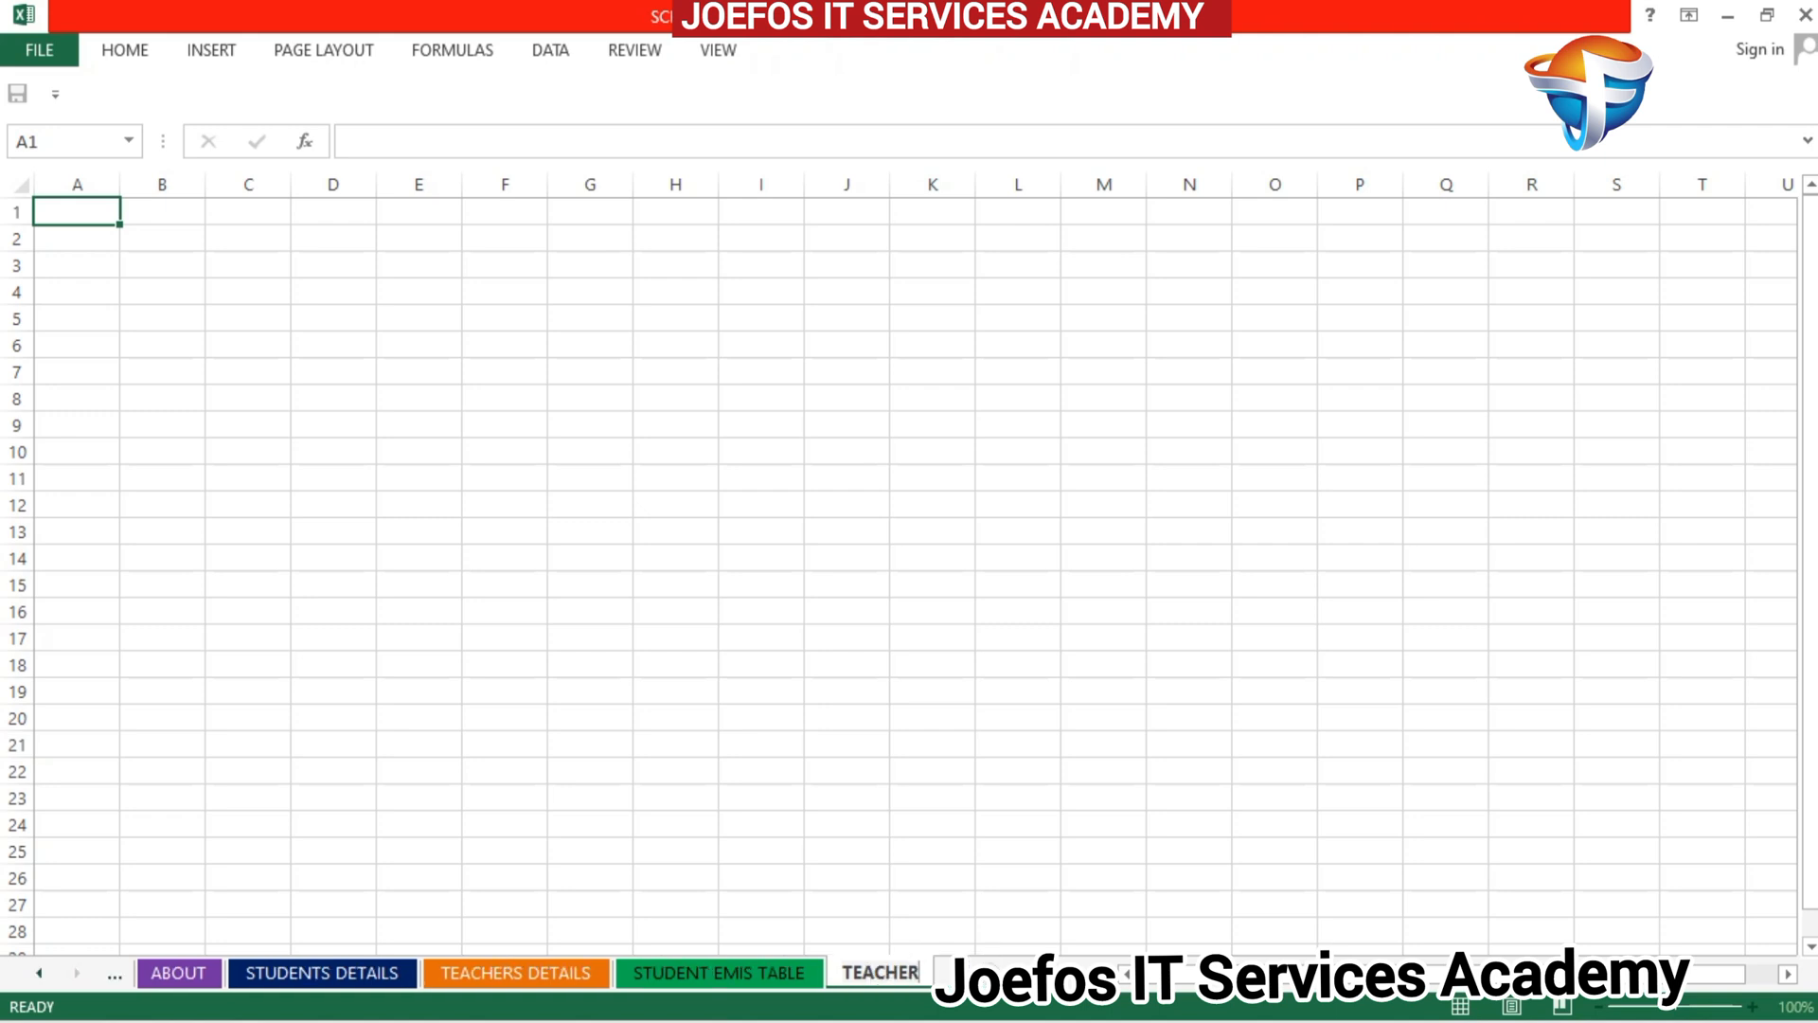
type("S EMIS DATA")
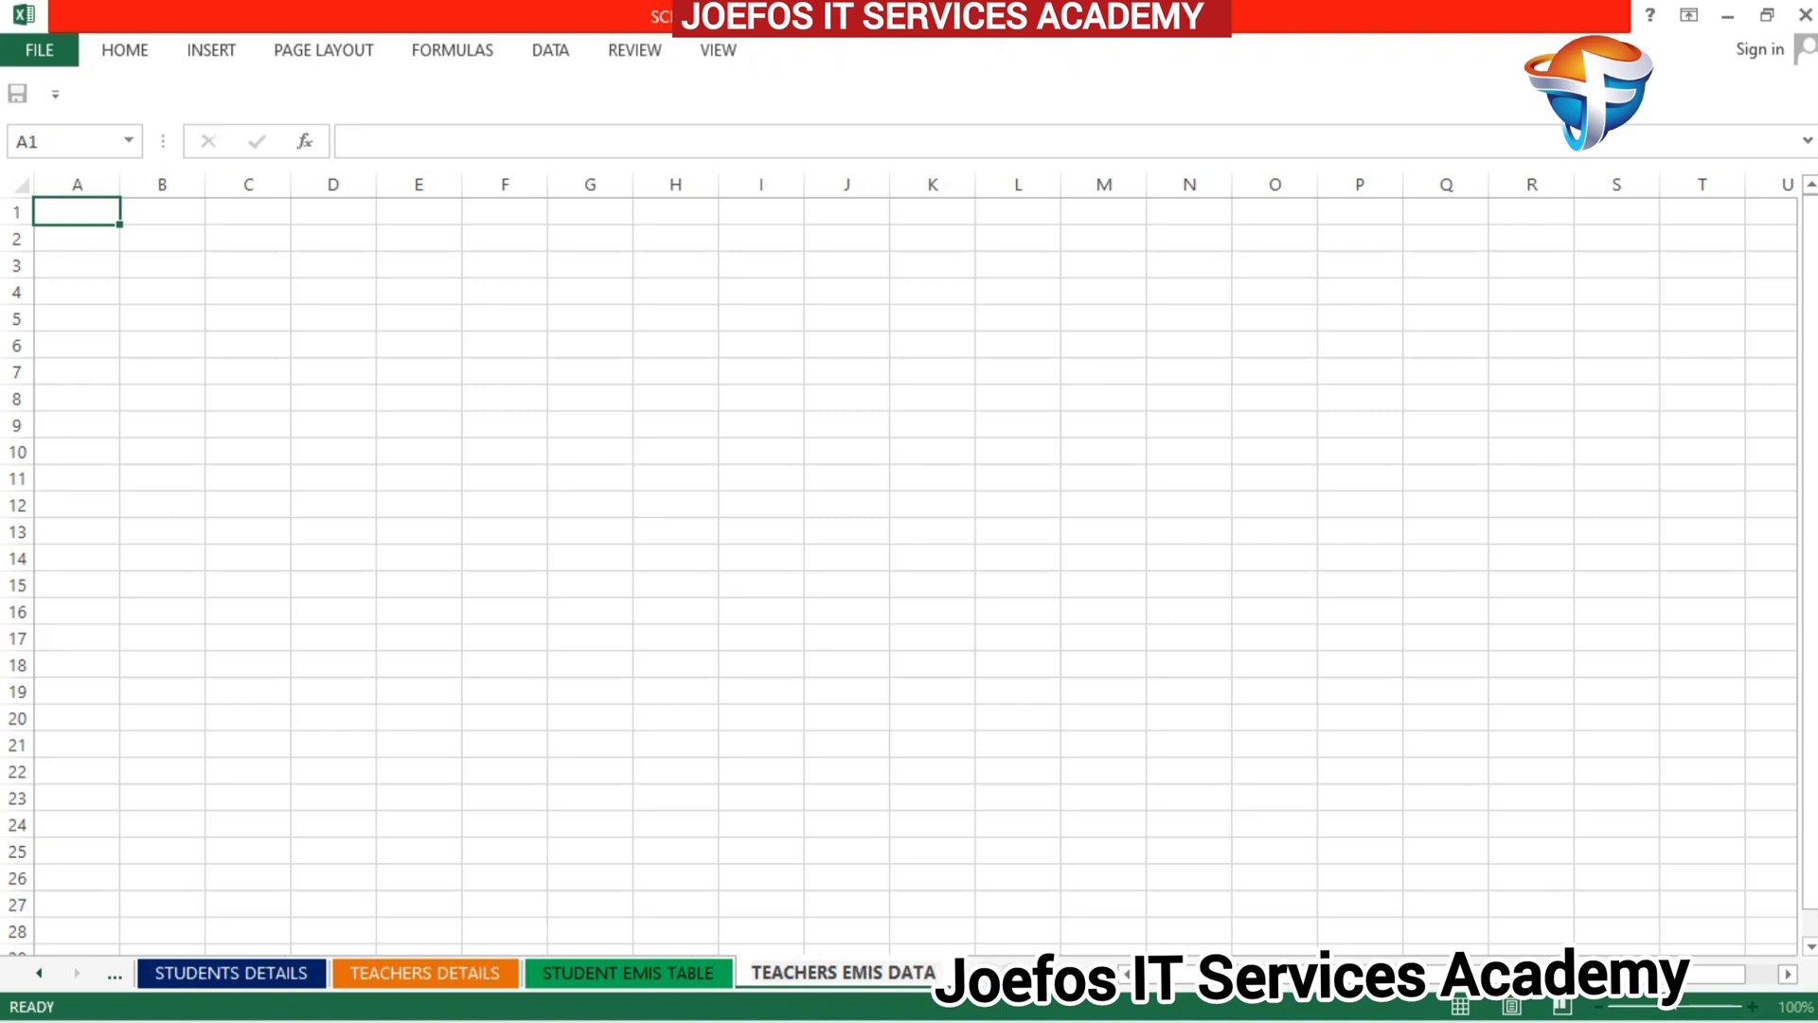
type(" TAB")
key("Return")
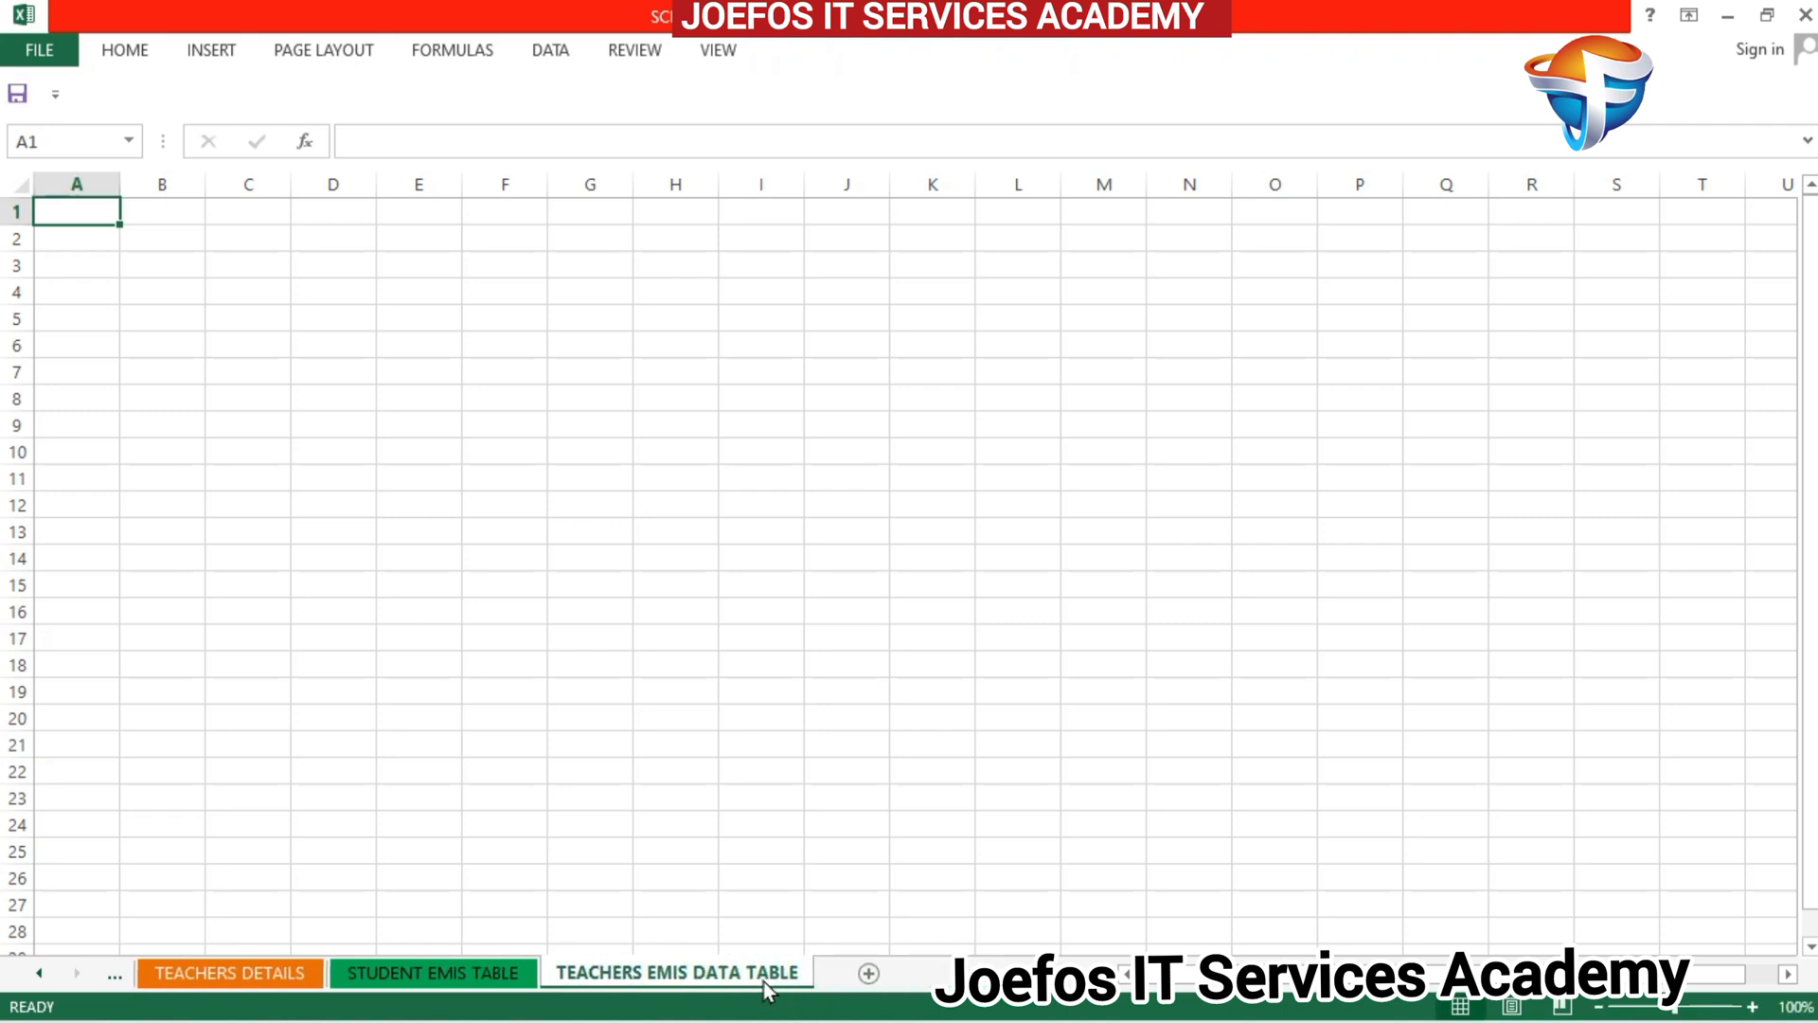
Step: Color the TEACHERS EMIS DATA TABLE sheet's tab with the standard dark red
right_click(764, 981)
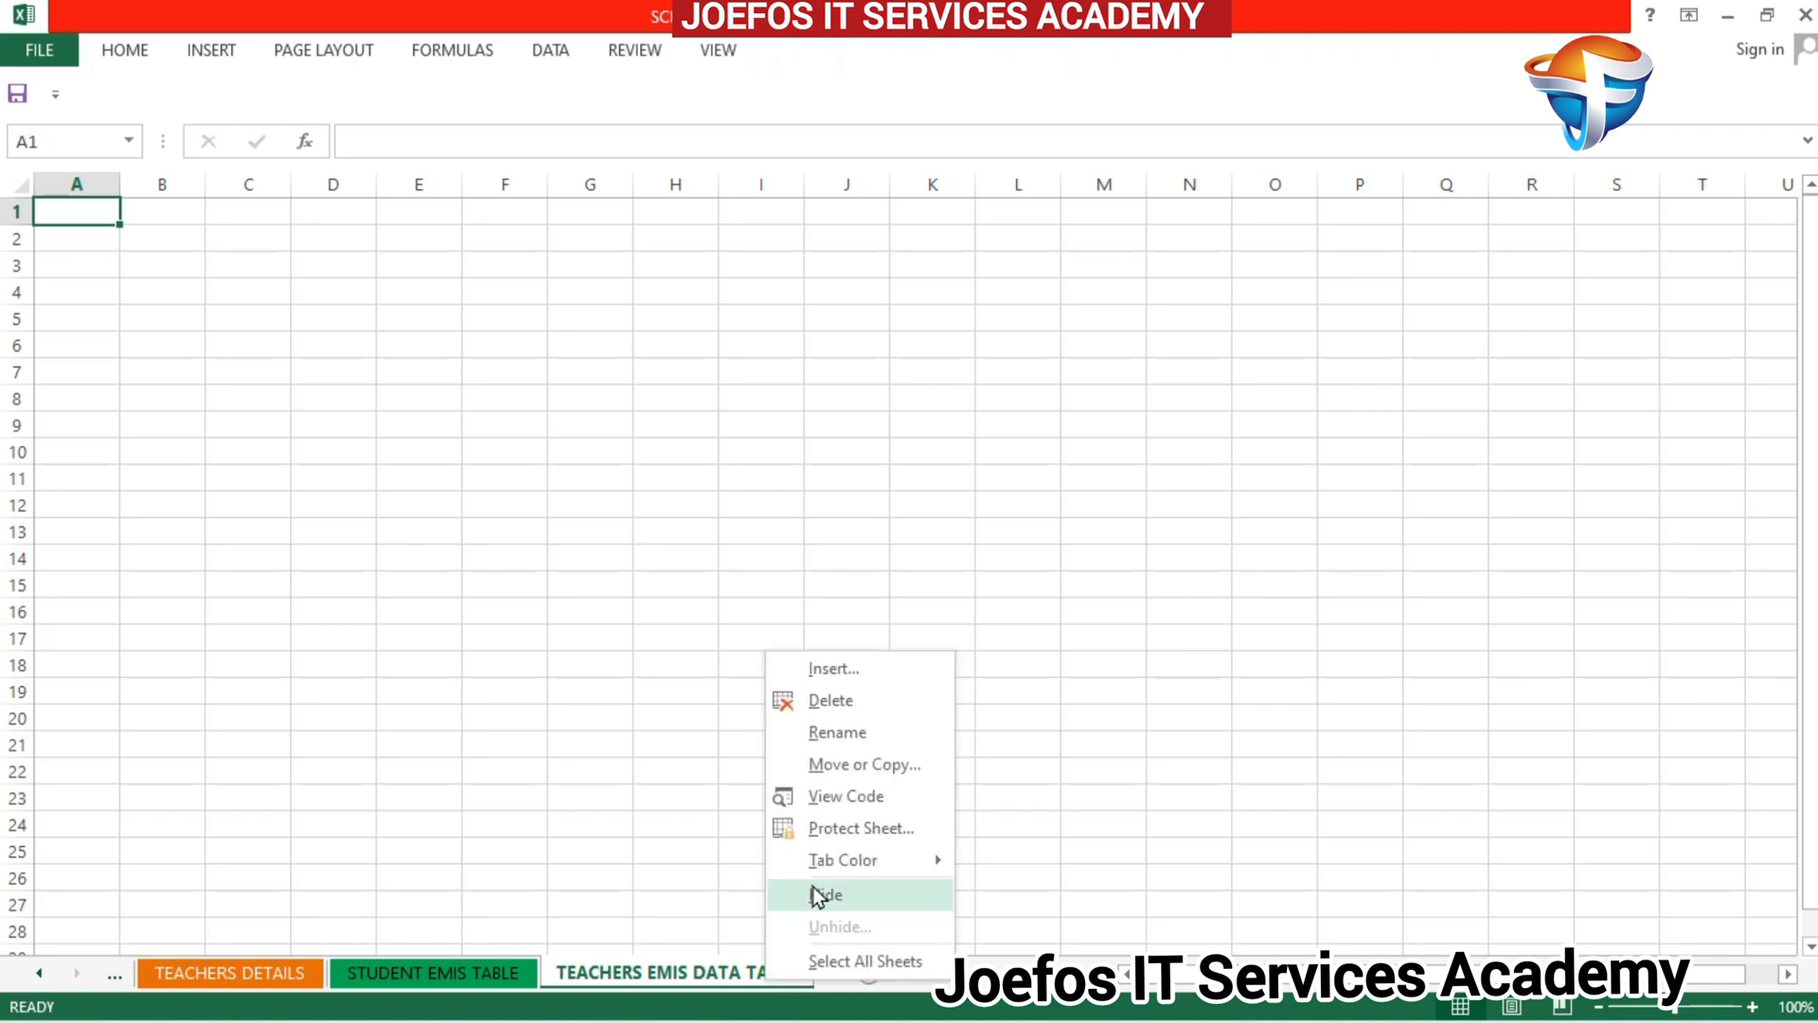
mouse_move(877, 861)
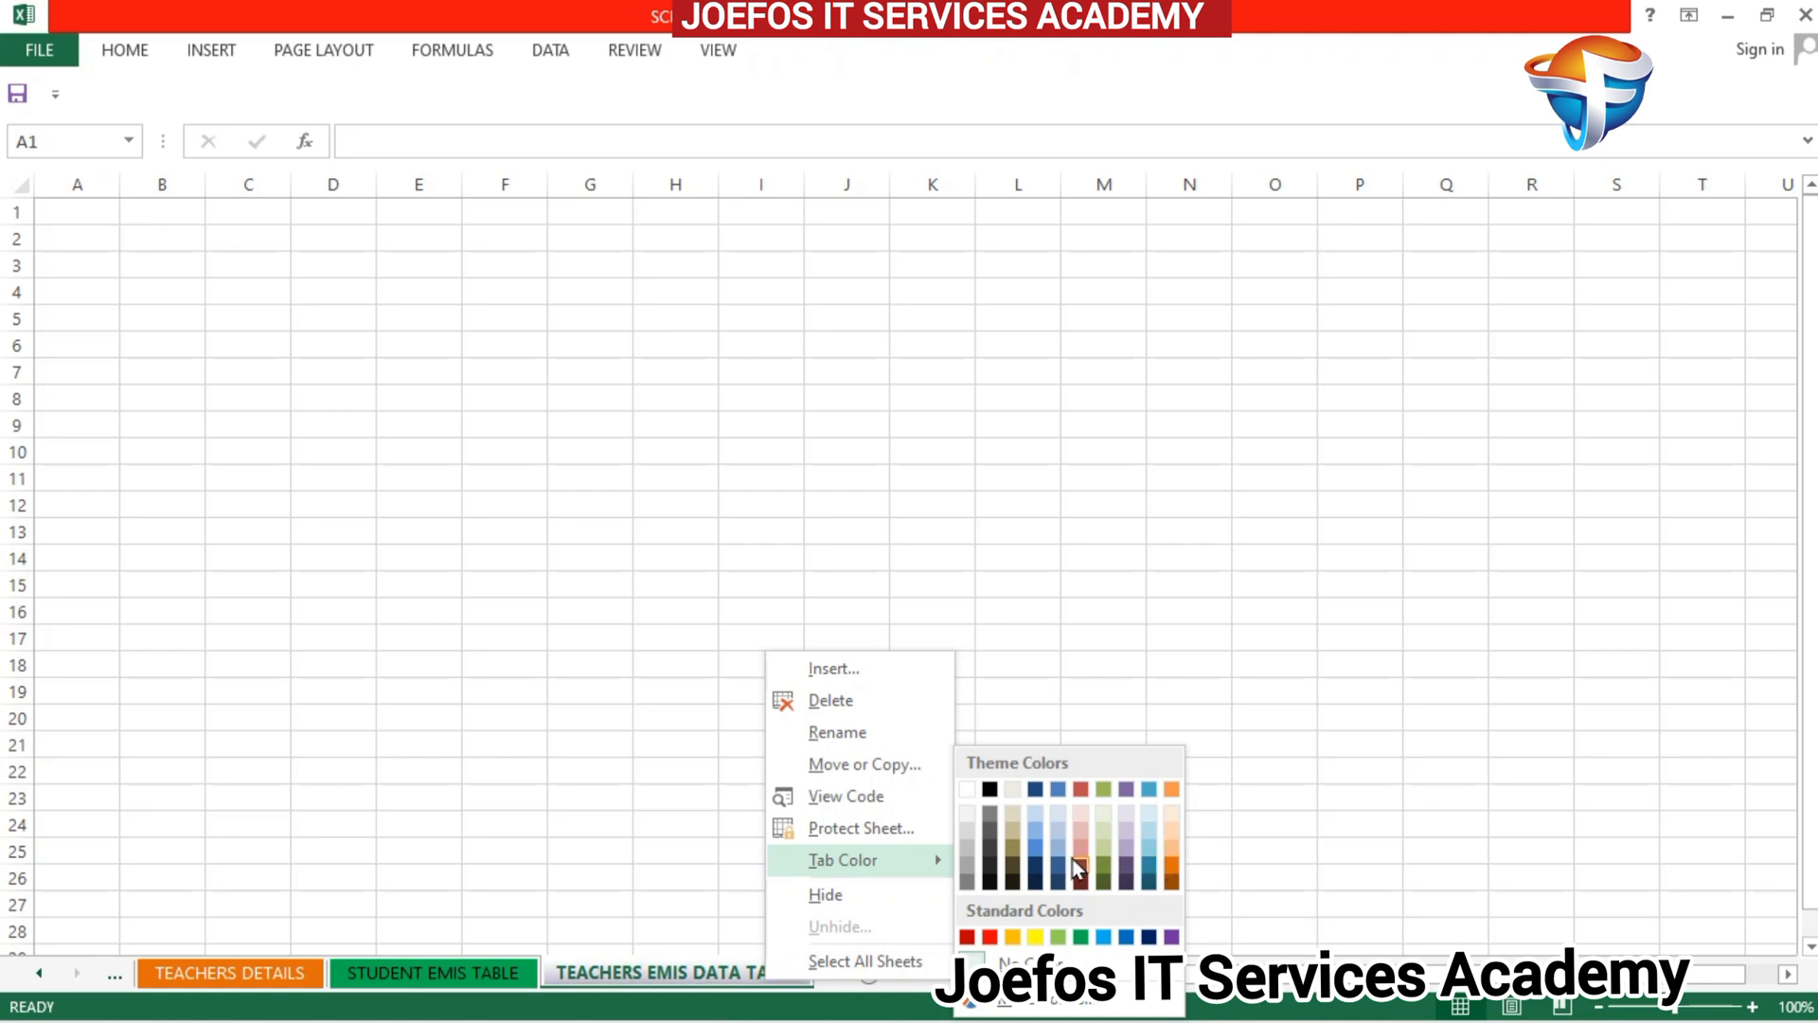
left_click(964, 941)
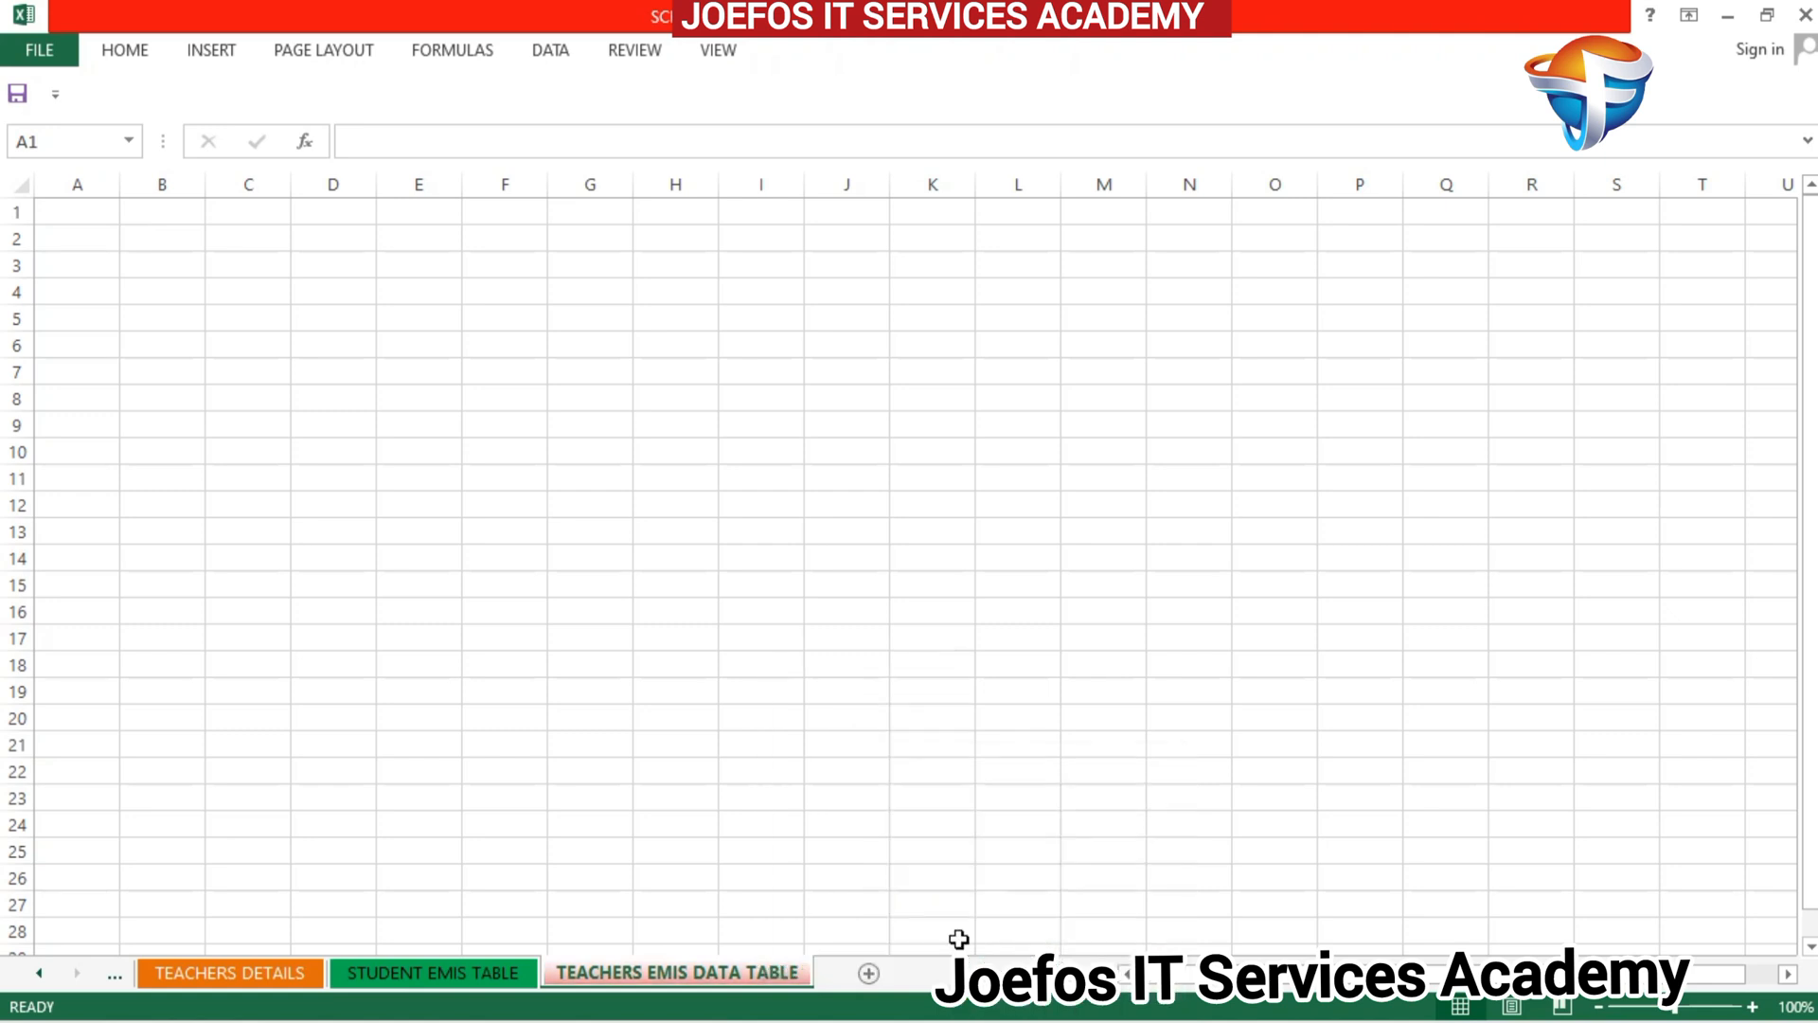
left_click(924, 745)
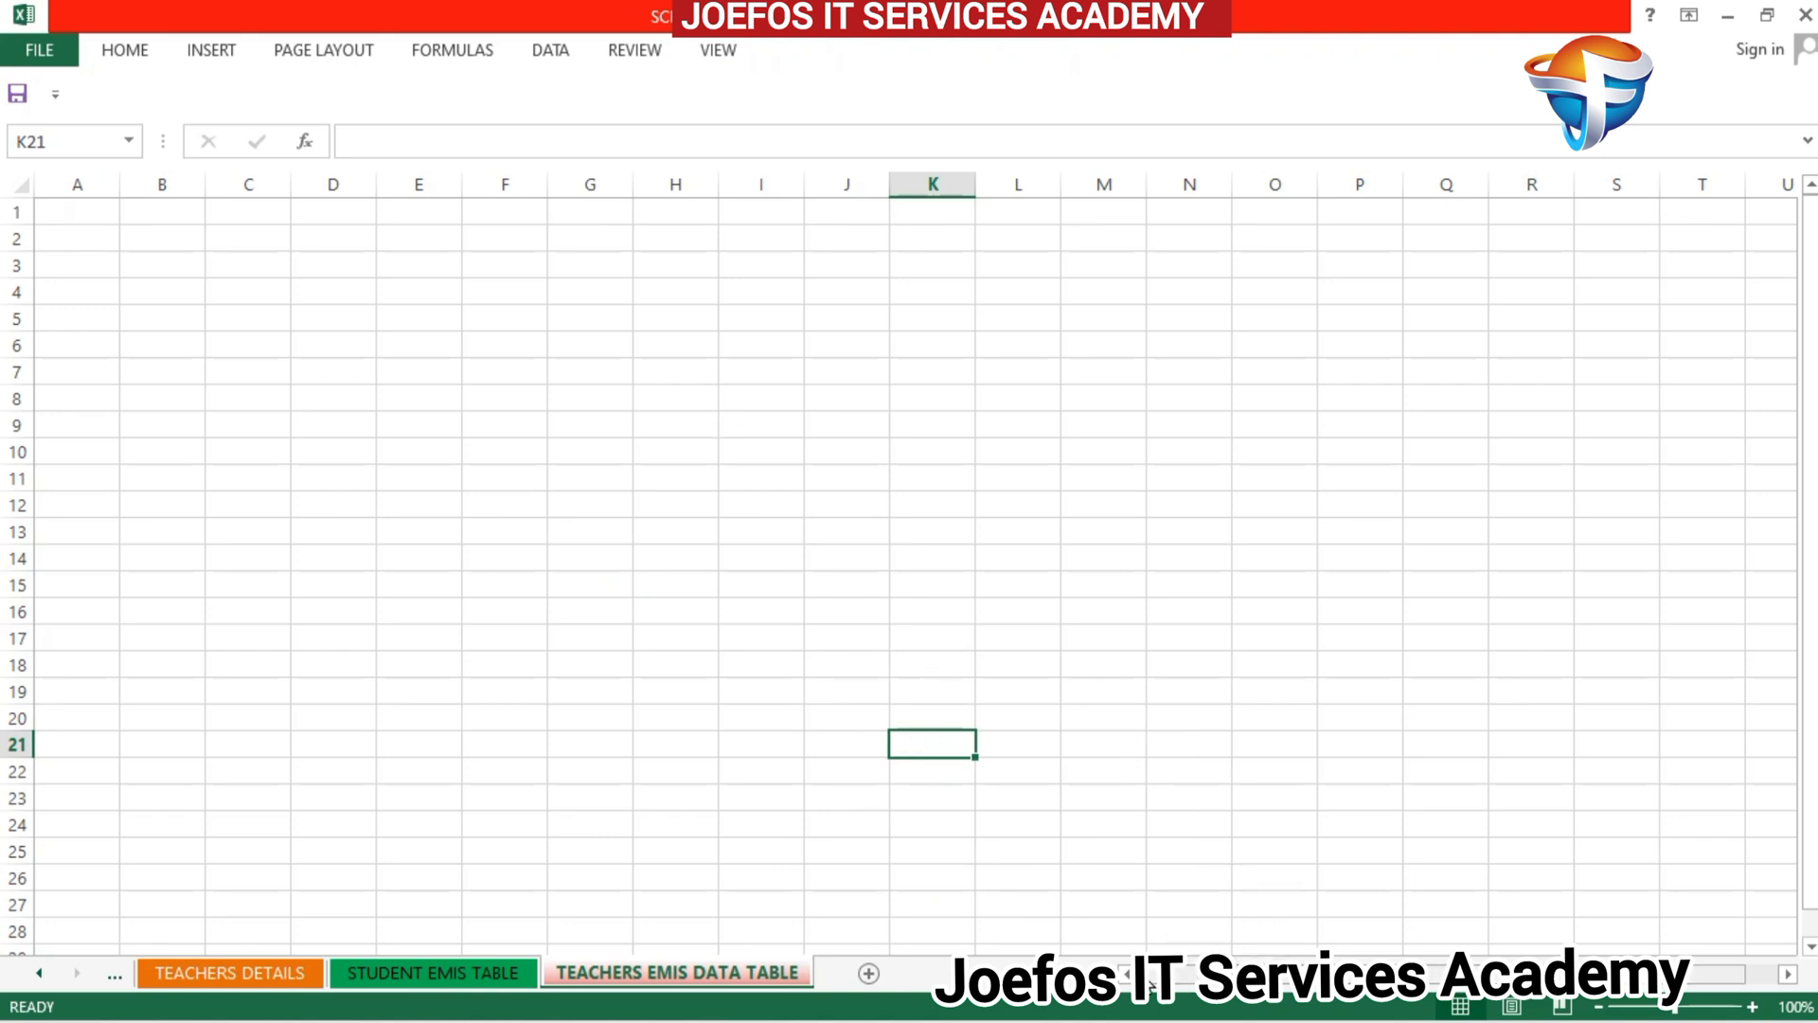
mouse_move(1150, 985)
left_mouse_down()
mouse_move(1195, 986)
mouse_move(1123, 974)
left_mouse_up()
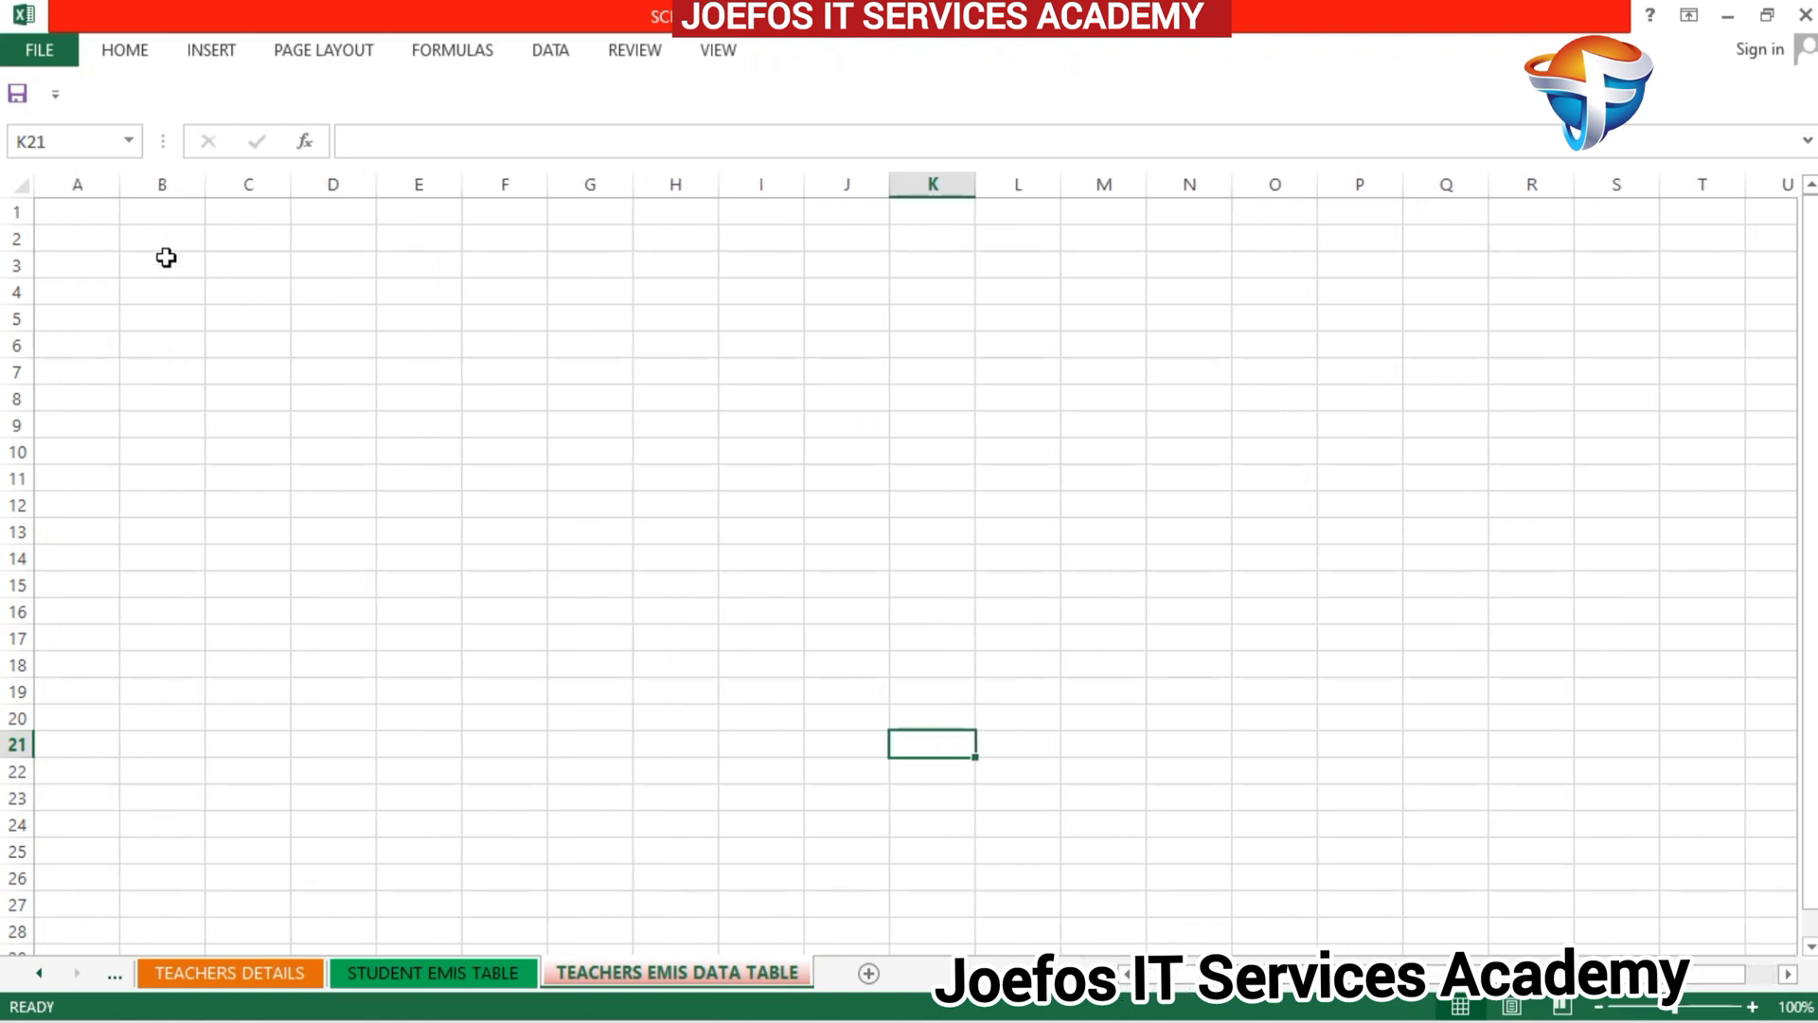
Step: Enter the column headers SN, NAME and REG.NO. in cells A1 to C1 of the TEACHERS EMIS DATA TABLE sheet
left_click(59, 209)
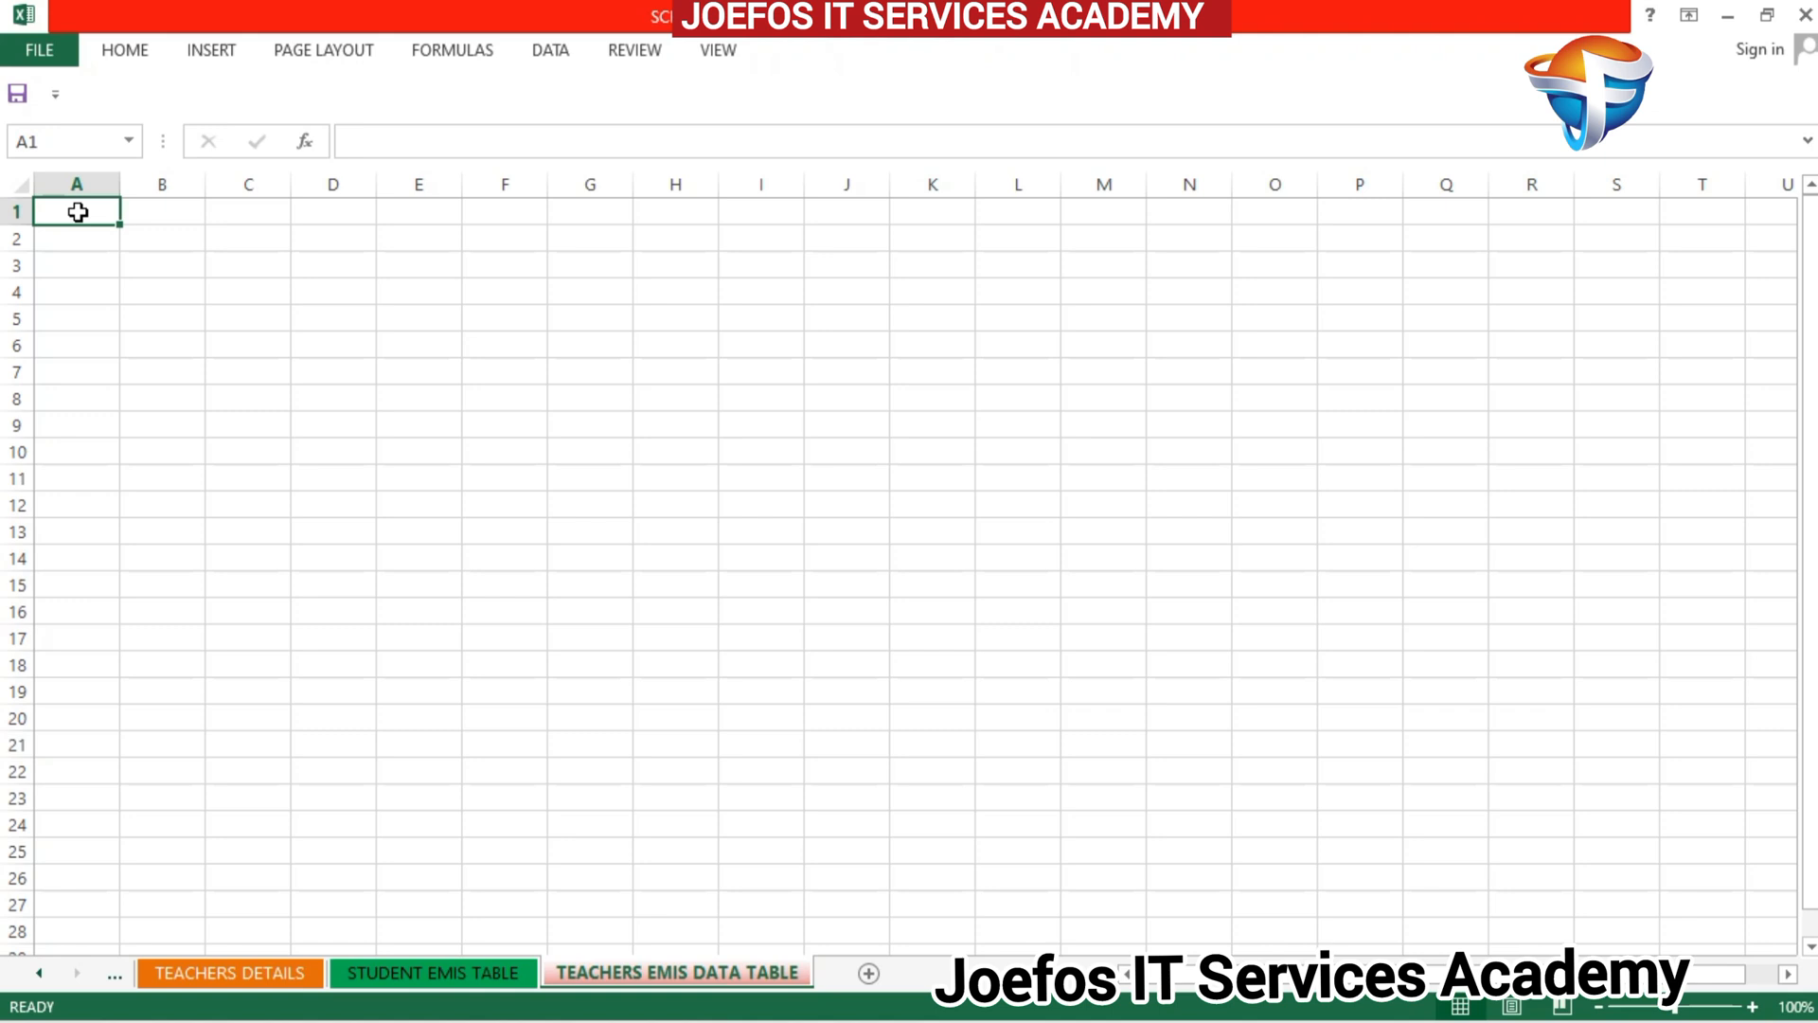
type("SN")
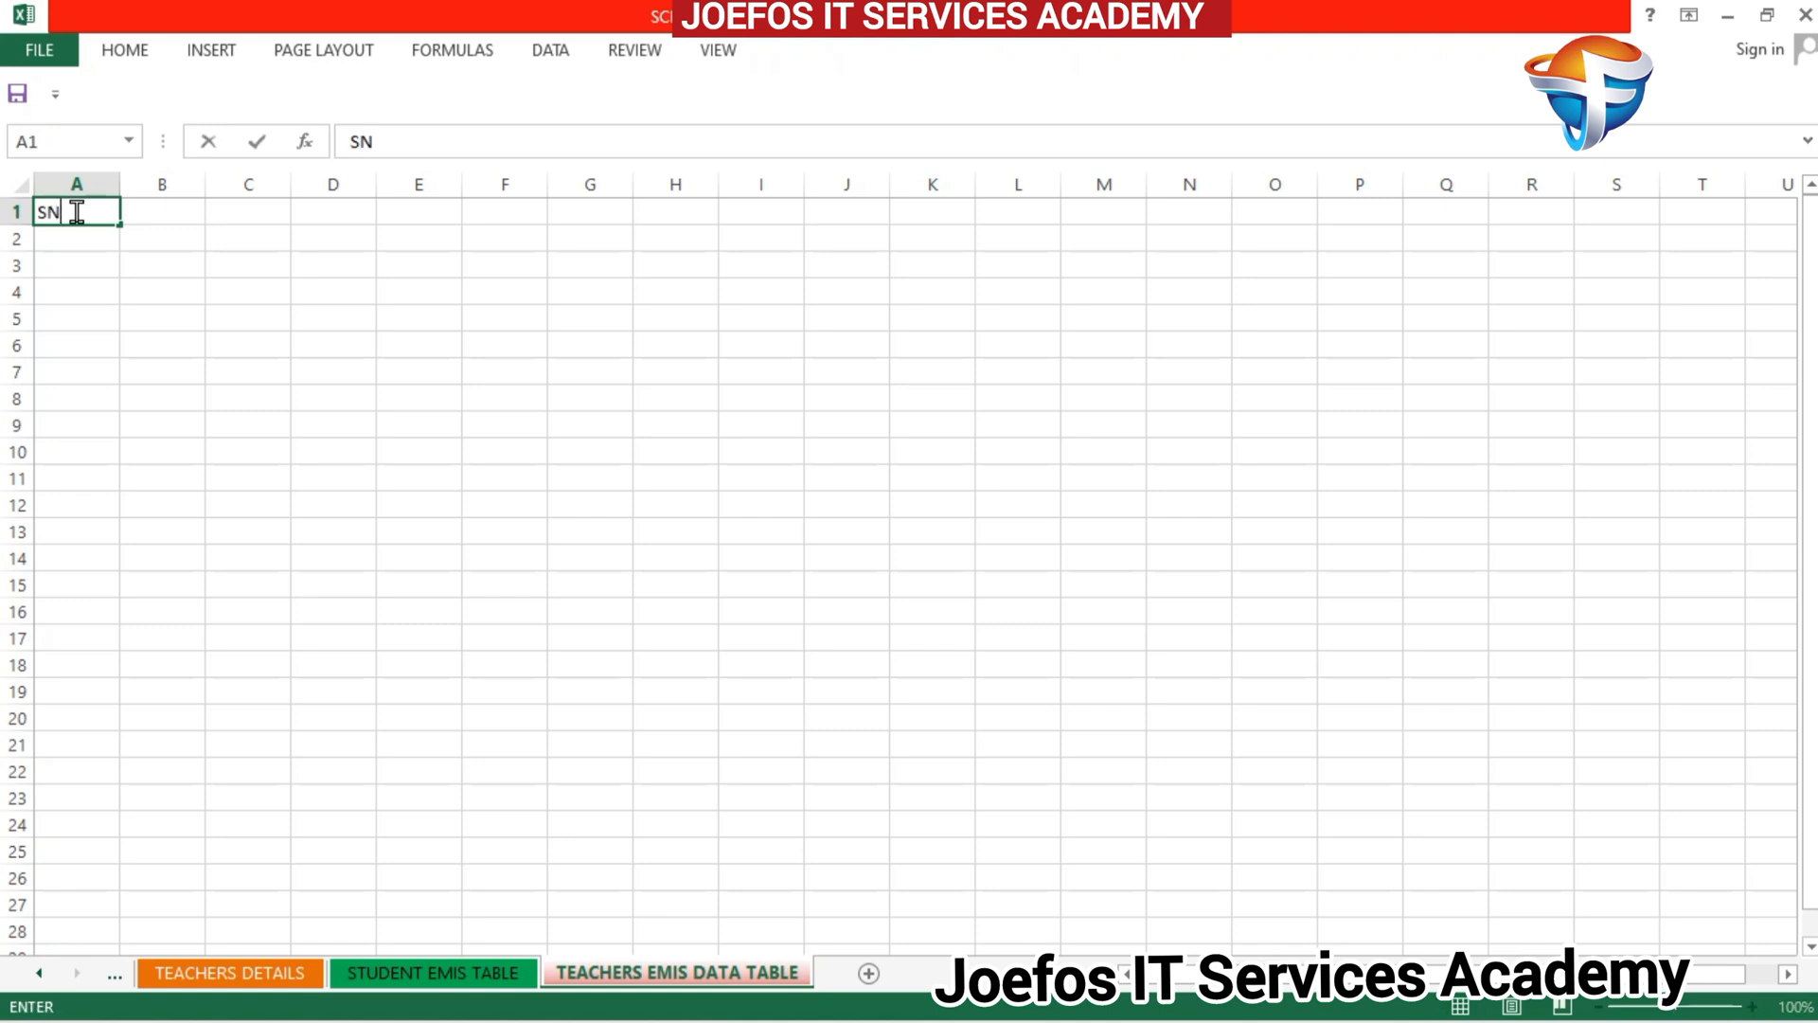
left_click(152, 212)
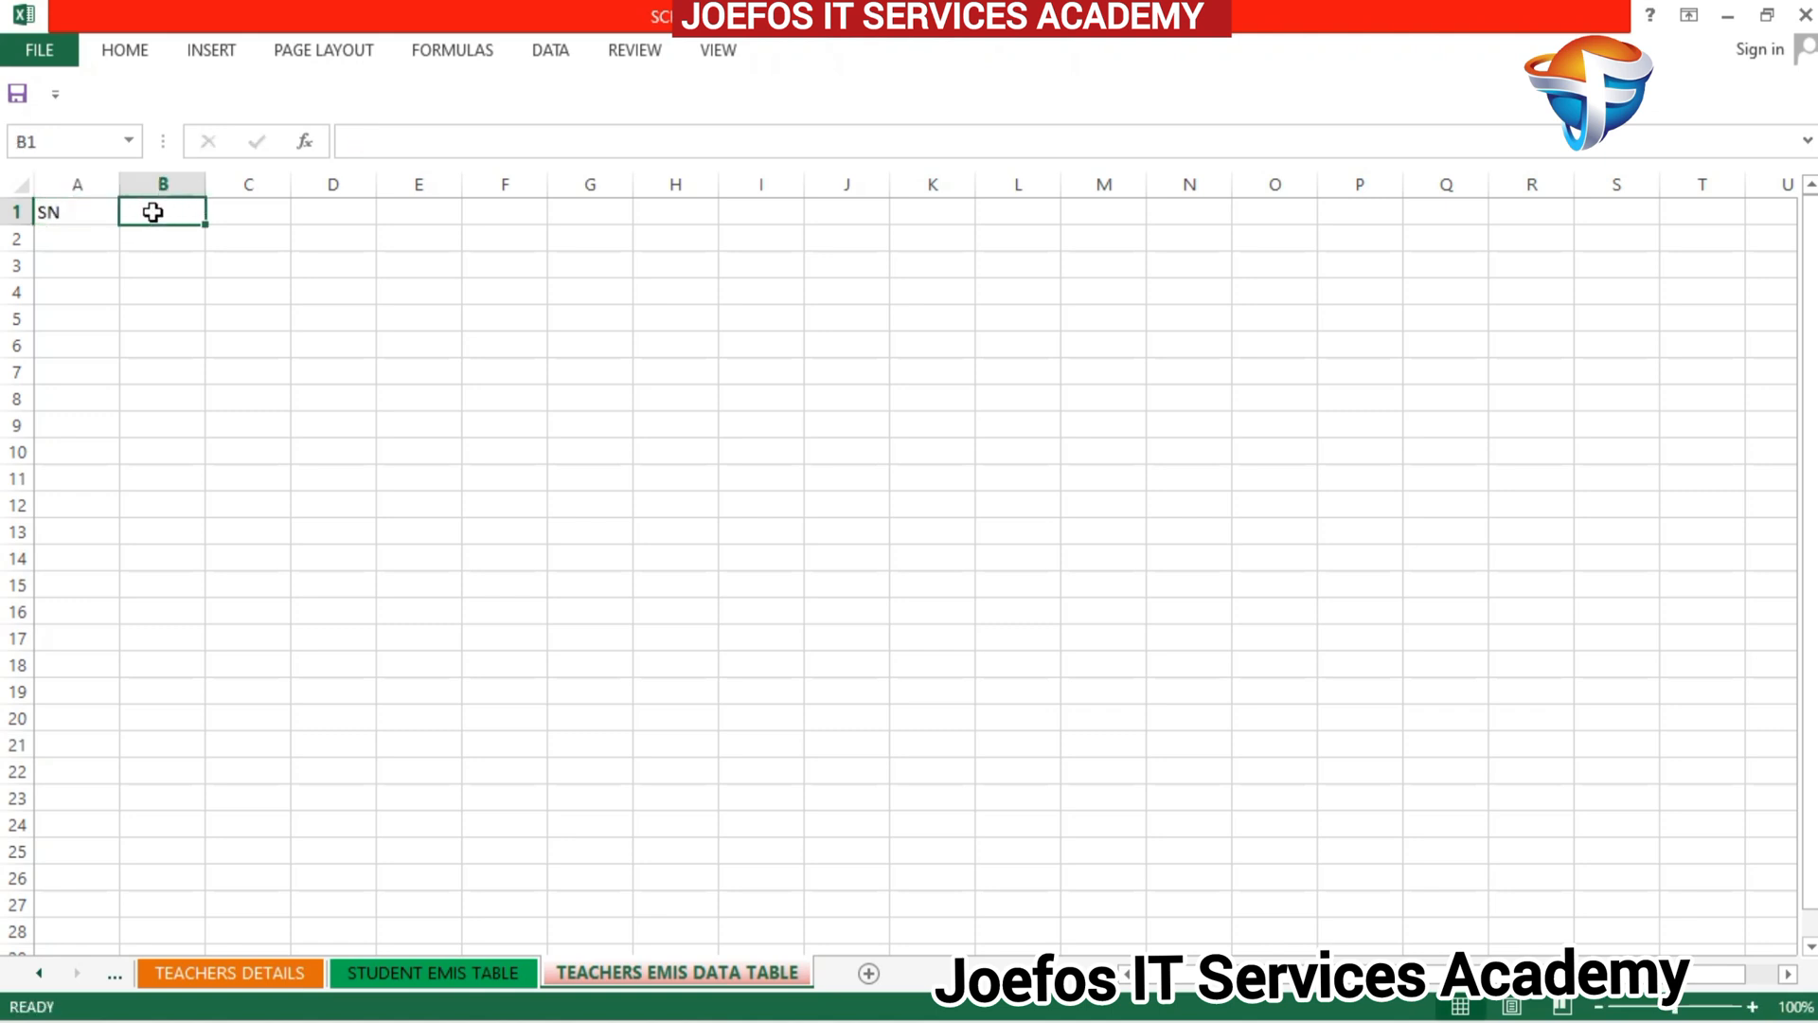
type("NAME")
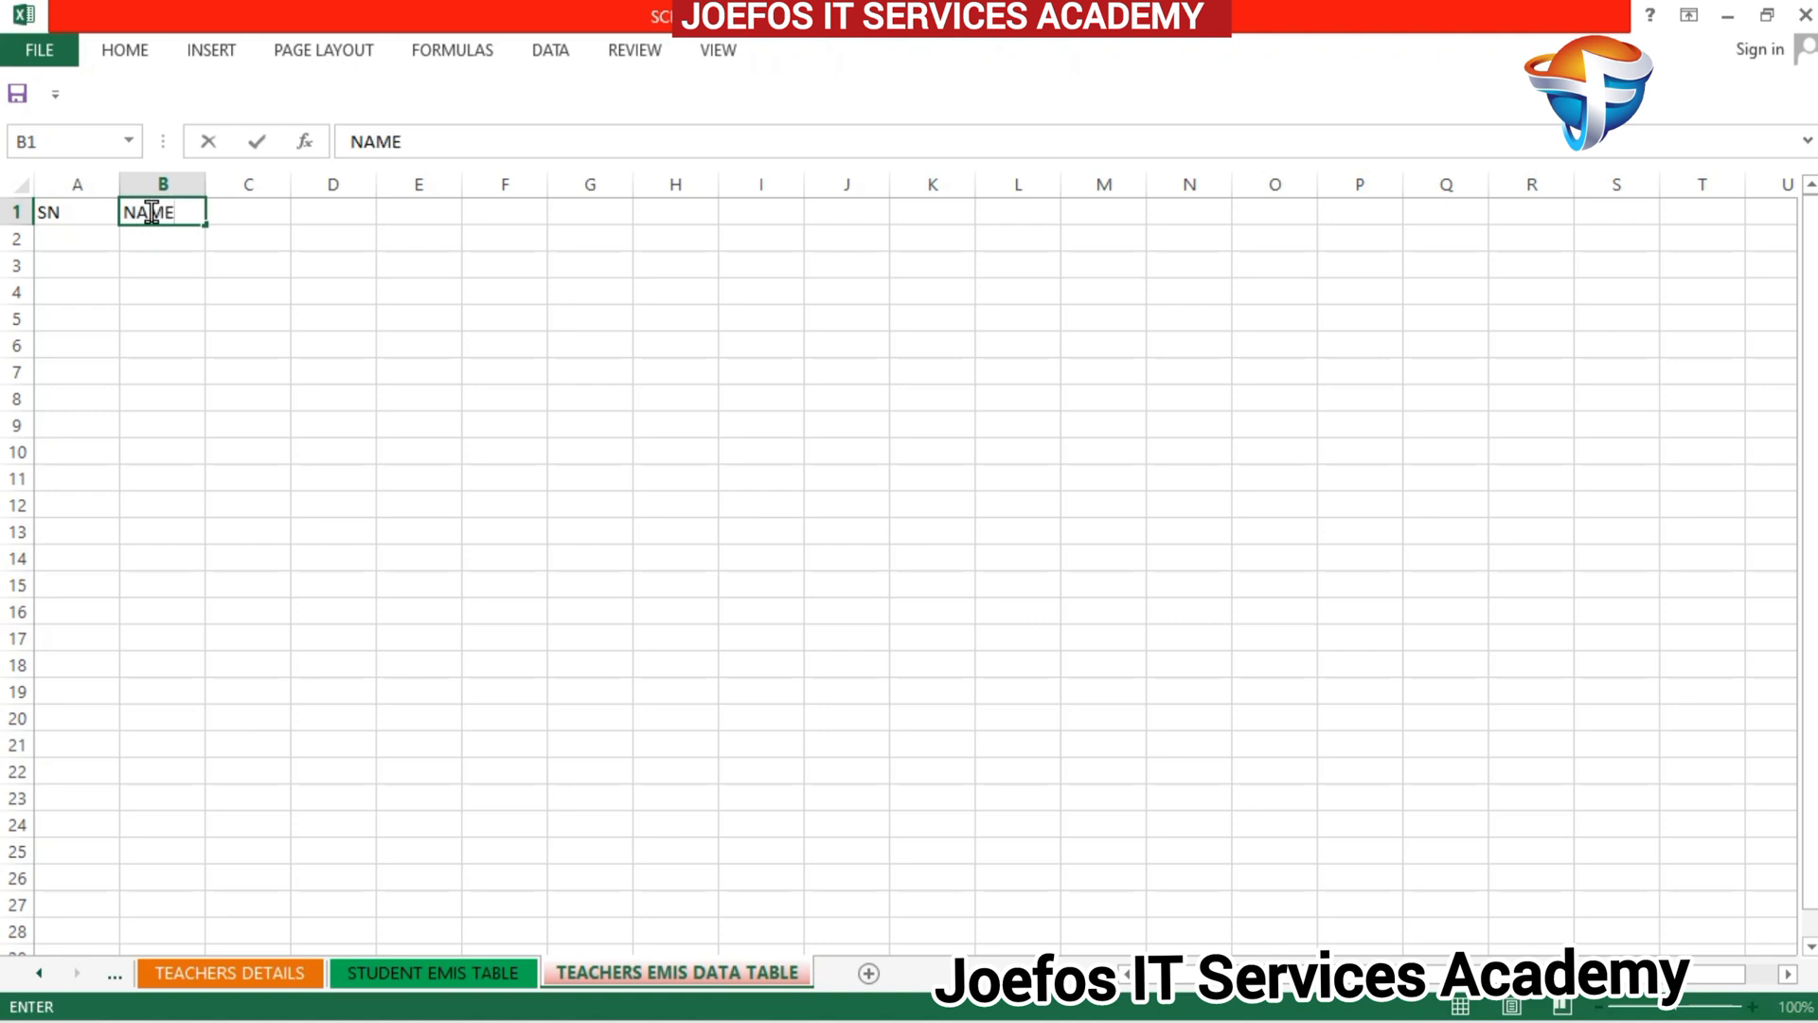
left_click(241, 220)
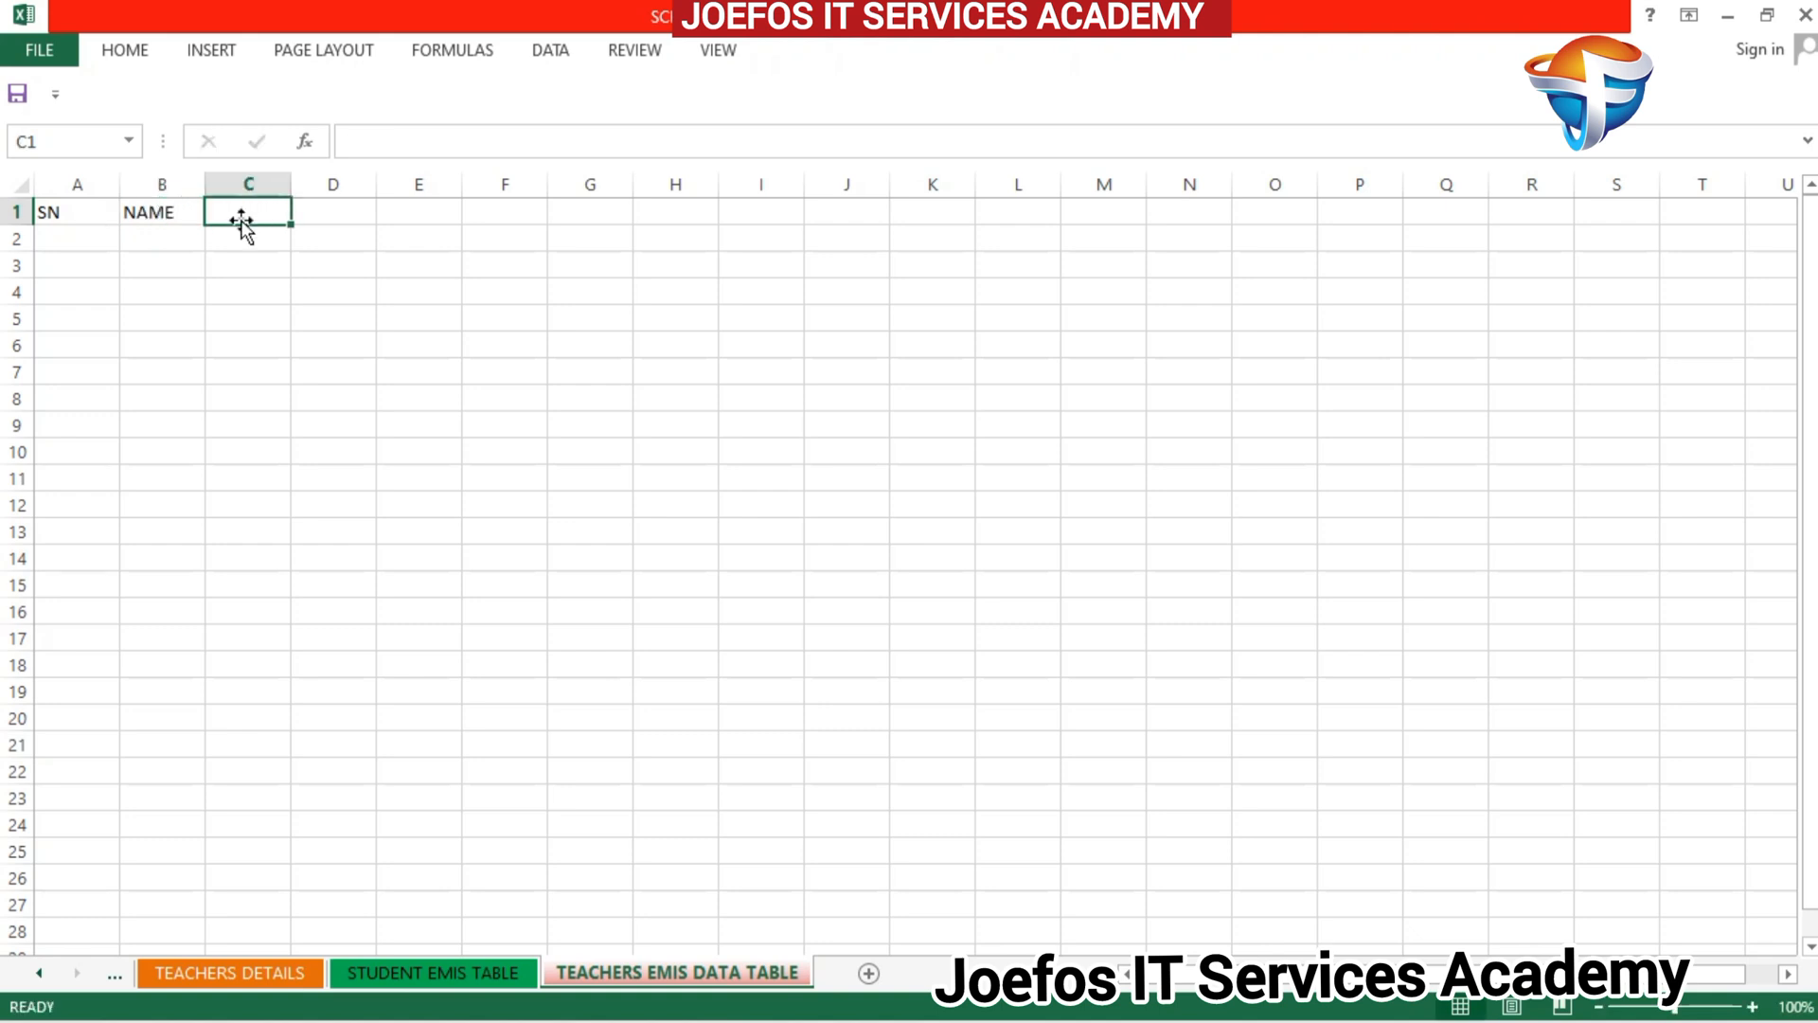
type("REG")
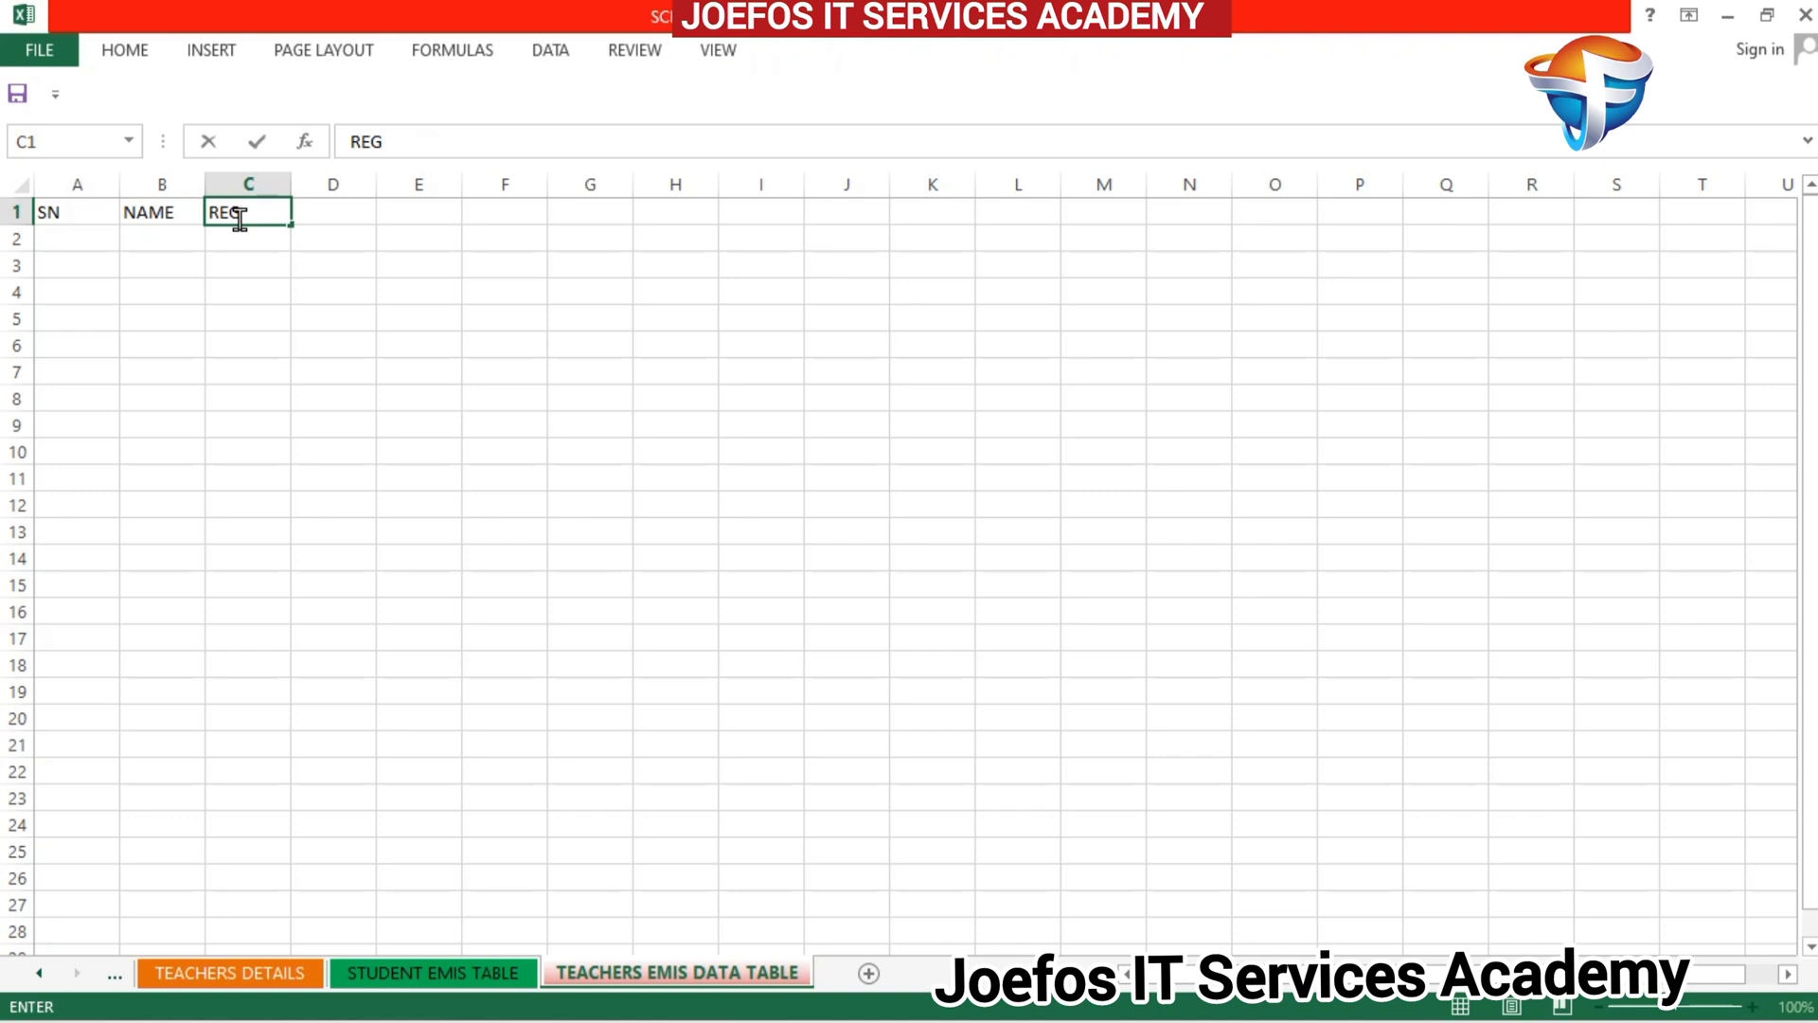
type(".NO.")
Step: Continue the header row with STAFF ID, RANK and QUALIFICATION in cells D1 to F1
left_click(333, 210)
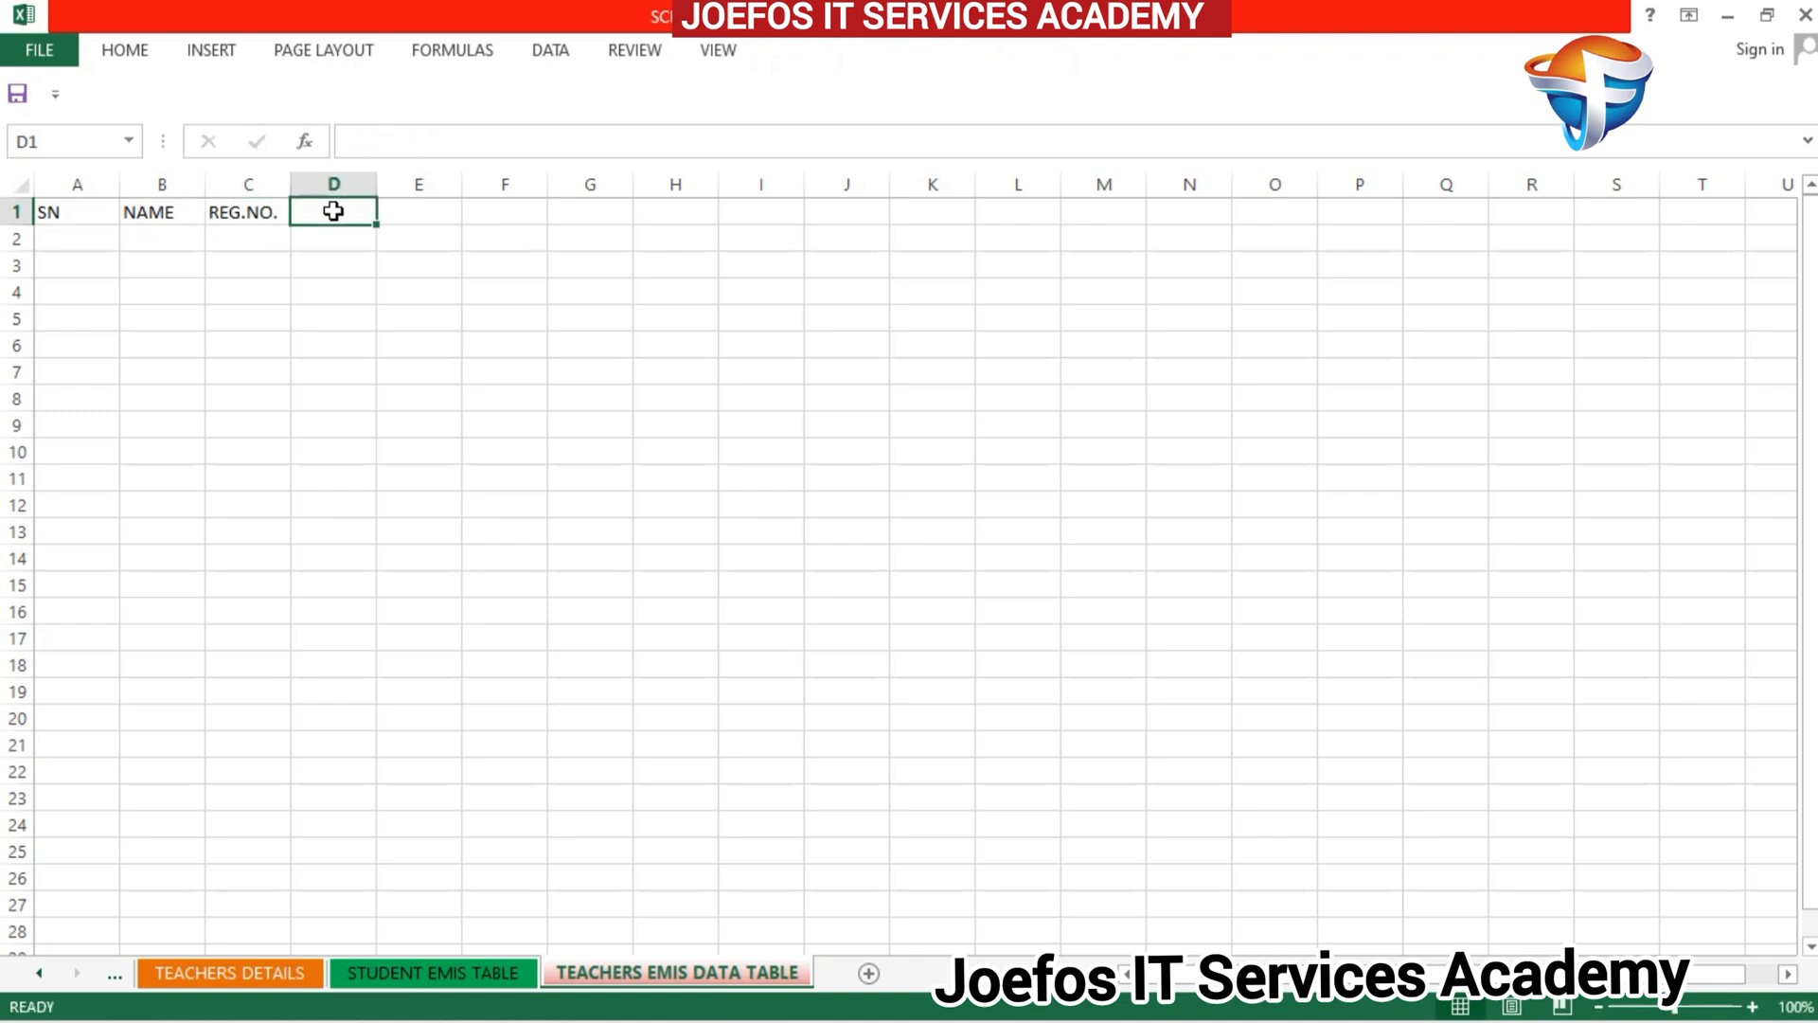
type("SF")
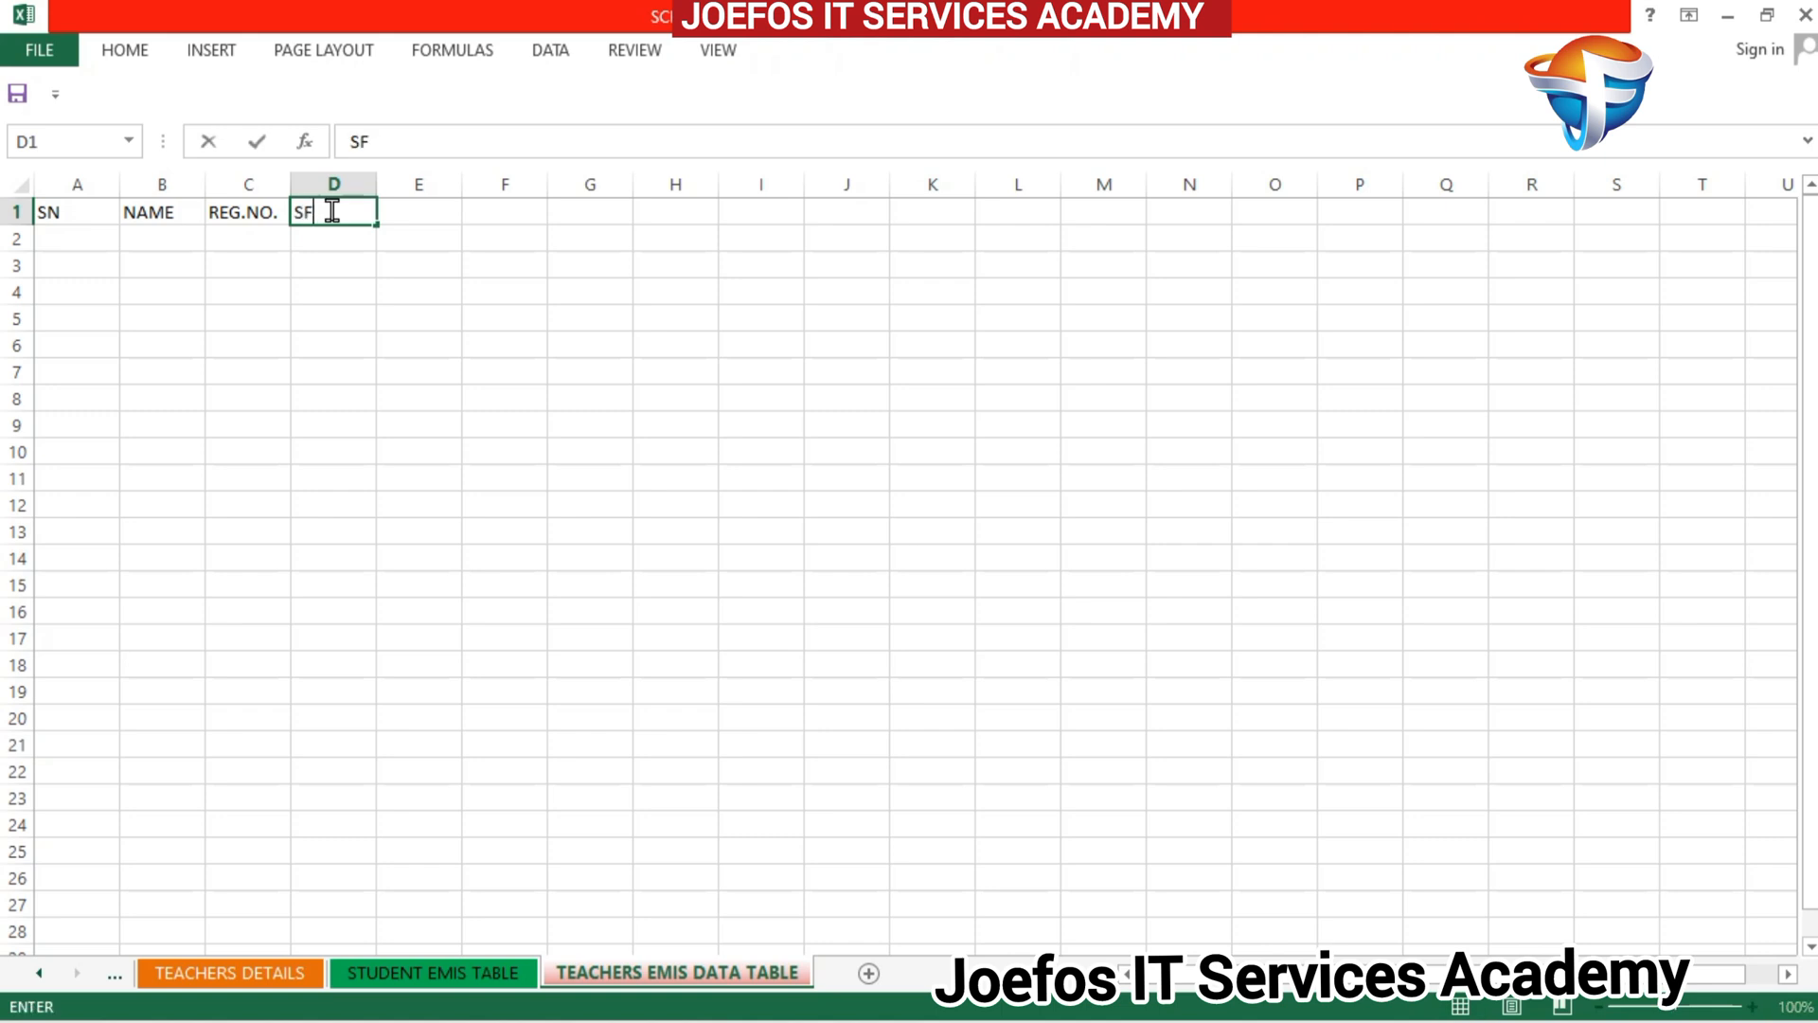
key("BackSpace")
type("TAFF ID")
left_click(432, 207)
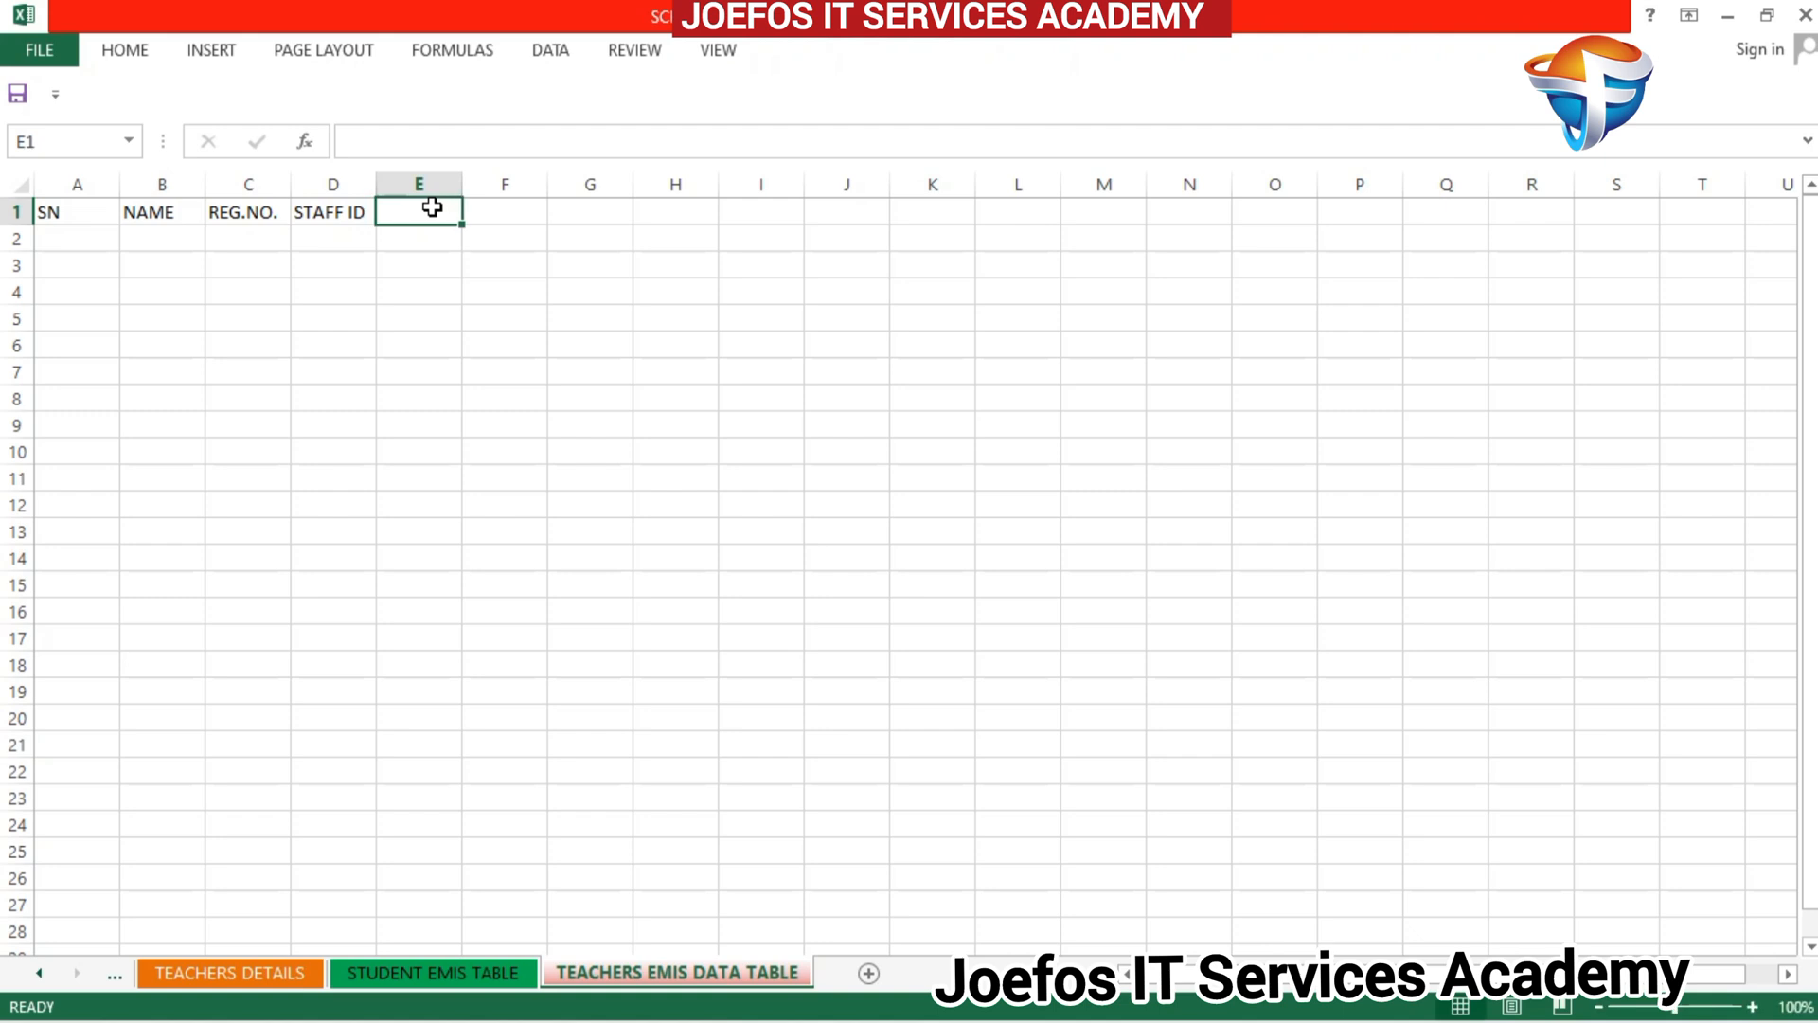
type("RANK")
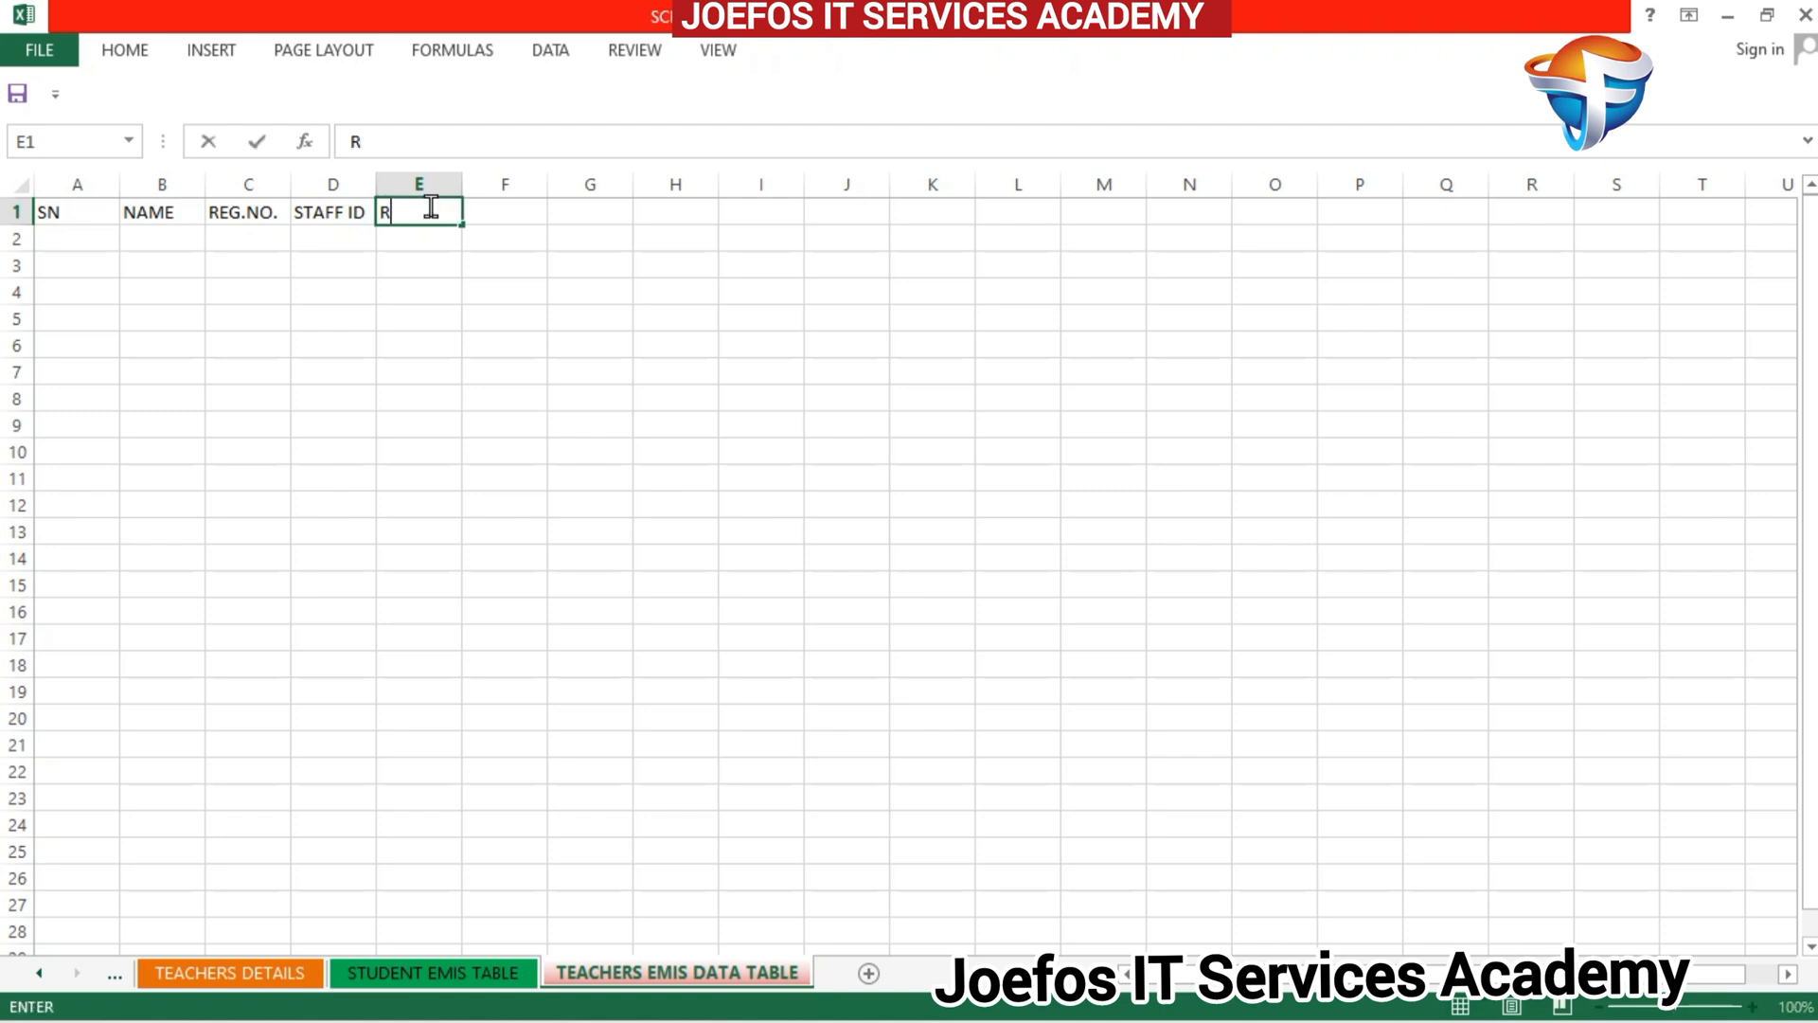
left_click(523, 207)
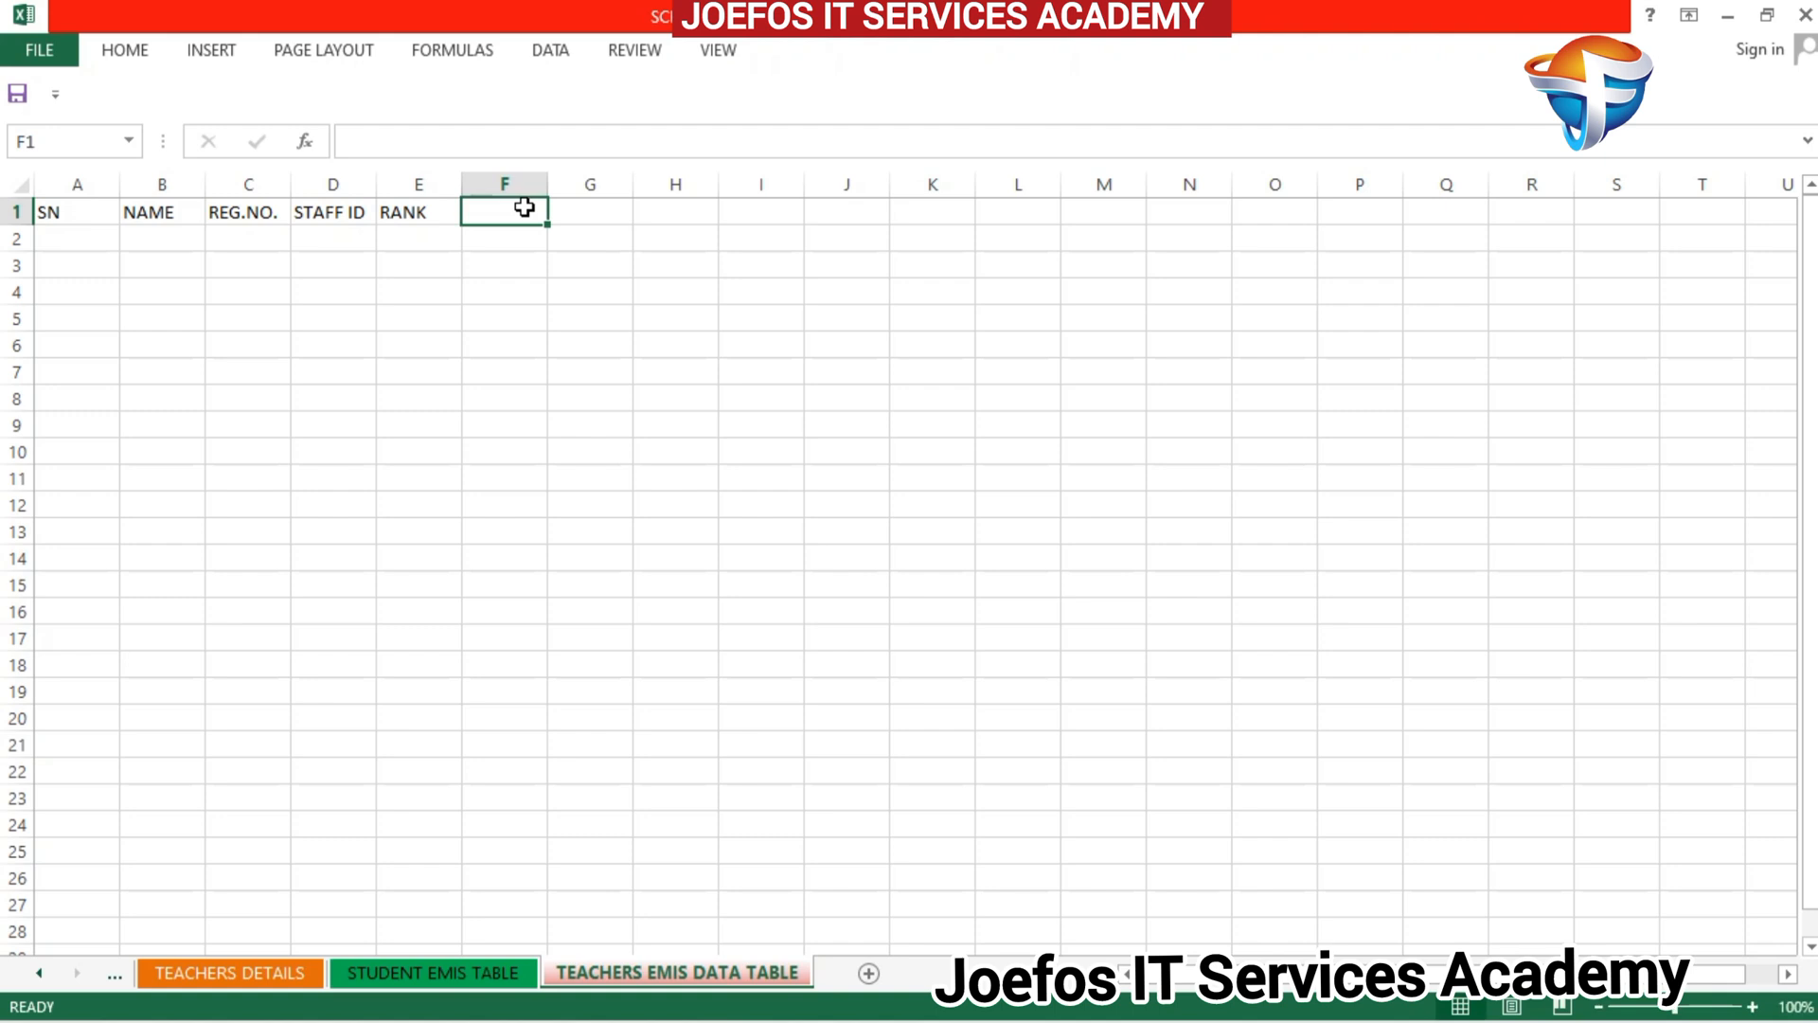
type("QUALI")
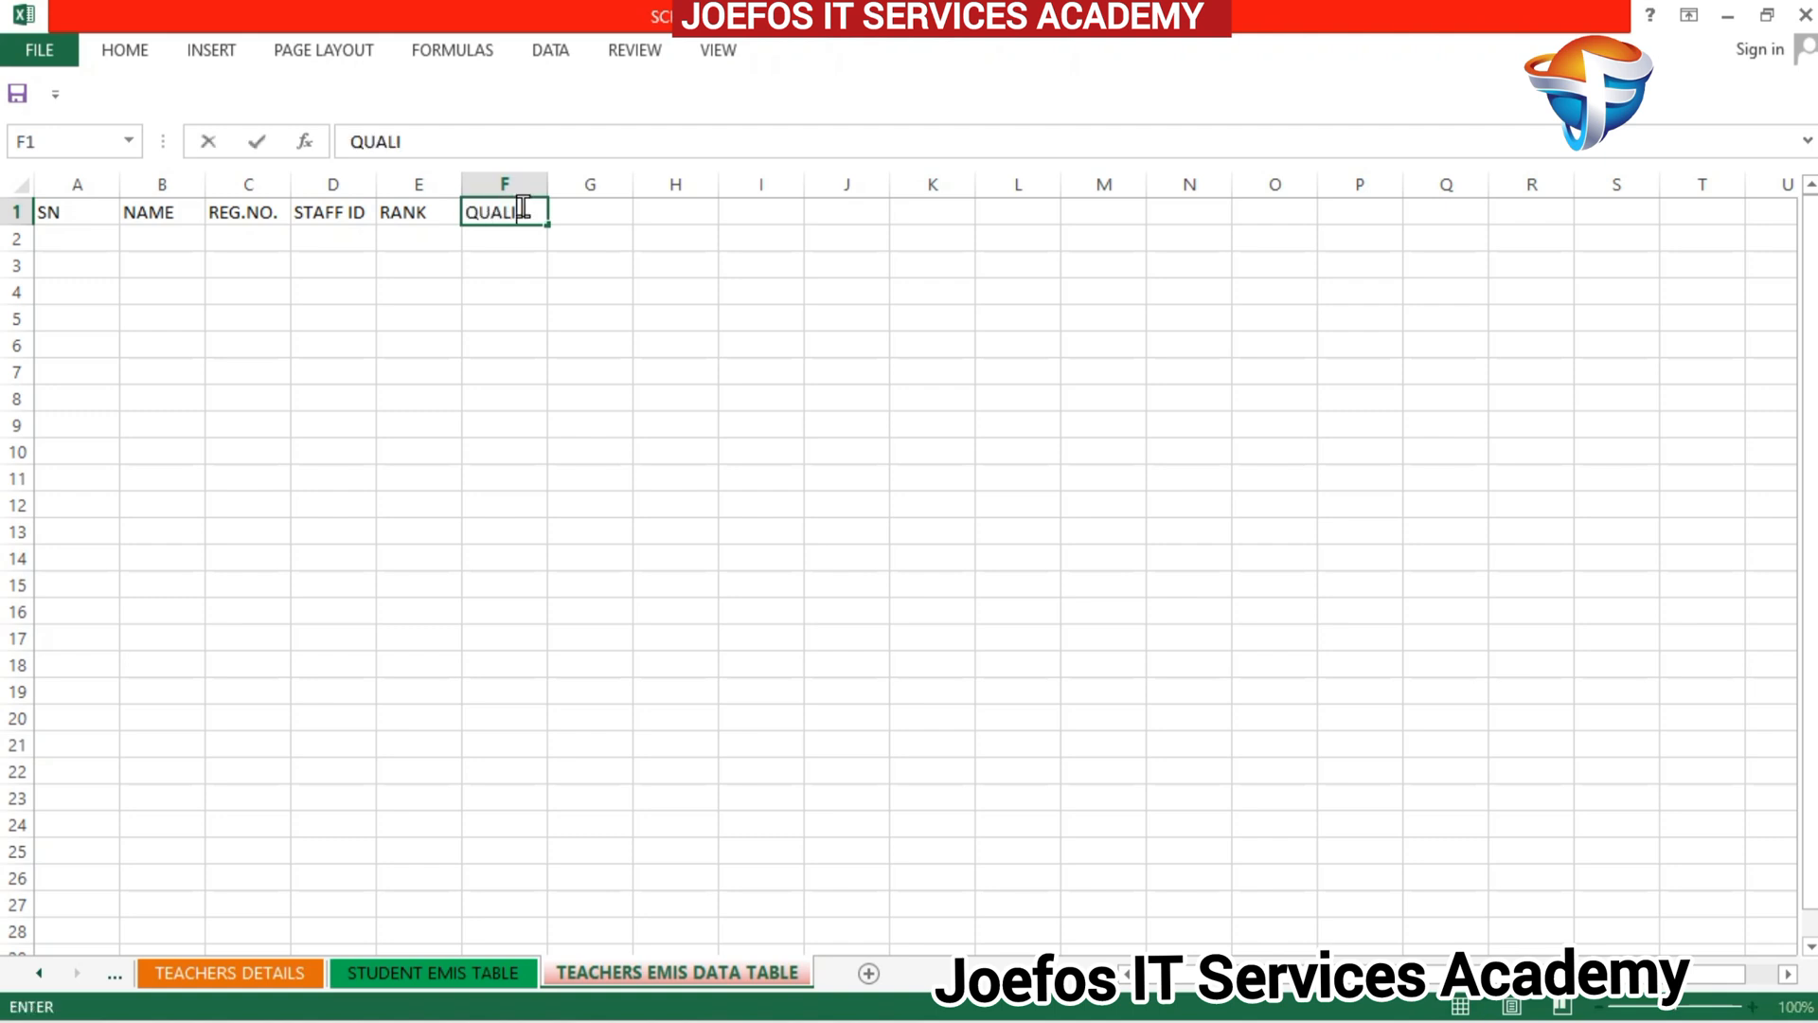
type("FICATION")
Step: Add the headers SNNIT ID in cell G1 and CONTACT in cell H1
left_click(613, 184)
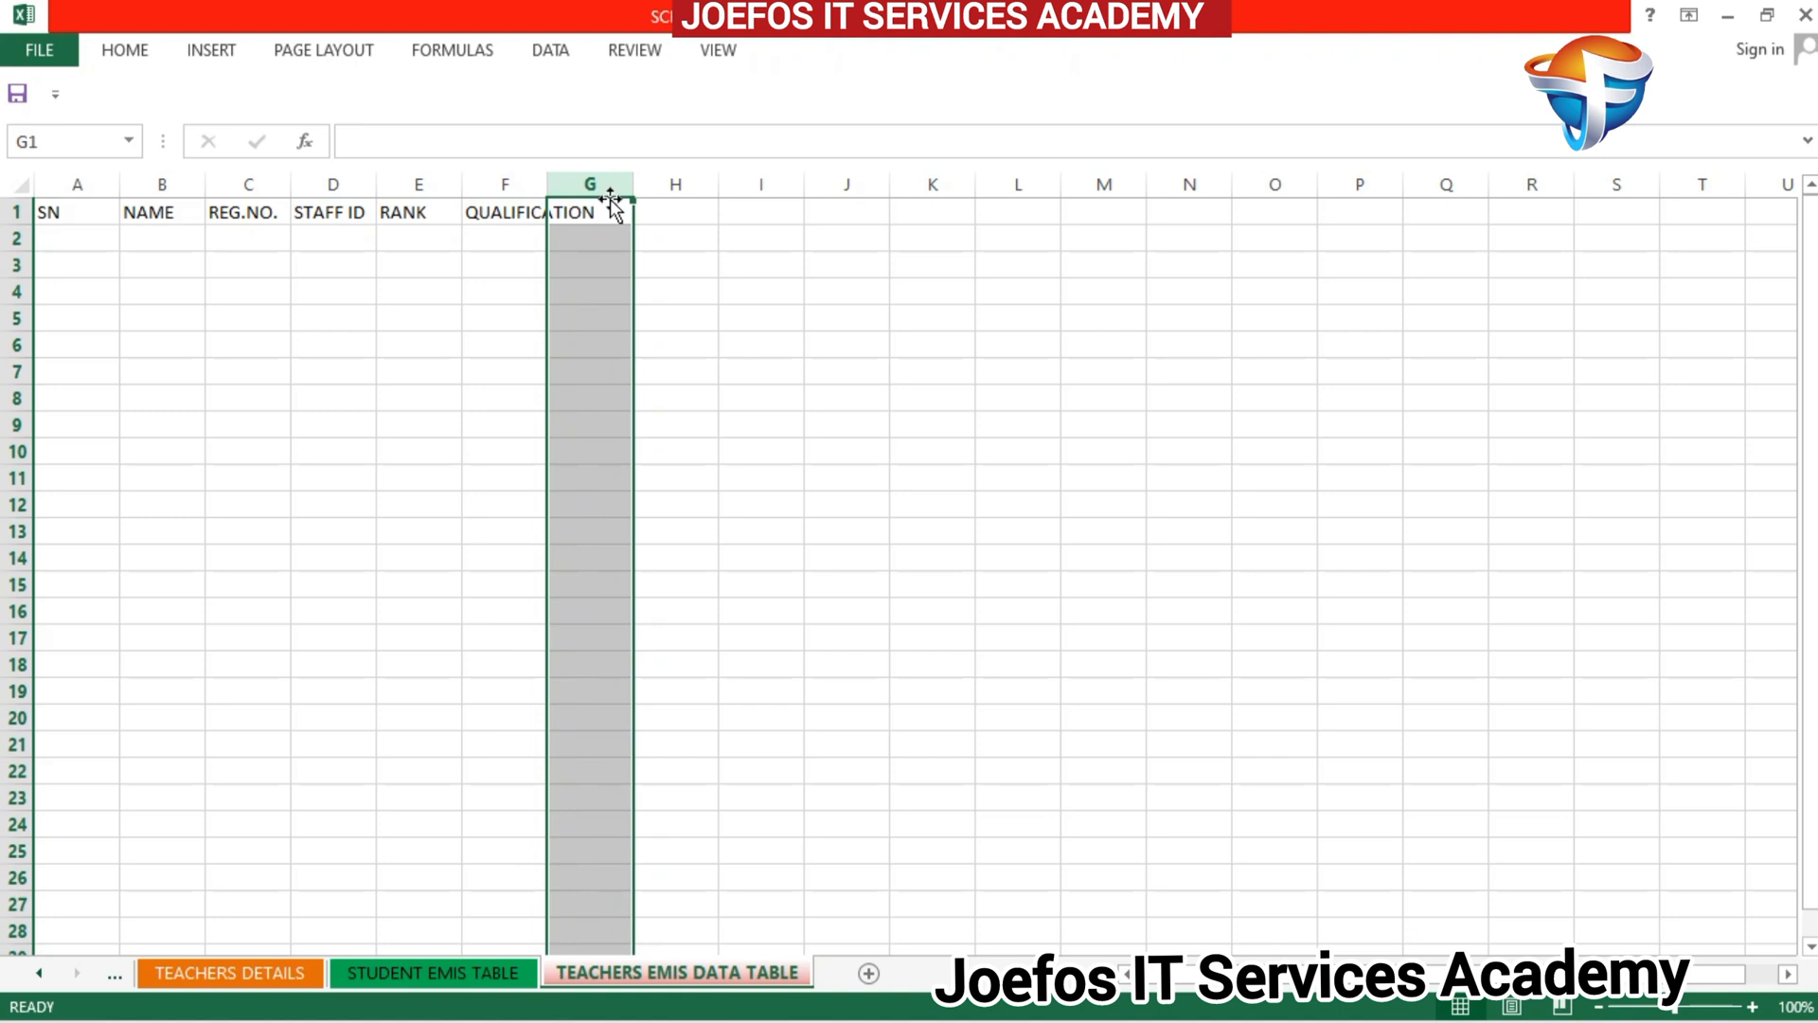
type("S")
type("NN")
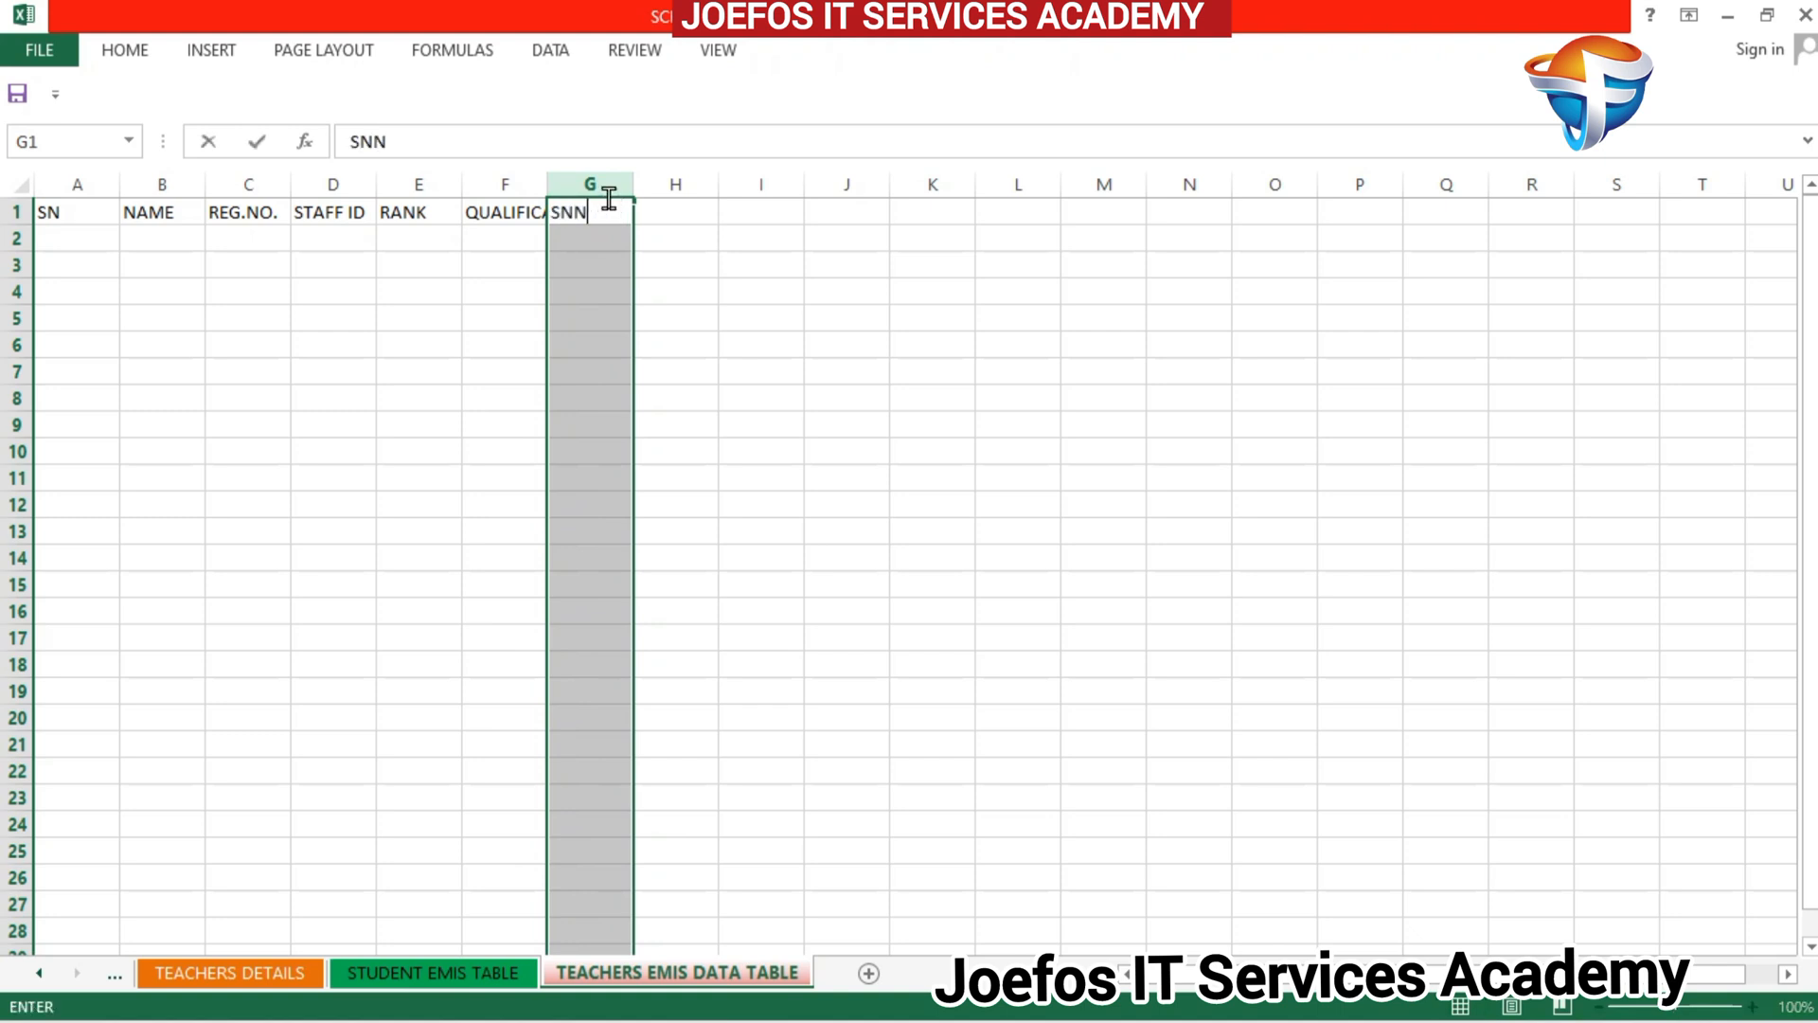
type("IT ID")
left_click(672, 209)
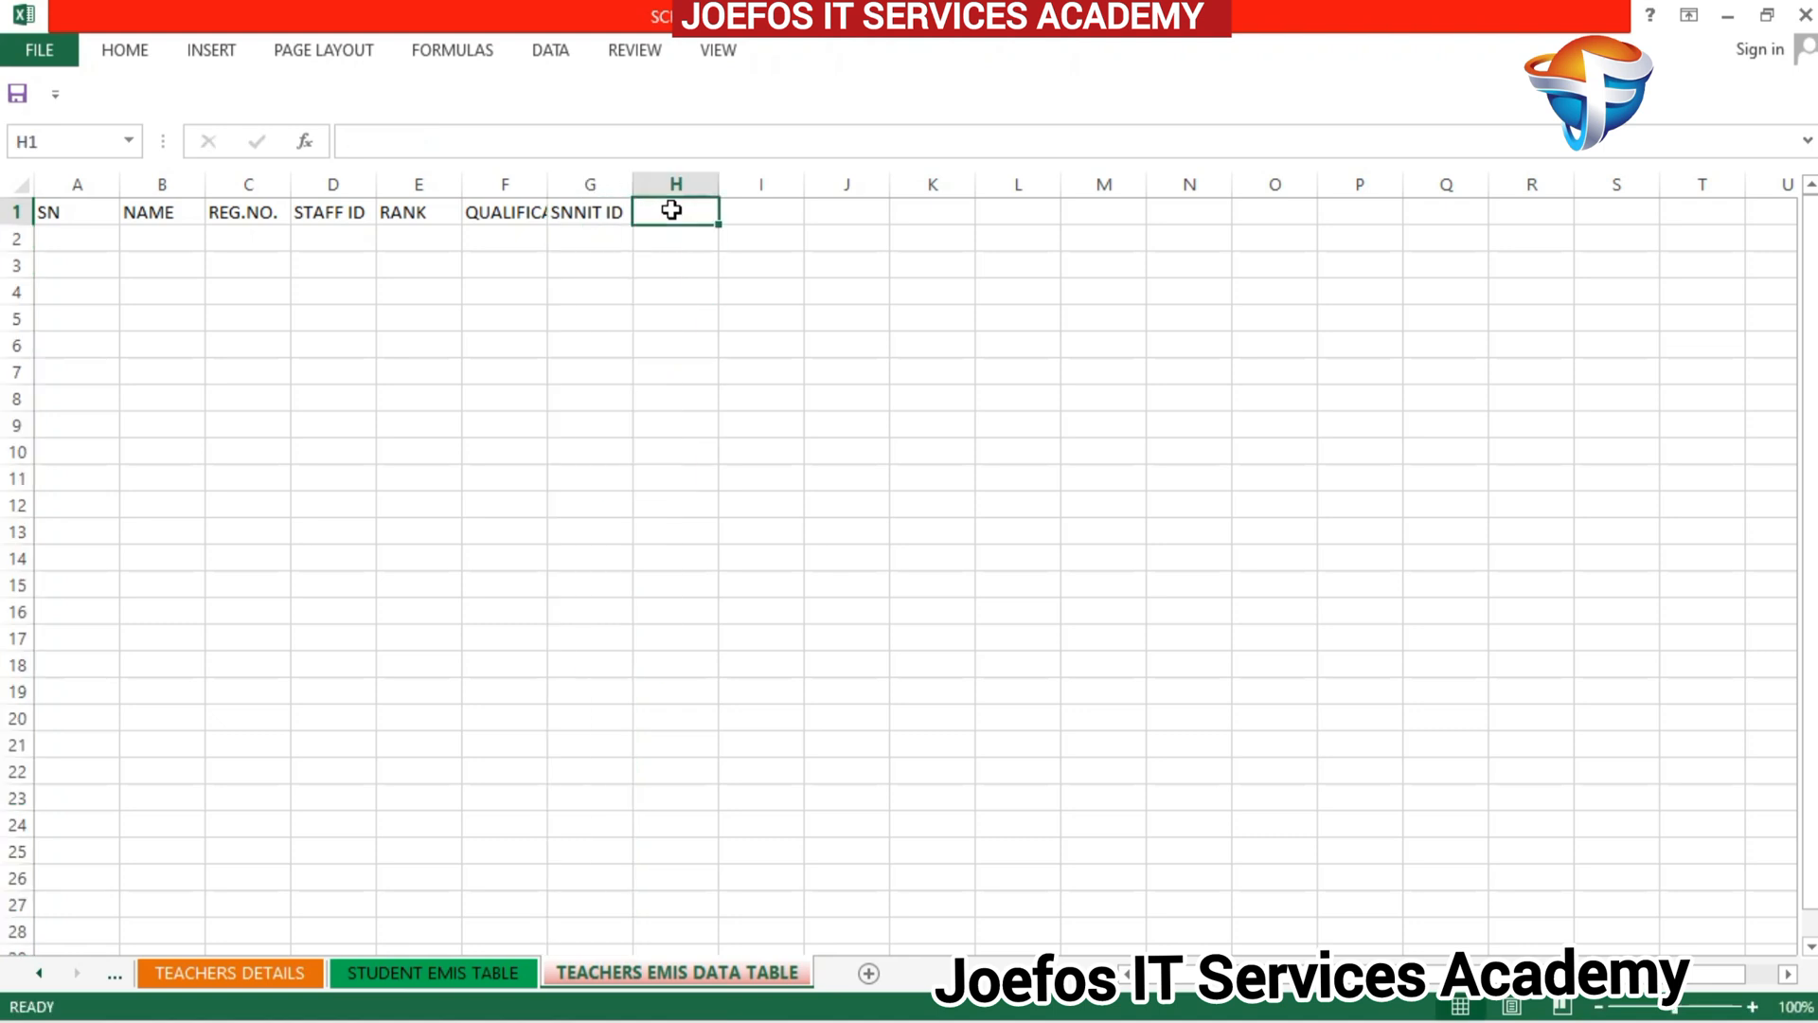
type("CONT")
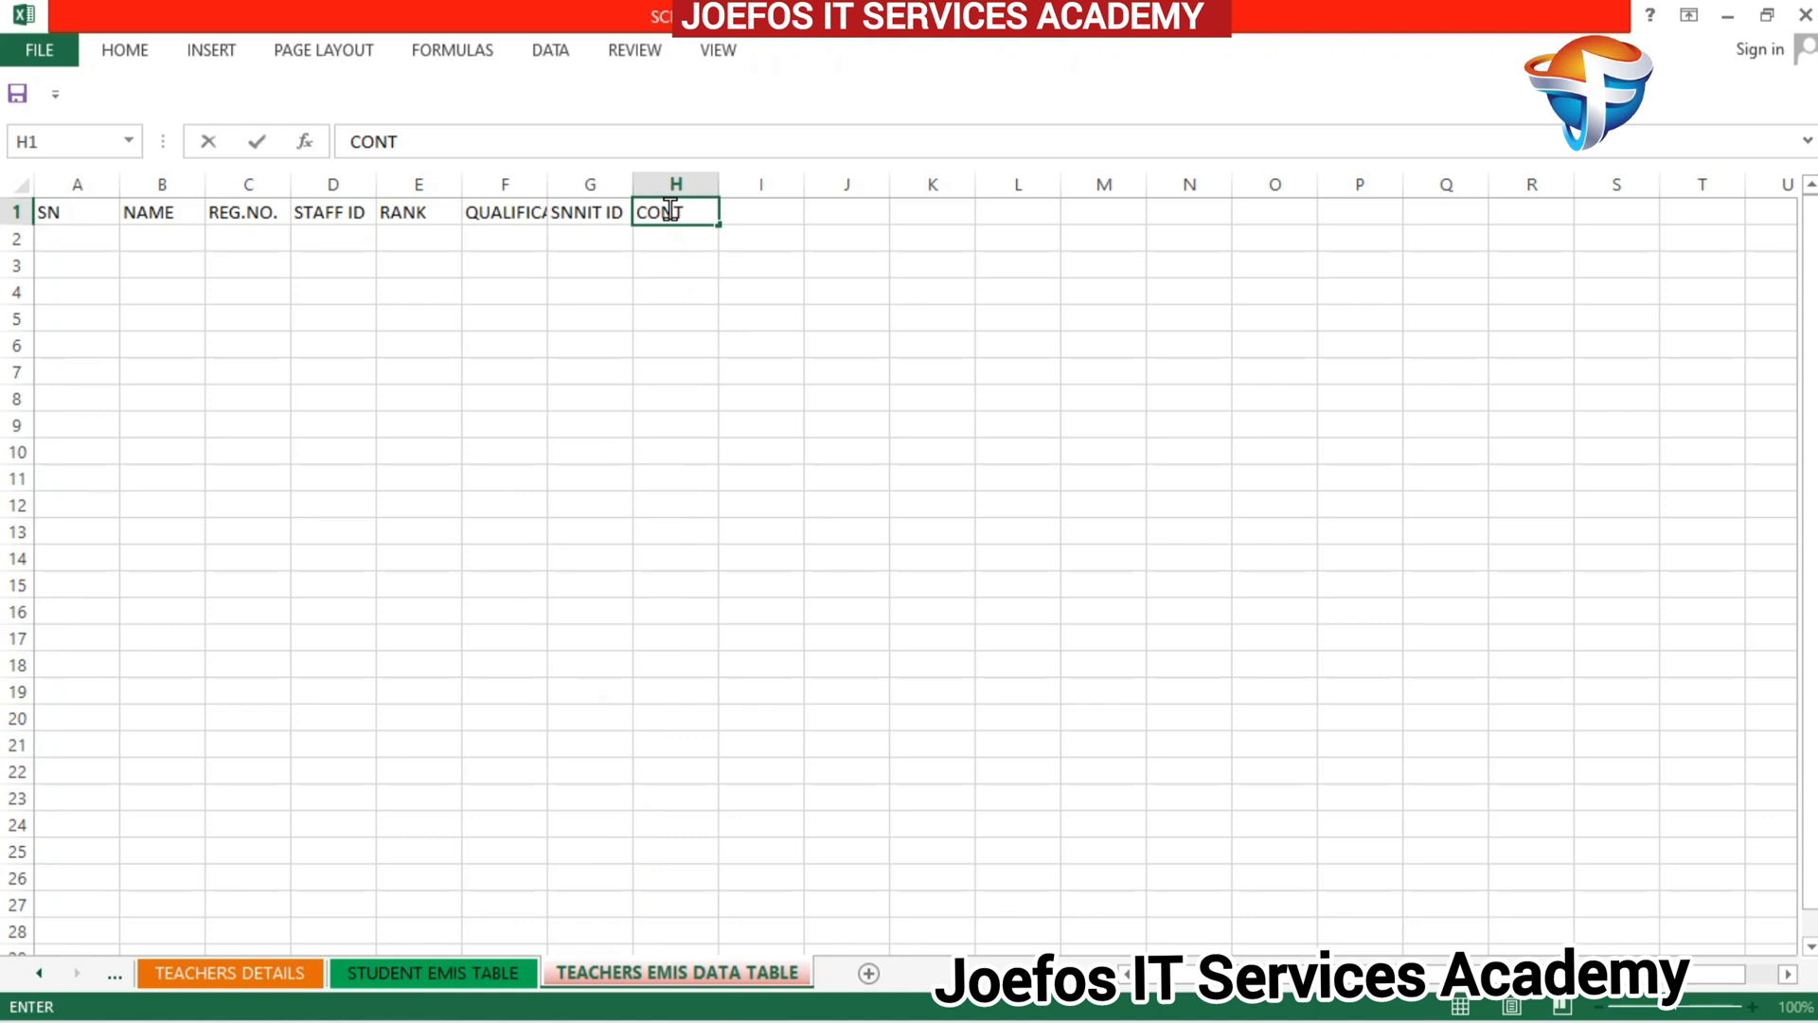
type("ACT")
left_click(754, 215)
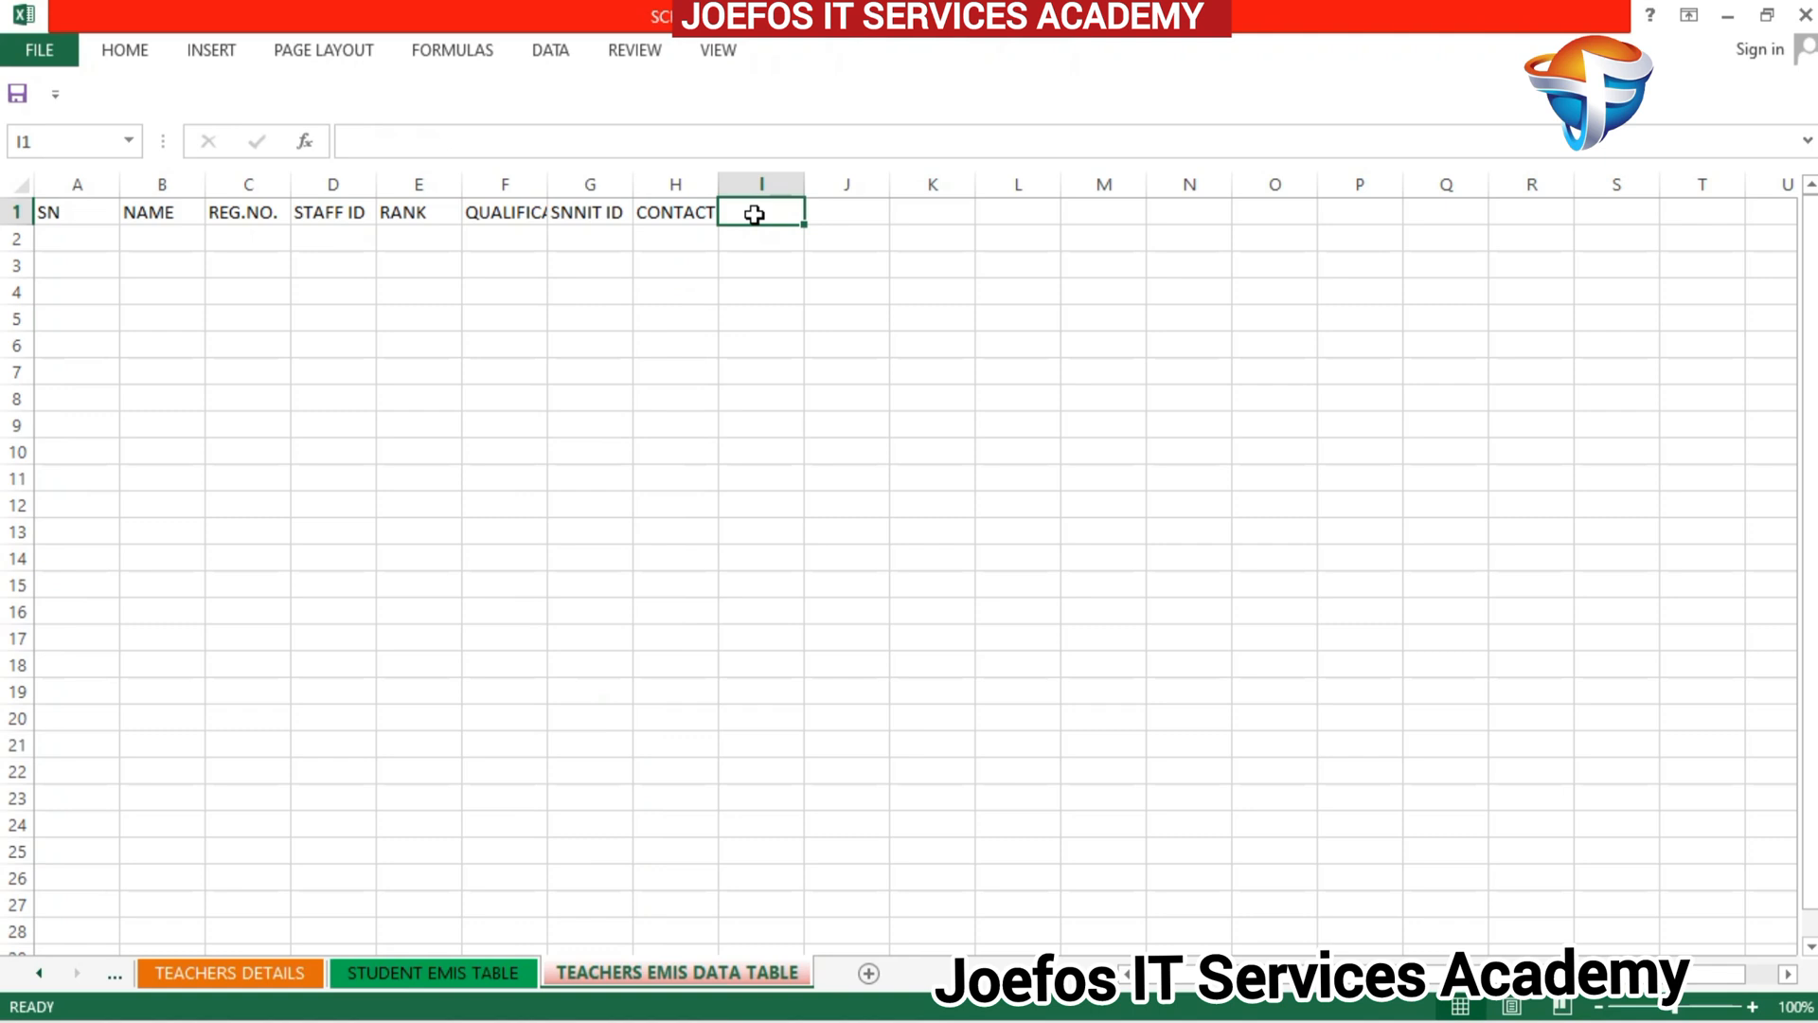
Step: Enter the header DATE OF FRST. APP. in cell I1
type("DATE")
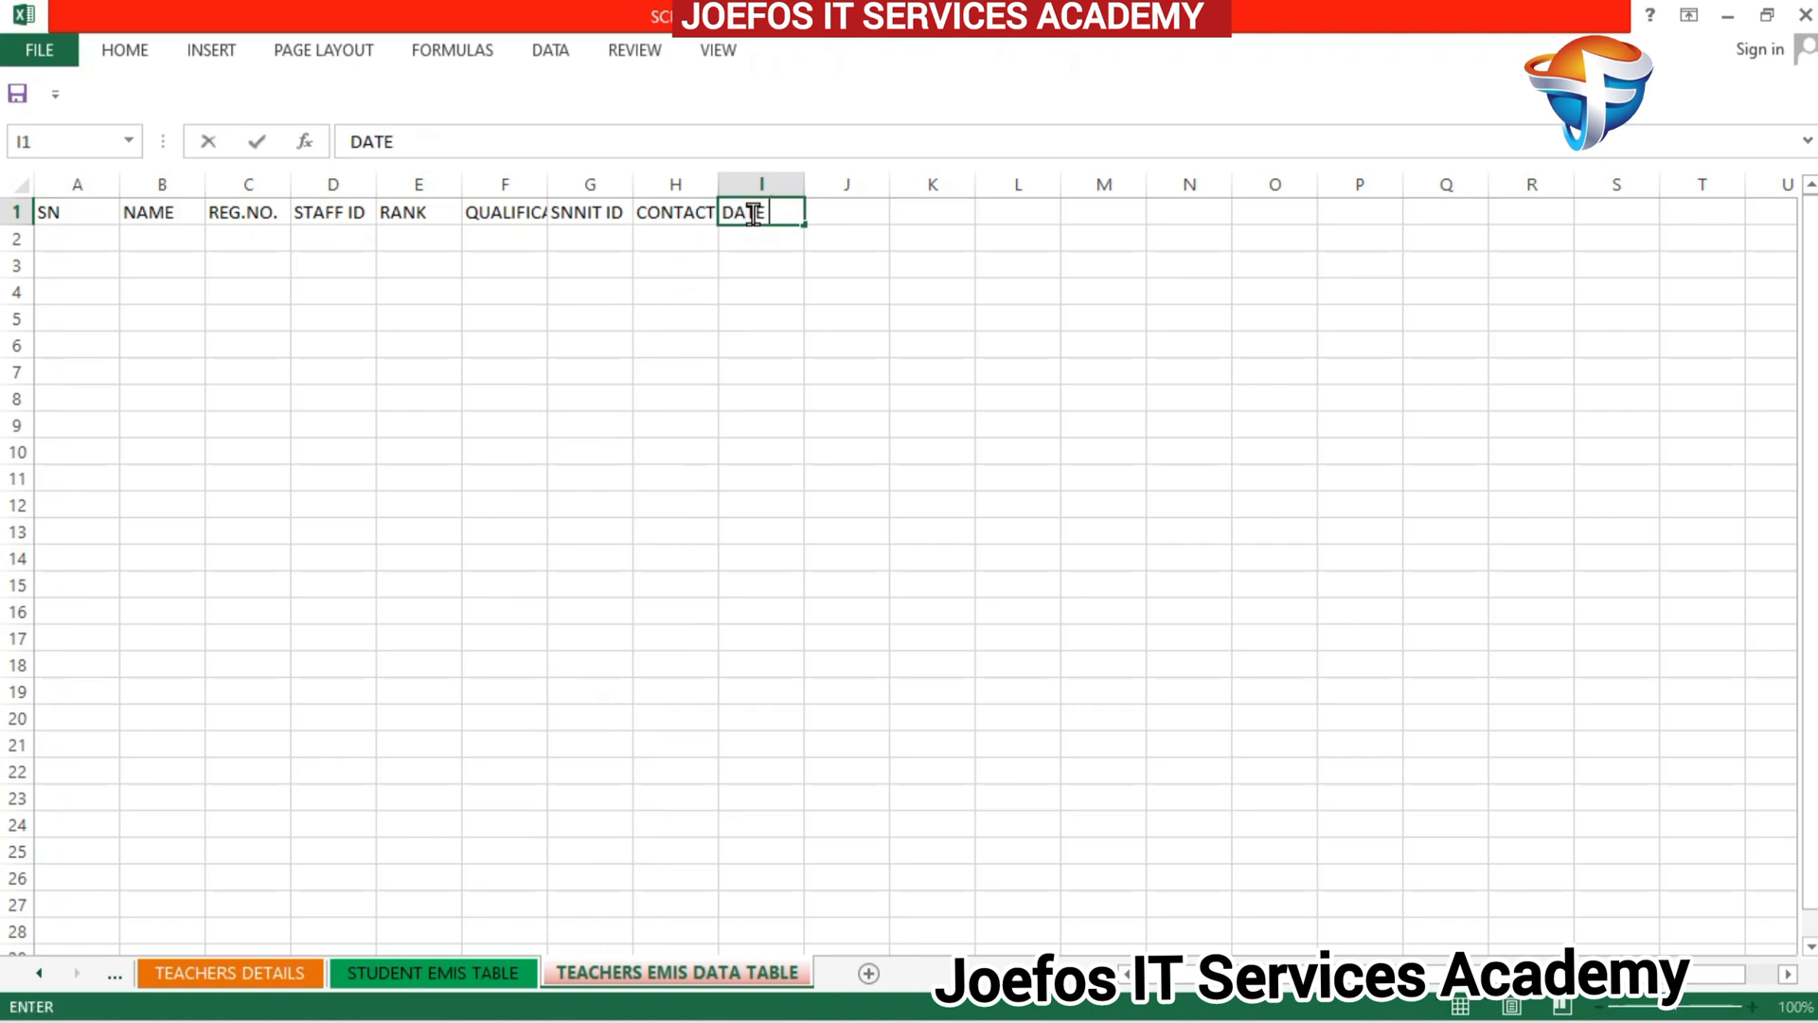
key("BackSpace")
key("BackSpace")
type("TE OF FRST")
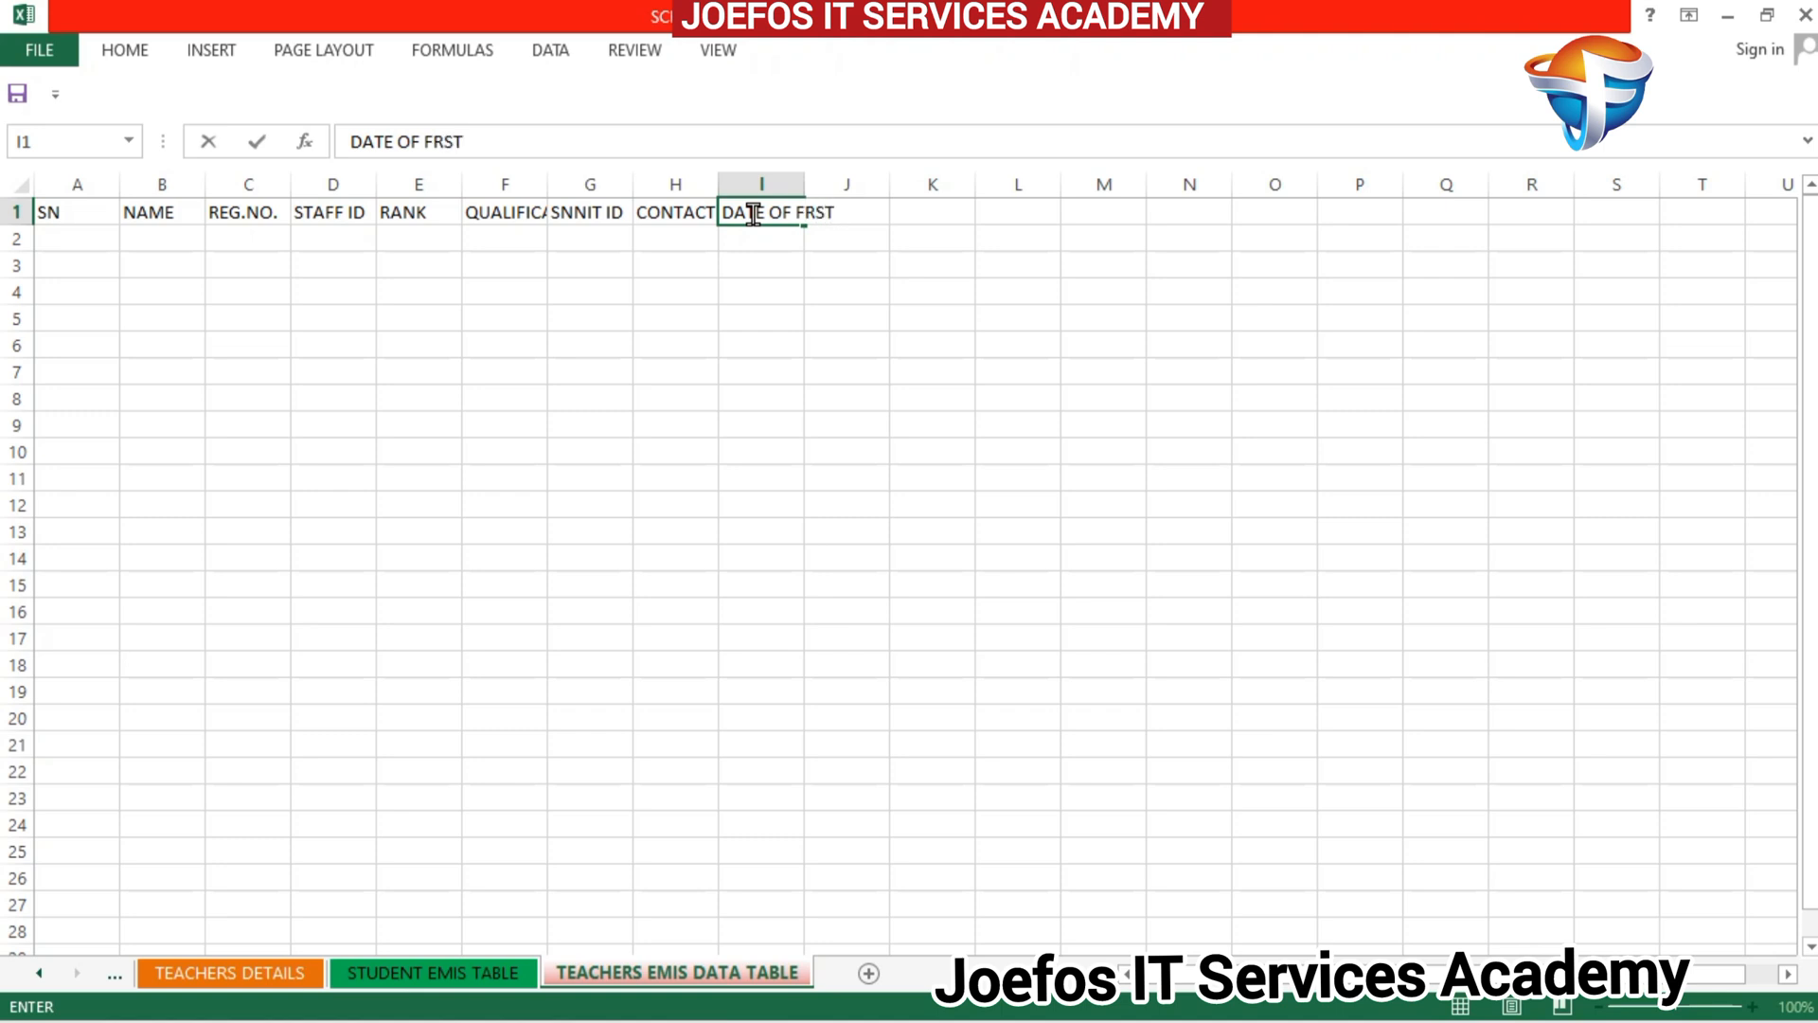
type(". APP.")
Step: Add SIGNATURE as the last column header in cell J1
left_click(870, 182)
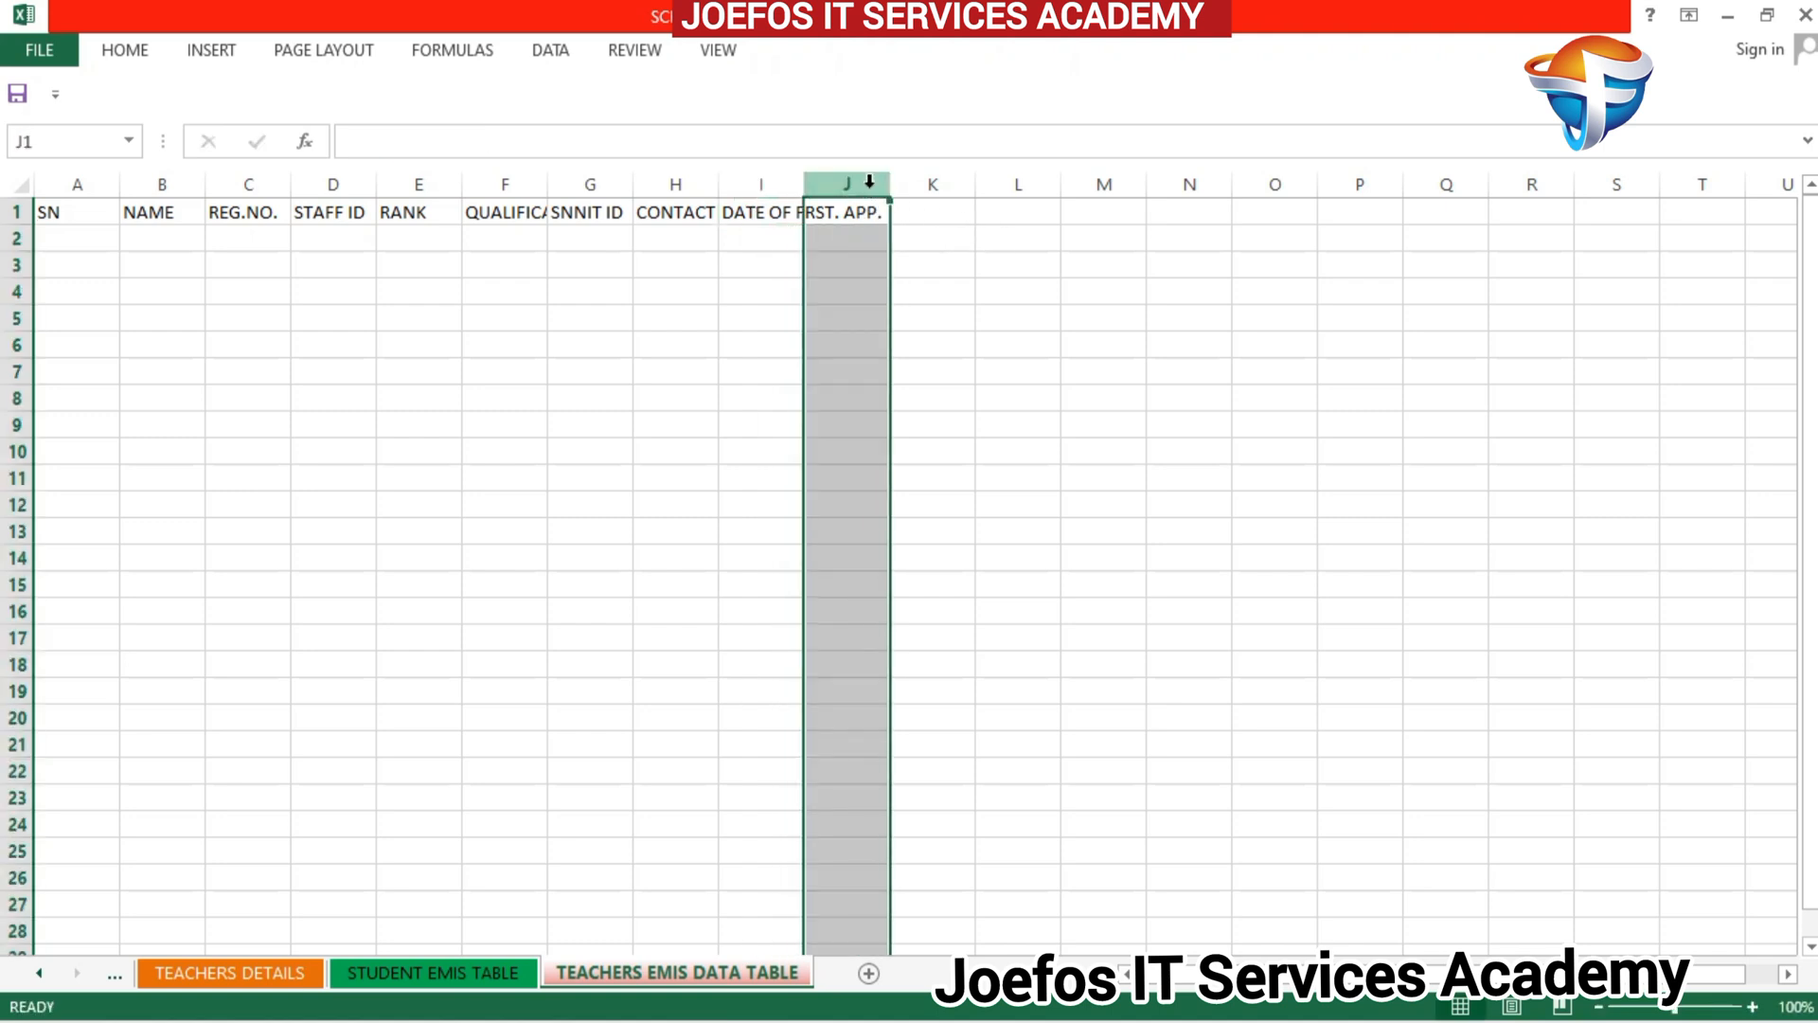
type("SIG")
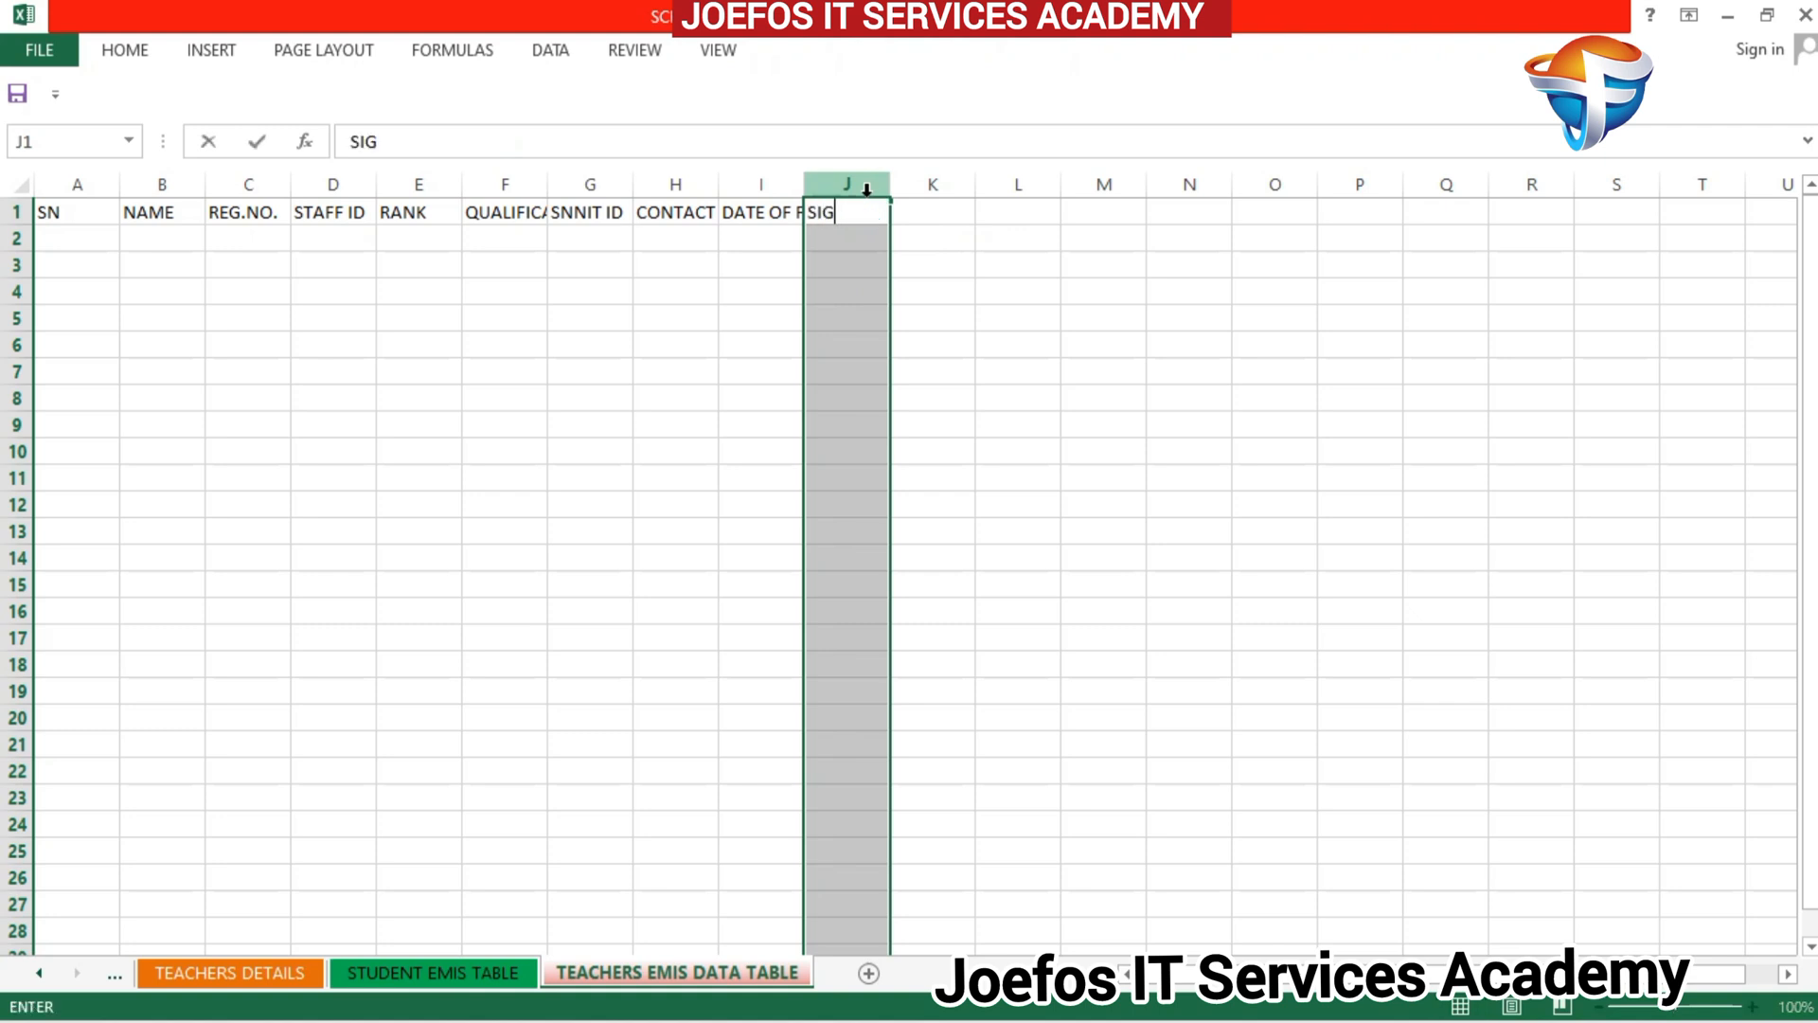
type("NATURE")
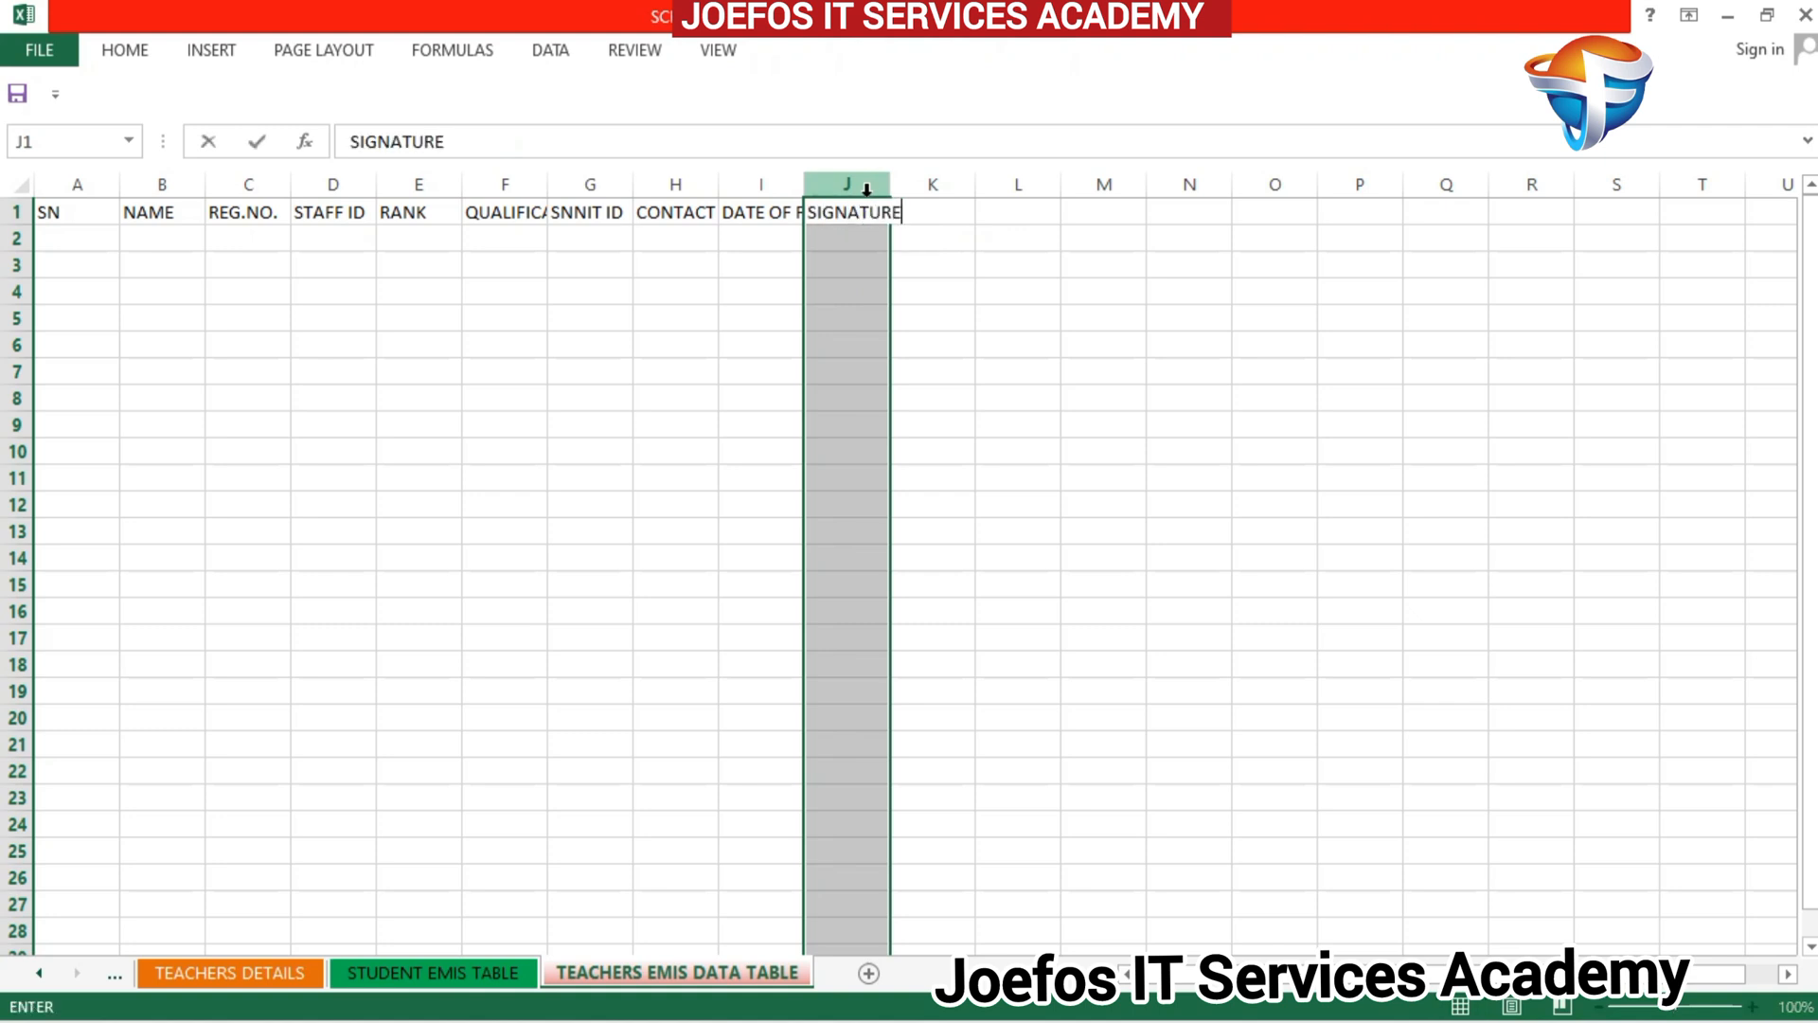
left_click(927, 244)
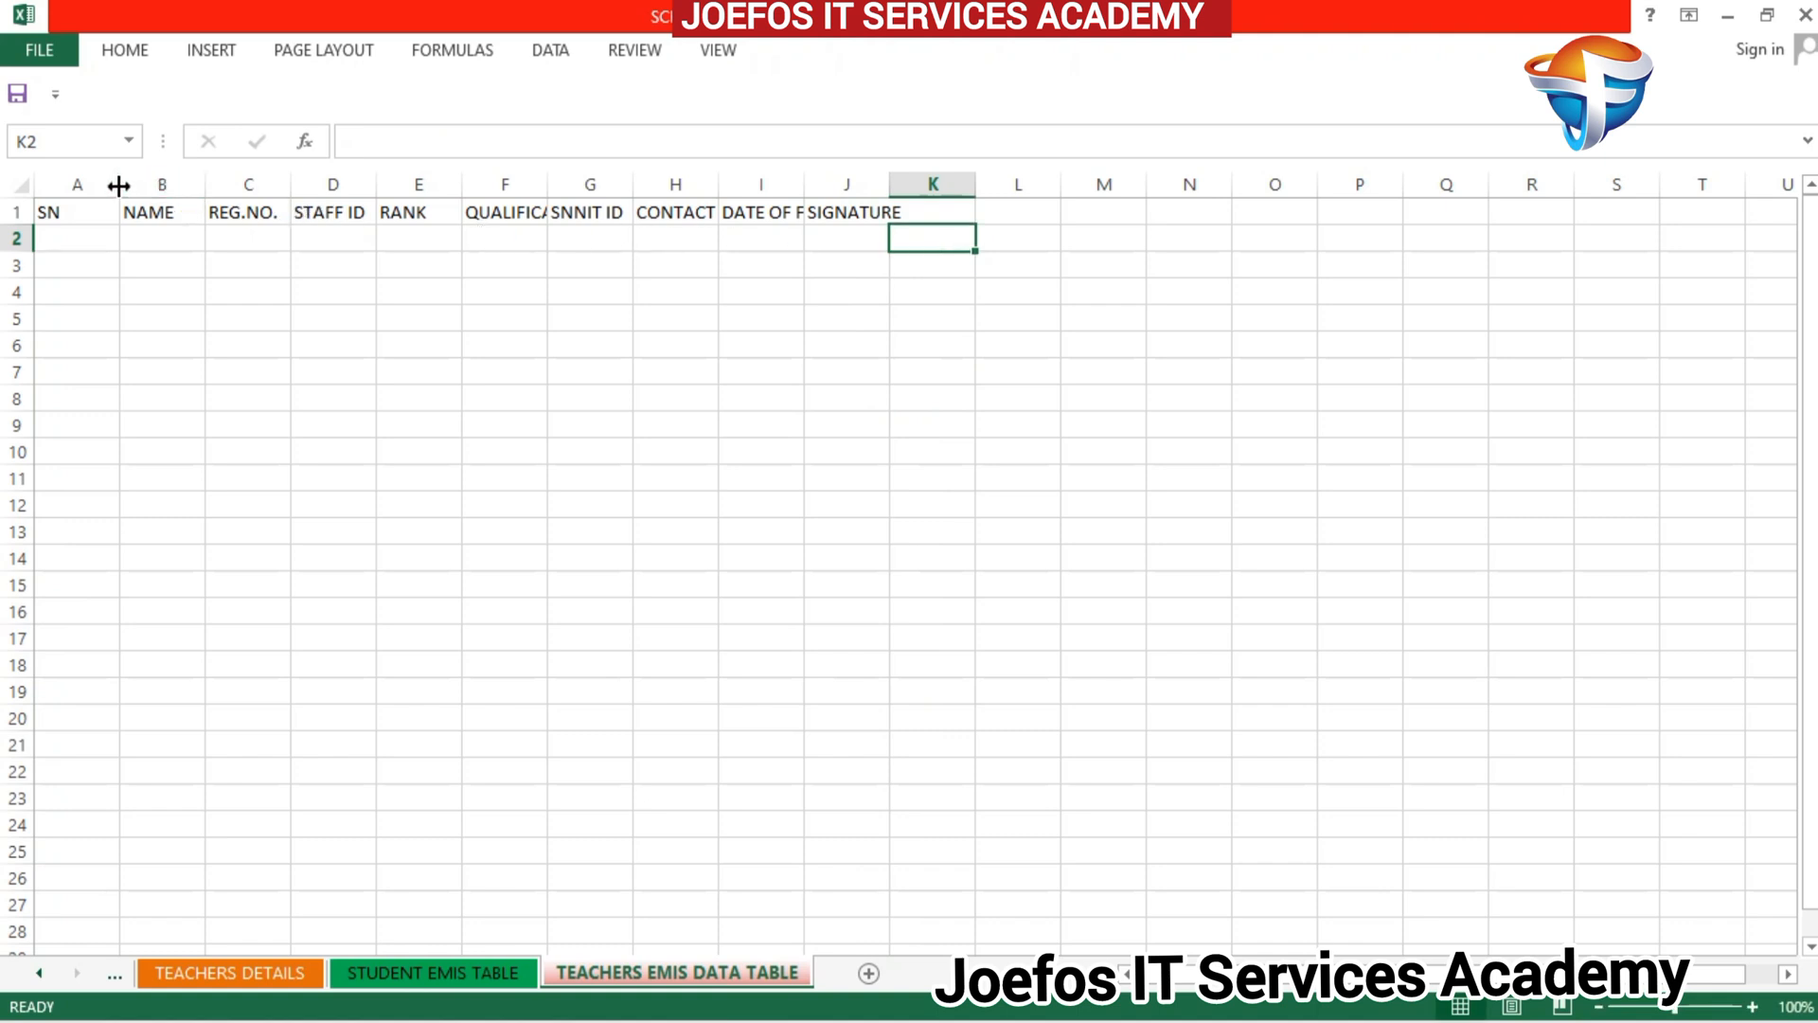
Step: Widen columns A to F, from SN to QUALIFICATION, giving NAME, RANK and QUALIFICATION the most room
left_click_drag(118, 186, 866, 186)
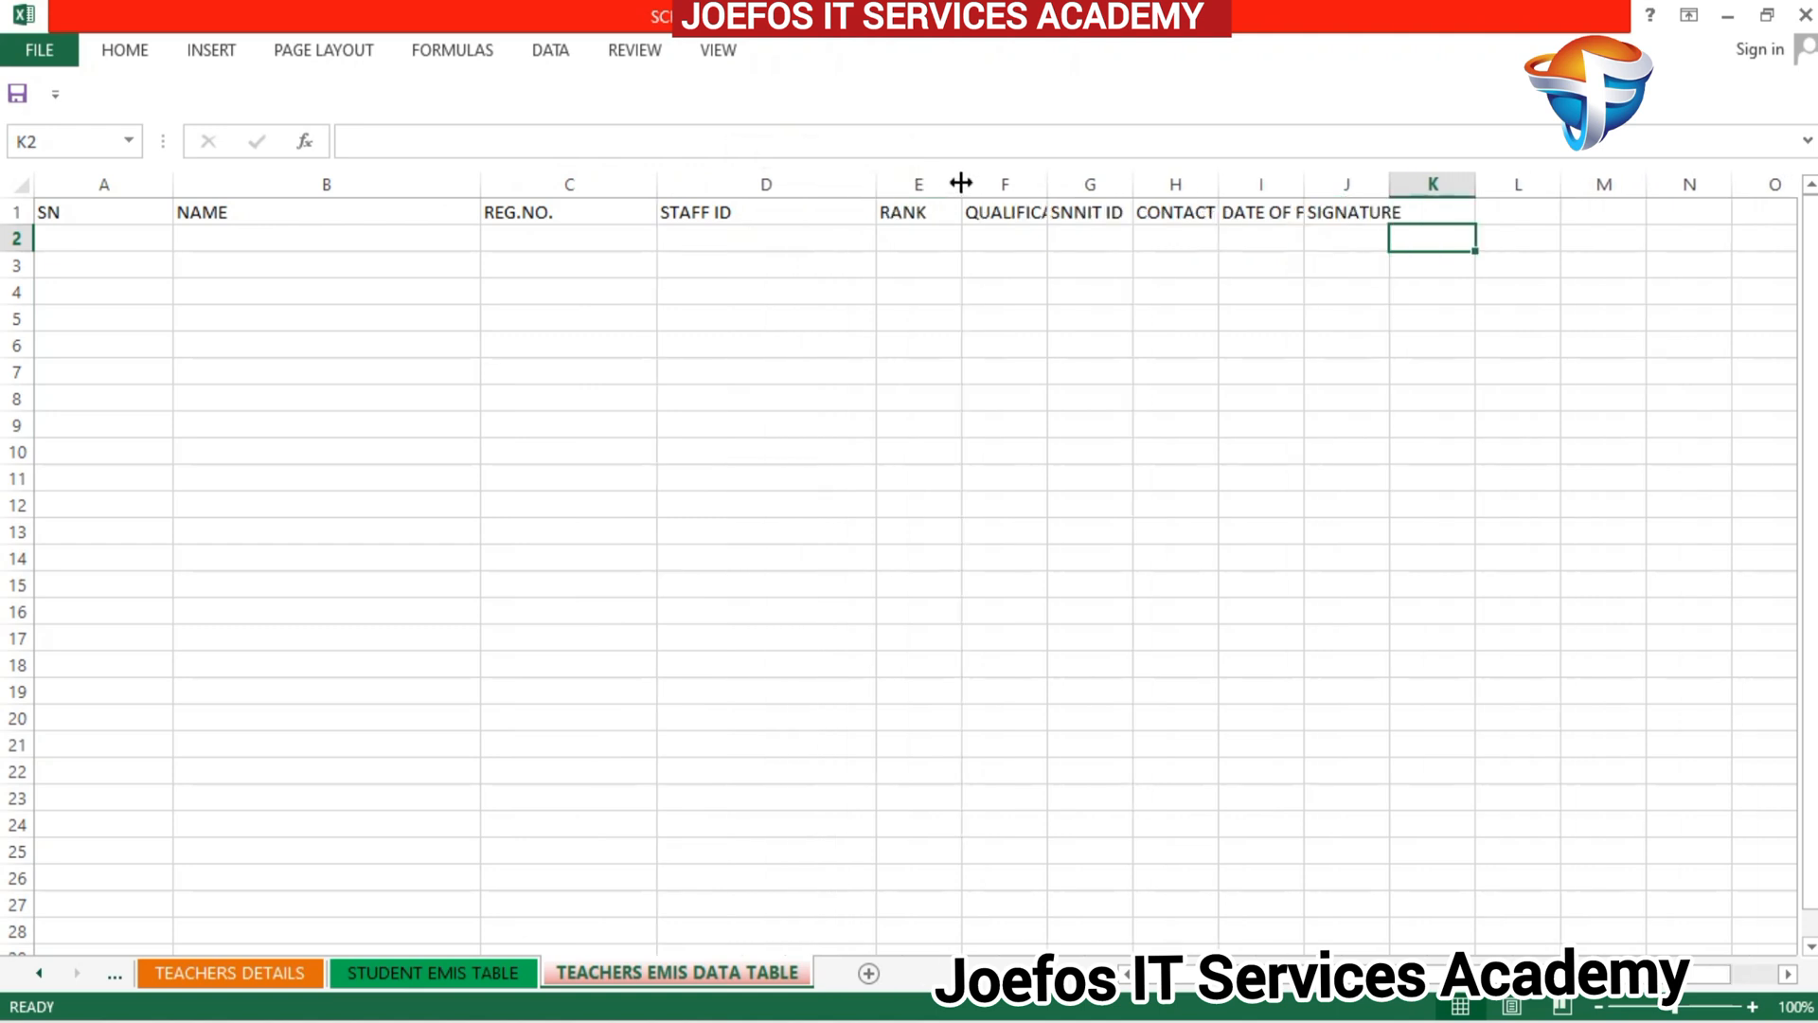
left_click_drag(962, 184, 1203, 186)
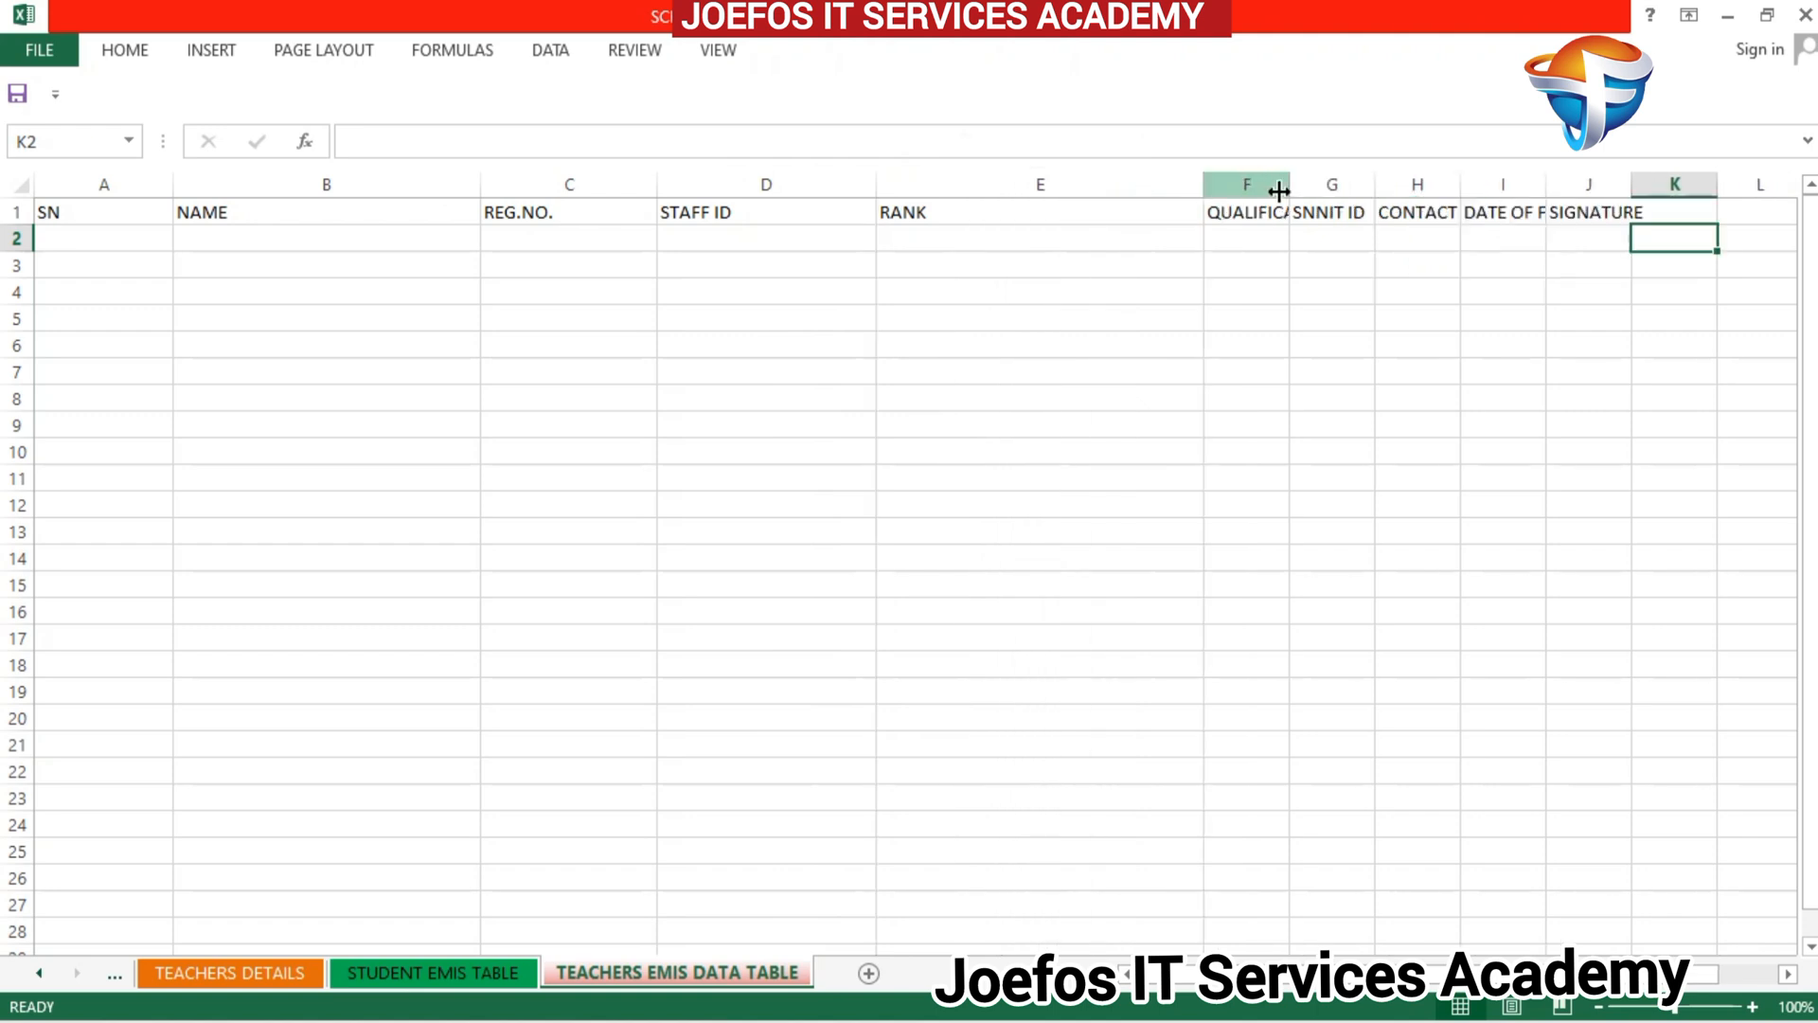
left_click_drag(1286, 184, 1534, 184)
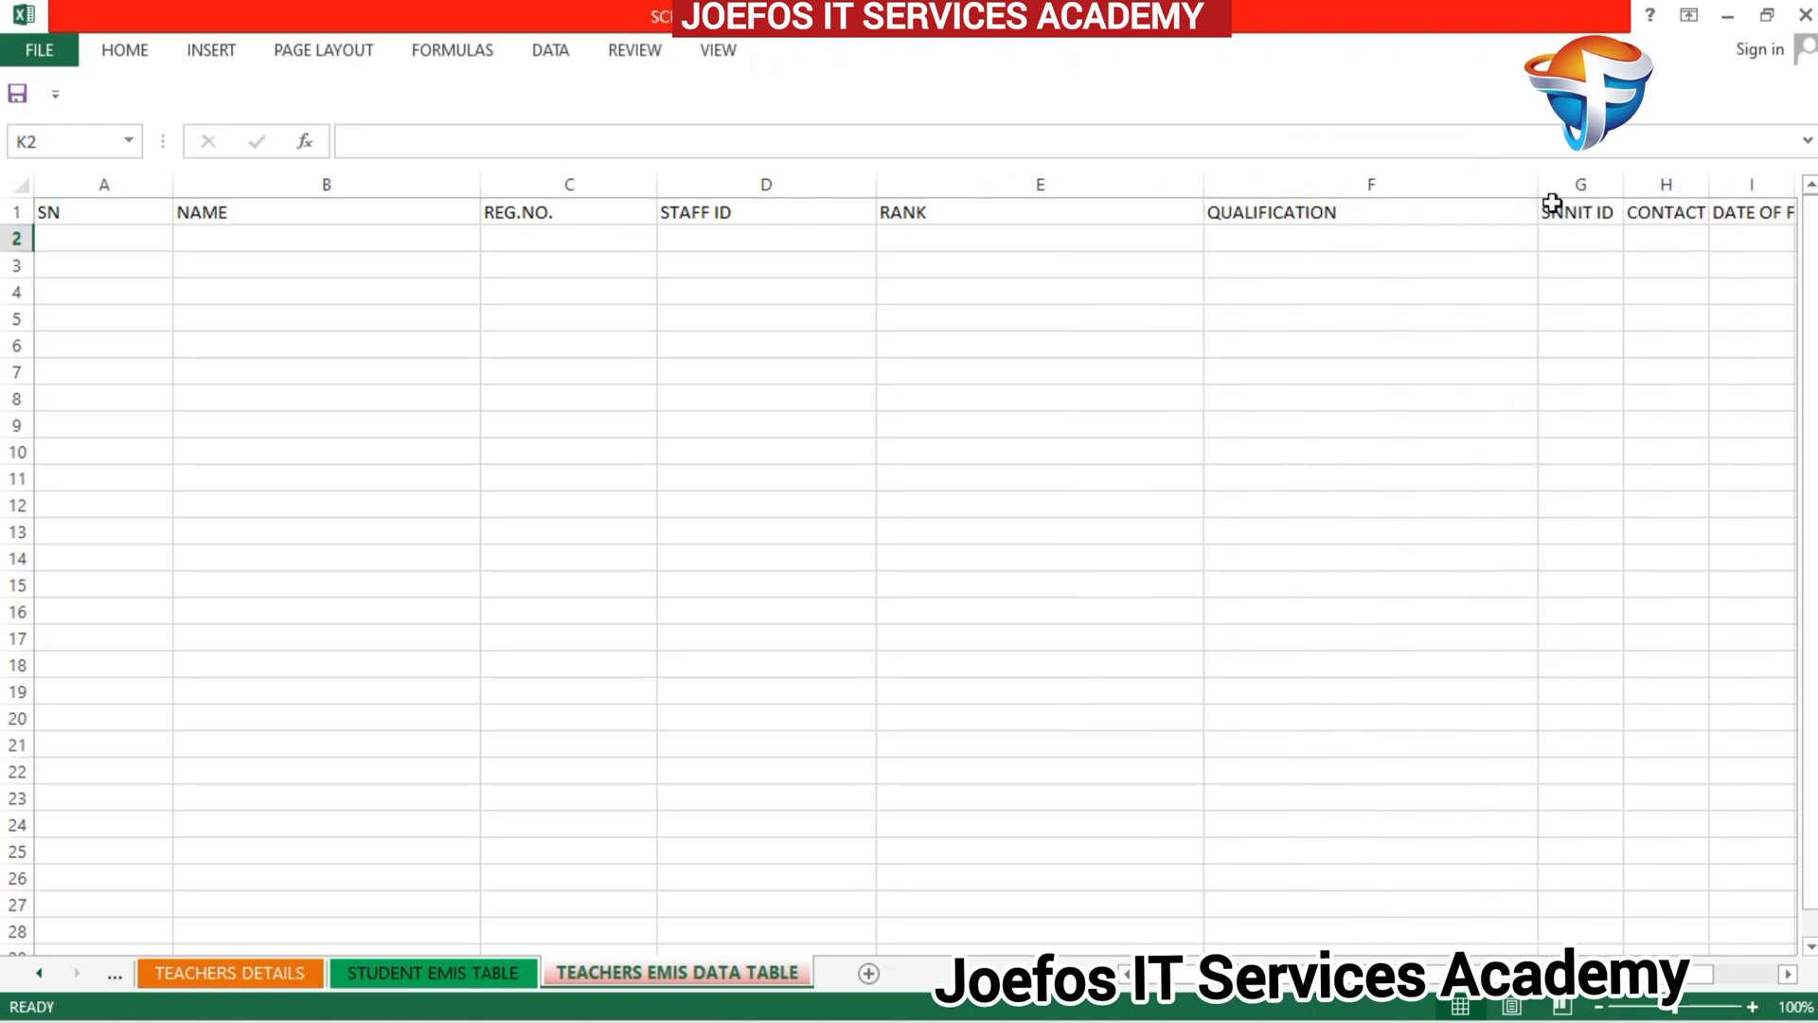
Step: Widen columns G to J so that SNNIT ID, CONTACT, DATE OF FRST. APP. and SIGNATURE fit with ample room
left_click(1788, 974)
left_click(1788, 974)
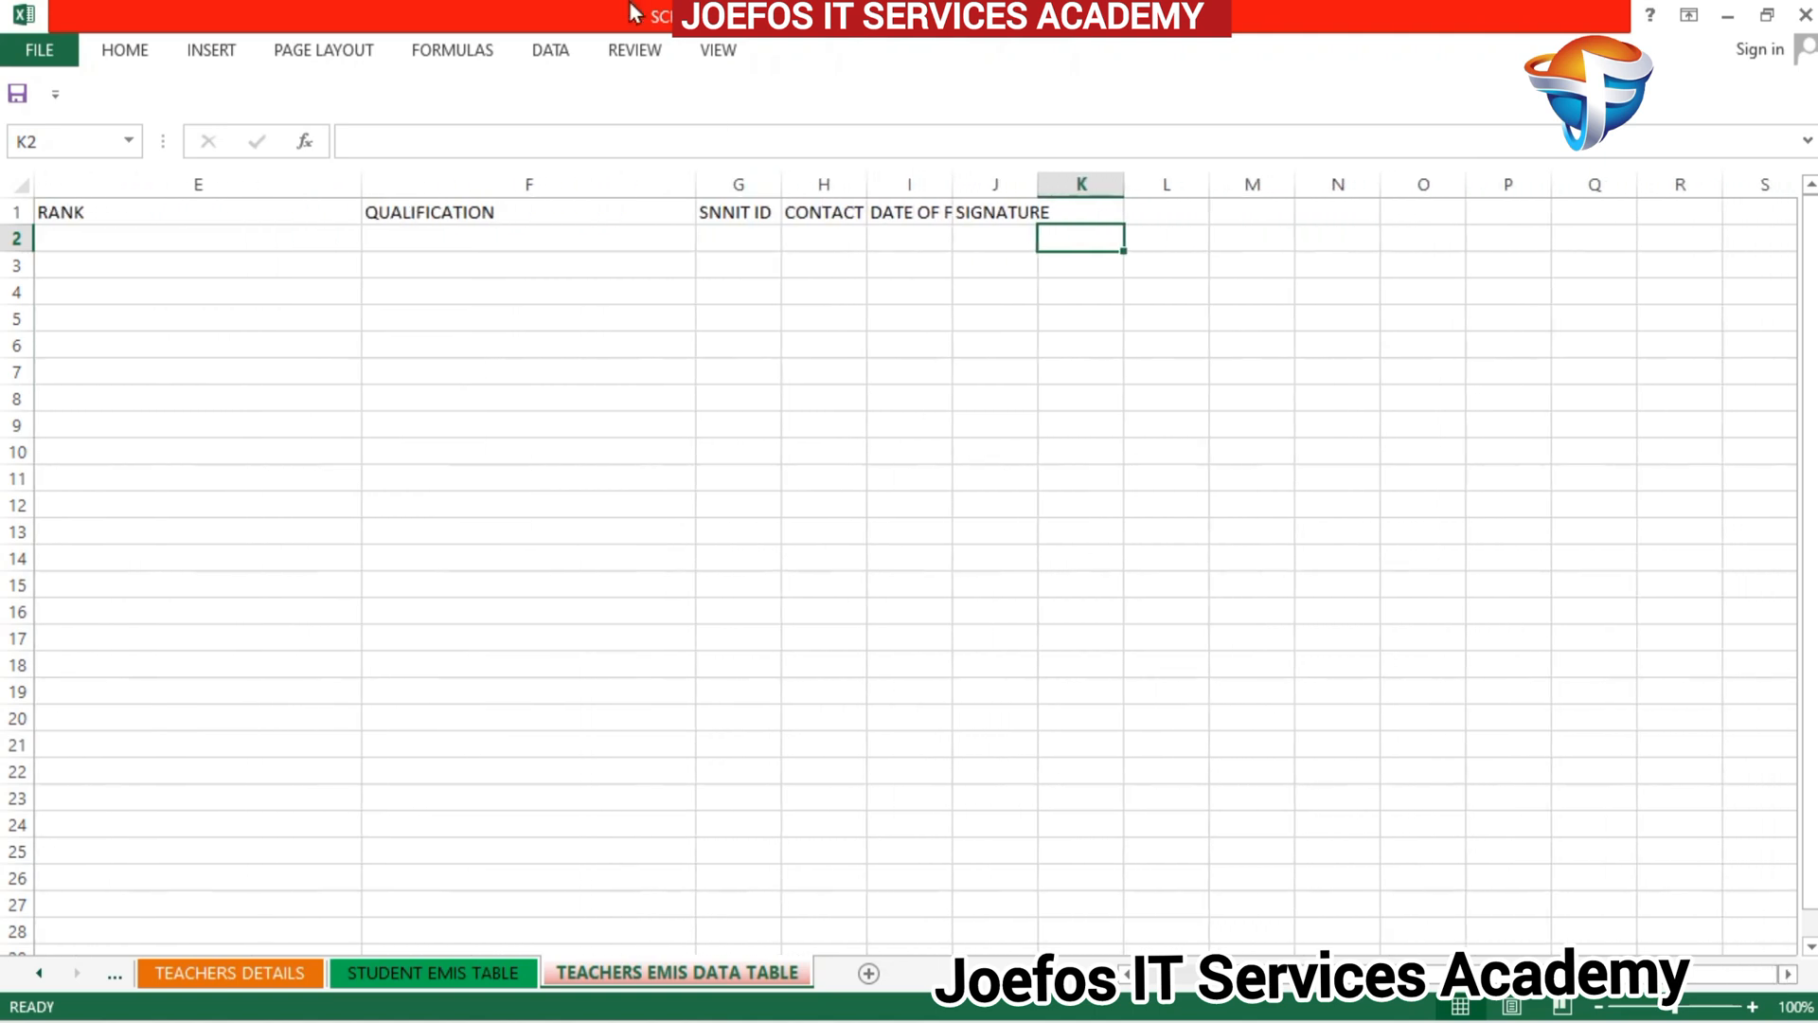
left_click_drag(775, 184, 1032, 190)
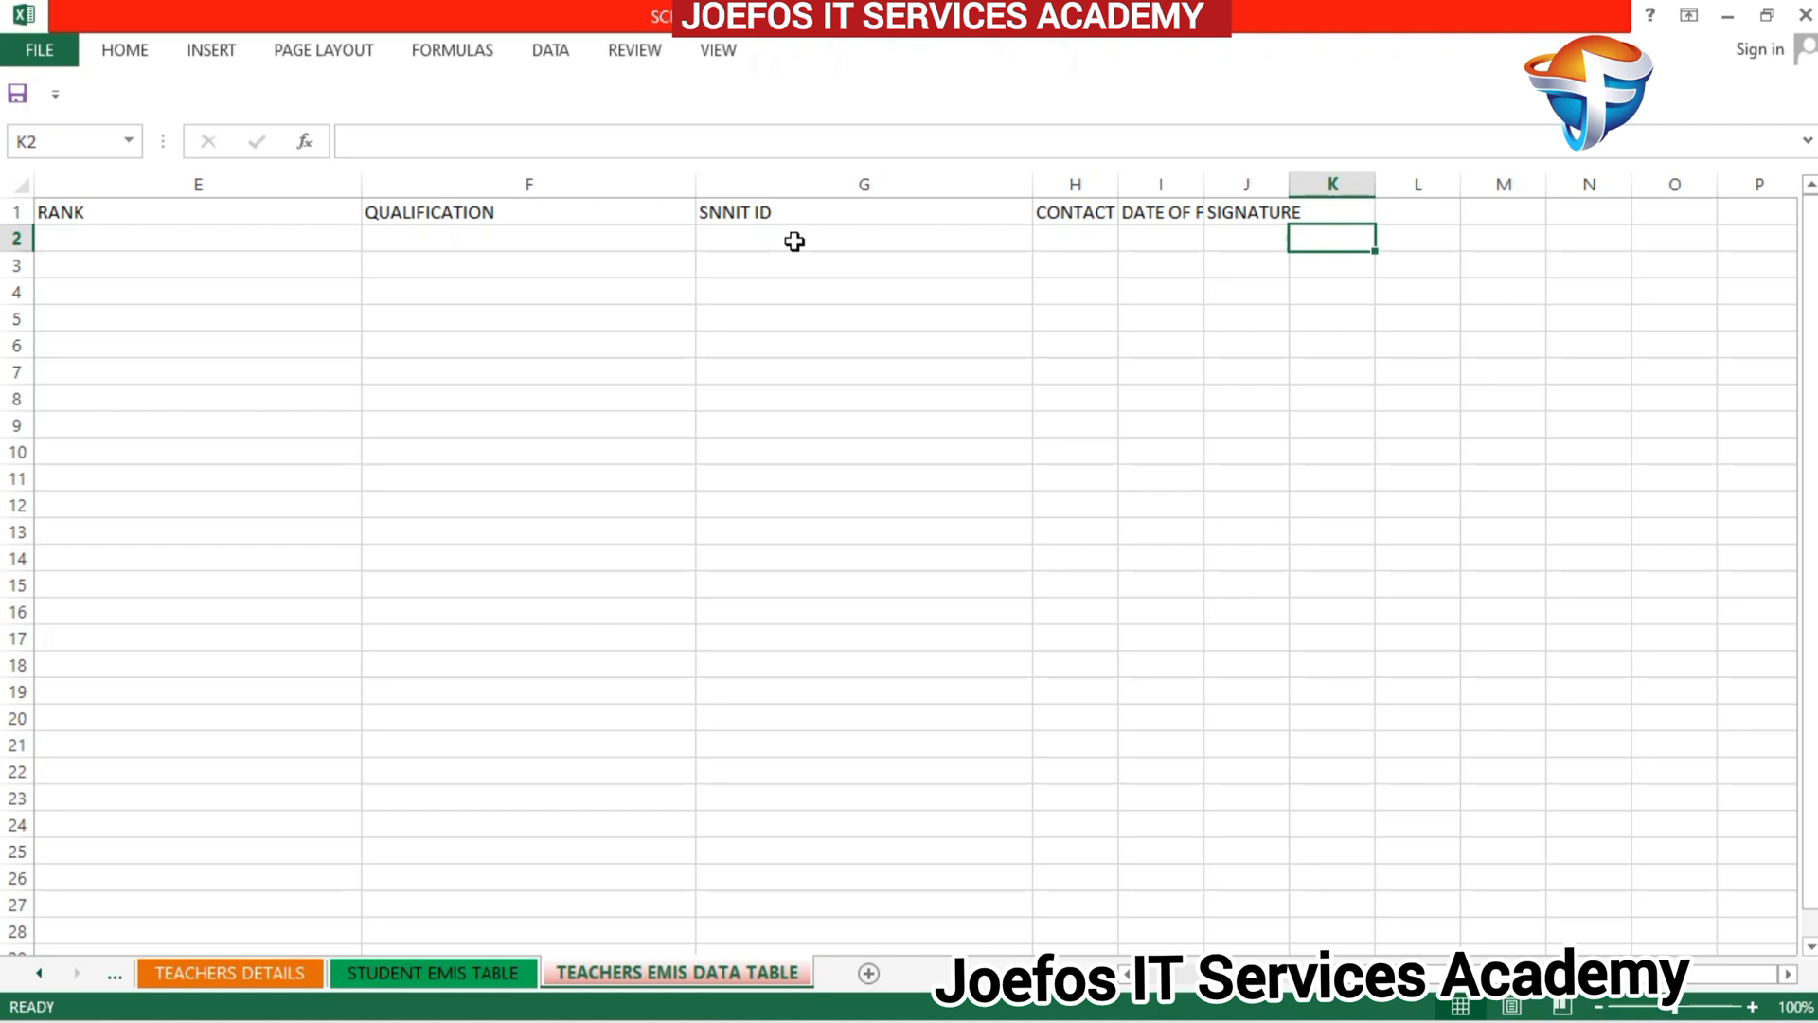
left_click_drag(1118, 184, 1365, 184)
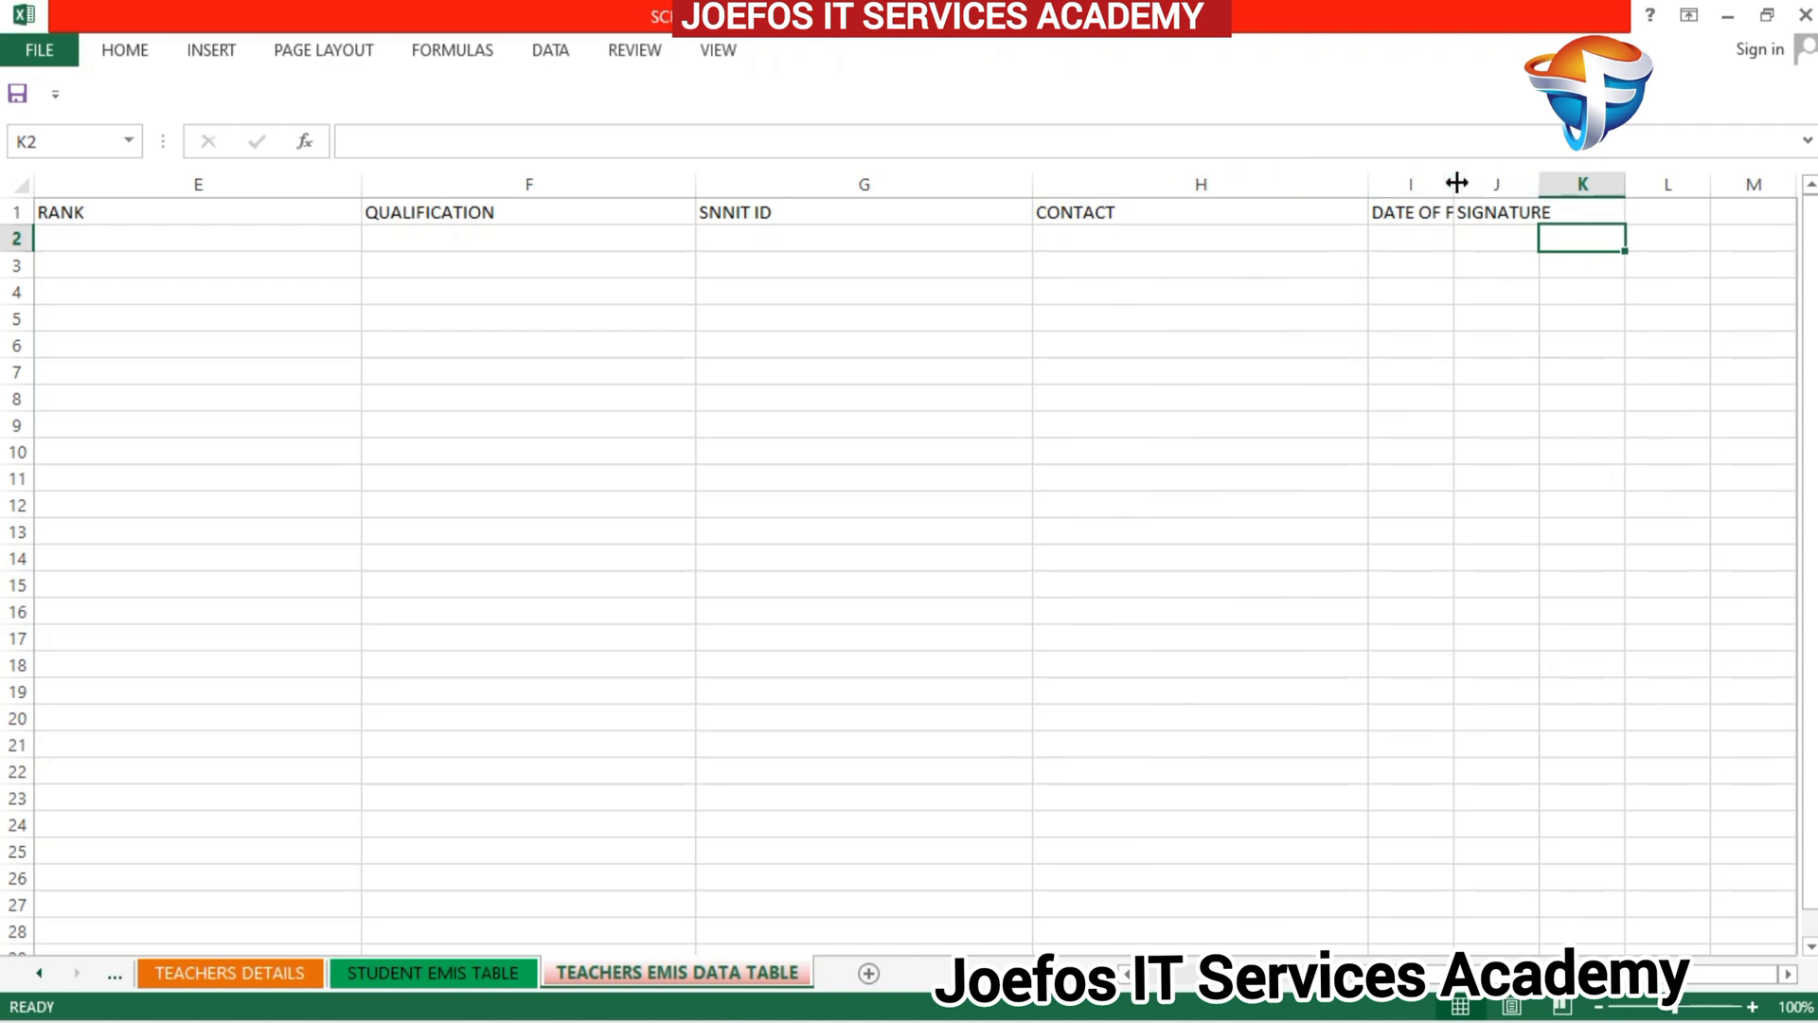
left_click_drag(1447, 183, 1705, 179)
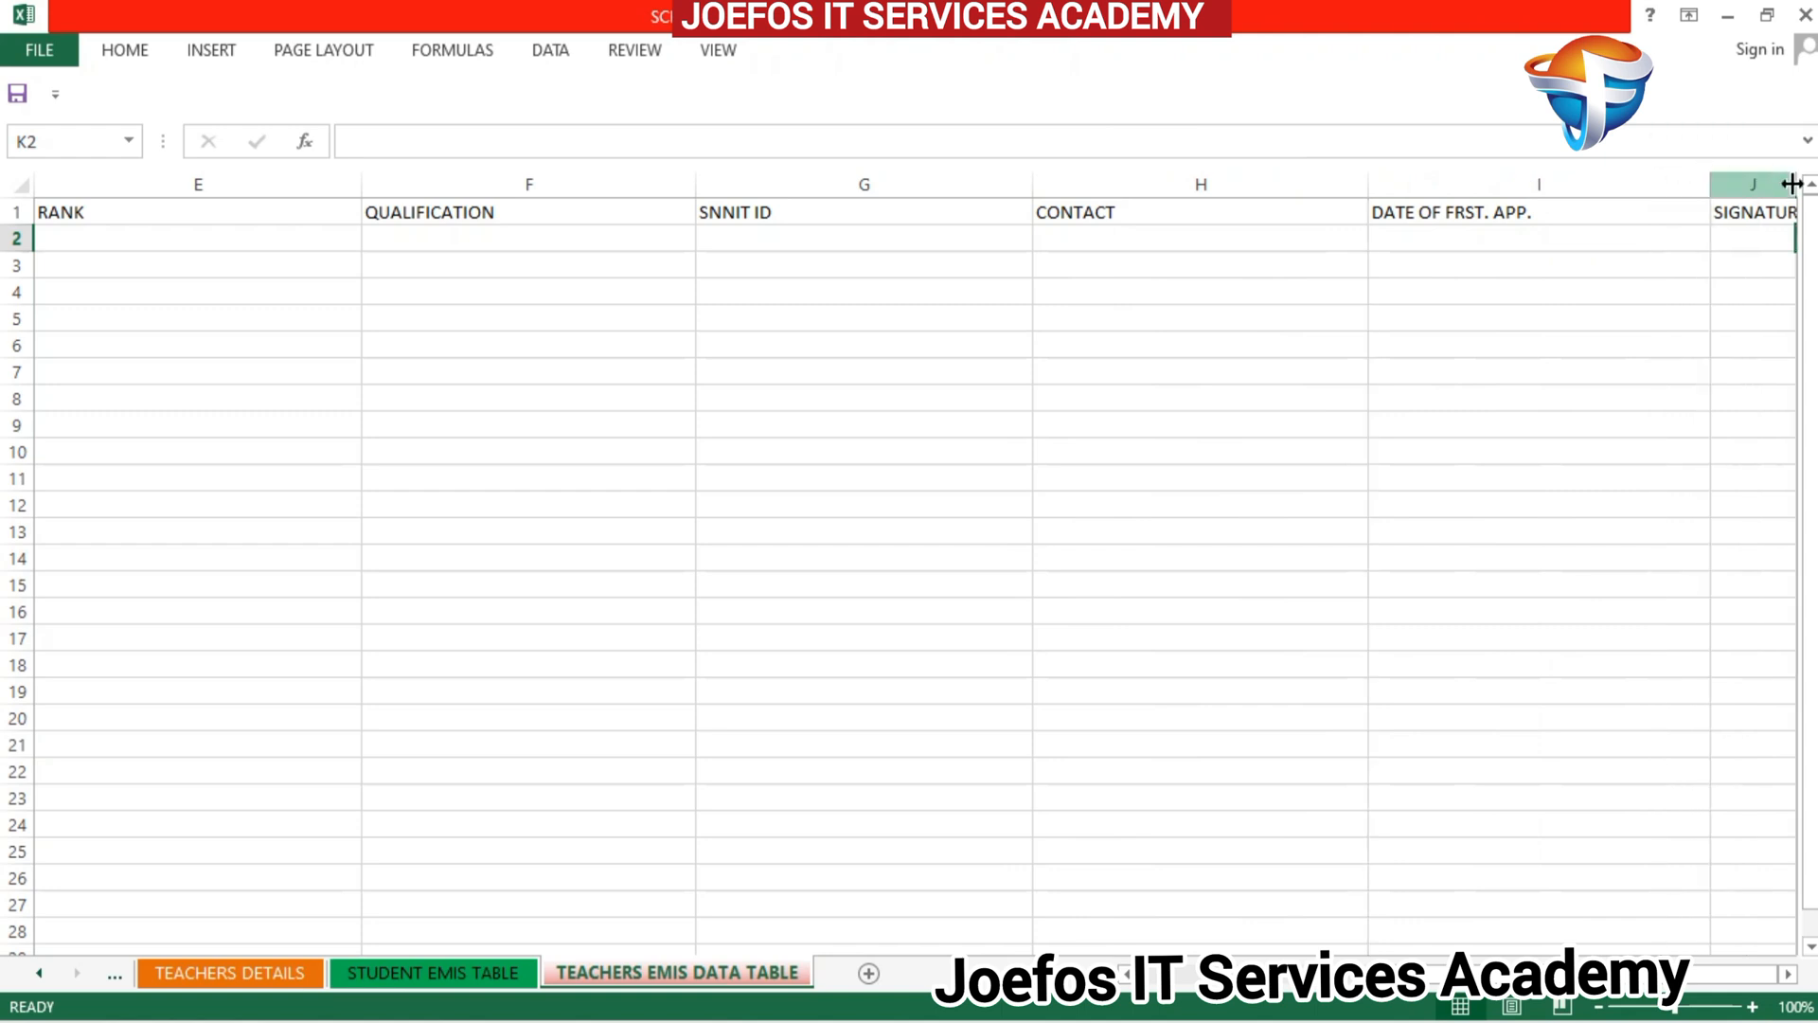
key("Right")
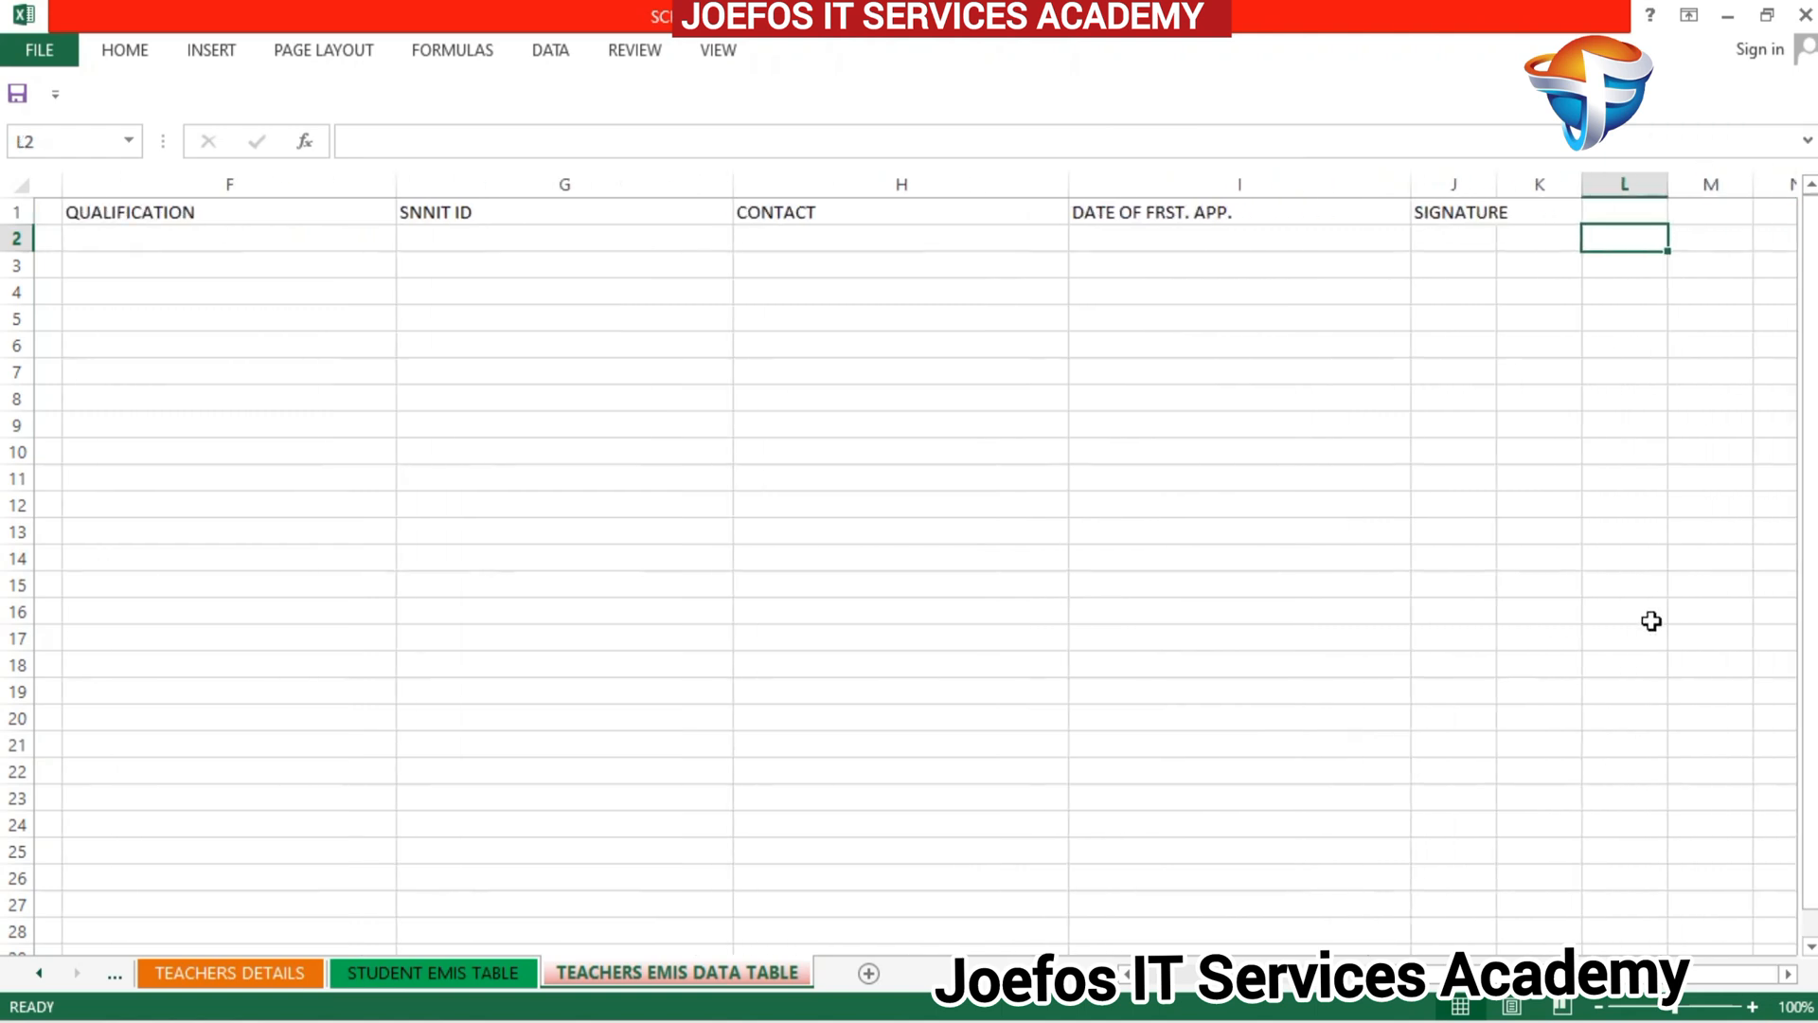
key("Right")
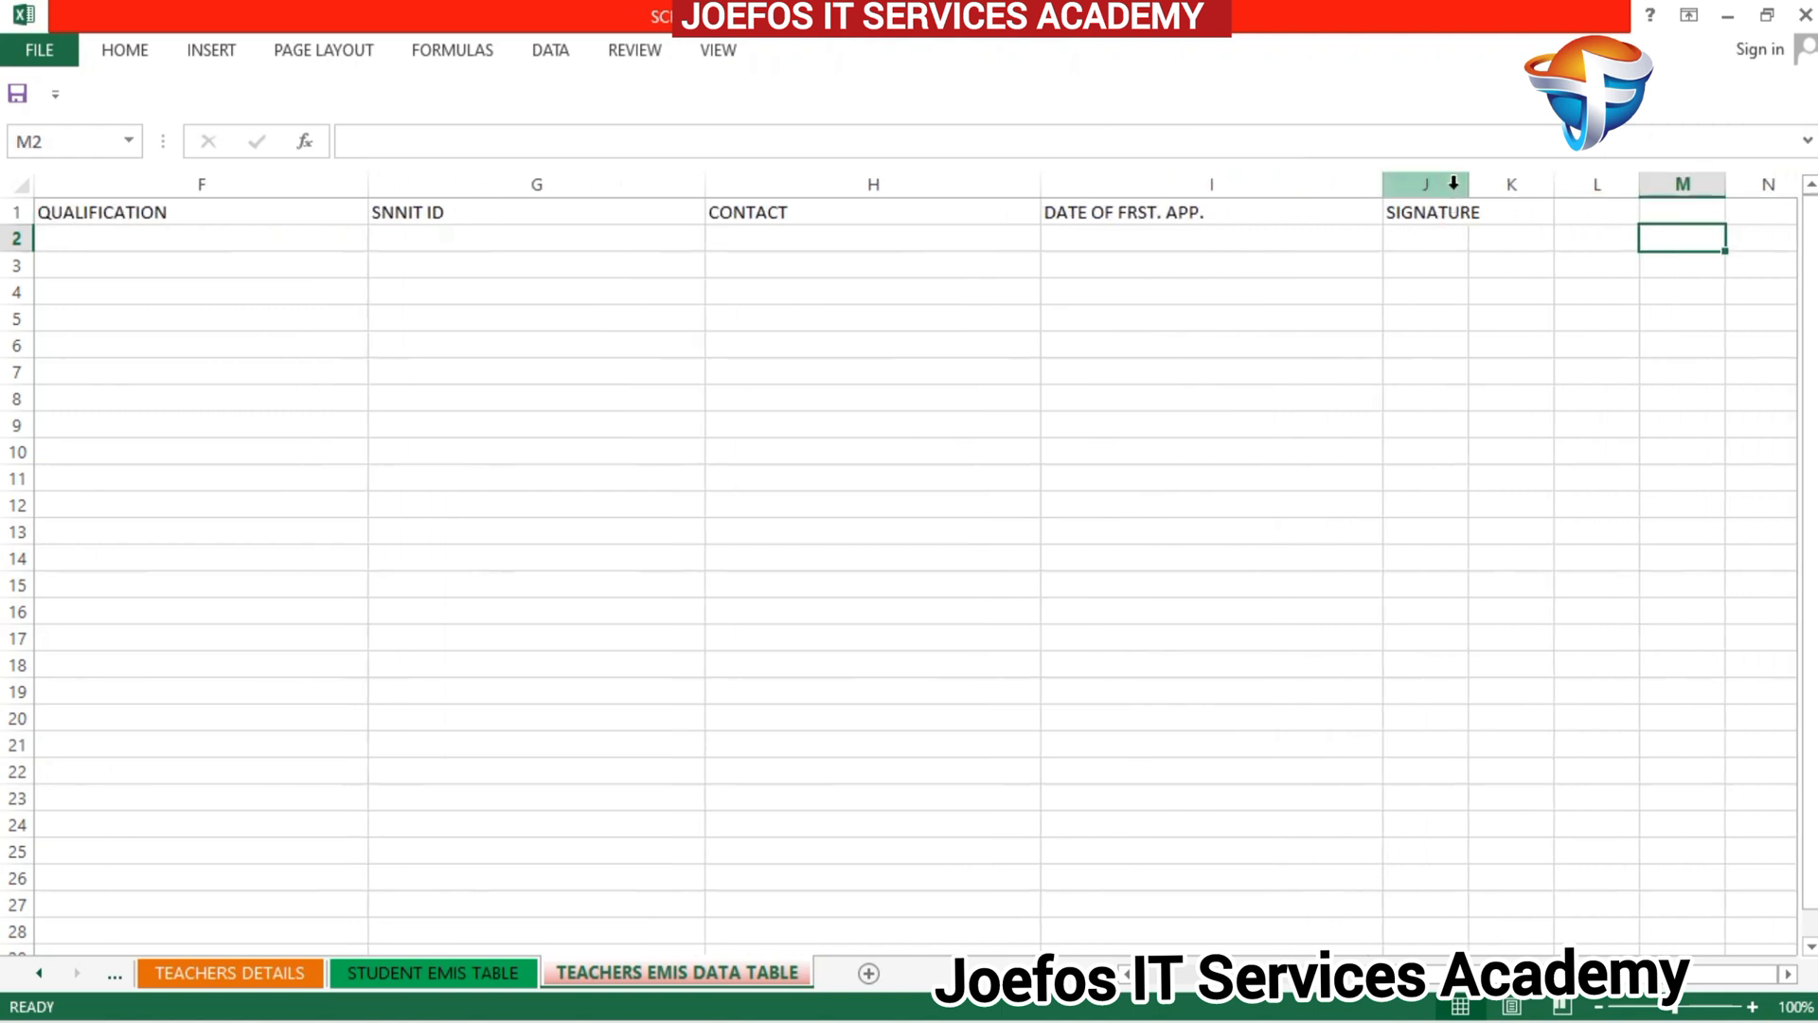
left_click_drag(1468, 186, 1638, 185)
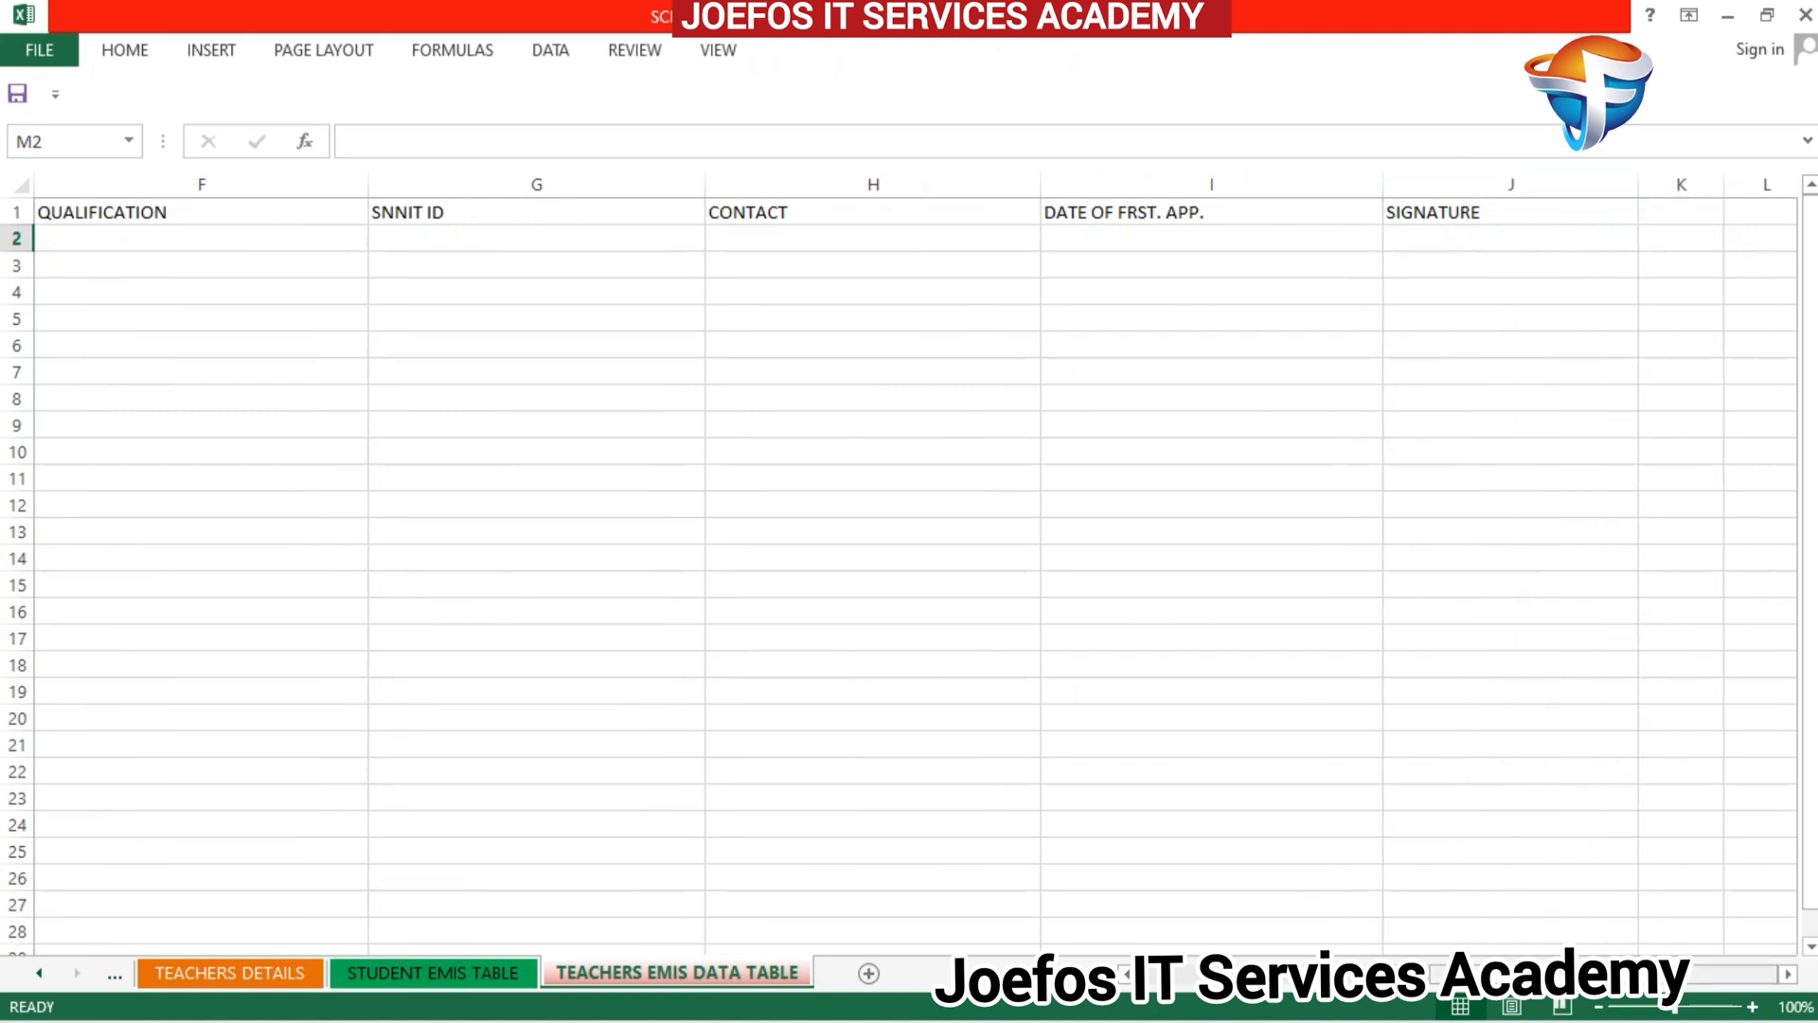
Step: Set the font of the header cells A1 to J1 to Times New Roman
left_click_drag(1470, 975, 538, 921)
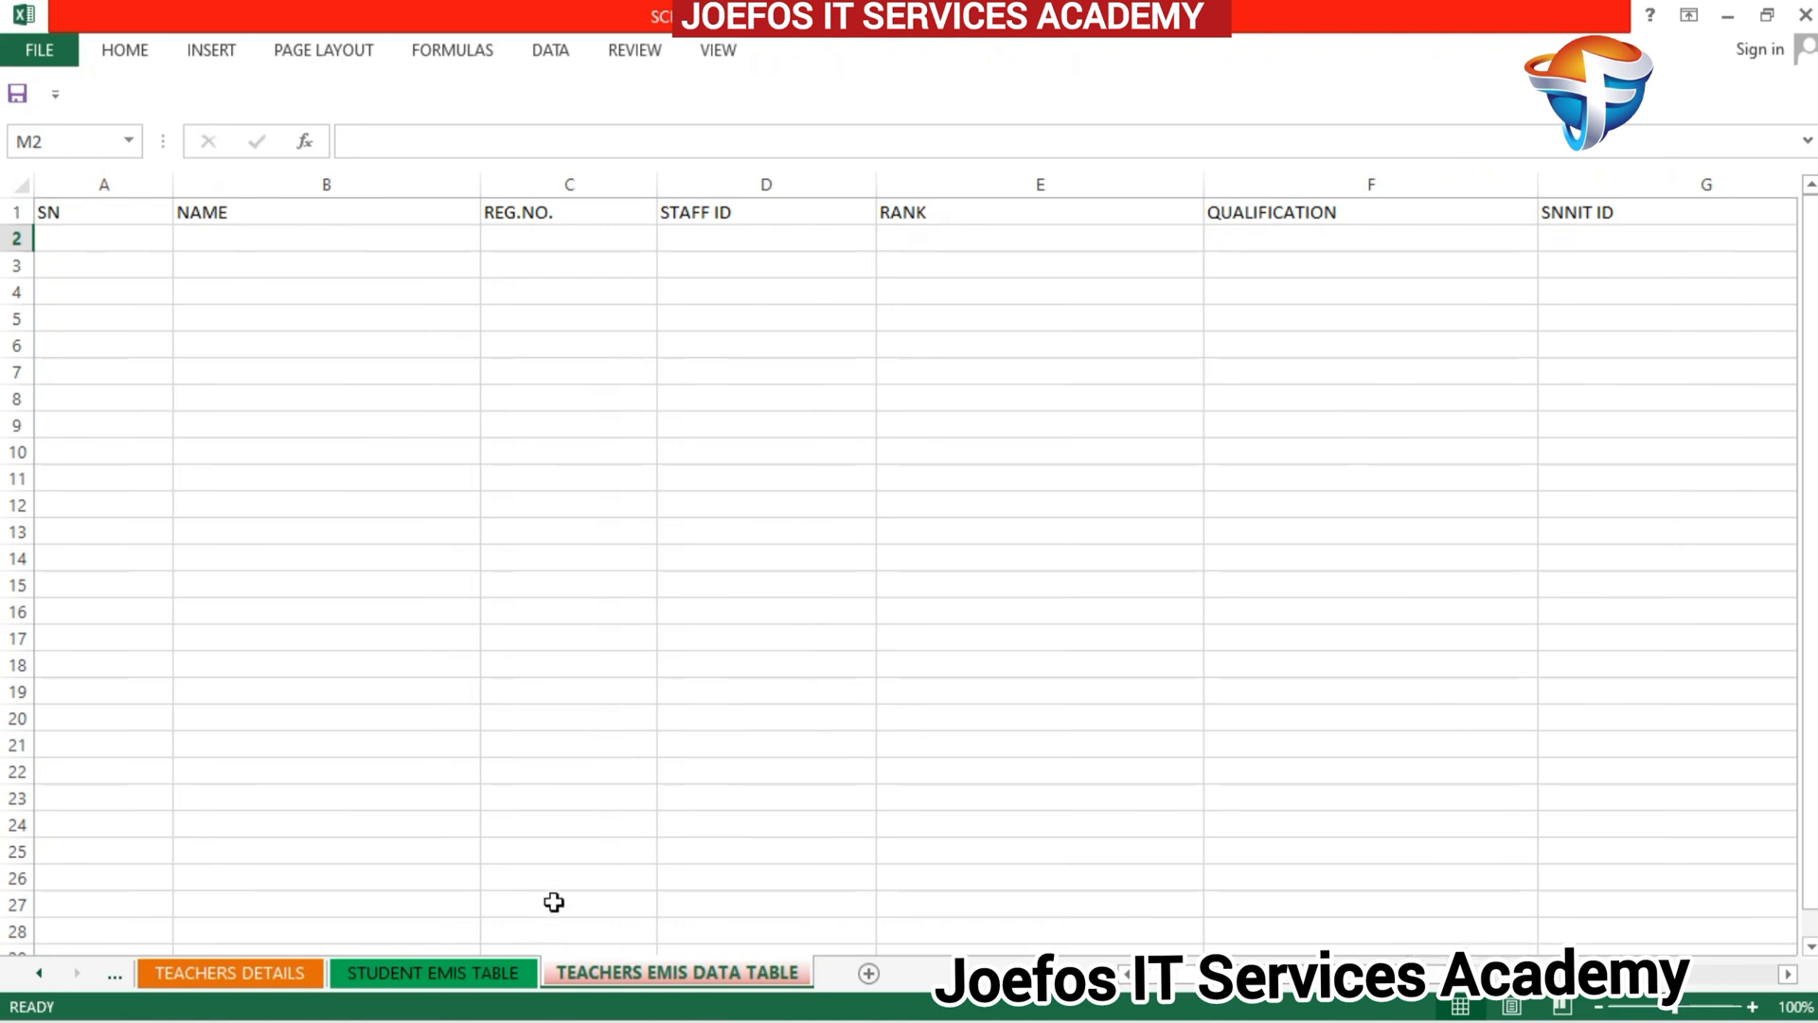
left_click_drag(78, 214, 1288, 211)
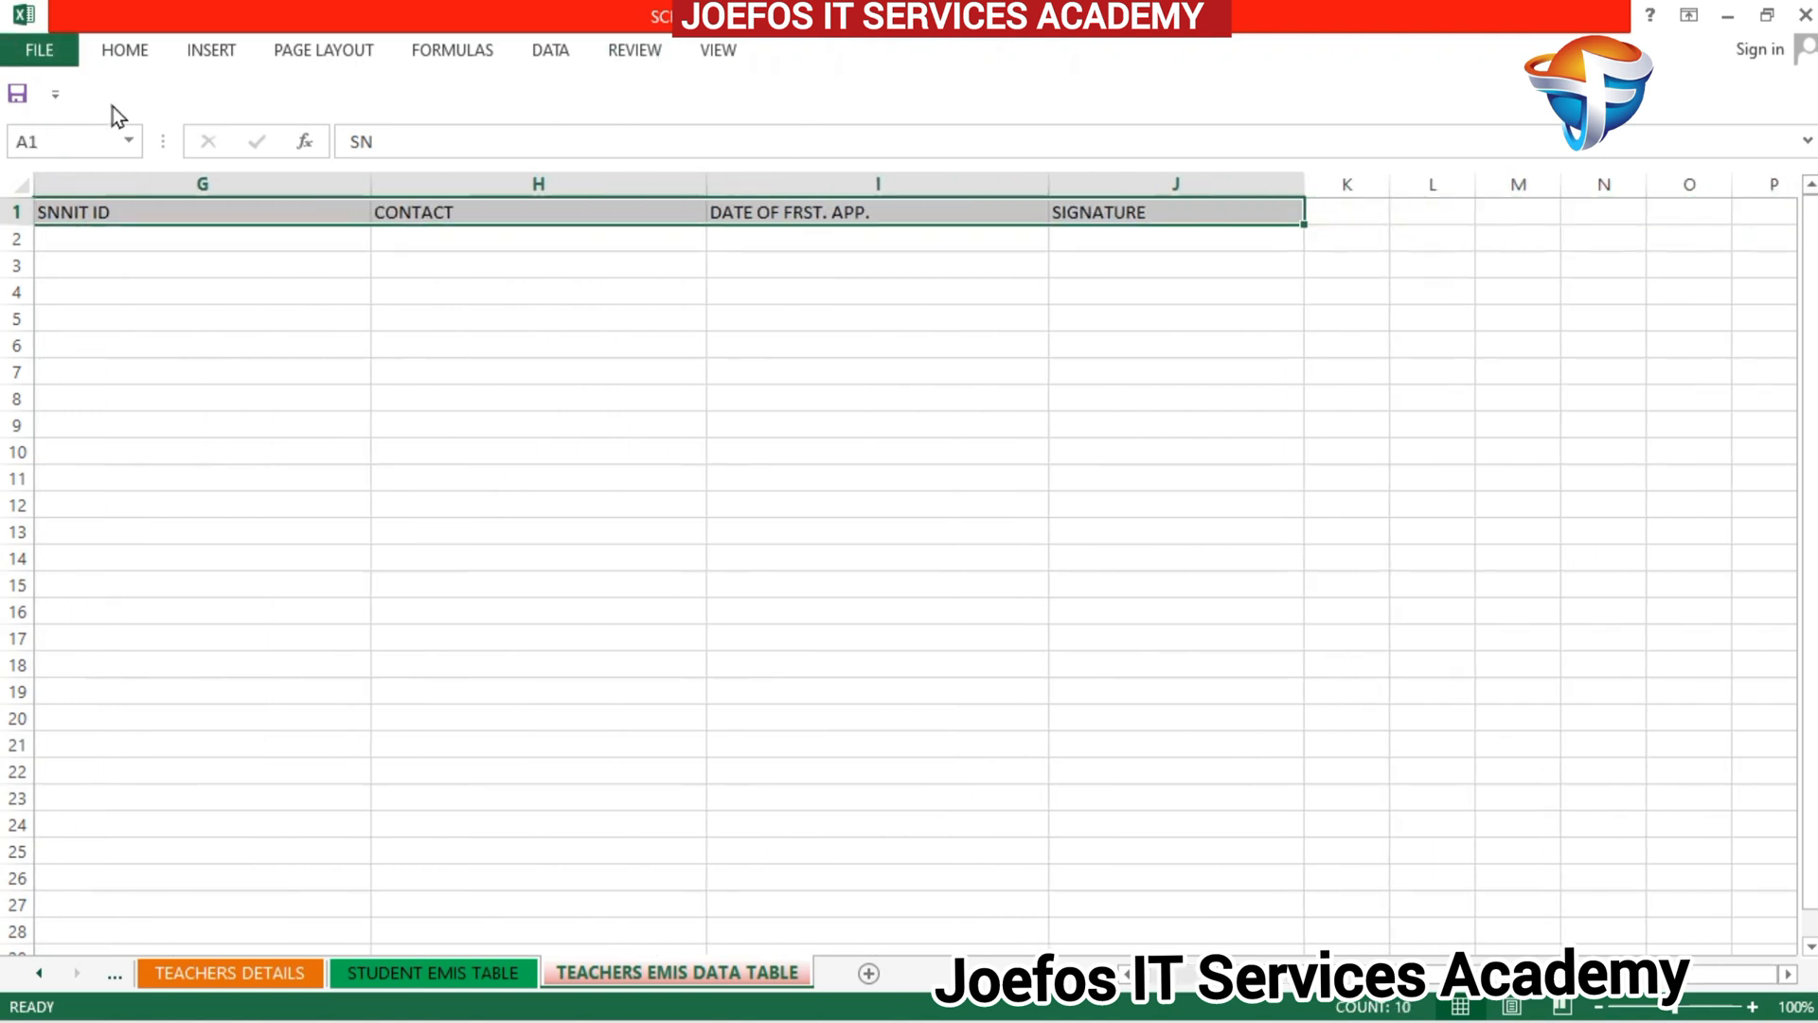
left_click(127, 49)
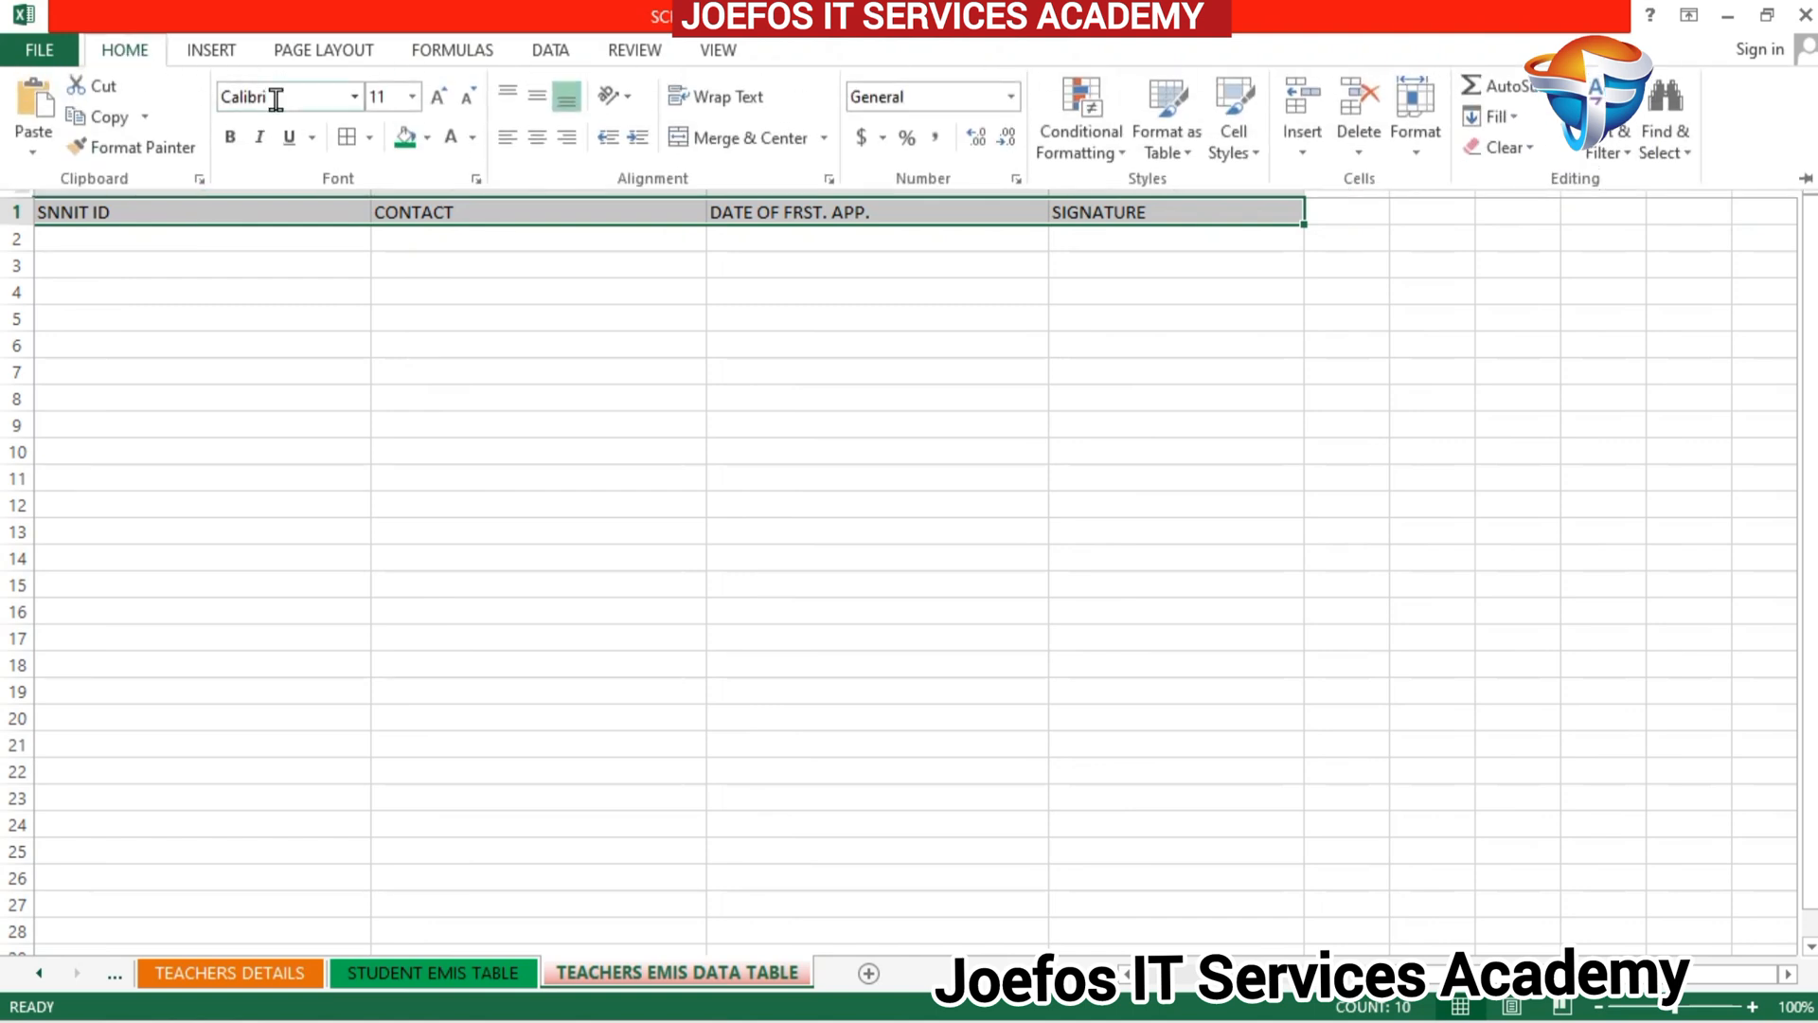
left_click(275, 98)
type("Times New Roma")
key("Return")
left_click(125, 50)
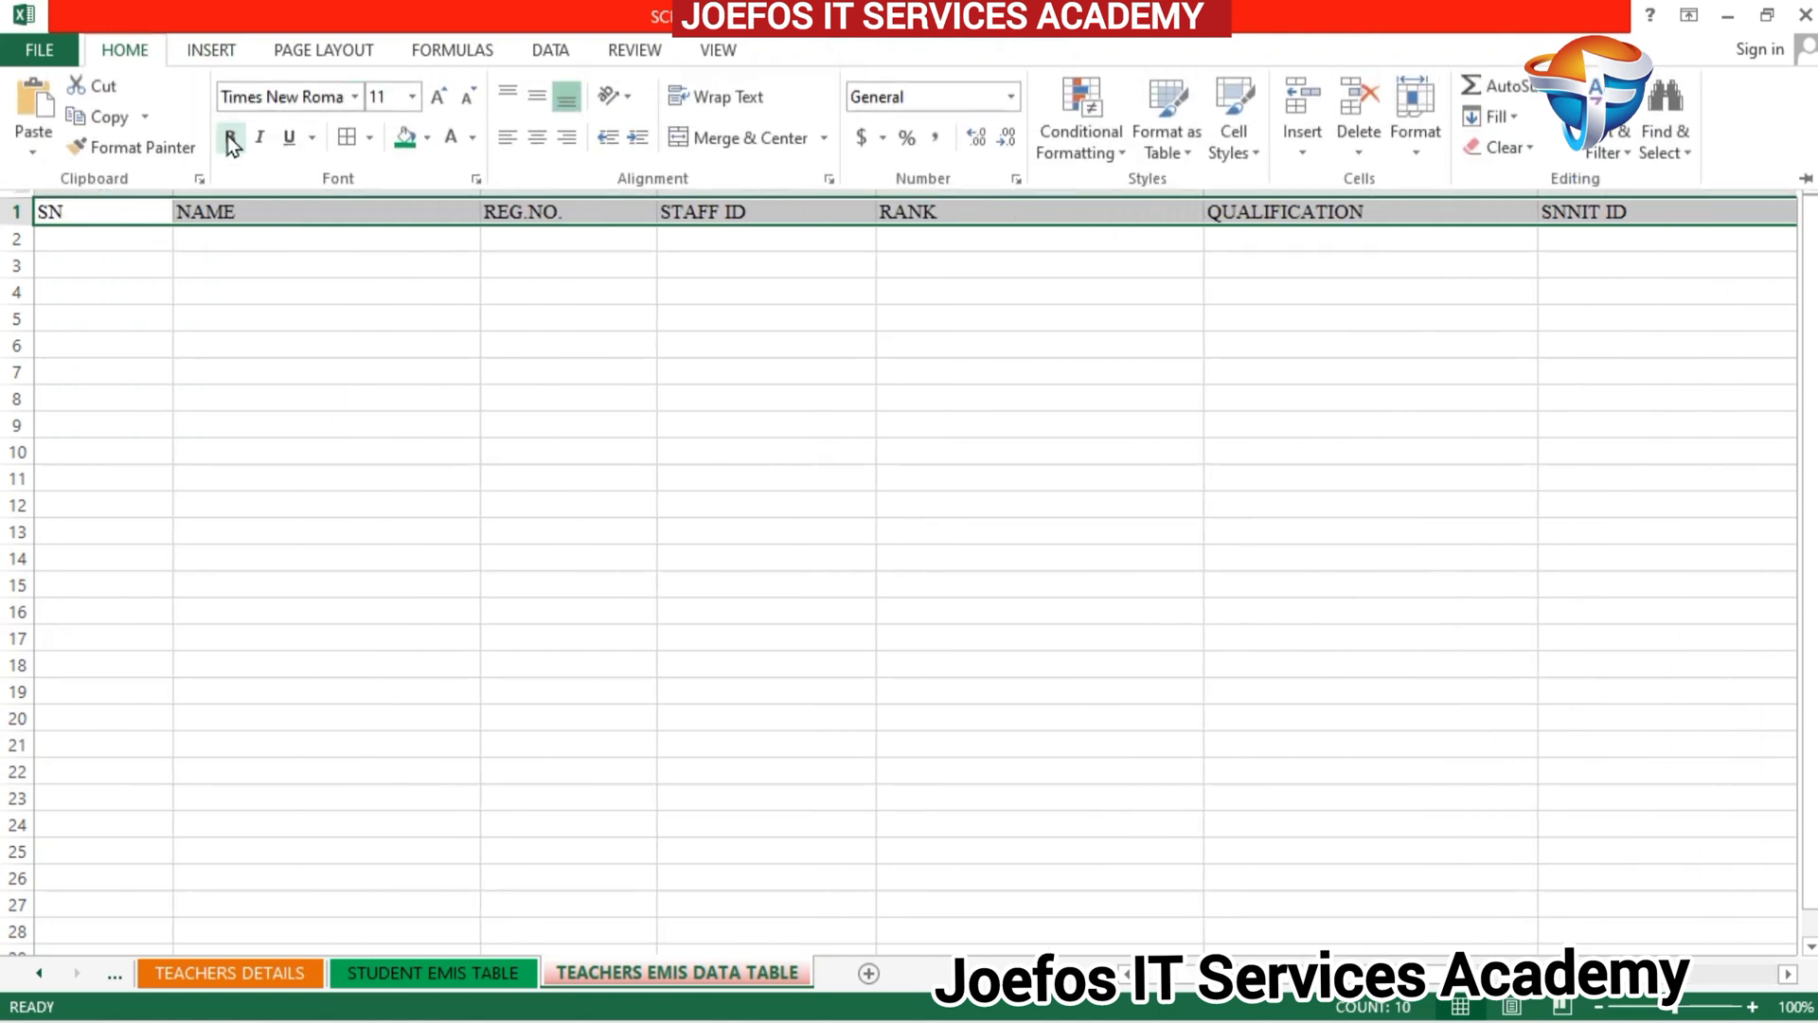
Step: Make the header row bold at font size 12 and center its text horizontally
left_click(231, 139)
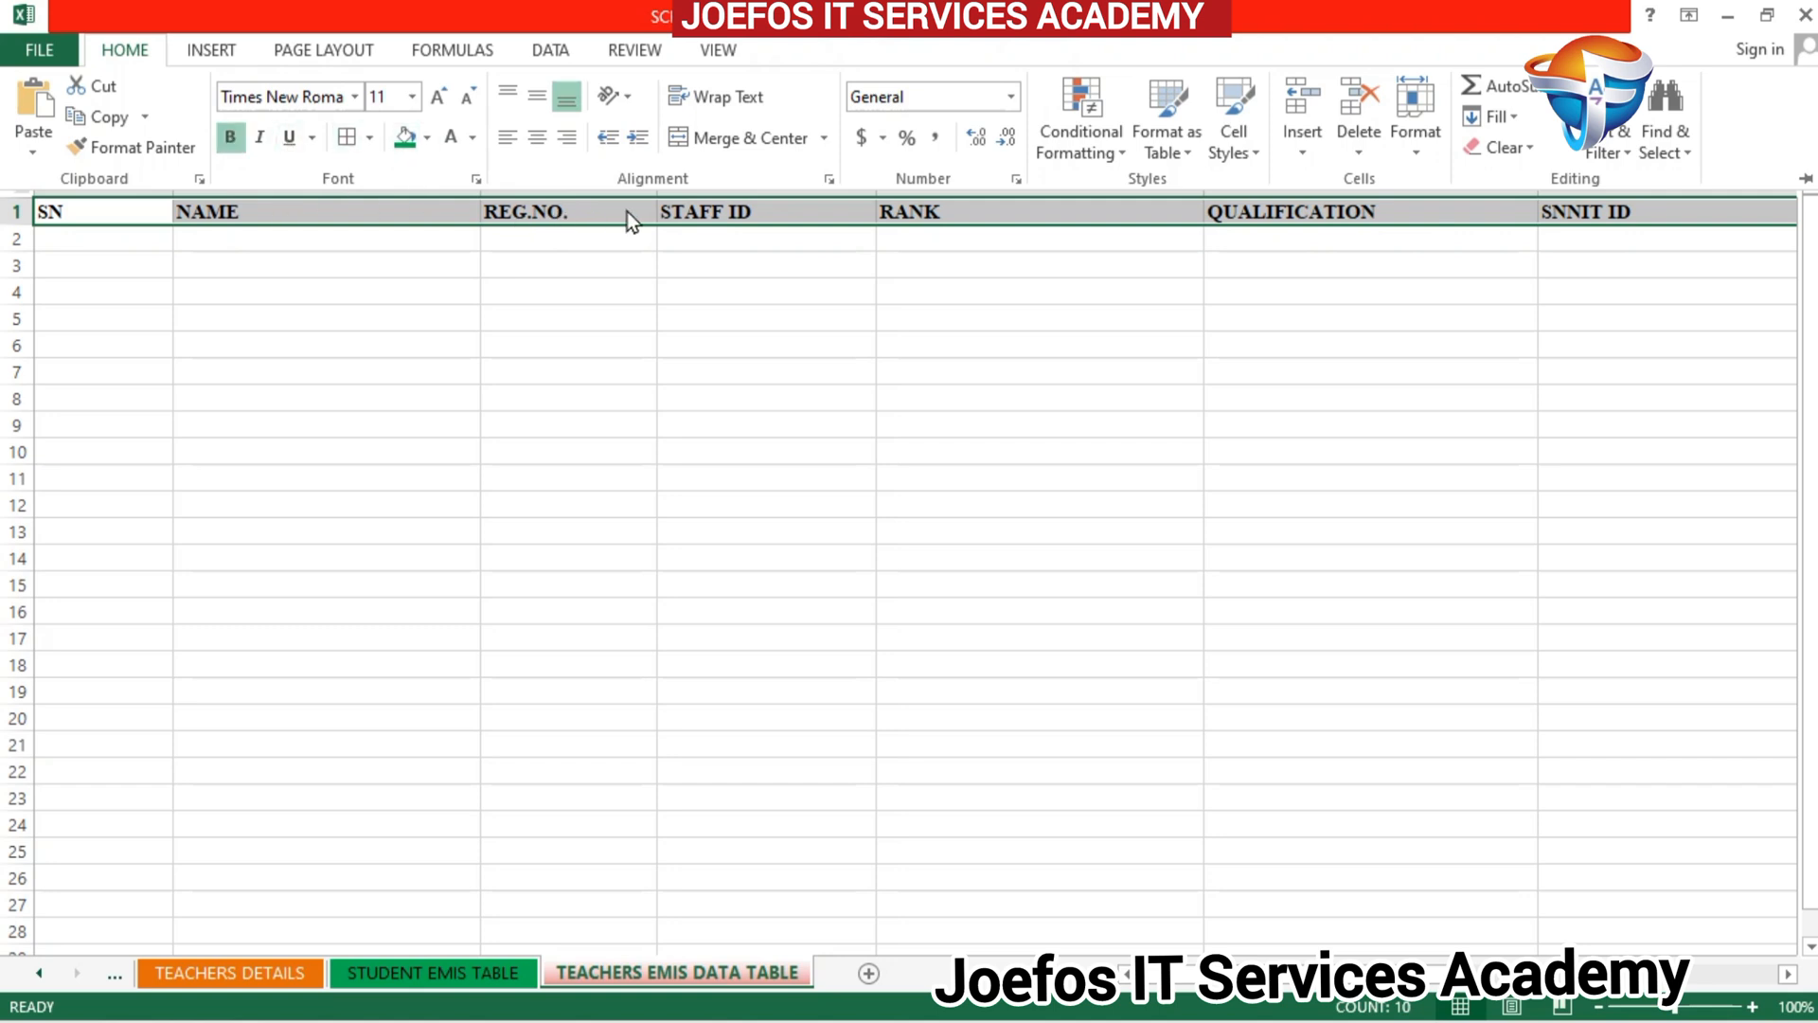
left_click(436, 97)
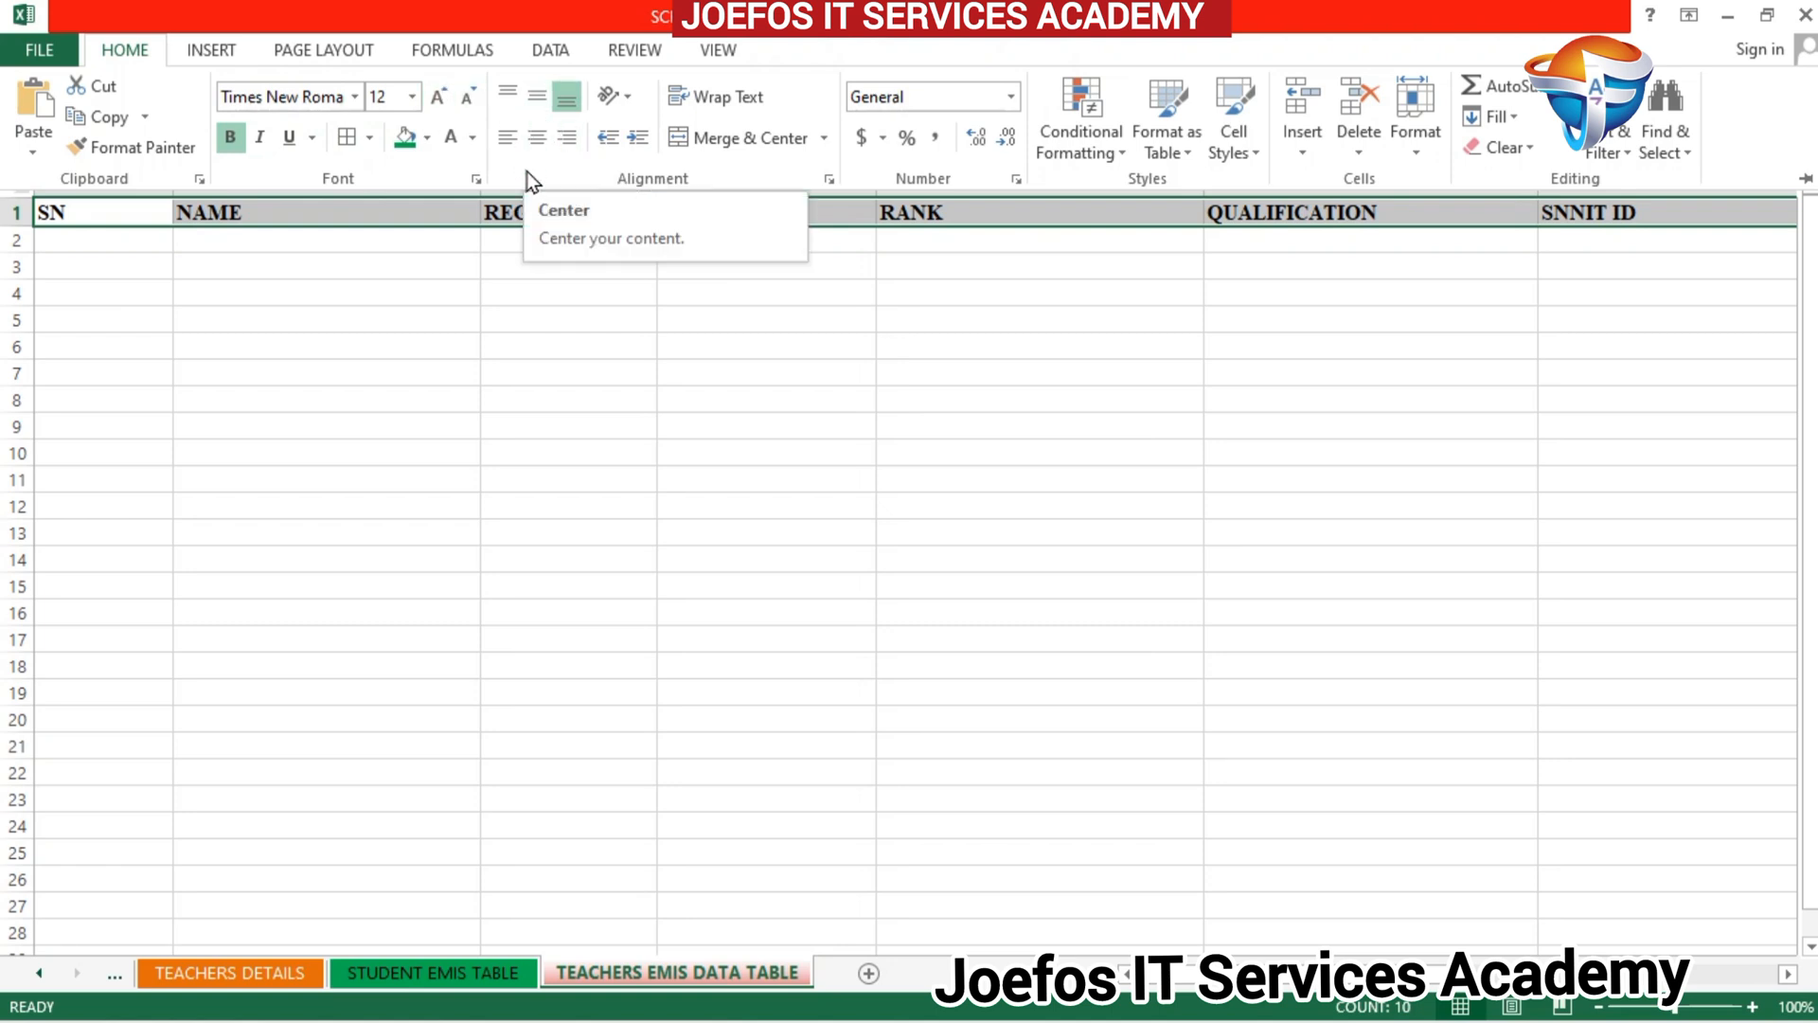
left_click(536, 137)
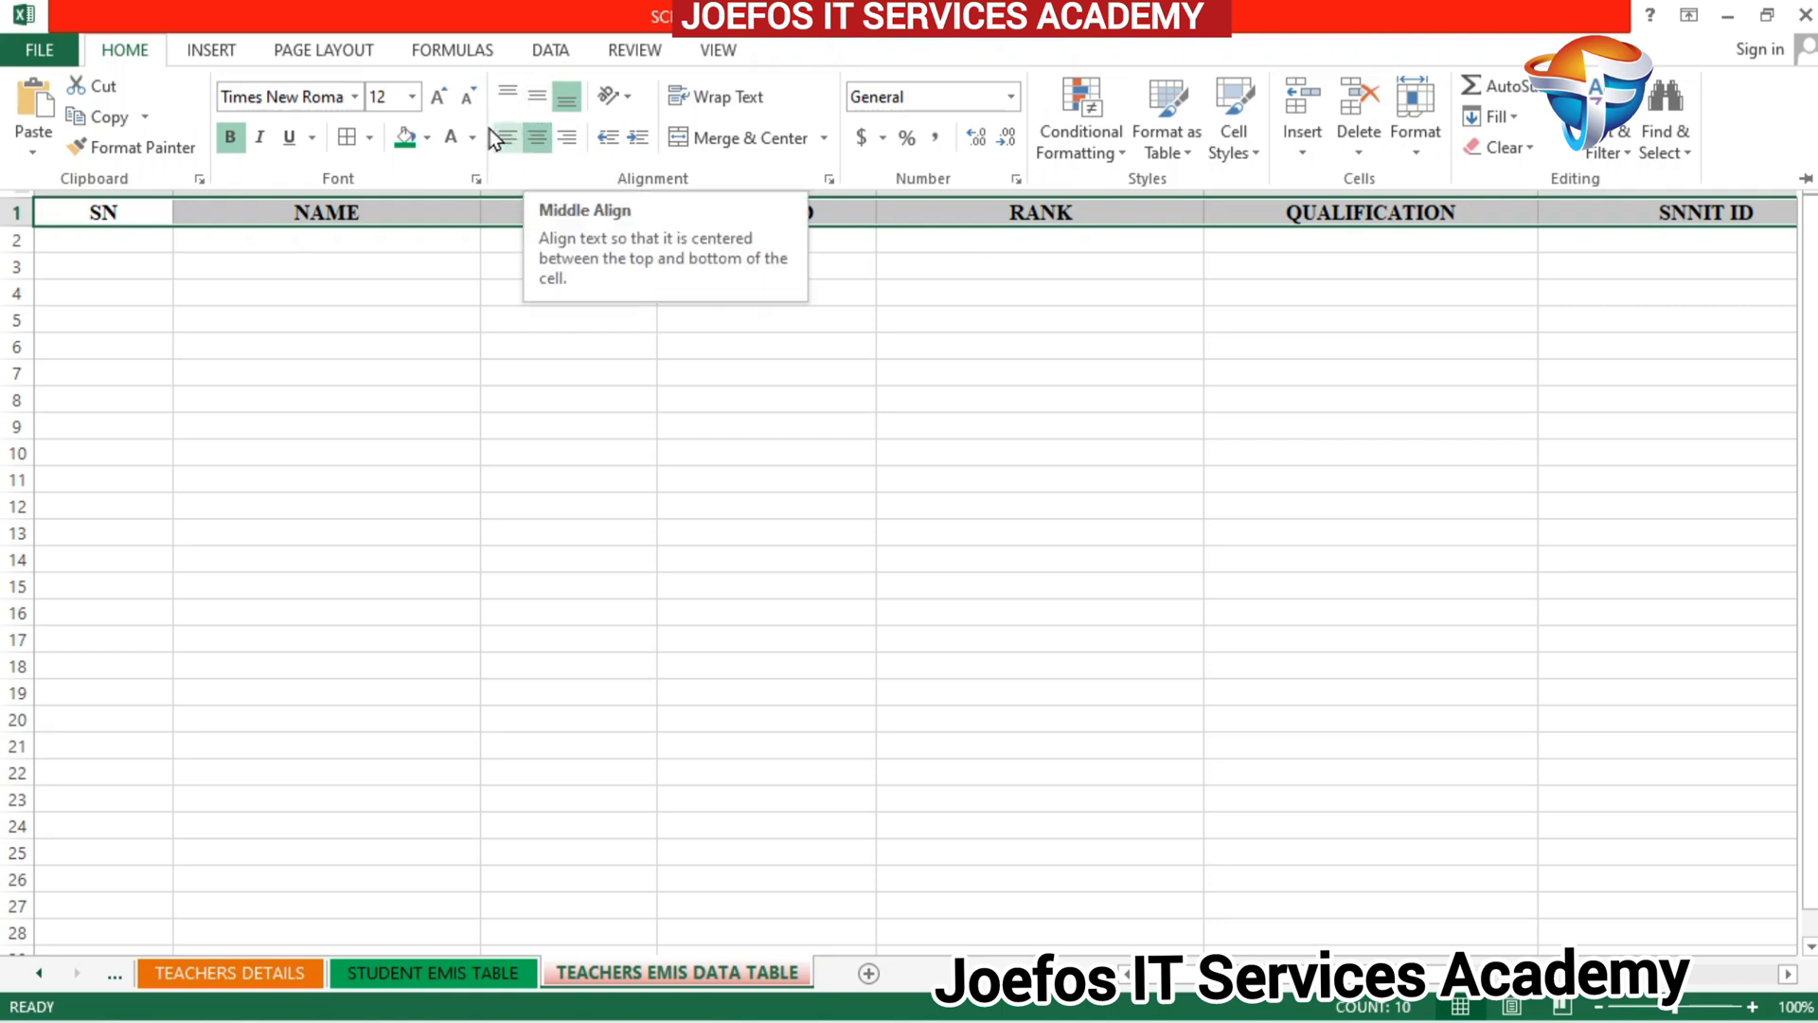
Step: Fill the header row with the dark blue theme color and set its text to standard yellow
left_click(425, 144)
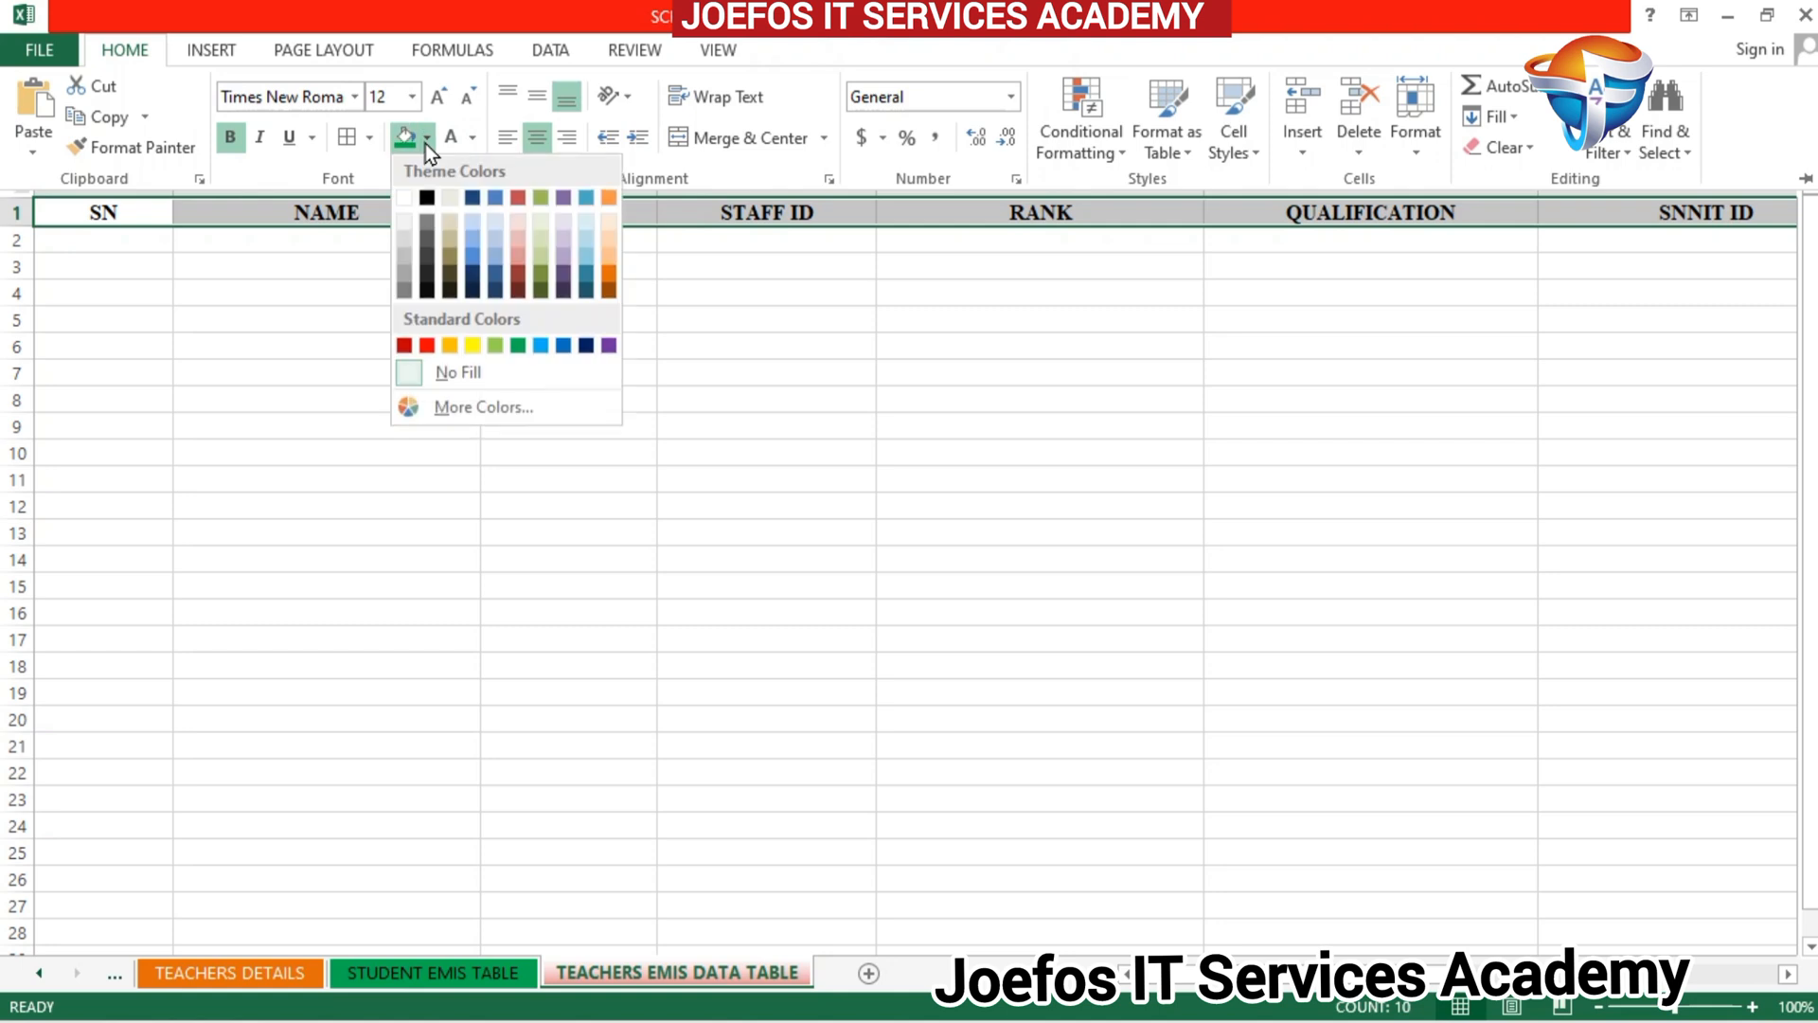
left_click(470, 197)
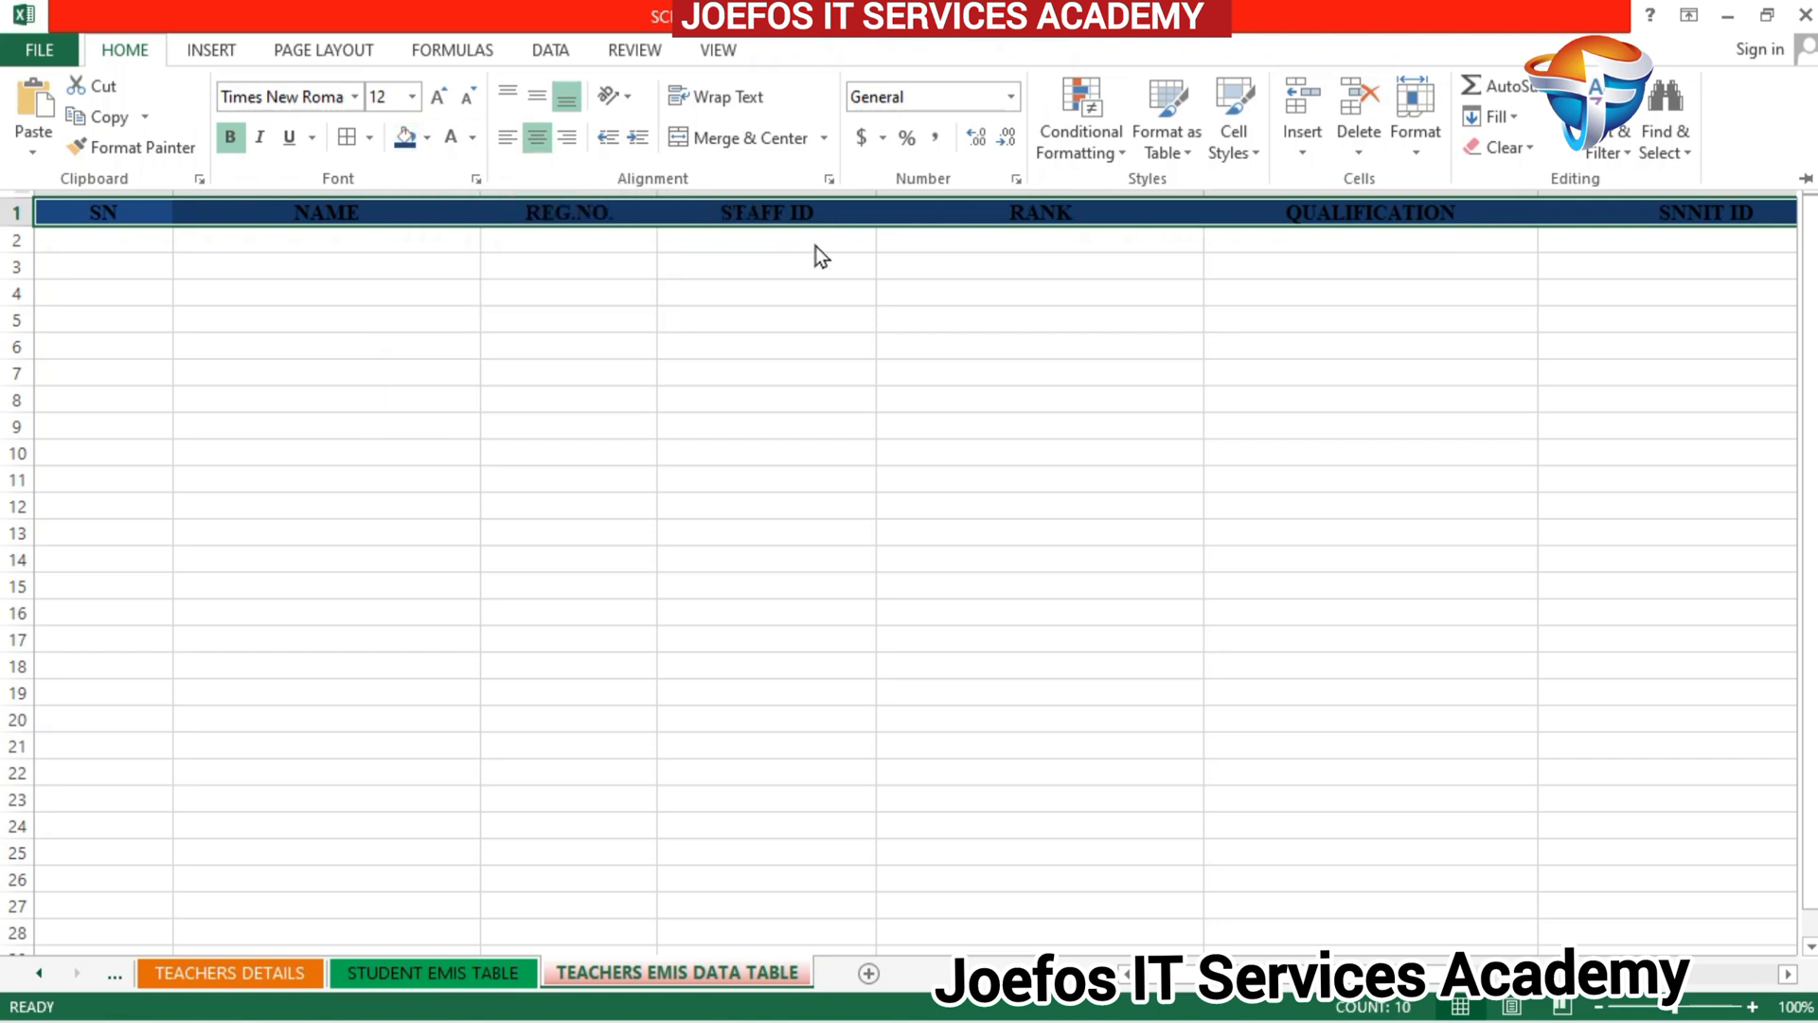
left_click(474, 137)
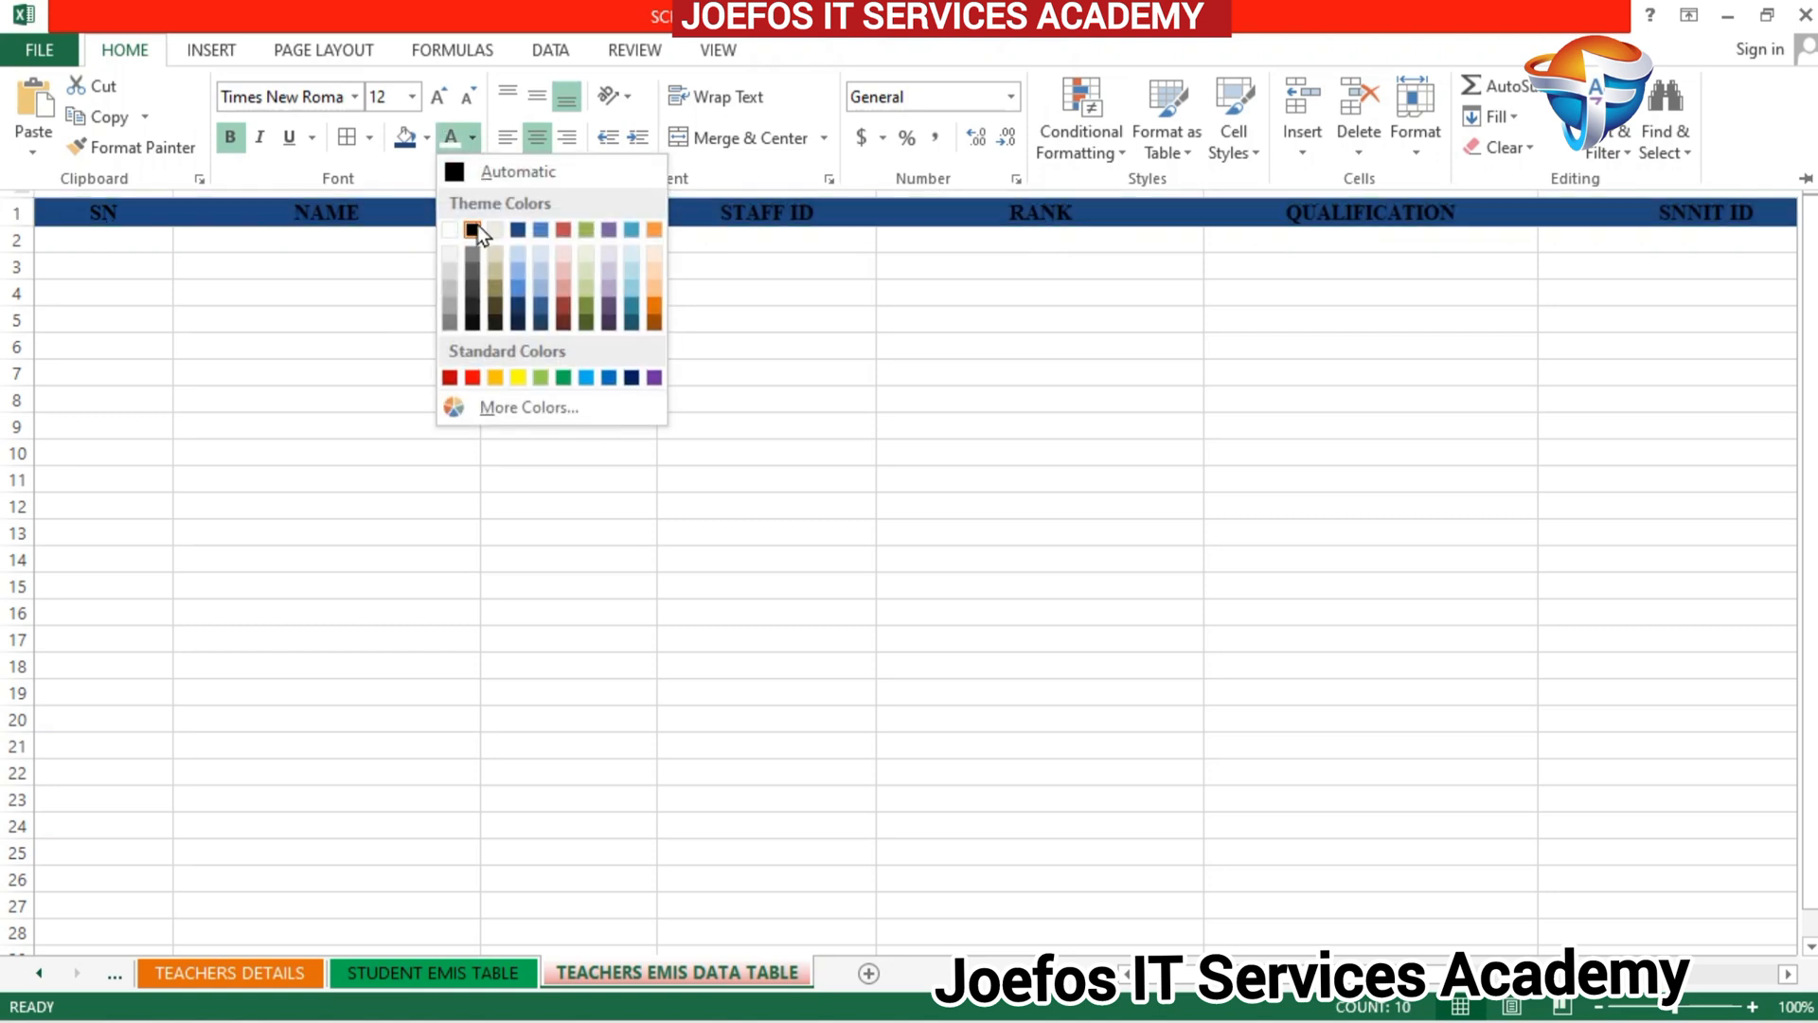
left_click(518, 376)
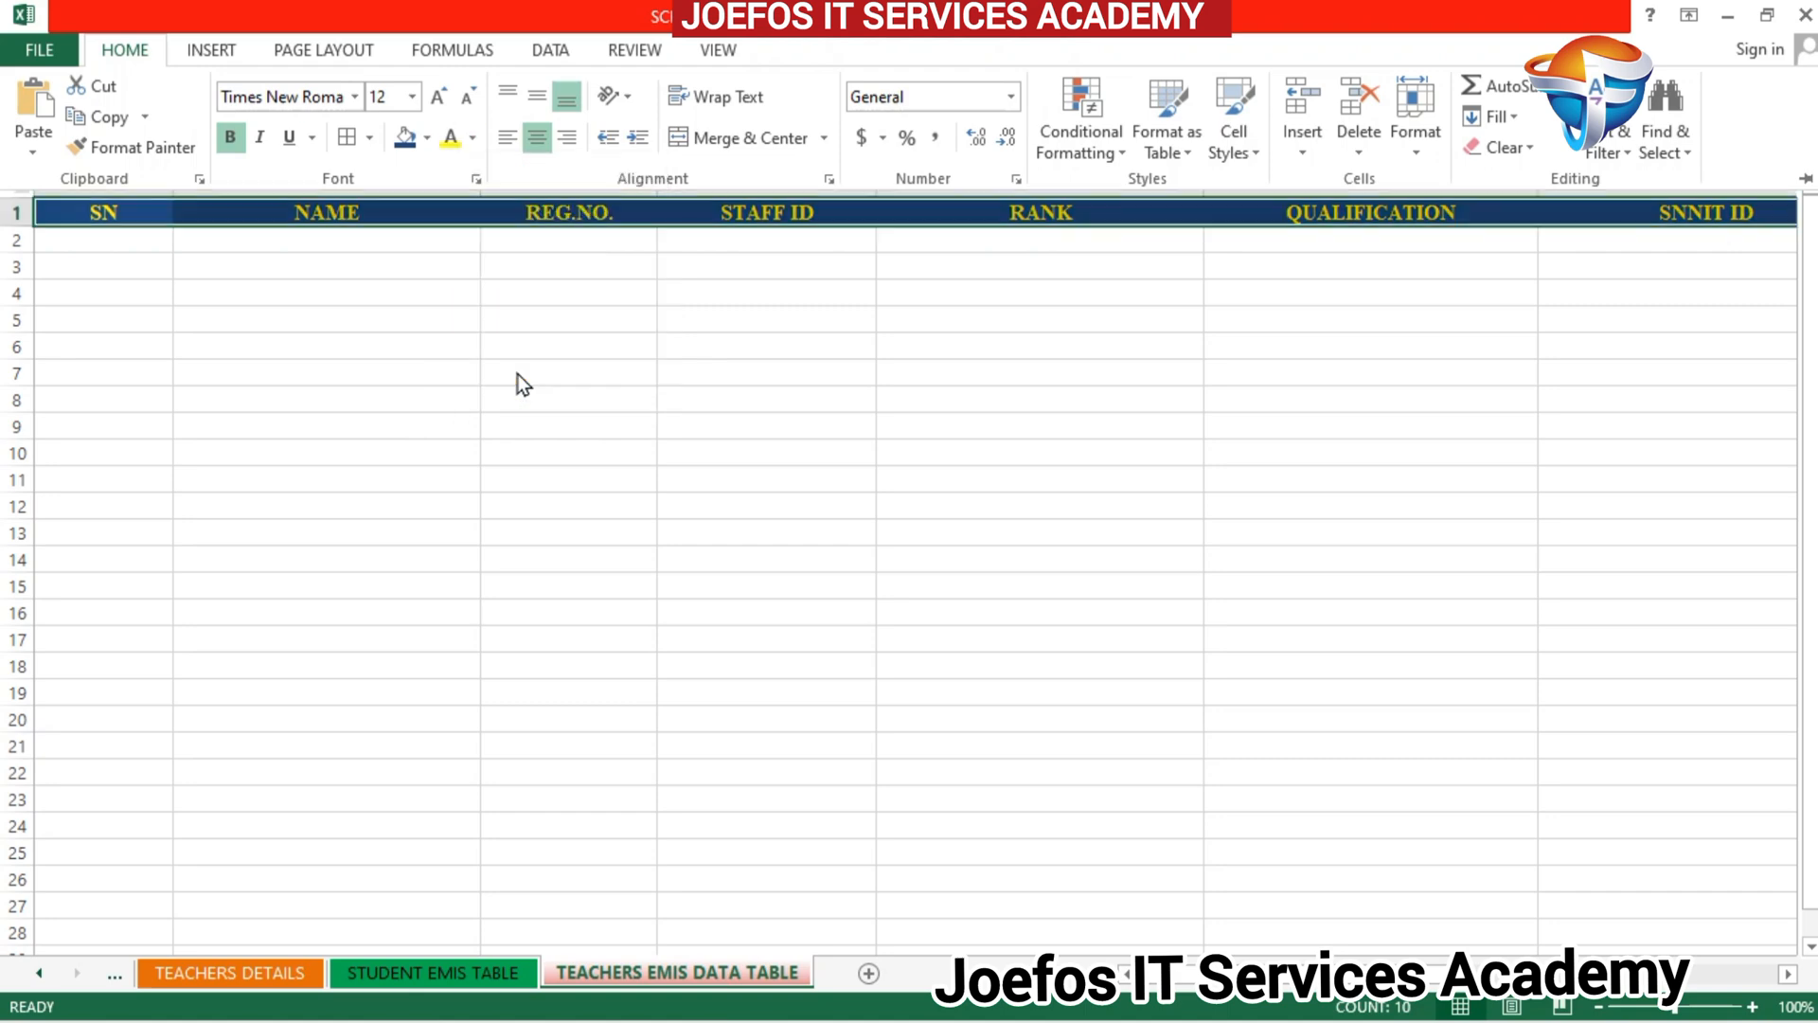
left_click(595, 377)
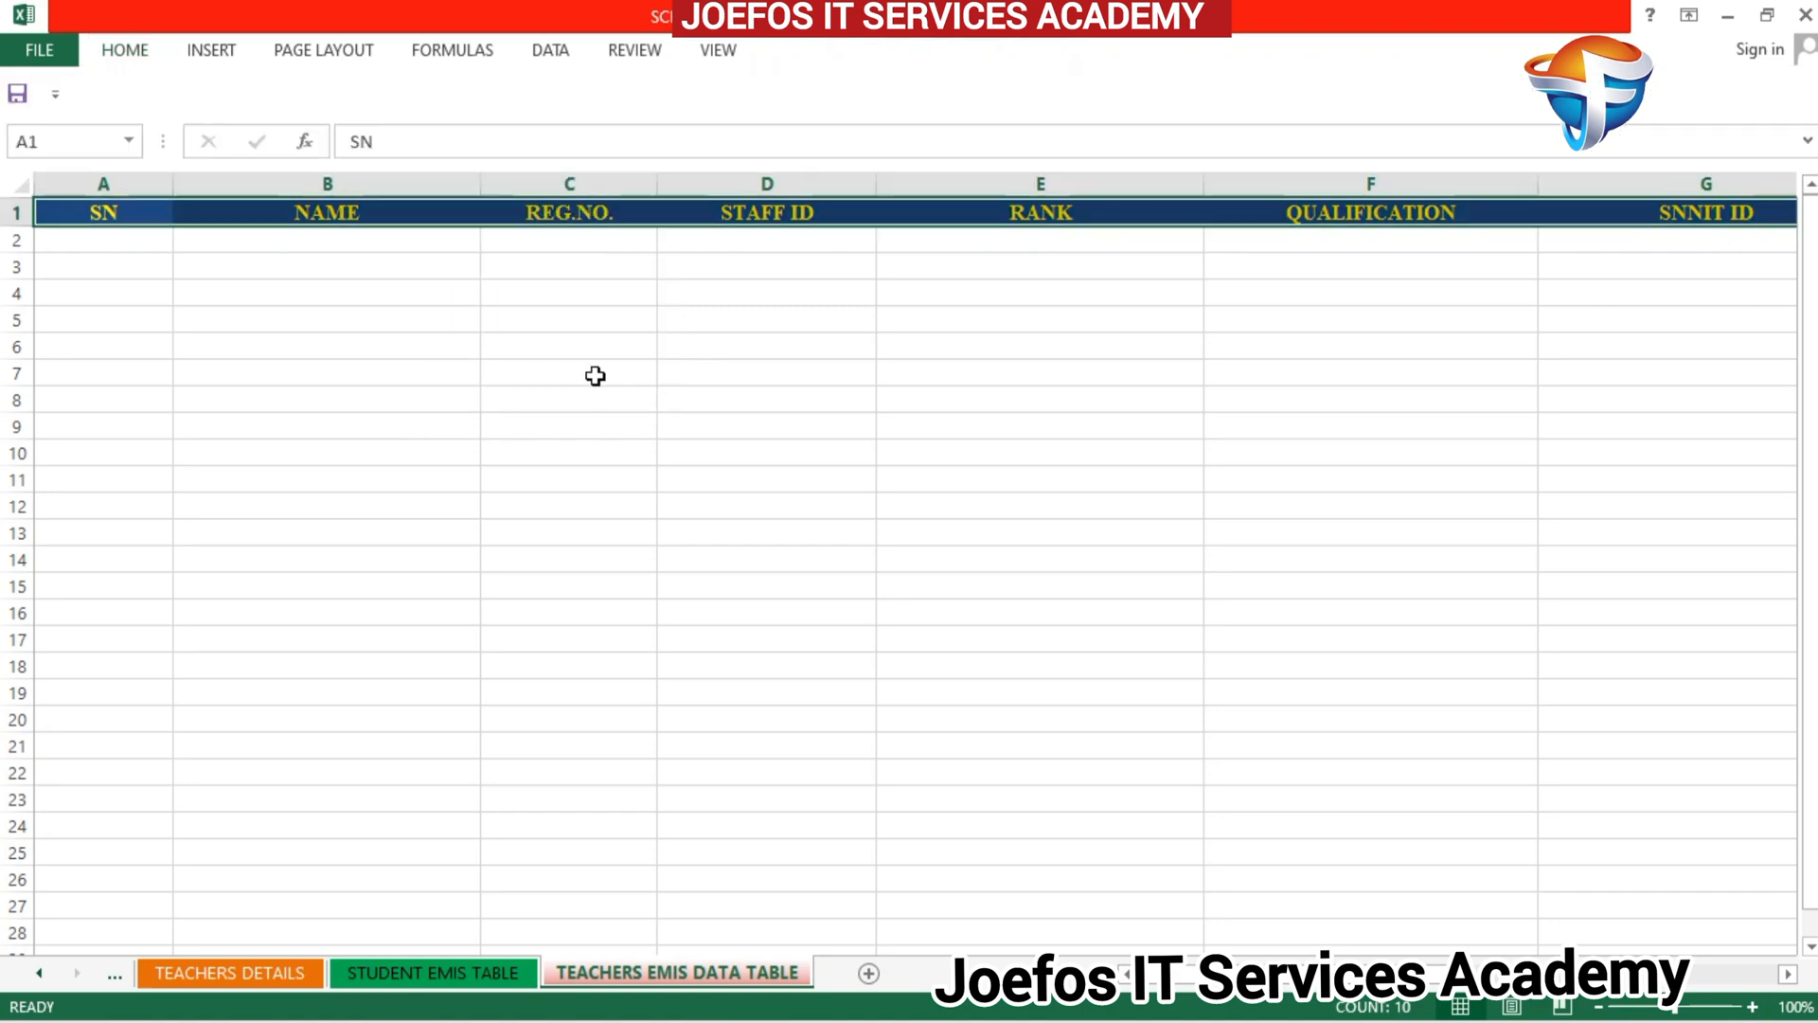
left_click(594, 376)
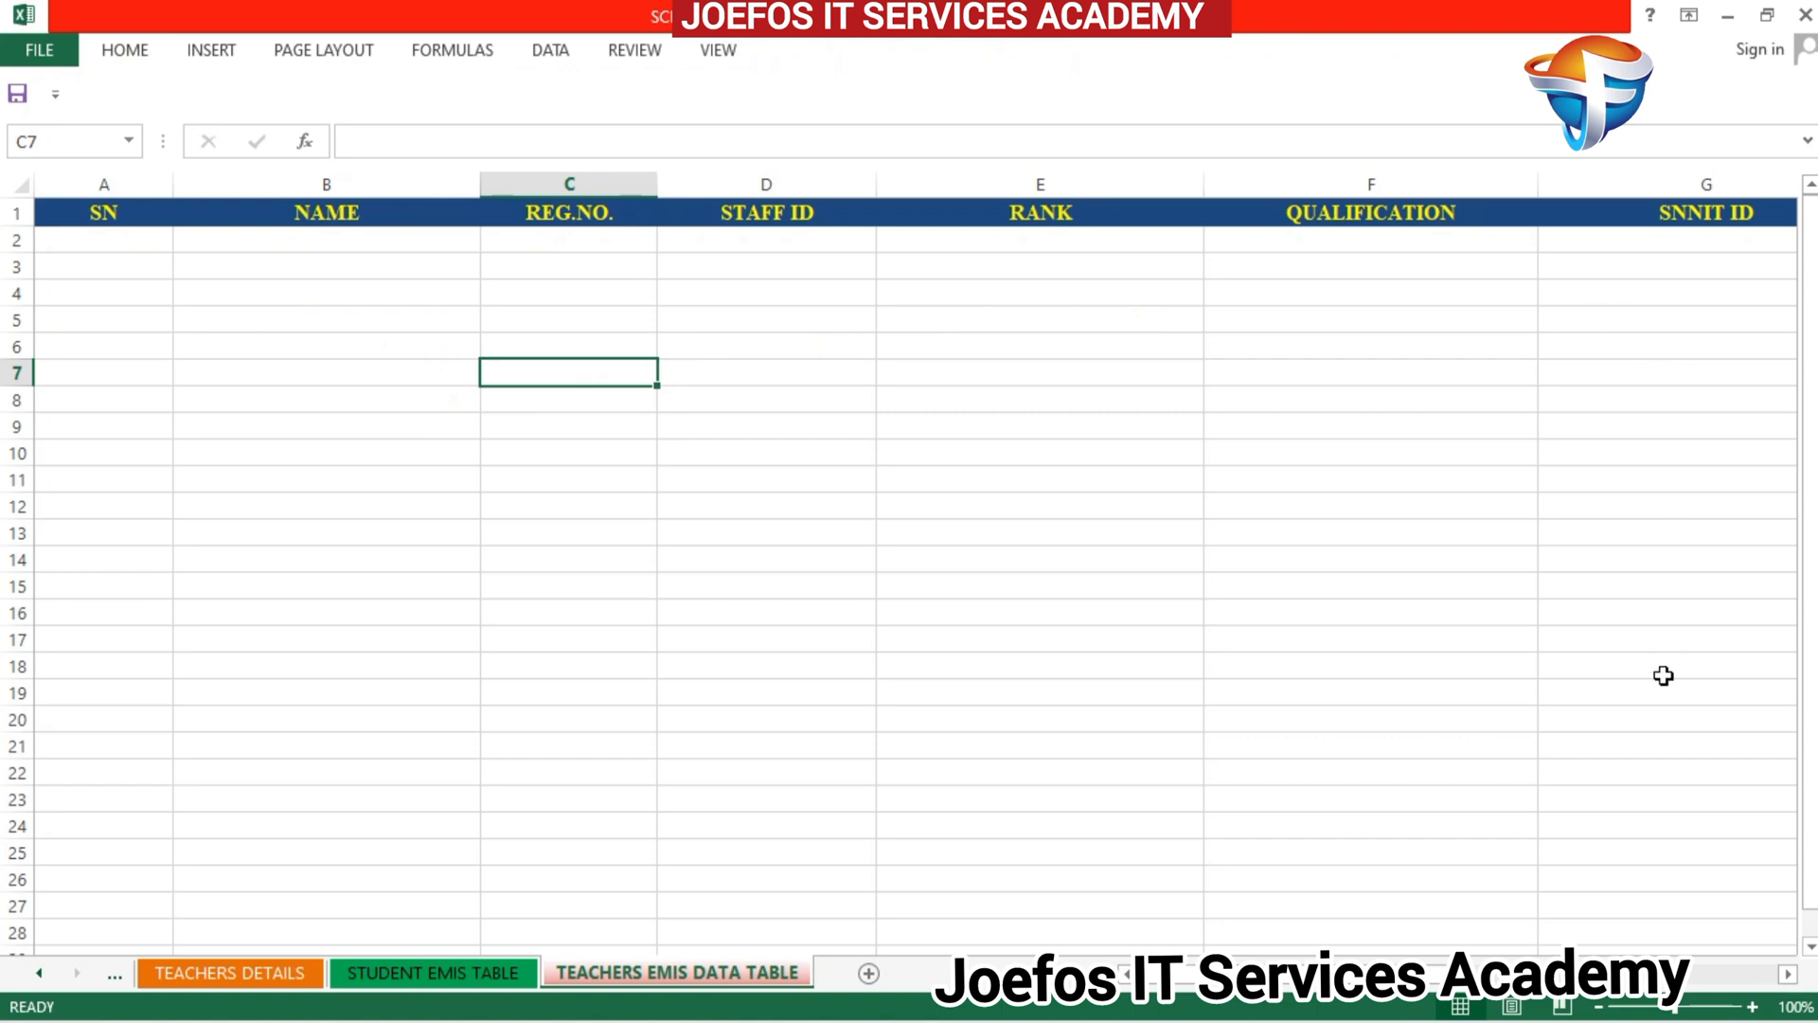
Step: Increase the font size of all the headers in A1 to J1 to 14
left_click(1790, 976)
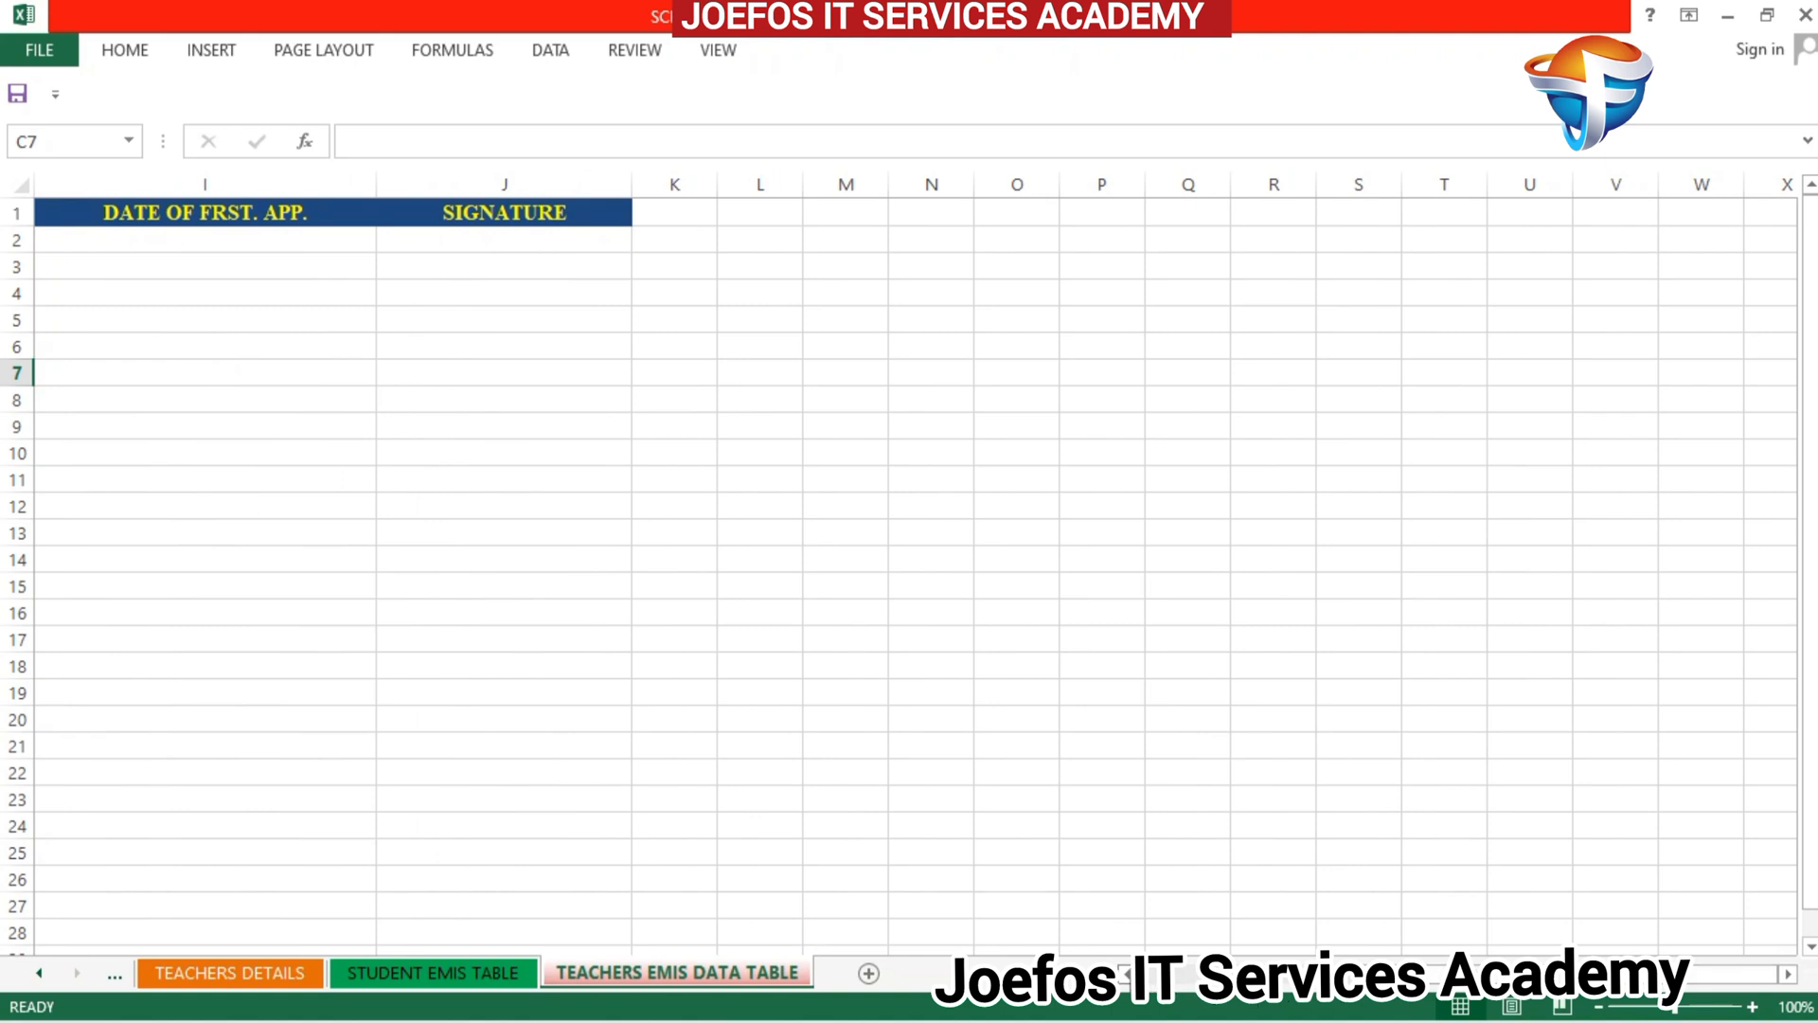
left_click(1127, 974)
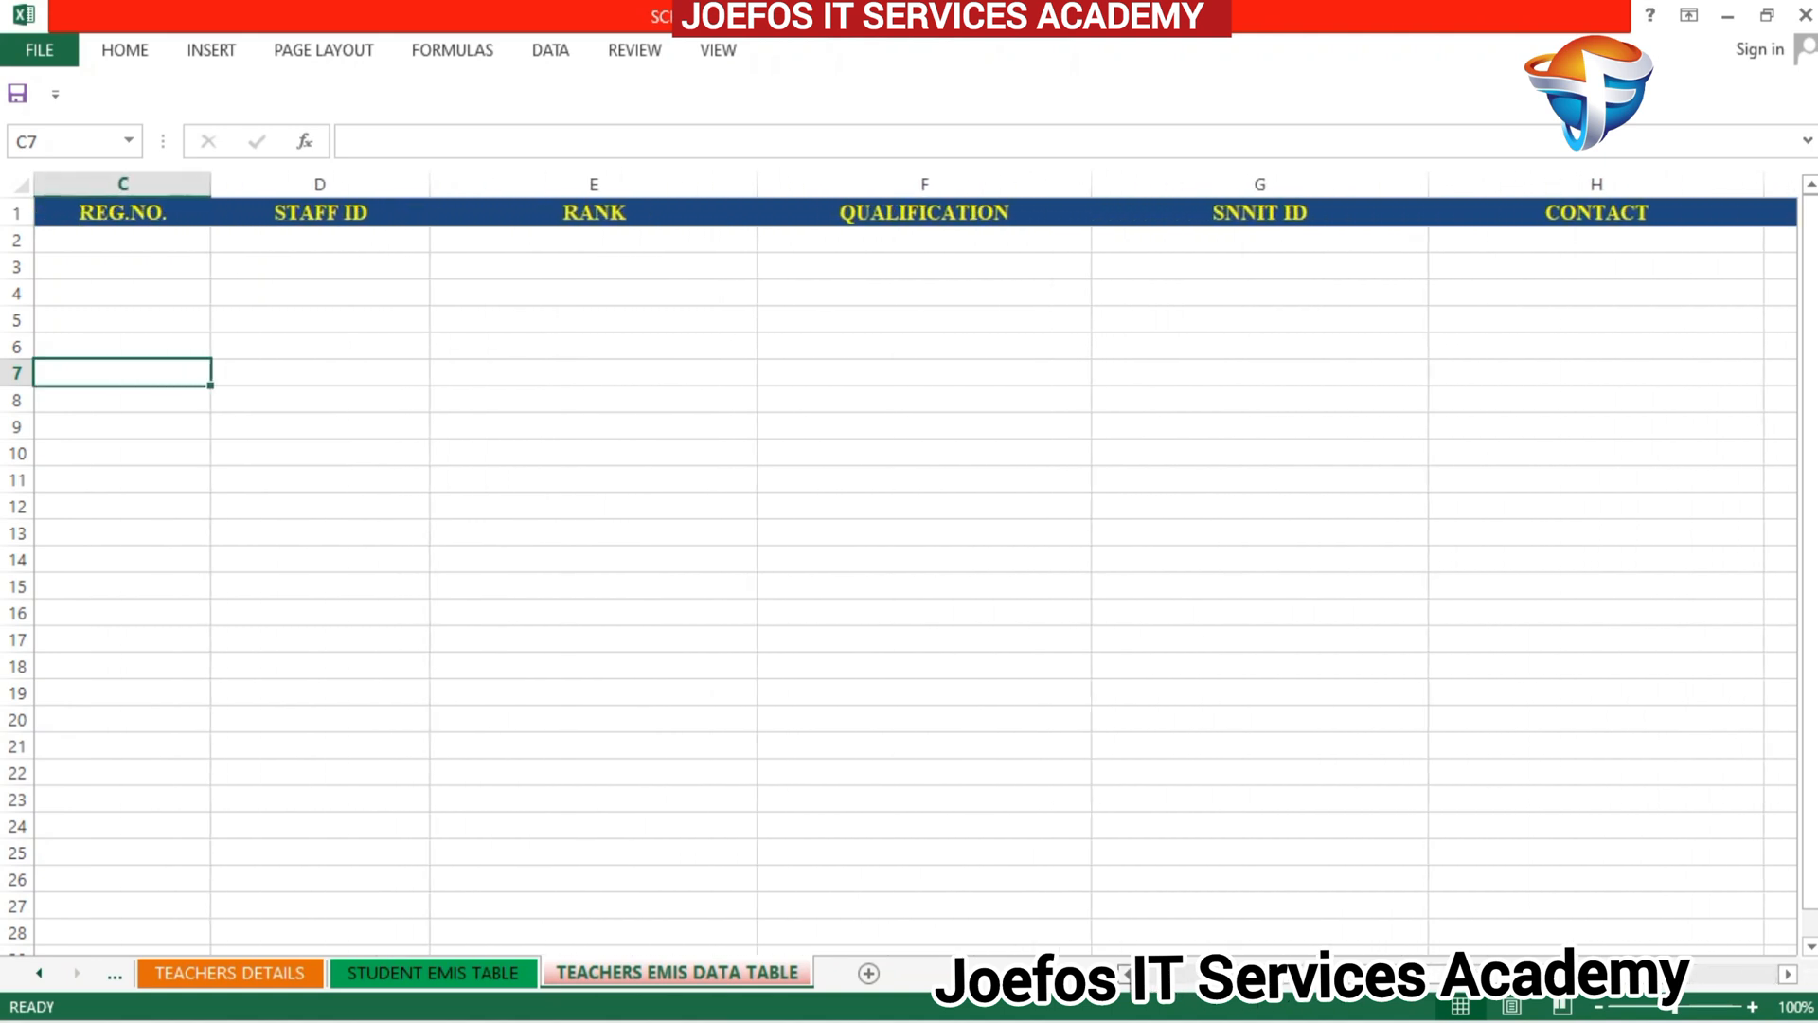
left_click(1127, 973)
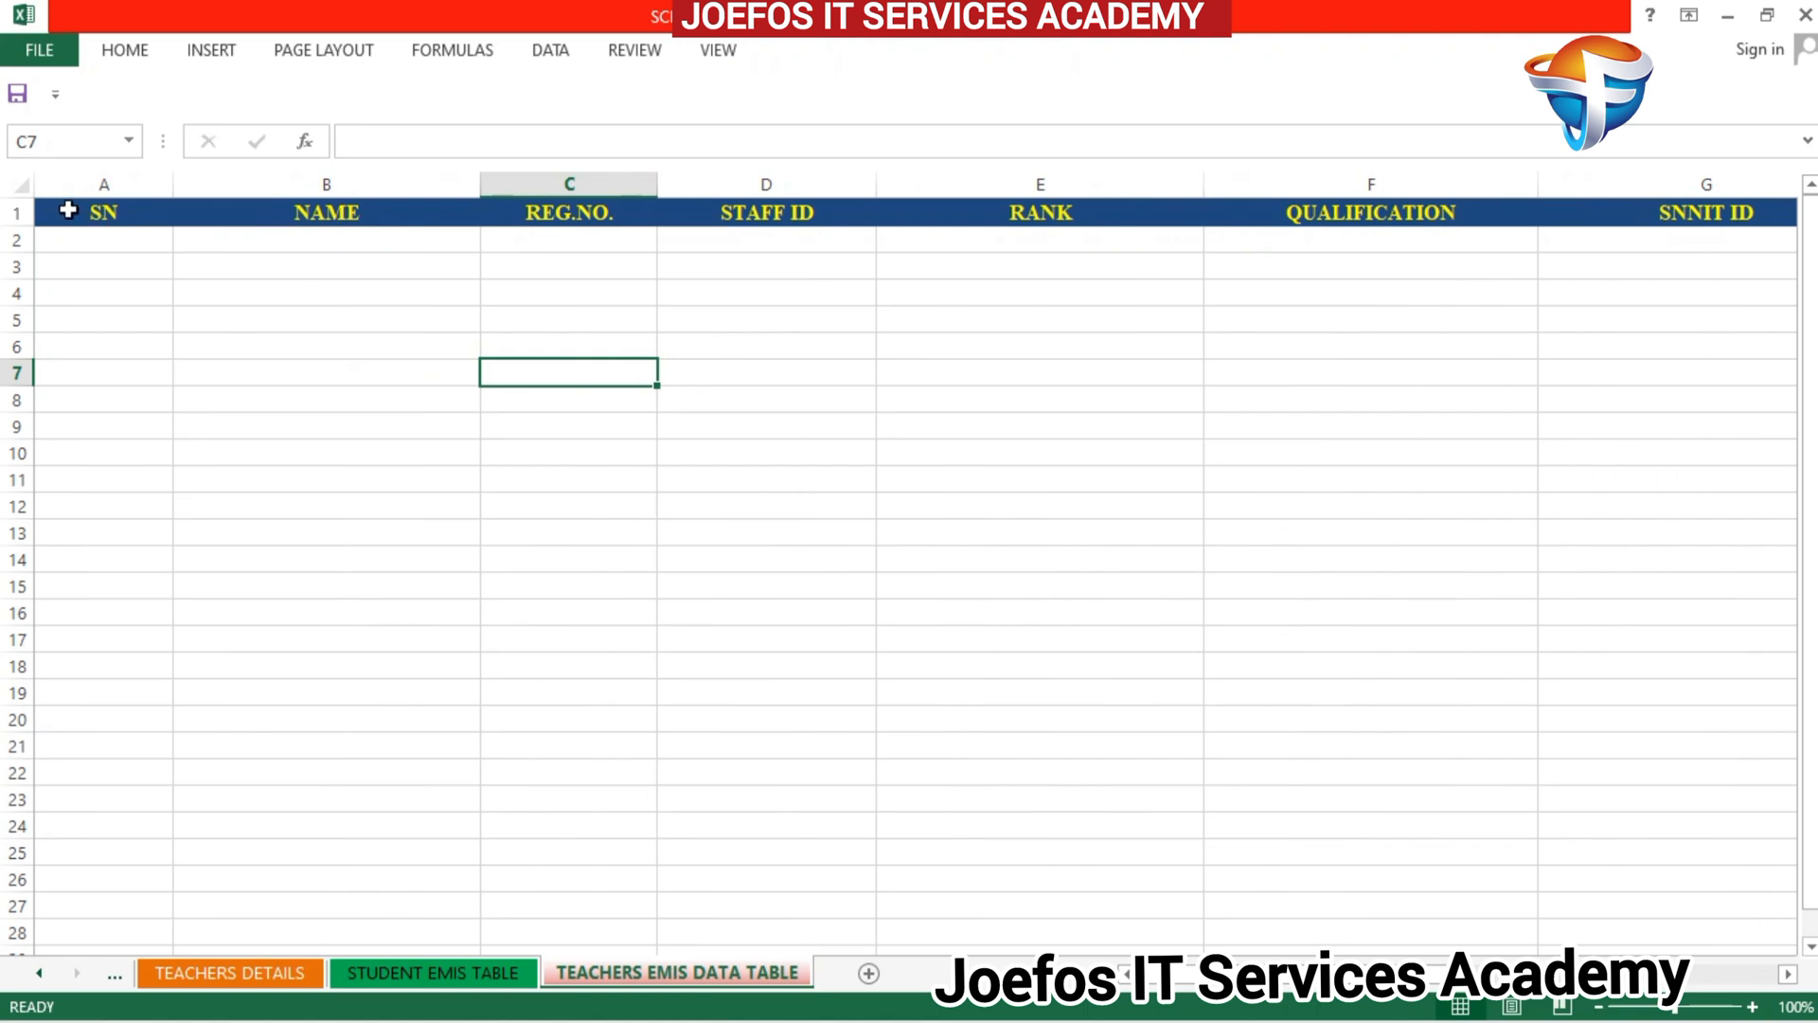
left_click_drag(64, 211, 1619, 236)
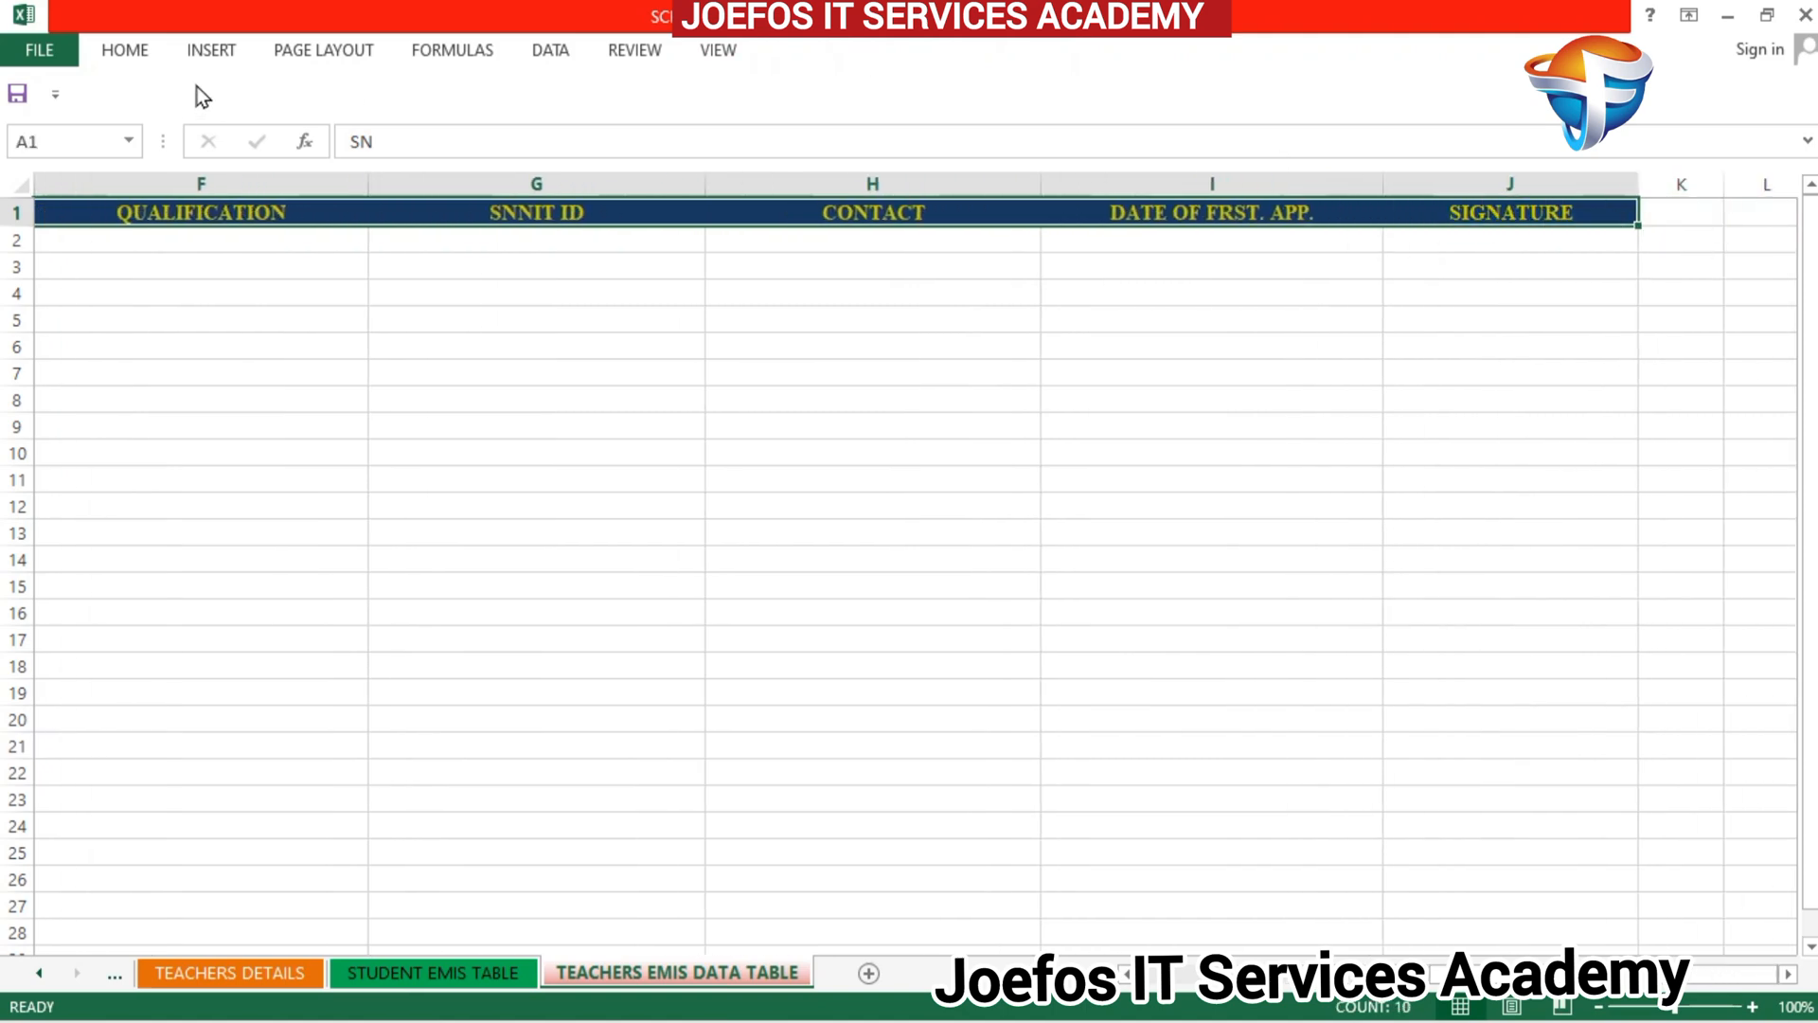
left_click(145, 63)
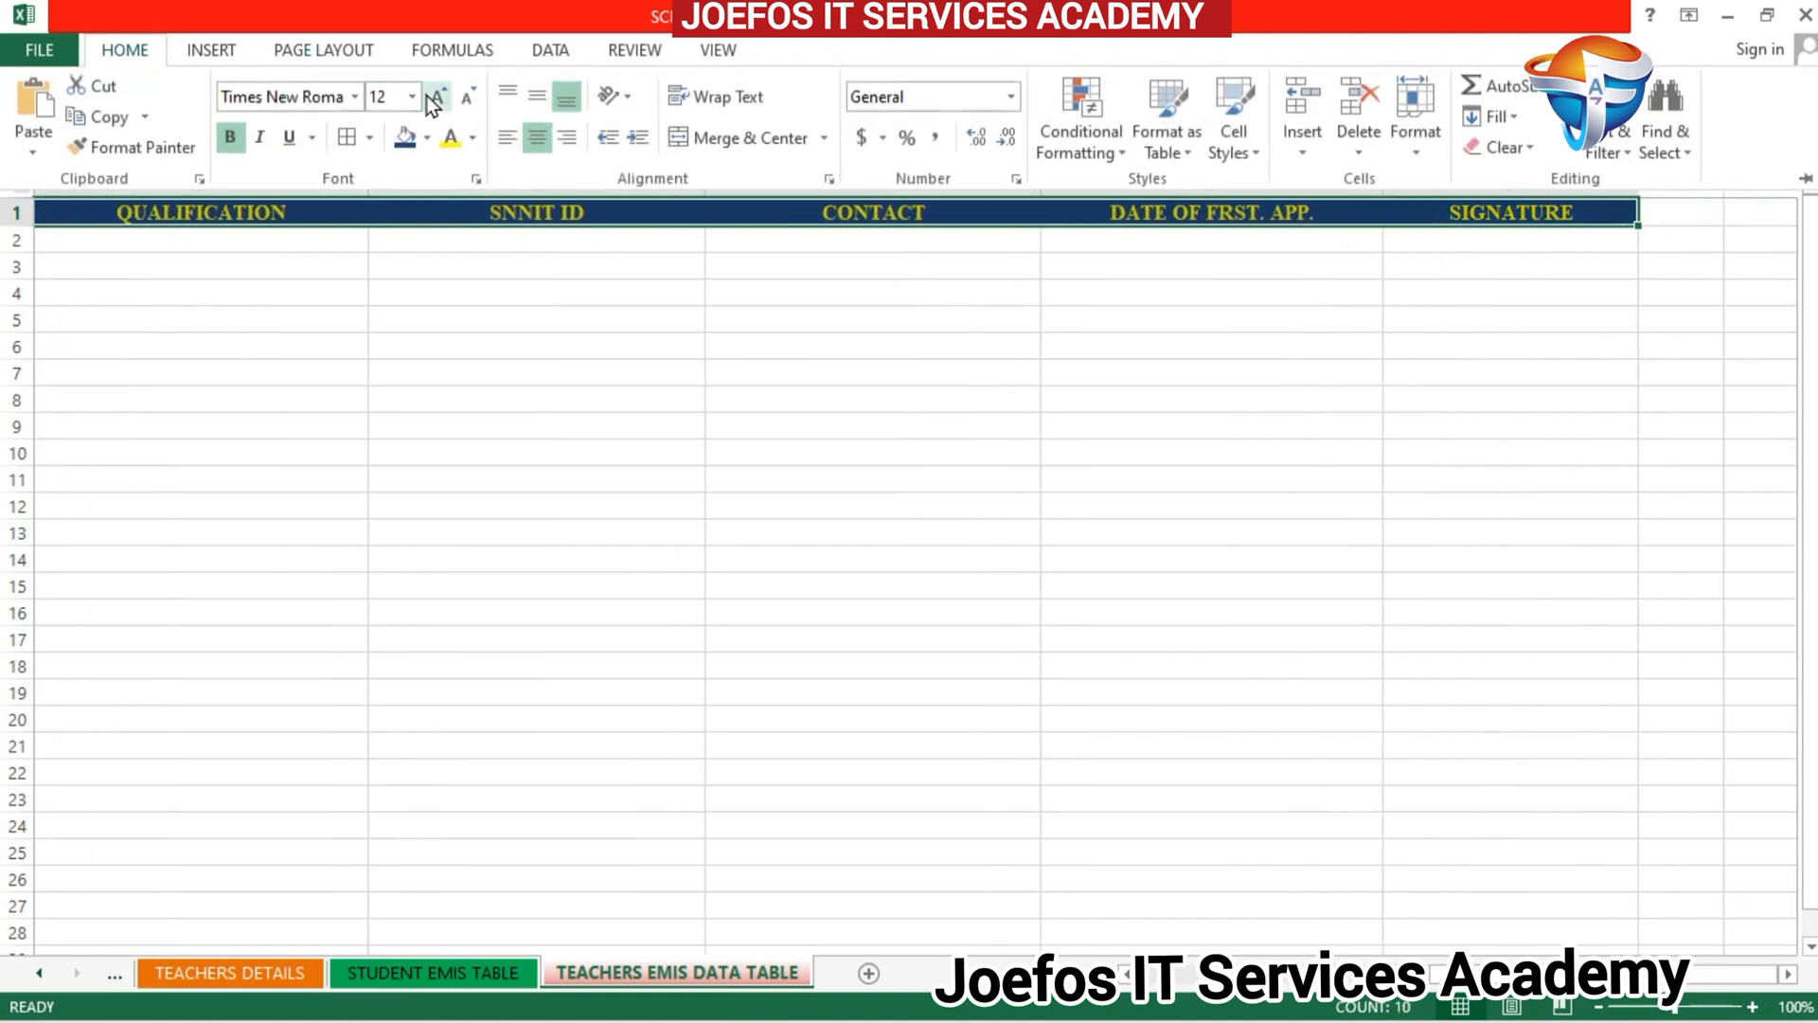
left_click(435, 106)
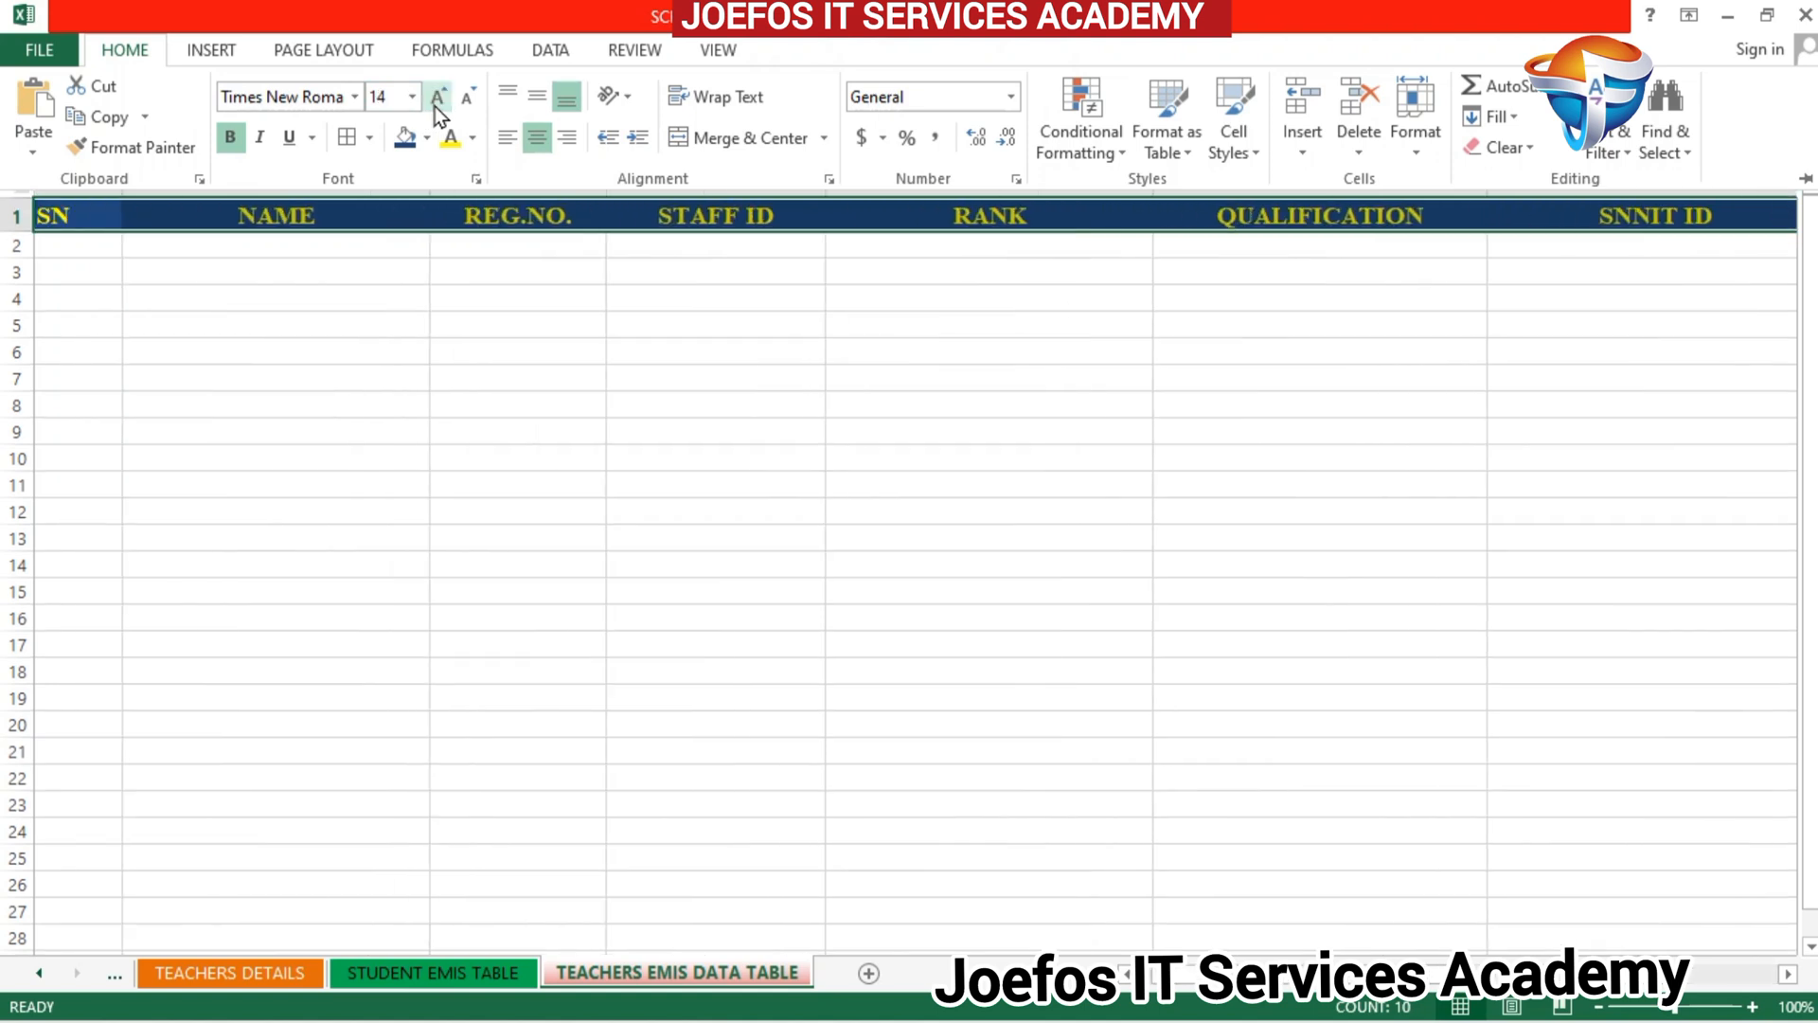
Step: Set the font of the table body cells A2 to J200 to Times New Roman
left_click(302, 248)
left_click(301, 247)
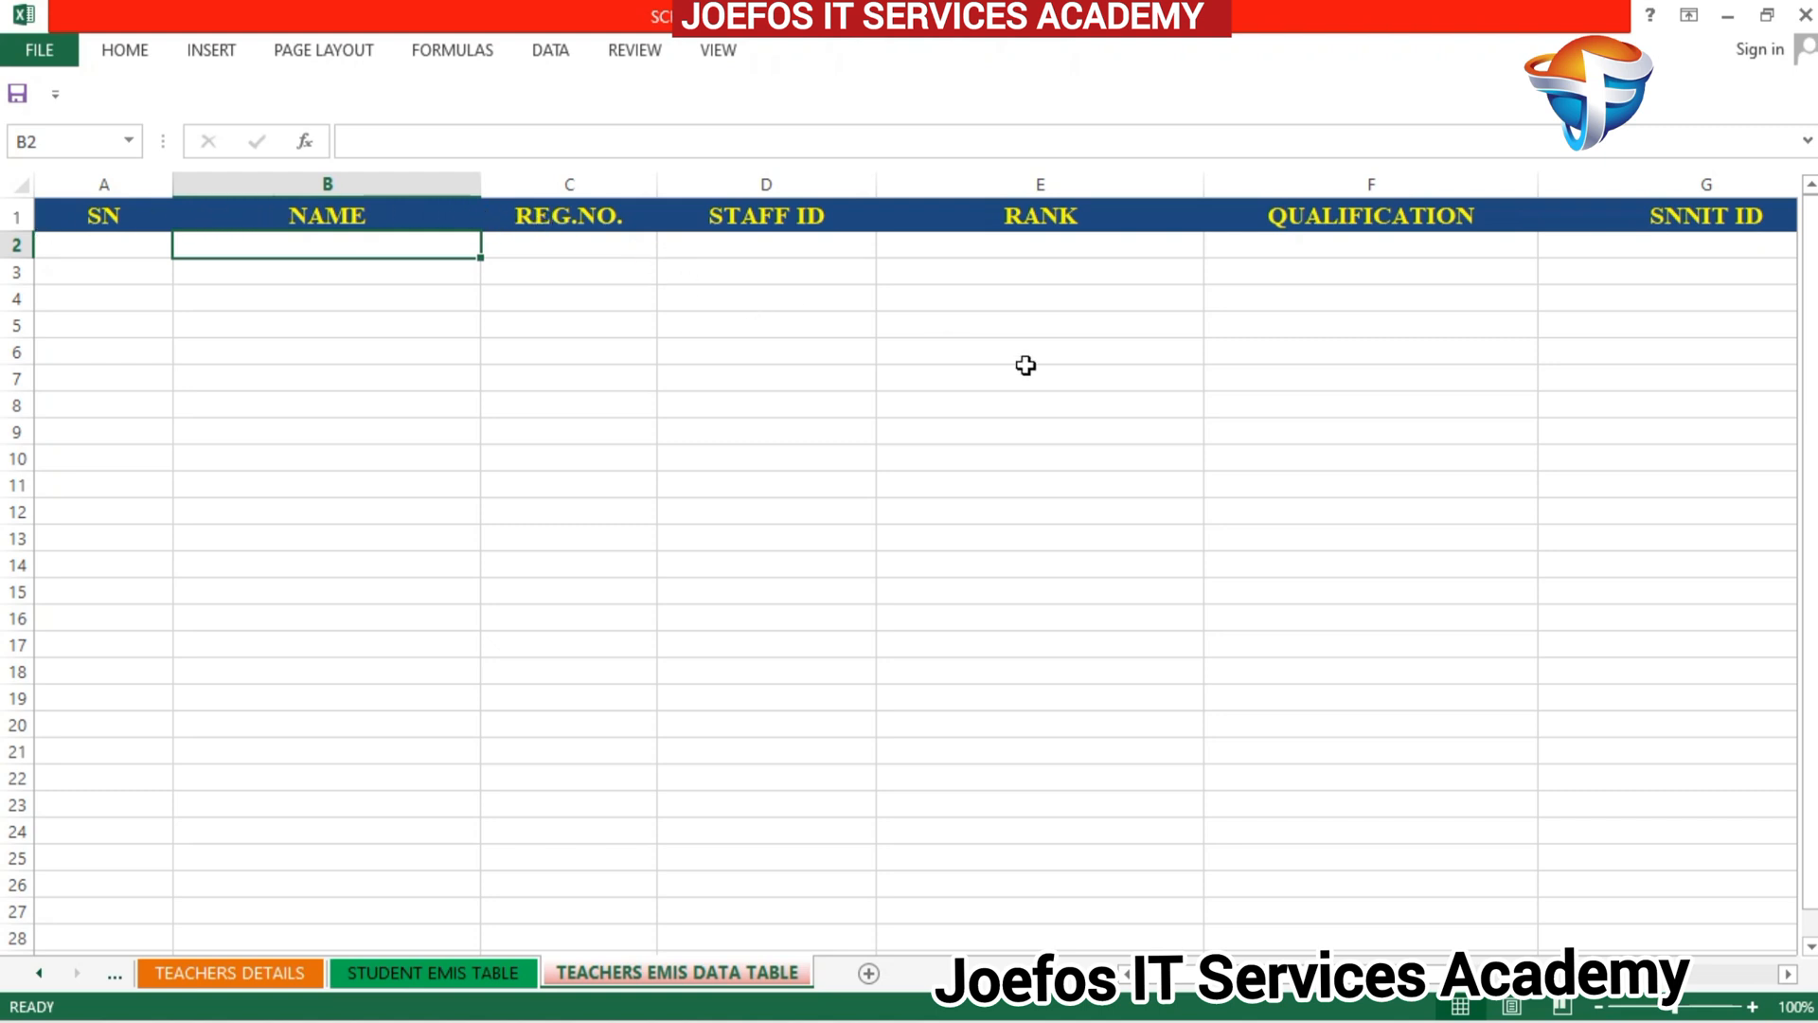
left_click(105, 246)
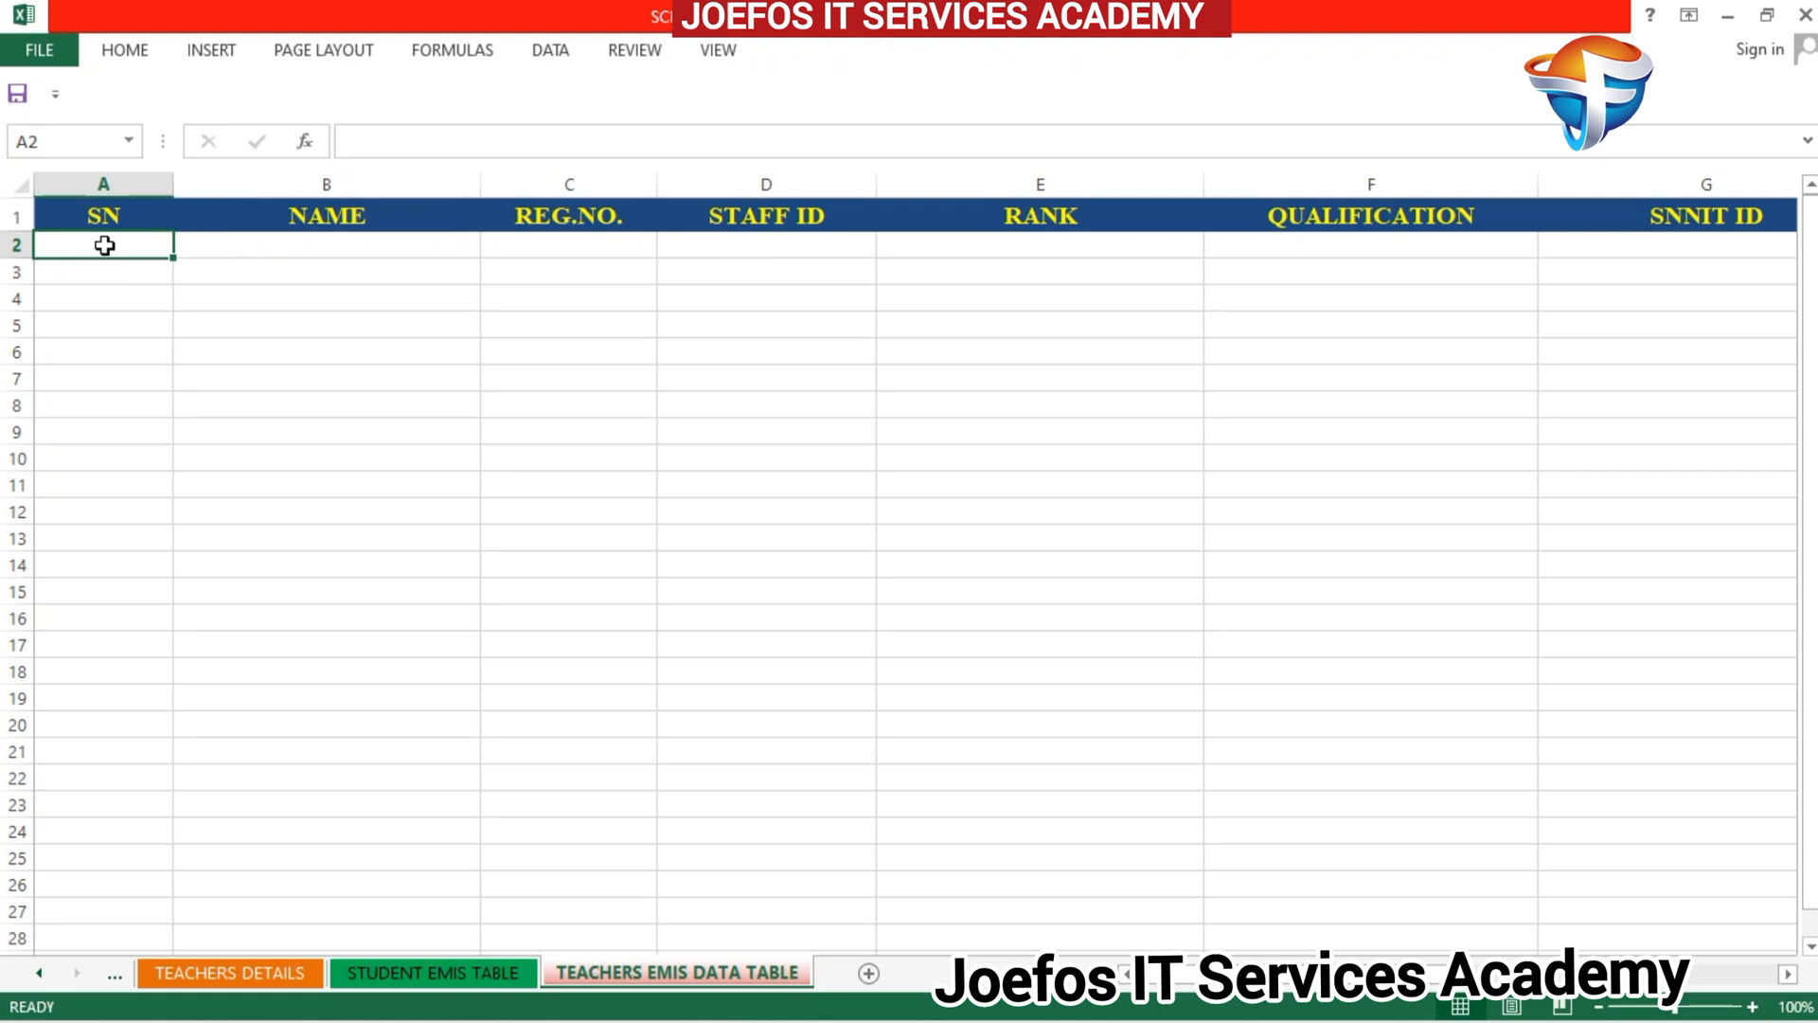
left_click_drag(145, 243, 616, 285)
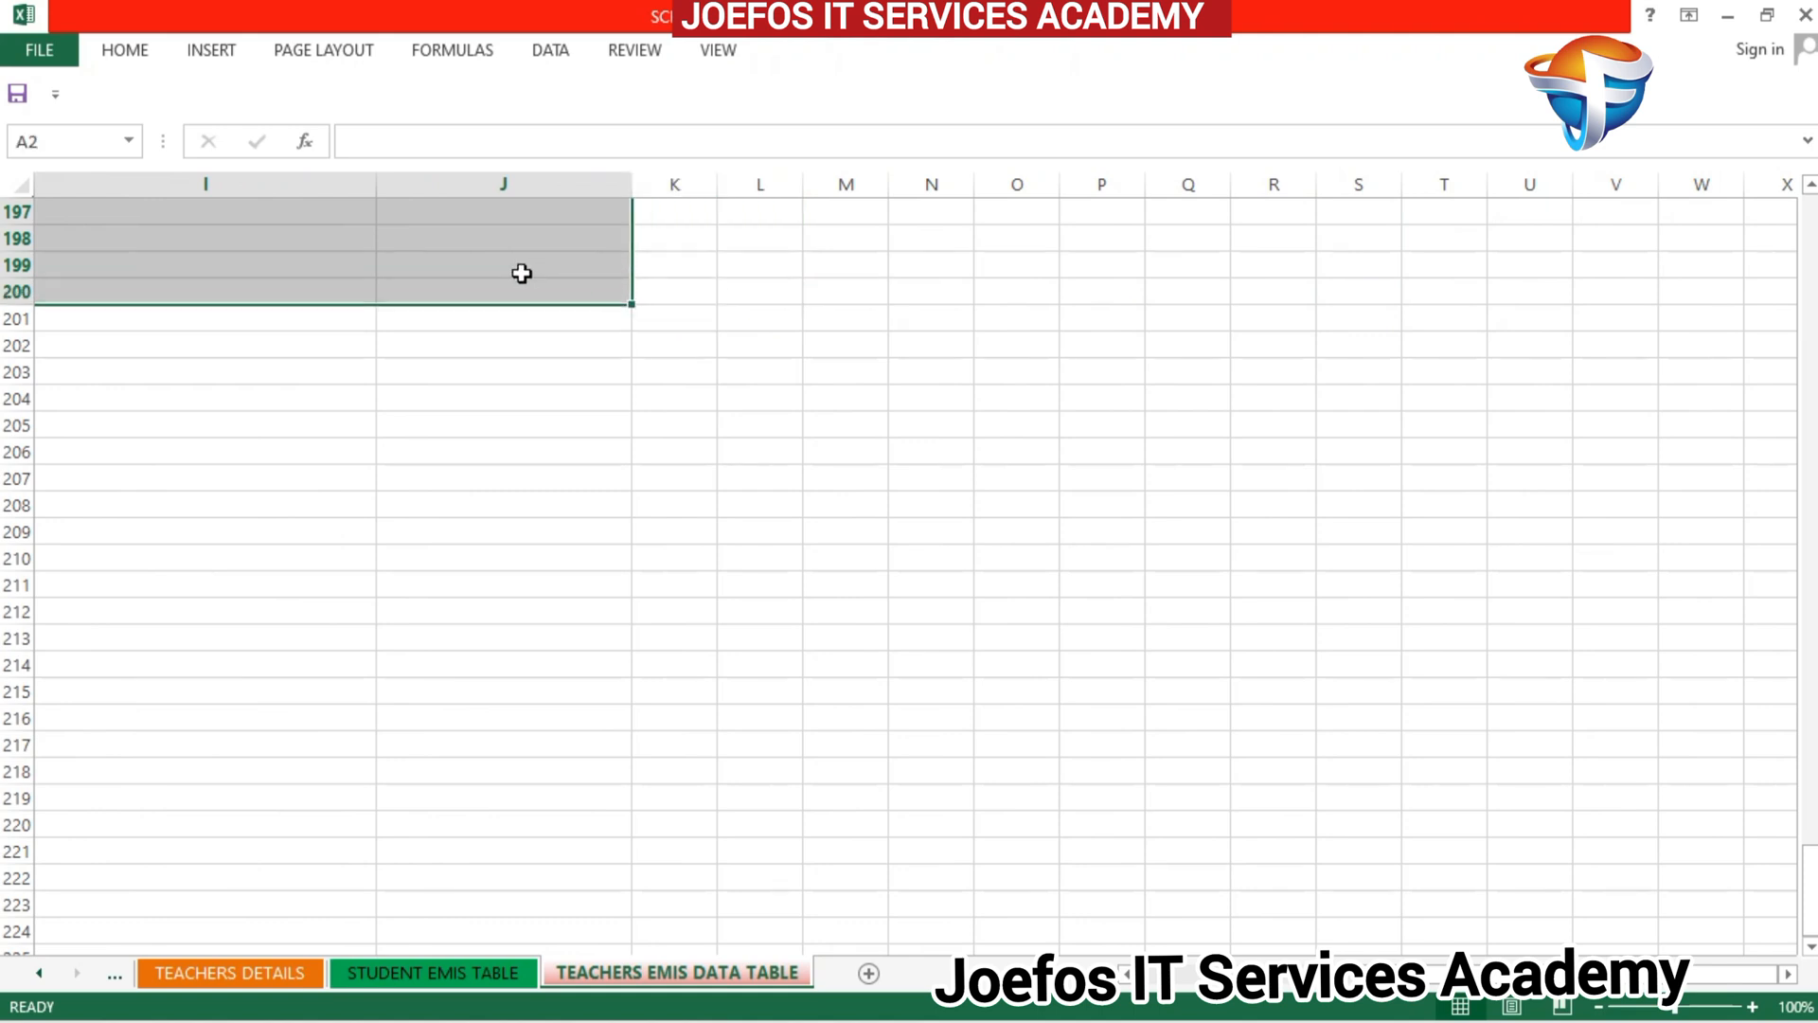
left_click_drag(1610, 974, 1497, 973)
left_click_drag(1812, 928, 1802, 249)
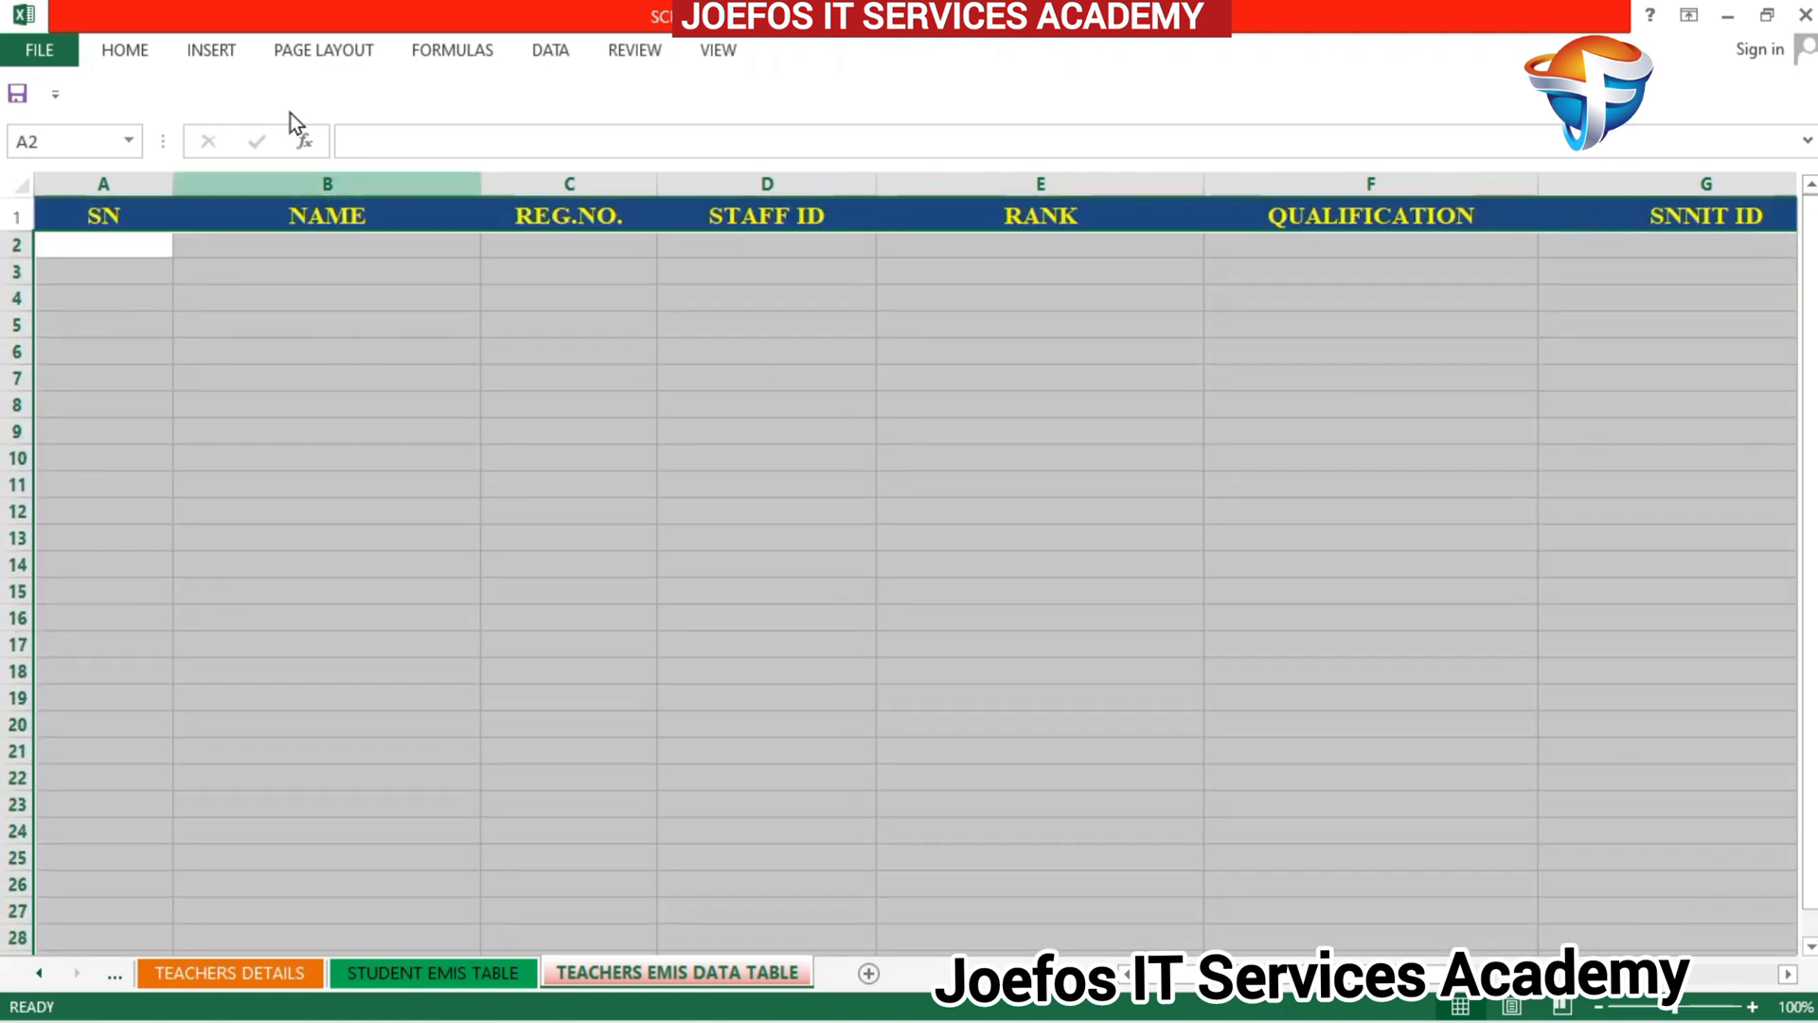
left_click(117, 52)
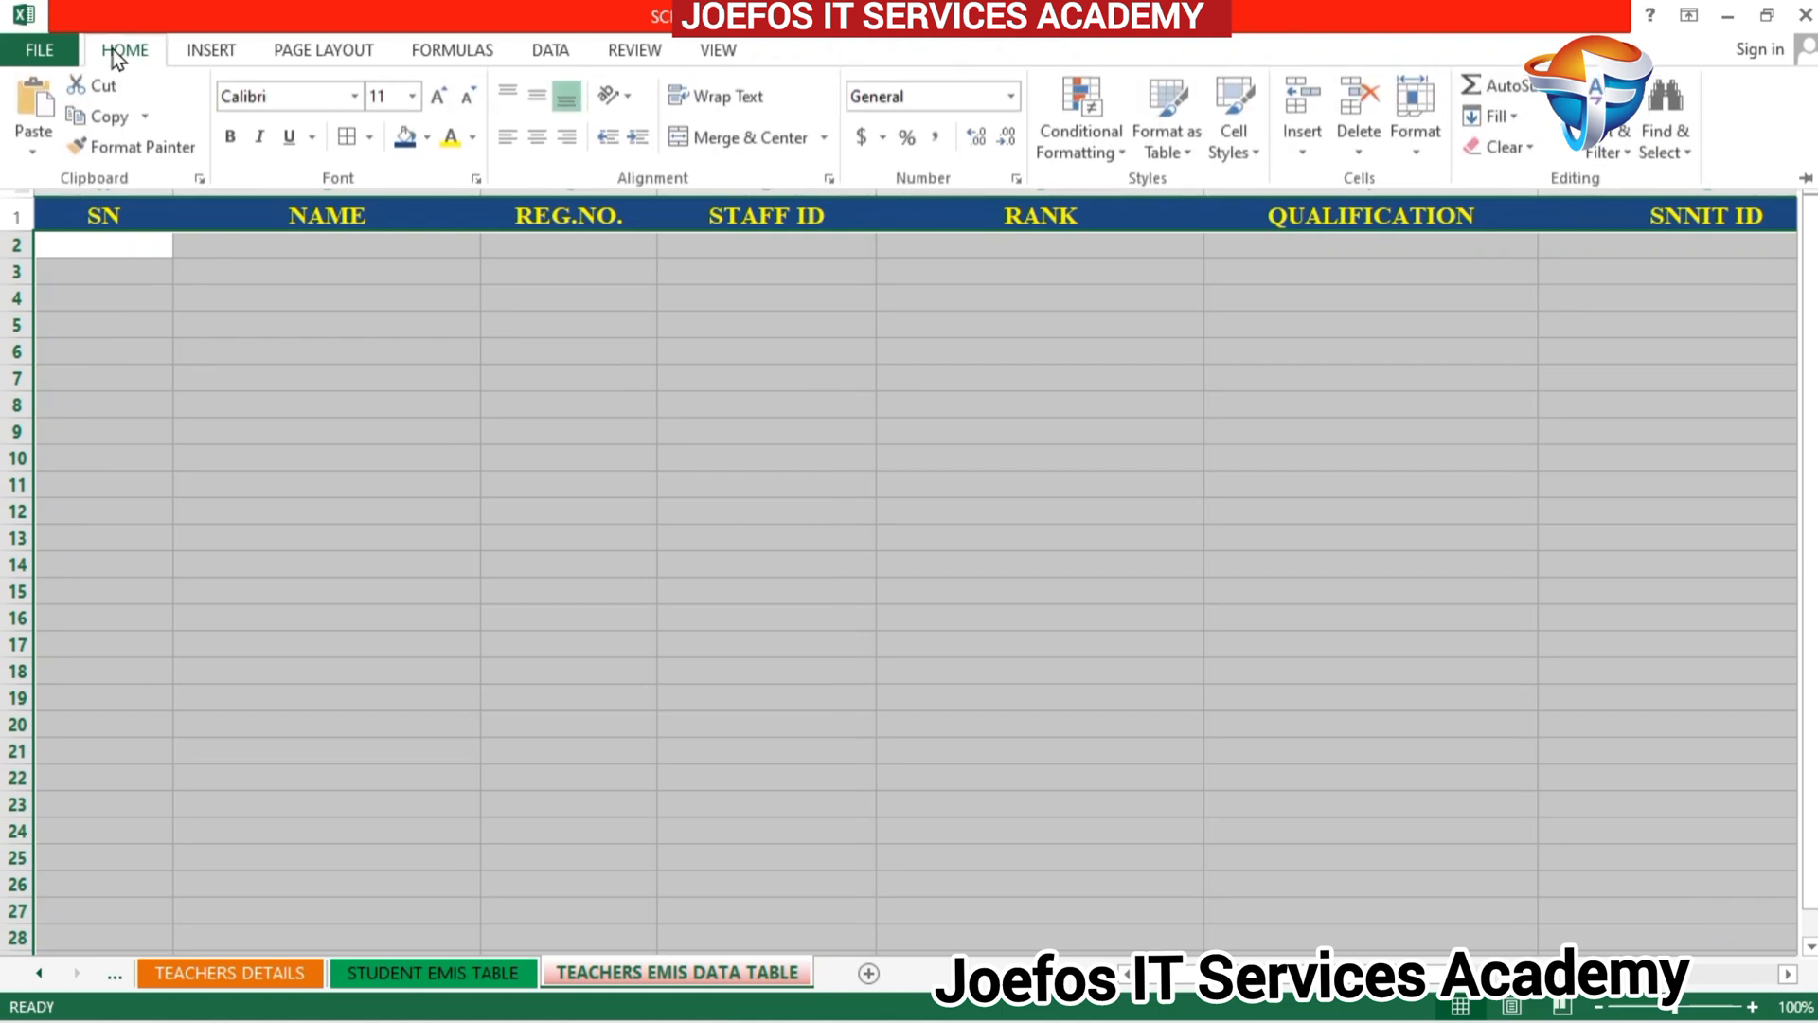
left_click(240, 91)
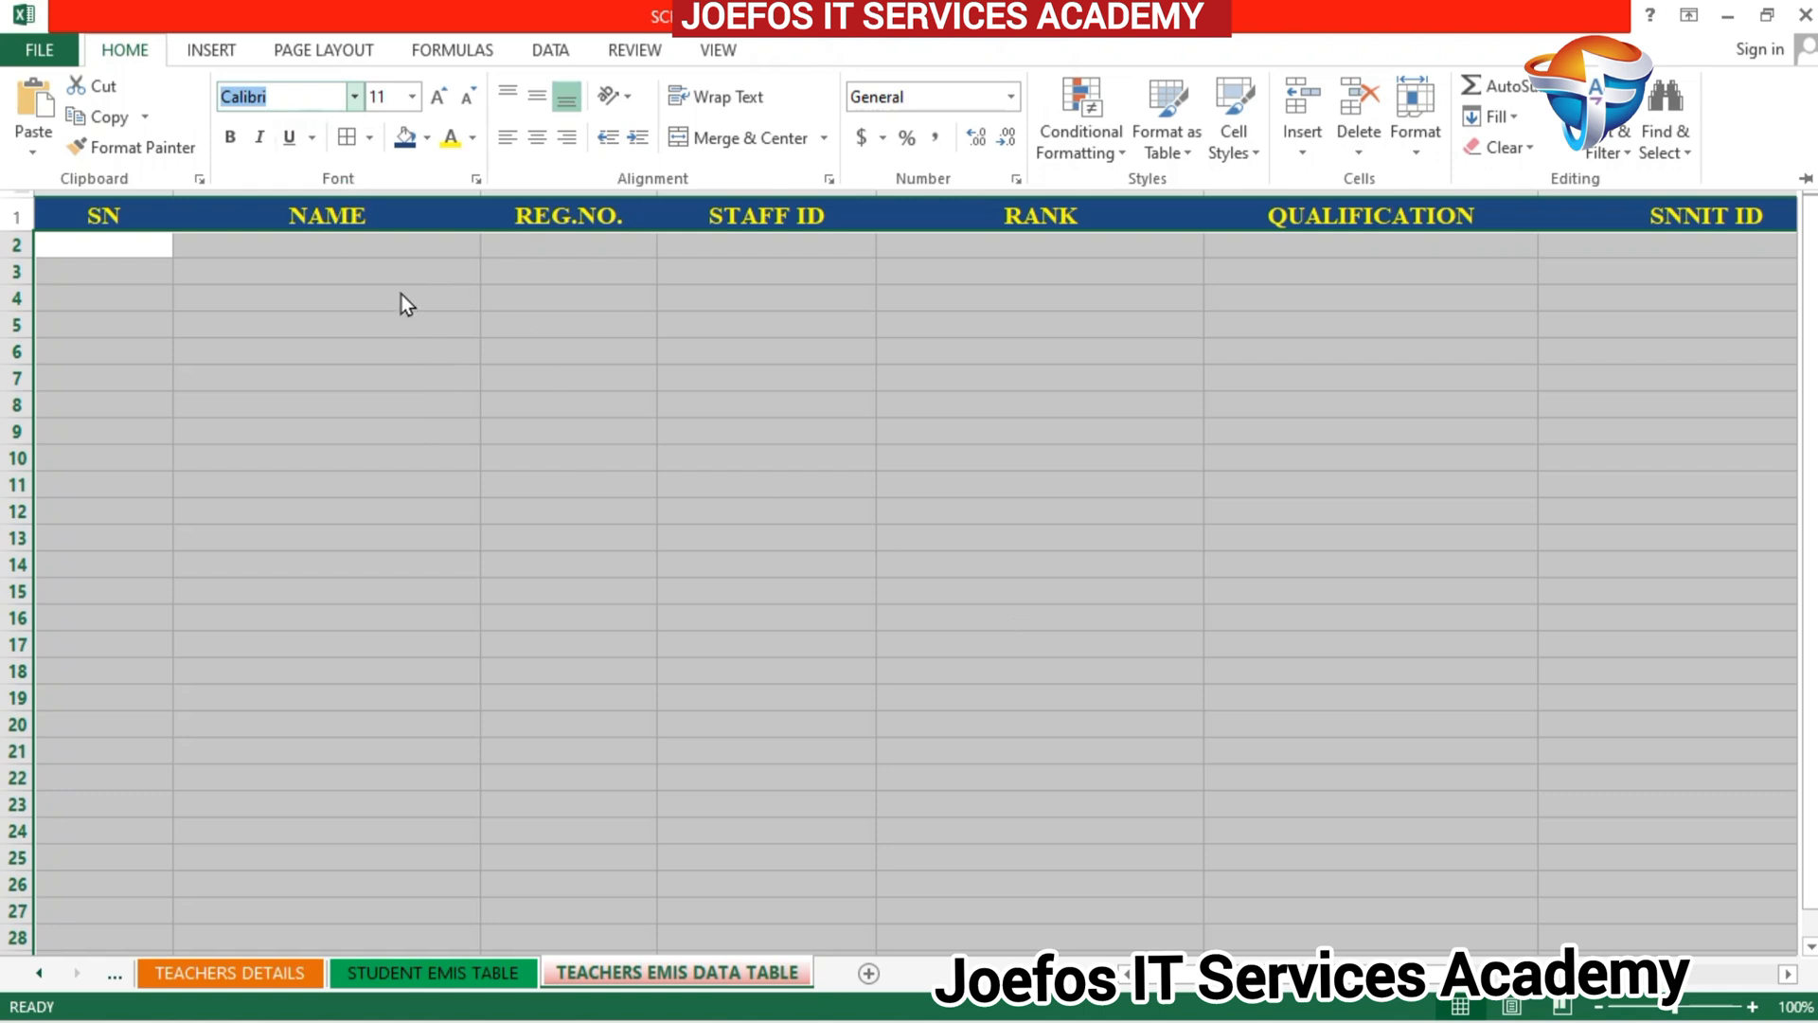
type("Times New Roma")
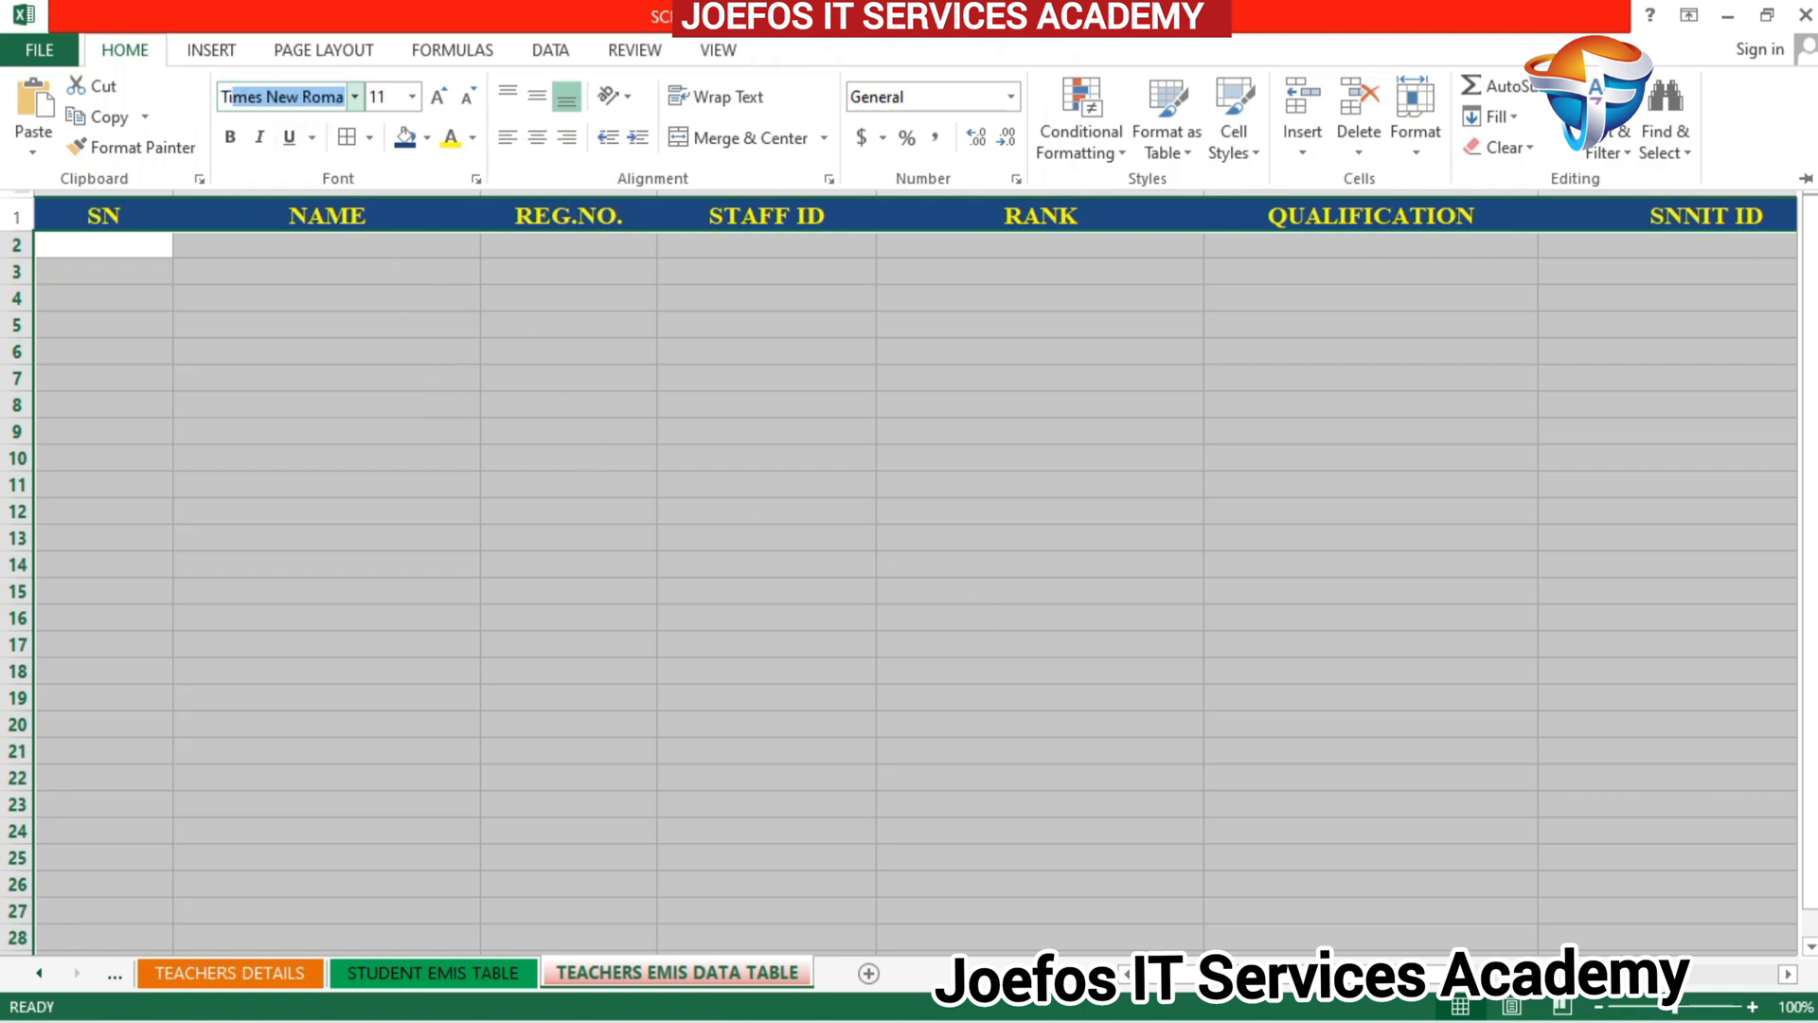
key("Return")
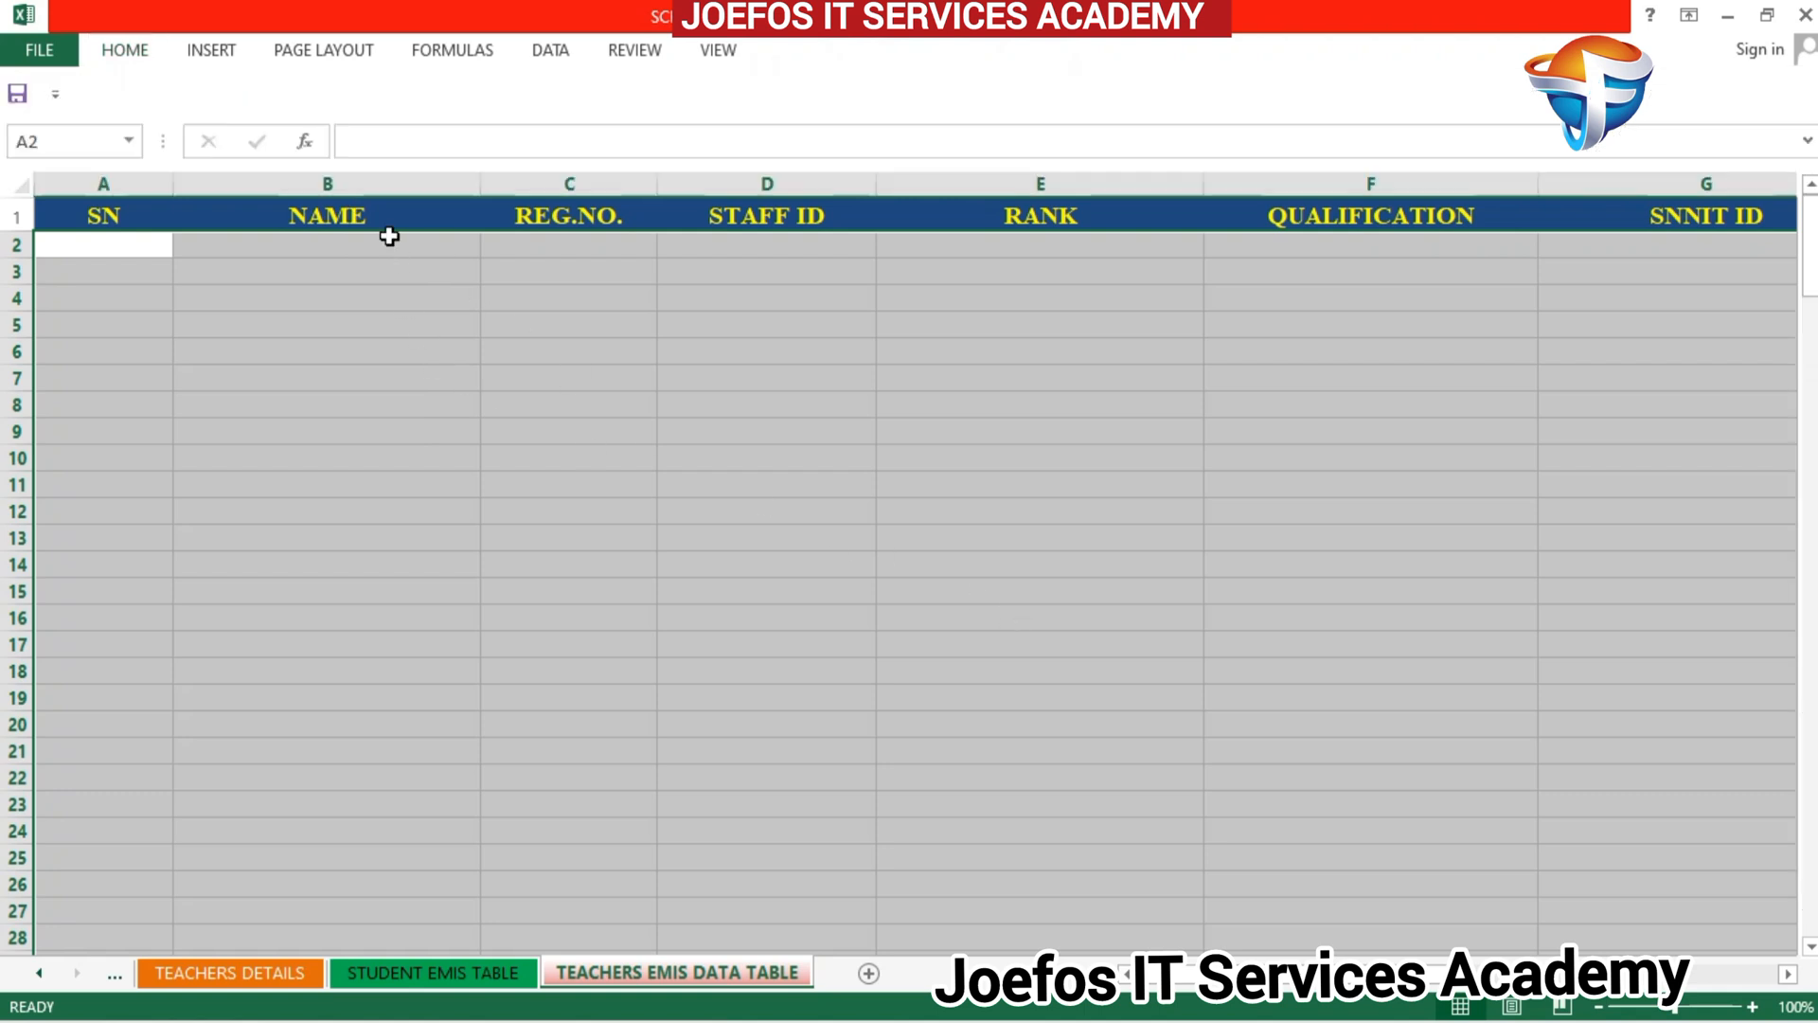
Step: Make the selected table body cells bold at font size 12 with black theme text
left_click(133, 49)
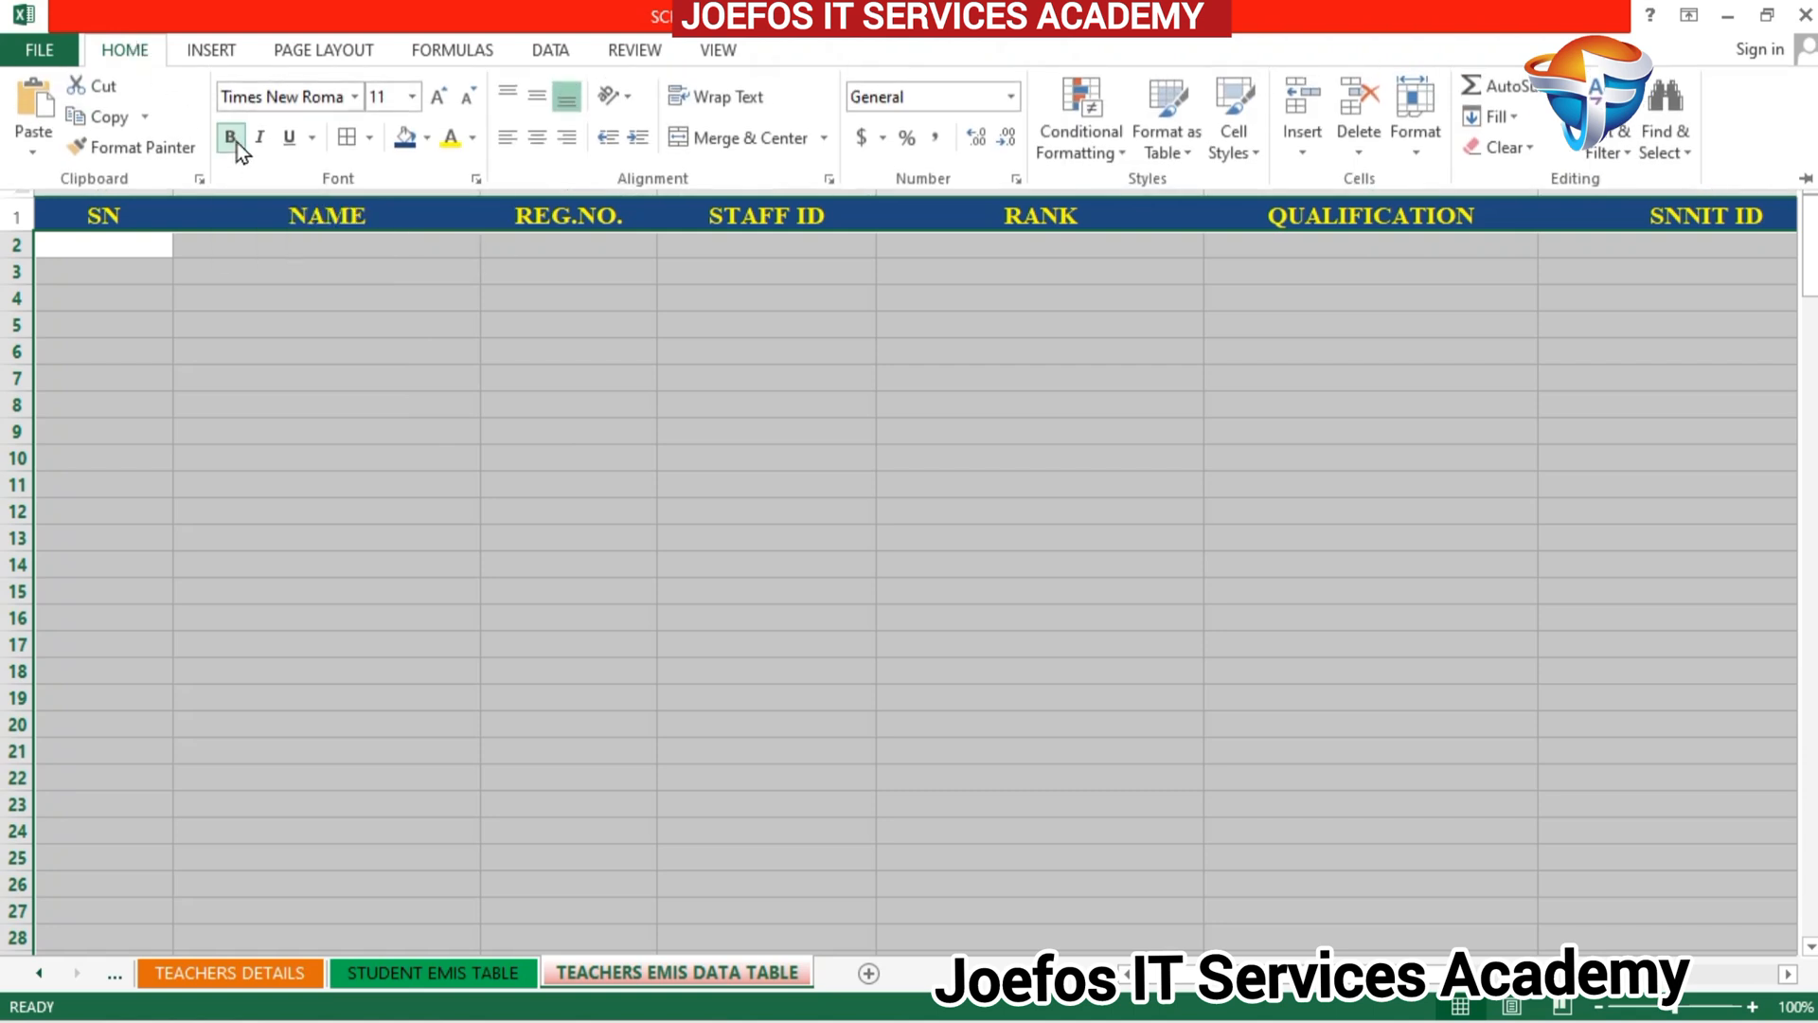
left_click(437, 103)
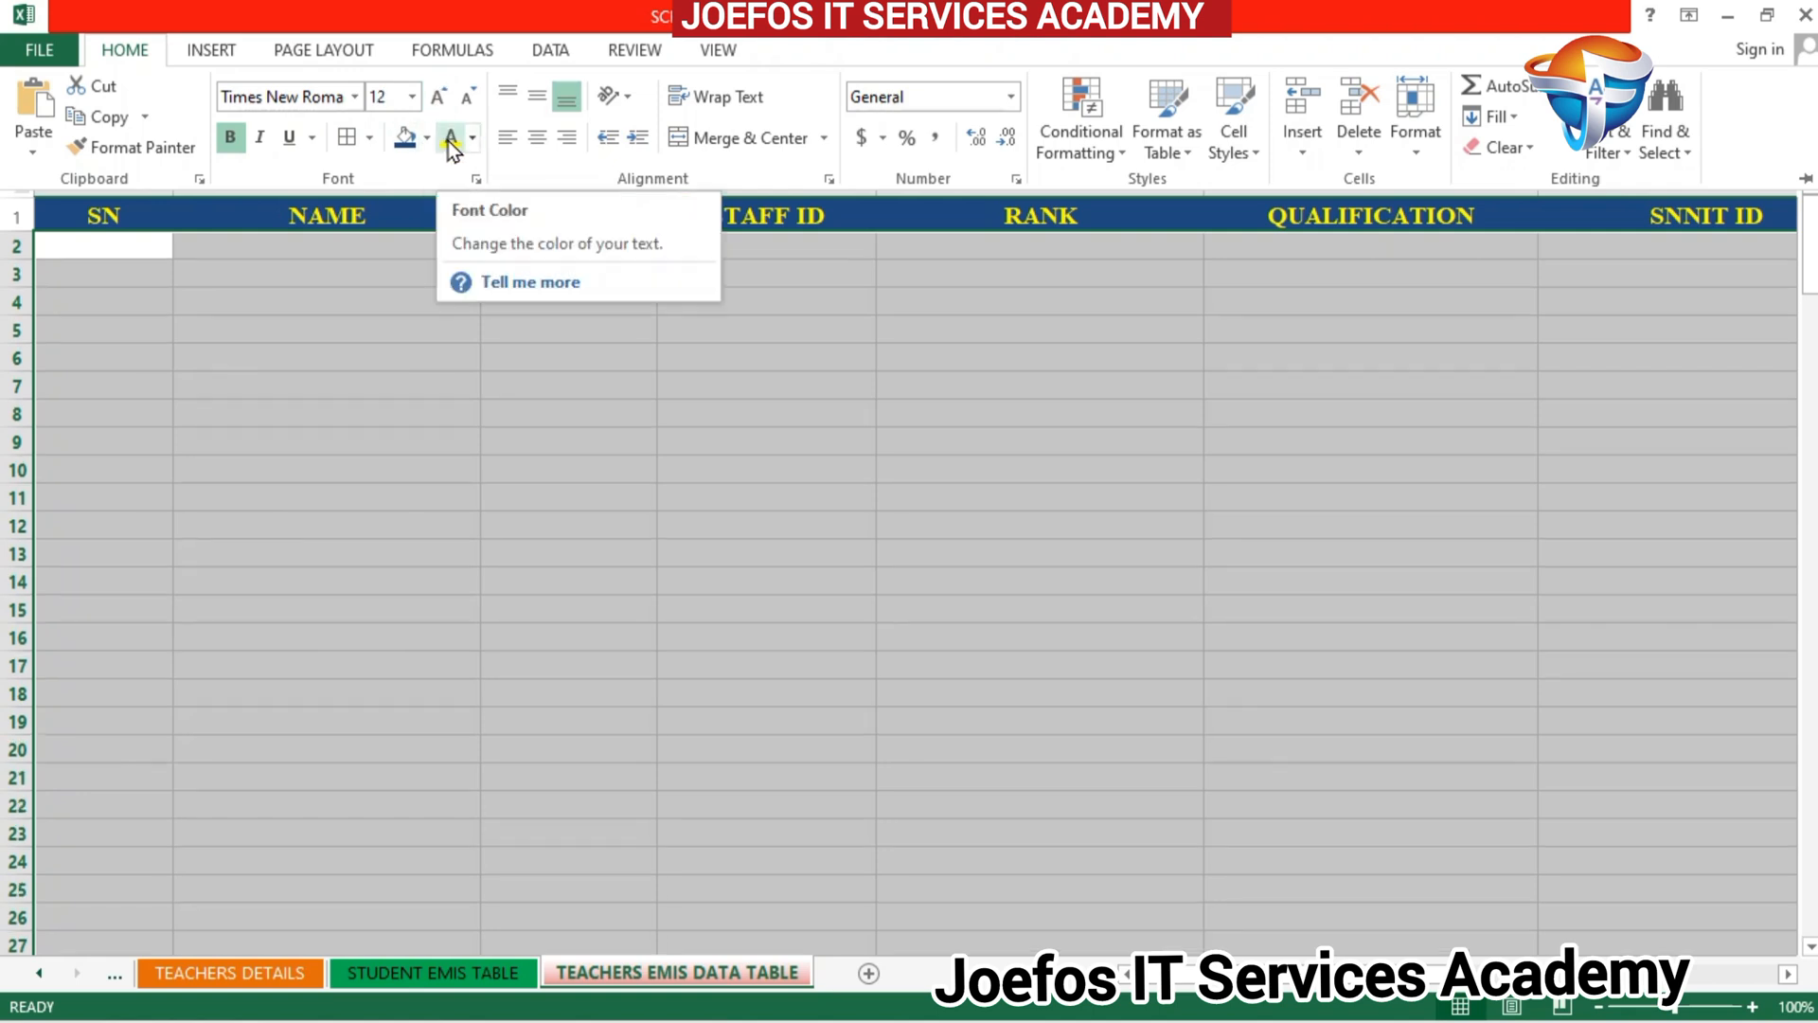
left_click(449, 140)
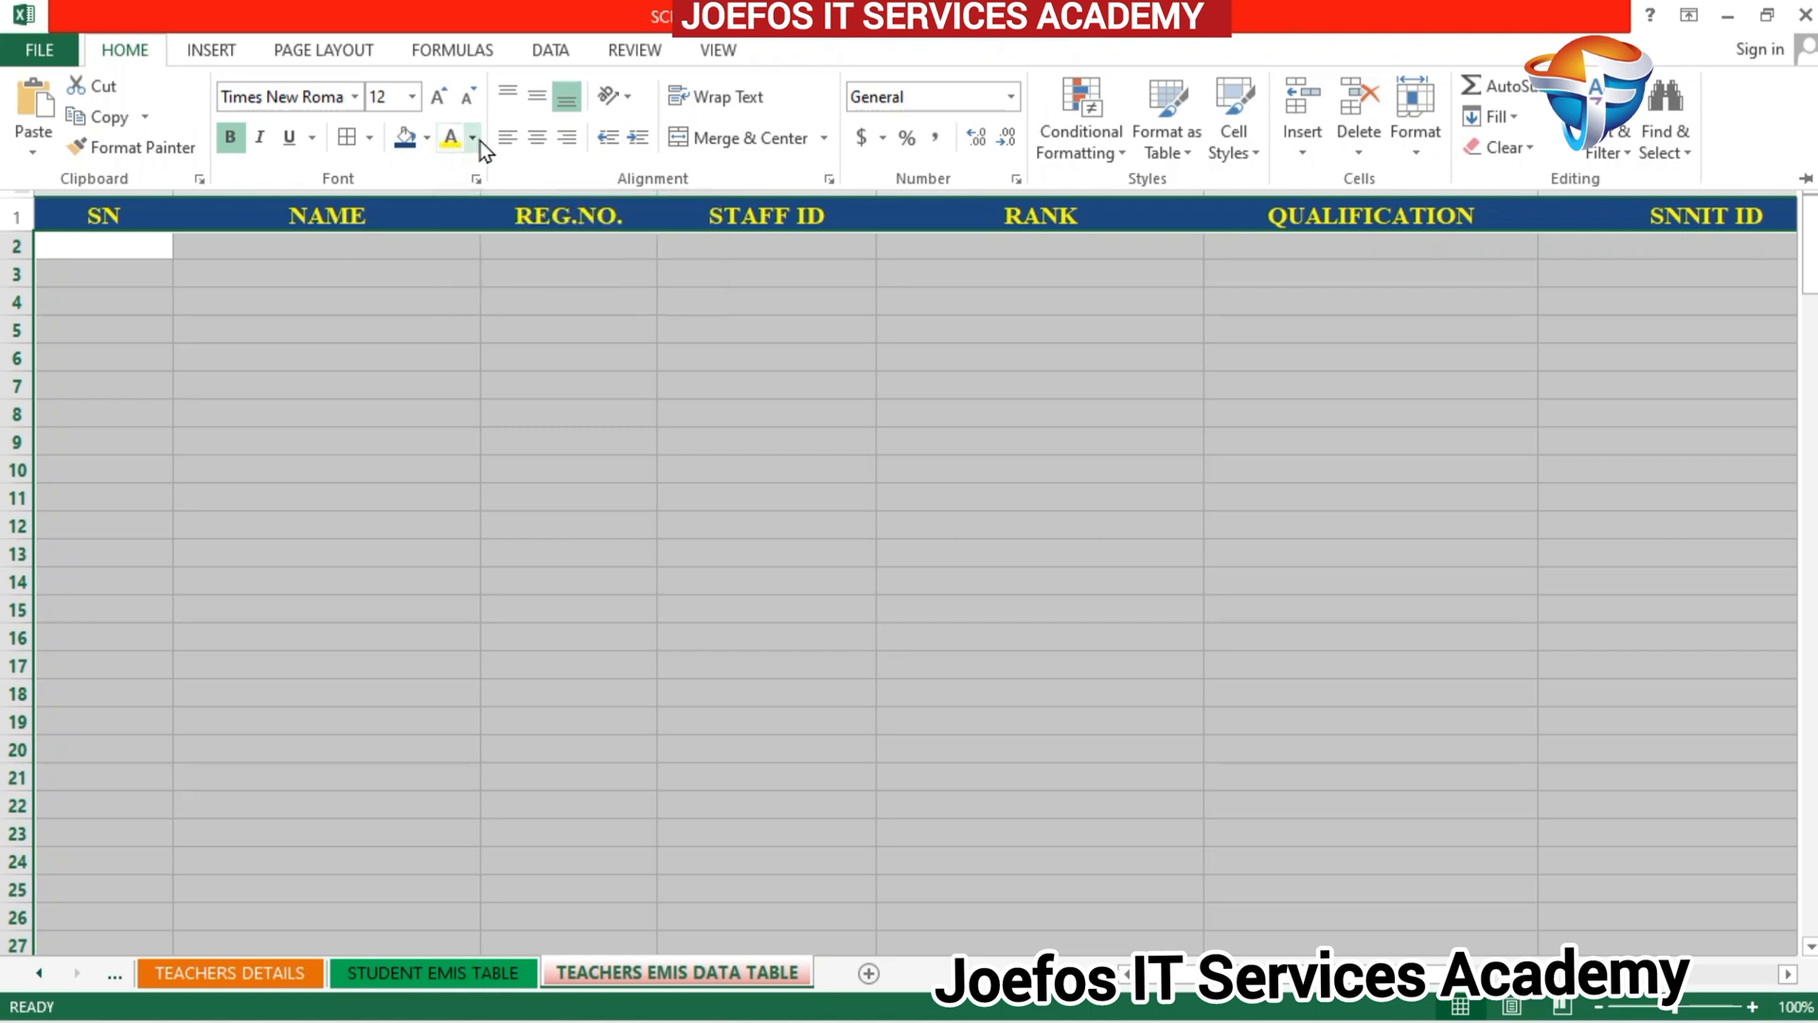
left_click(472, 140)
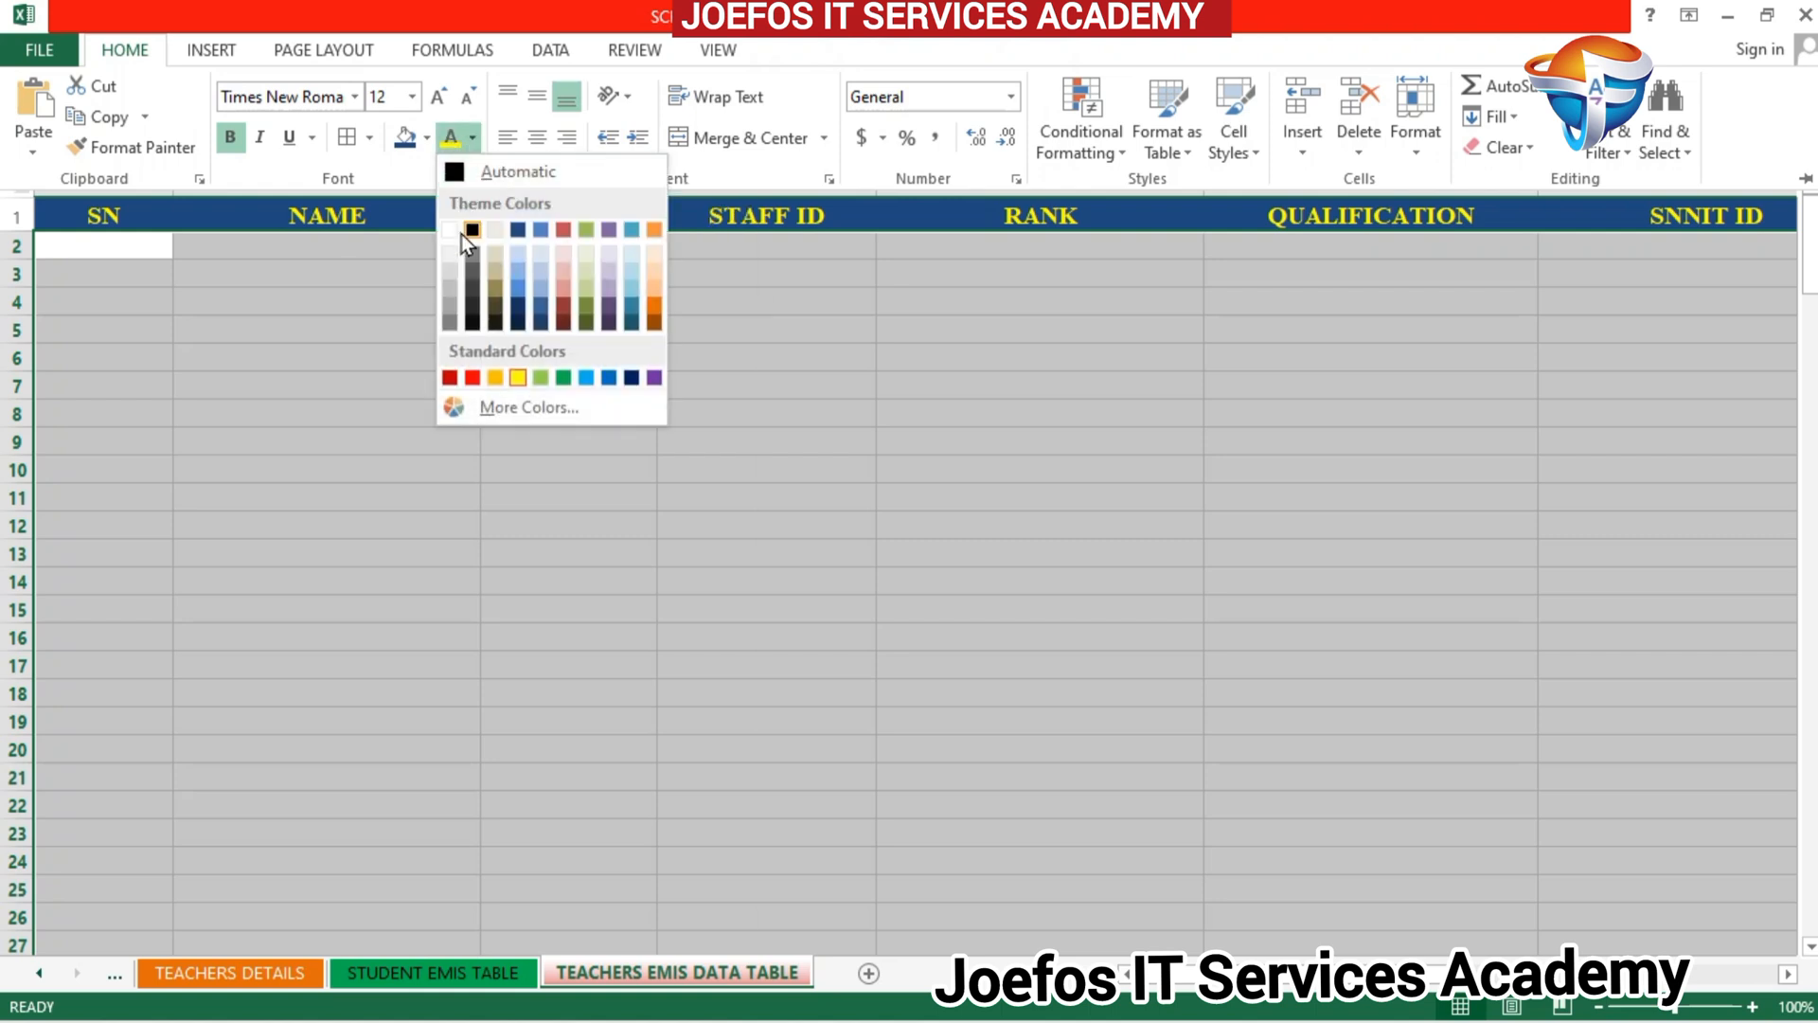
left_click(471, 230)
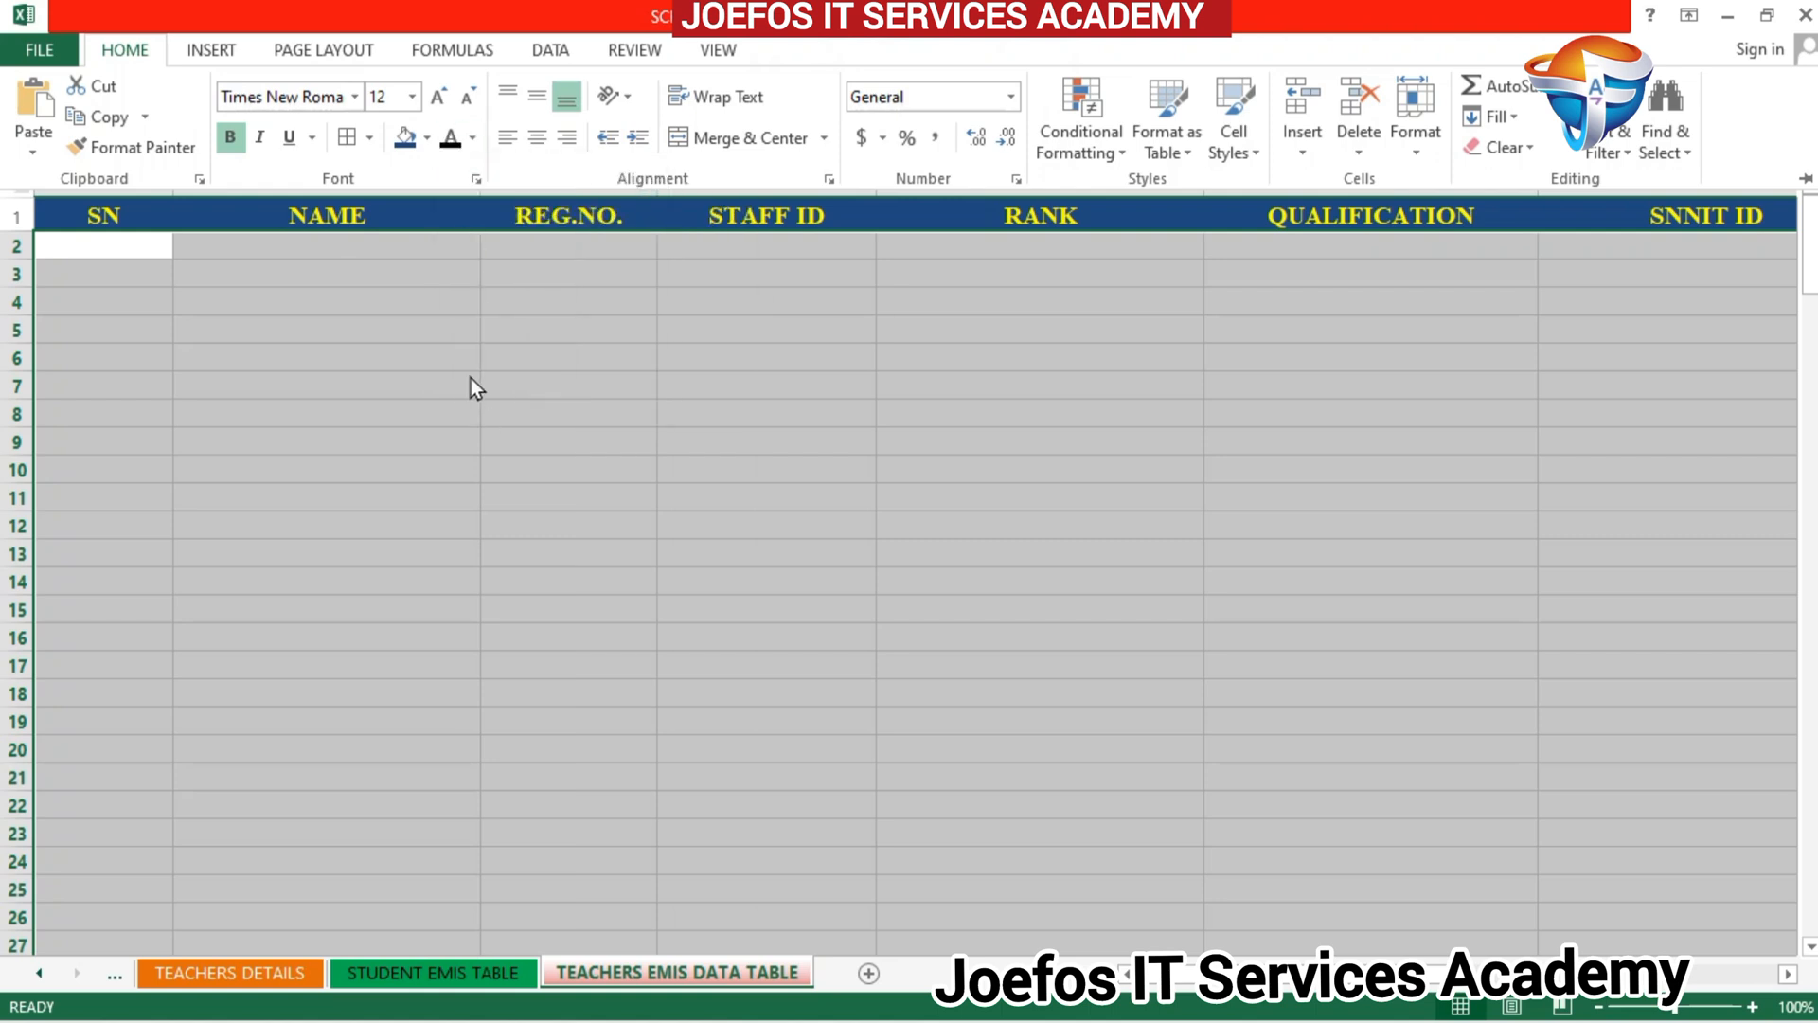
Step: Center the body cells horizontally and fill them with a light blue theme color
left_click(531, 140)
left_click(536, 138)
left_click(425, 139)
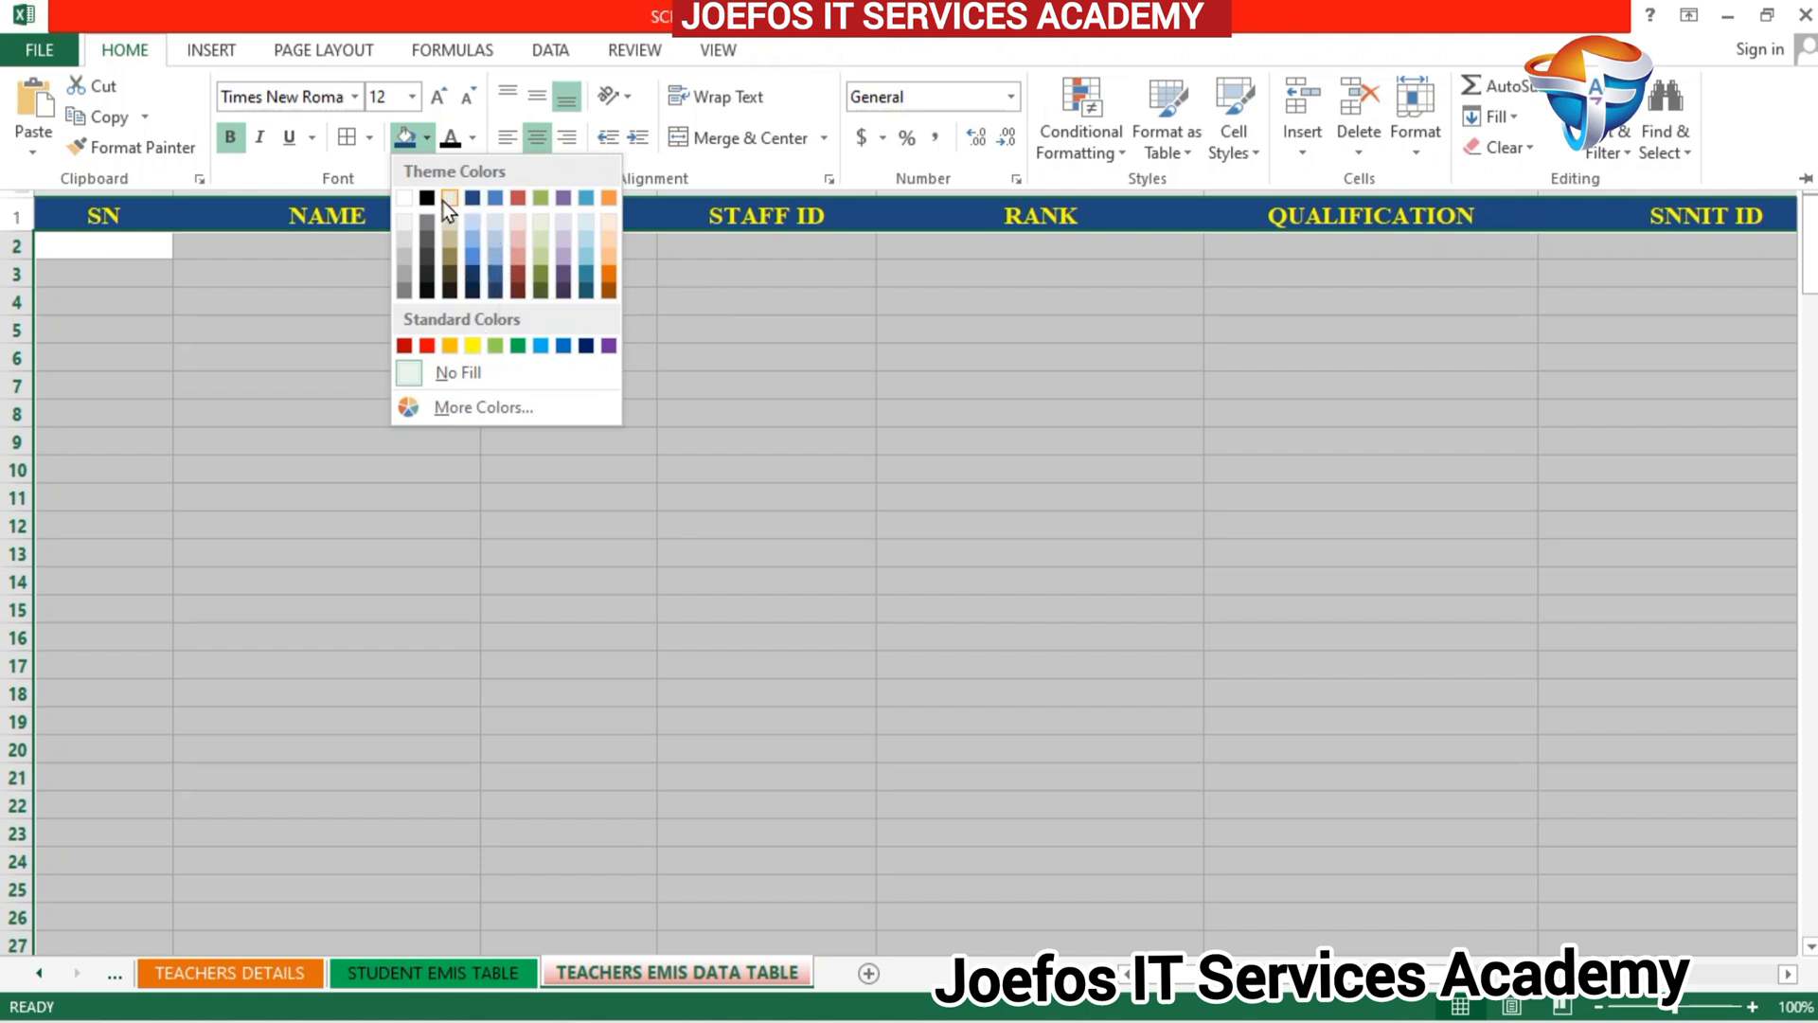
left_click(492, 257)
left_click(549, 404)
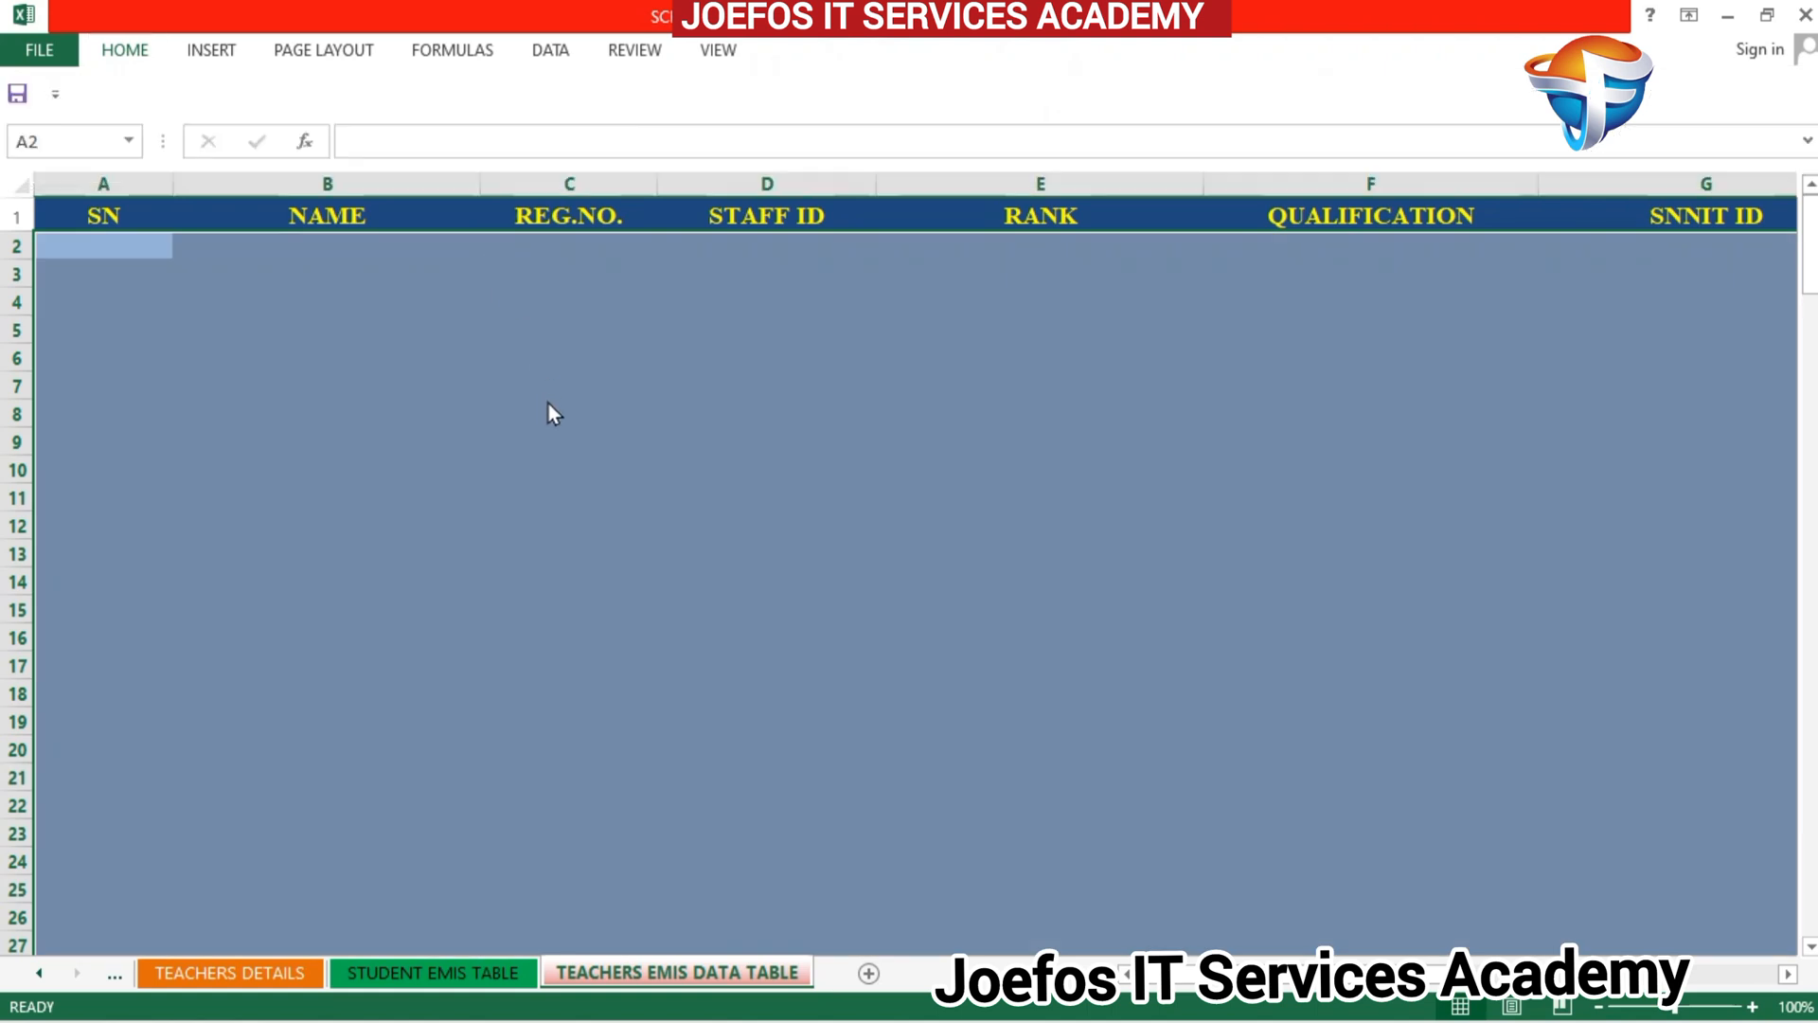
left_click(1505, 775)
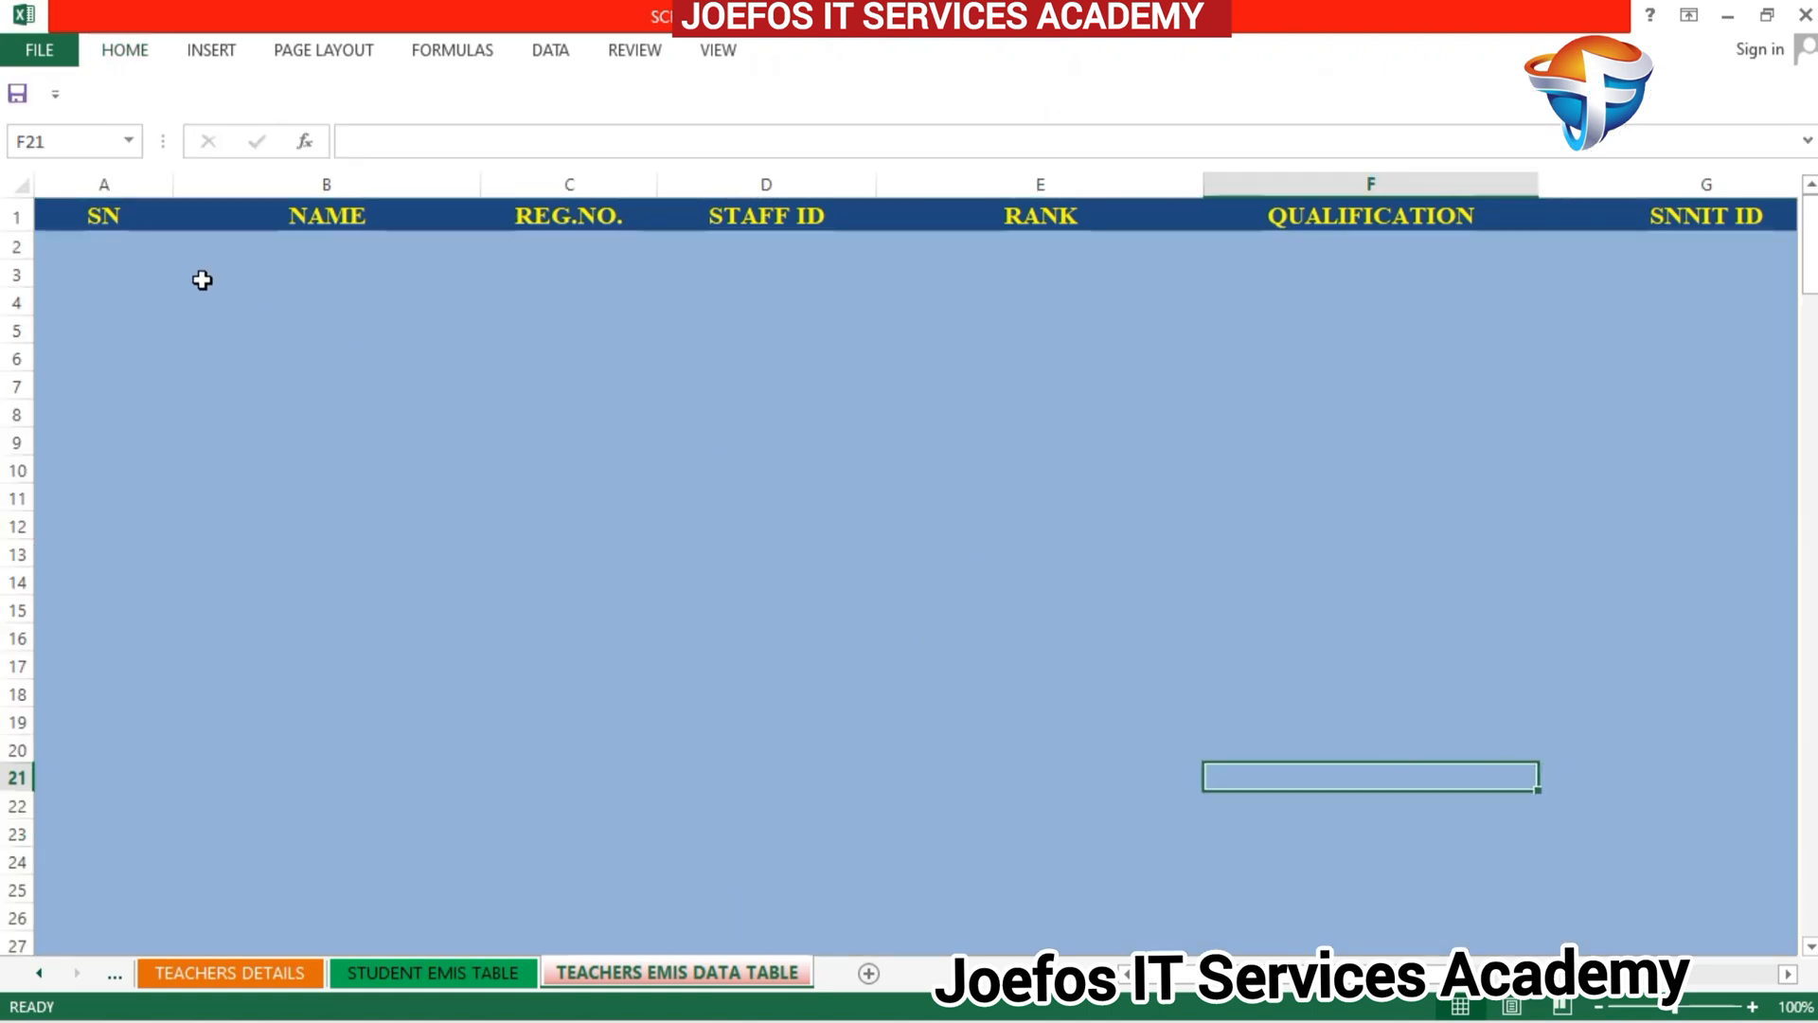
left_click(53, 237)
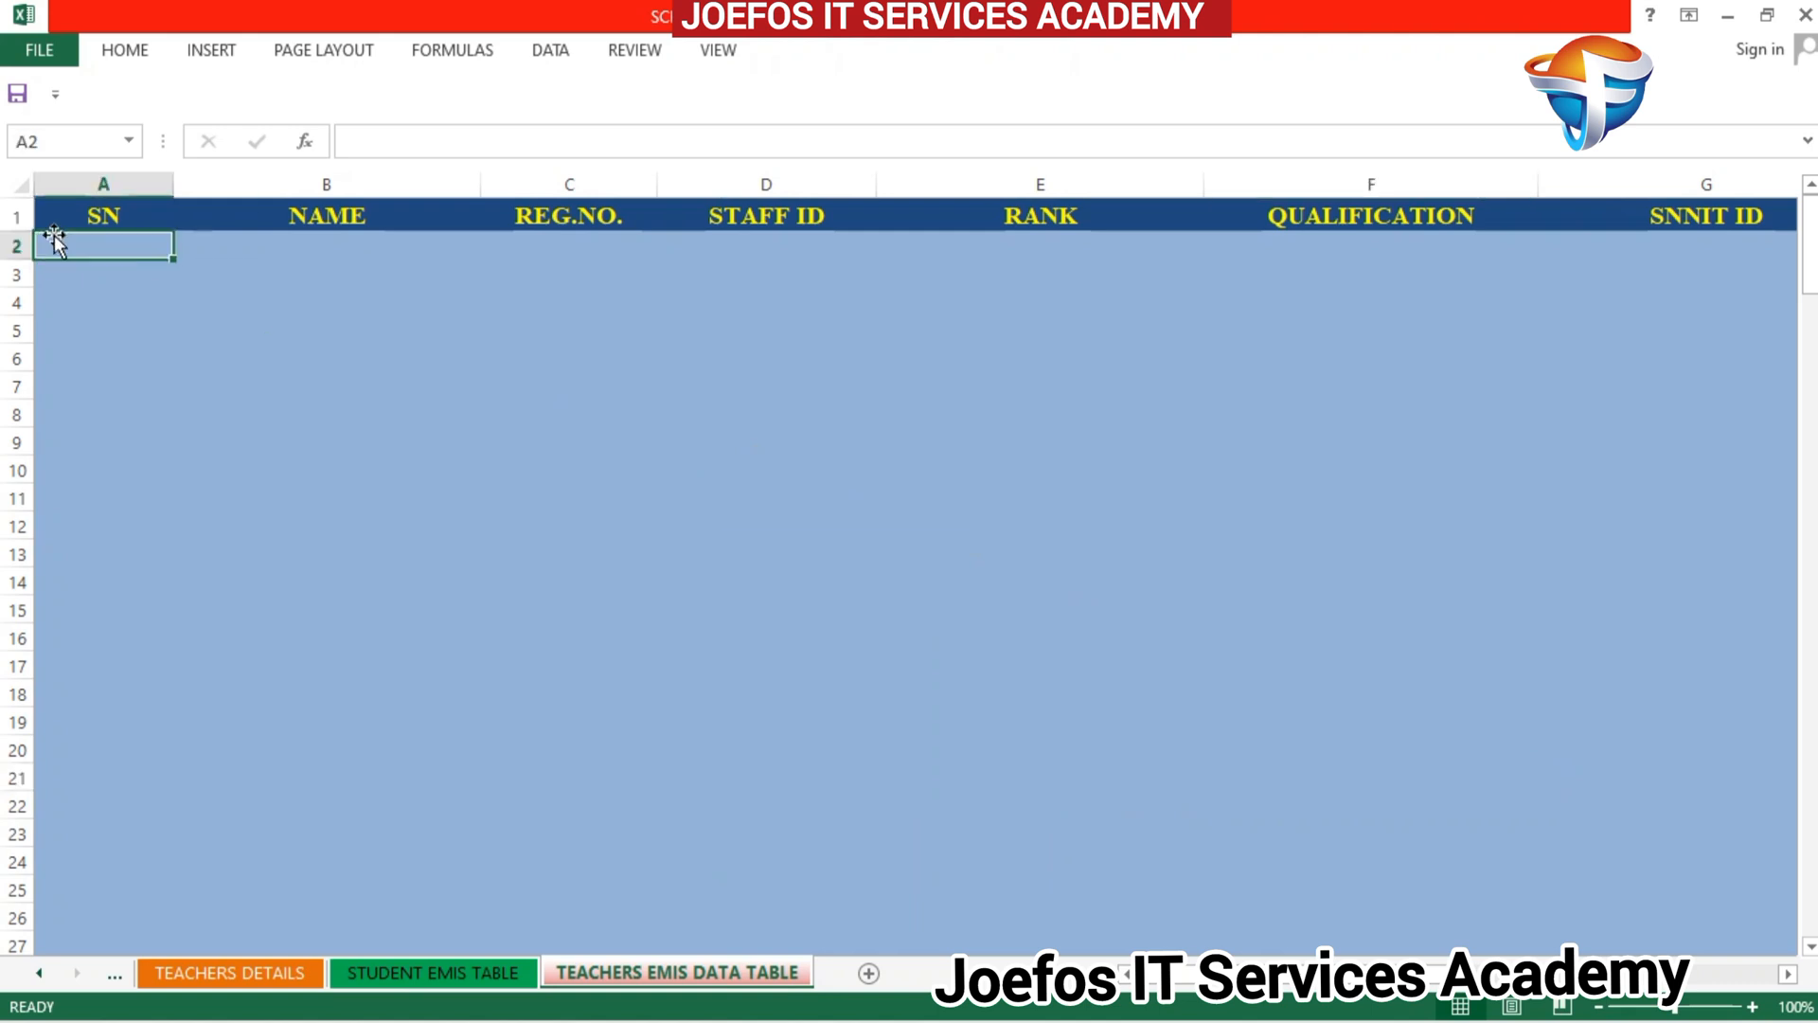
left_click_drag(53, 237, 589, 426)
left_click(143, 242)
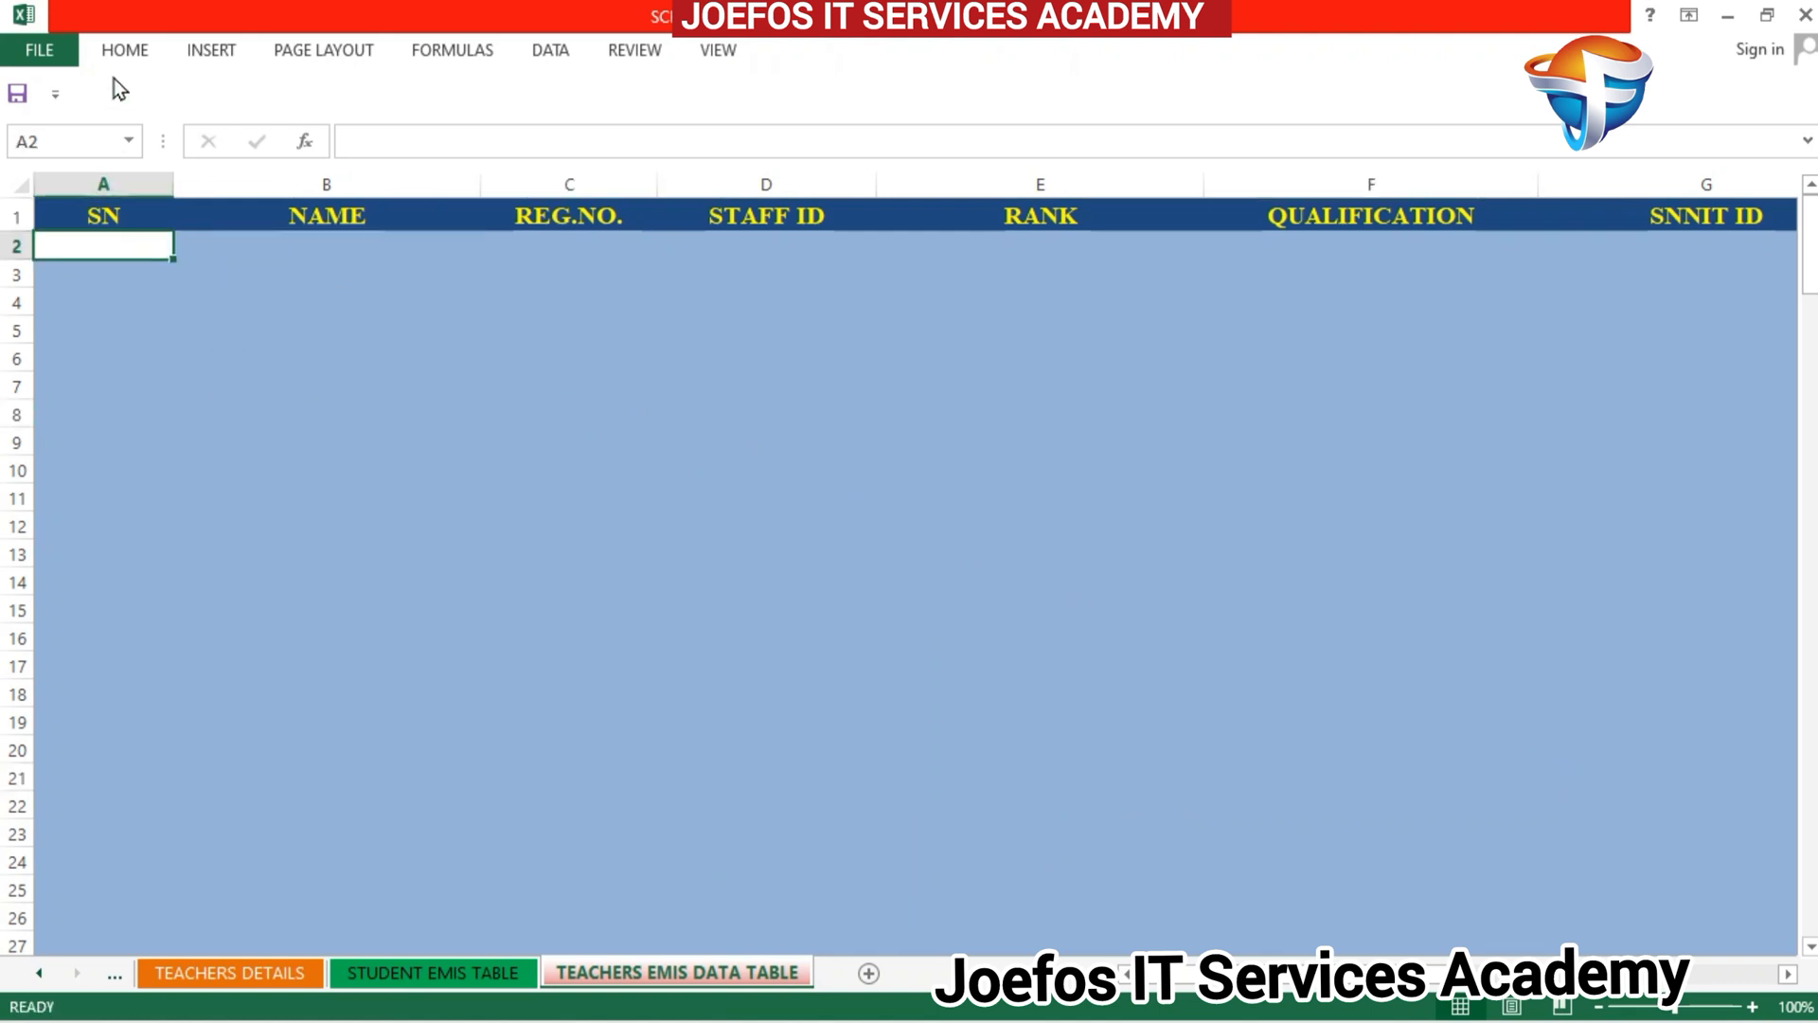
left_click(114, 50)
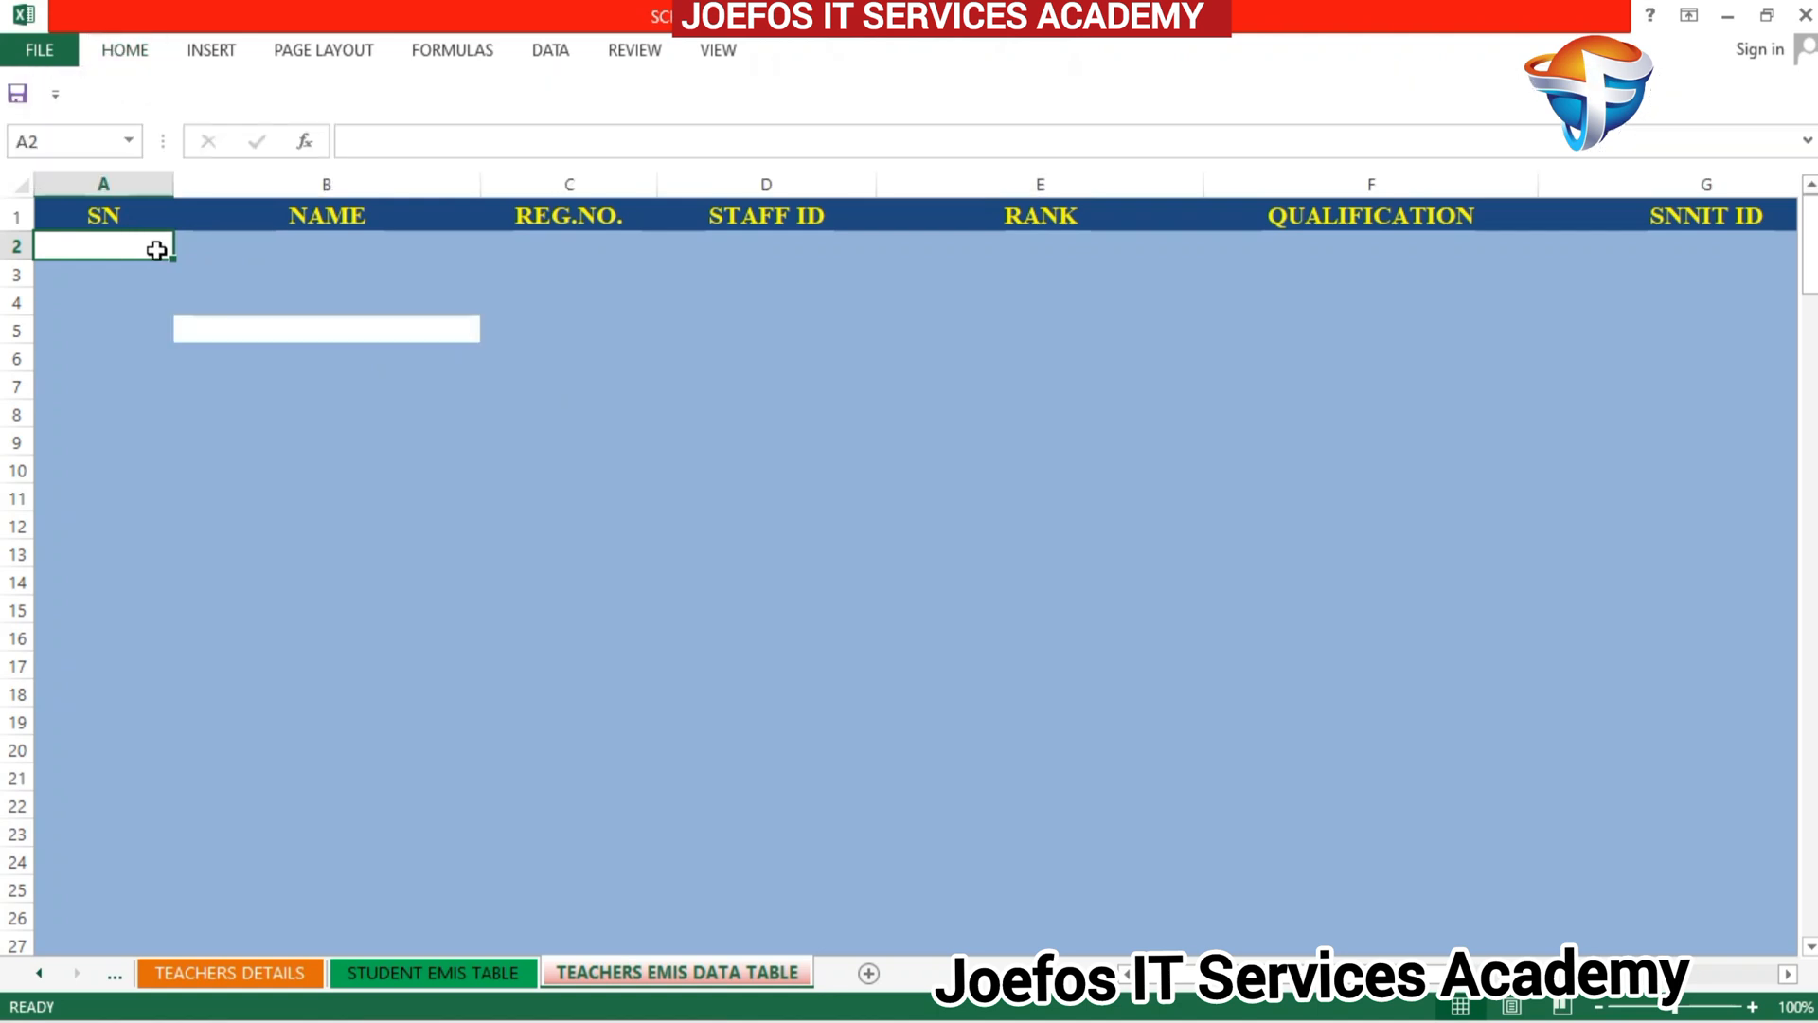
Step: Reselect the body cells A2 to J200 and format them in bold Times New Roman at size 12
left_click_drag(157, 250, 1607, 909)
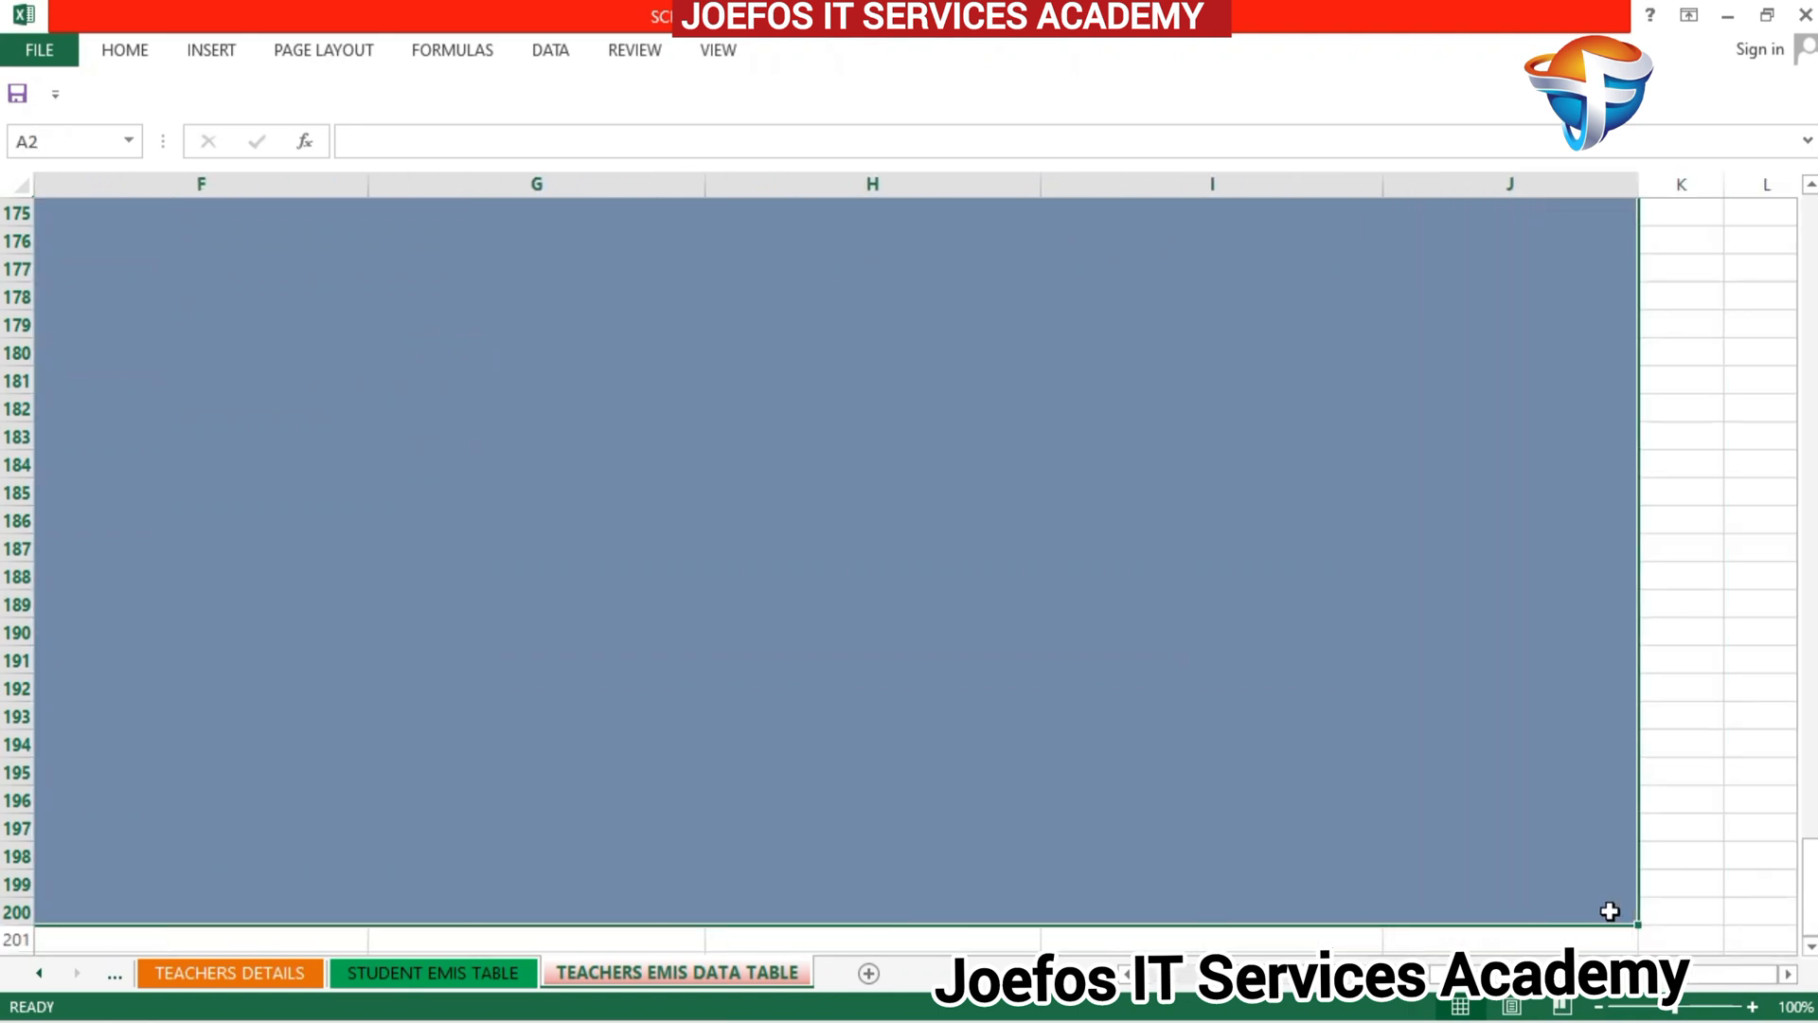
left_click(132, 52)
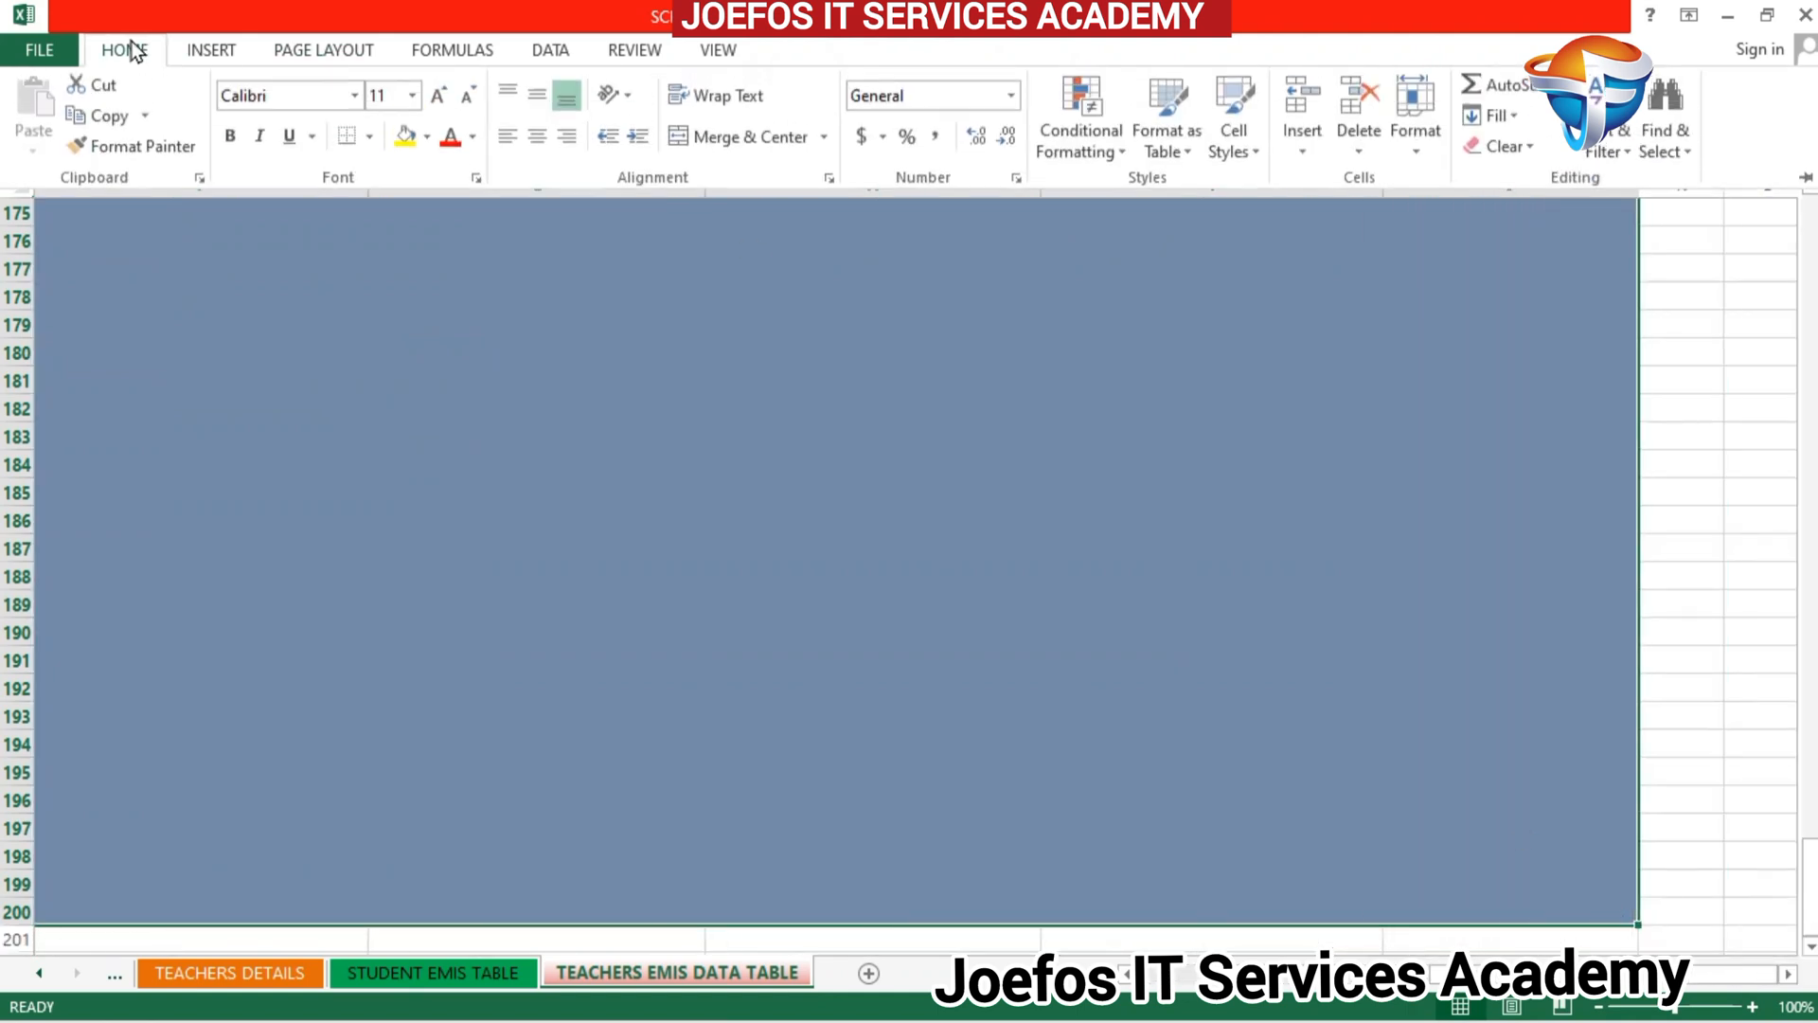
left_click(297, 92)
key("BackSpace")
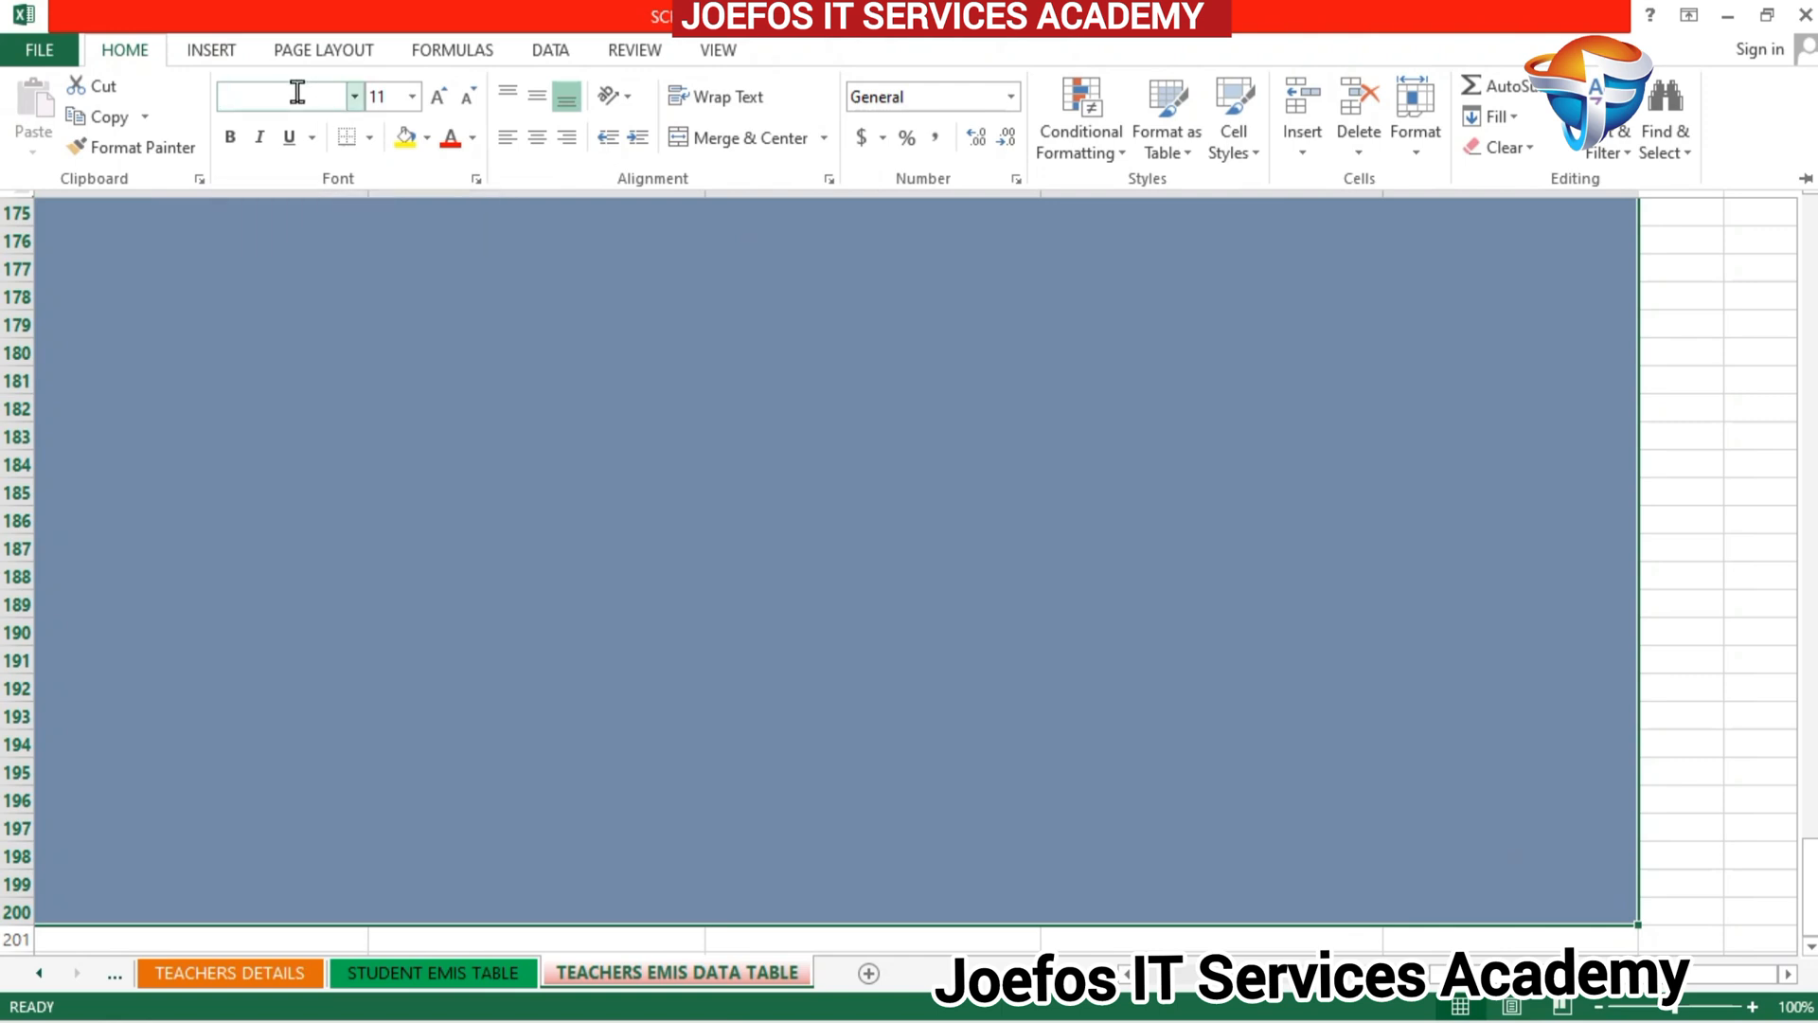
type("Times New Roma")
key("Return")
left_click(133, 51)
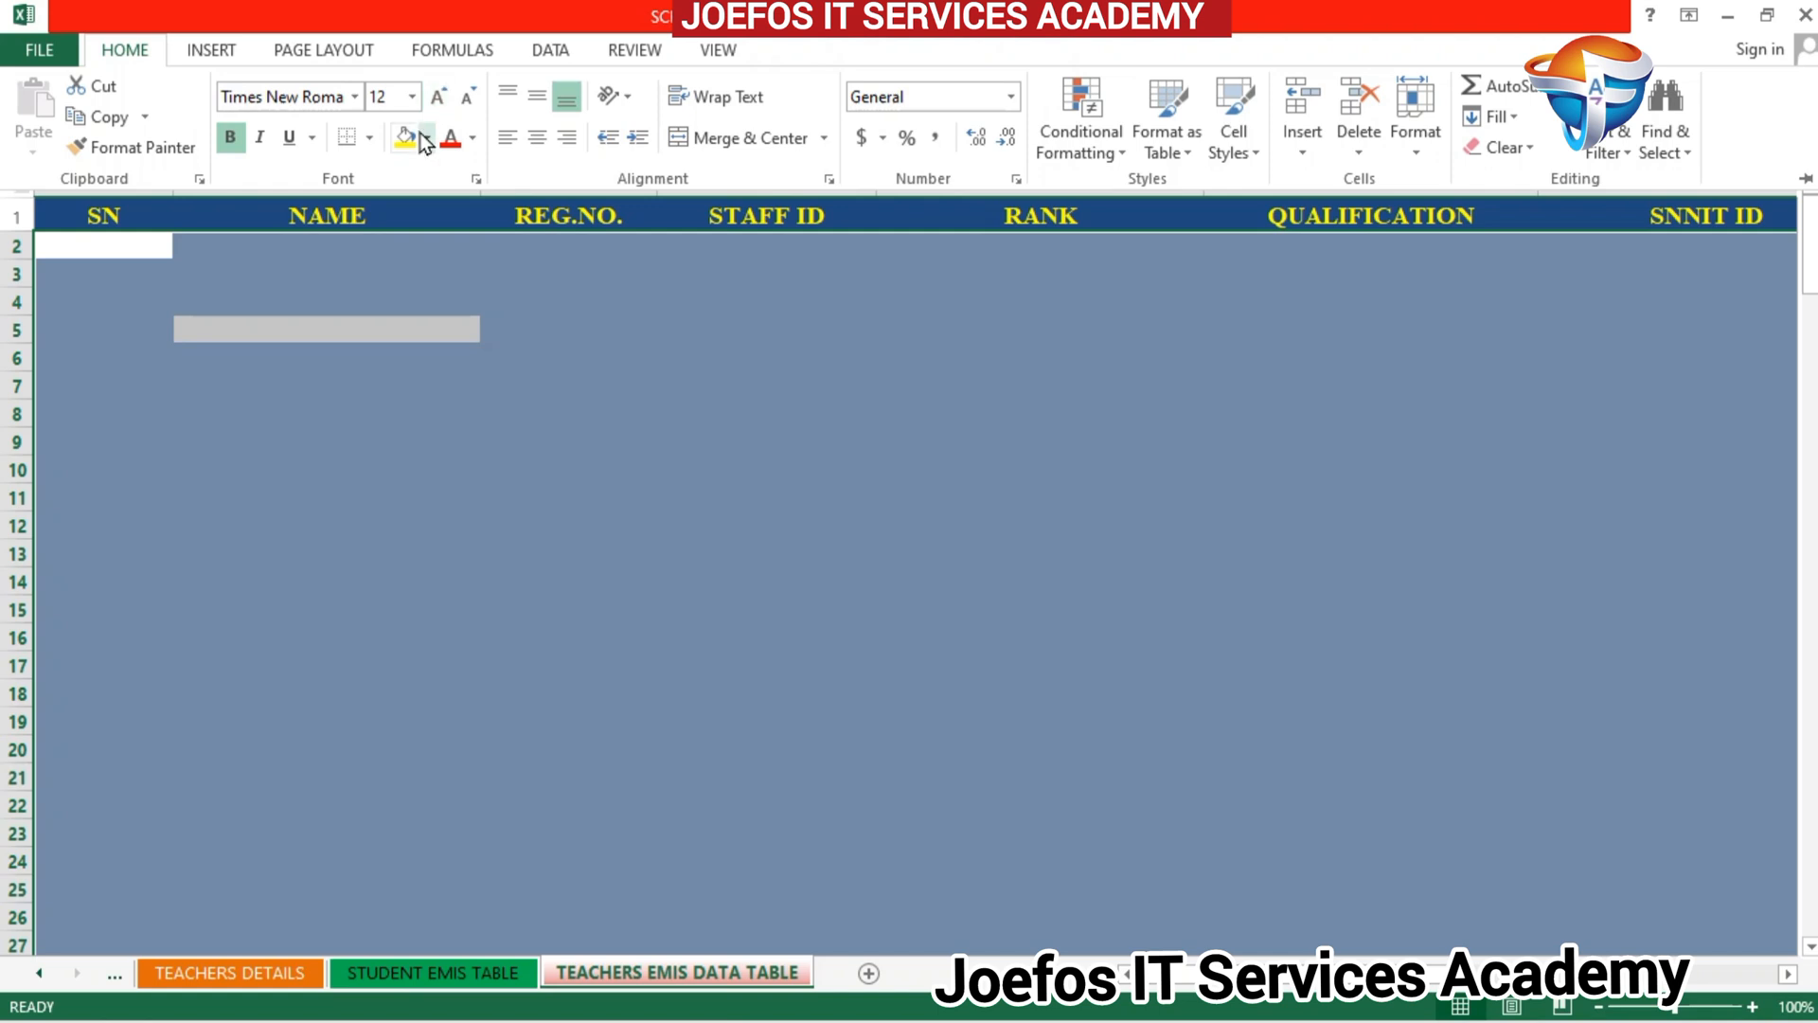
Step: Apply all borders to the body cells A2 to J200 and check the range out to column J
left_click(368, 138)
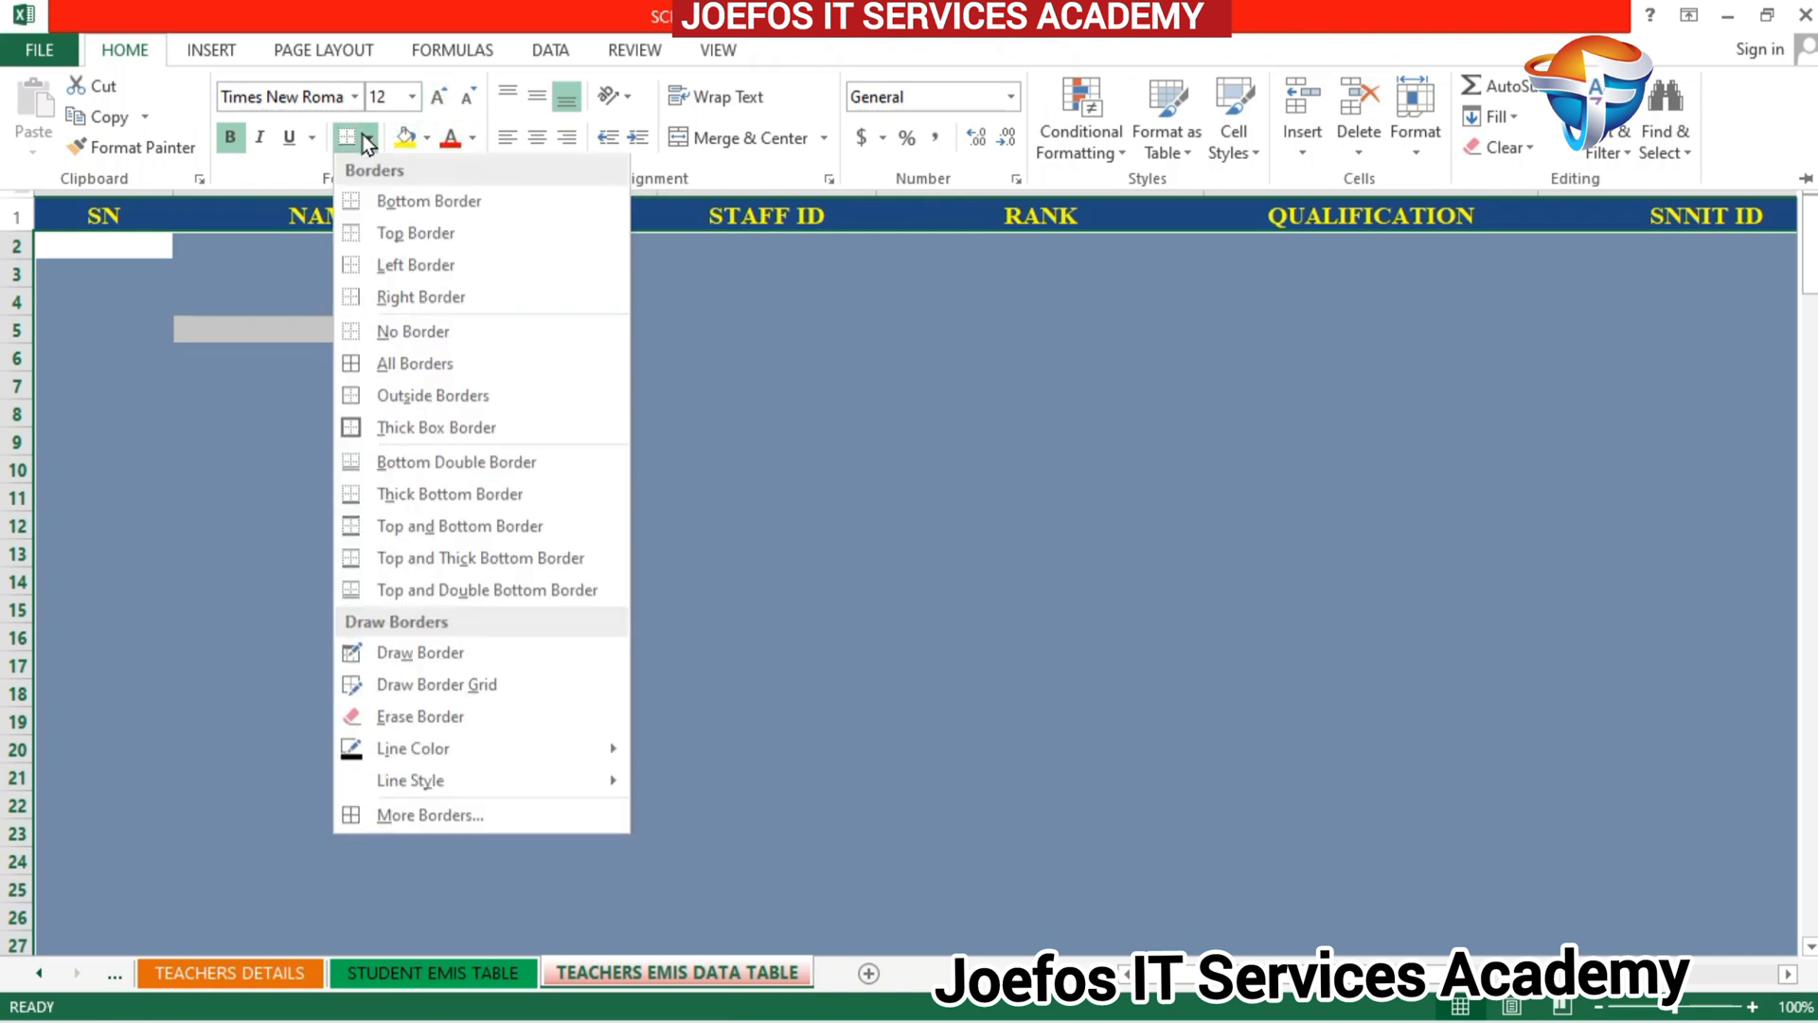
left_click(374, 366)
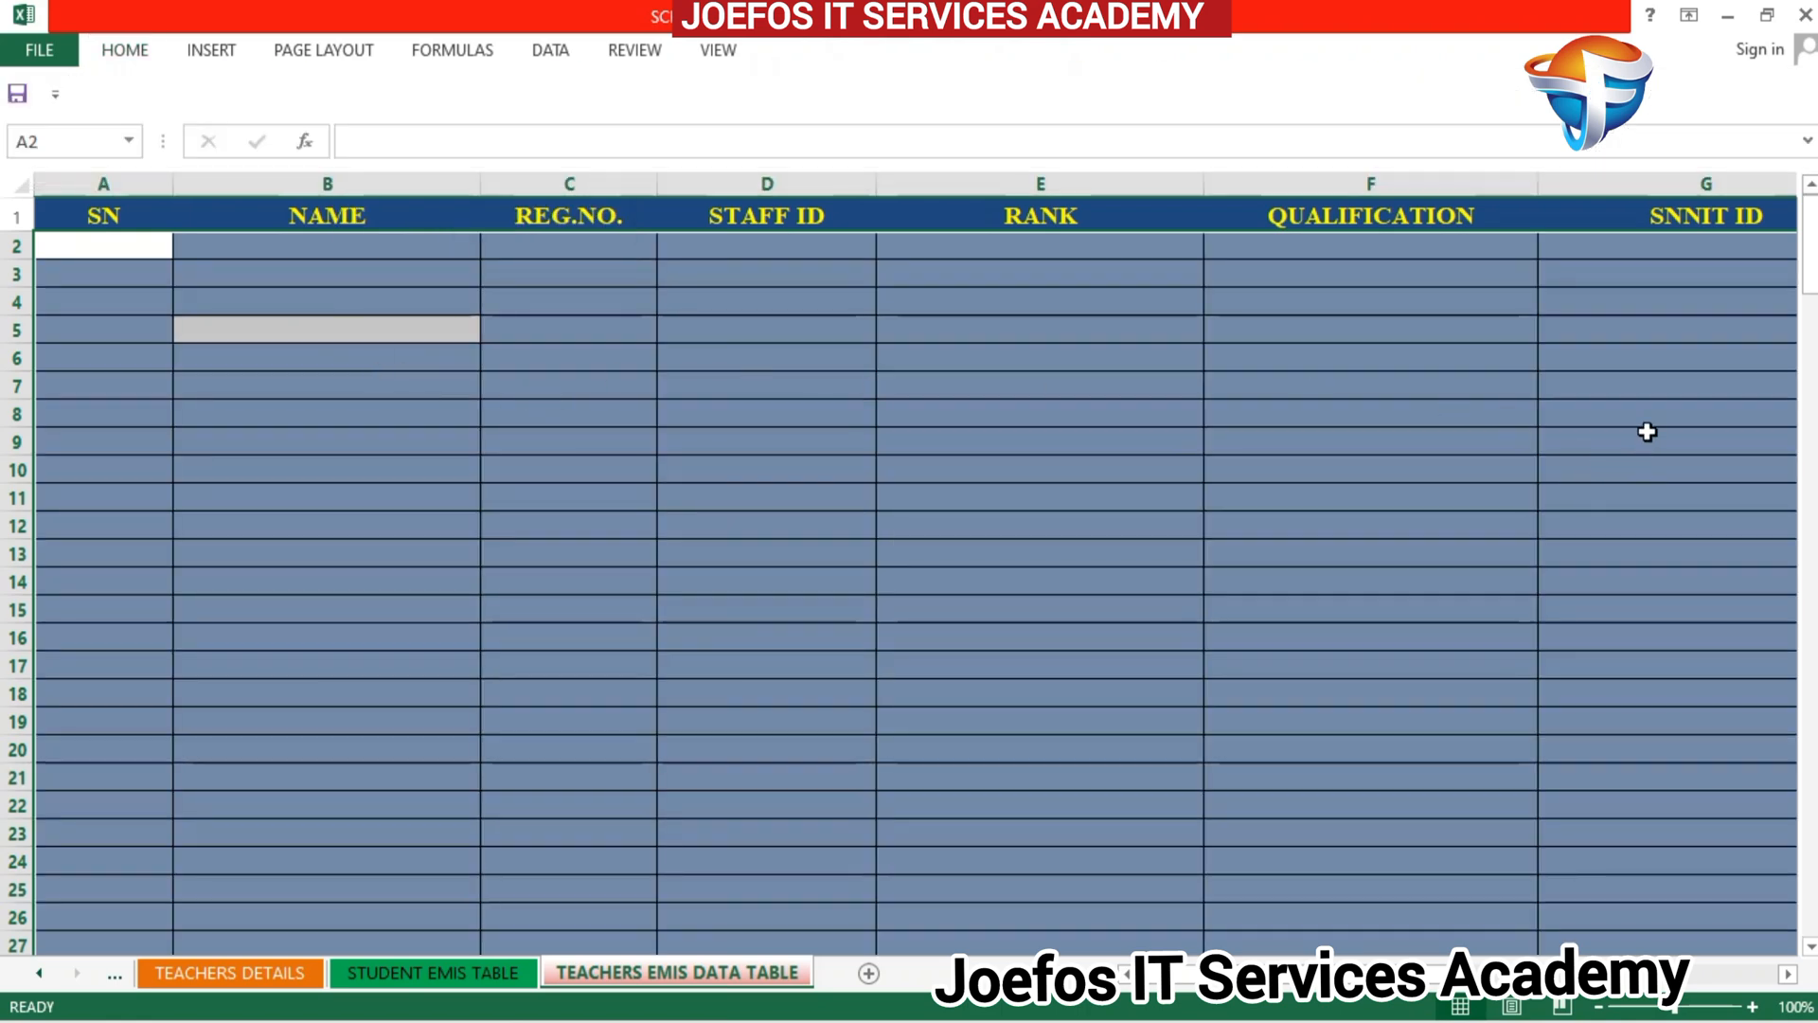
scroll(1587, 320, "down", 18)
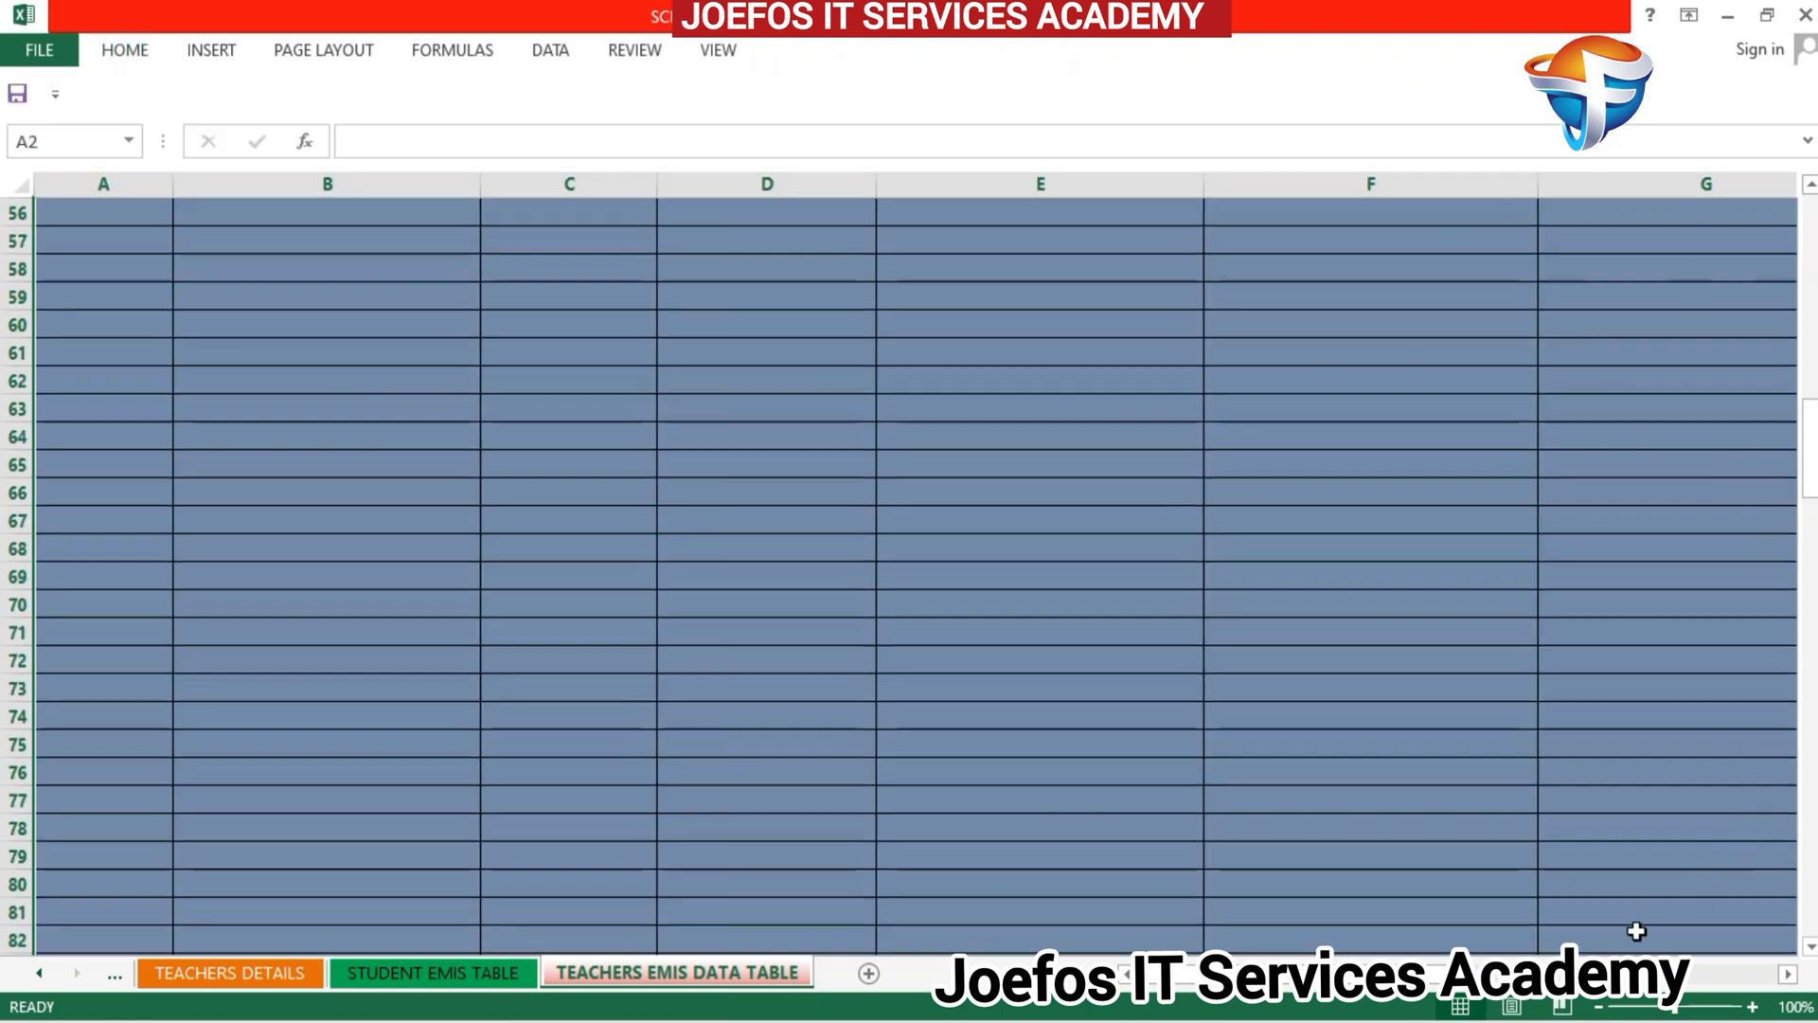
left_click_drag(1435, 977, 1753, 983)
left_click(1652, 742)
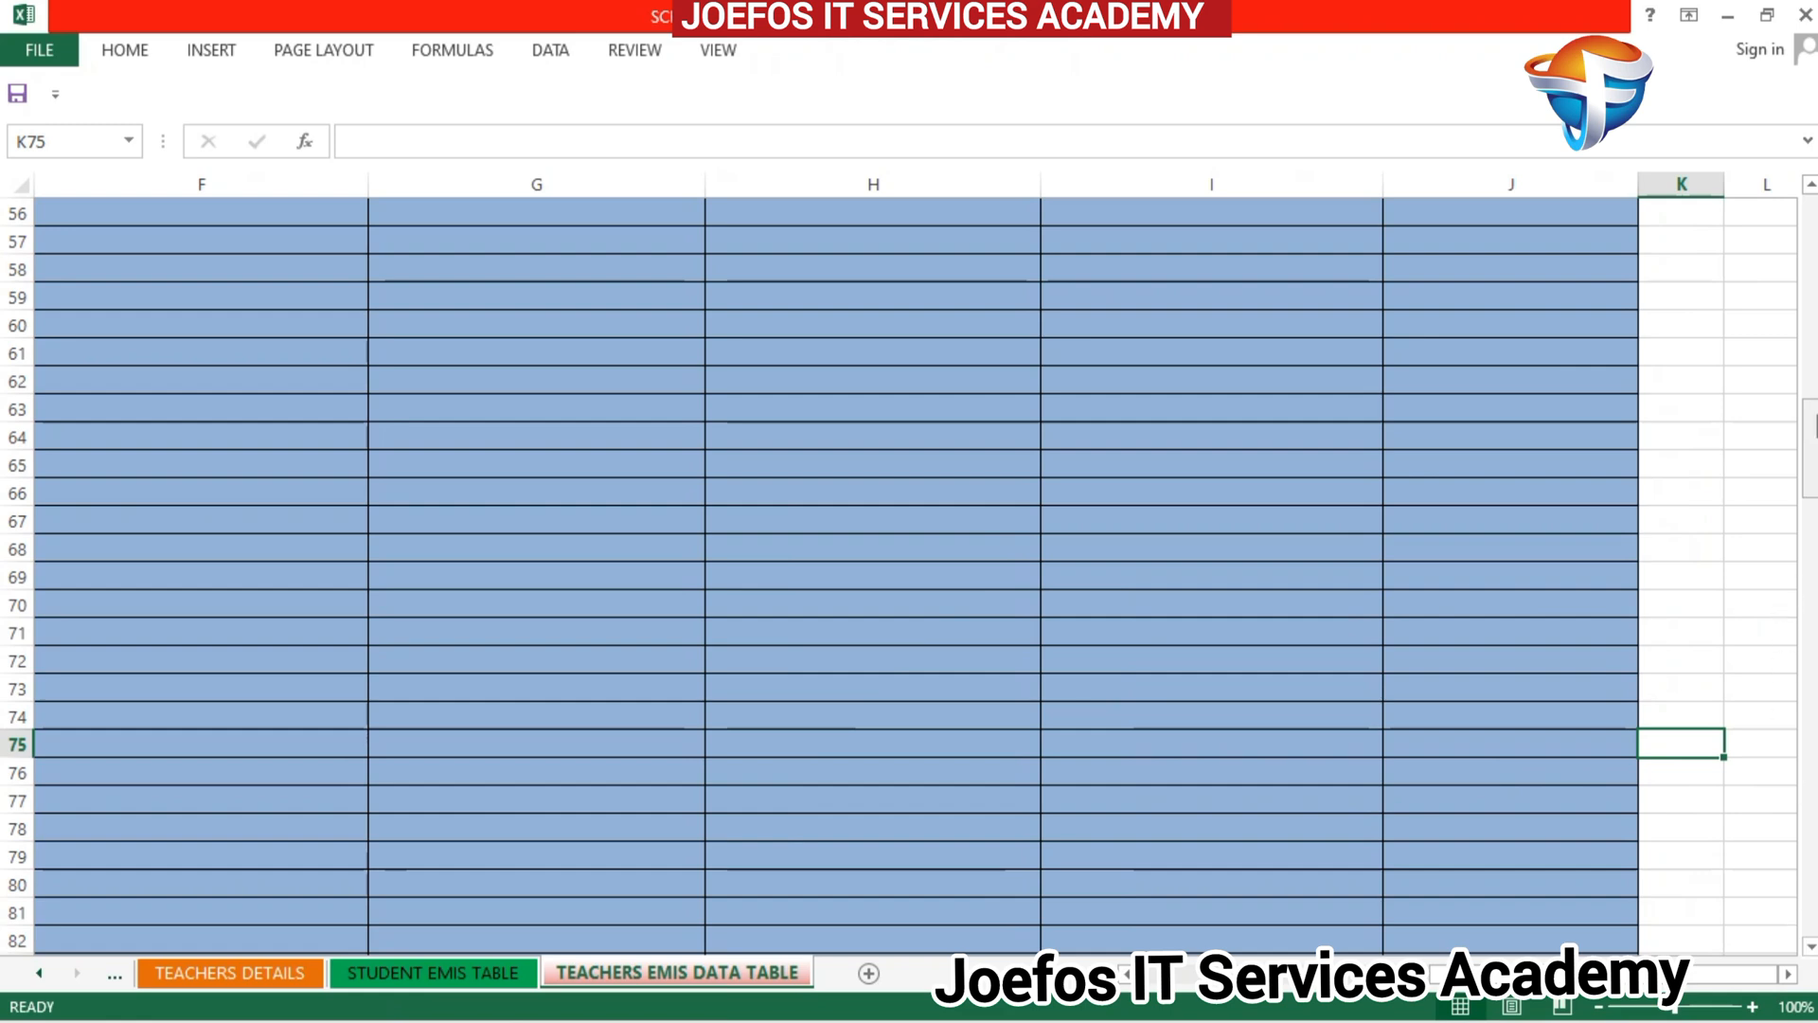
Step: Enter the summary headings MALE, FEMALE and TOTAL in cells N1, O1 and P1
left_click_drag(1809, 431, 1807, 220)
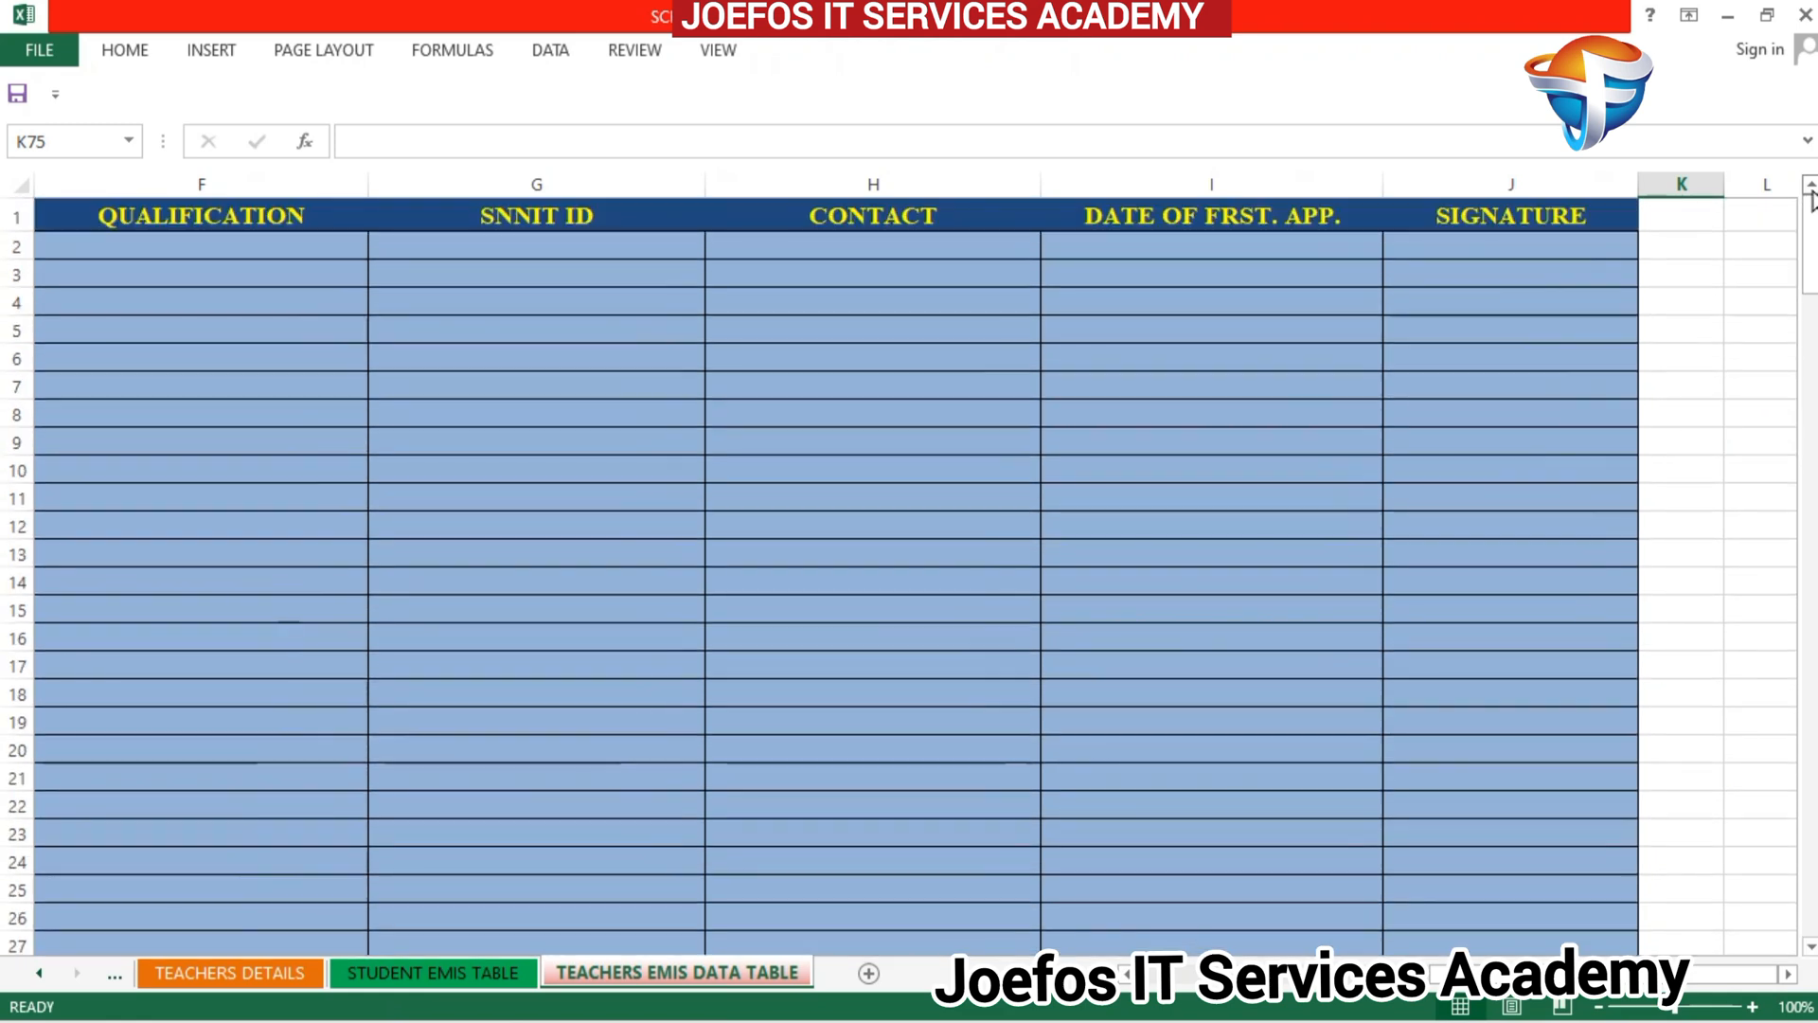
left_click(1789, 974)
left_click(1788, 975)
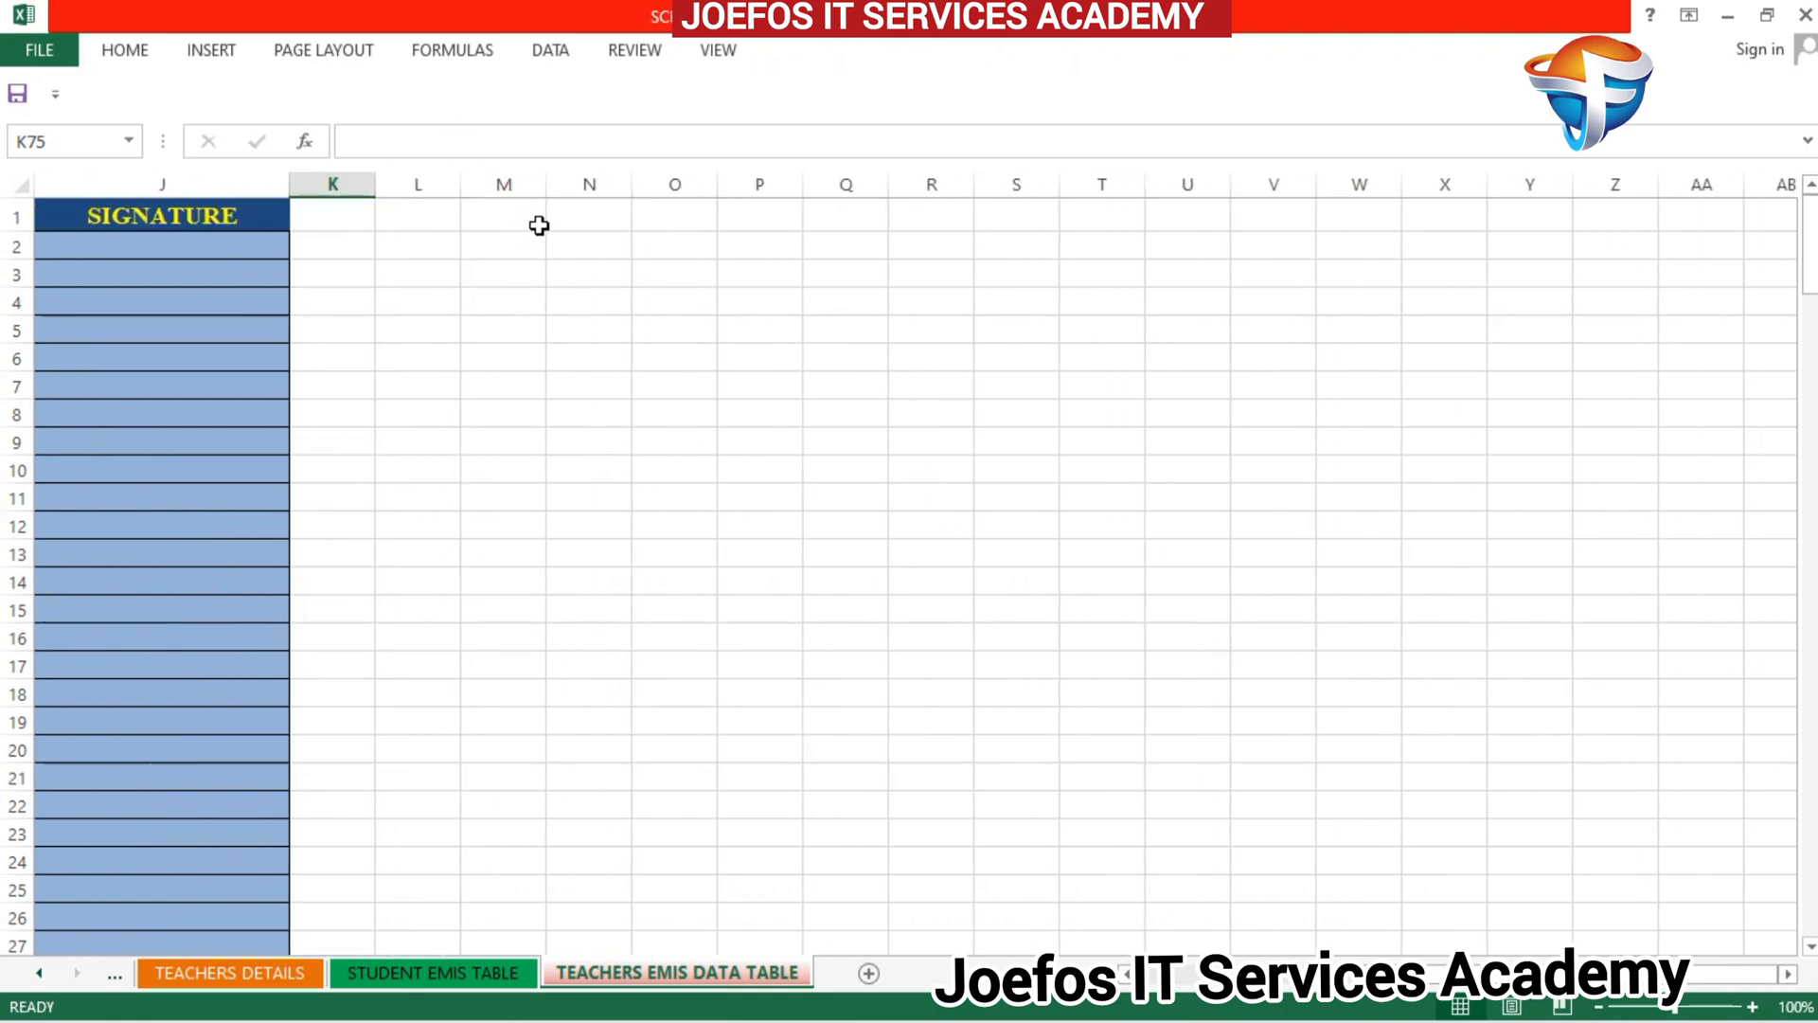
left_click(594, 215)
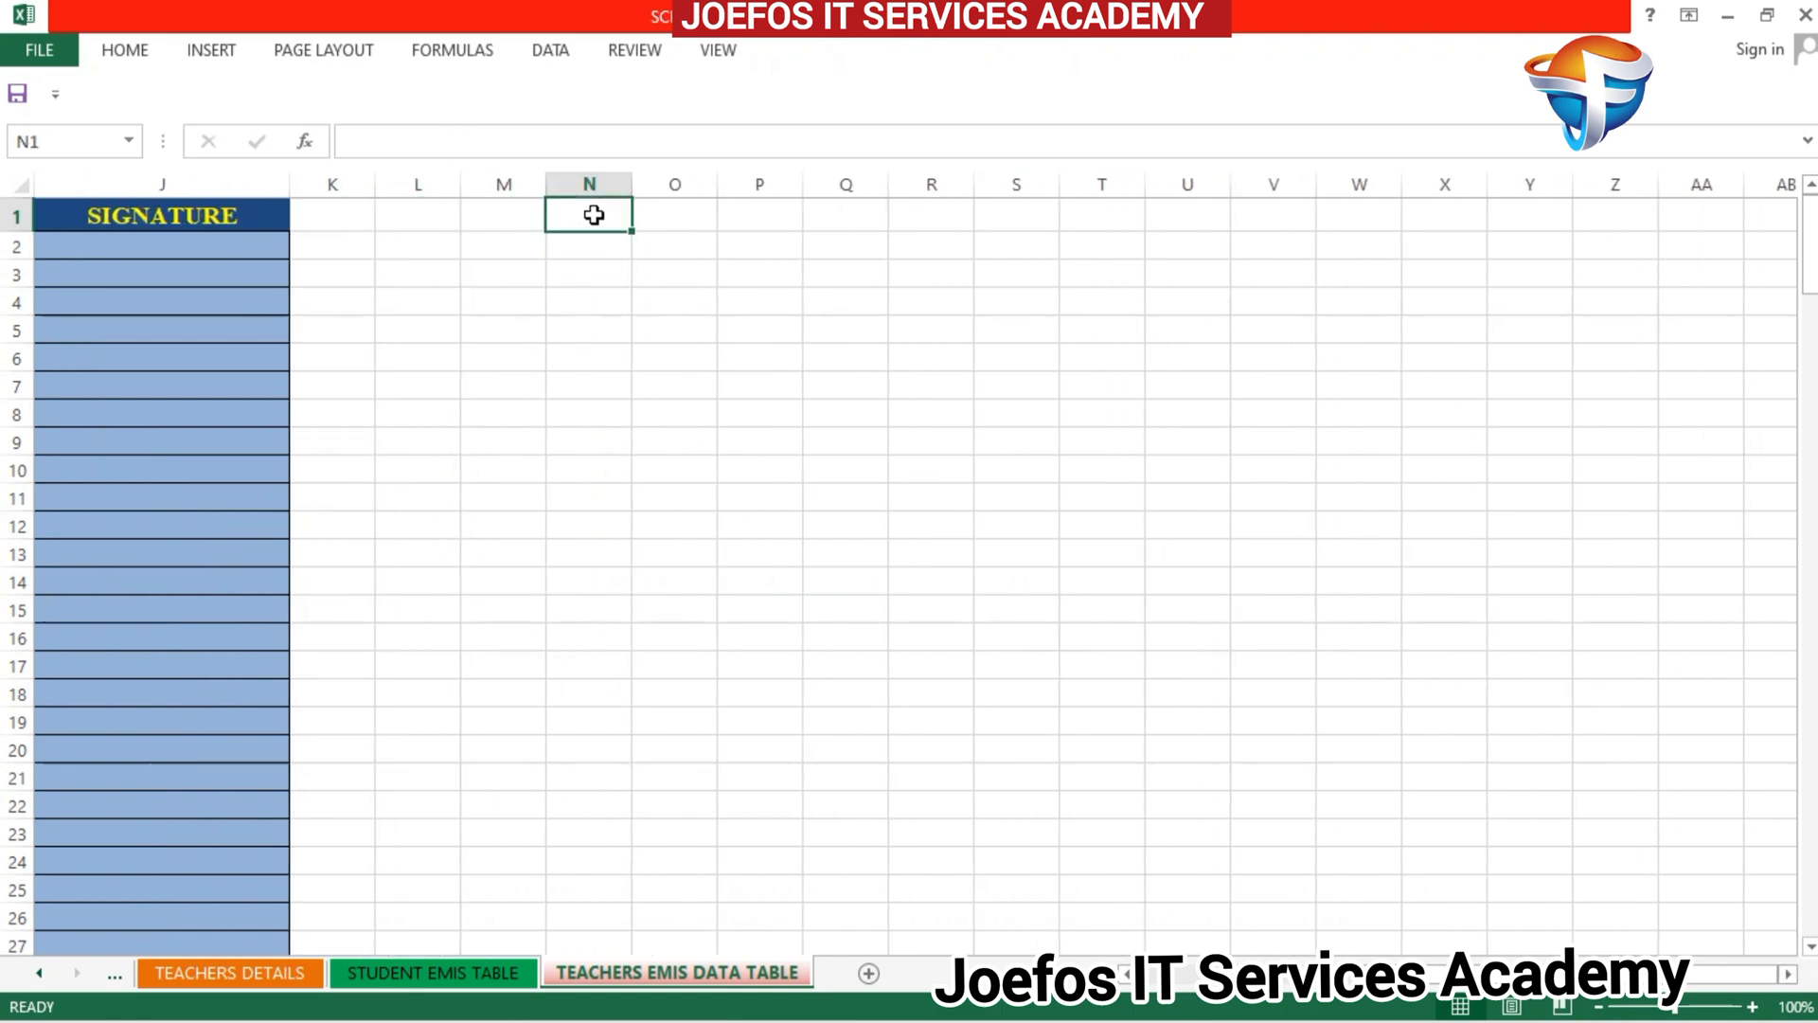
type("MALE")
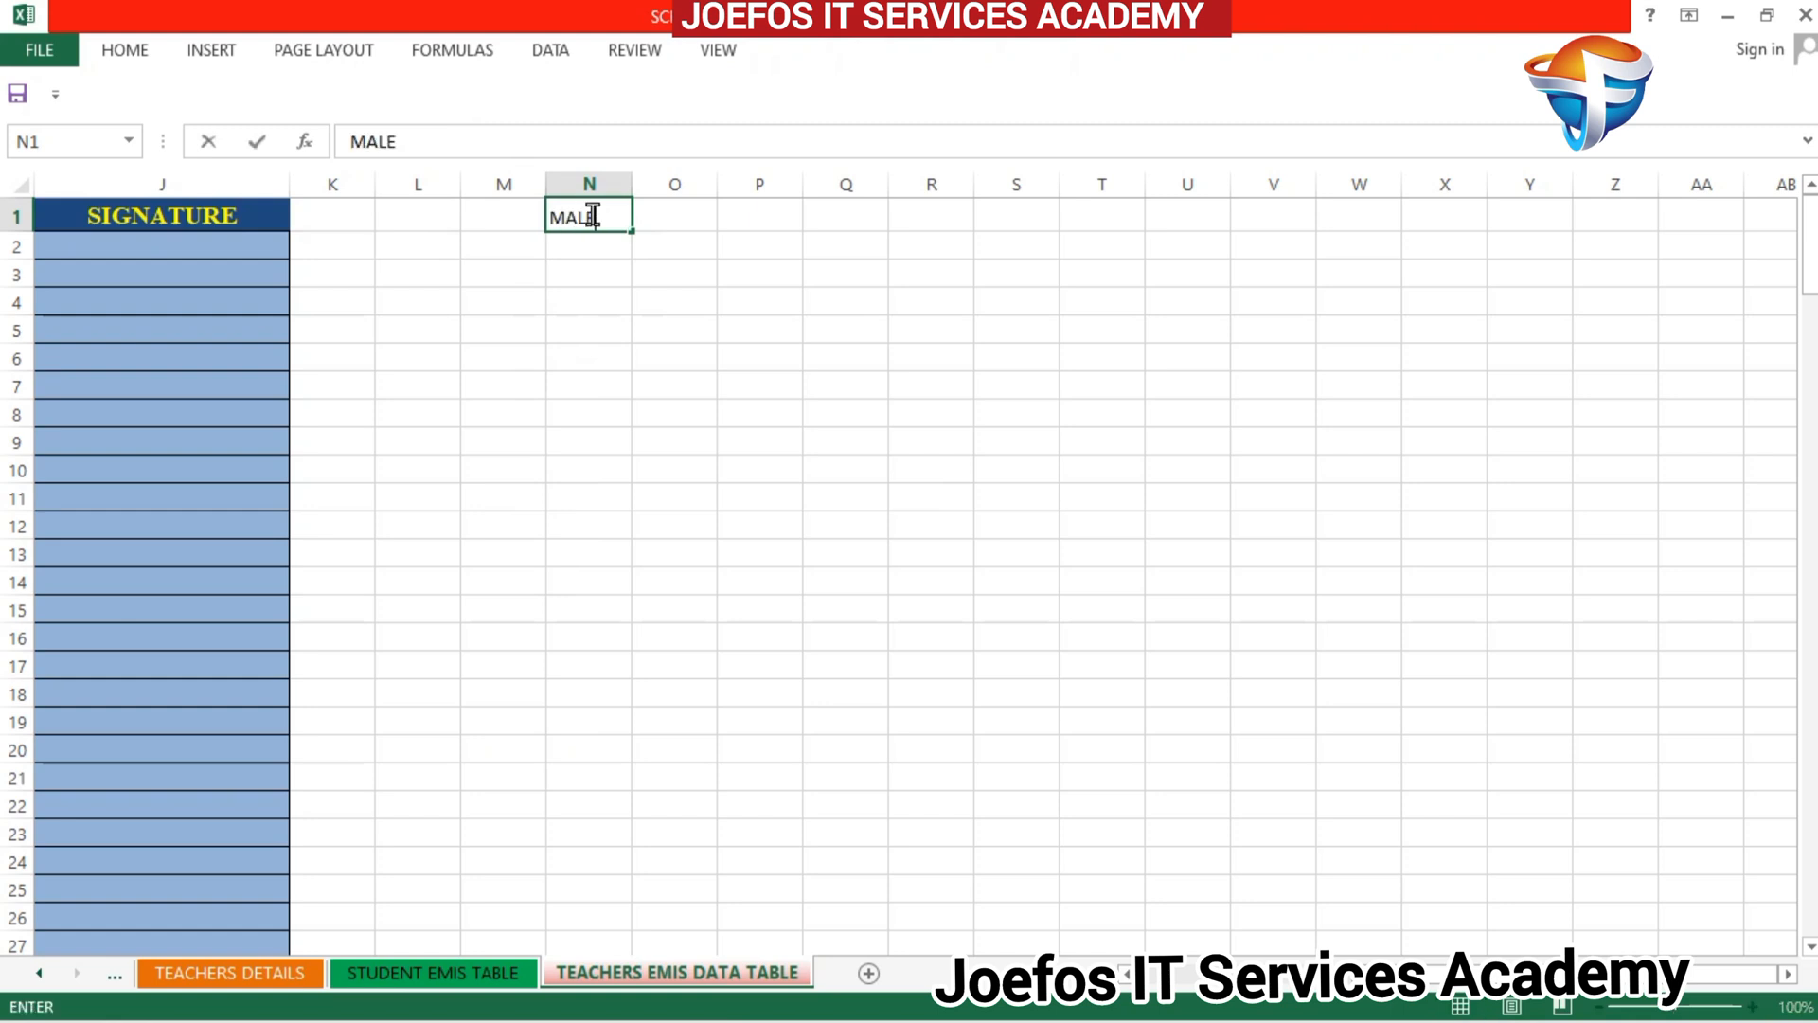
left_click(663, 215)
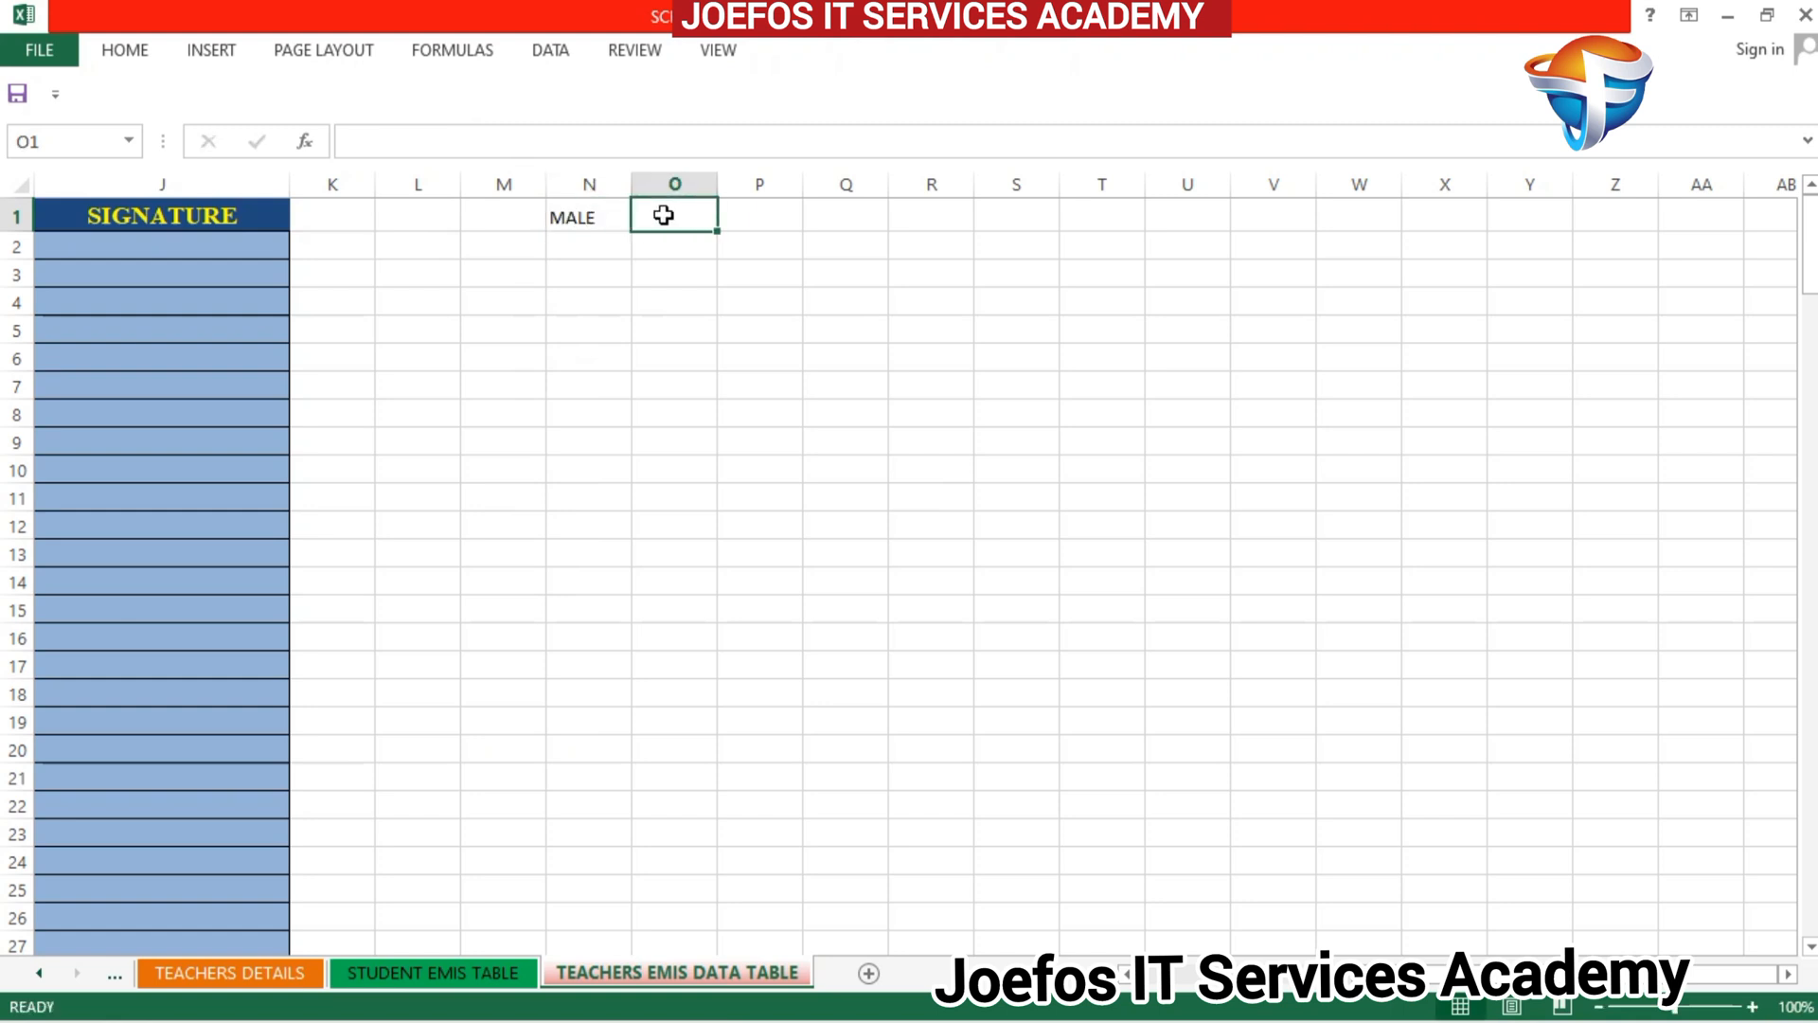
type("FEMALE")
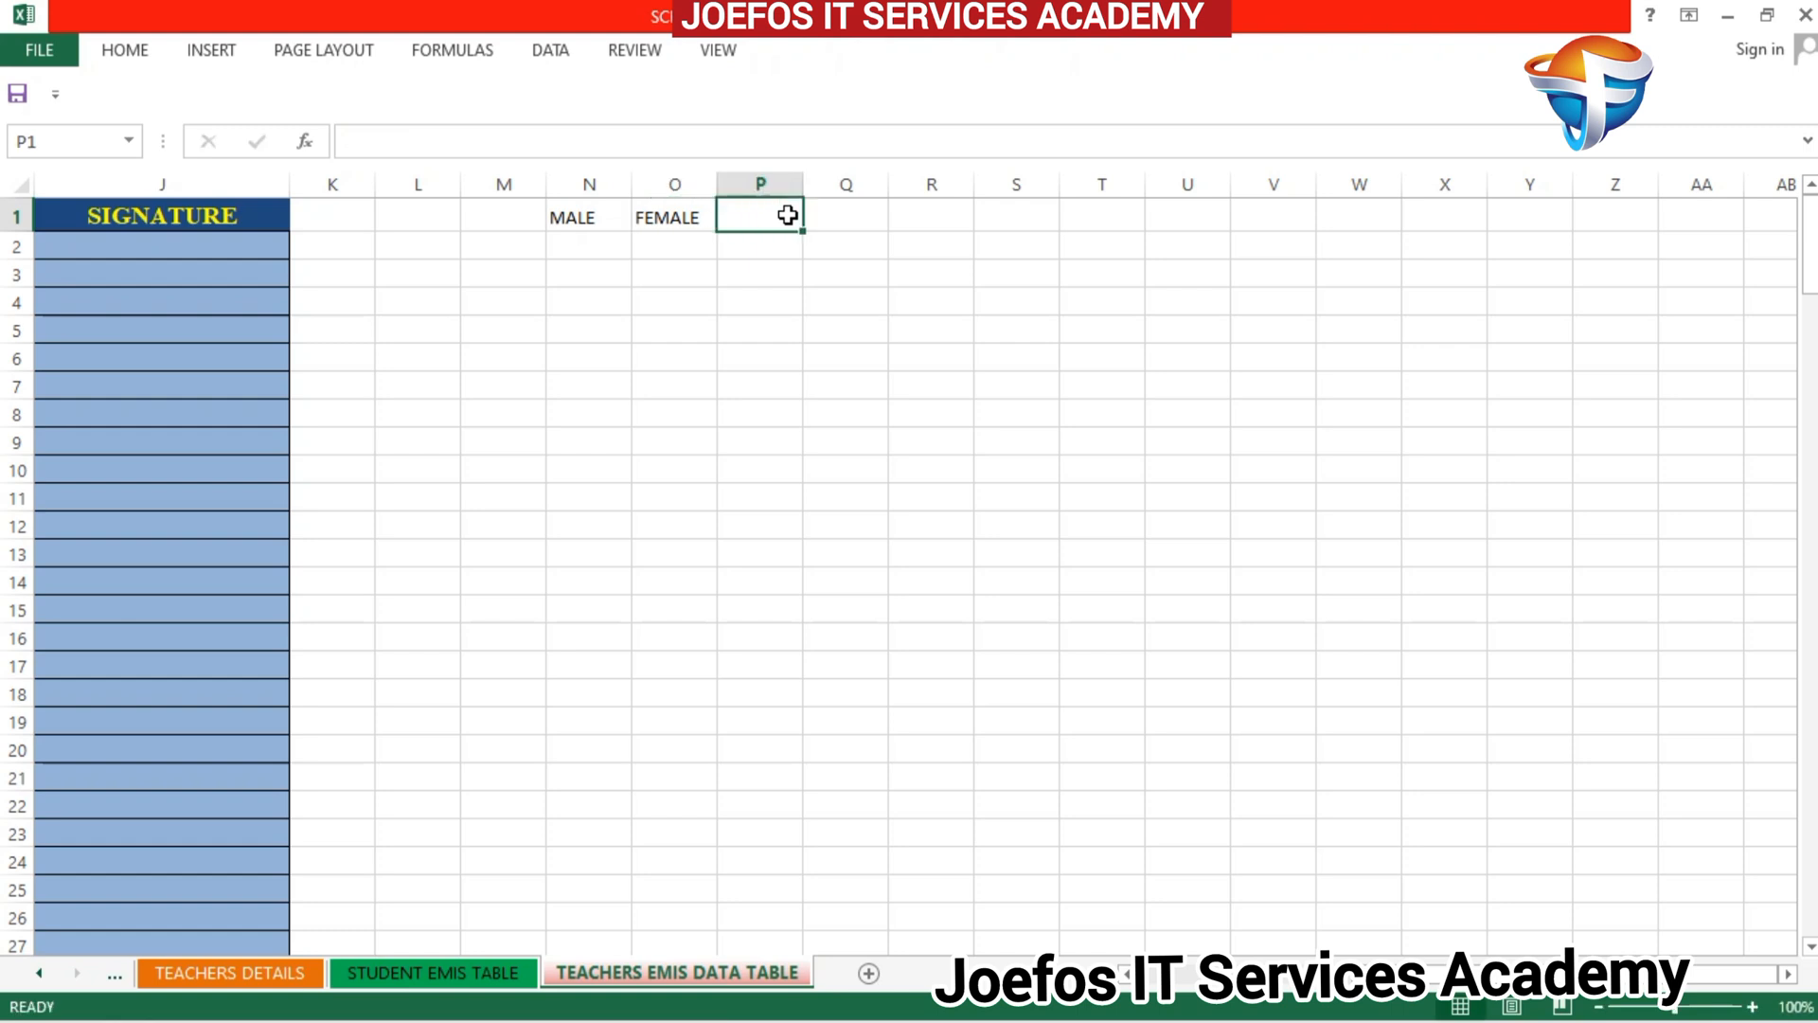
type("TOTAL")
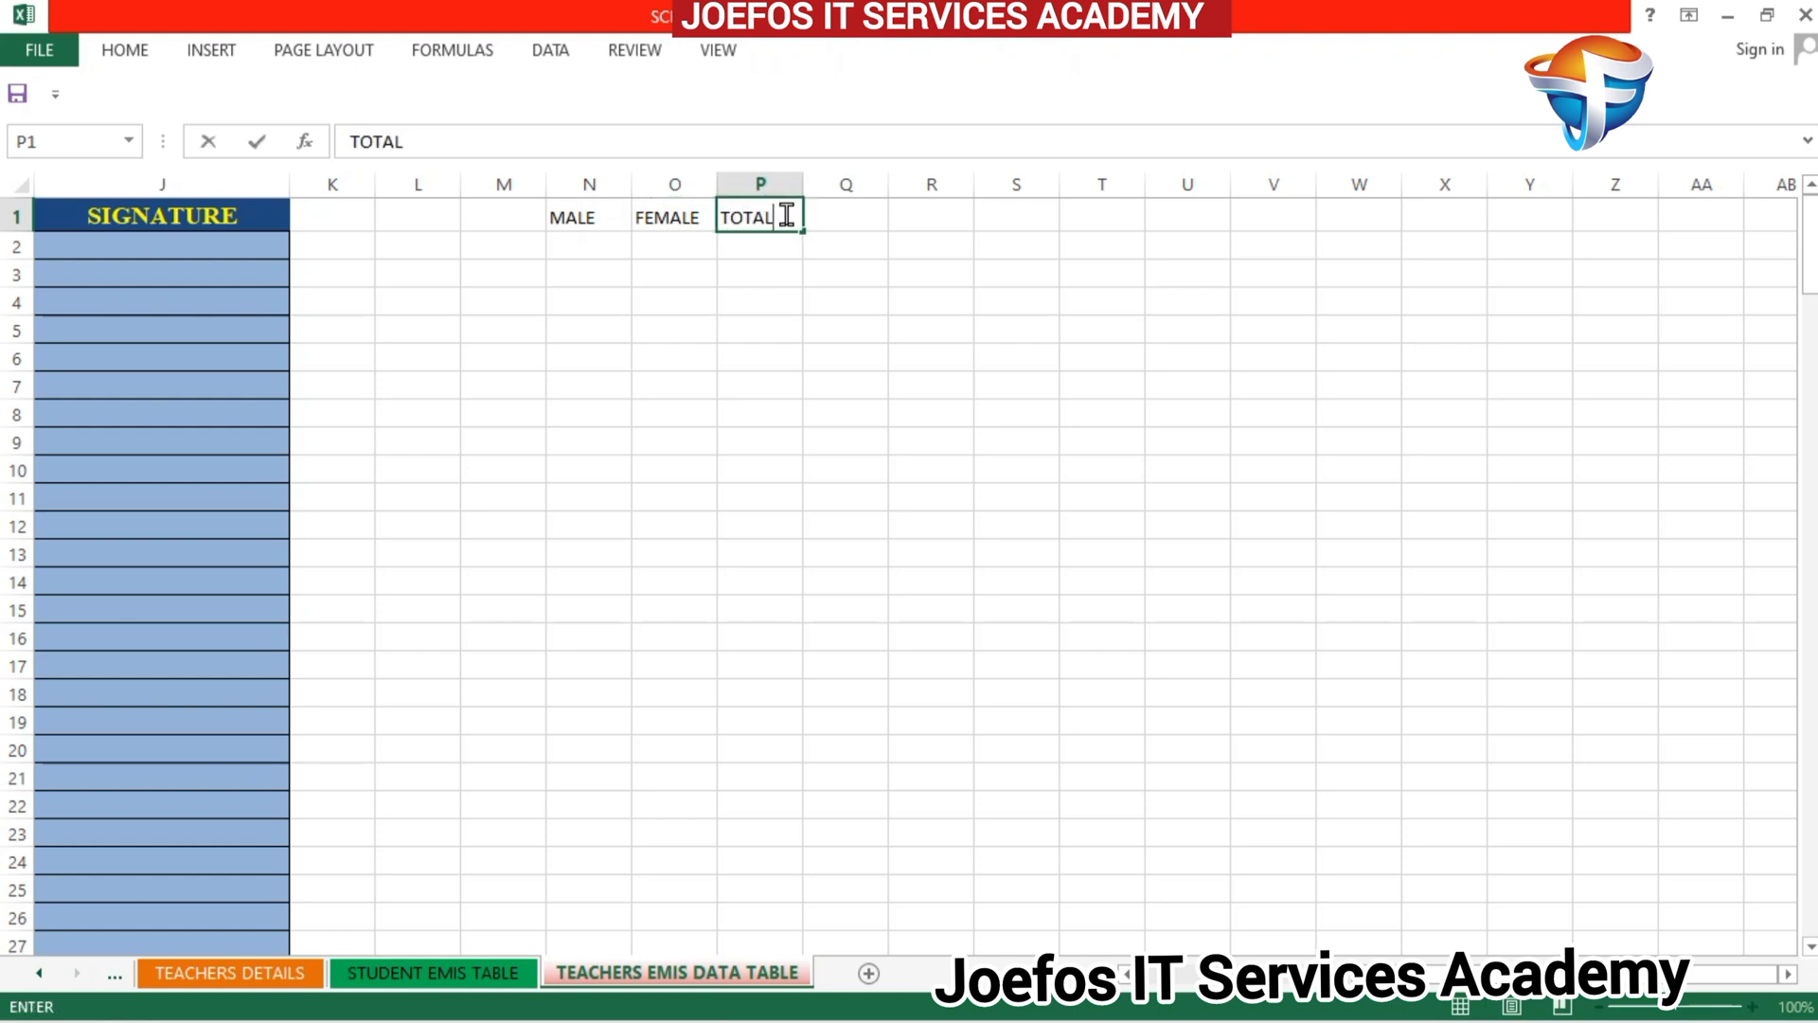
left_click(542, 208)
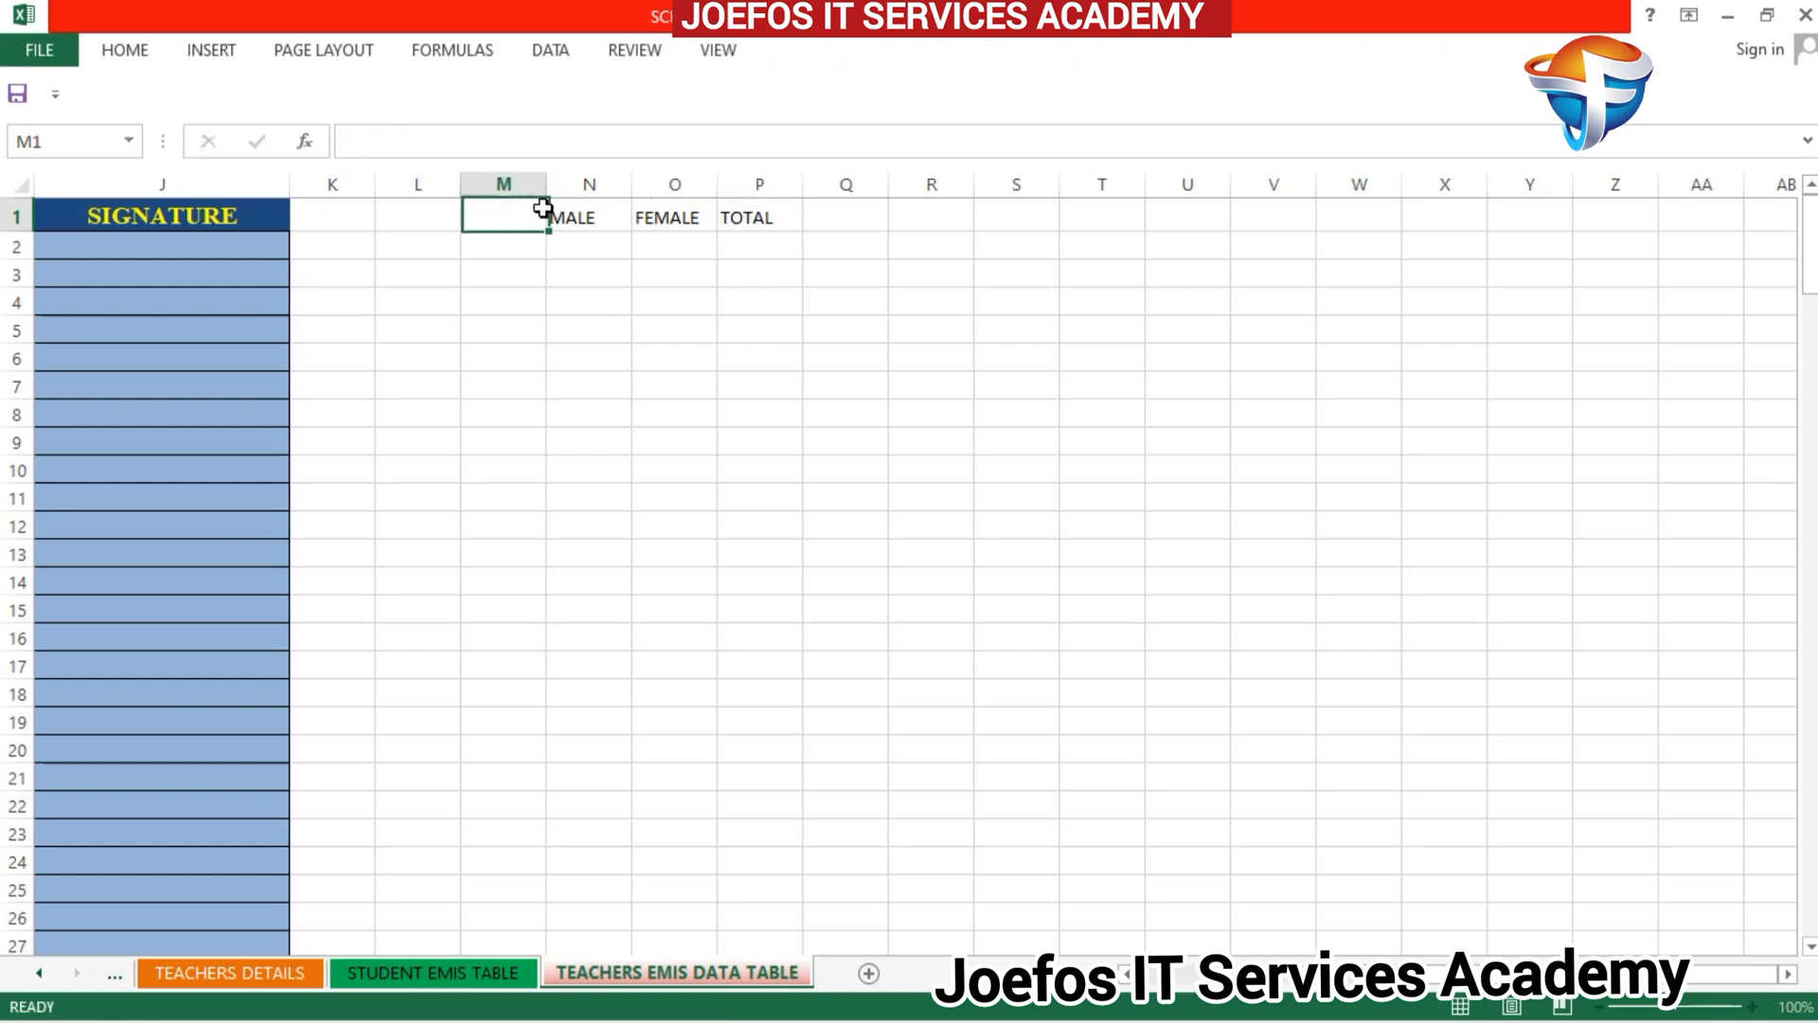
Step: Set the font of the summary headings in N1 to P1 to Times New Roman
left_click_drag(560, 208, 755, 215)
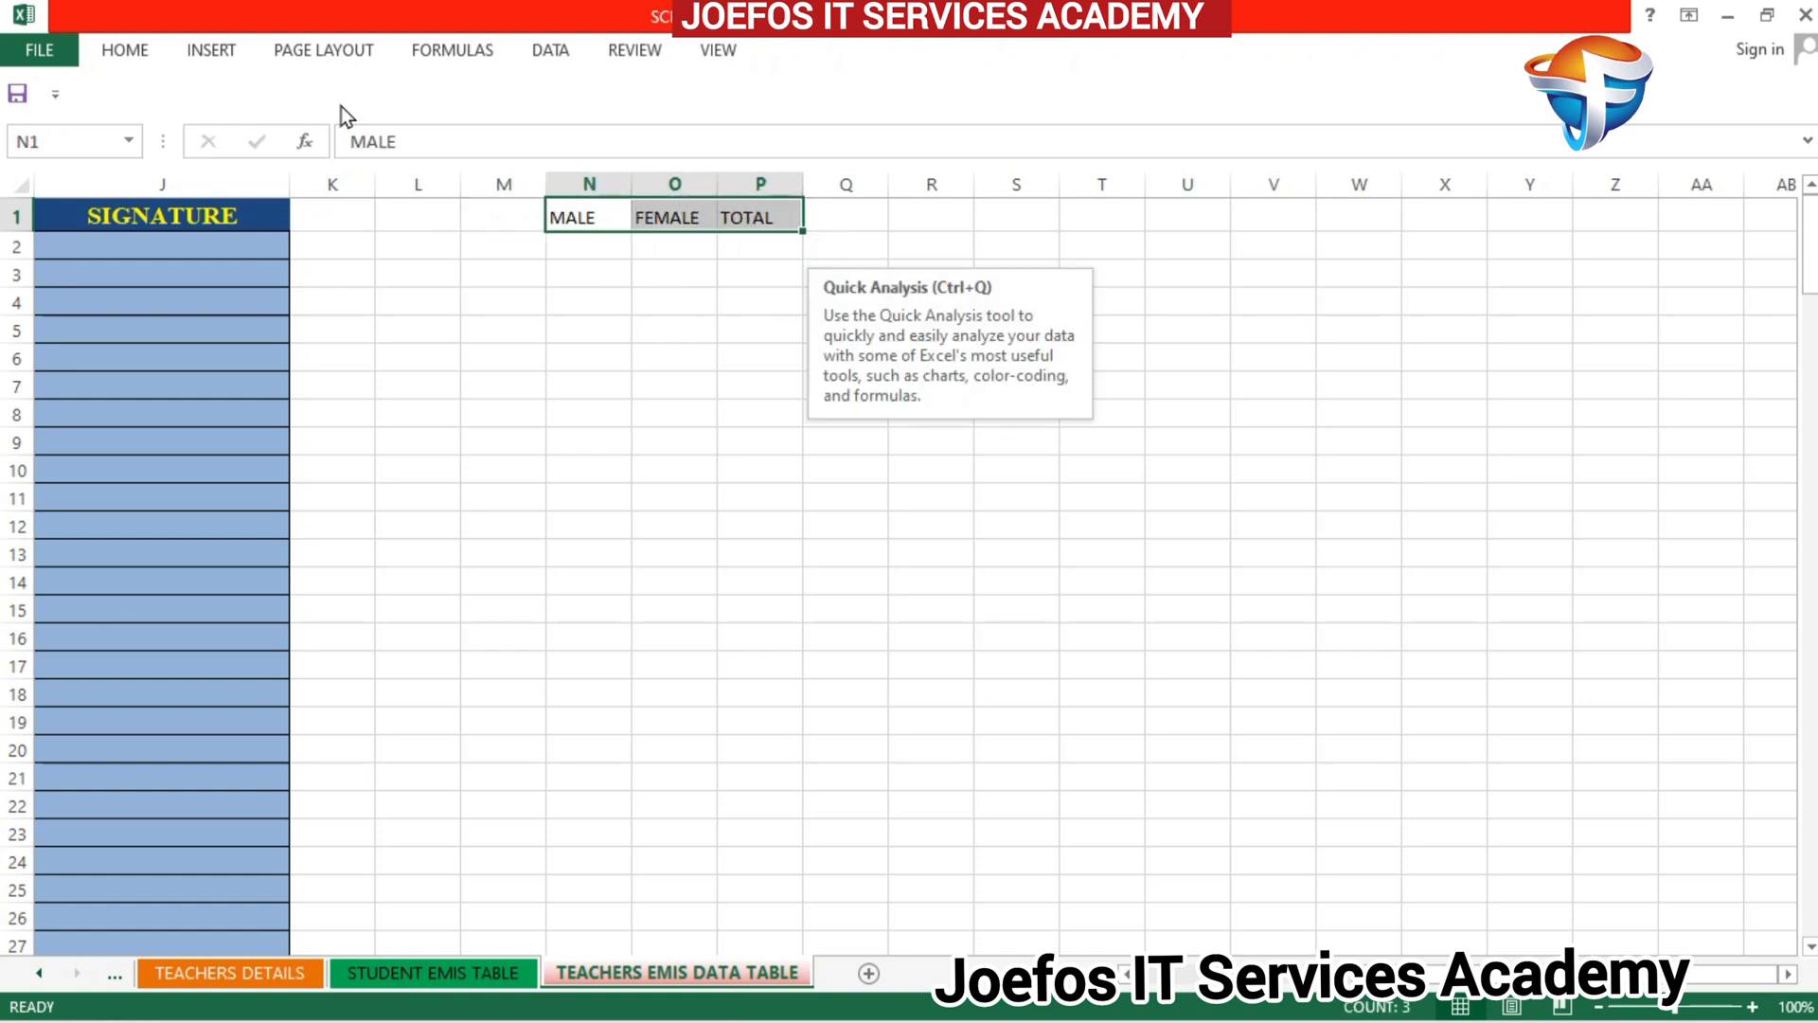
left_click(122, 55)
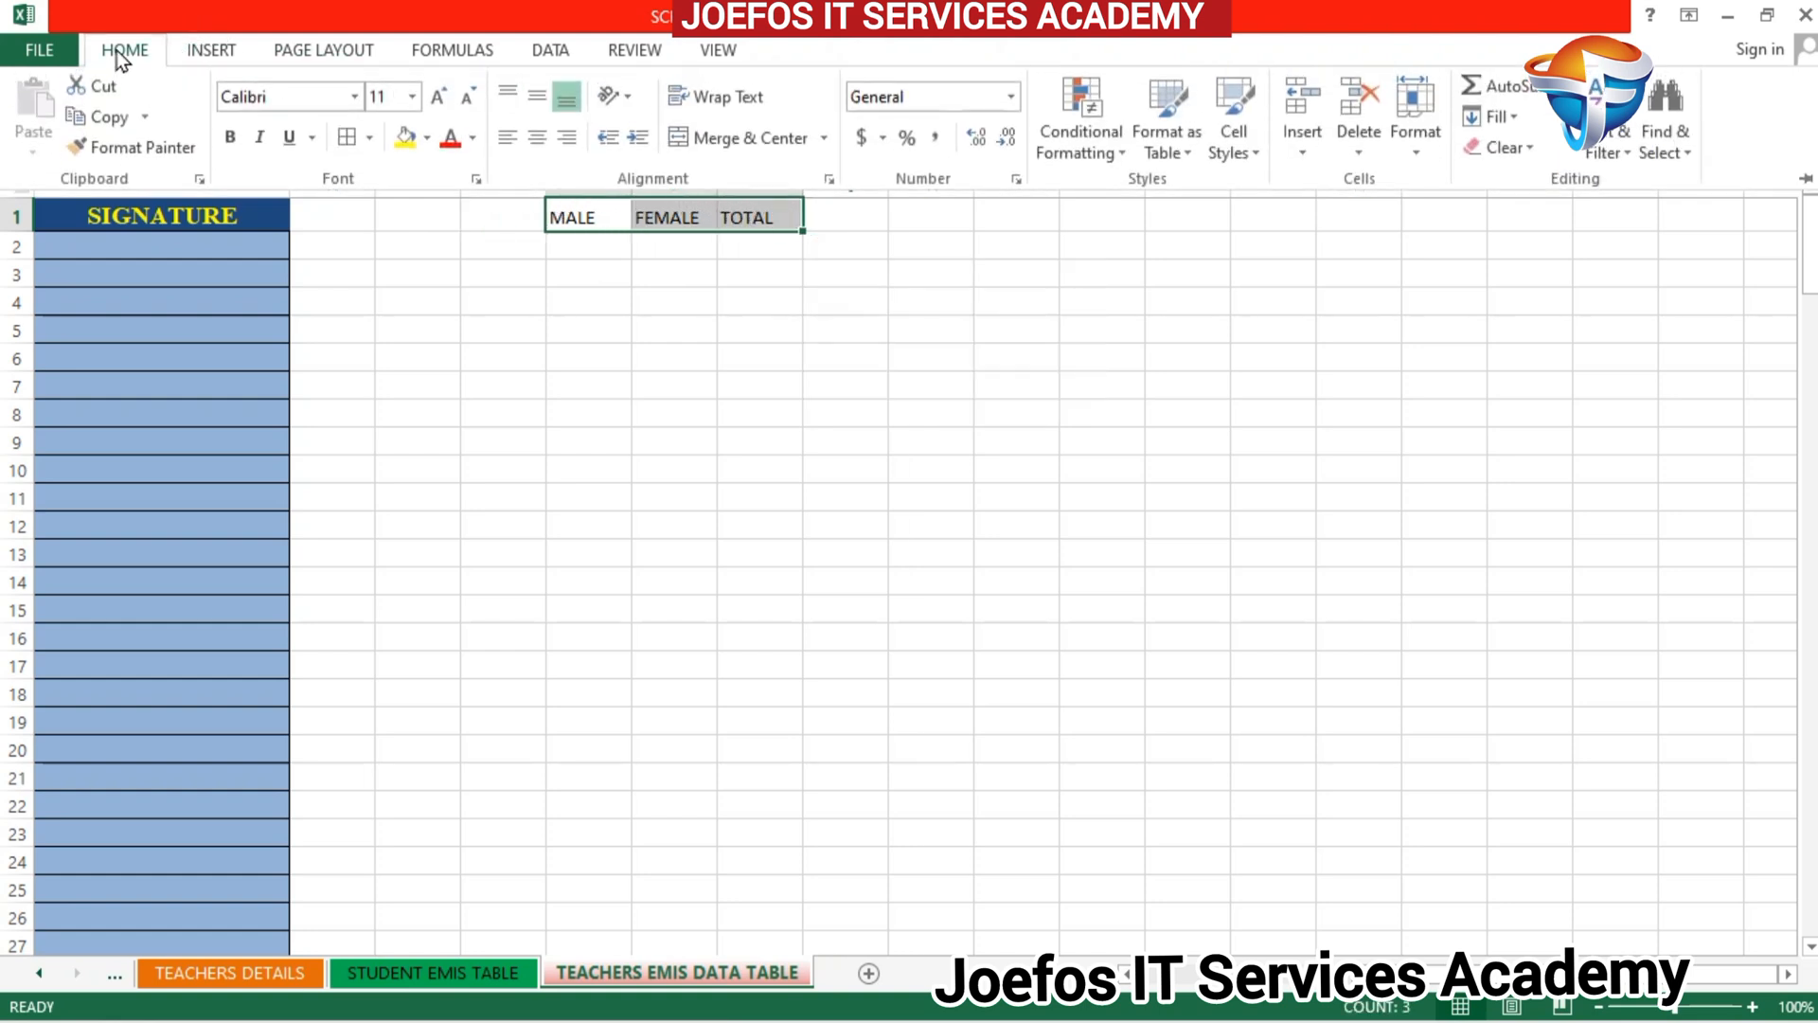
left_click(279, 103)
type("Tim")
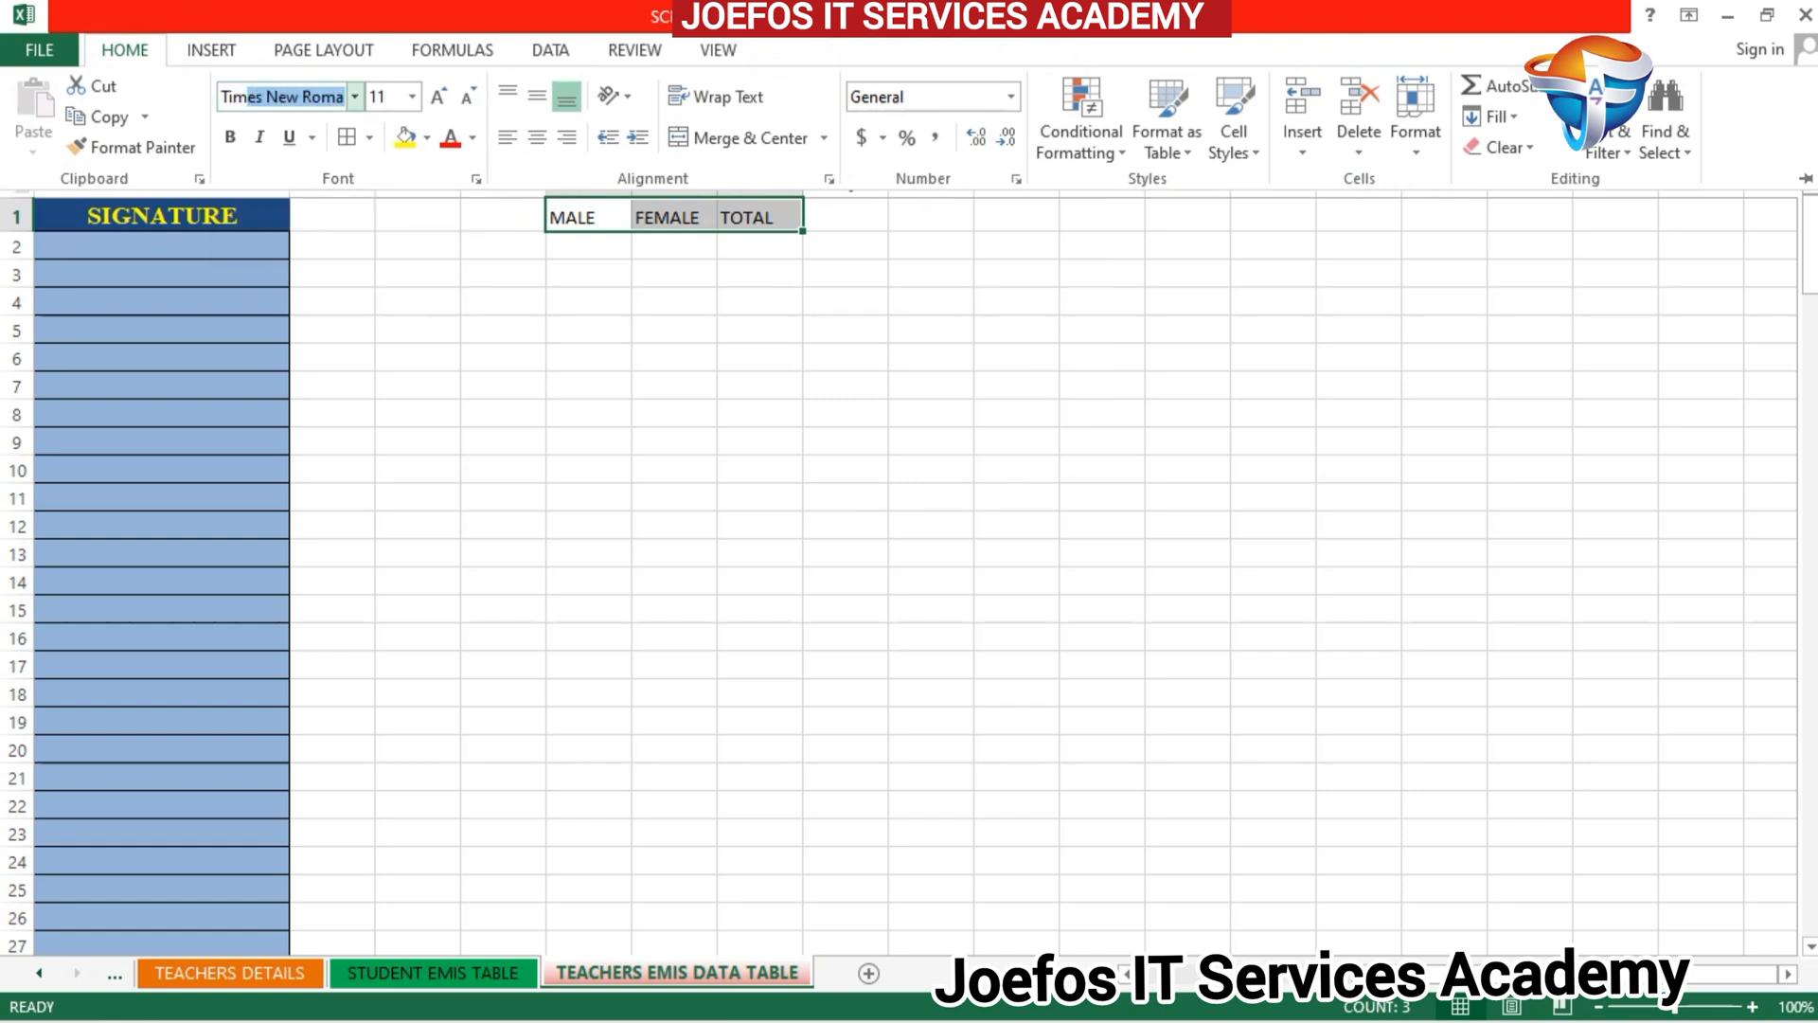
type("e")
key("Return")
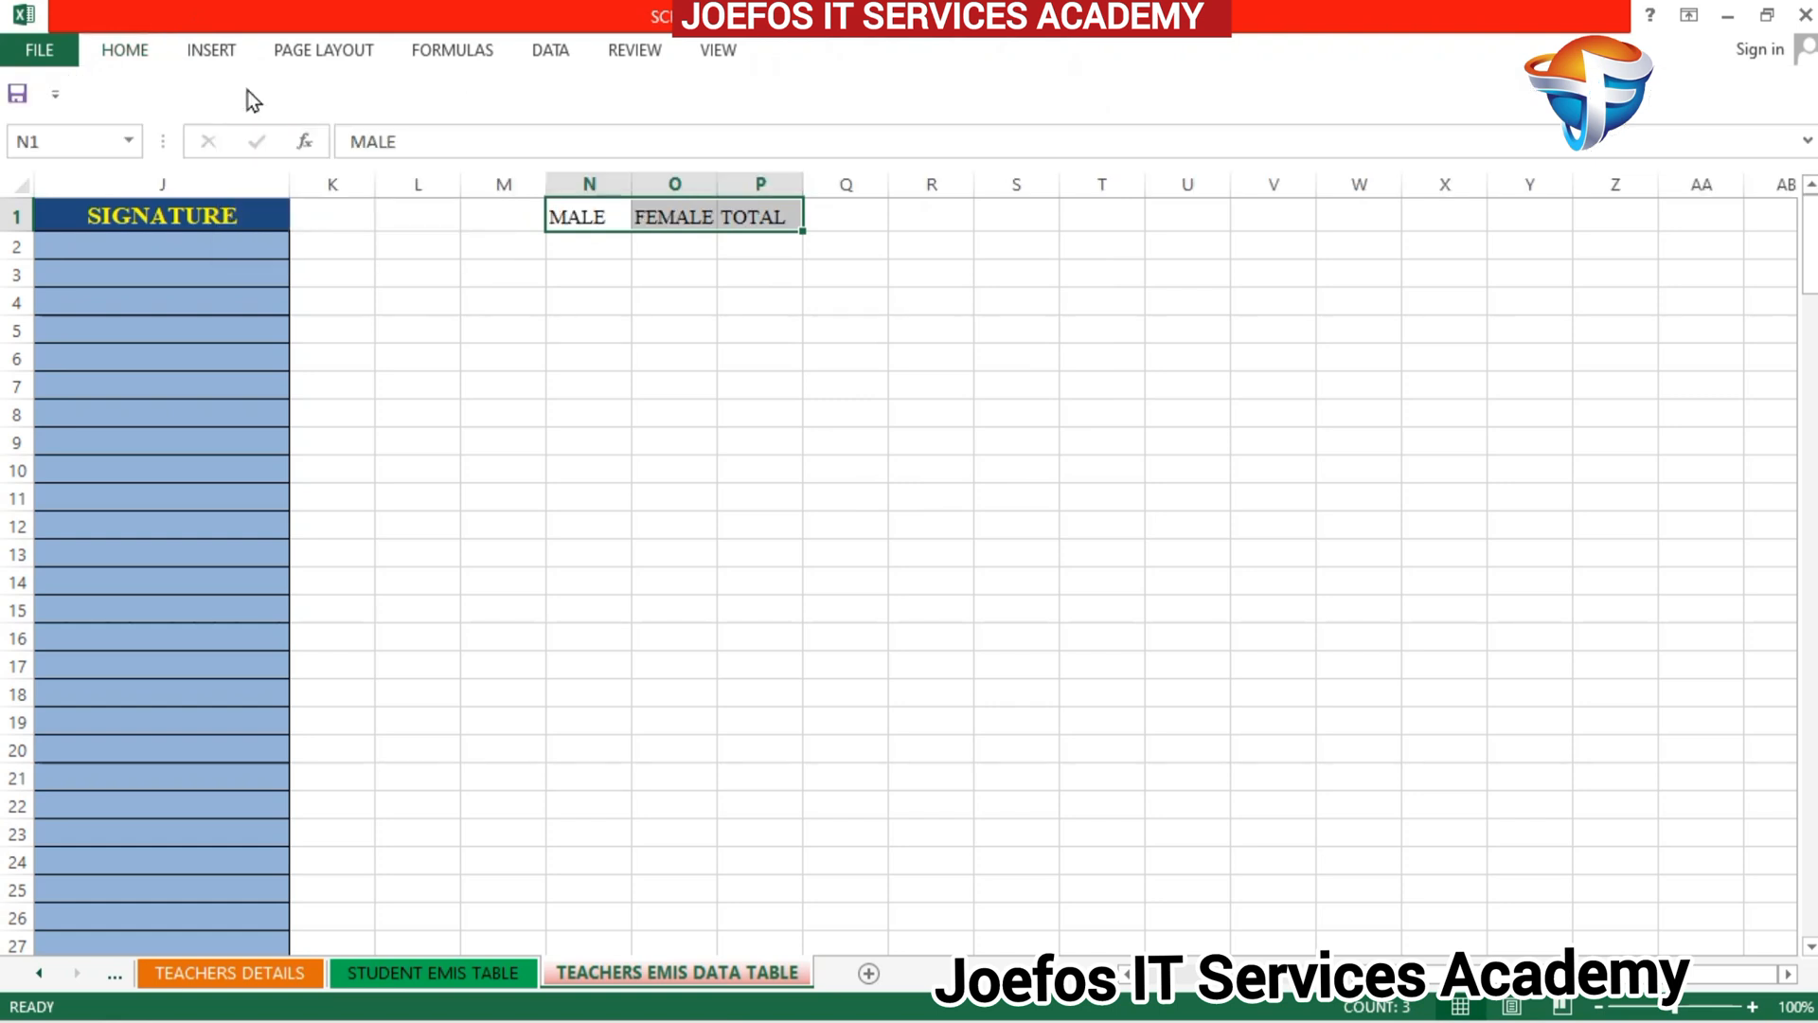
Step: Make the MALE, FEMALE and TOTAL headings bold, size 12 and horizontally centered
left_click(139, 54)
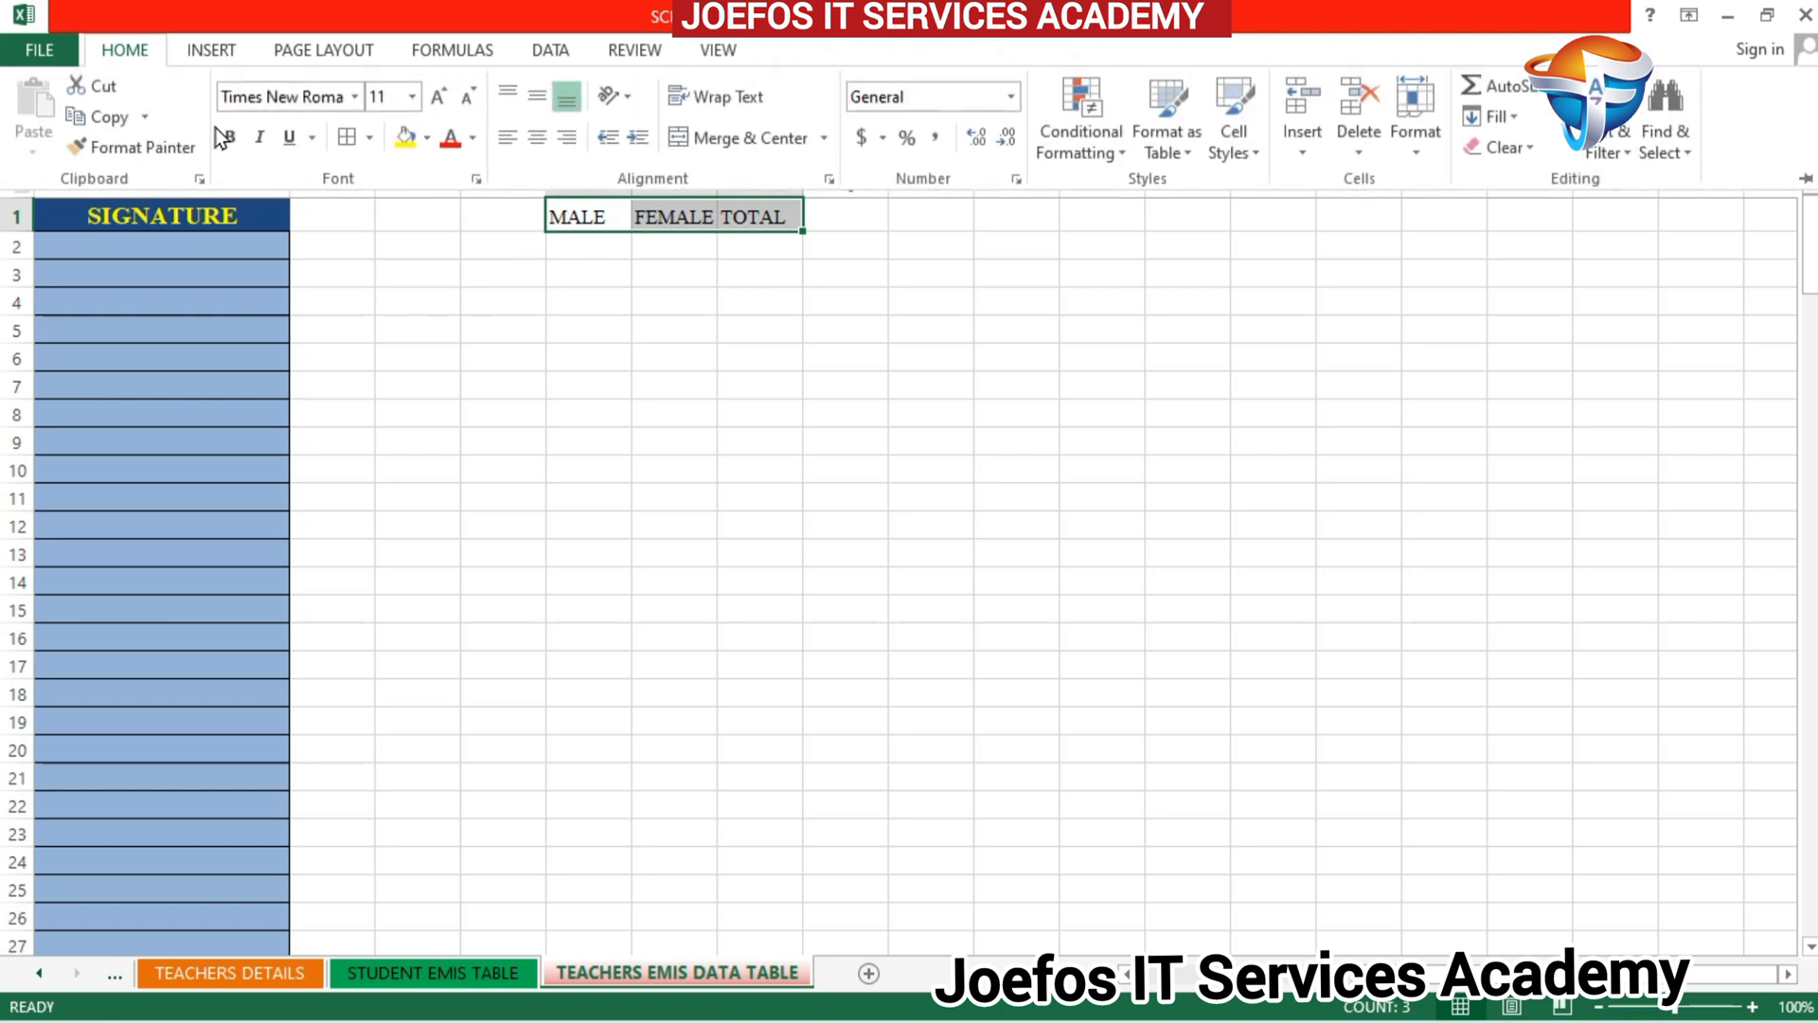
left_click(228, 140)
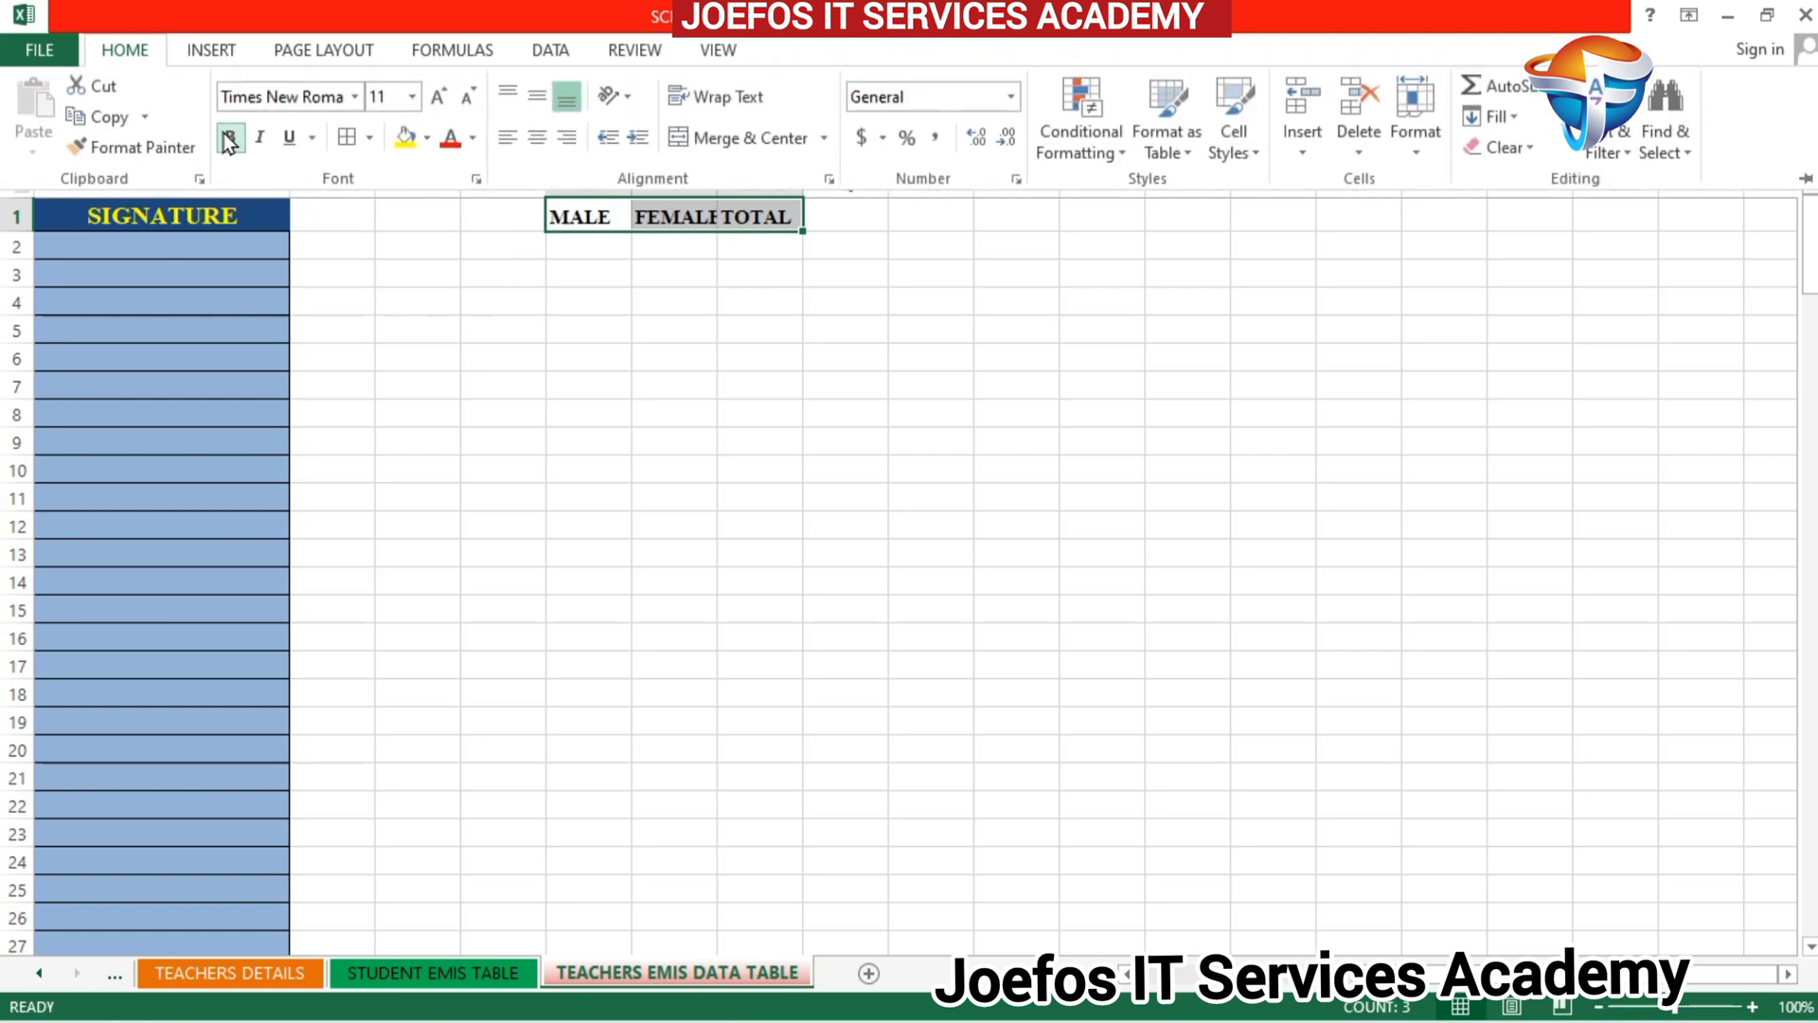
left_click(440, 98)
left_click(541, 145)
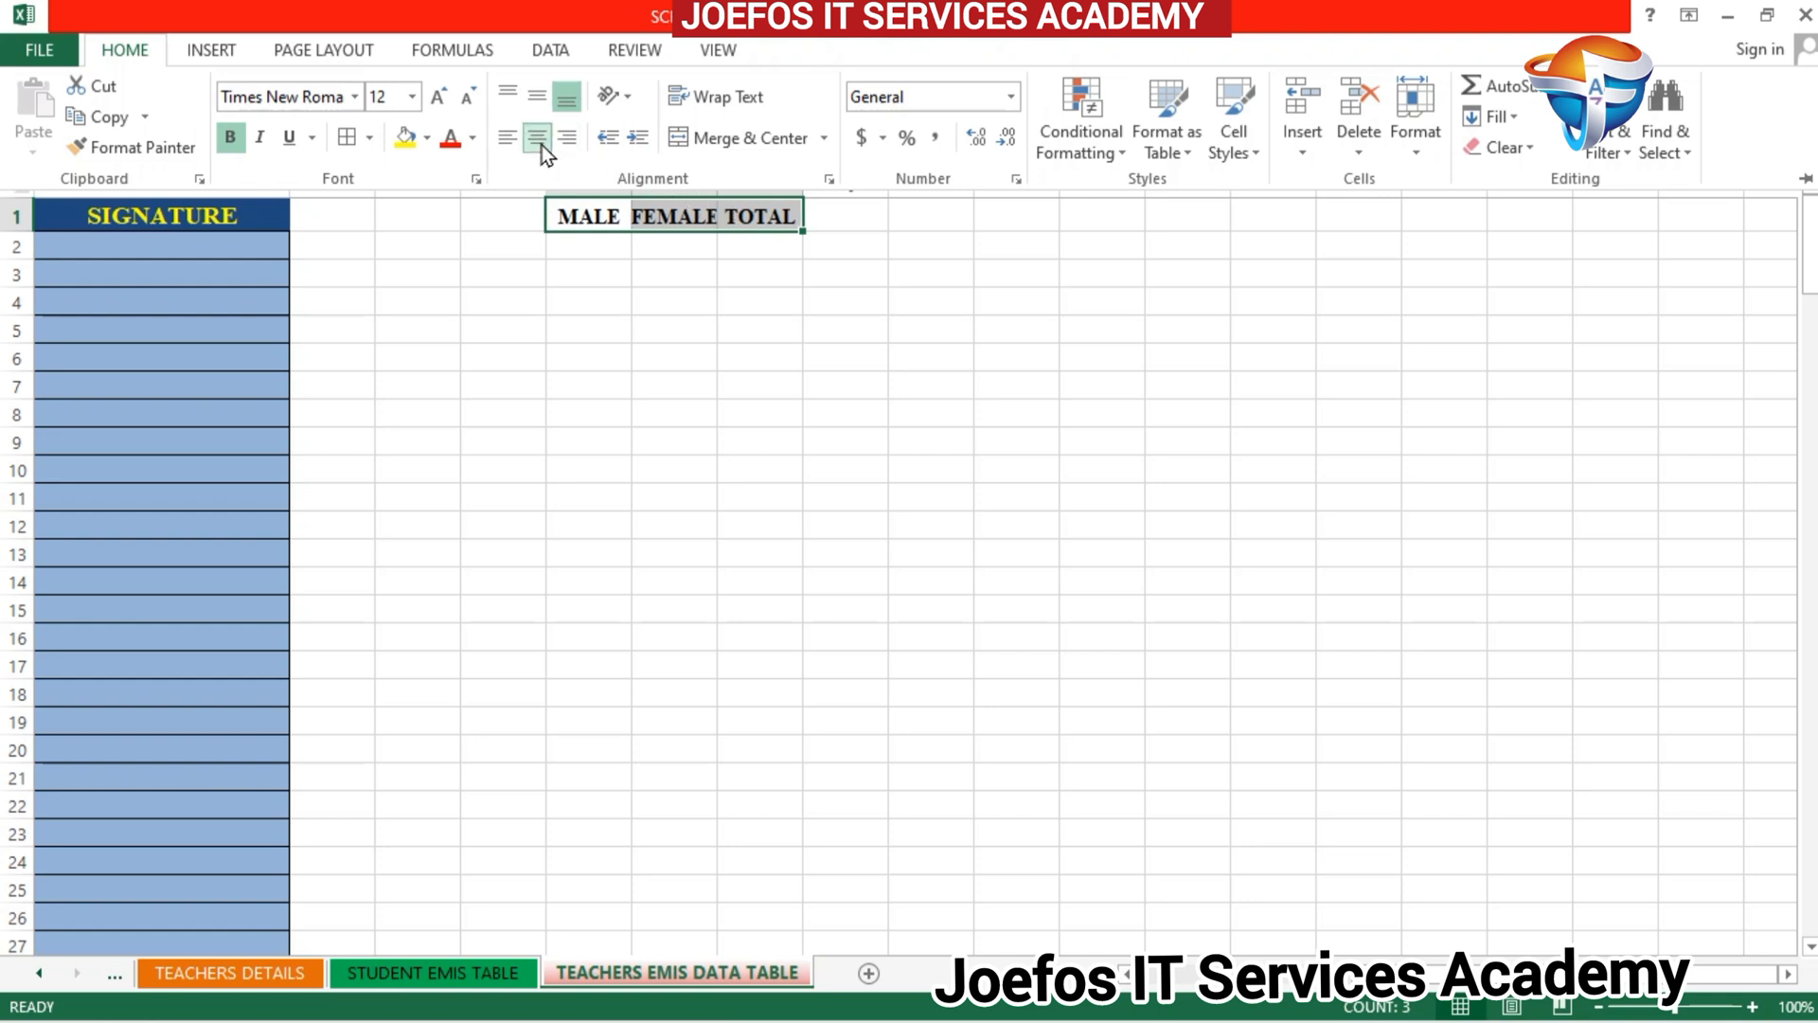
left_click(660, 306)
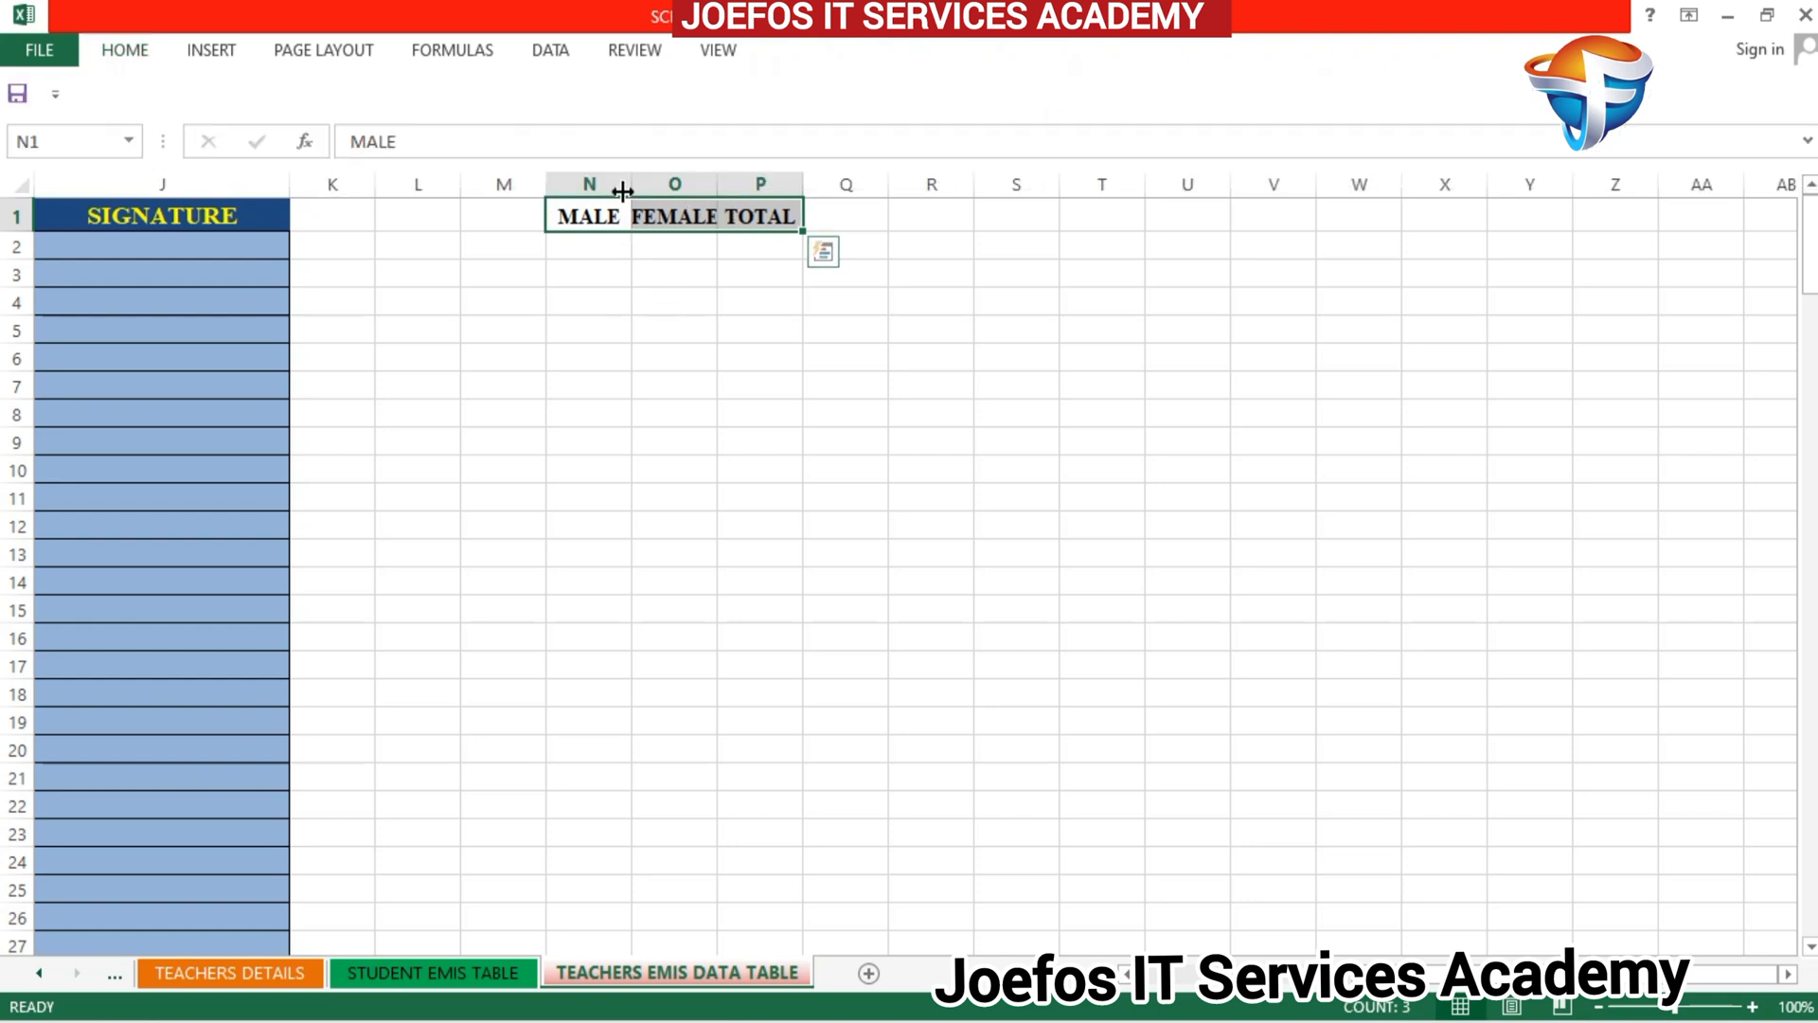
Step: Widen columns N, O and P so the three summary headings fit with room to spare
left_click_drag(622, 183, 676, 178)
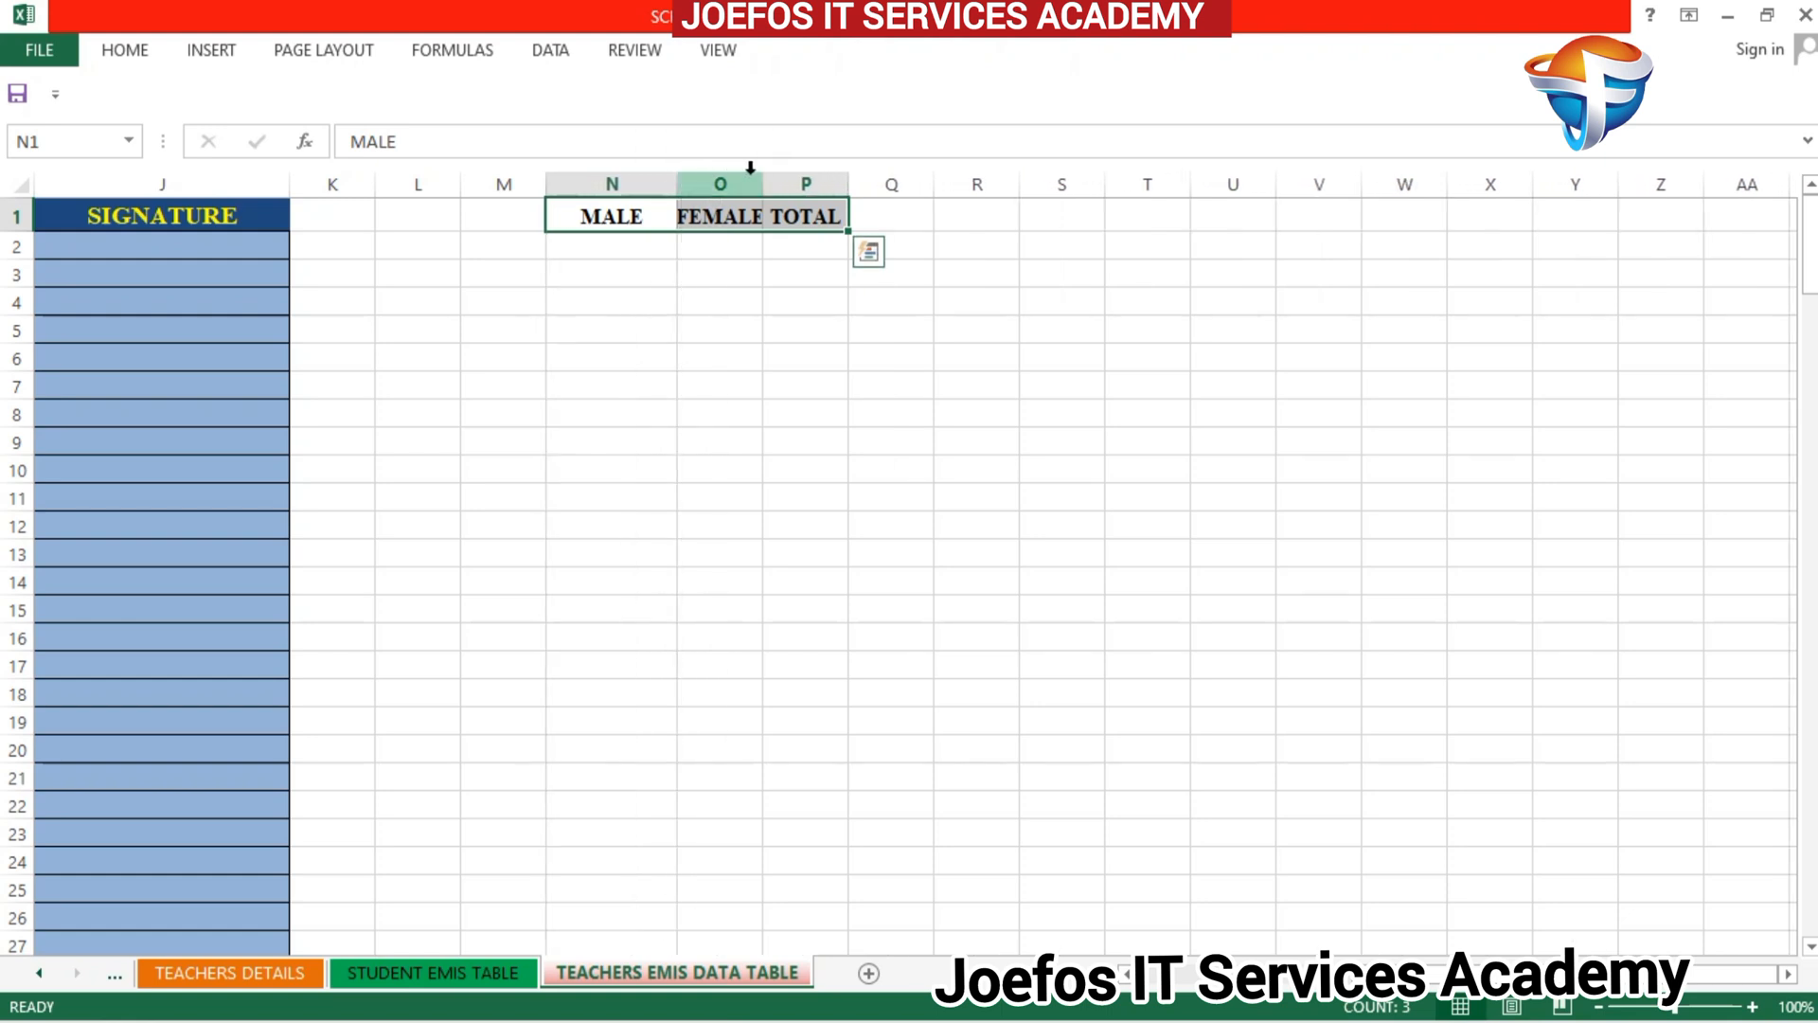
left_click_drag(764, 178, 943, 181)
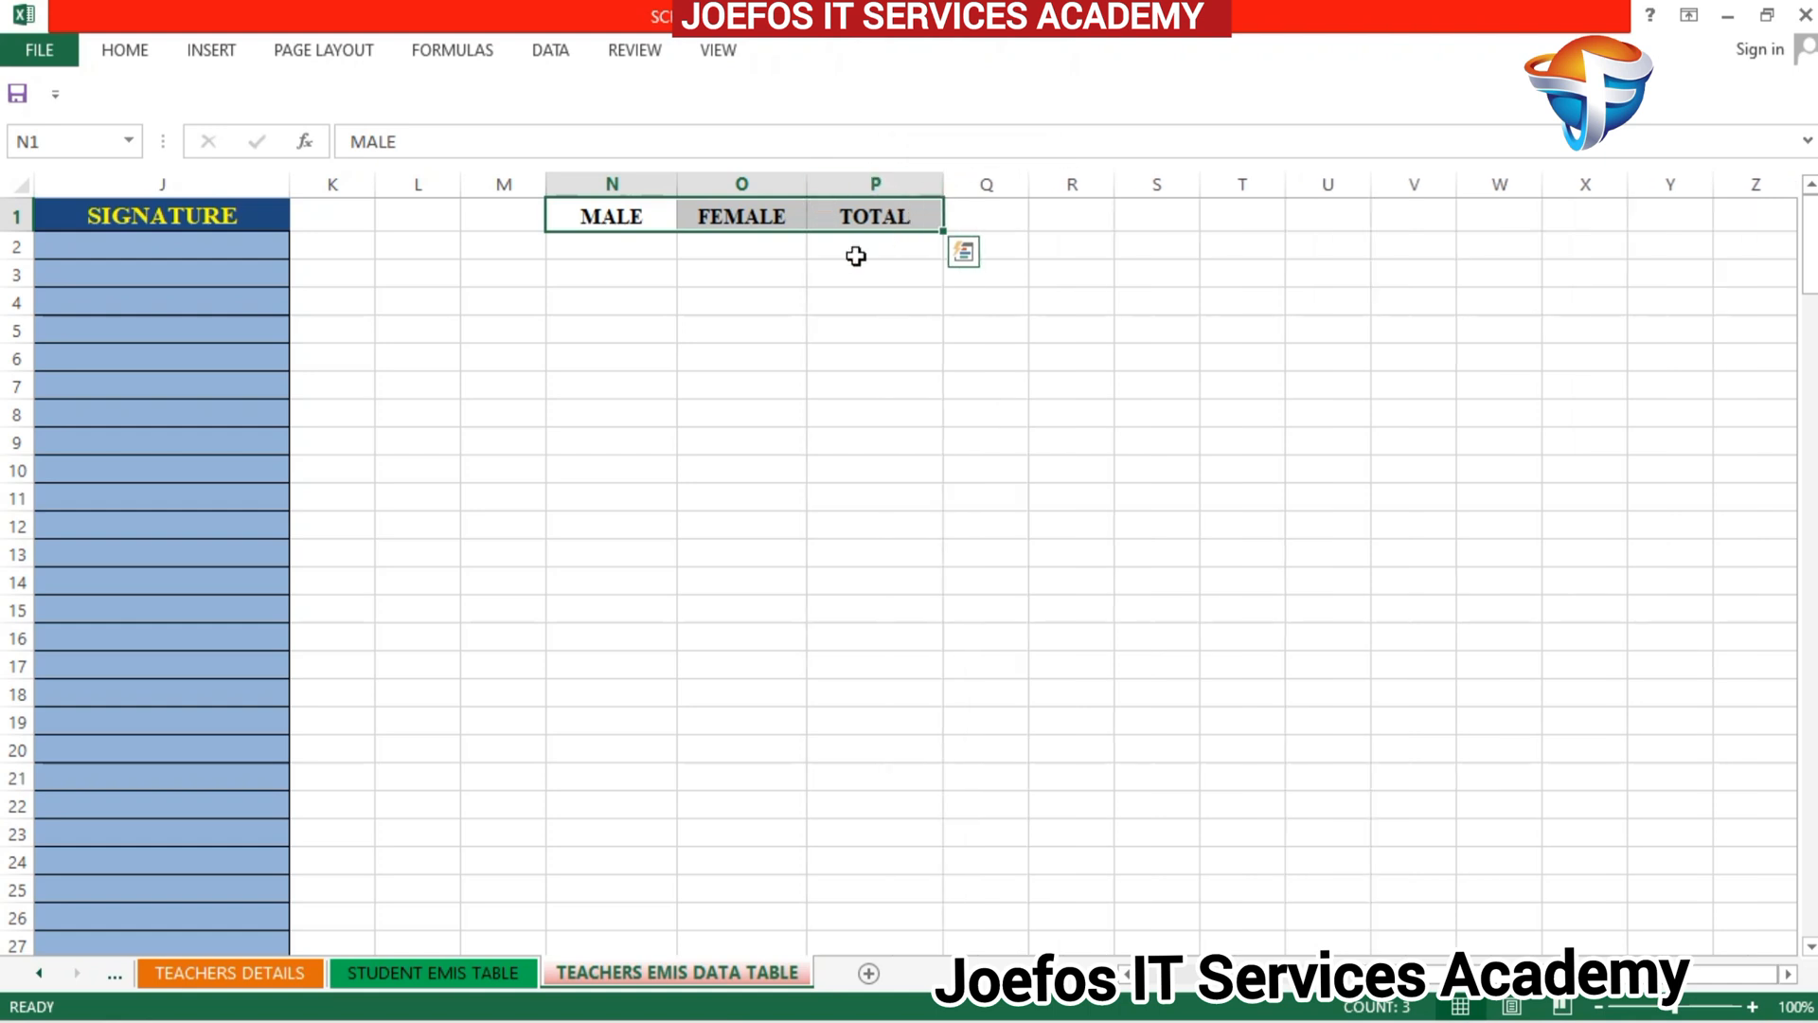
left_click(786, 271)
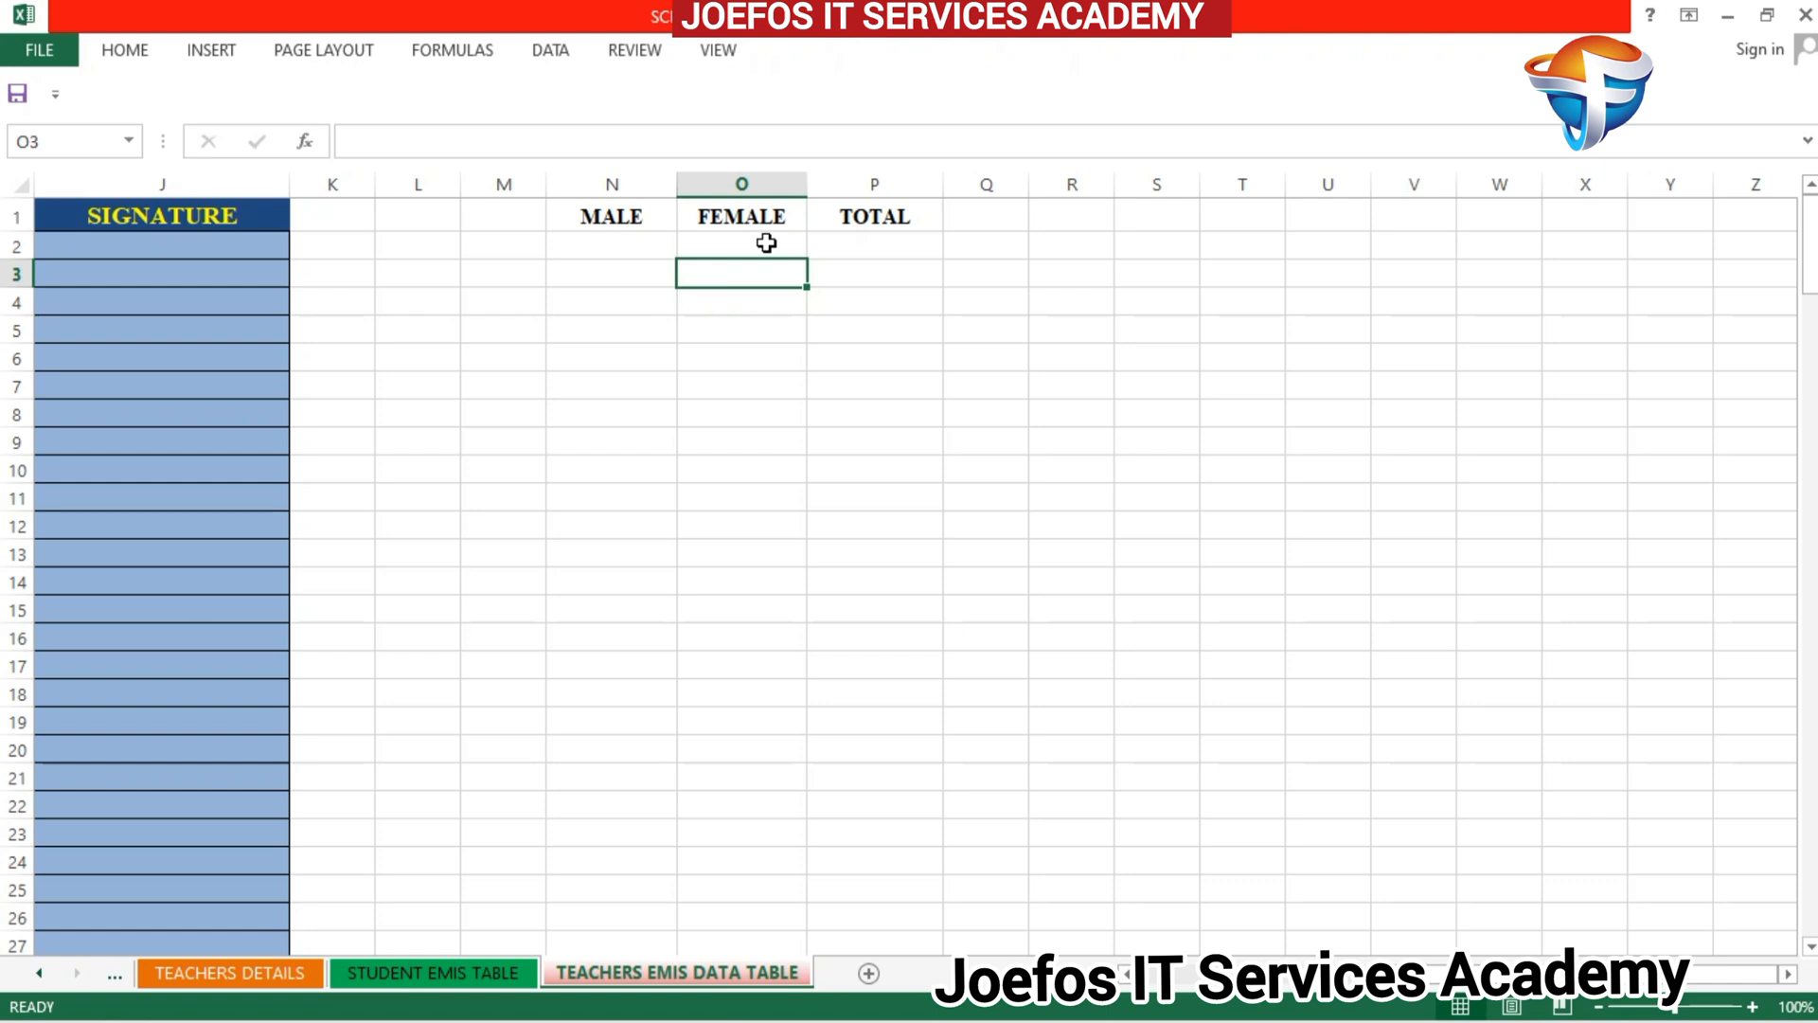
left_click(639, 245)
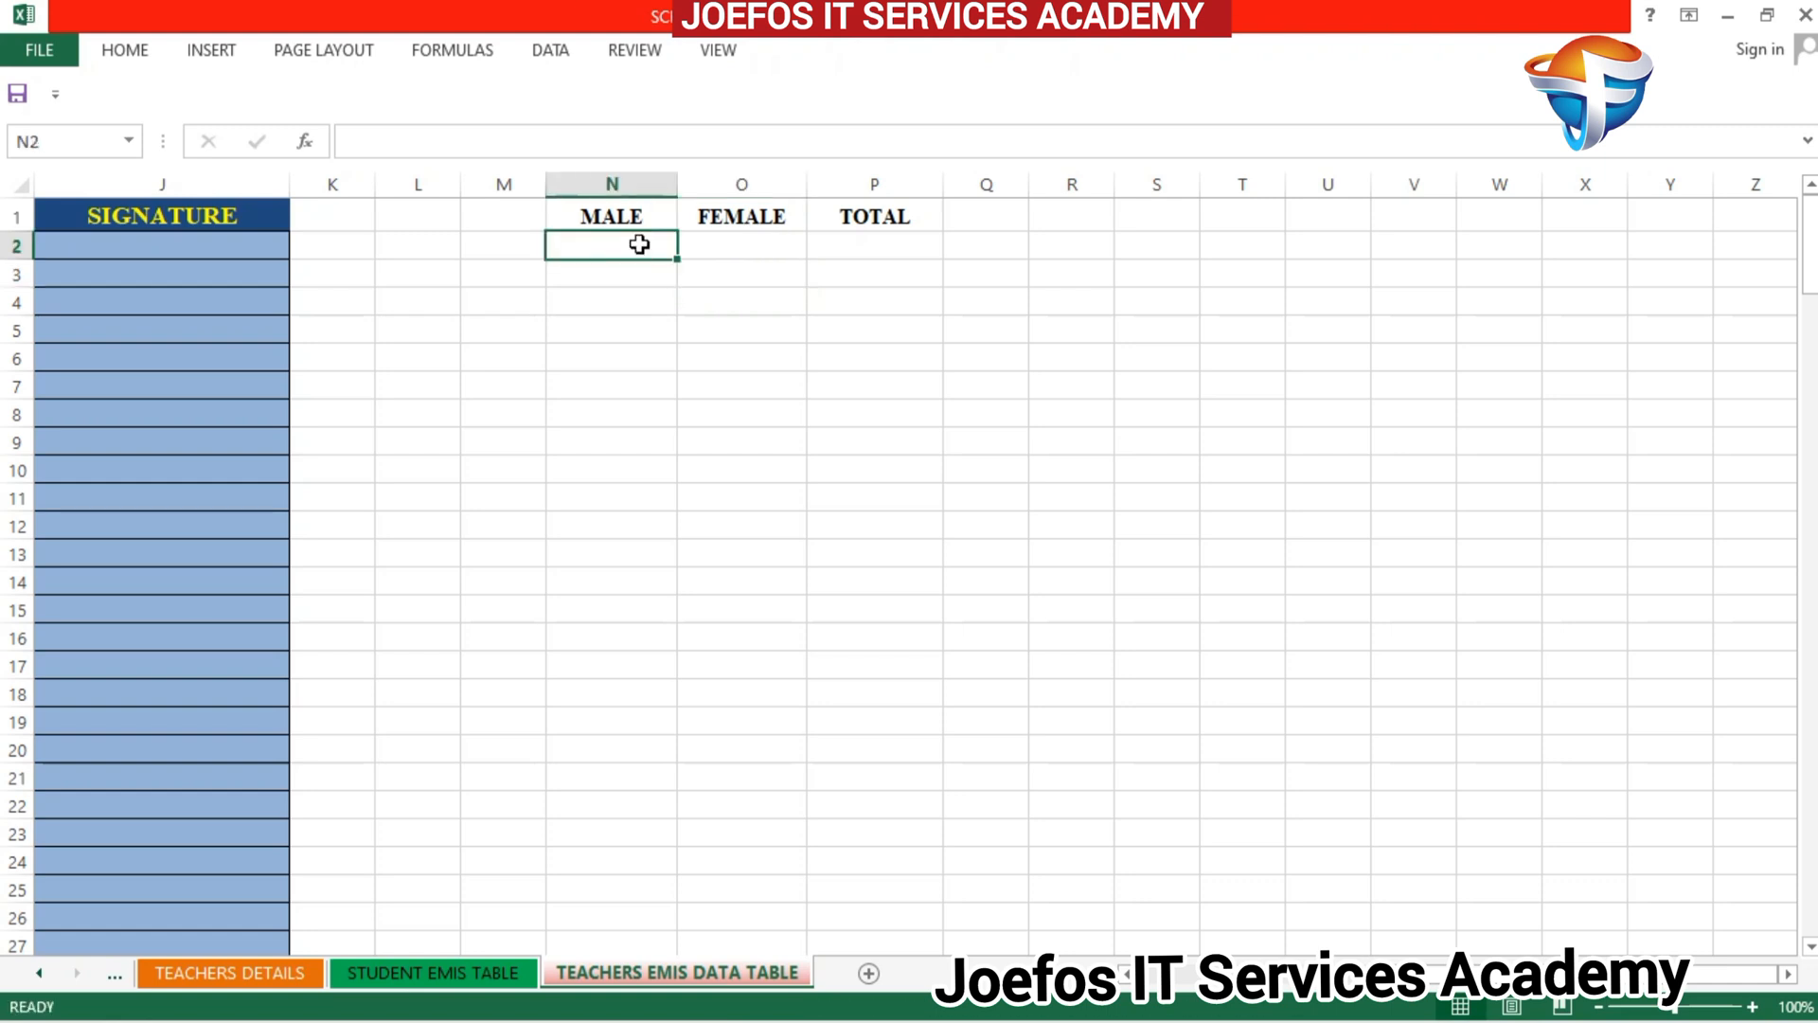
Step: Fill the summary heading cells N1 to P1 with a light blue theme color
left_click(575, 220)
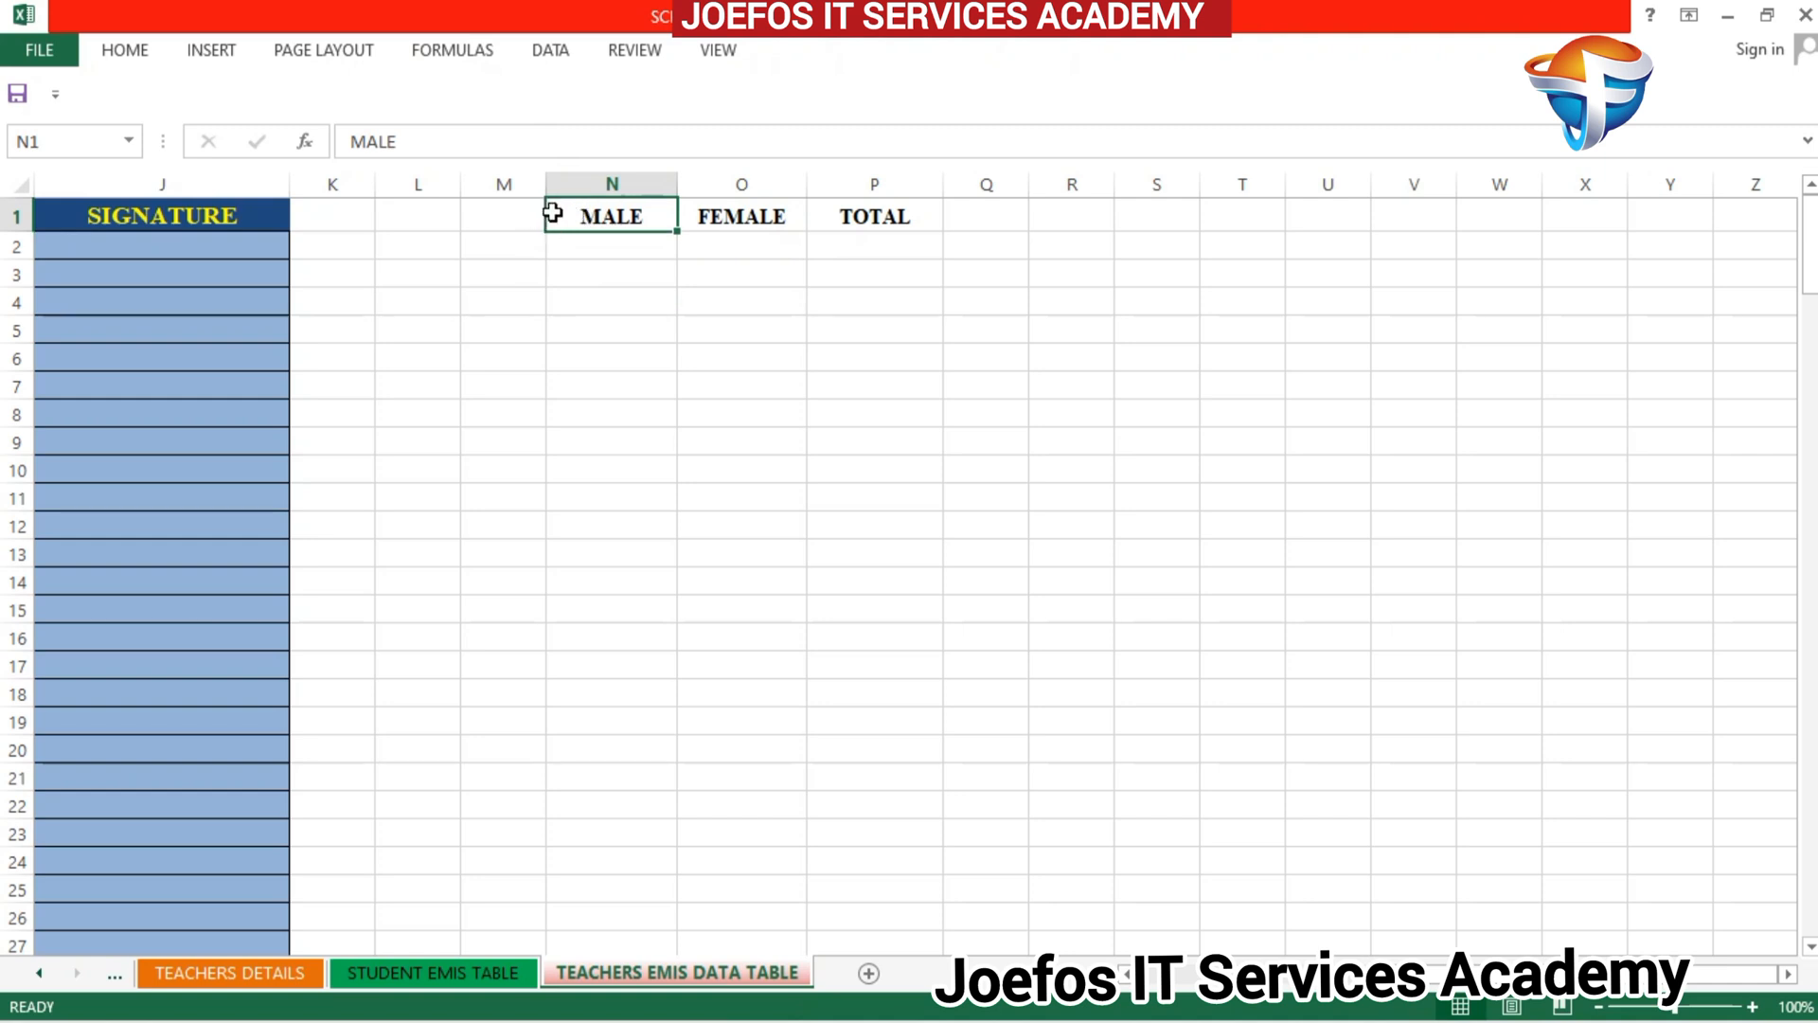
left_click_drag(592, 211, 861, 215)
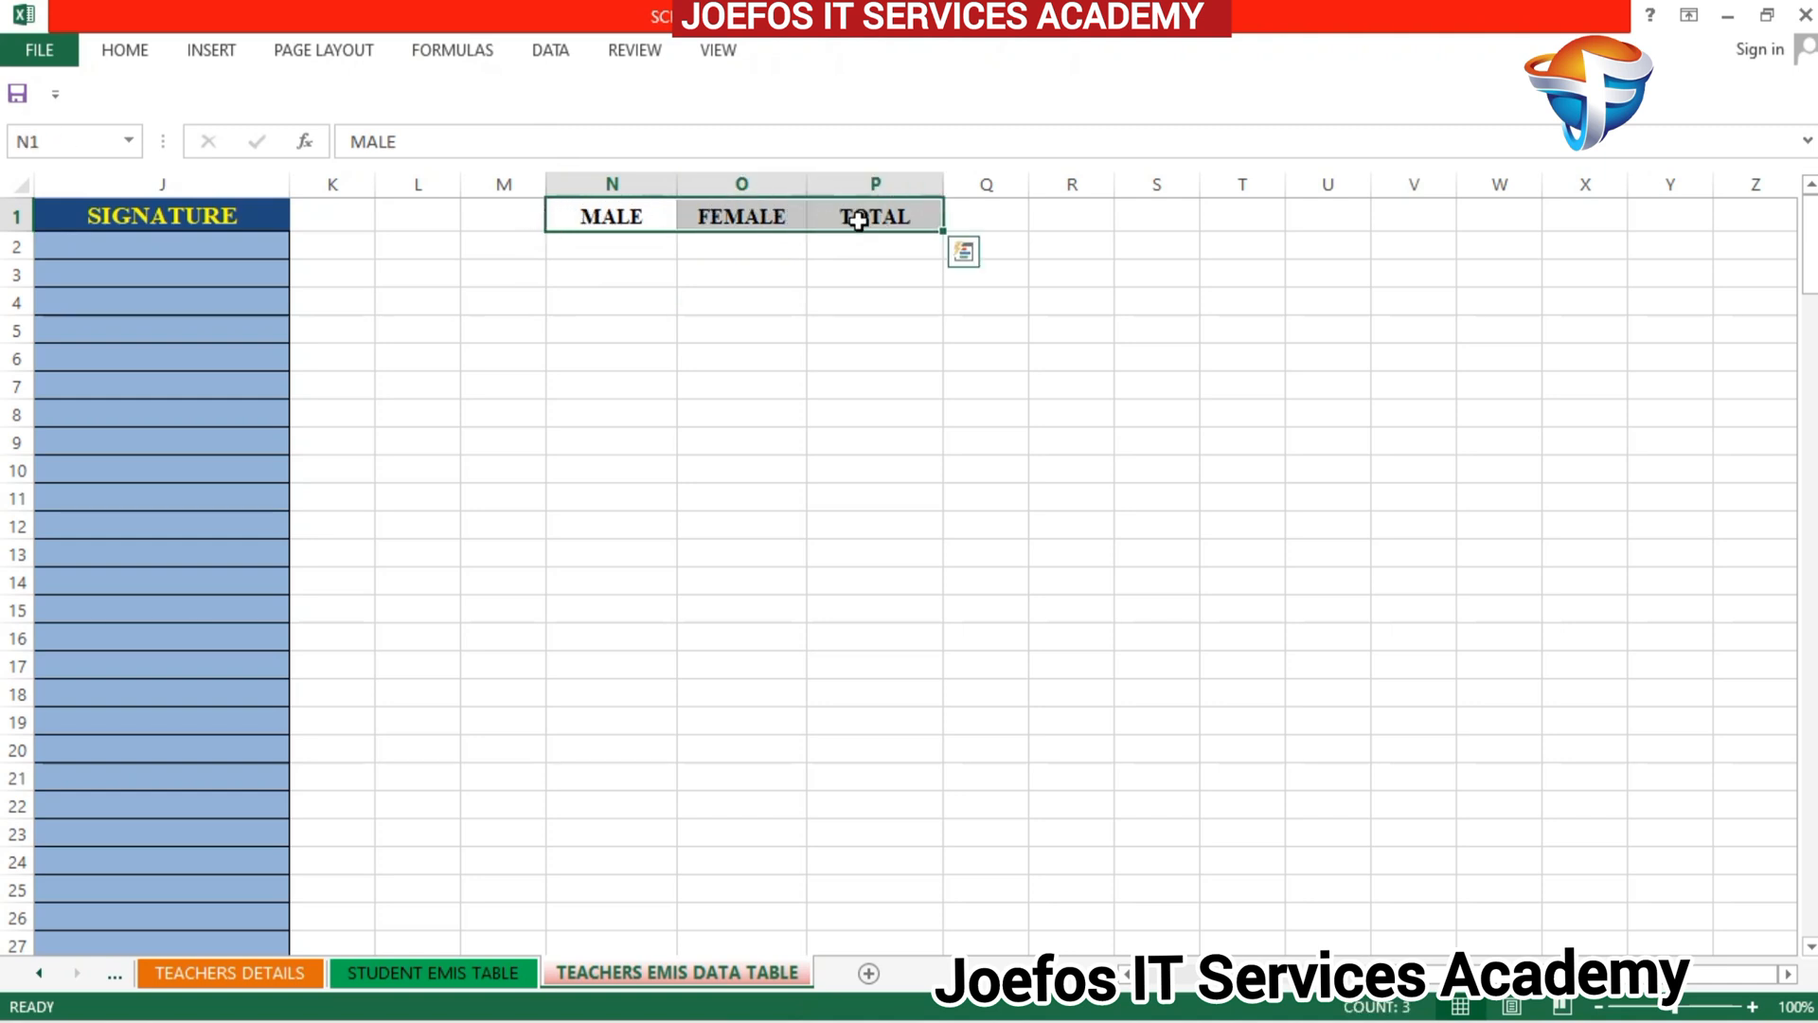
left_click(133, 55)
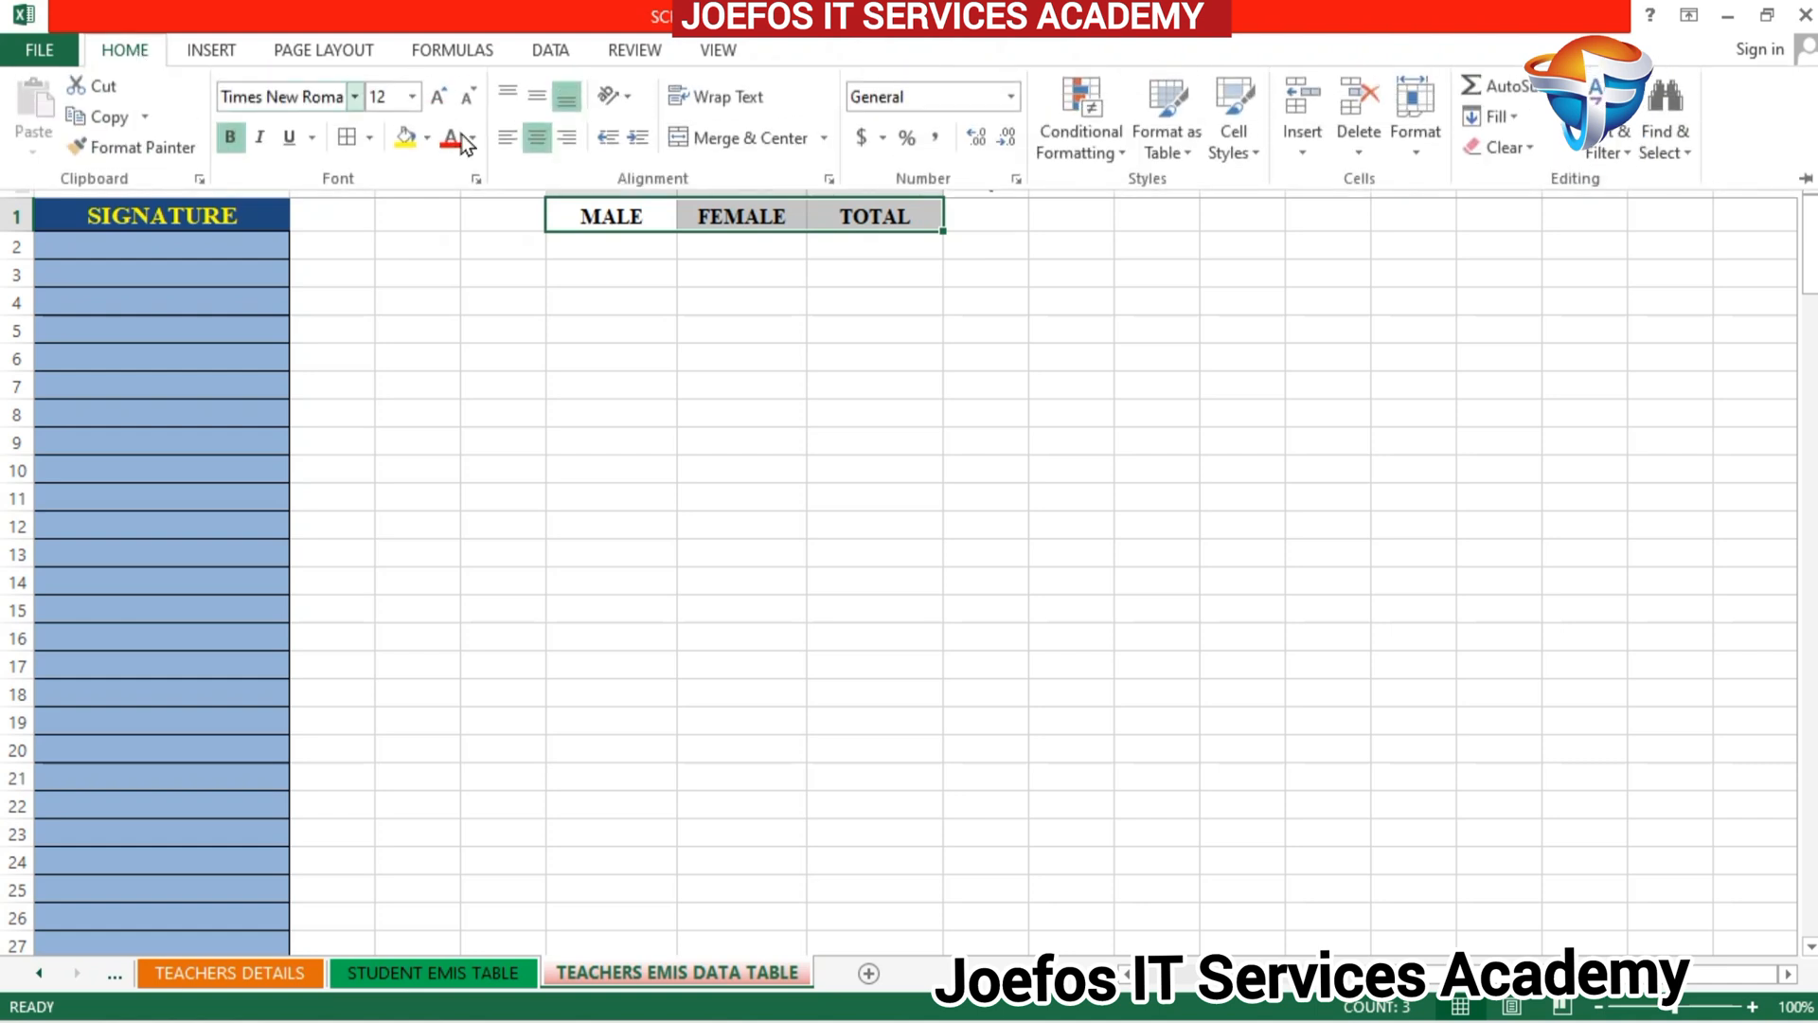
left_click(425, 138)
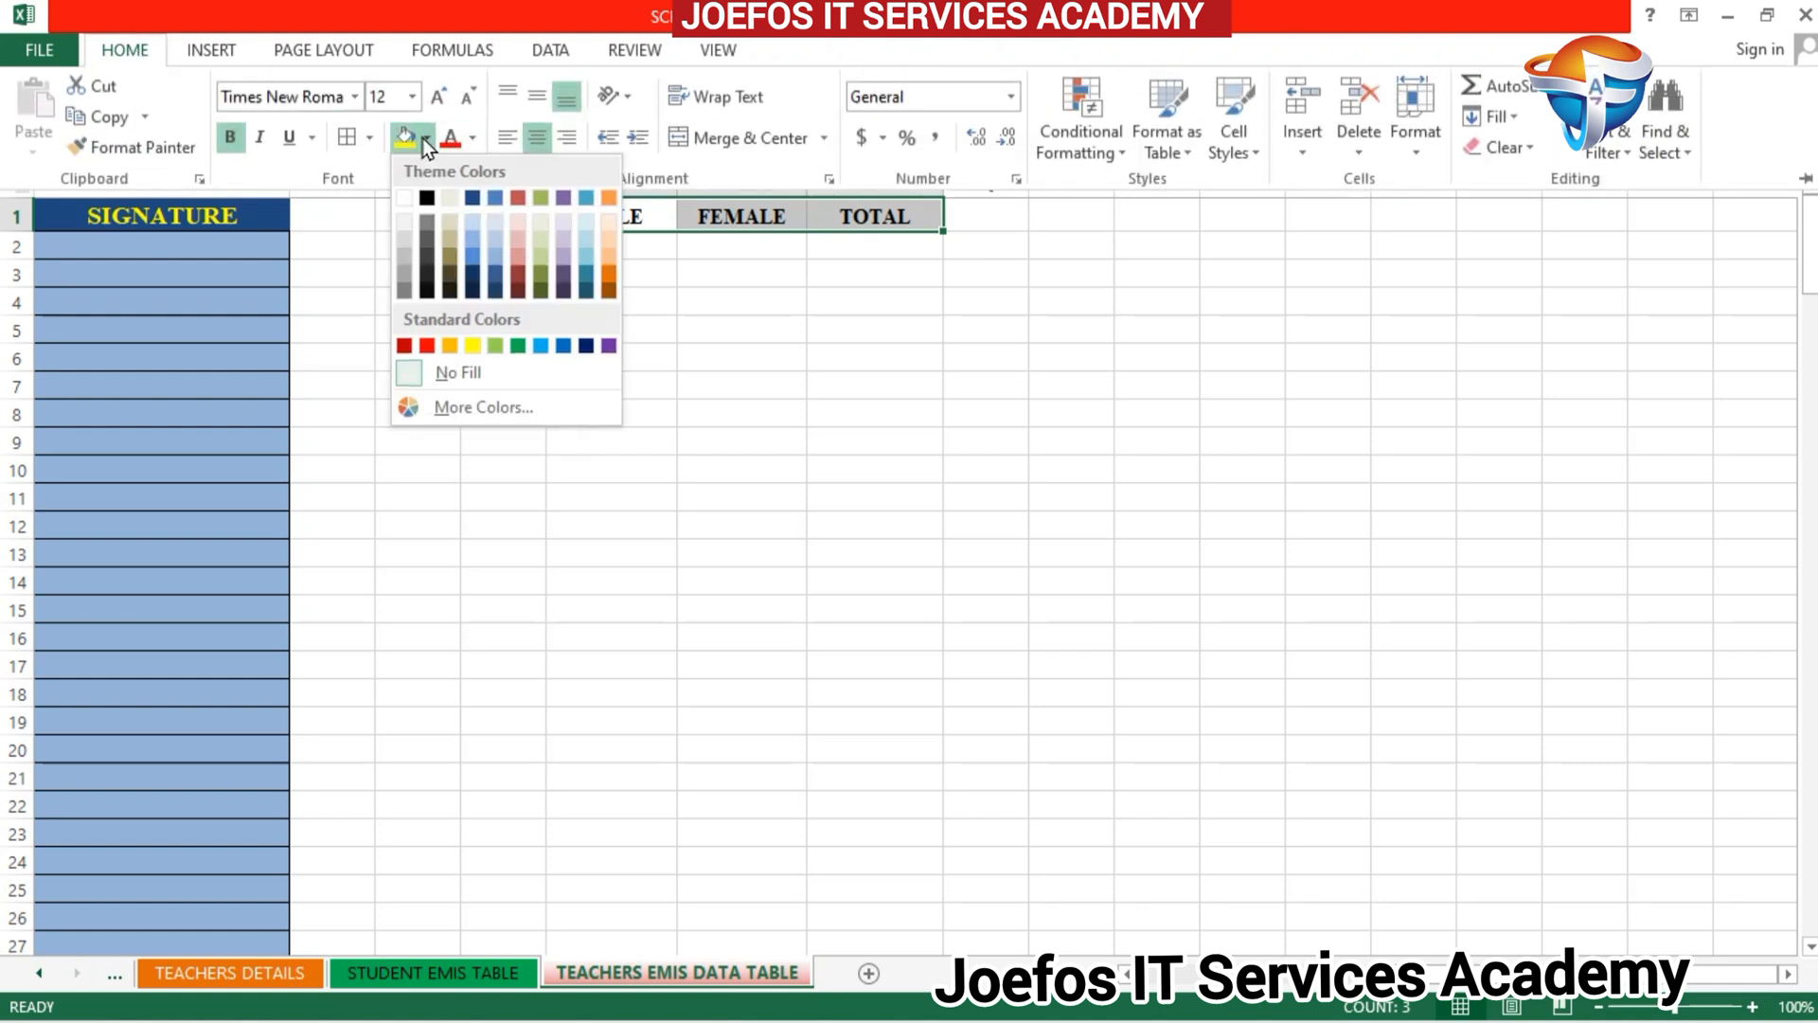
left_click(473, 242)
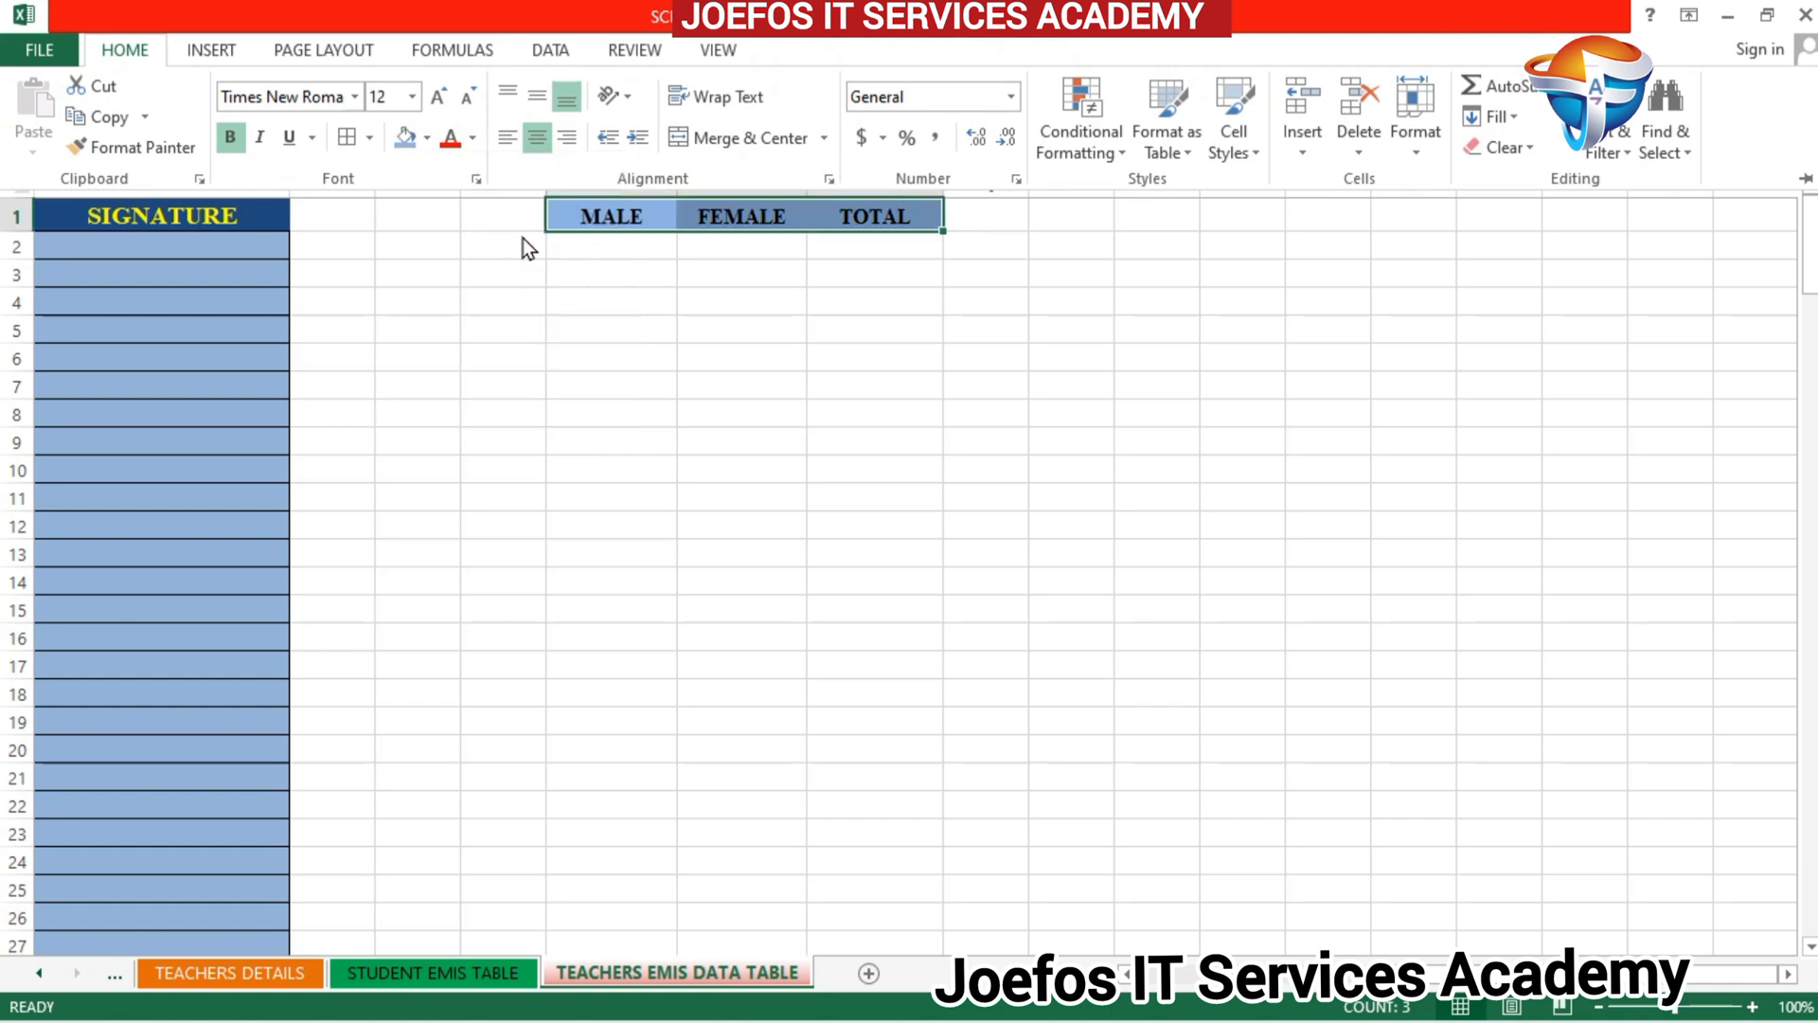
left_click(588, 244)
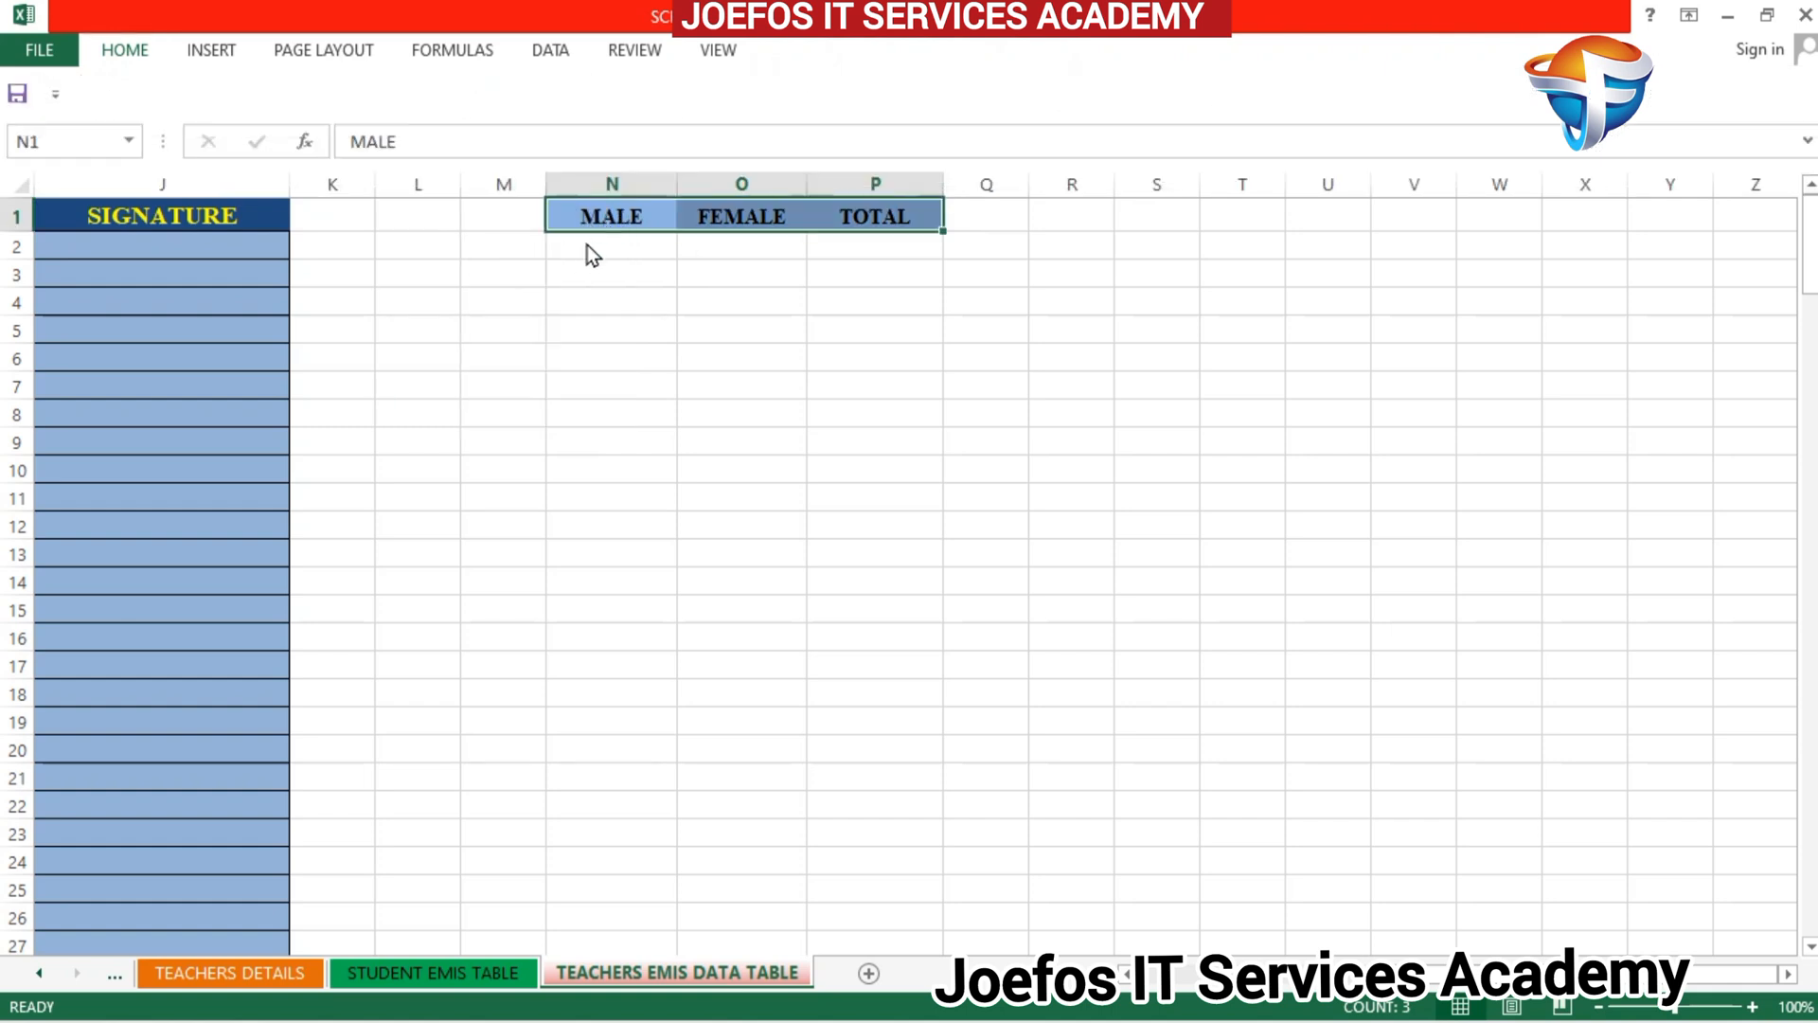
Step: Apply all borders to the gender summary cells N1 to P2
left_click(589, 244)
left_click_drag(554, 210, 870, 254)
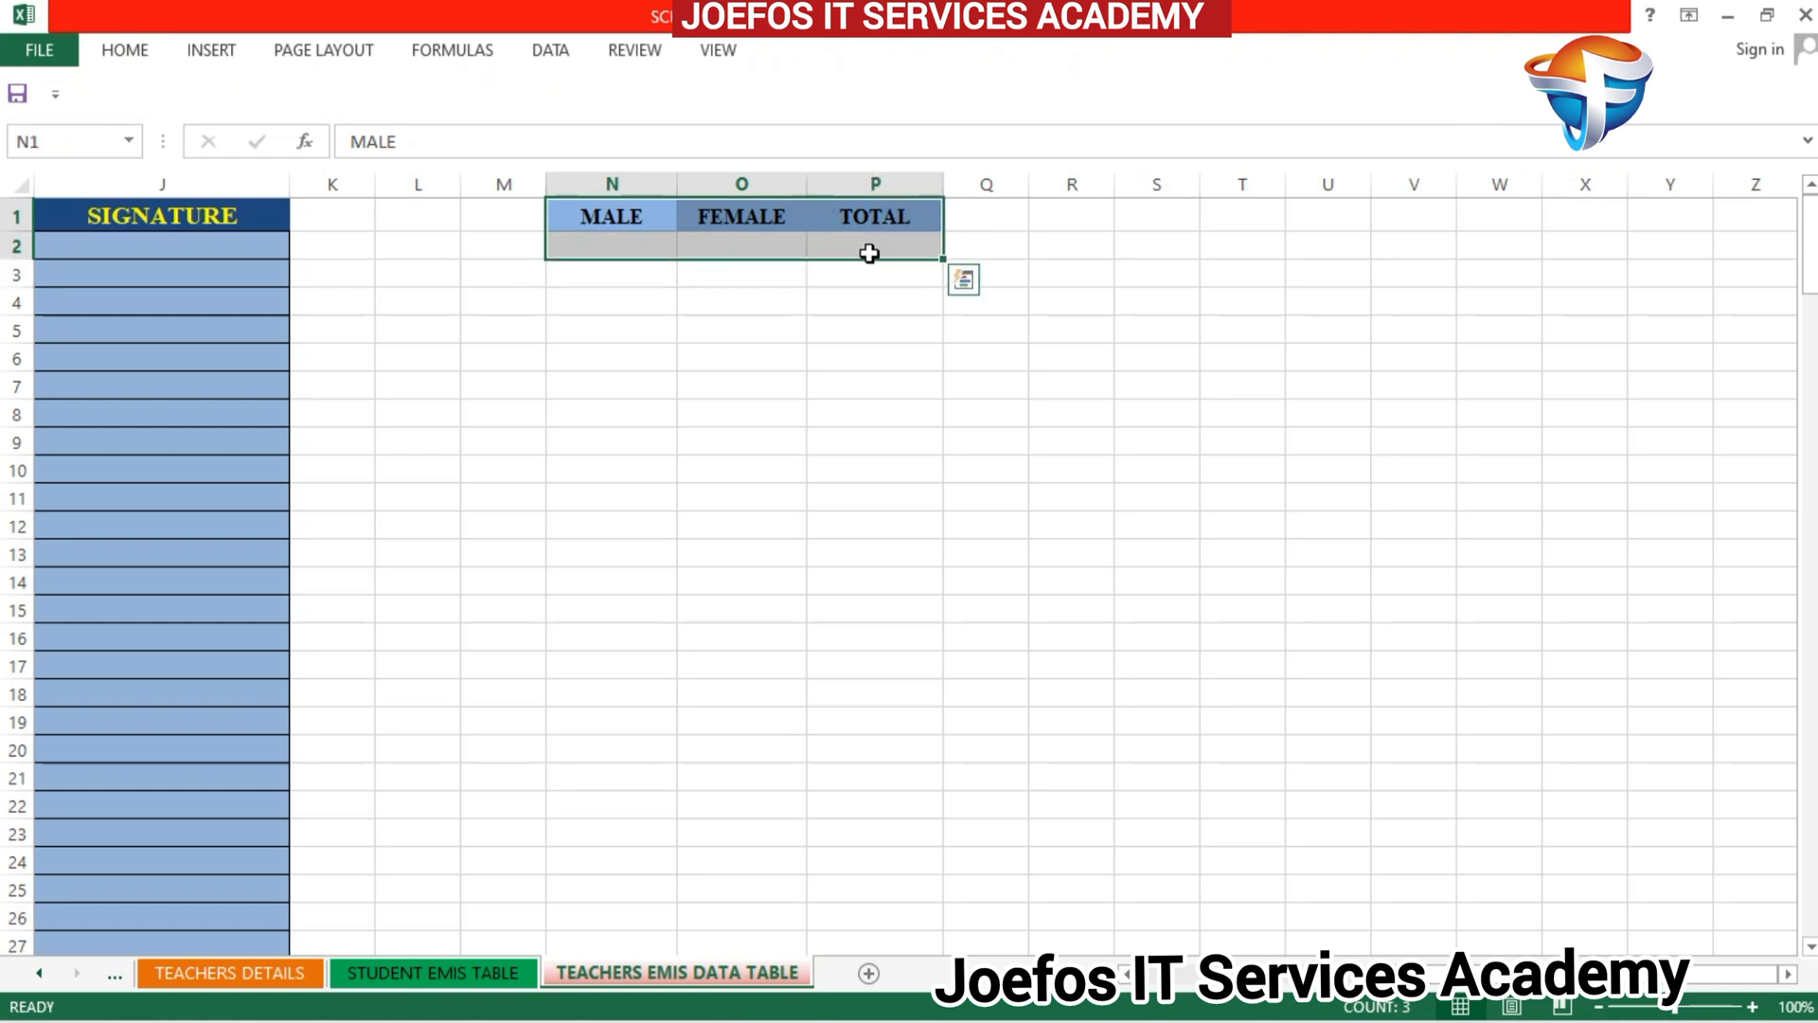
left_click(133, 48)
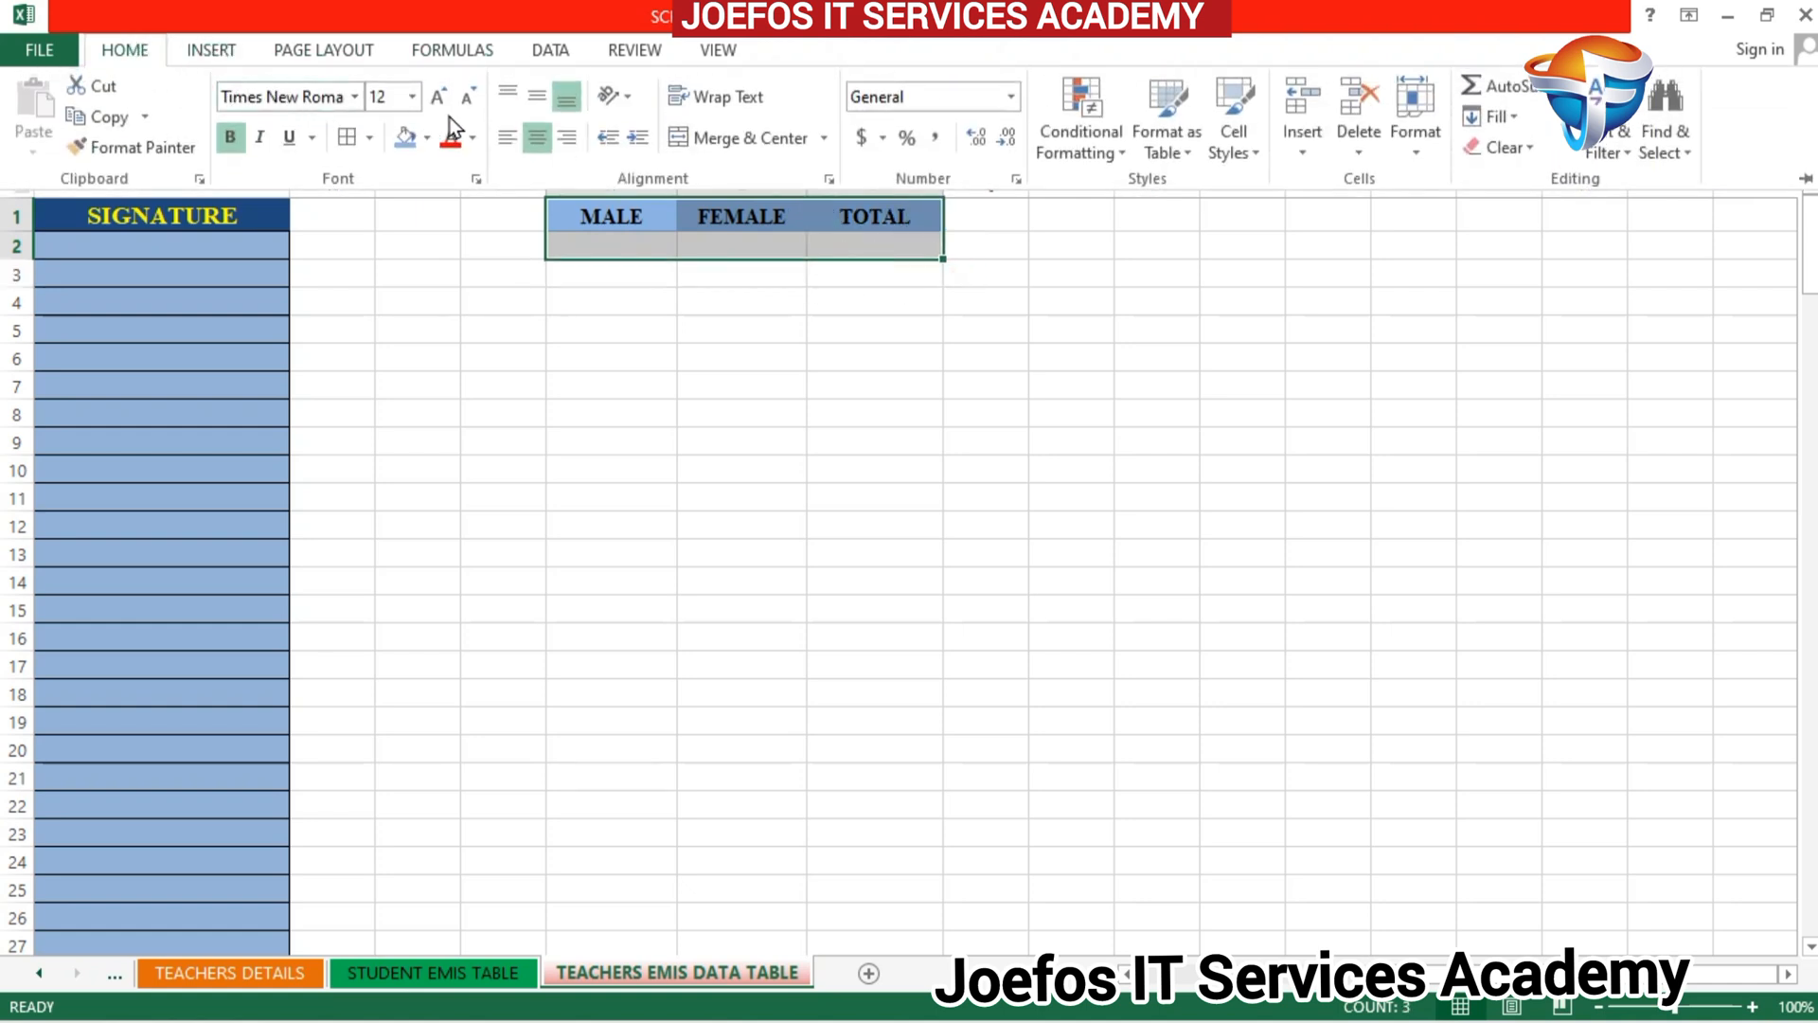
left_click(371, 137)
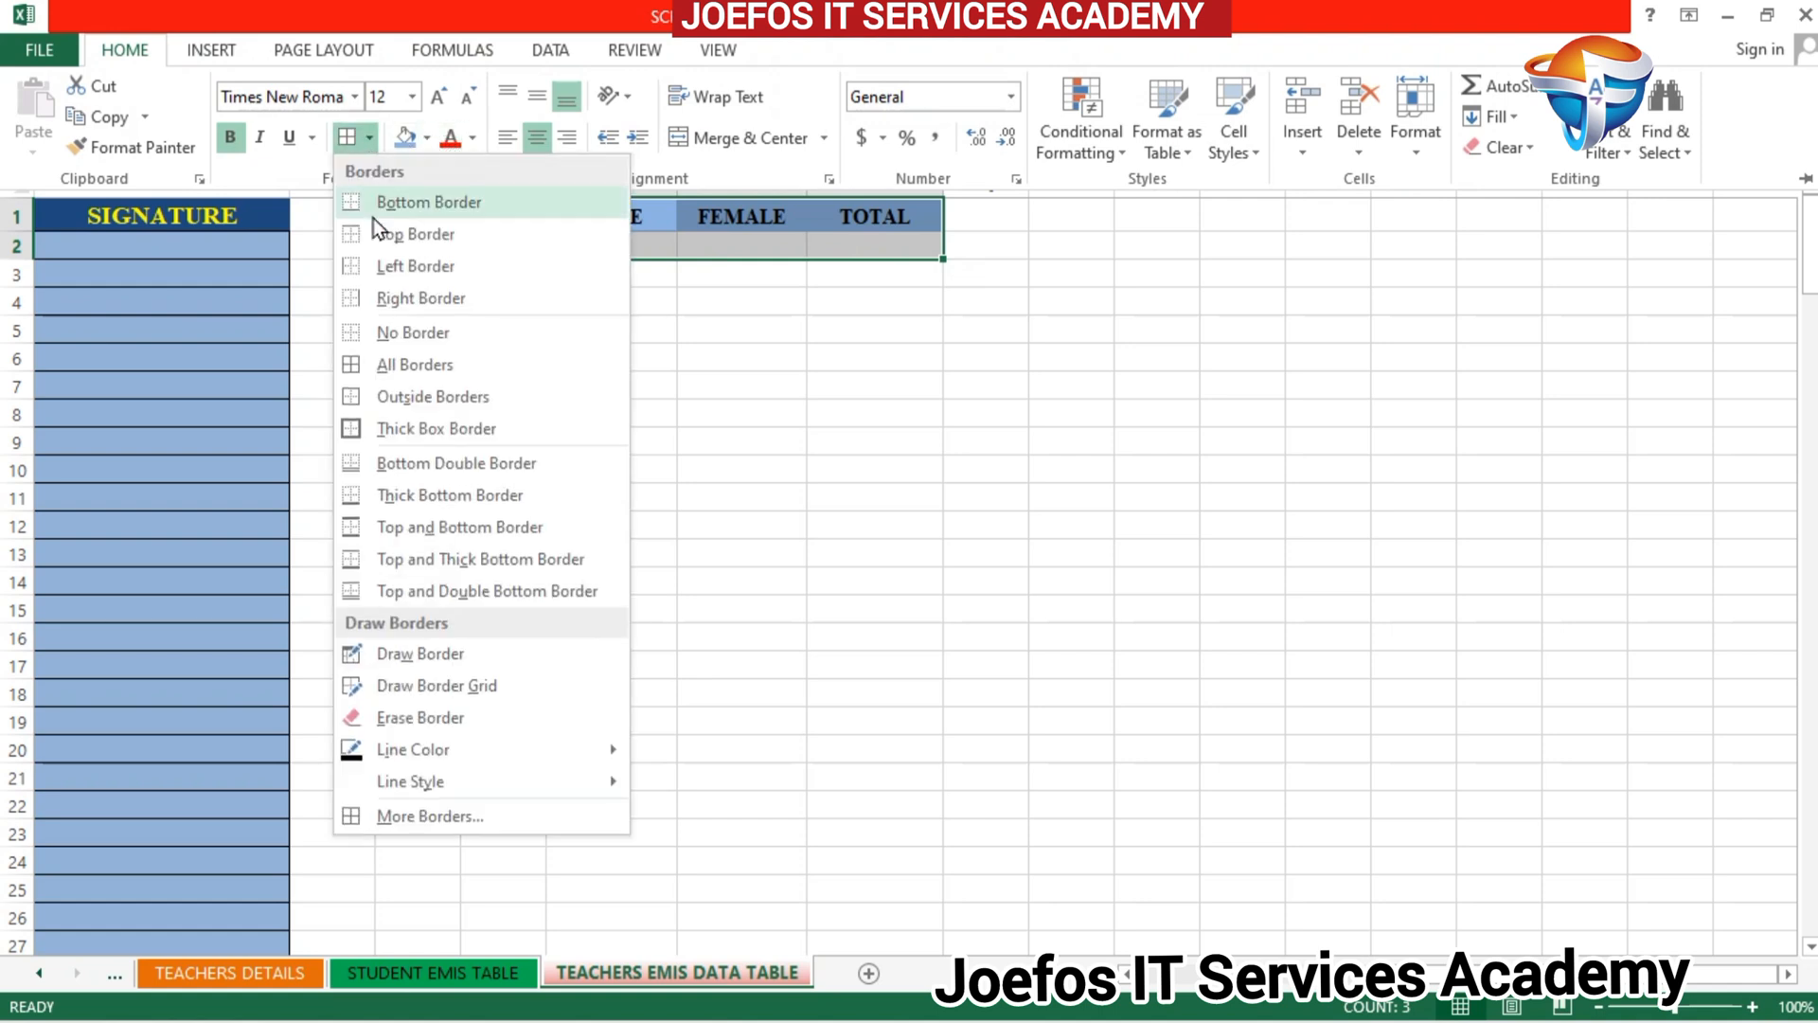
left_click(383, 365)
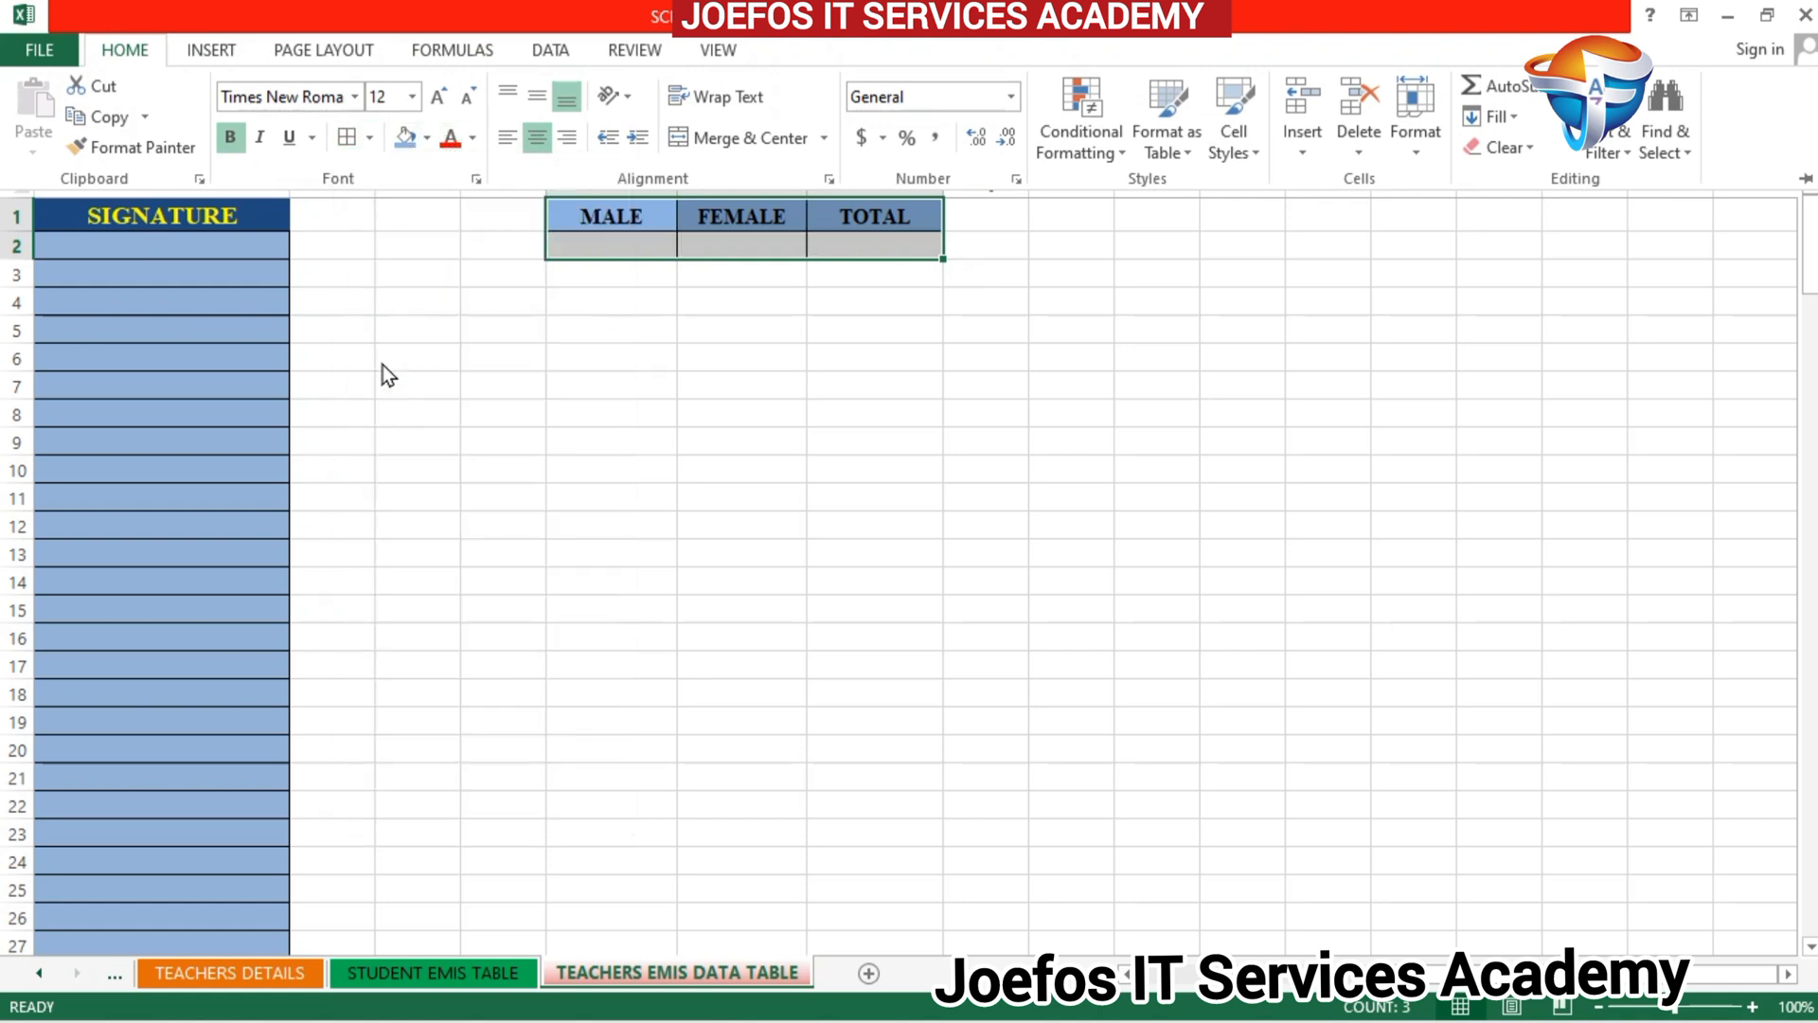
left_click(776, 306)
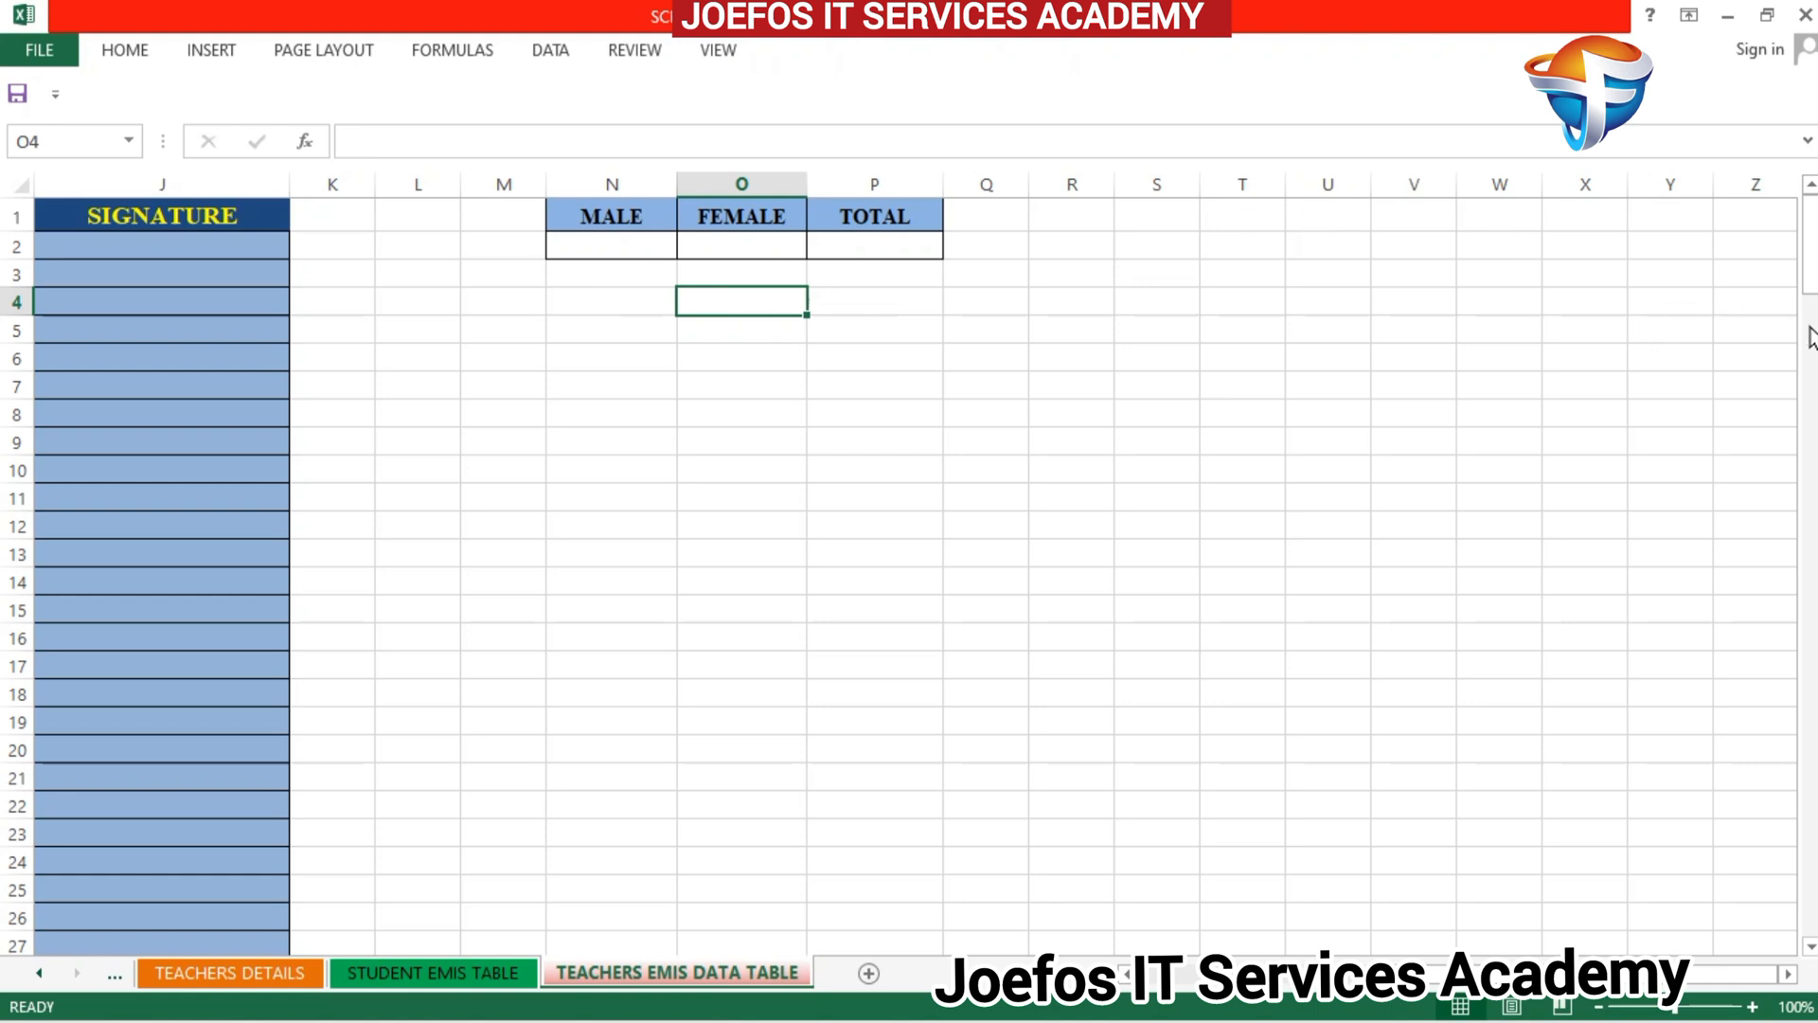
Step: Copy the teacher table's header row, A1 to J1, and paste it starting at cell T1
left_click_drag(1629, 975, 692, 937)
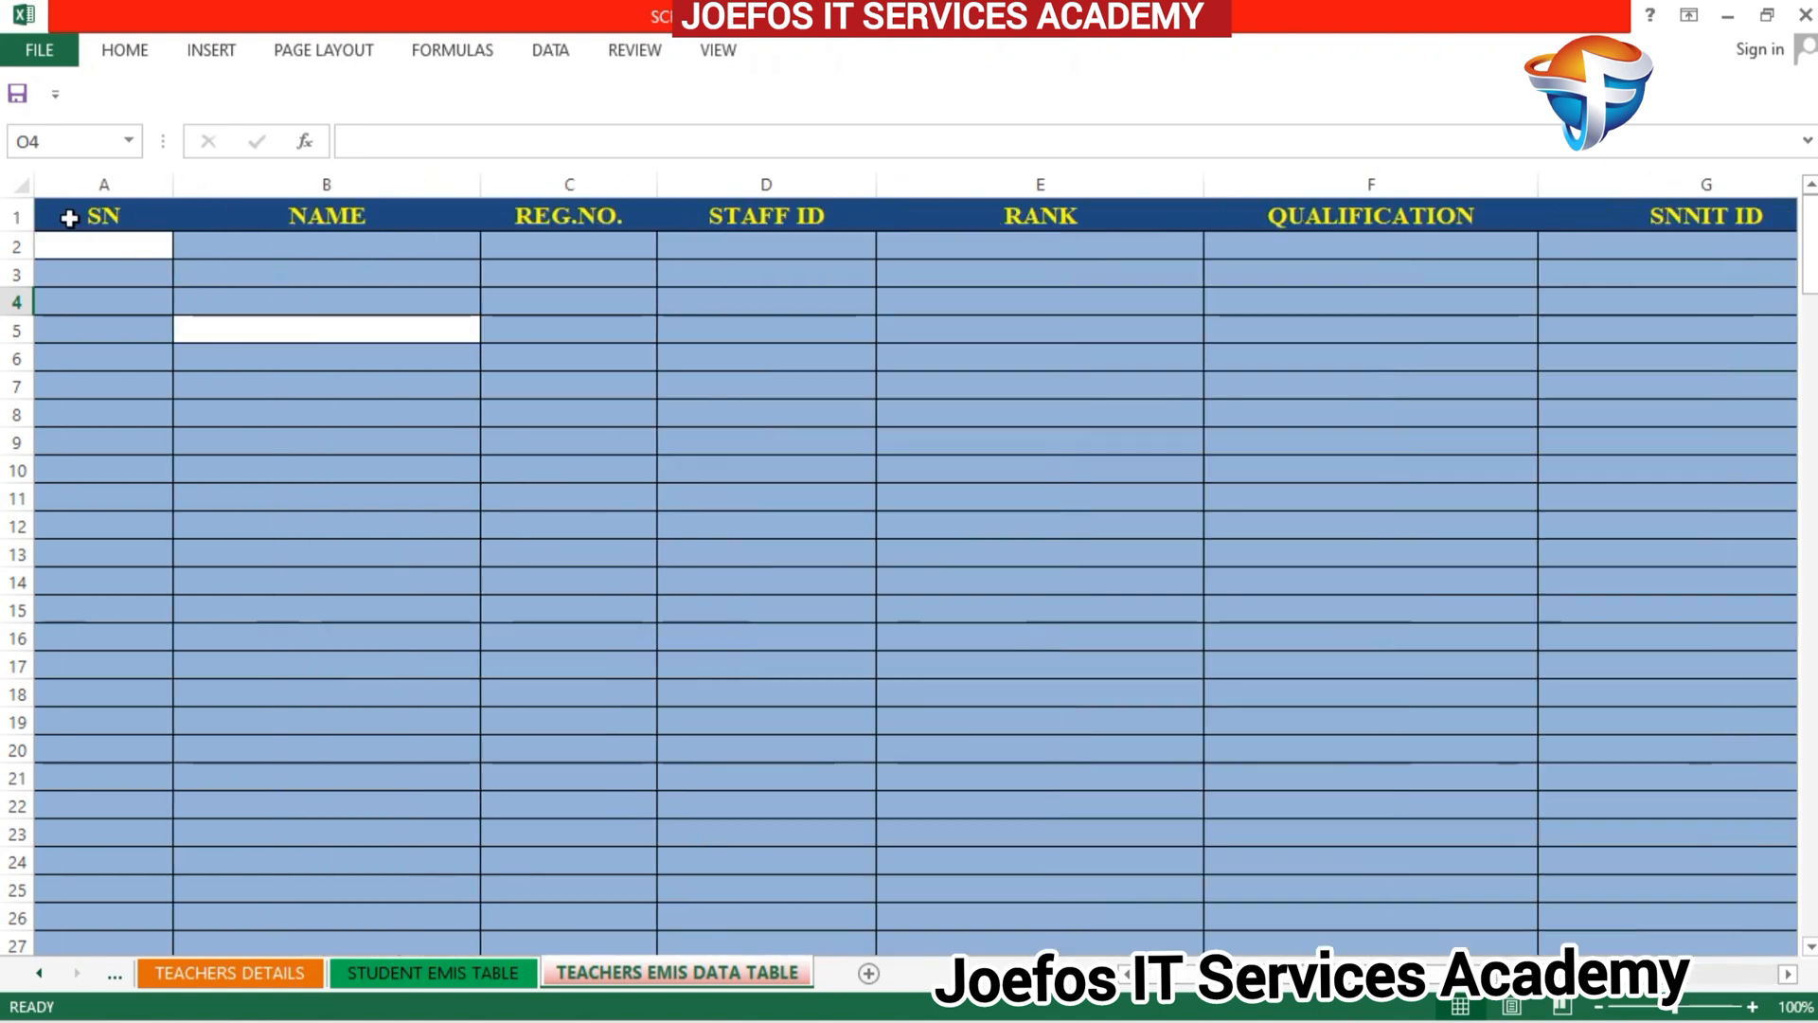
left_click_drag(69, 218, 1303, 218)
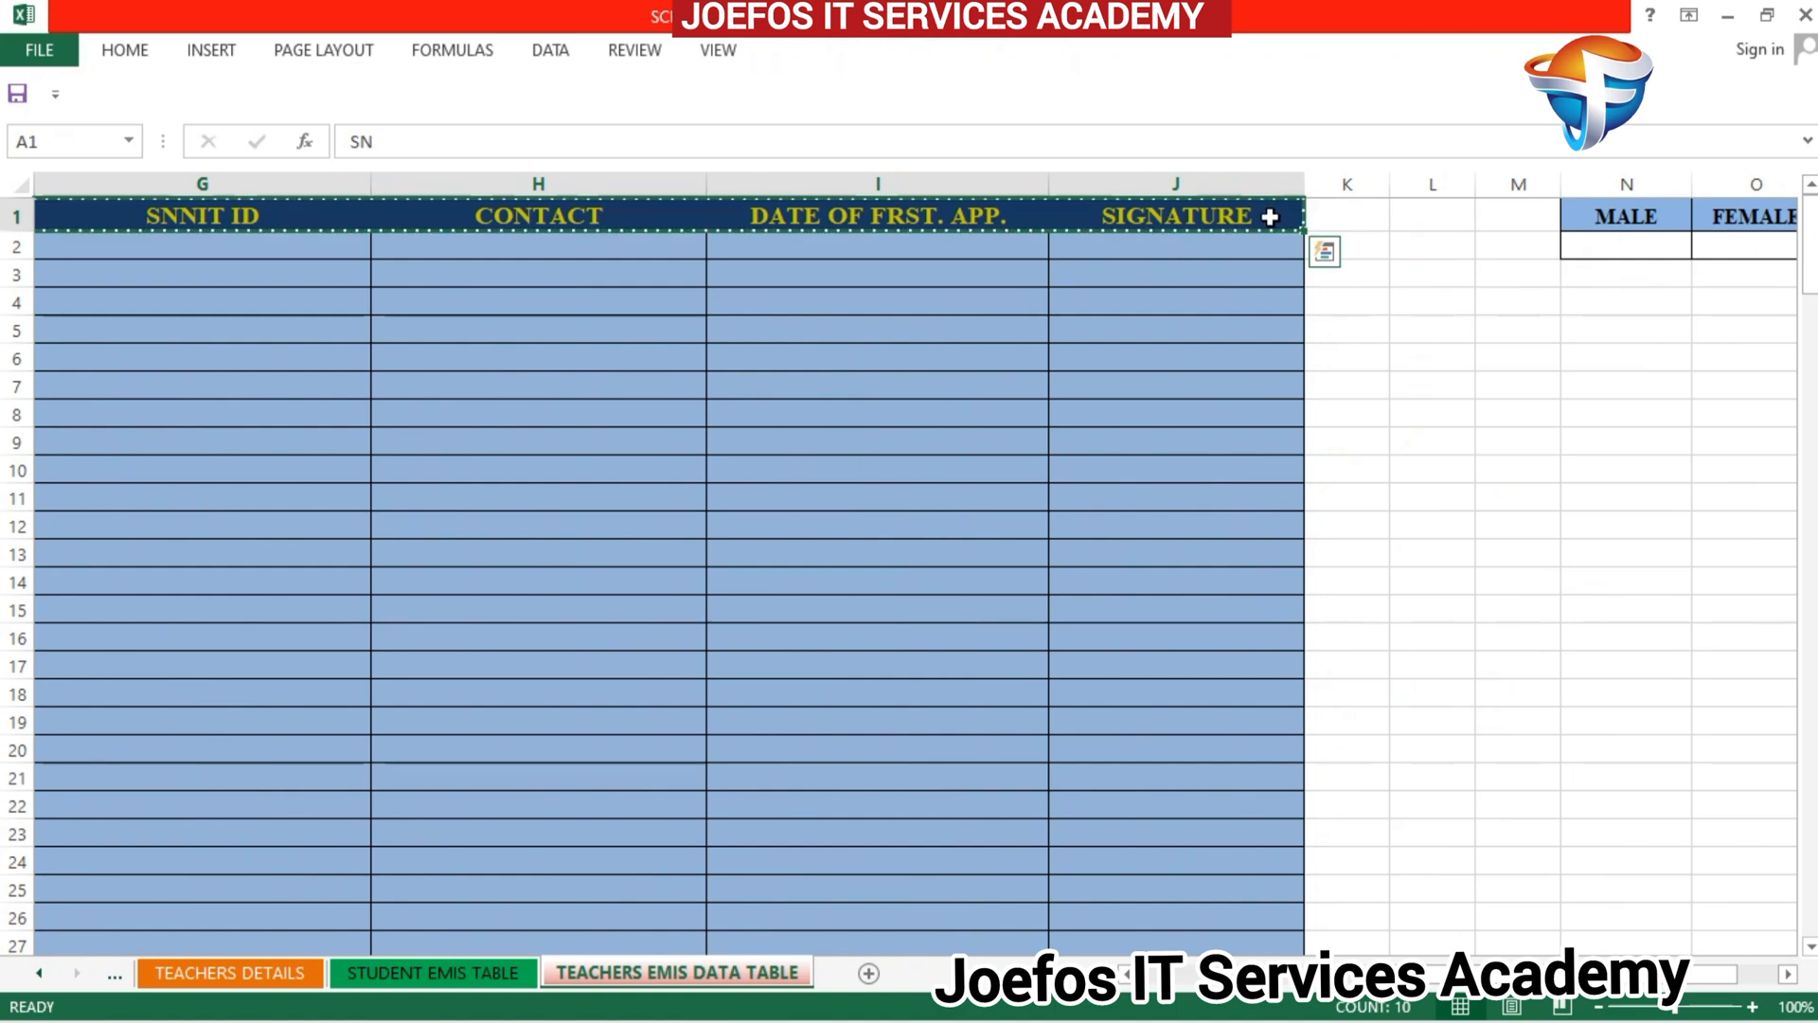
key("ctrl+c")
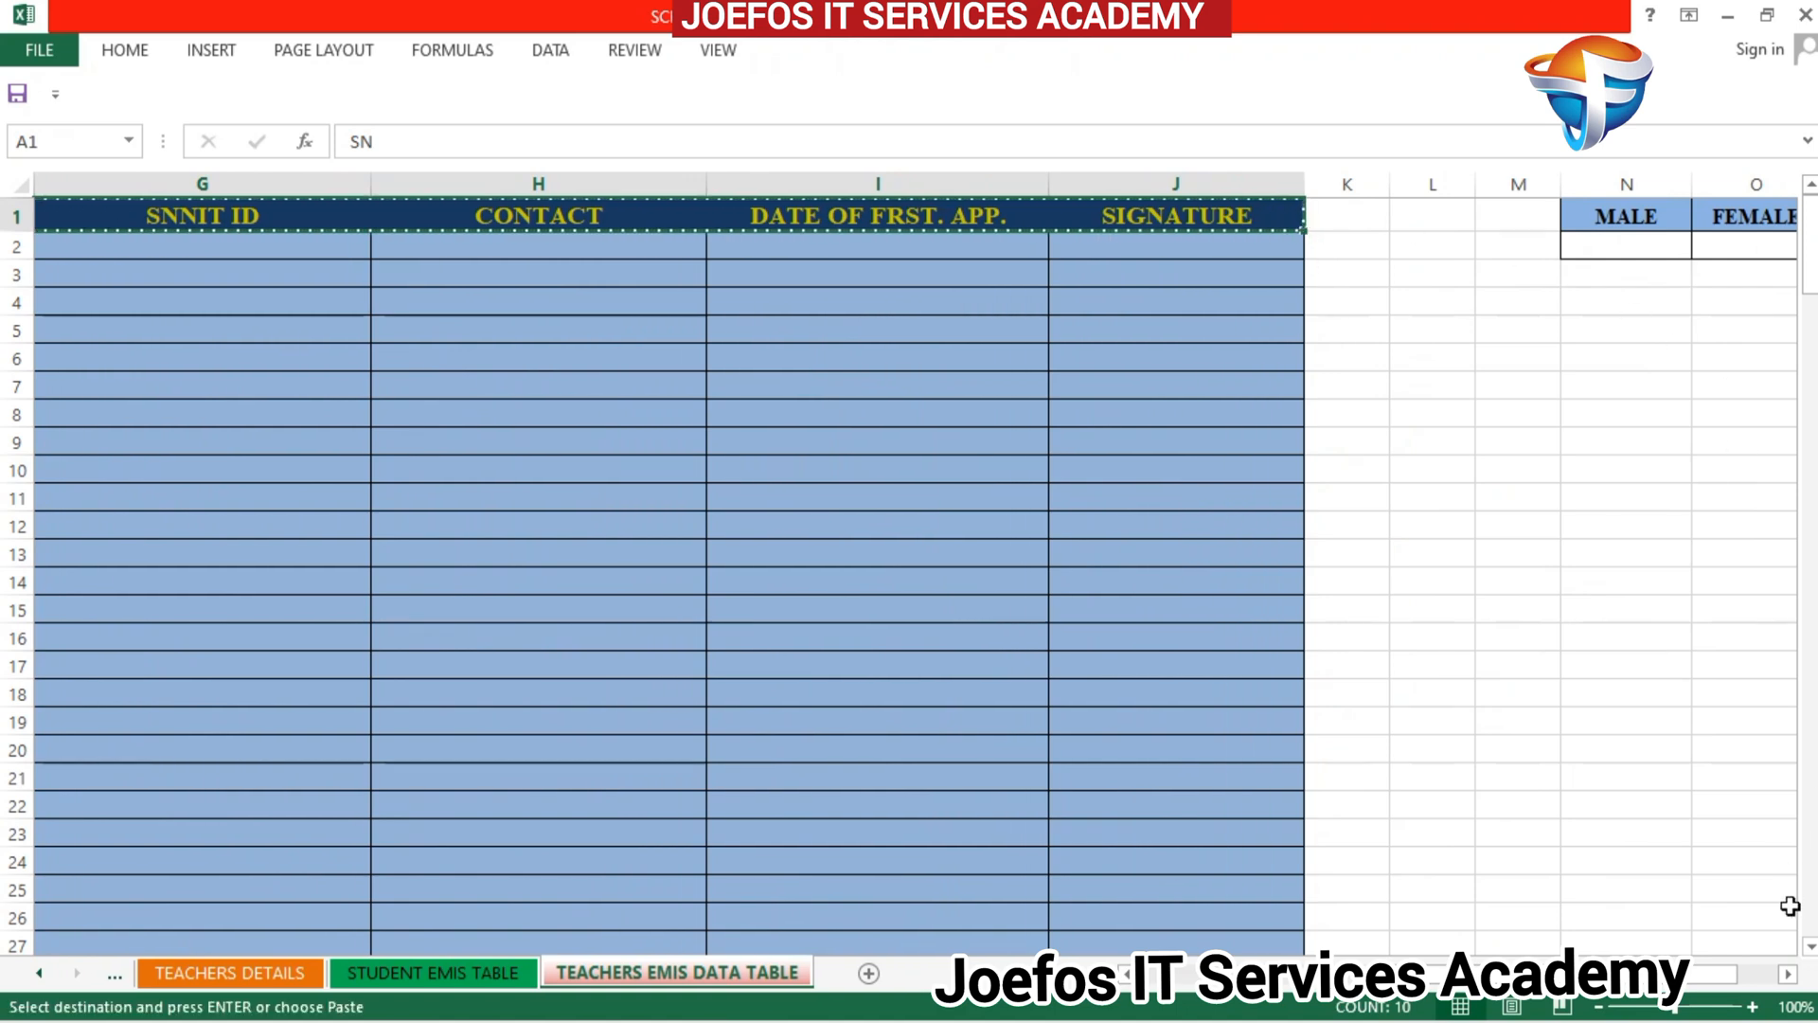
left_click(1788, 974)
left_click(1788, 974)
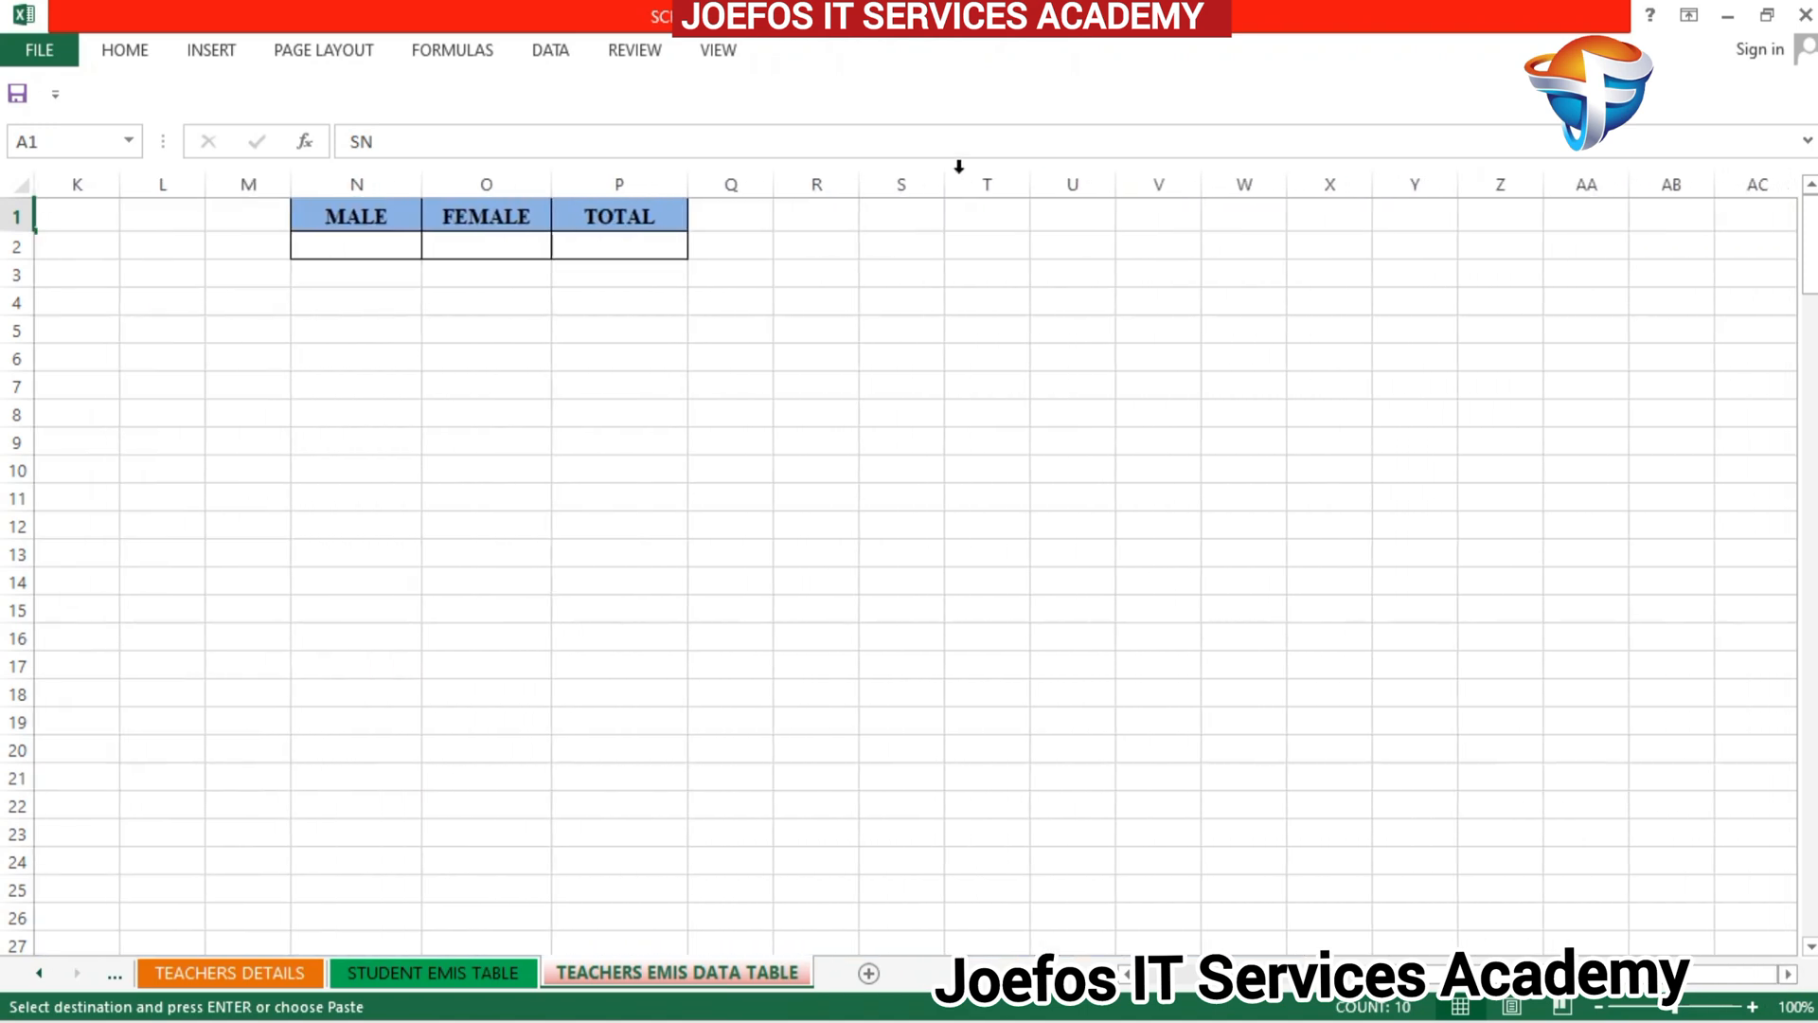
left_click(983, 219)
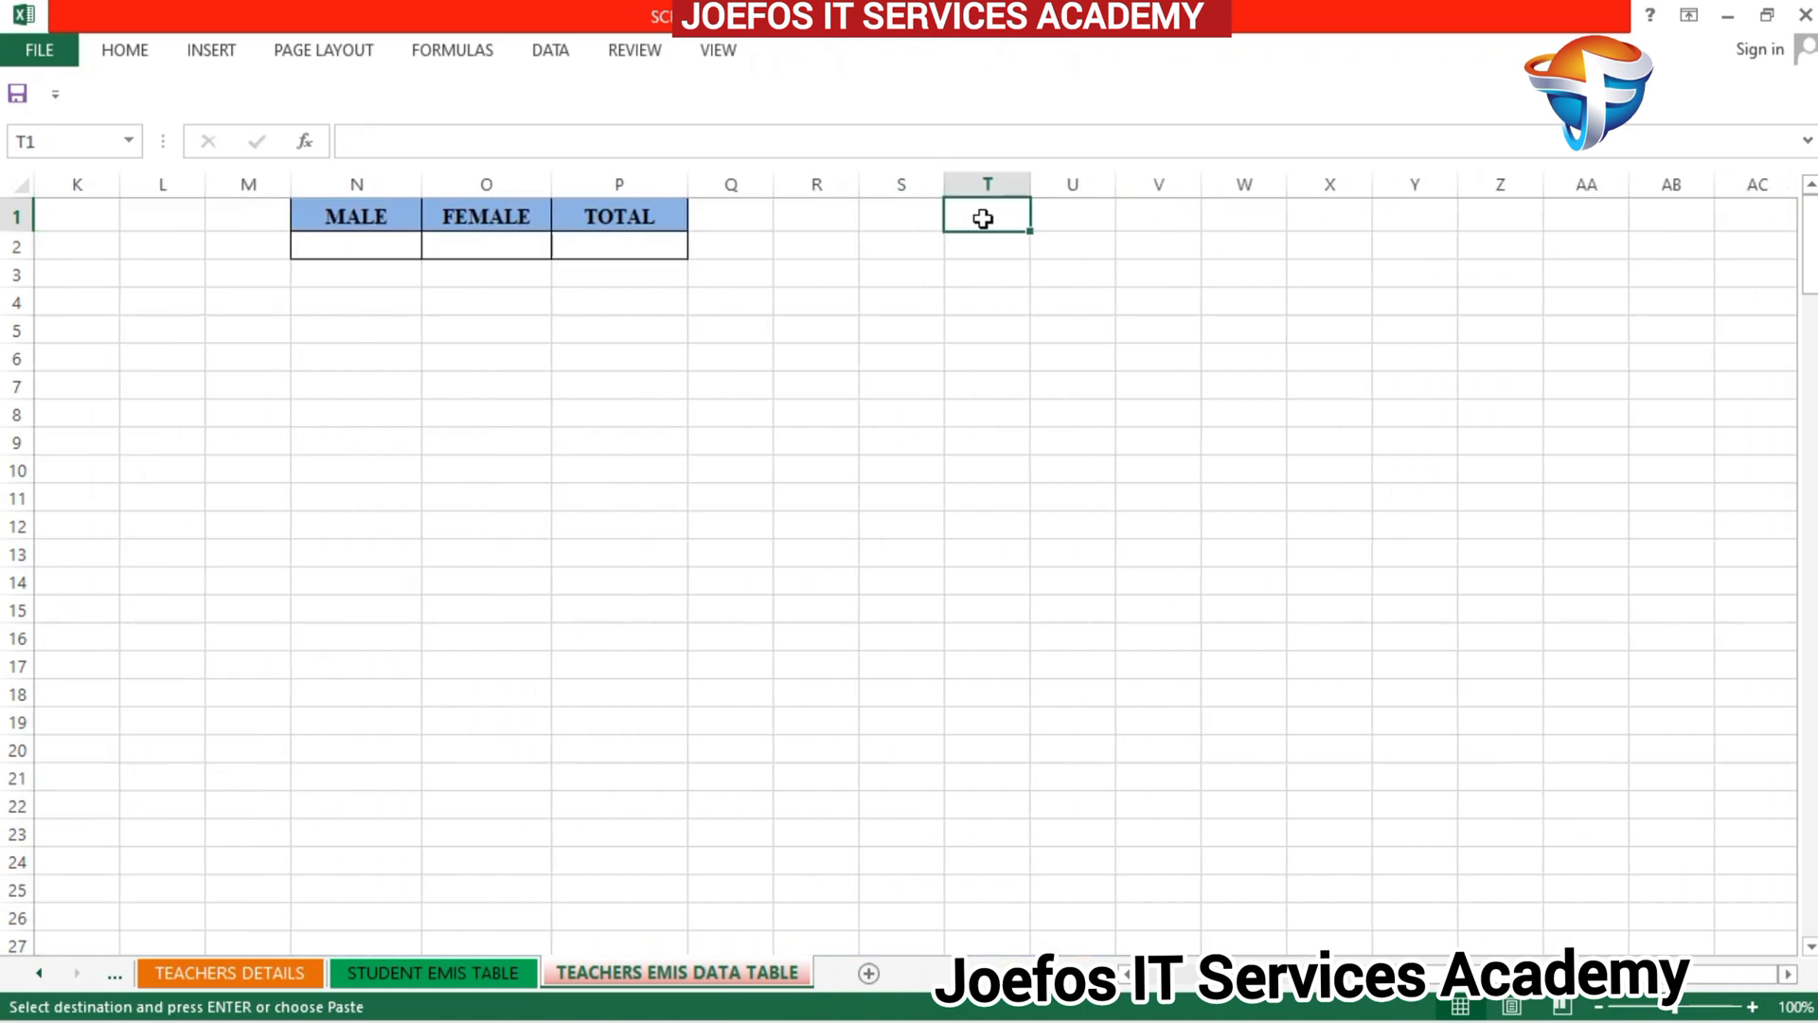
key("ctrl+v")
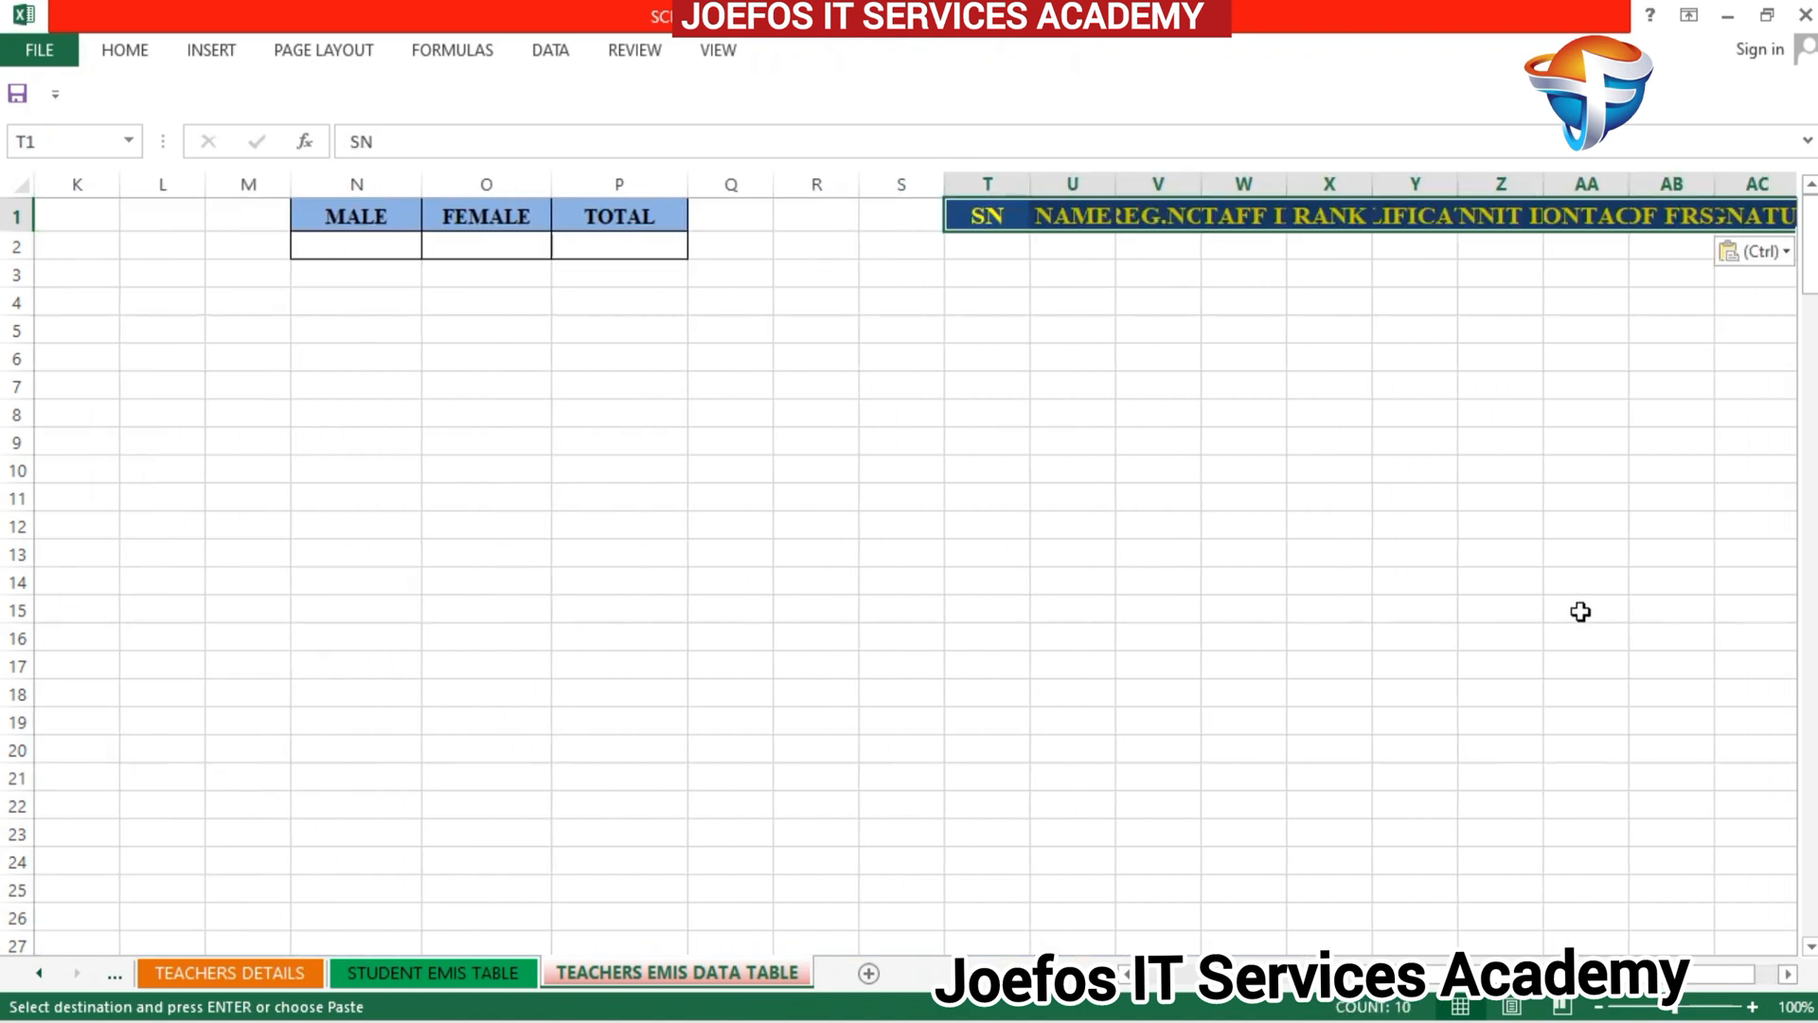
Step: Keep the source column widths for the pasted header row and check the headings out to column AC
left_click(1788, 974)
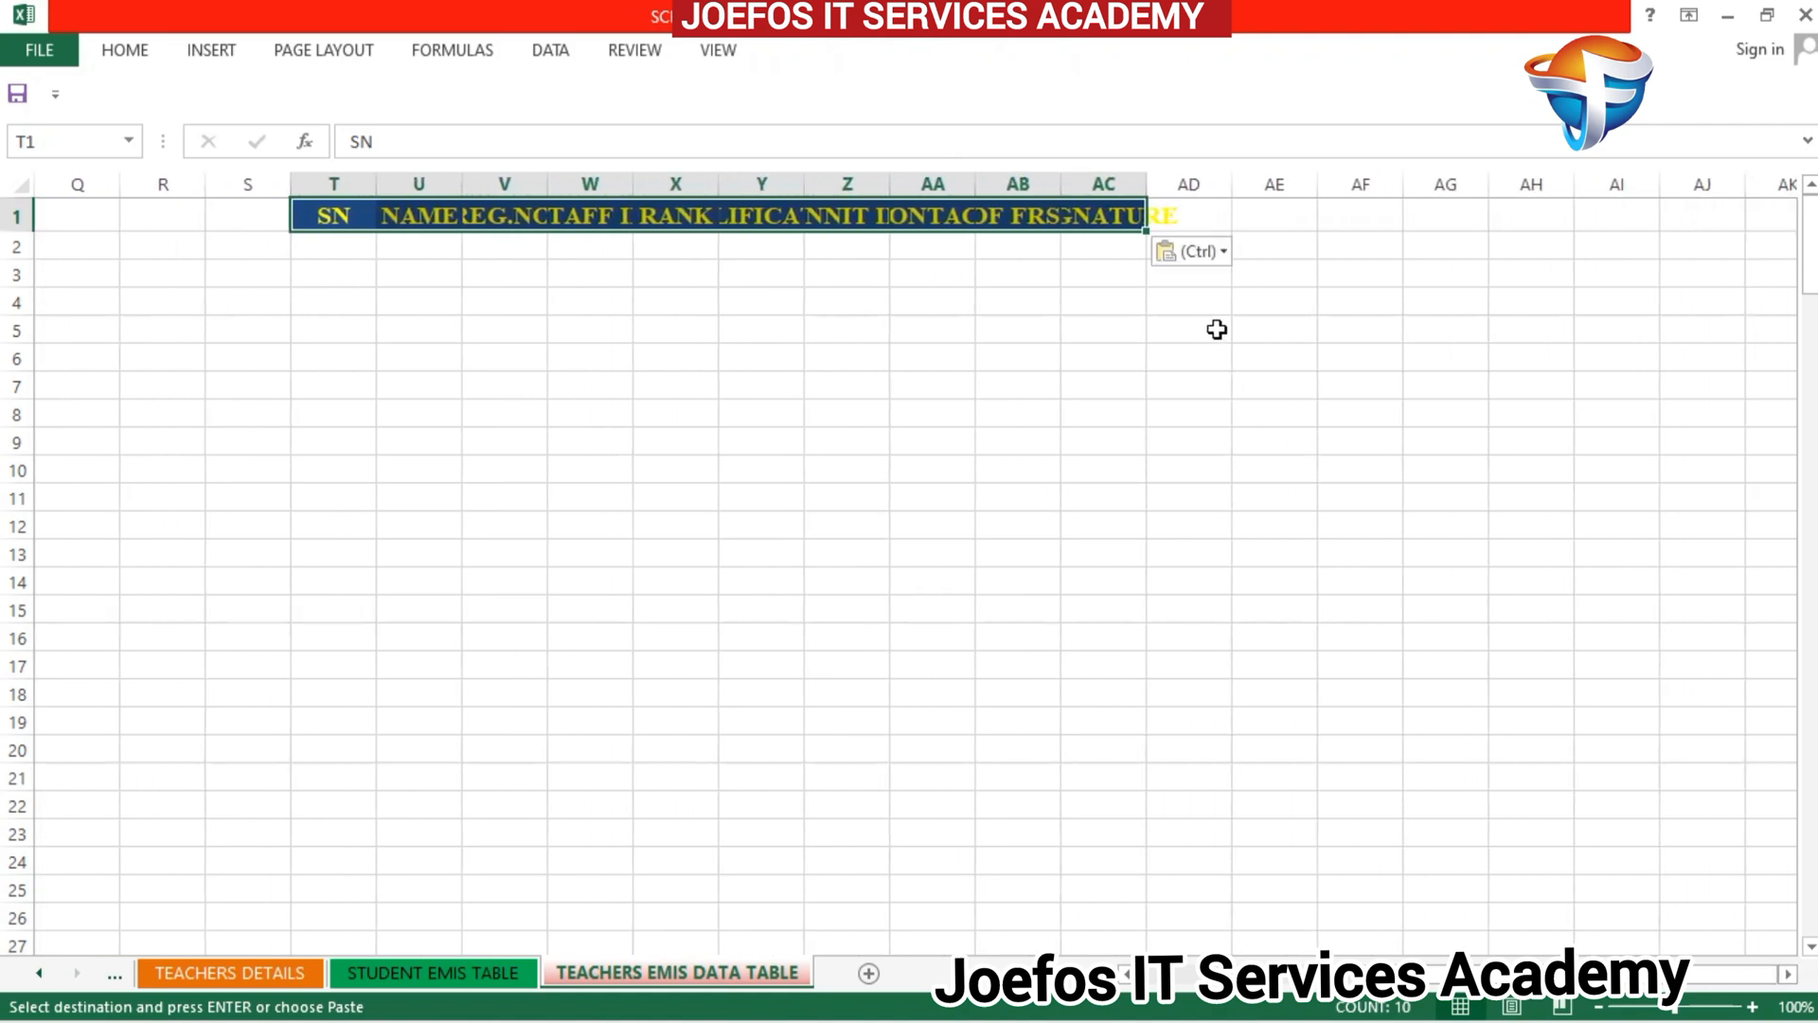
left_click(1223, 254)
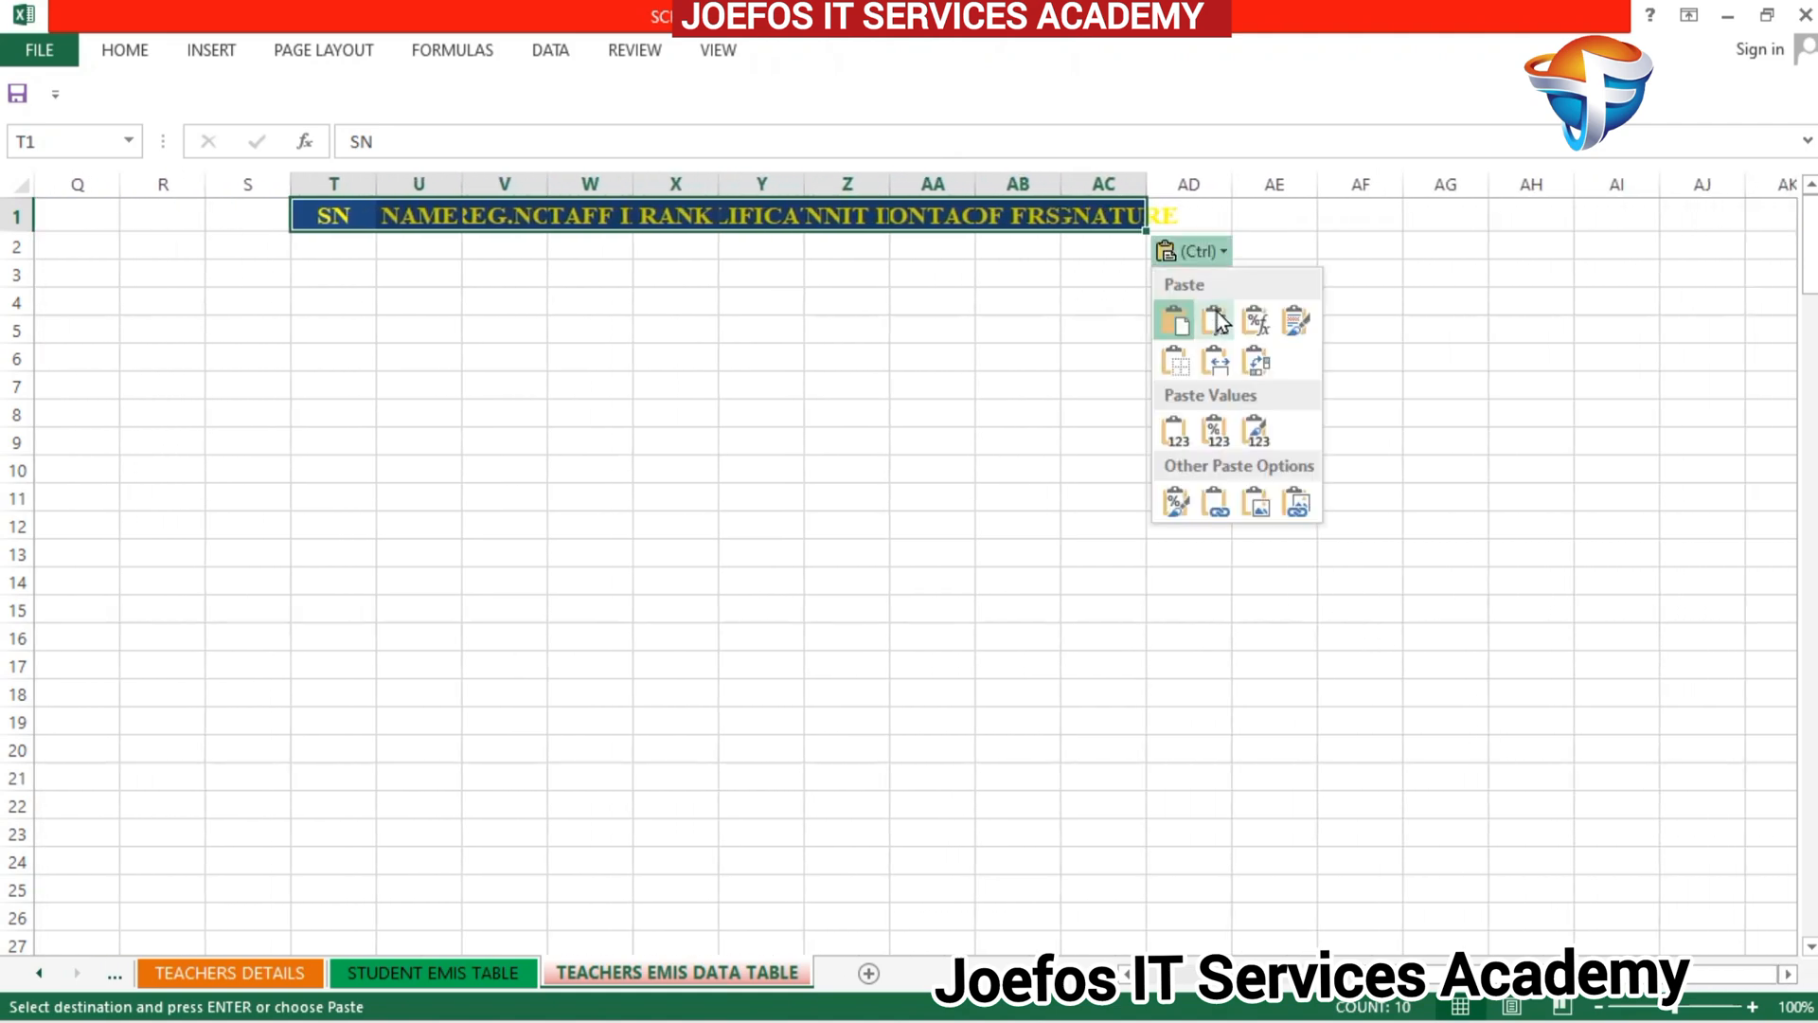
left_click(1215, 359)
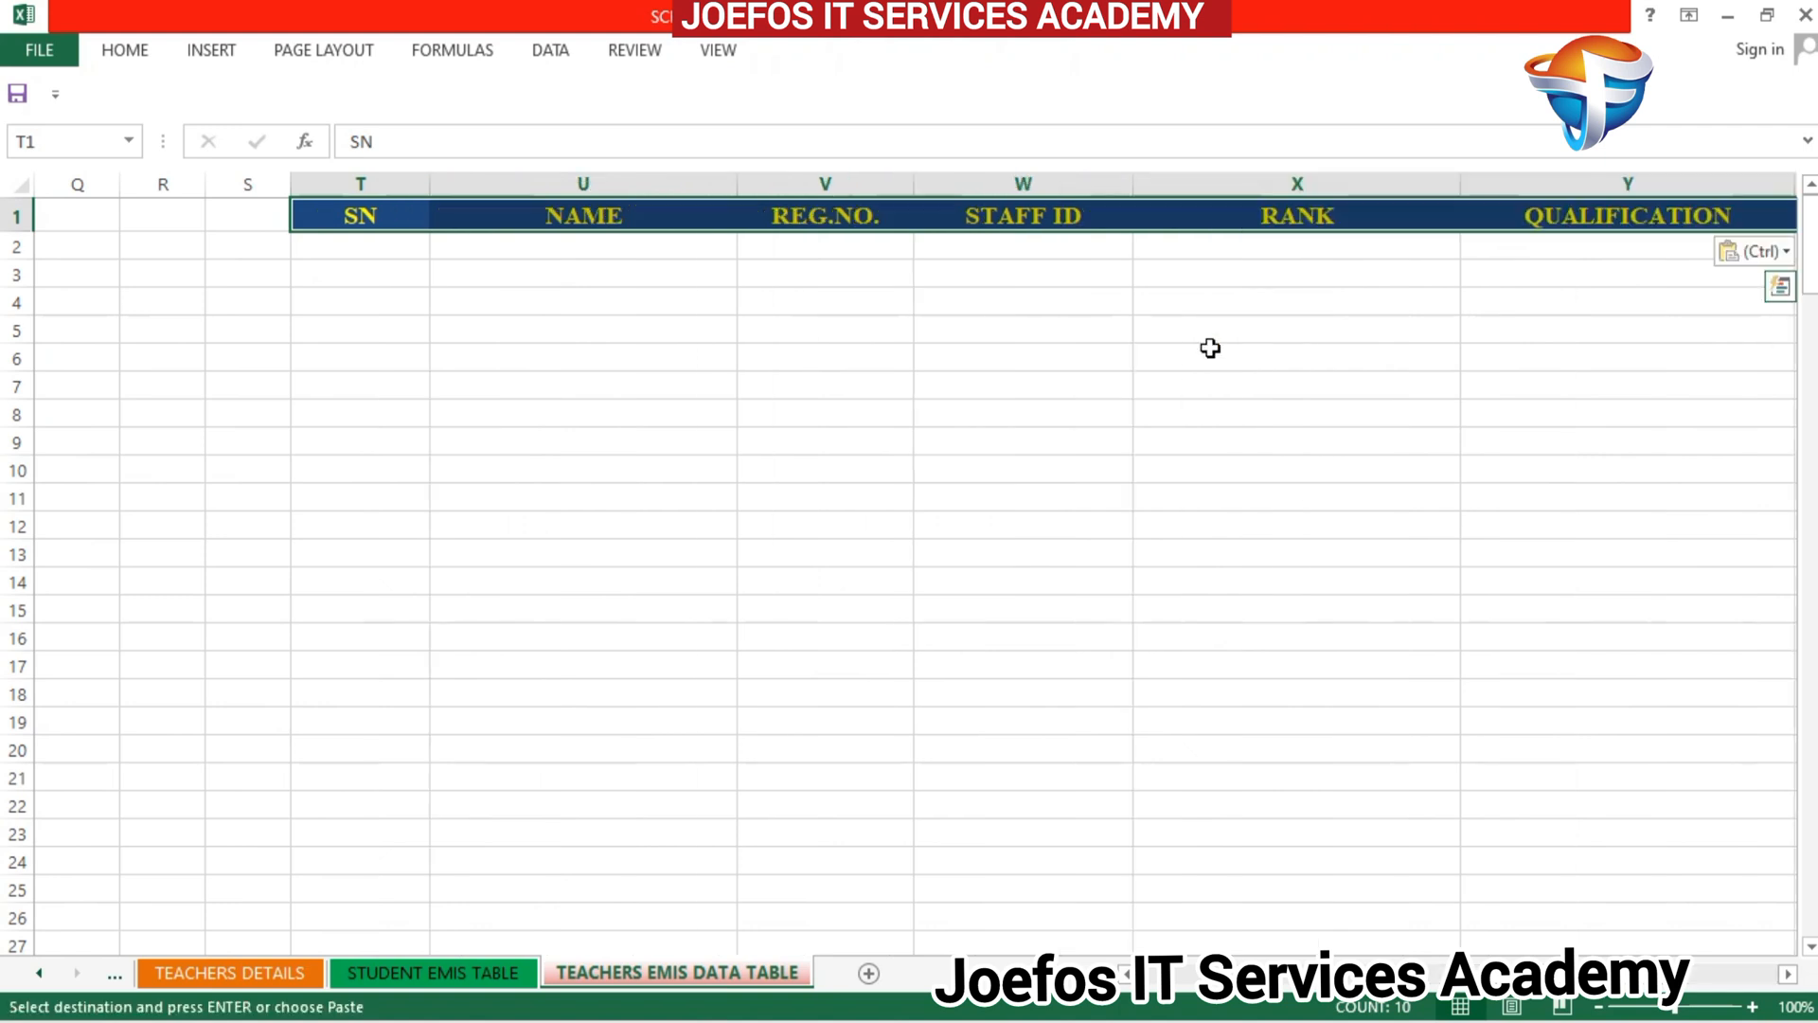
left_click(1788, 974)
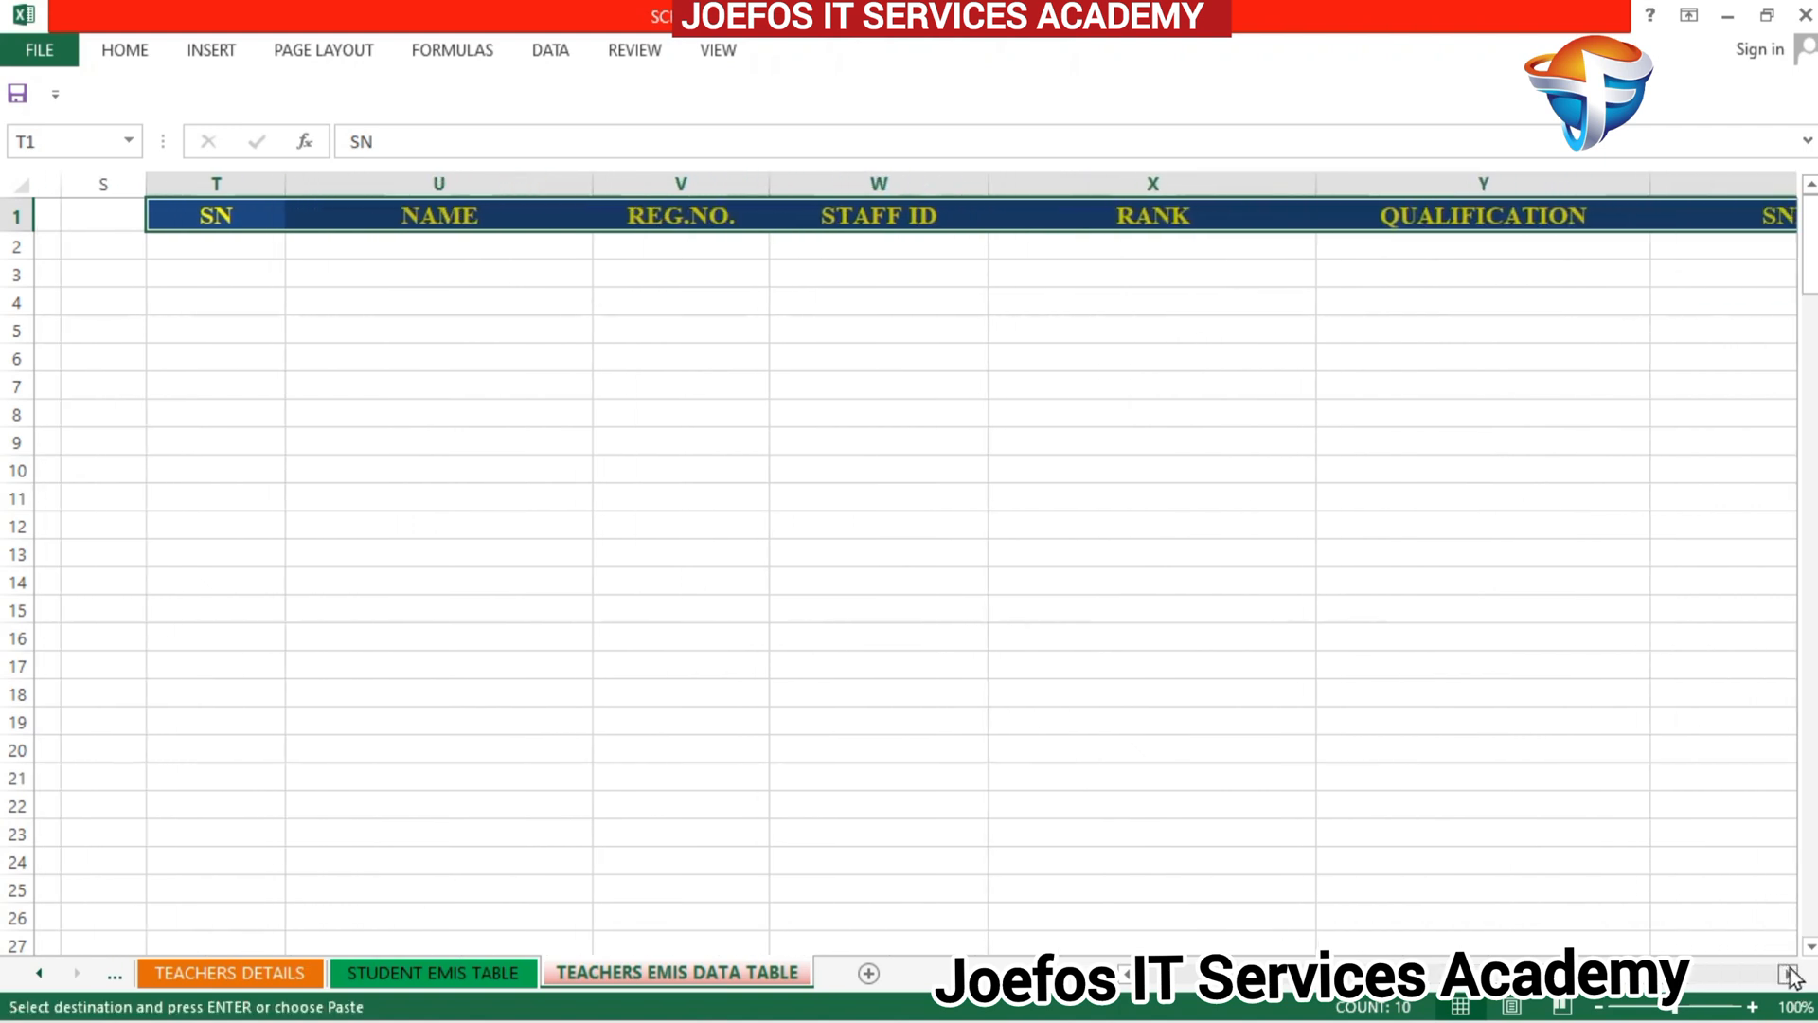
left_click(1791, 974)
left_click(1791, 974)
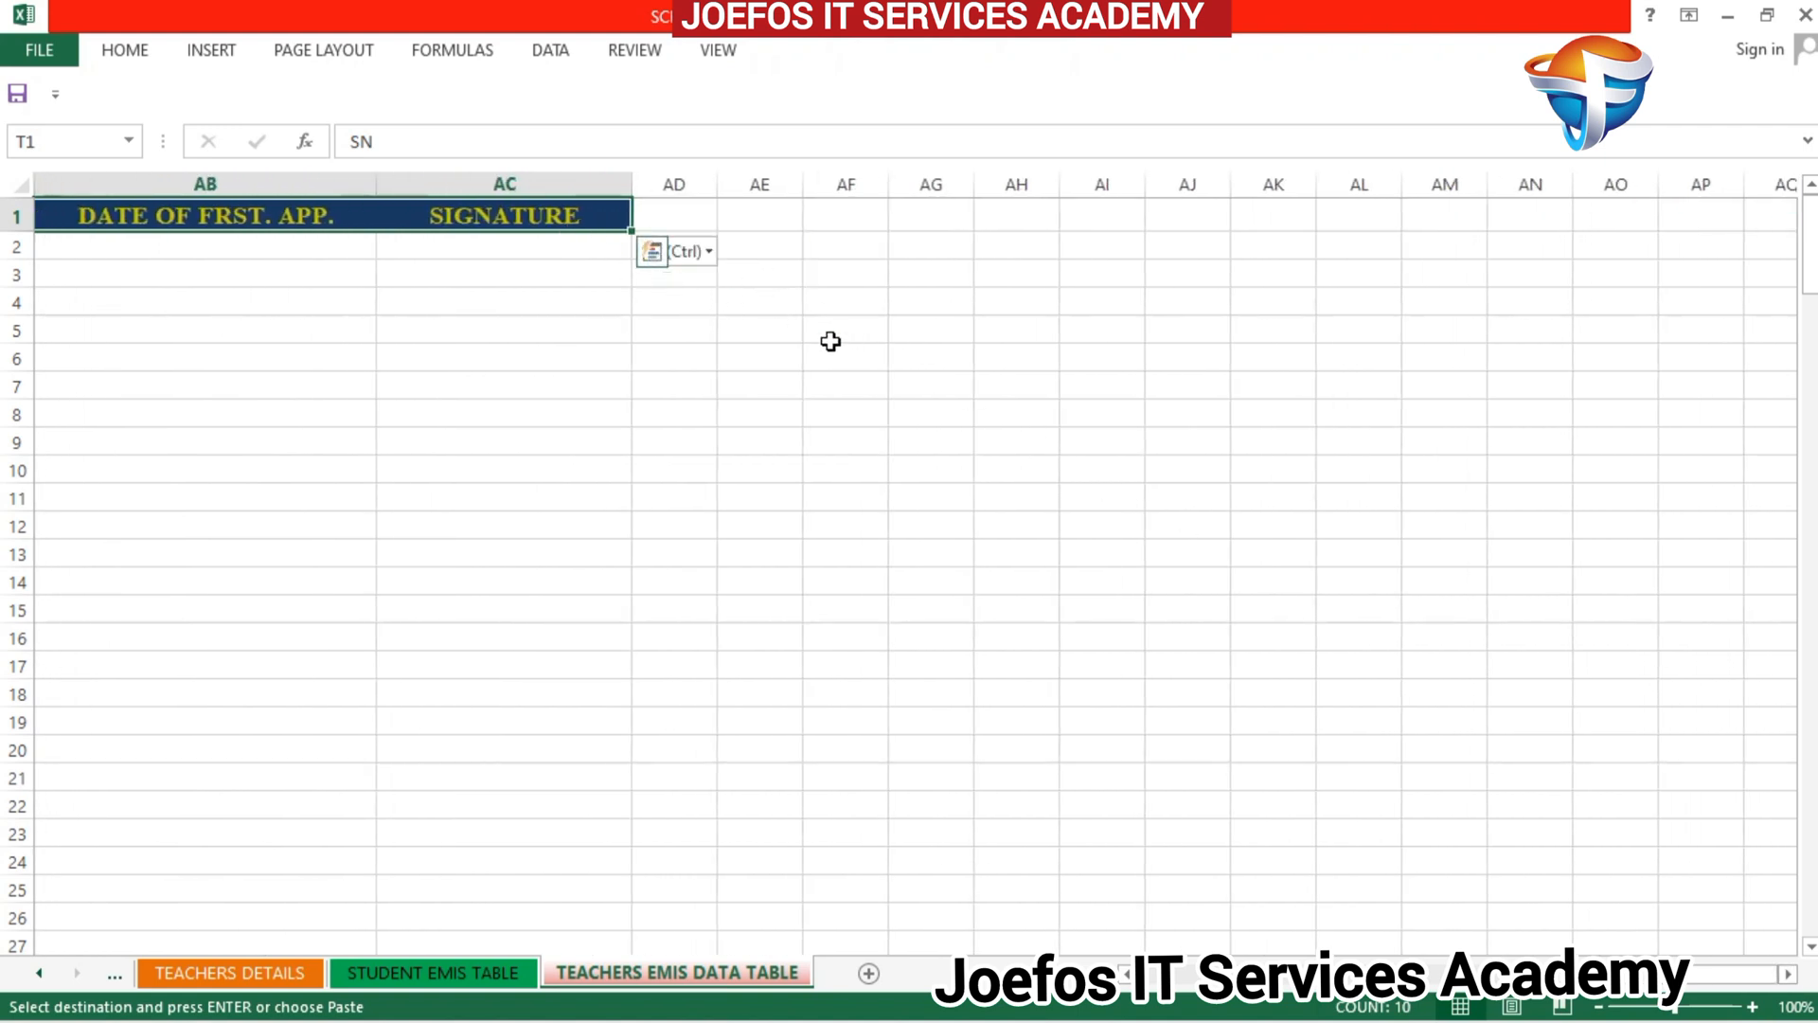
left_click_drag(1733, 974, 1572, 1013)
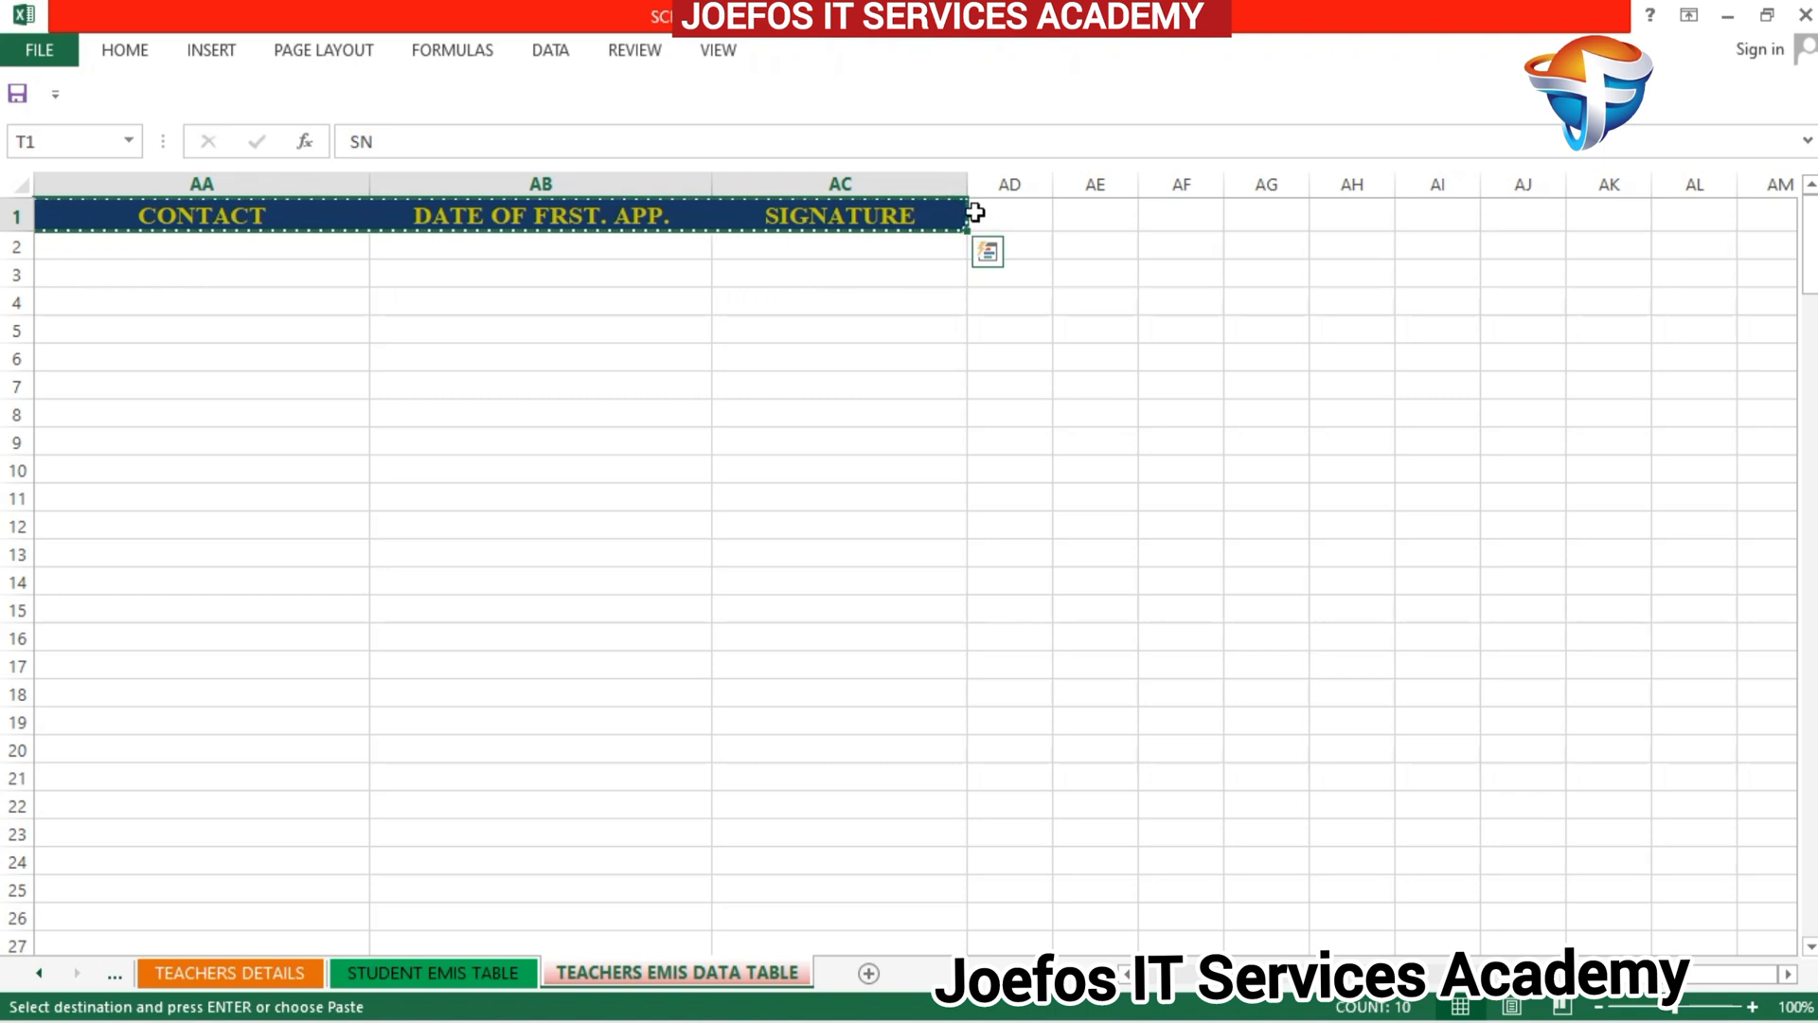
Step: Paste the copied header row again starting at cell AD1, keeping the source column widths
left_click(1010, 217)
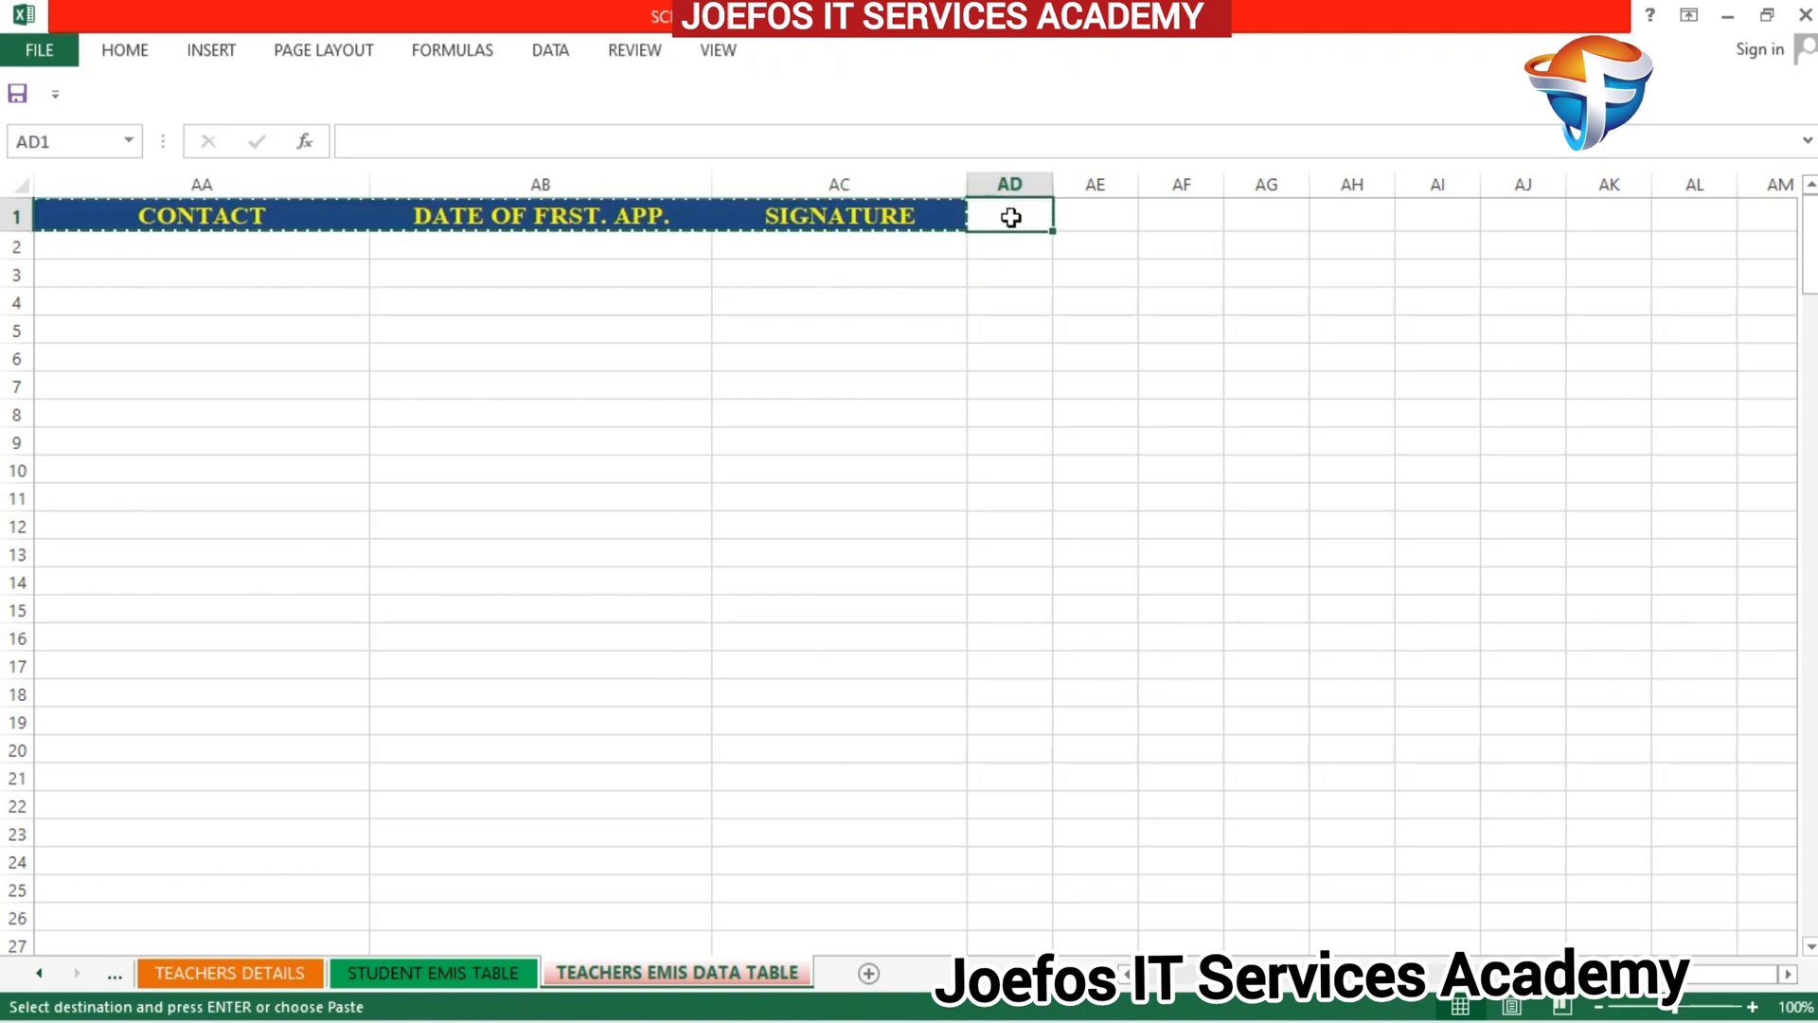
key("ctrl+v")
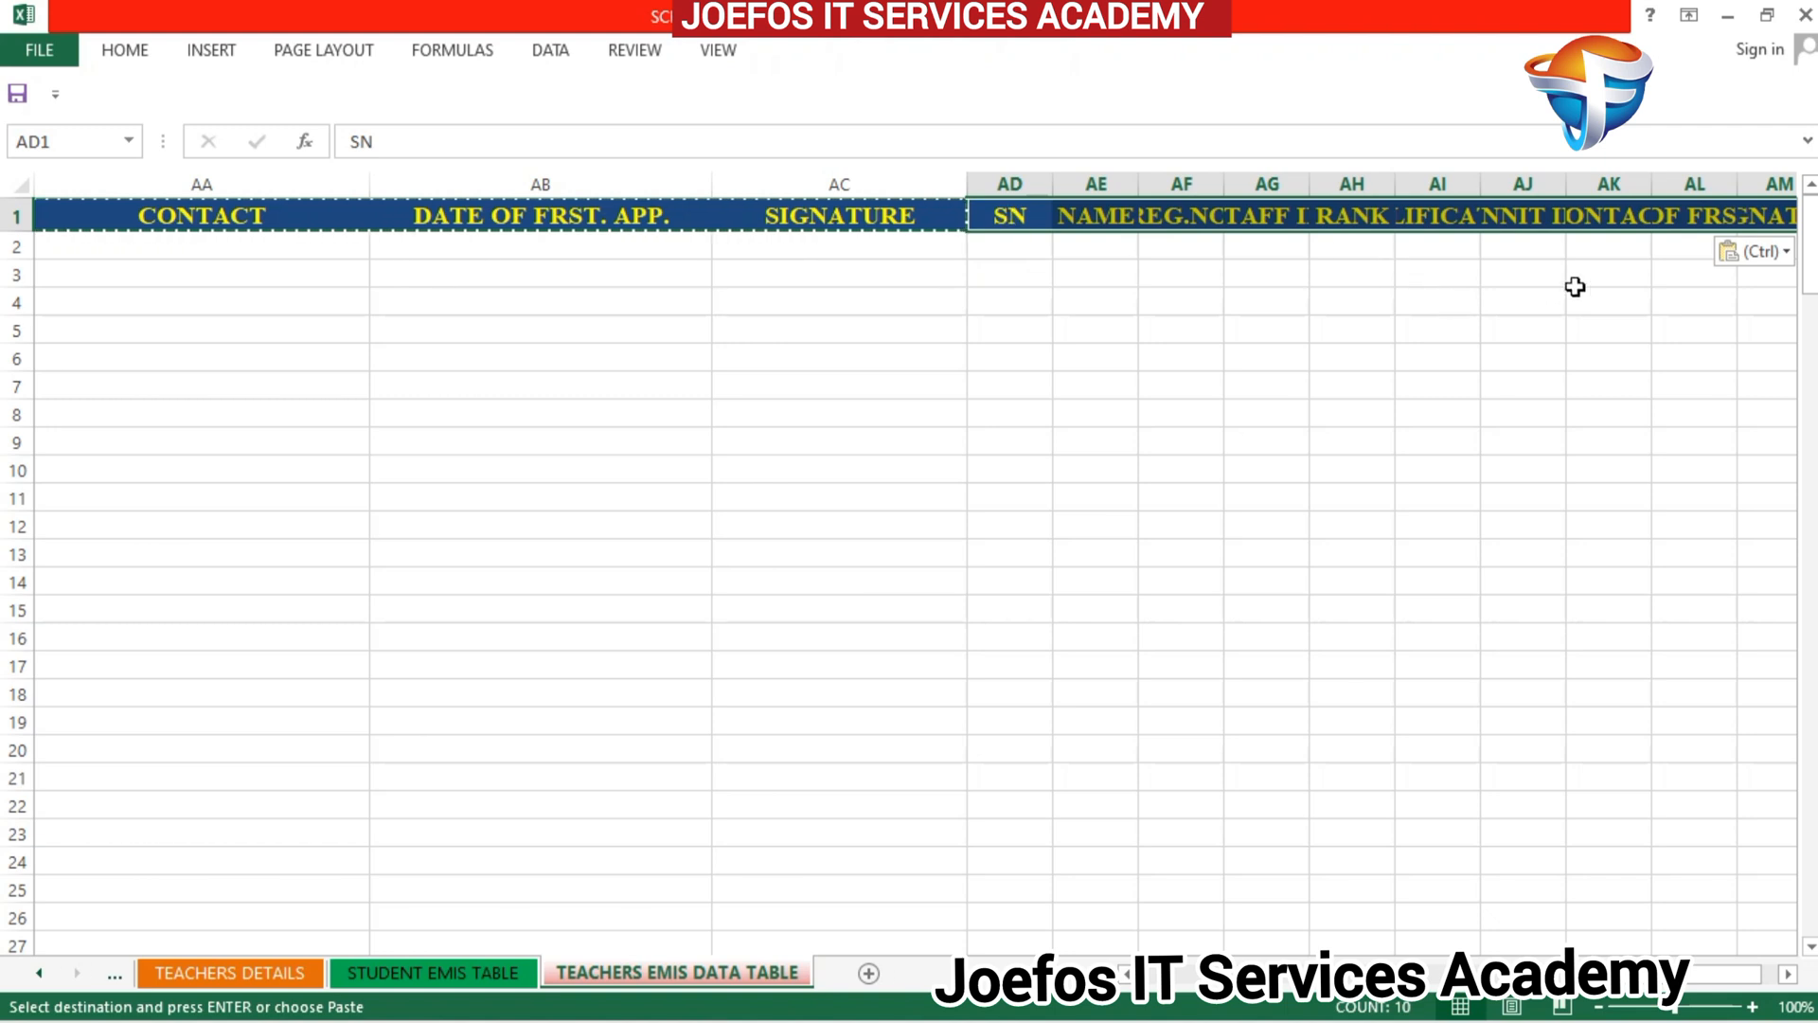
left_click(1760, 252)
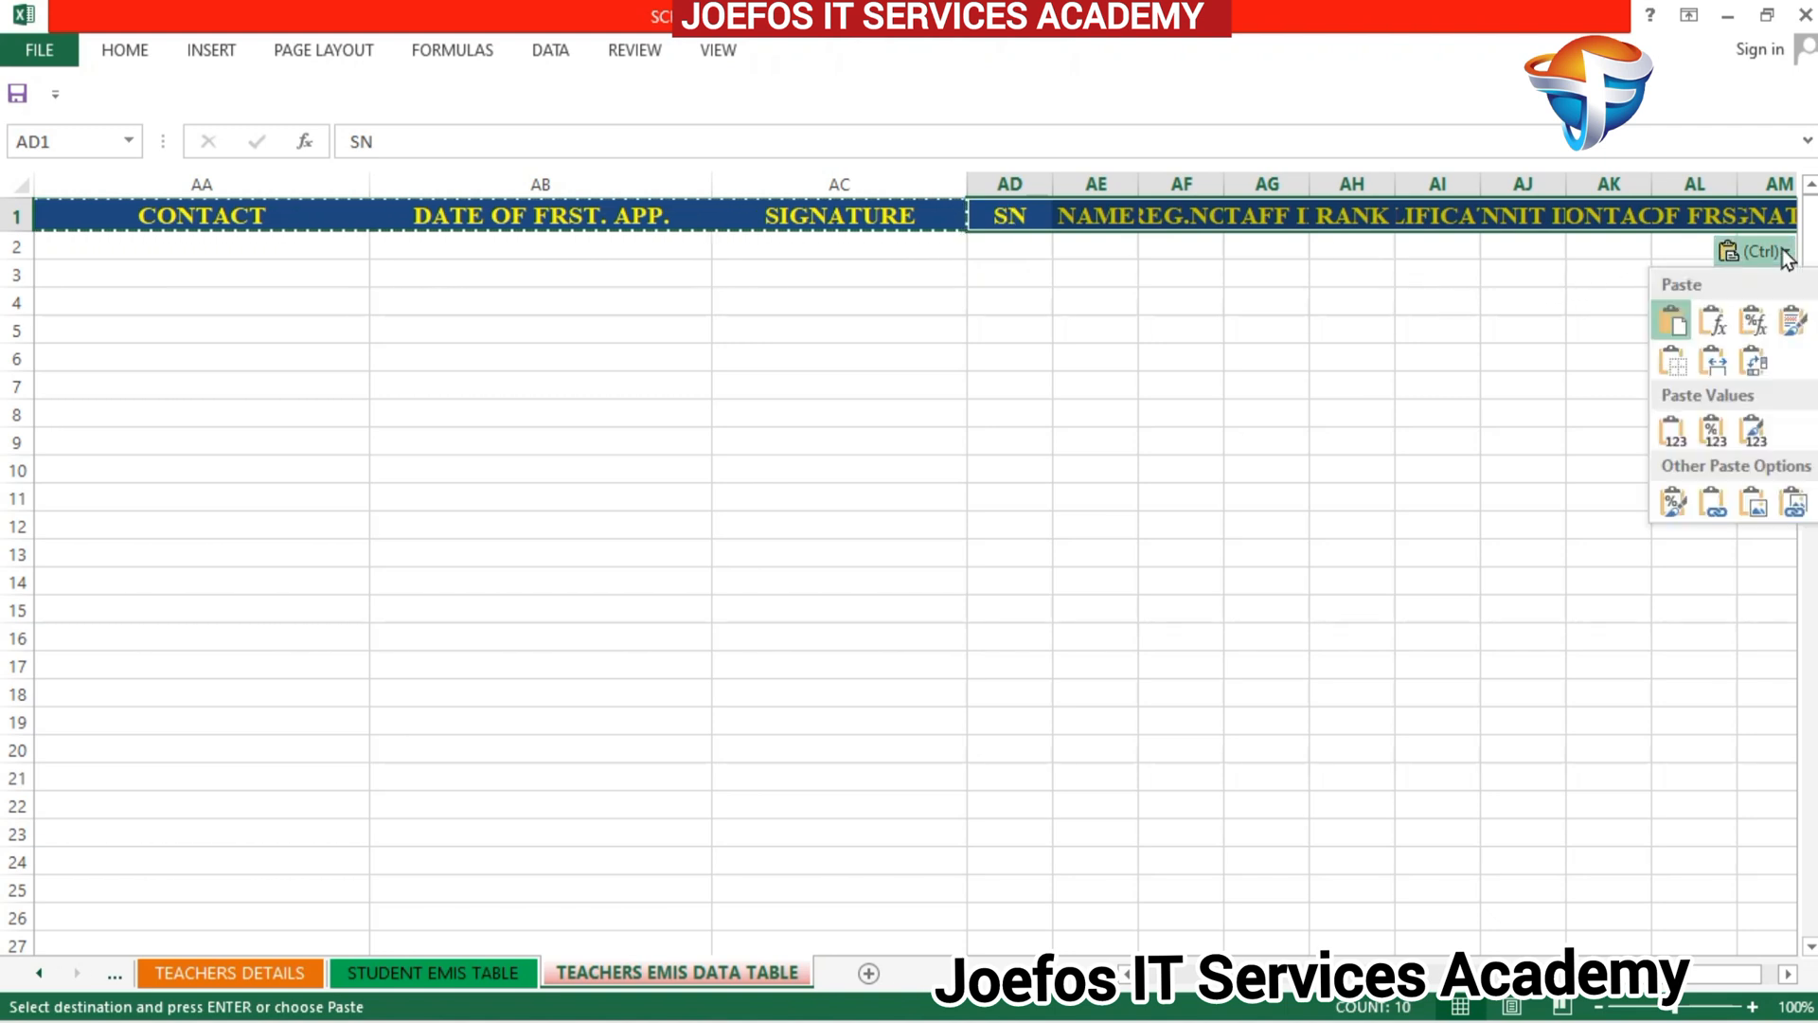
left_click(1712, 360)
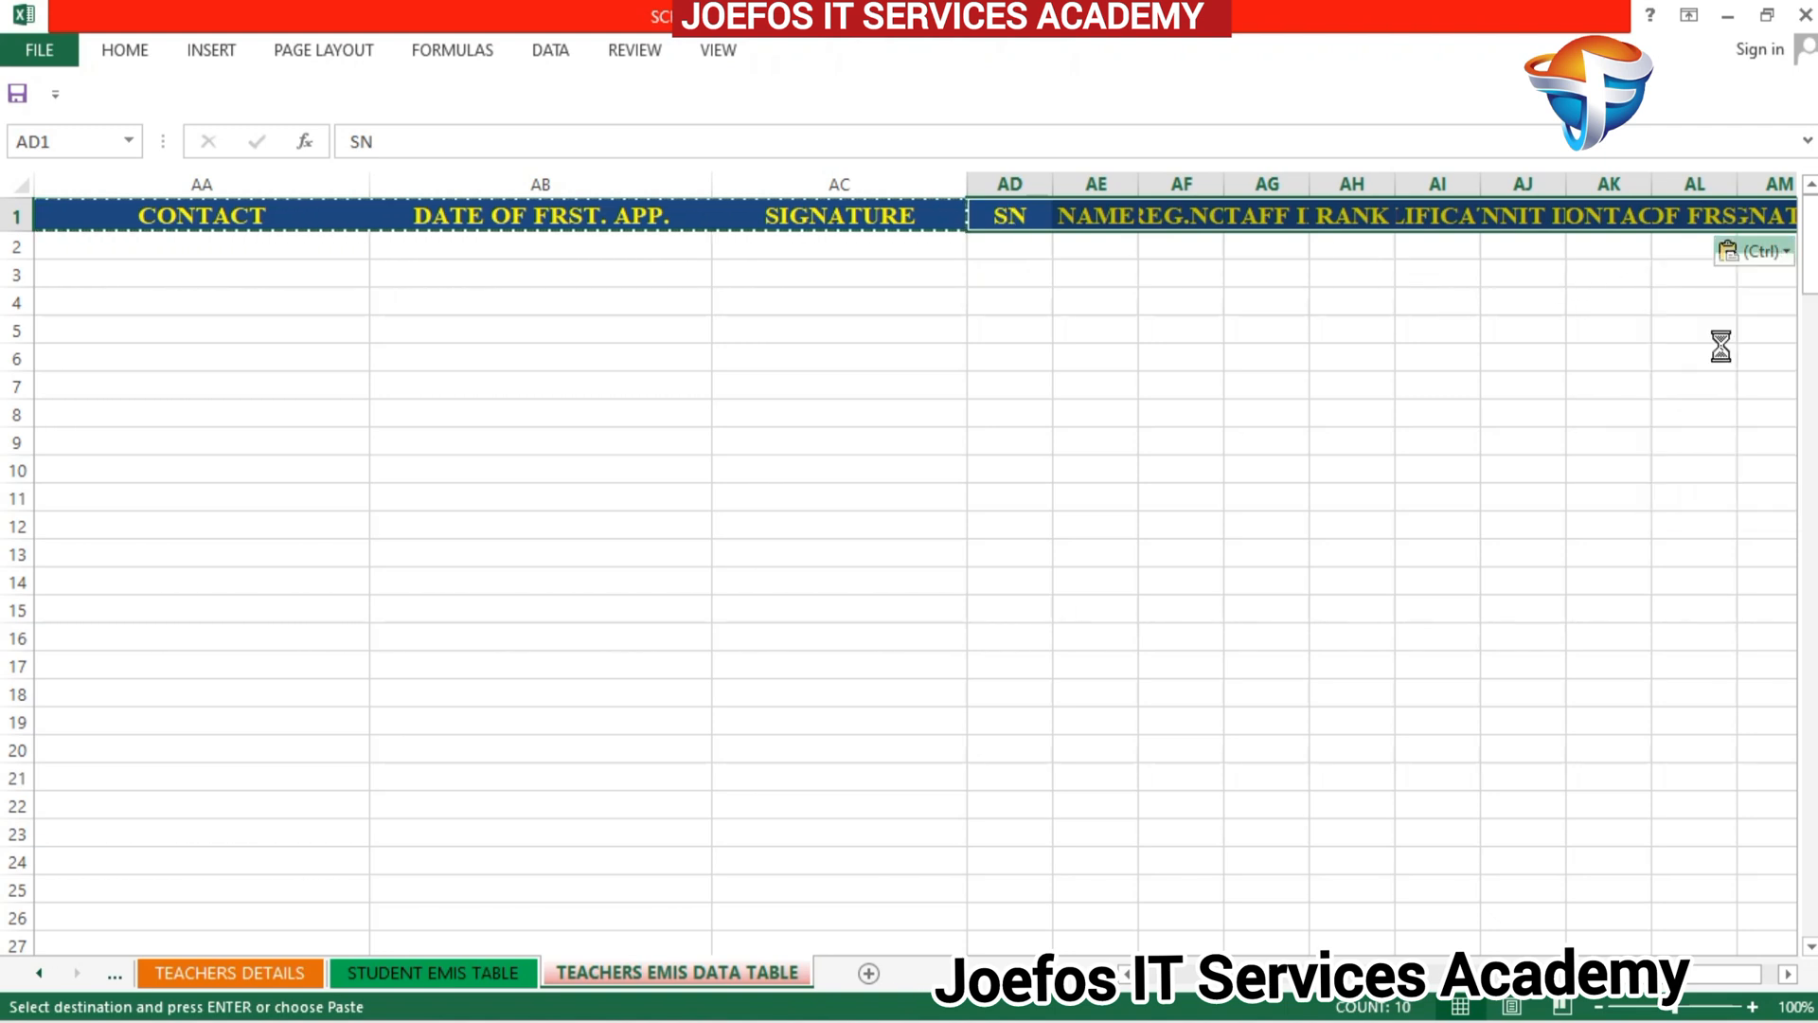
Step: Add another copy of the header row starting at cell AN1 with the source column widths kept
left_click(1787, 974)
left_click(1787, 973)
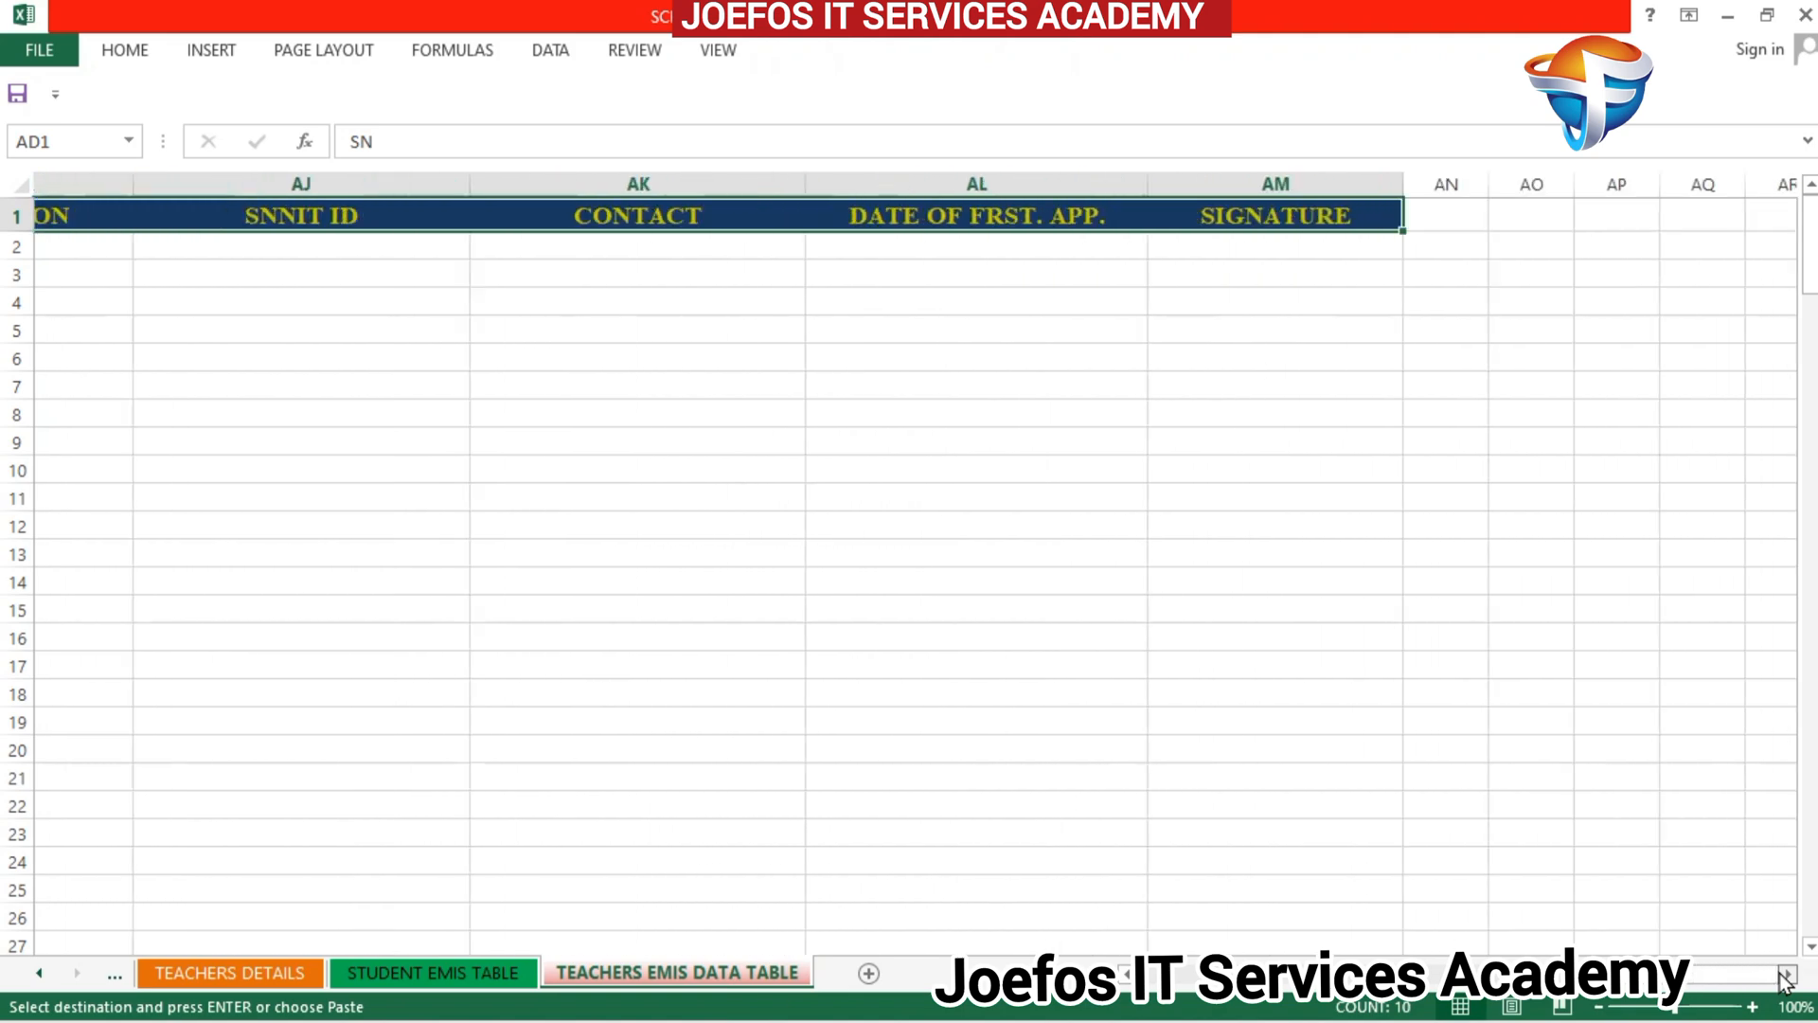
left_click(339, 231)
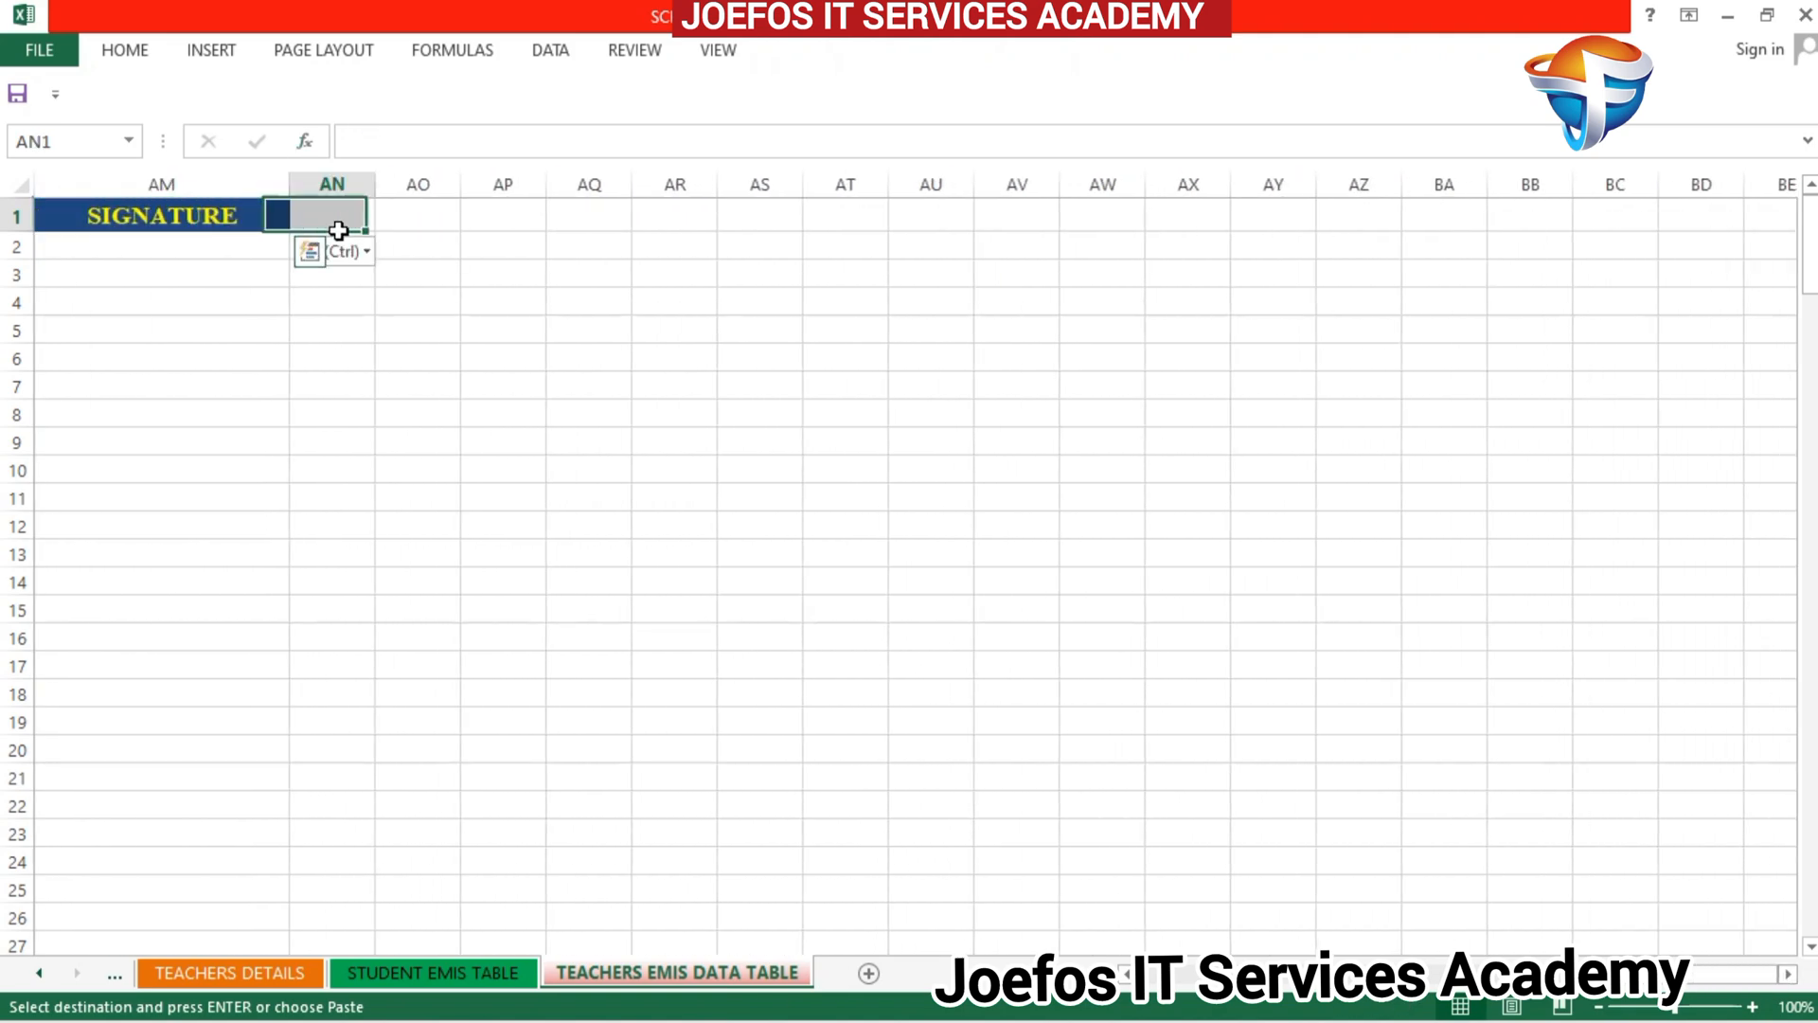
key("ctrl+v")
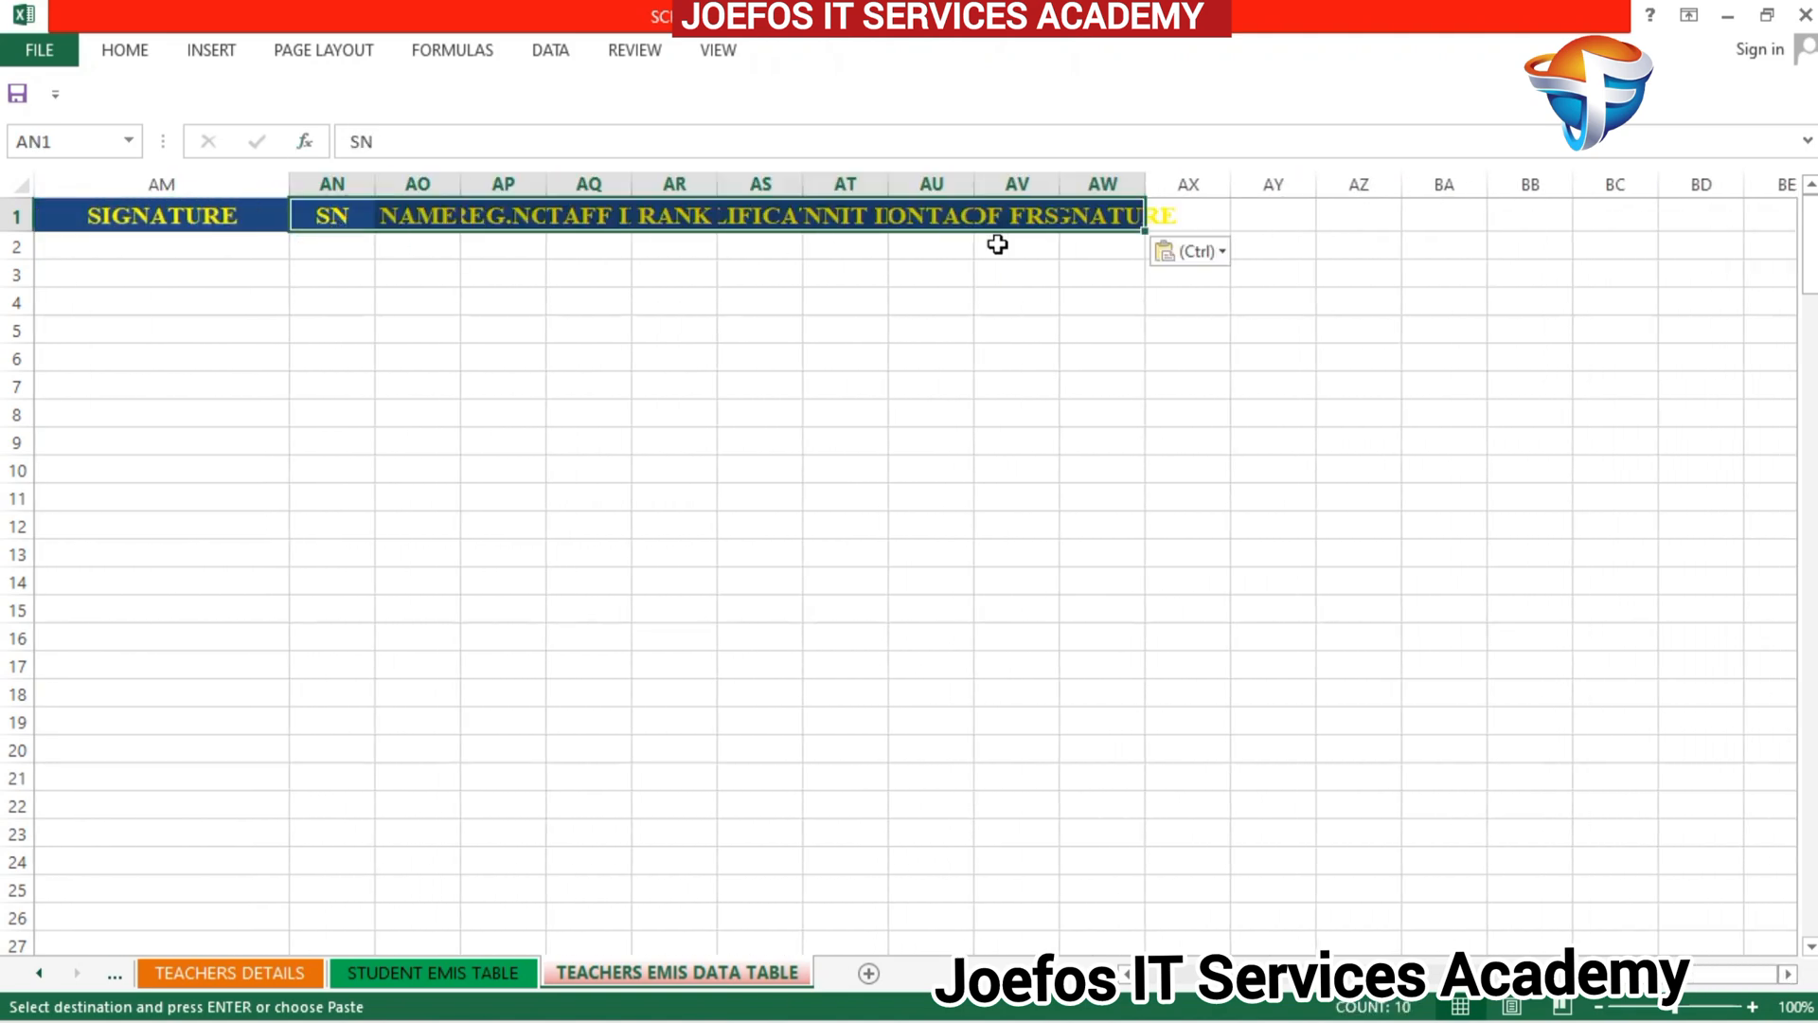
left_click(1222, 257)
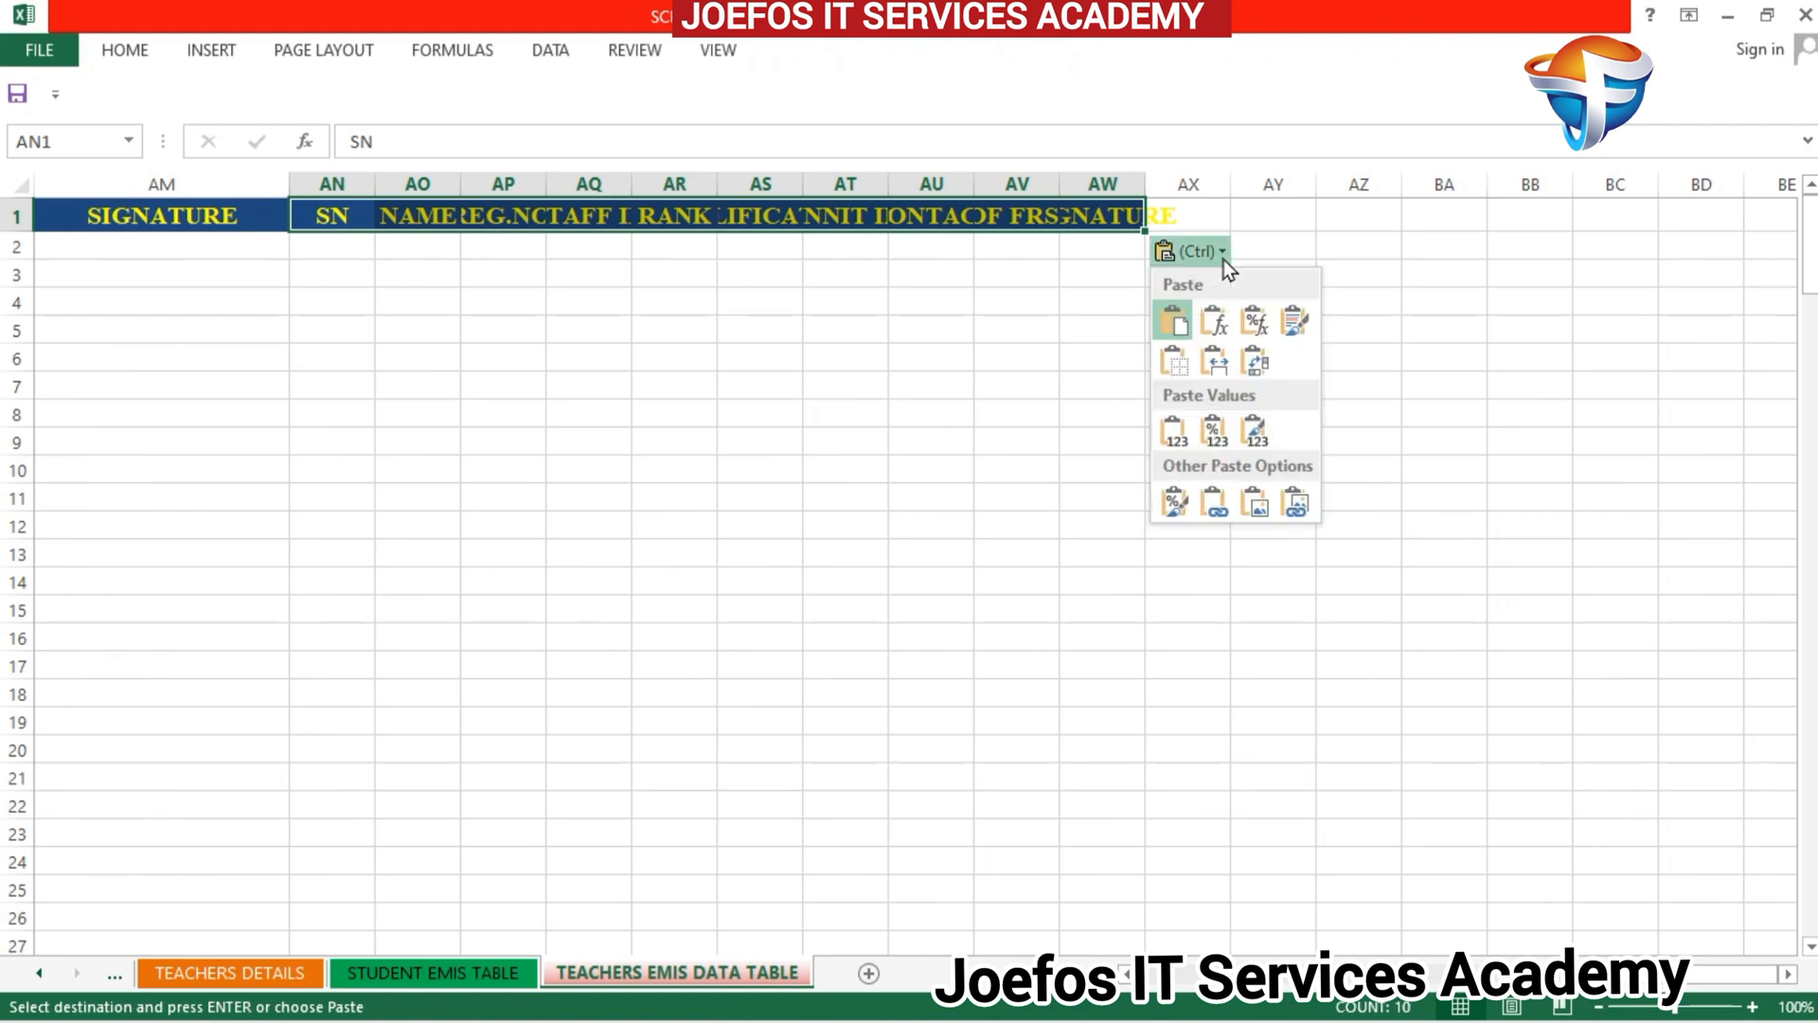
left_click(1215, 361)
Step: Paste the copied header row starting at cell AX1 and keep the source column widths
left_click_drag(1789, 978, 1793, 985)
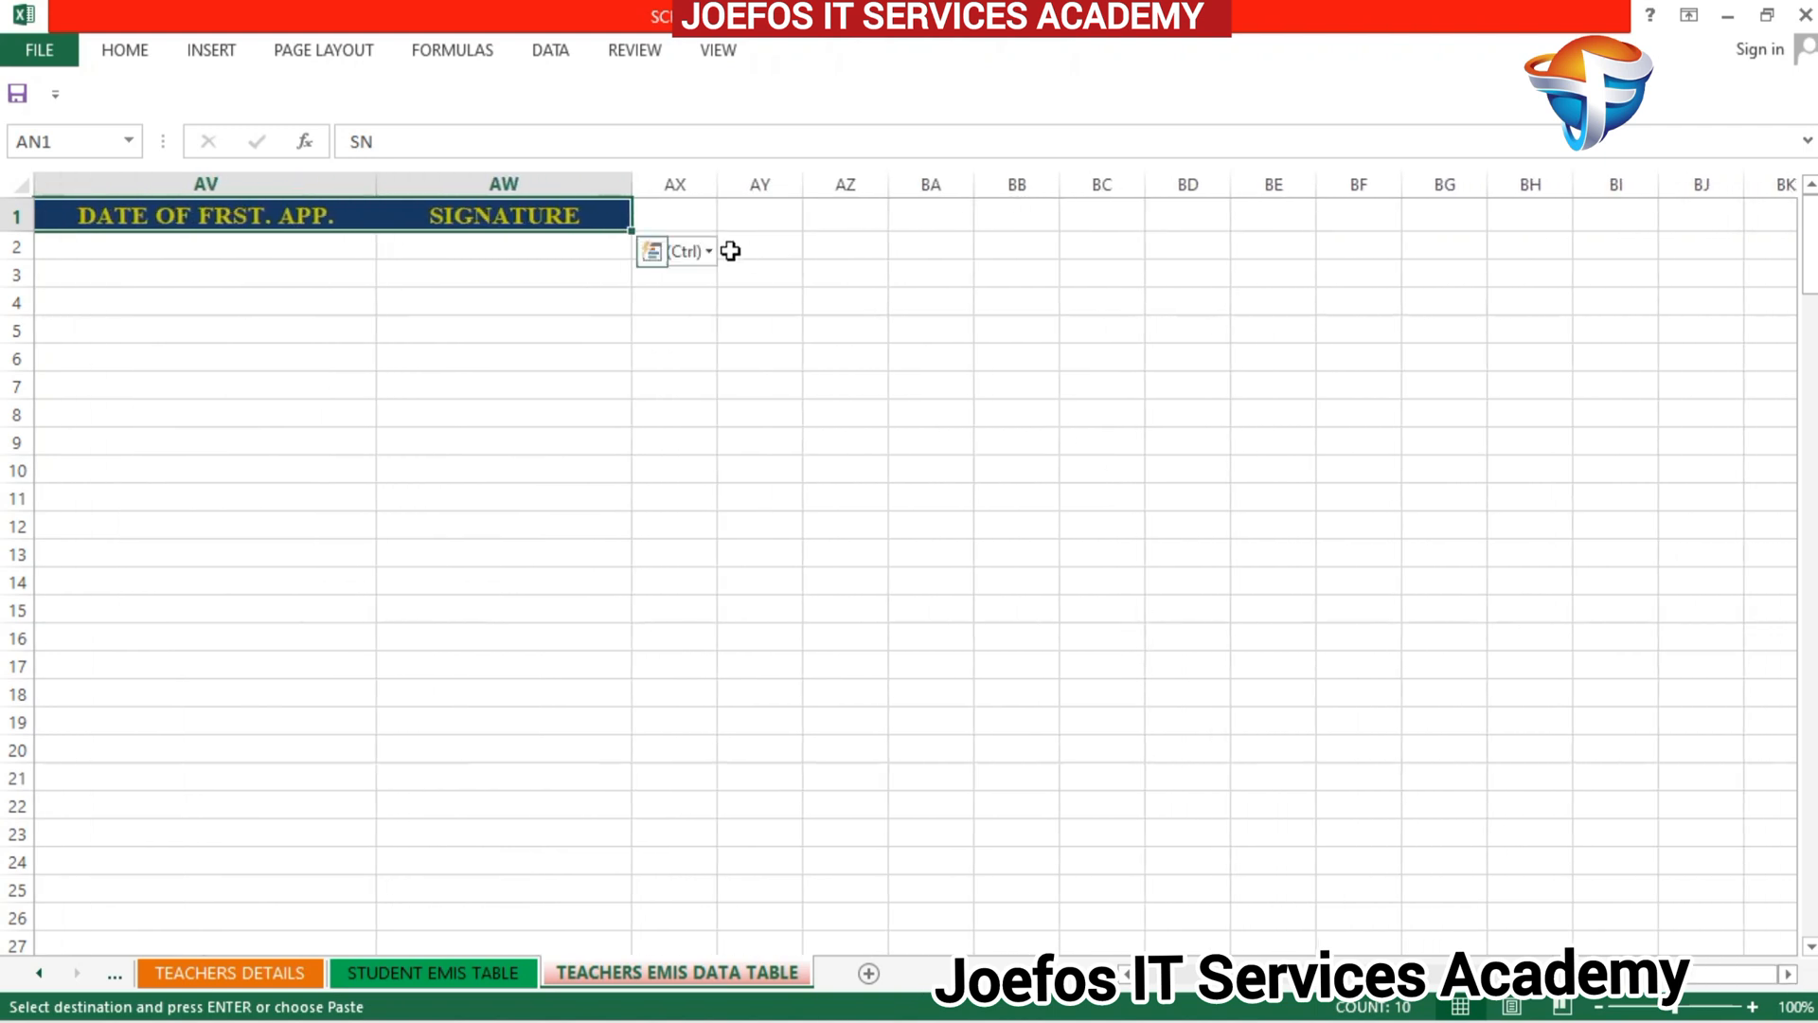
left_click(692, 220)
type("SN\tNAME\tREG.NO\tSTAFF ID\tRANK\tQUALIFICATION\tUNIT\tCONTACT\tDATE OF FRST. APP.\tSIGNATURE")
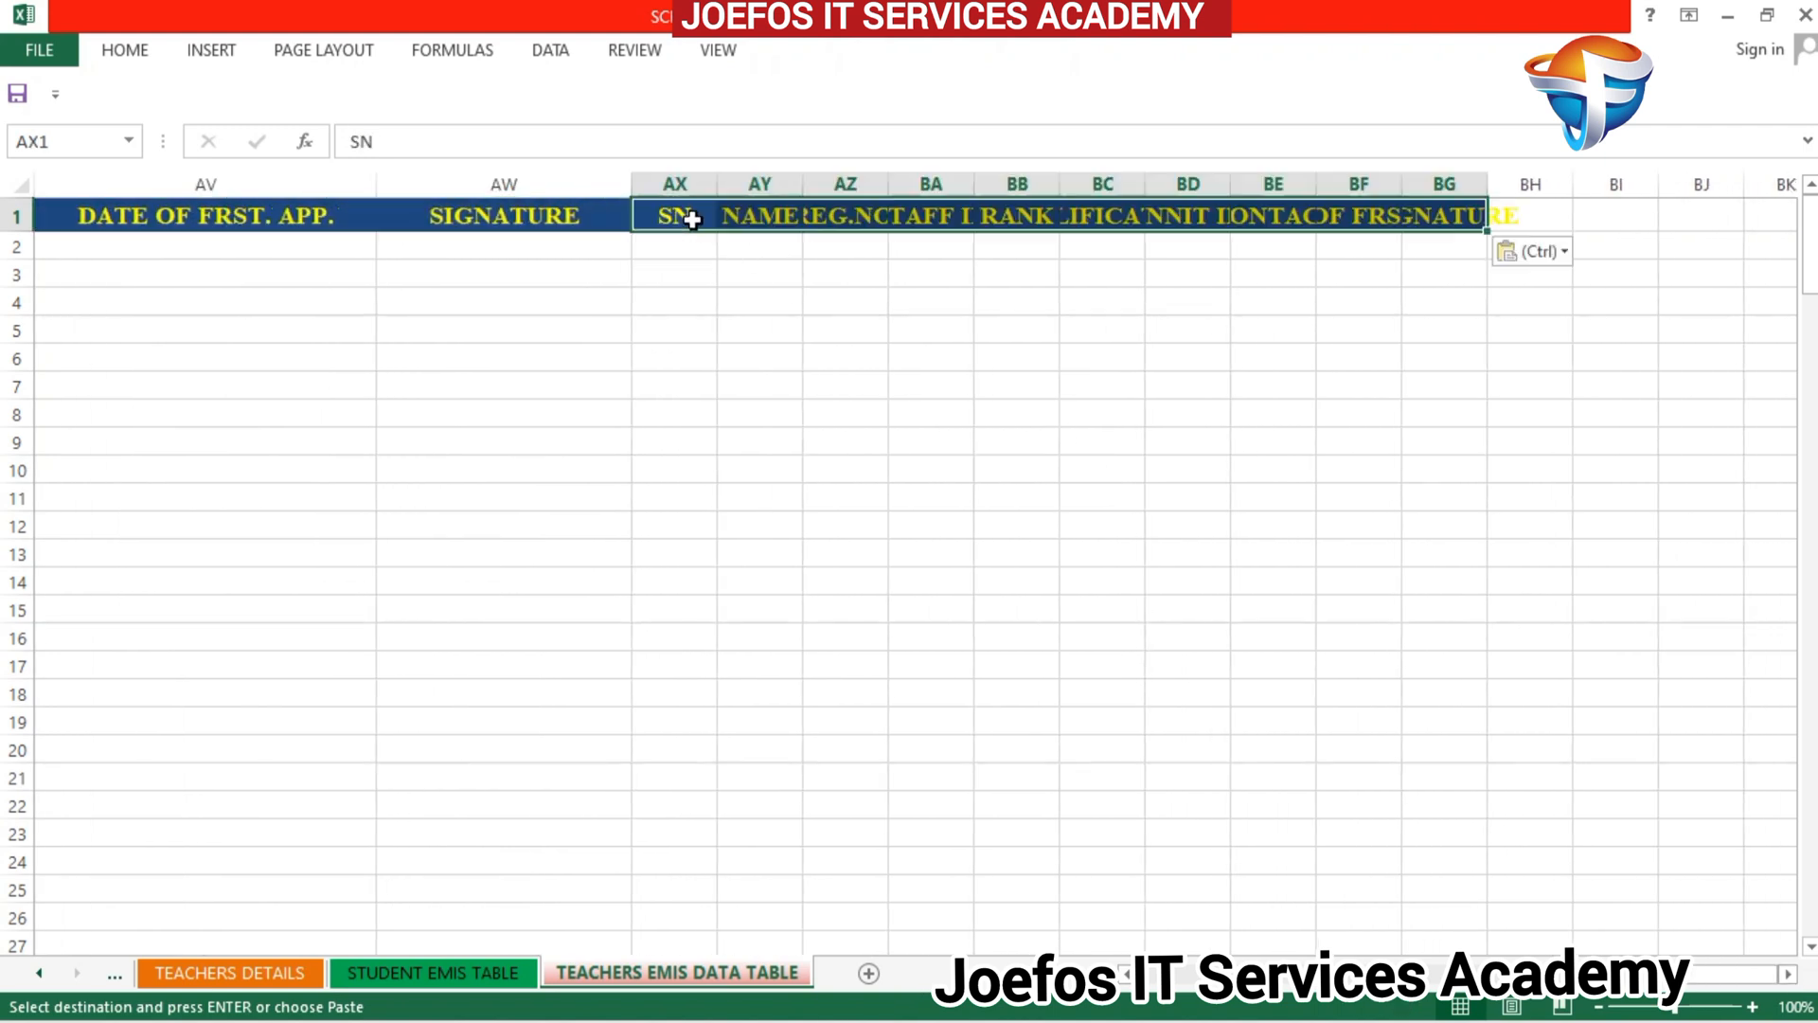
left_click(1561, 254)
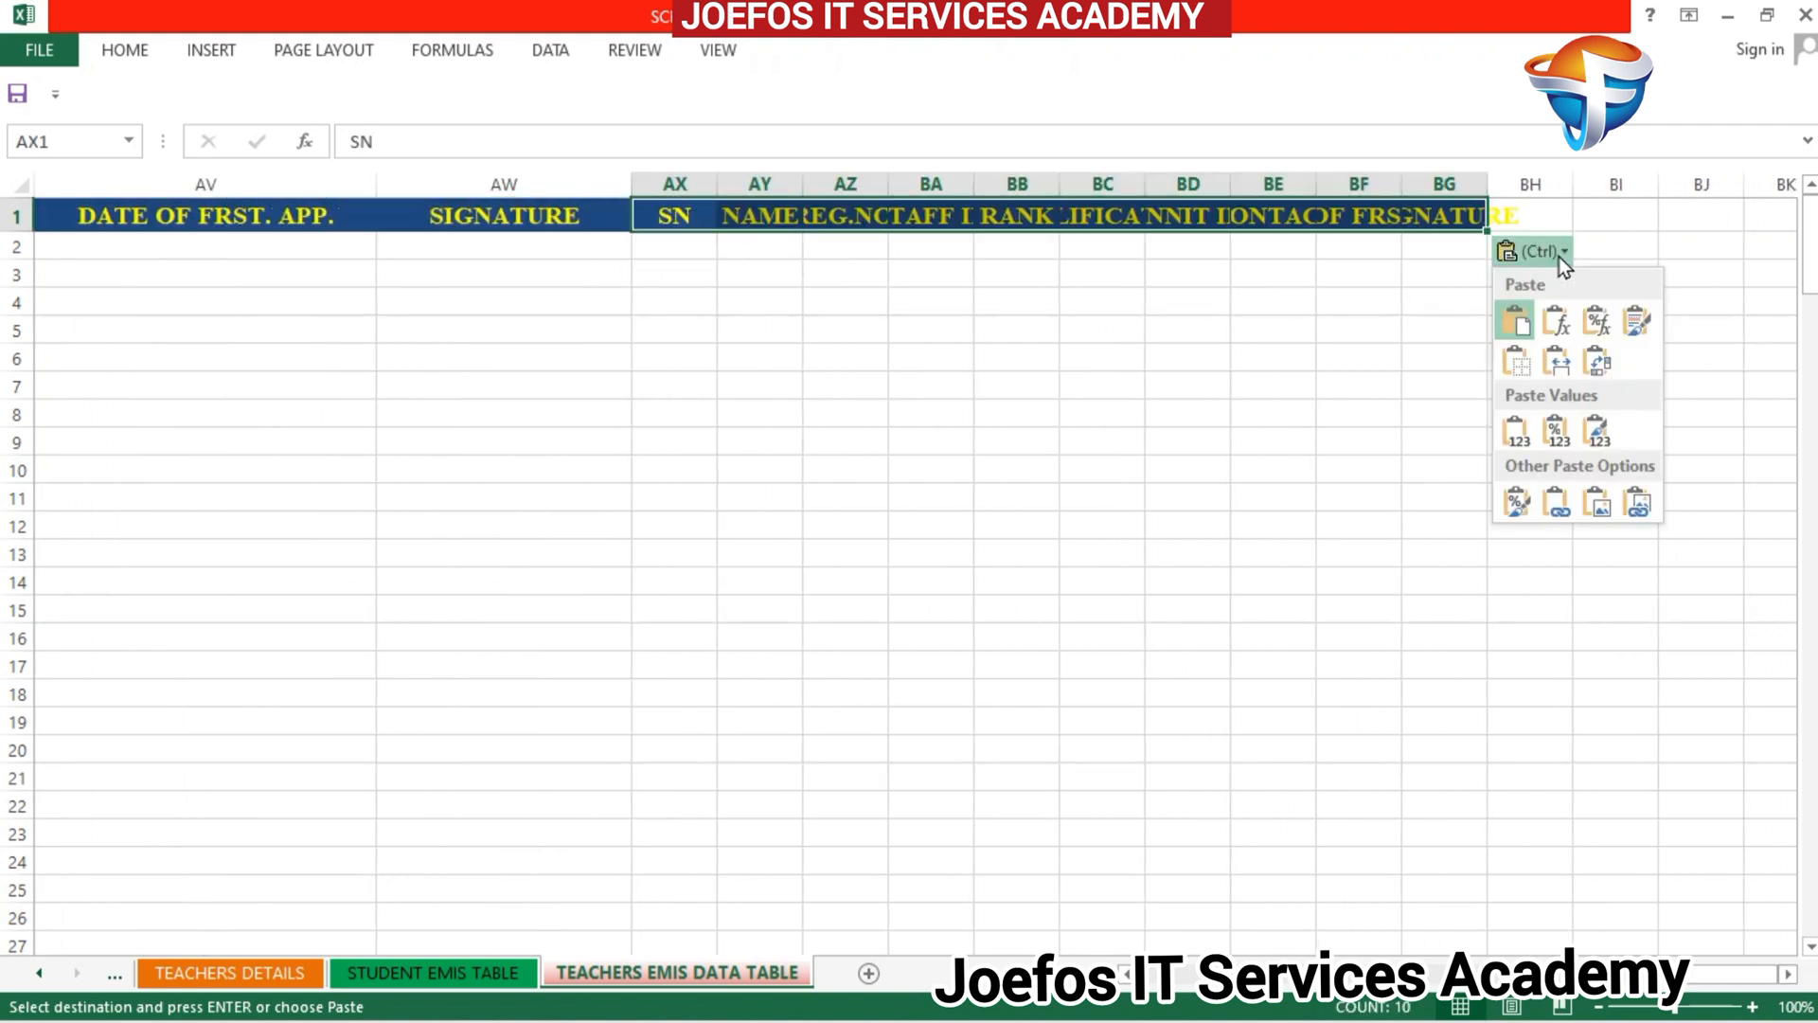
left_click(1558, 363)
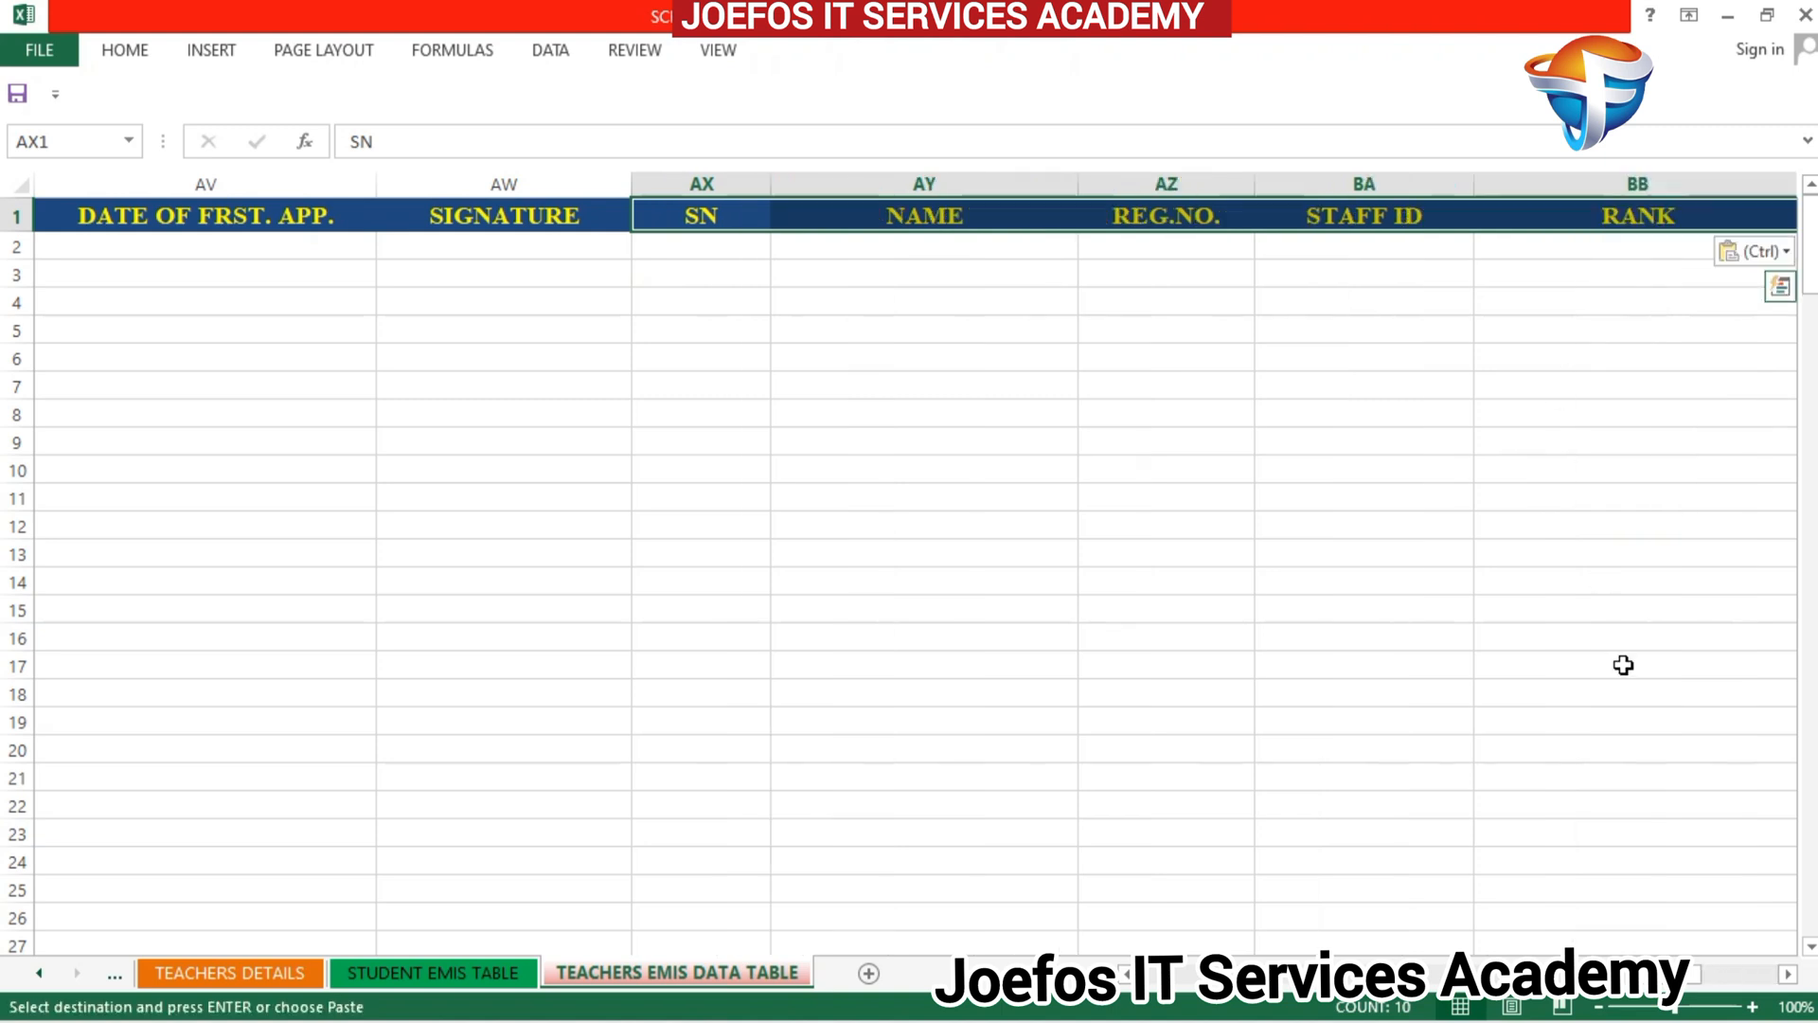
Step: Paste the copied header row starting at cell BH1 and keep the source column widths
left_click_drag(1786, 985, 1786, 985)
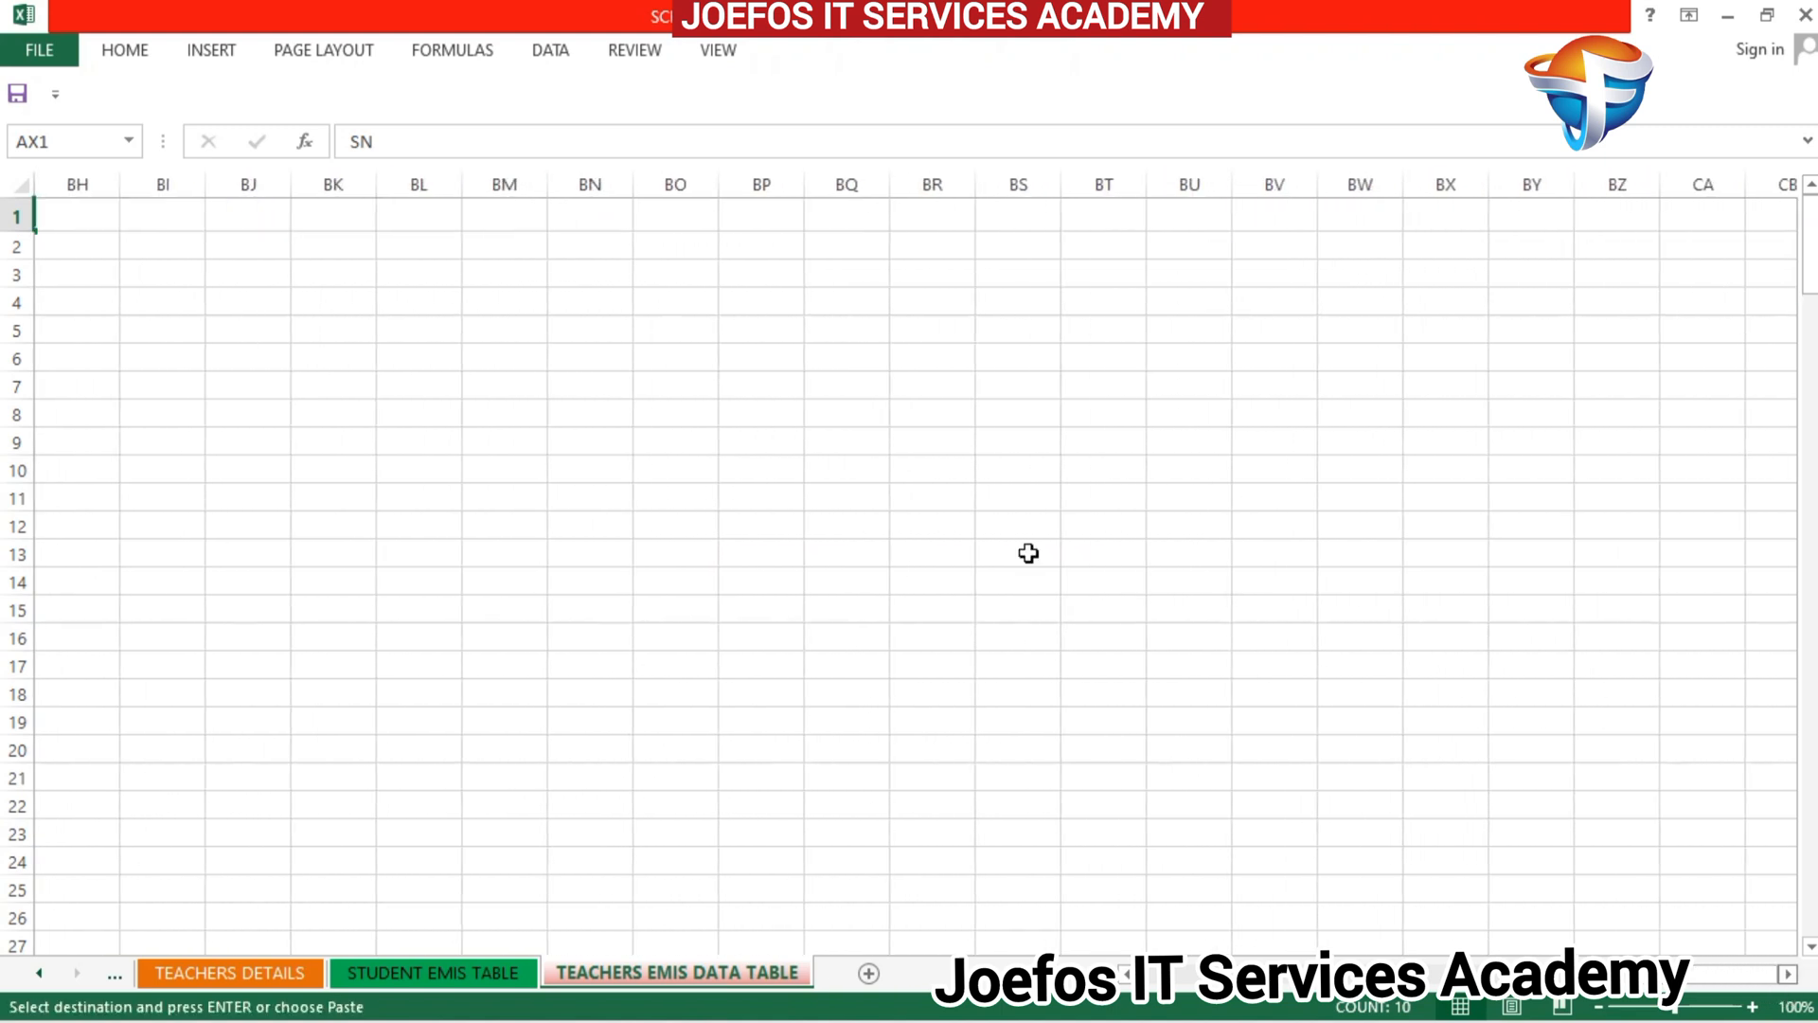
left_click(96, 207)
key("ctrl+v")
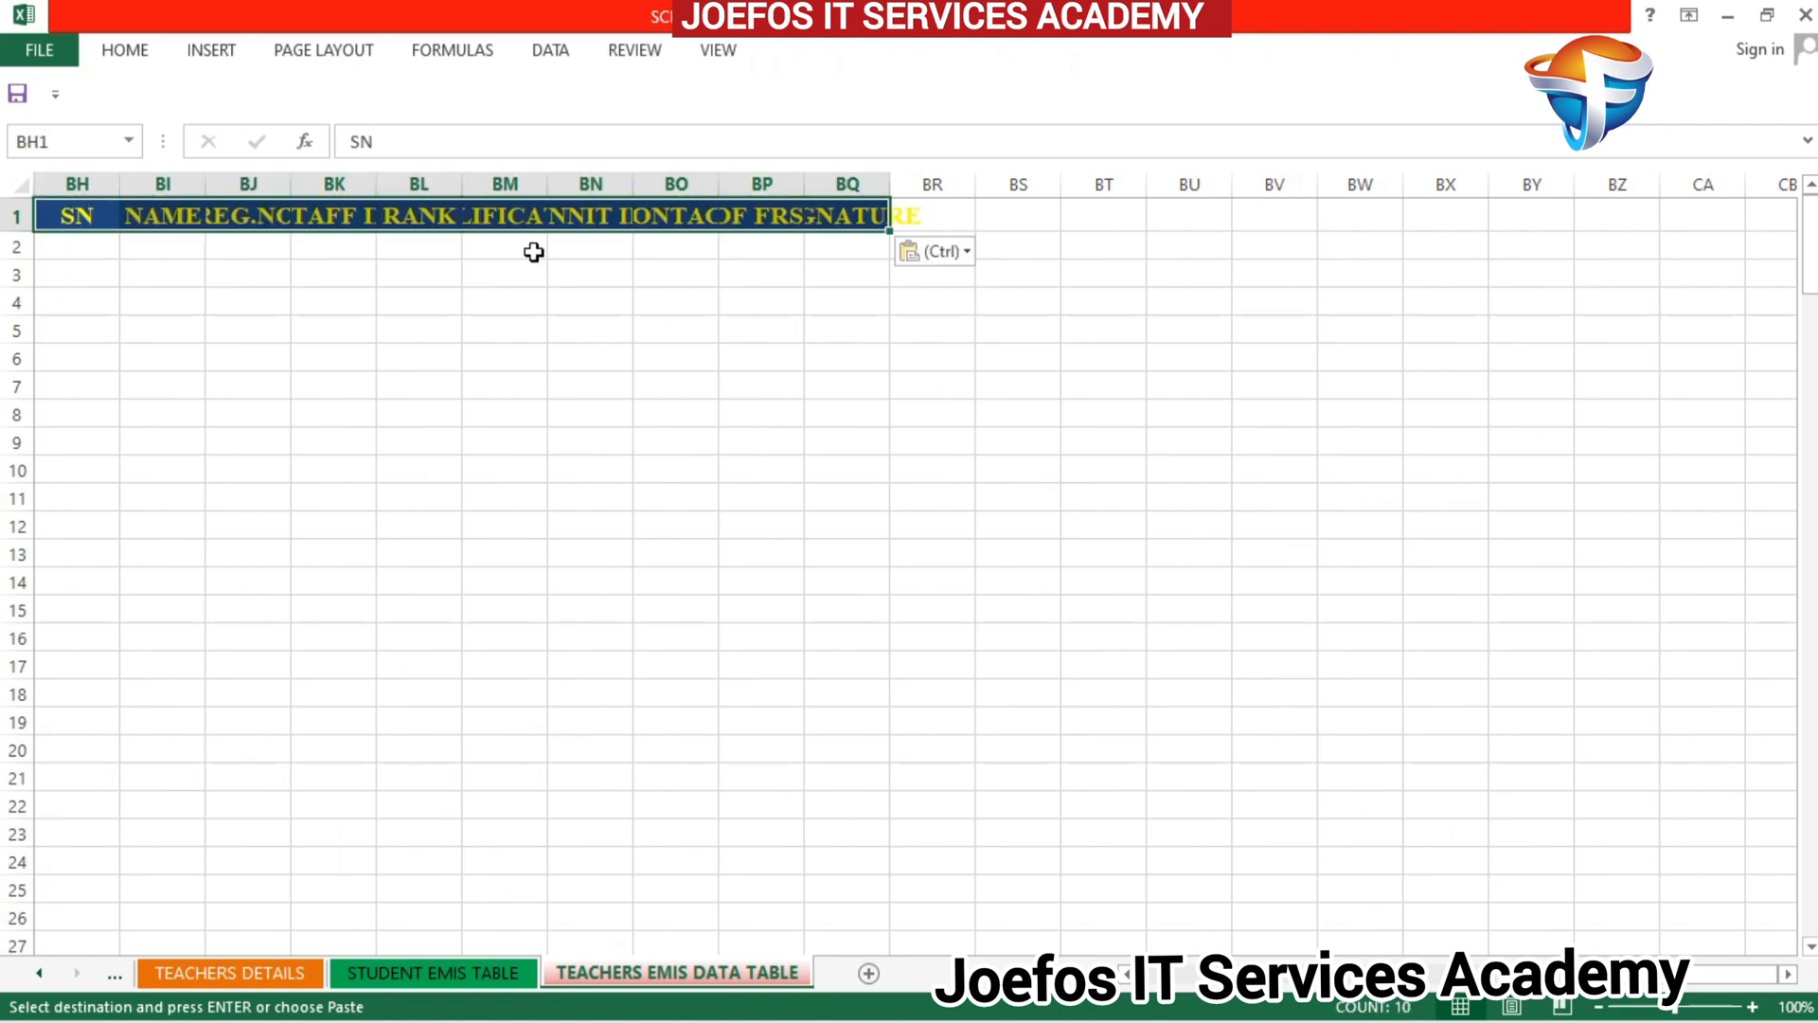
left_click(958, 253)
left_click(962, 360)
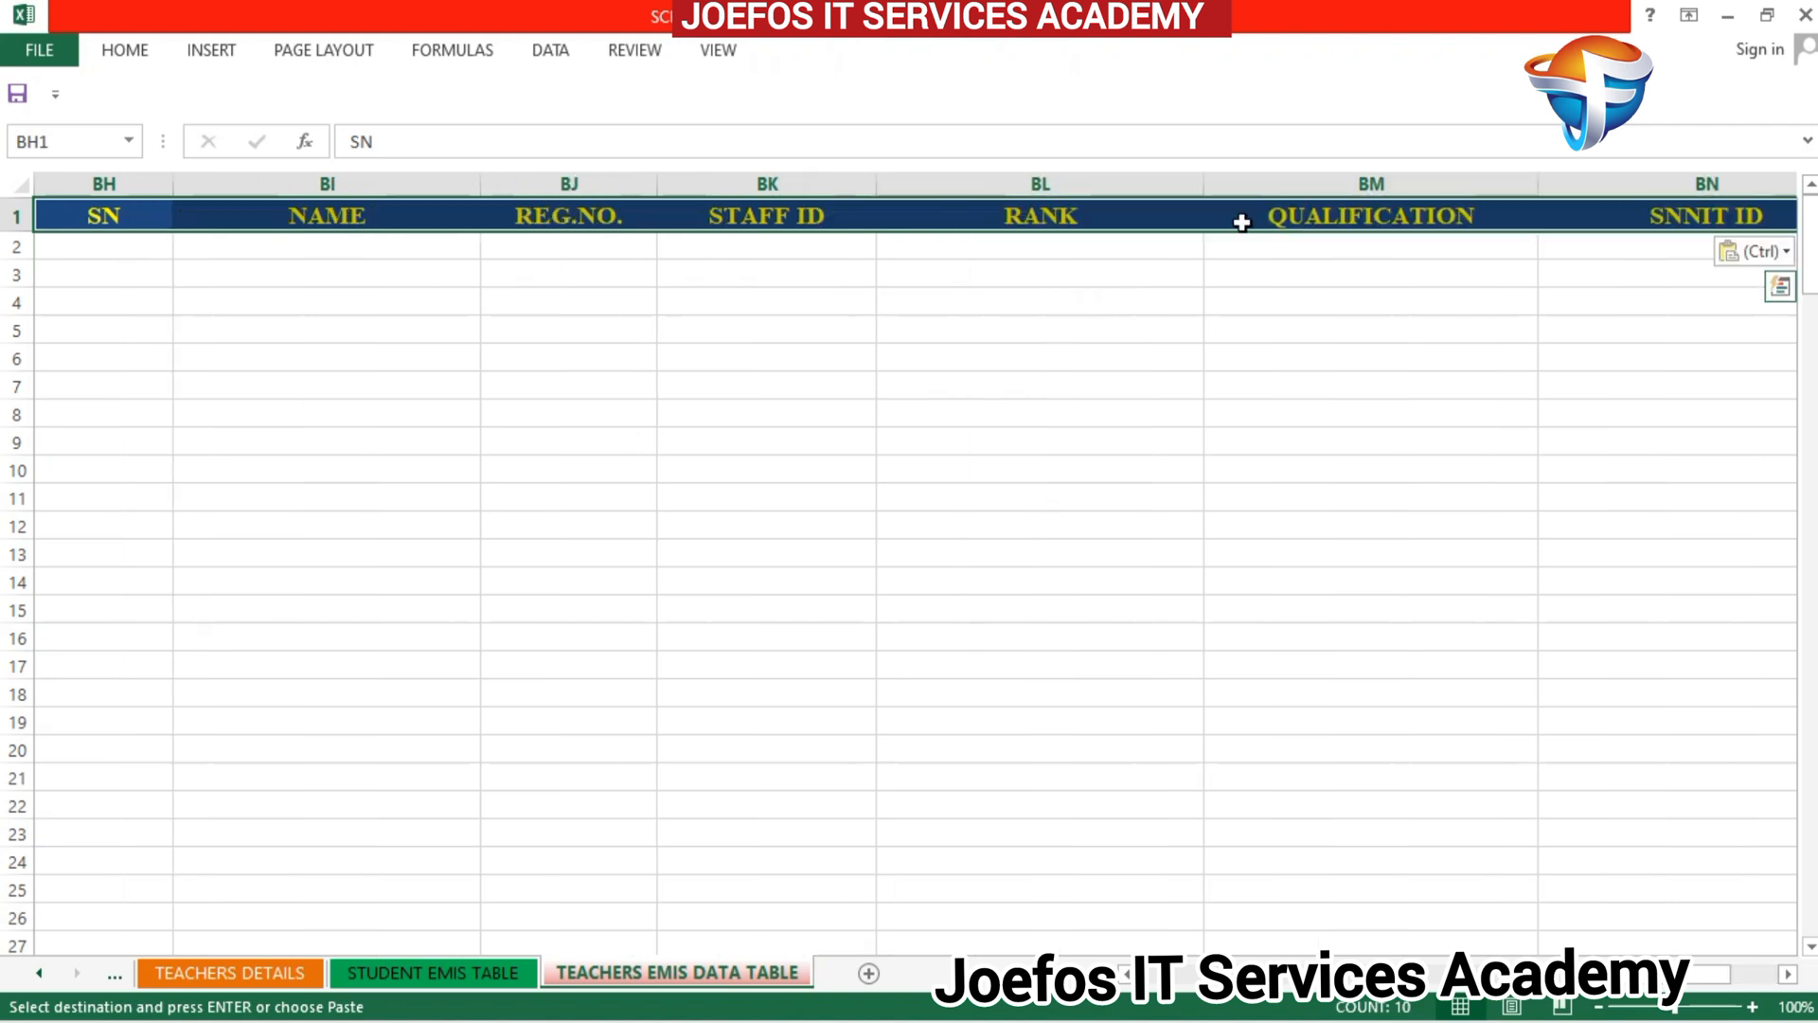
Step: Paste the copied header row starting at cell BR1 and keep the source column widths
left_click(1789, 975)
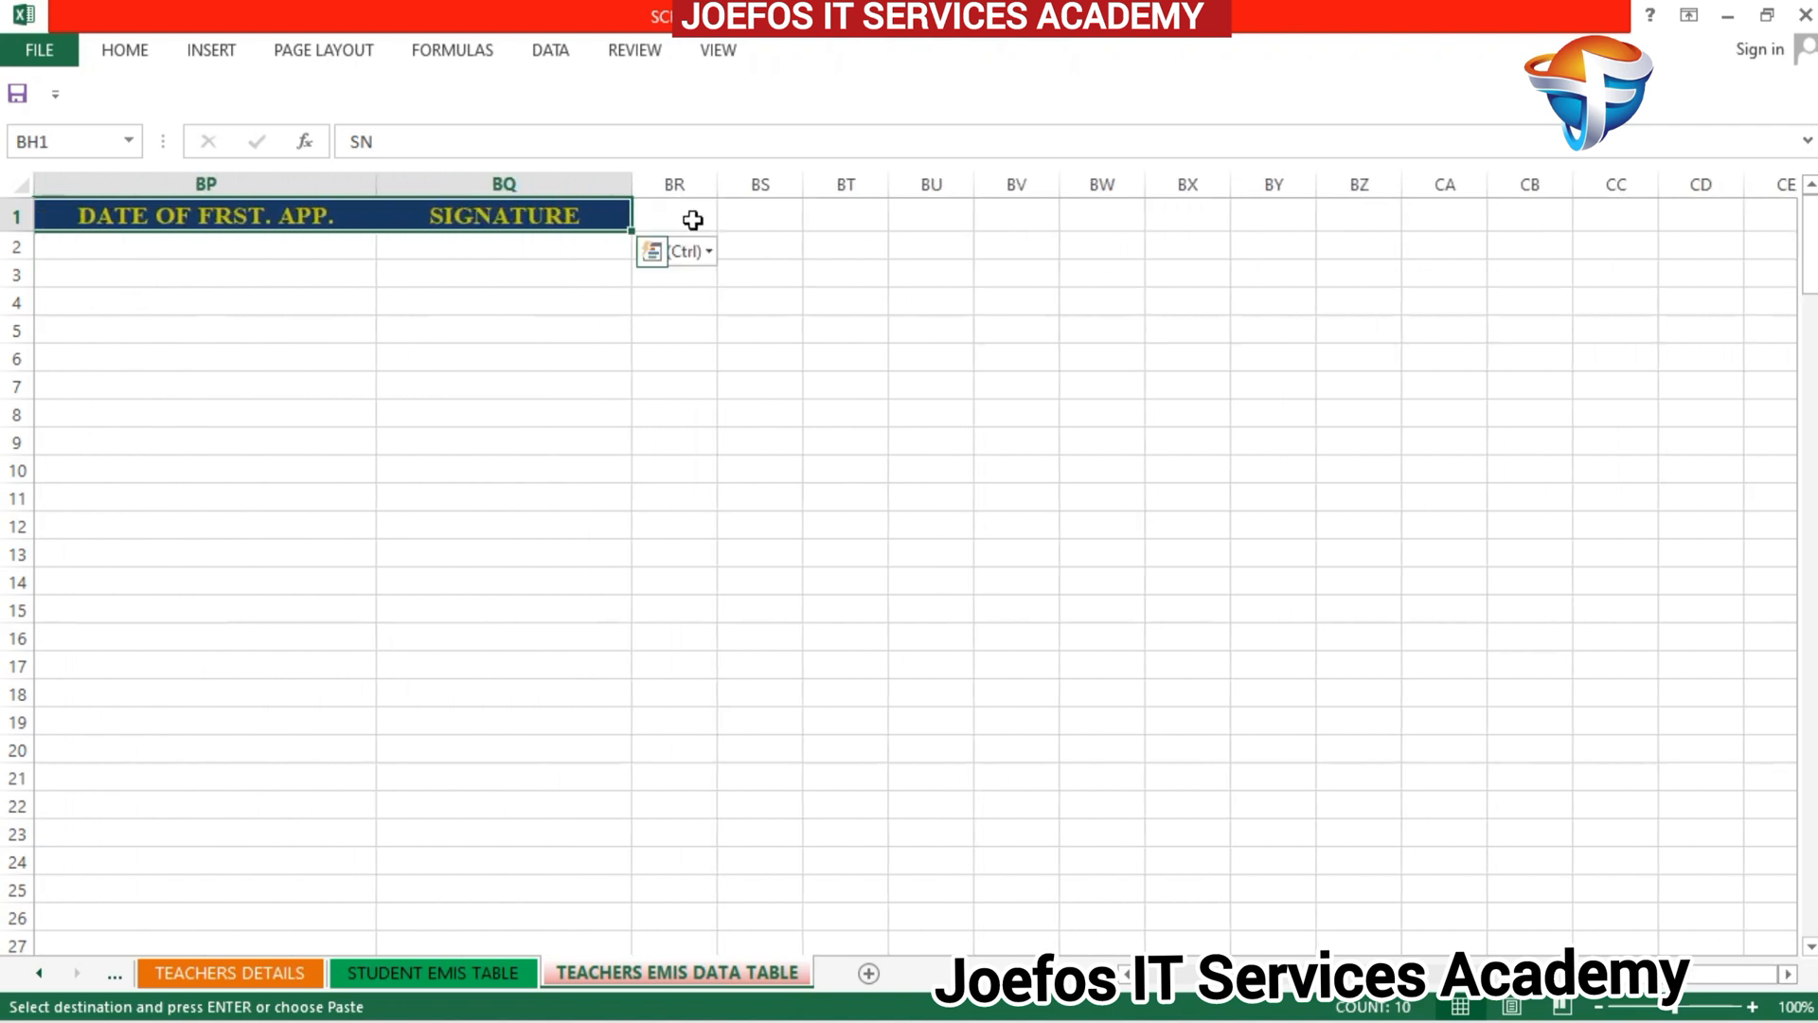
left_click(692, 220)
key("ctrl+v")
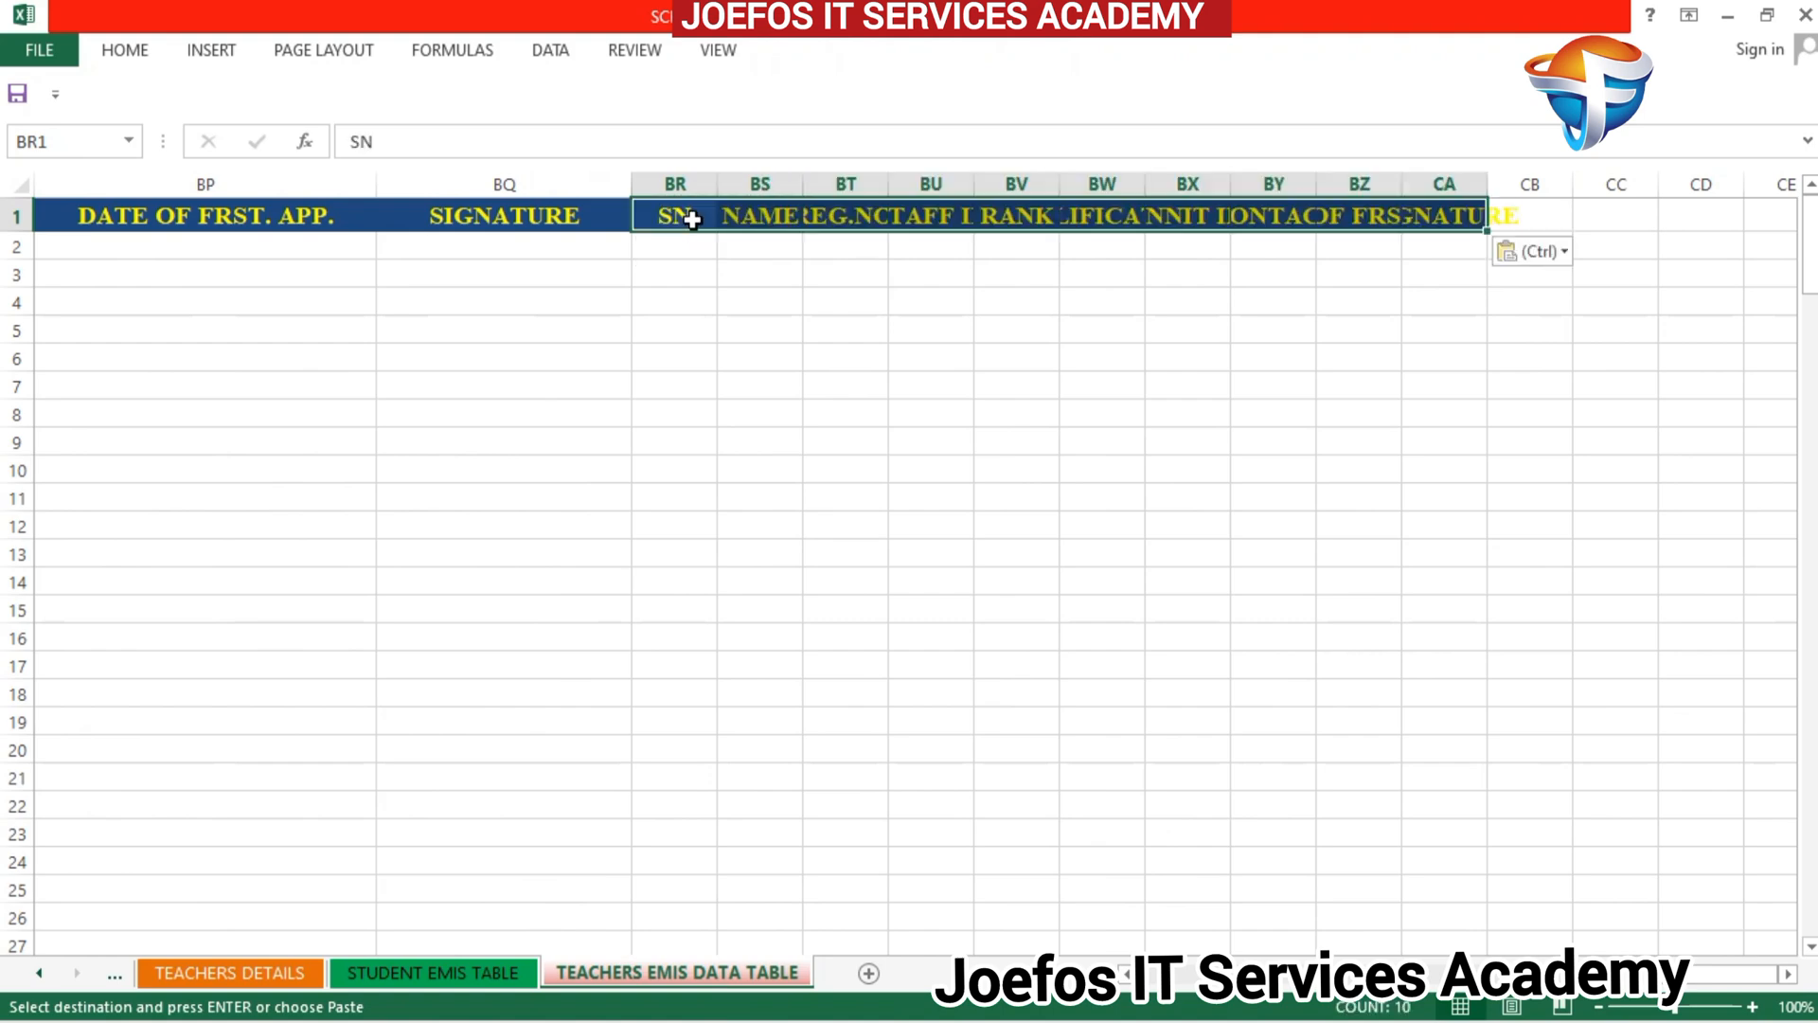
left_click(1564, 260)
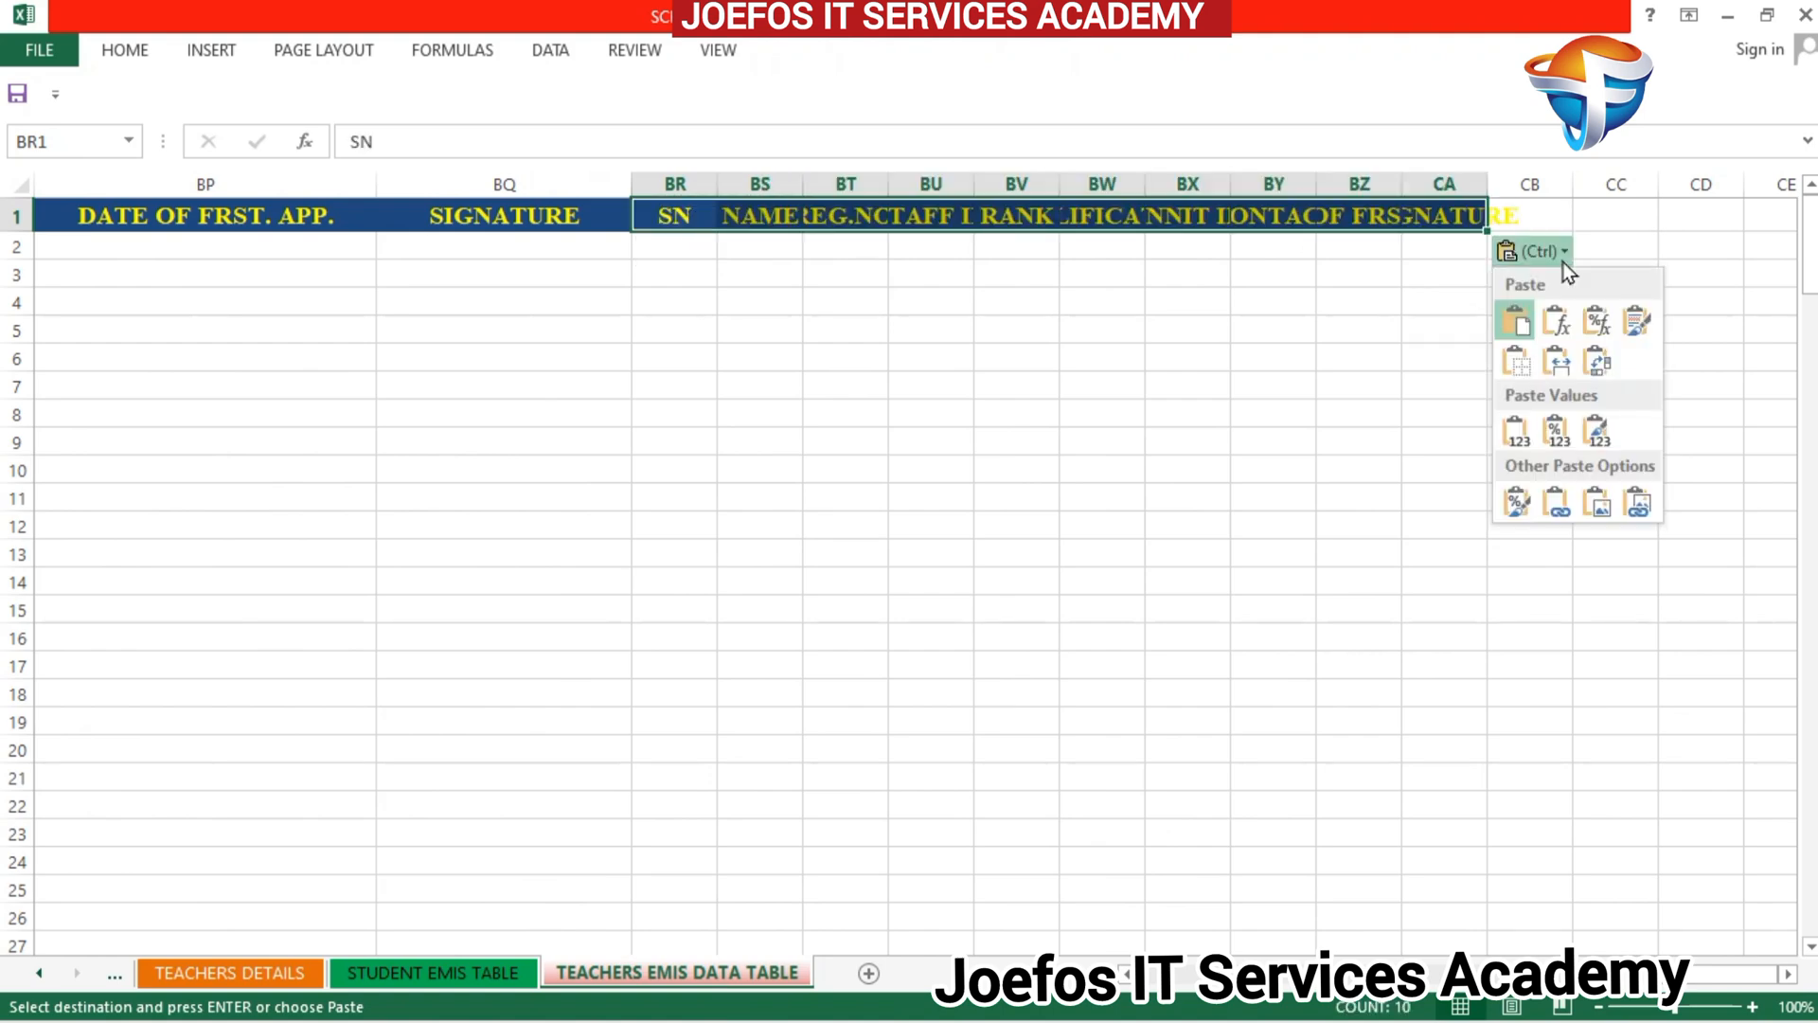
left_click(1557, 357)
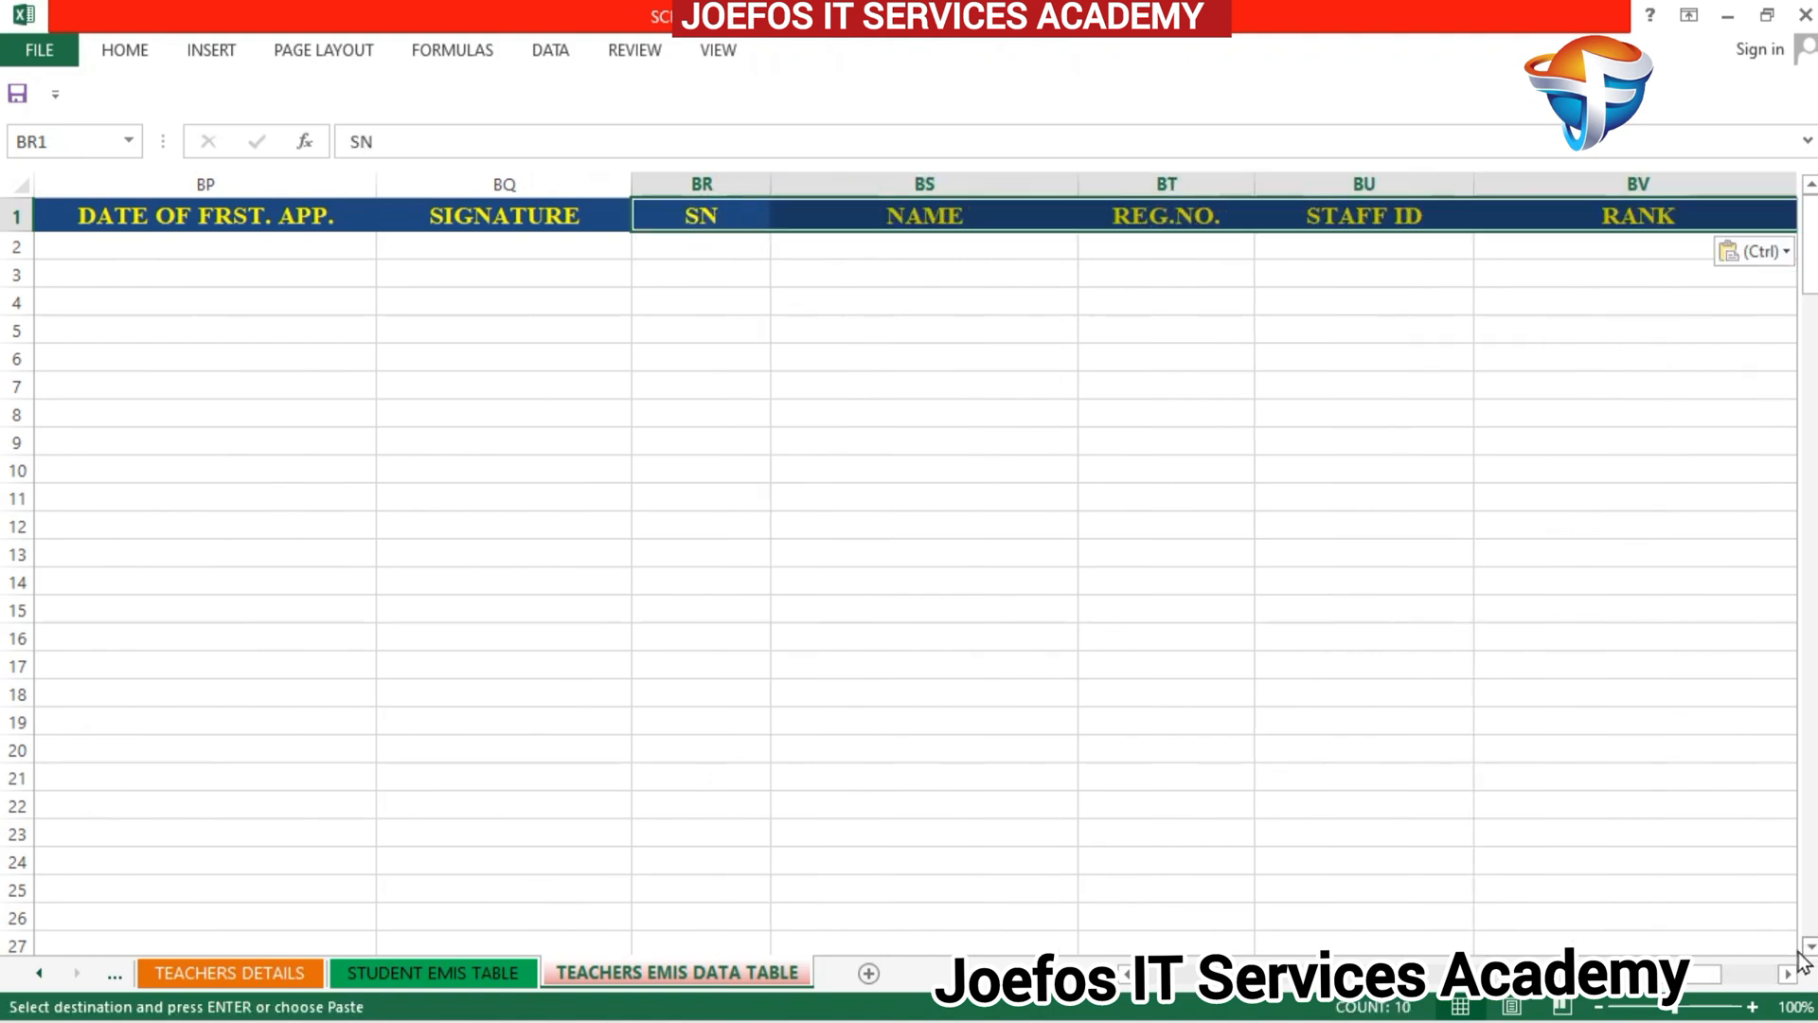
Step: Paste the copied header row starting at cell CB1, directly after column CA, and keep the source column widths
scroll(1788, 975, "right", 9)
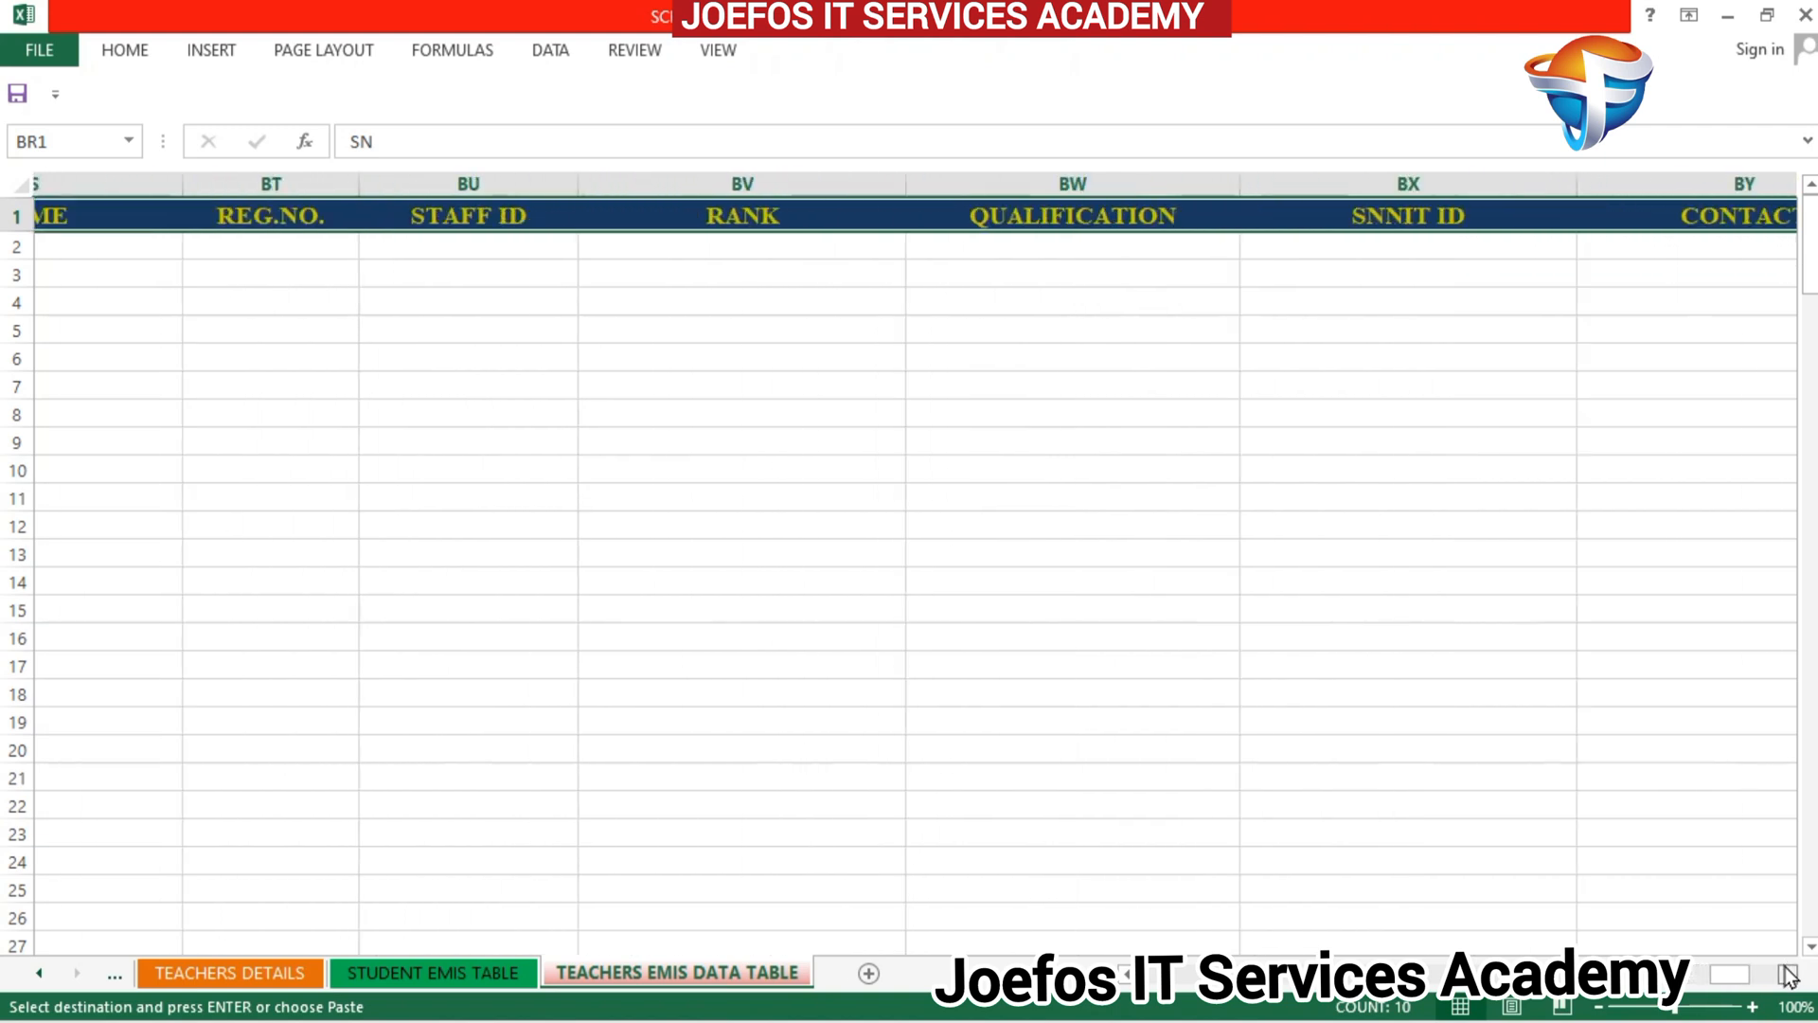
scroll(1788, 976, "right", 2)
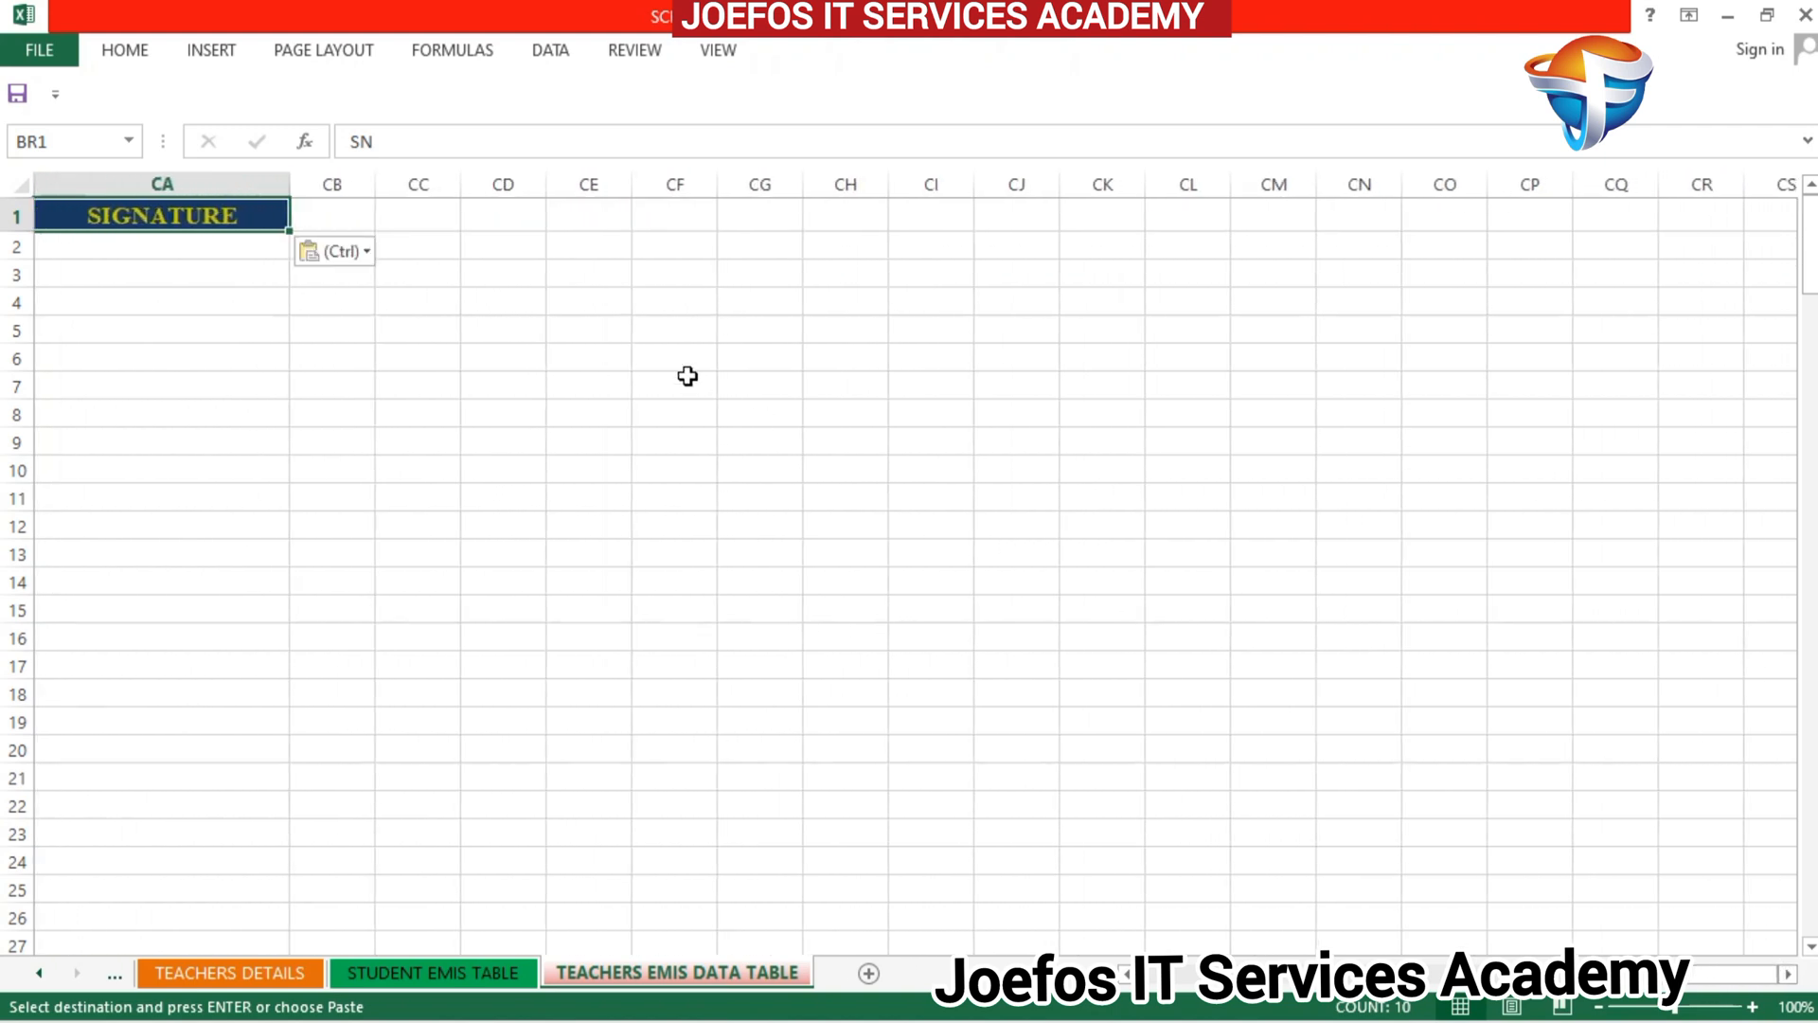
left_click(315, 226)
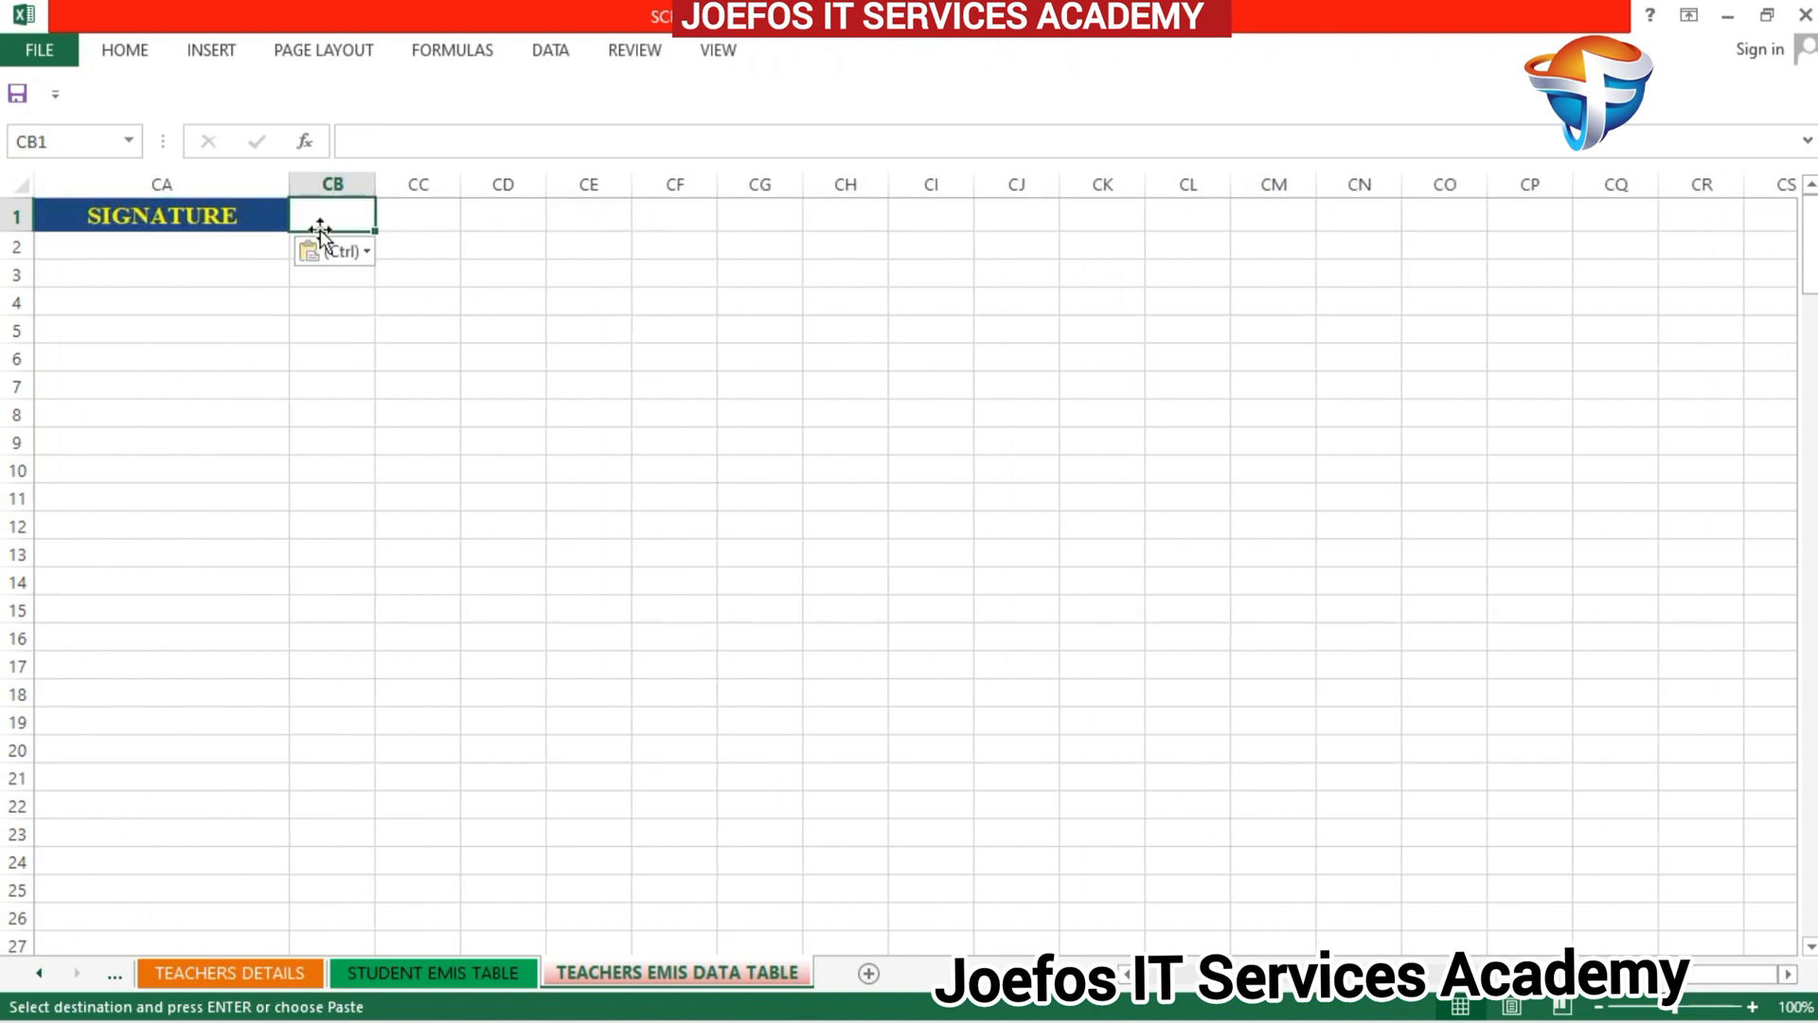
type("SN\tNAME\tREG.NO\tSTAFF ID\tRANK\tQUALIFICATION\tUNIT\tCONTACT\tNO OF FRS\tSIGNATURE")
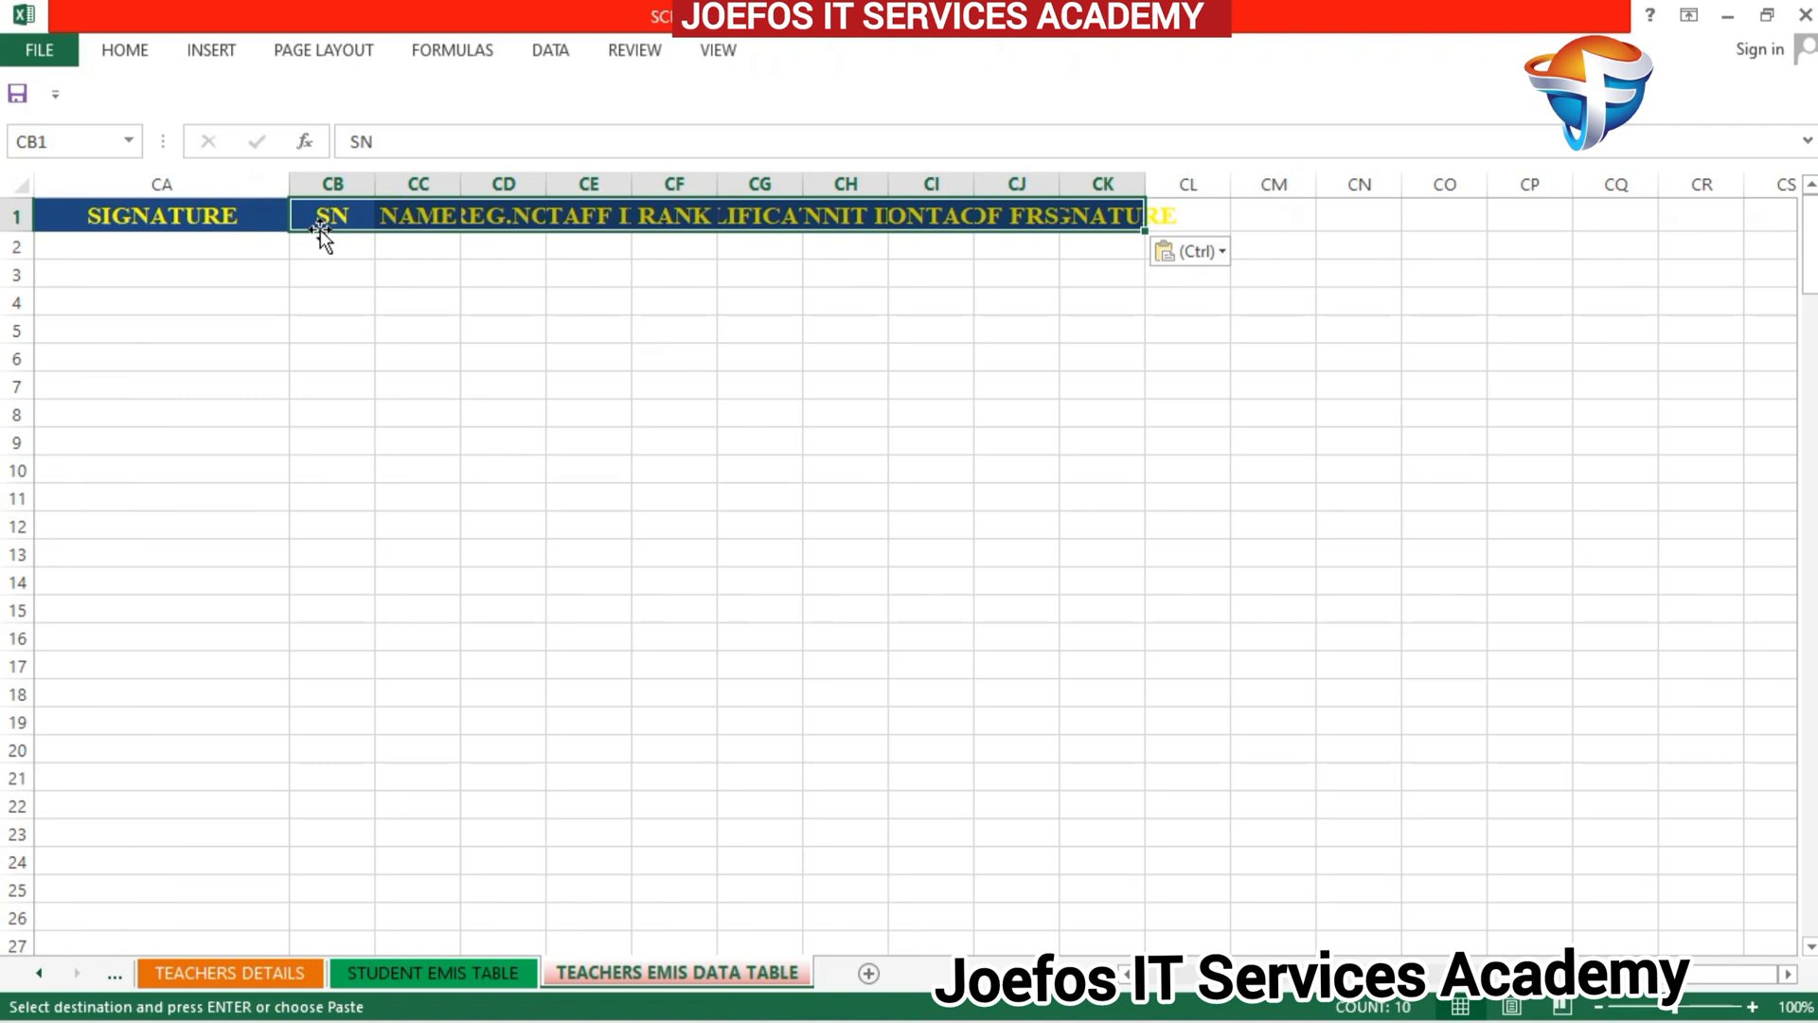
left_click(1219, 252)
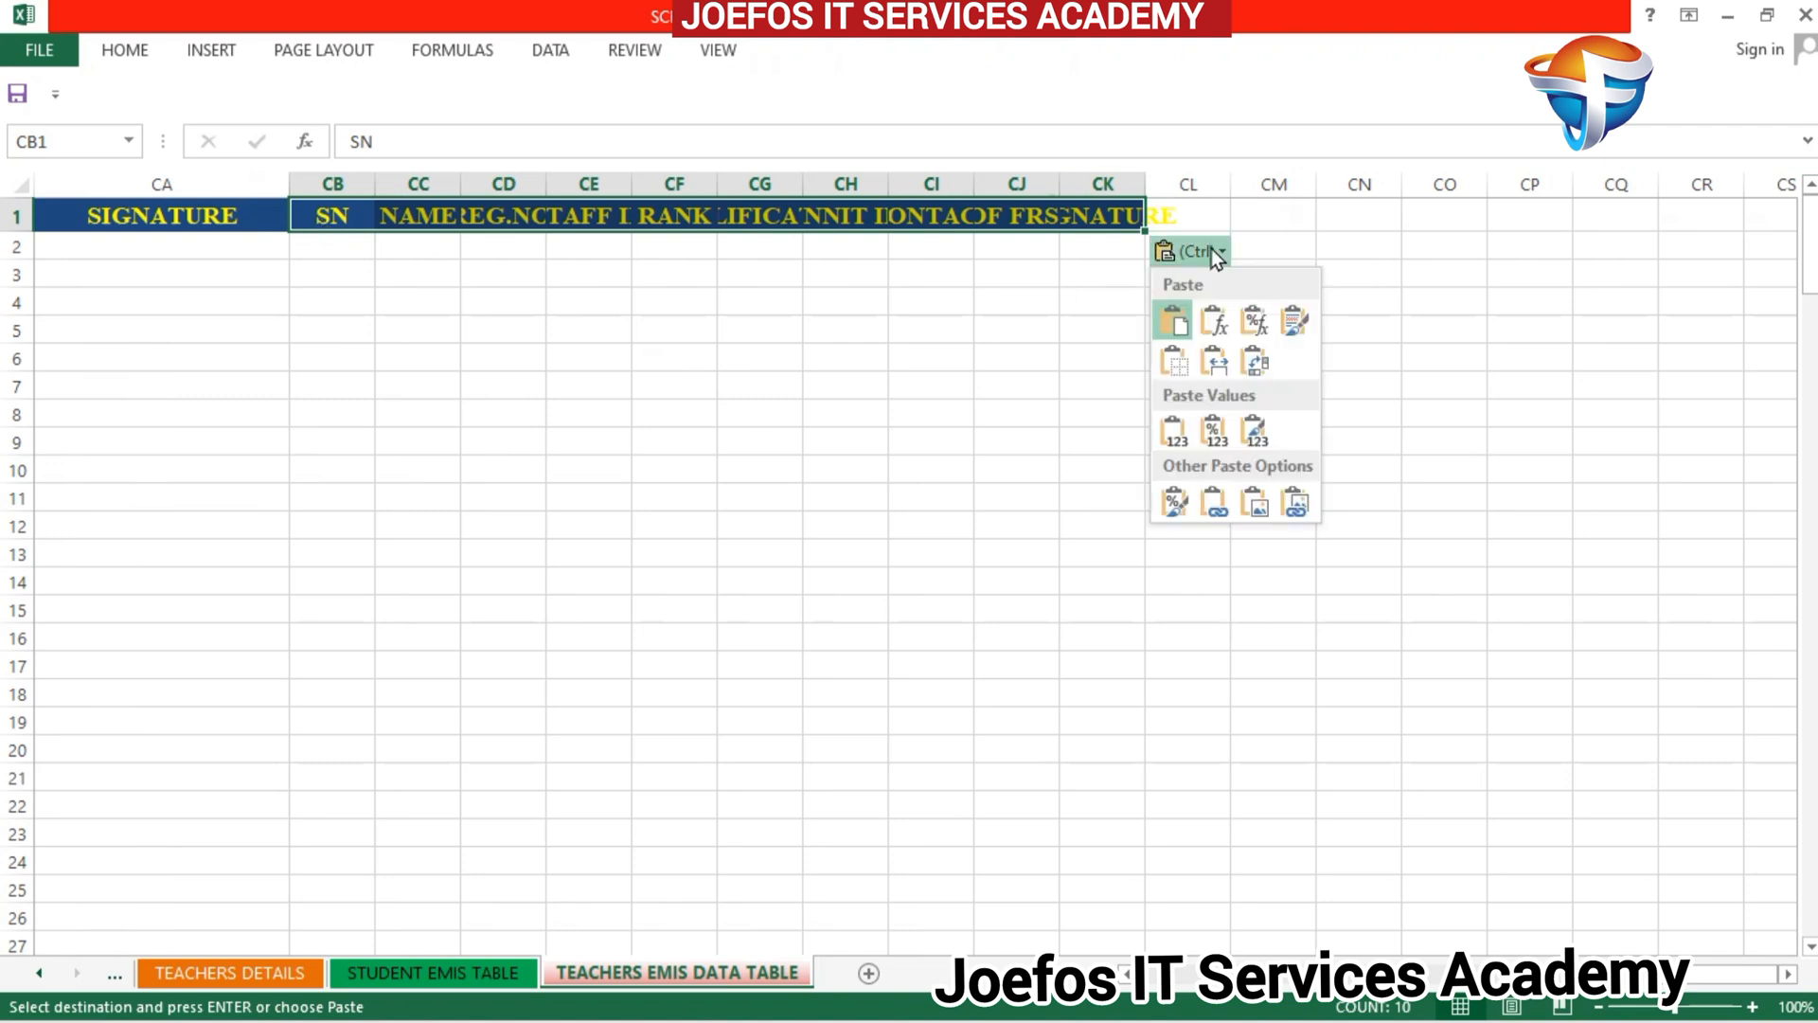
left_click(1216, 363)
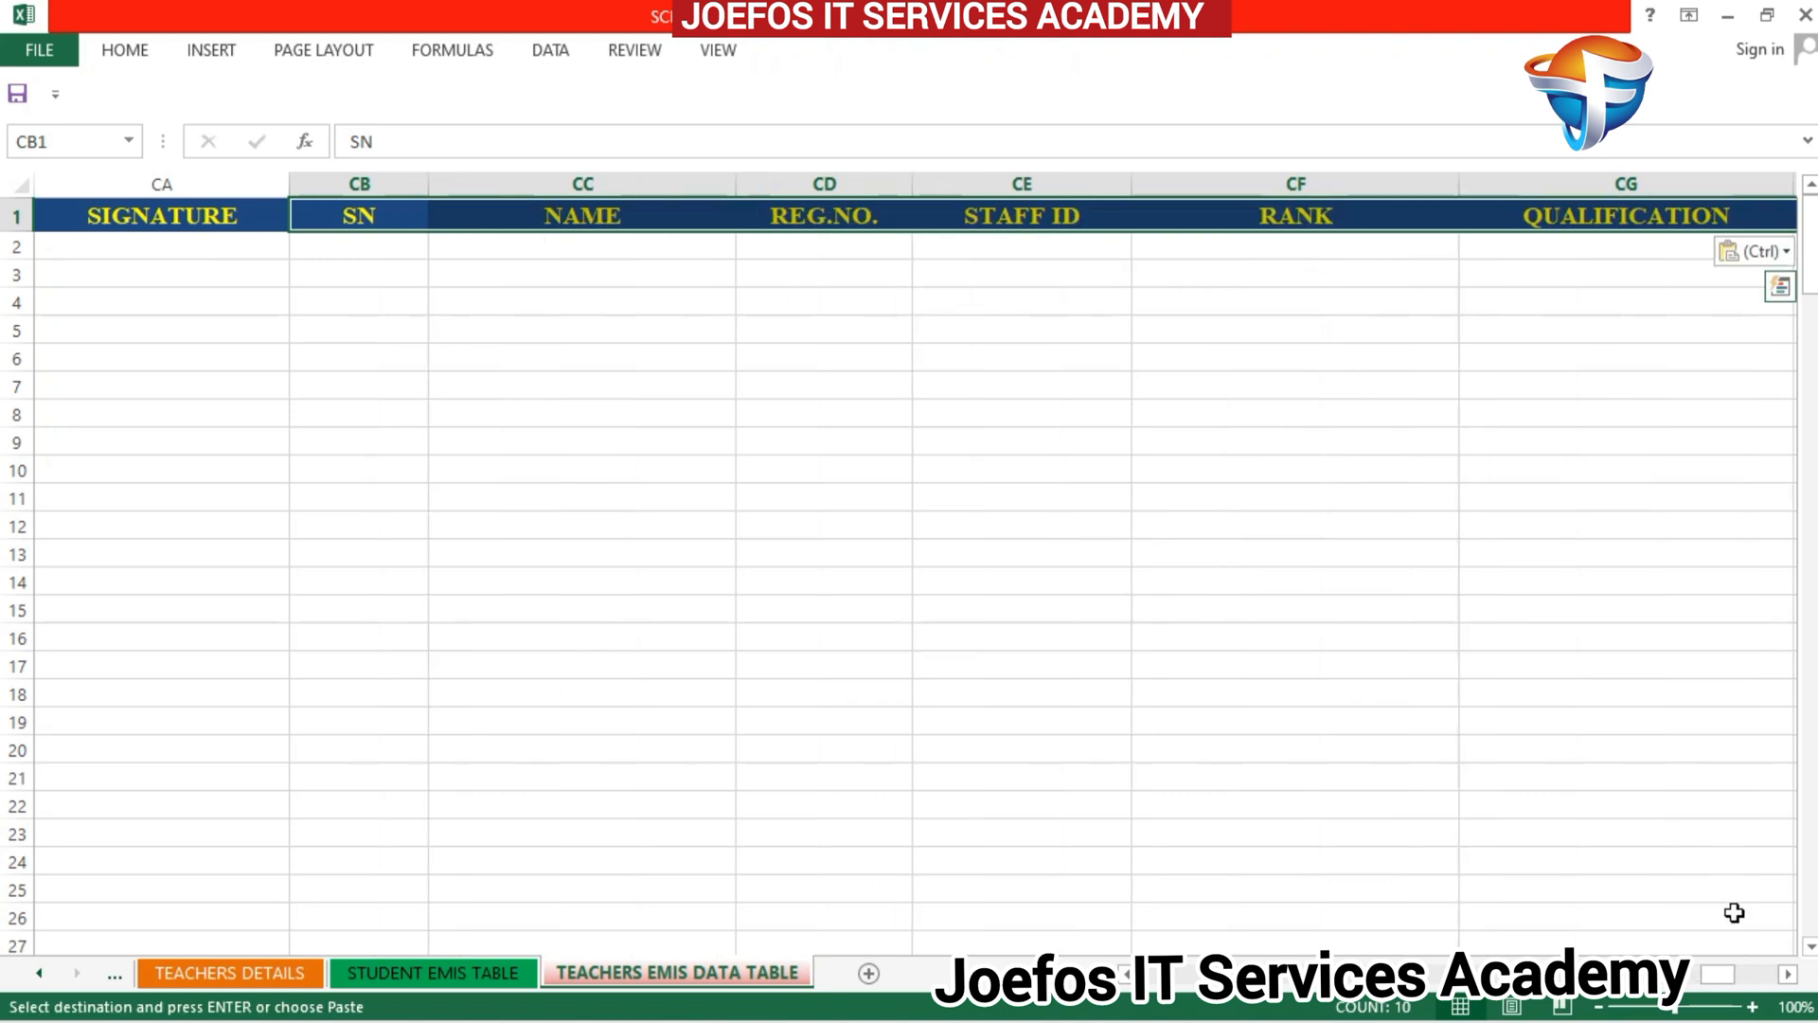
Step: Paste the copied header row starting at cell CL1 and keep the source column widths
left_click_drag(1785, 978, 1788, 980)
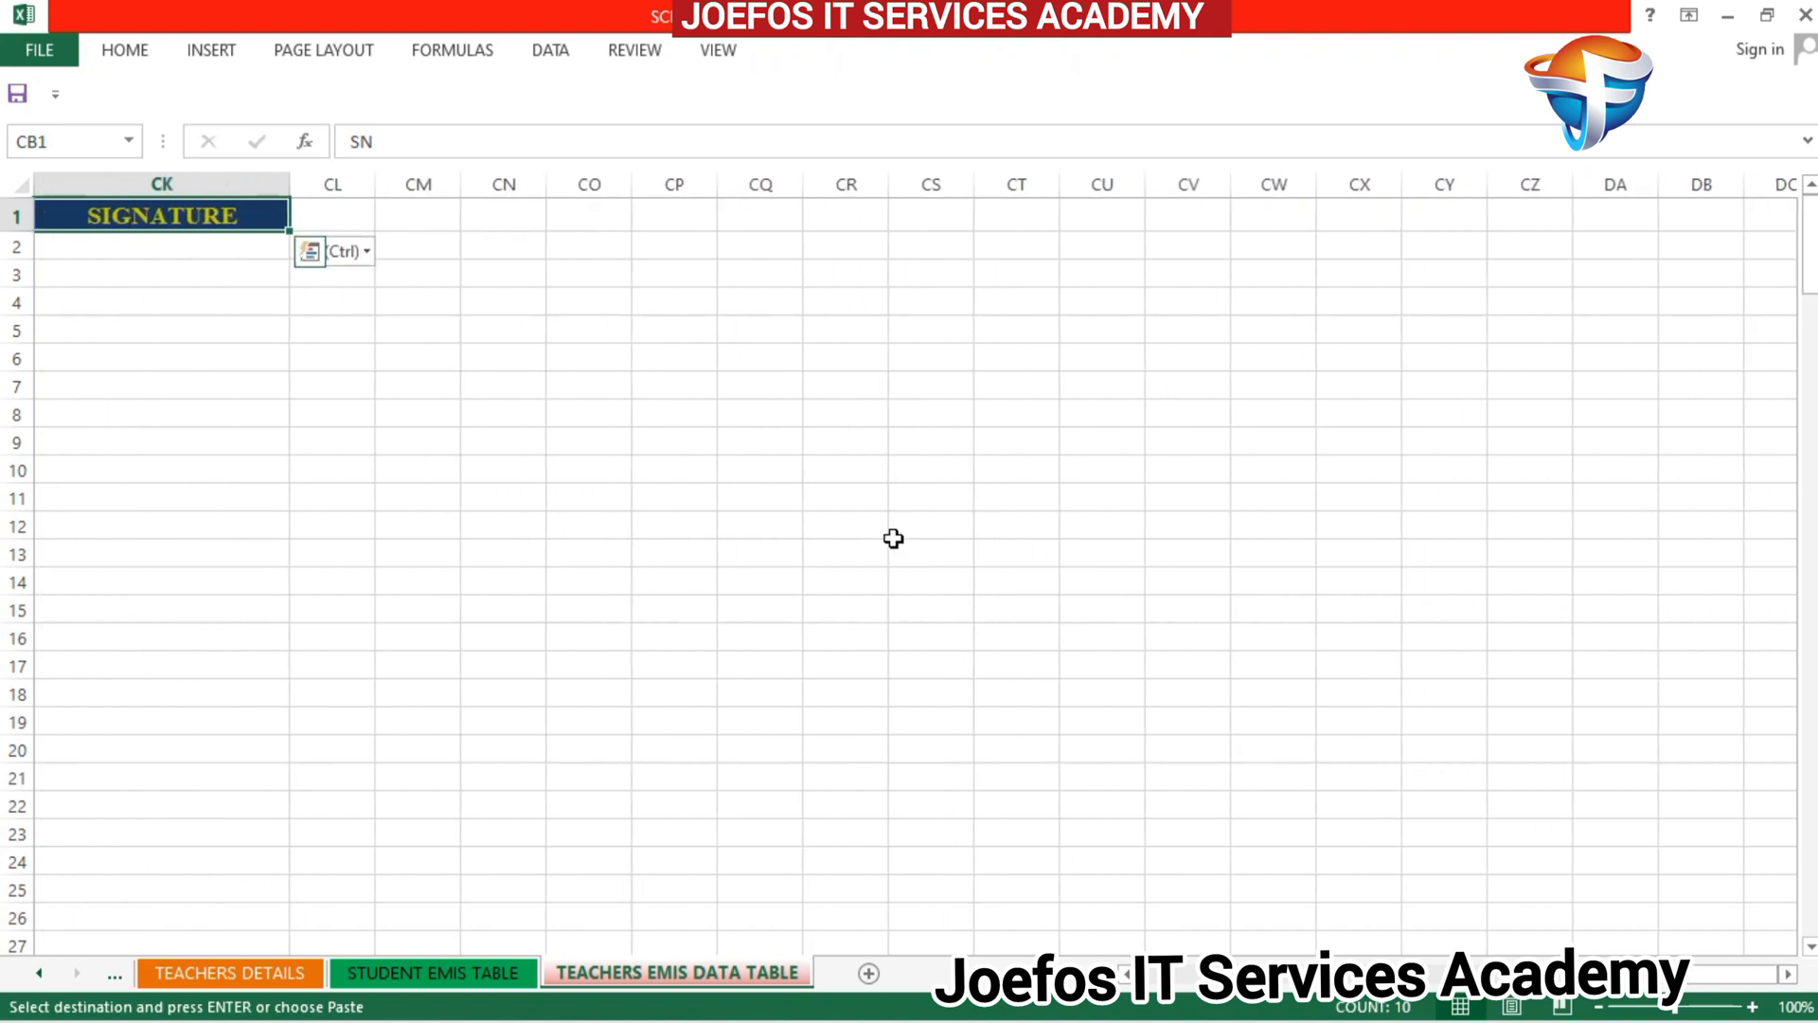
left_click(345, 209)
key("ctrl+v")
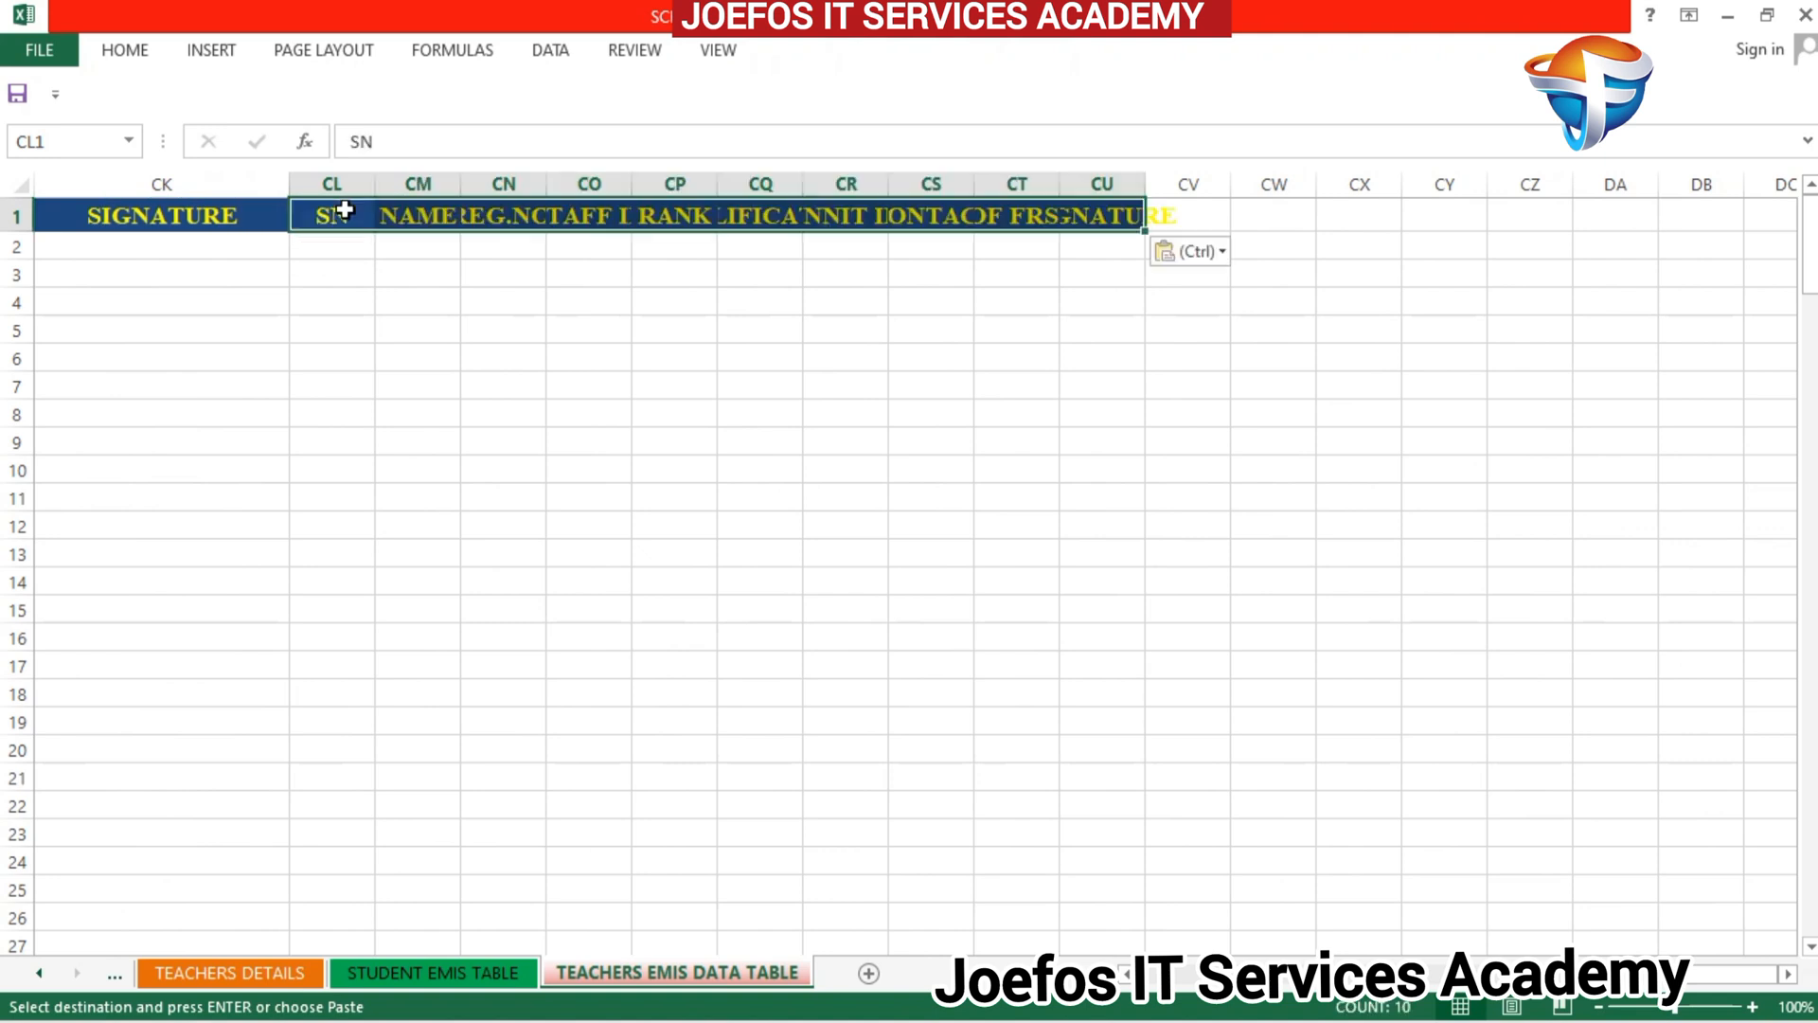
left_click(1222, 254)
left_click(1230, 362)
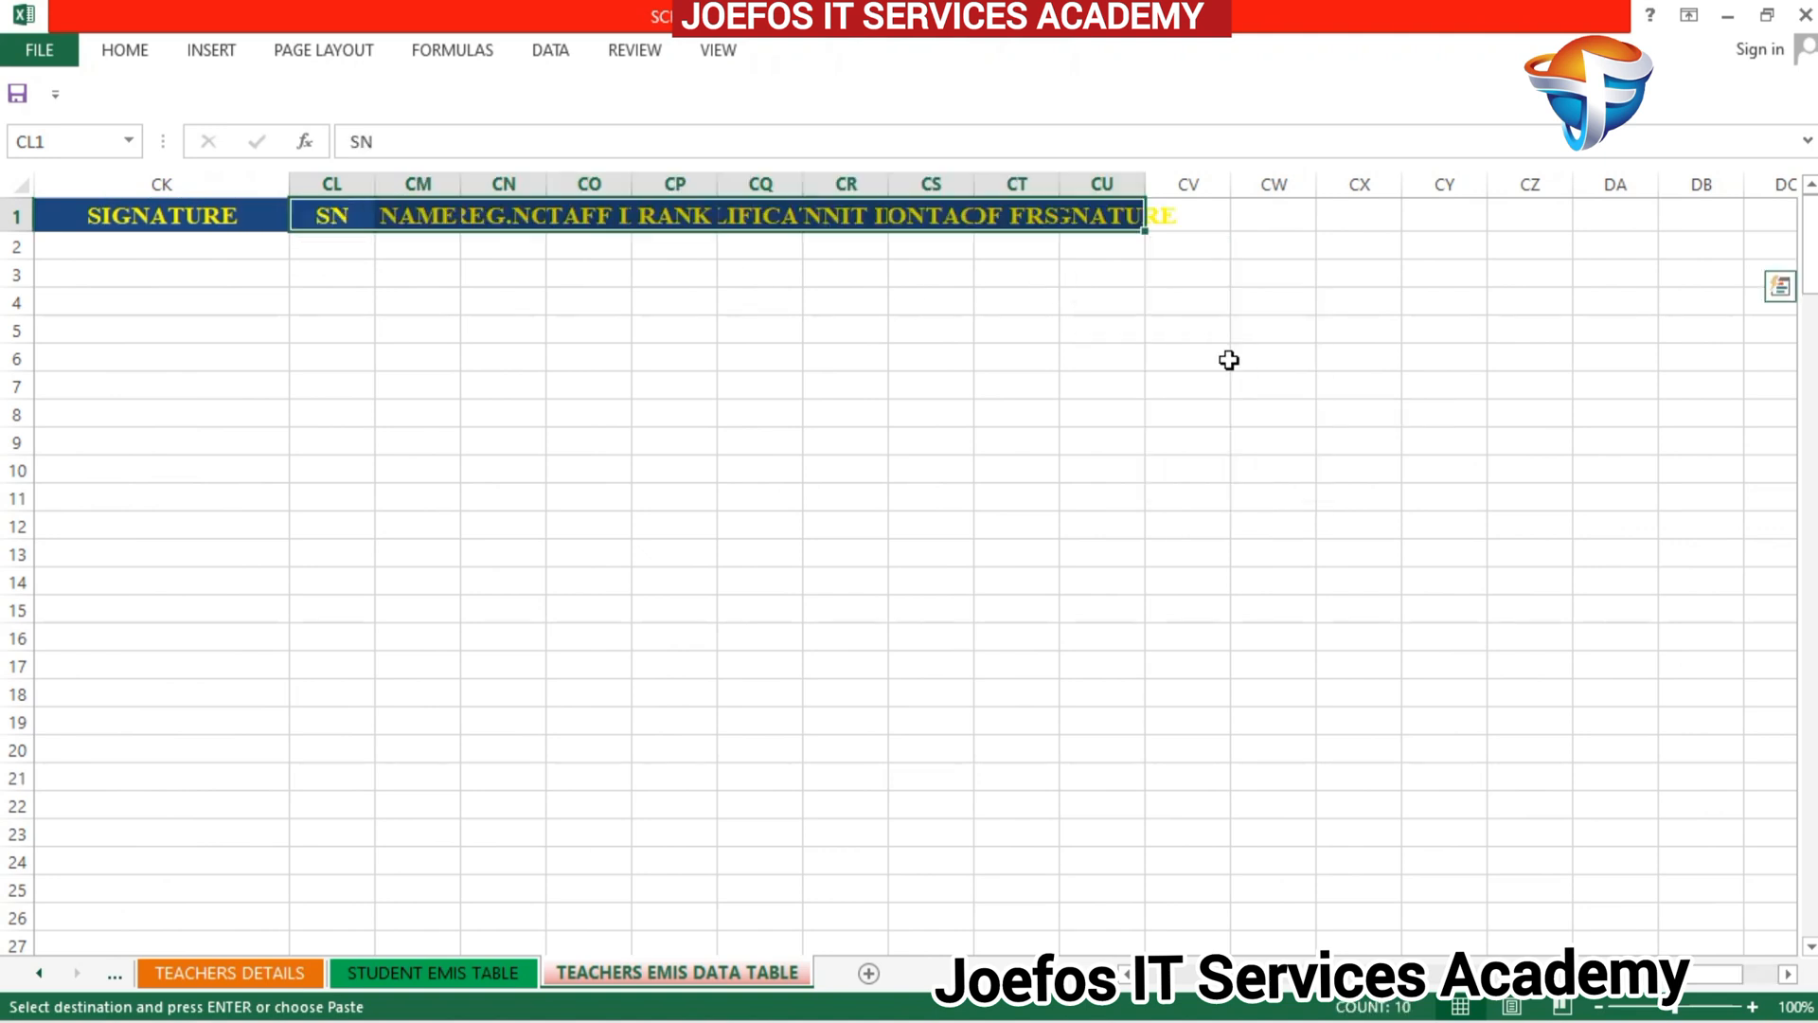
Step: Paste the copied header row starting at cell CV1 and keep the source column widths
left_click(1793, 975)
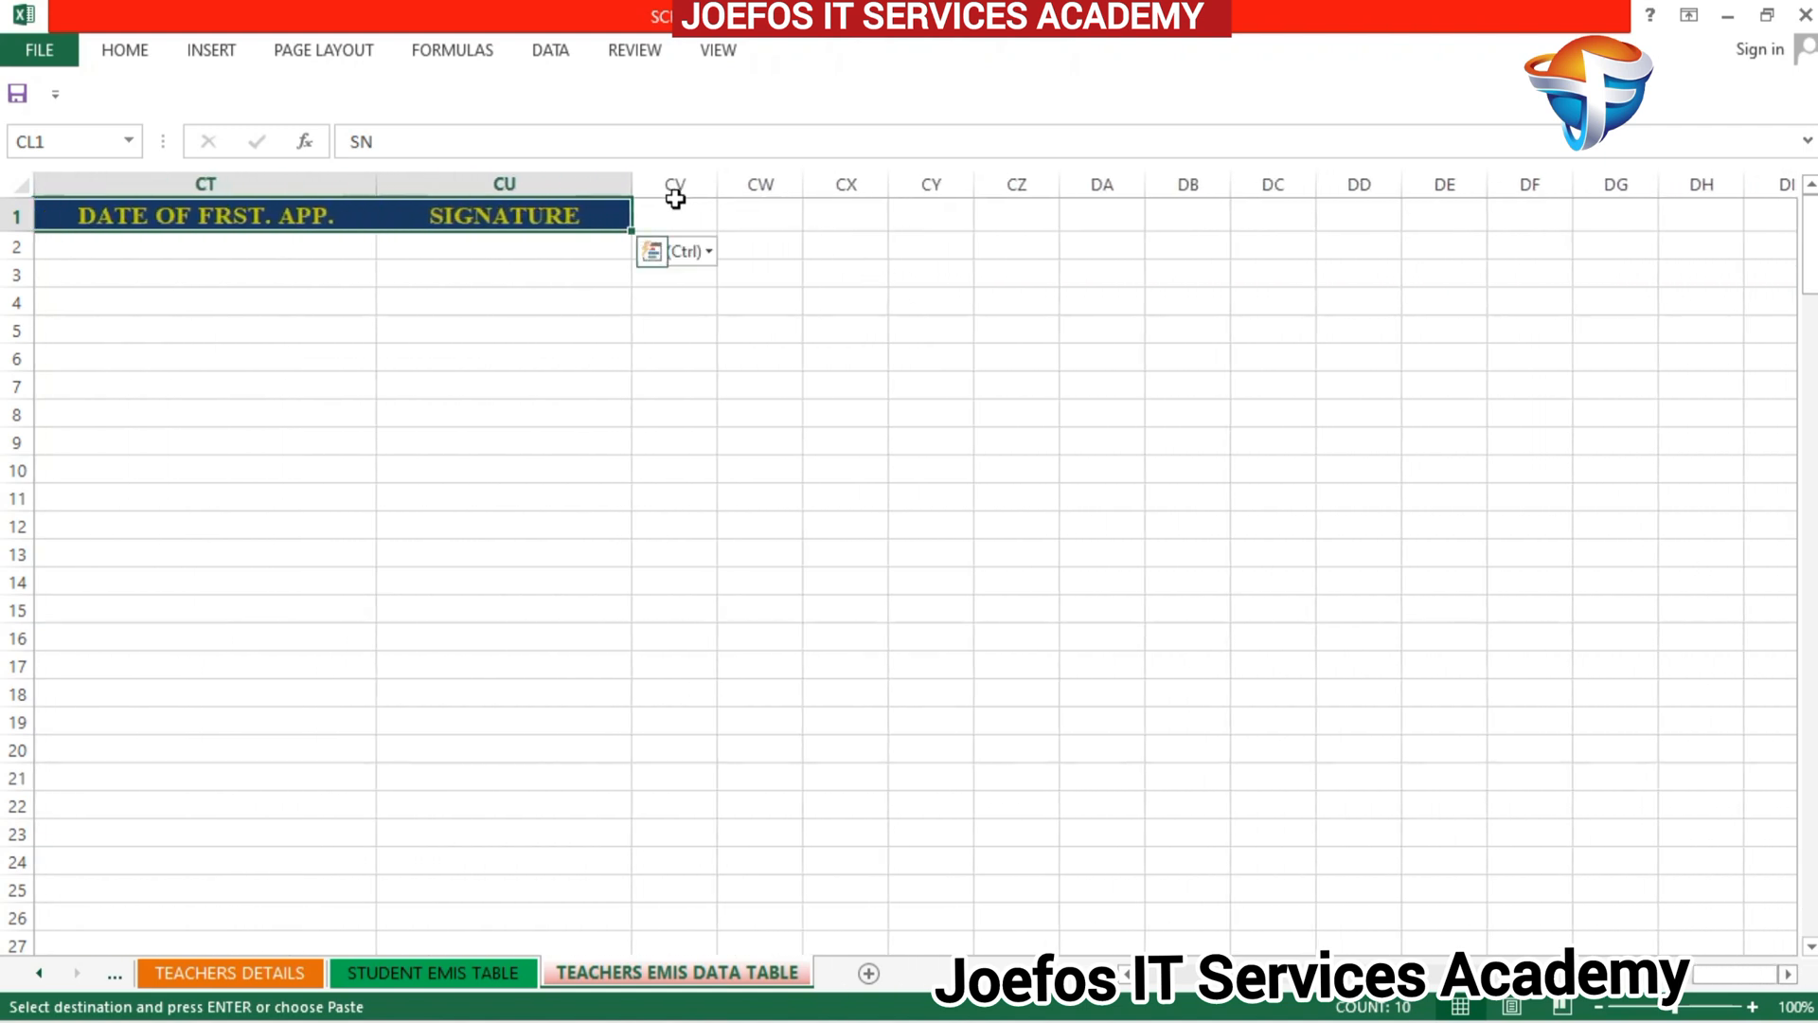
left_click(673, 208)
key("ctrl+v")
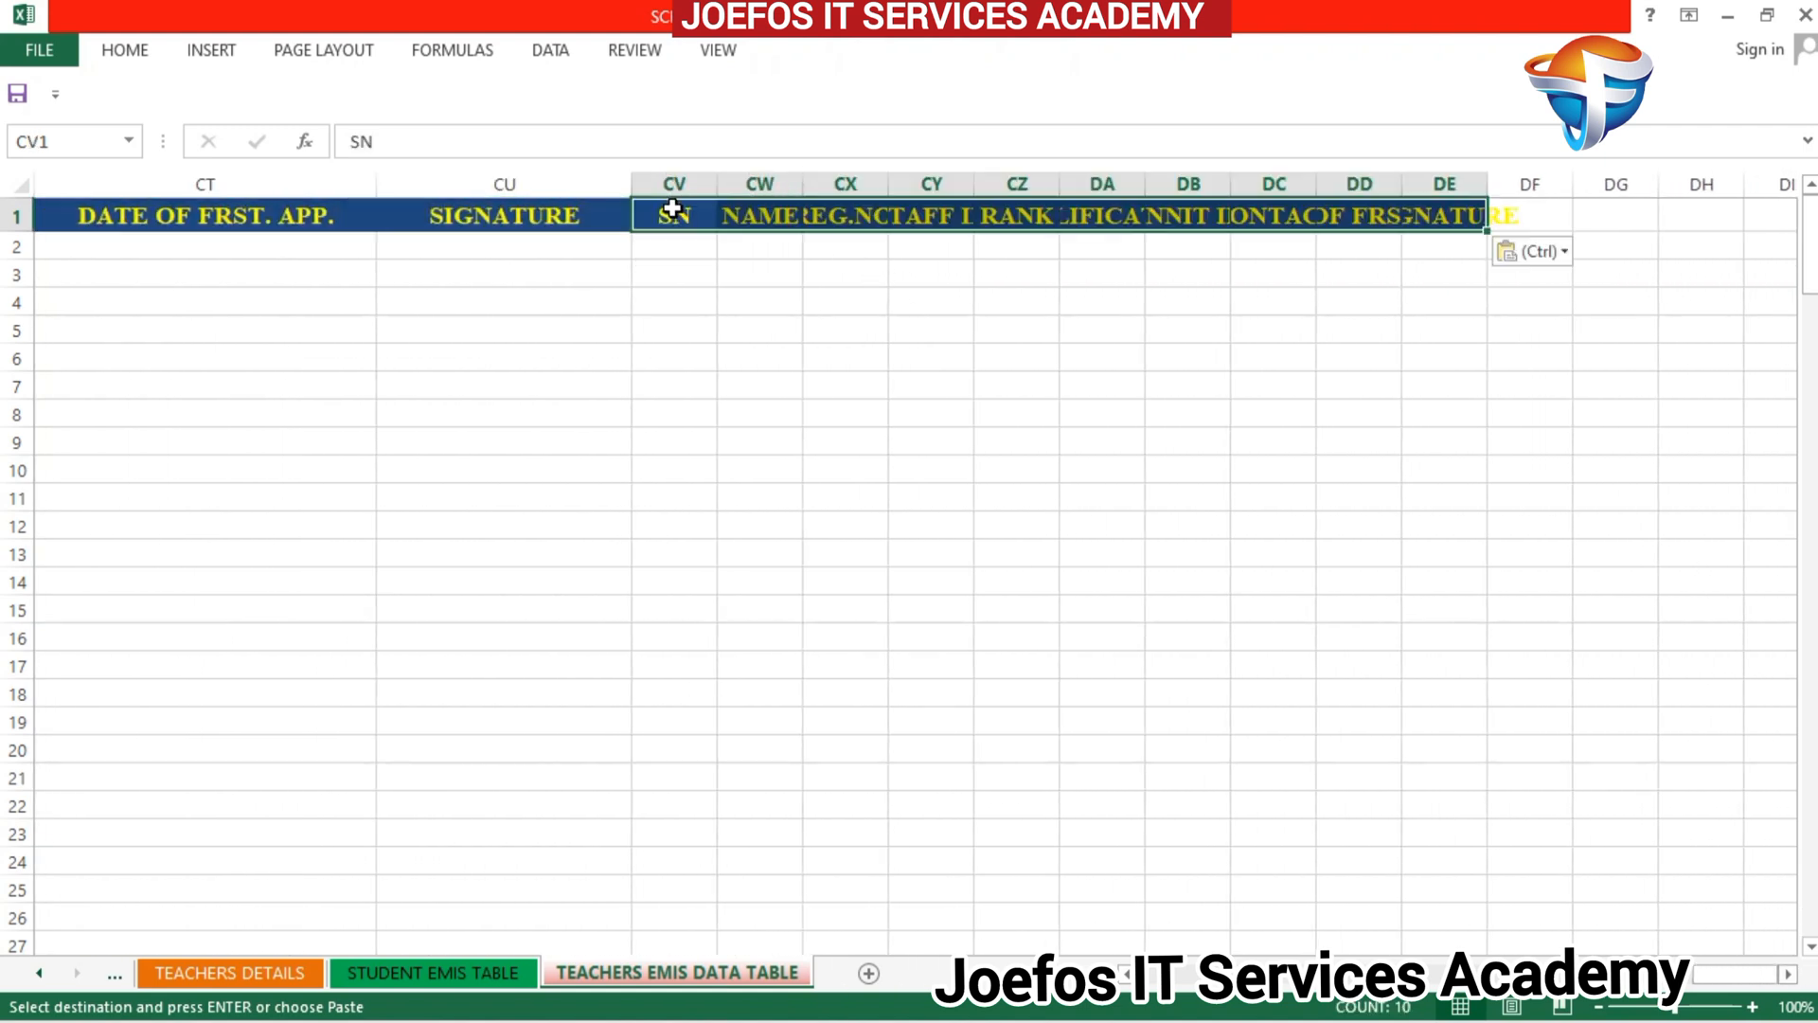
left_click(1566, 253)
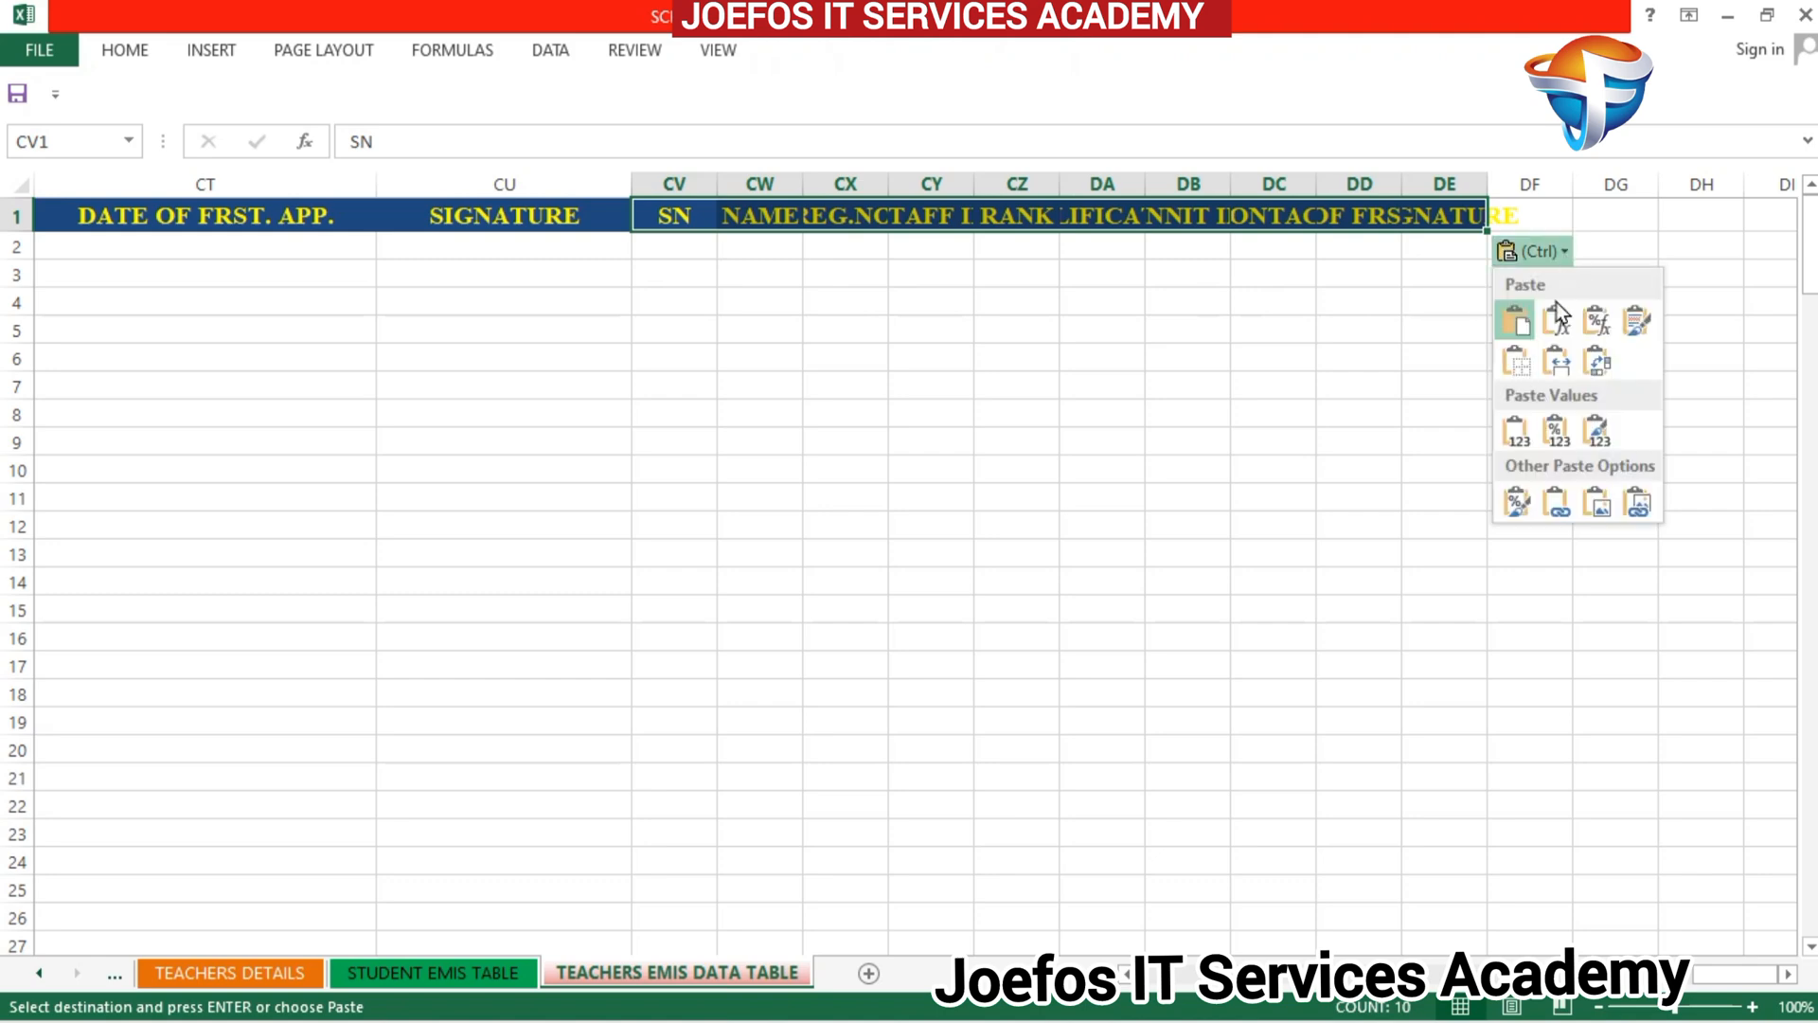
left_click(1554, 363)
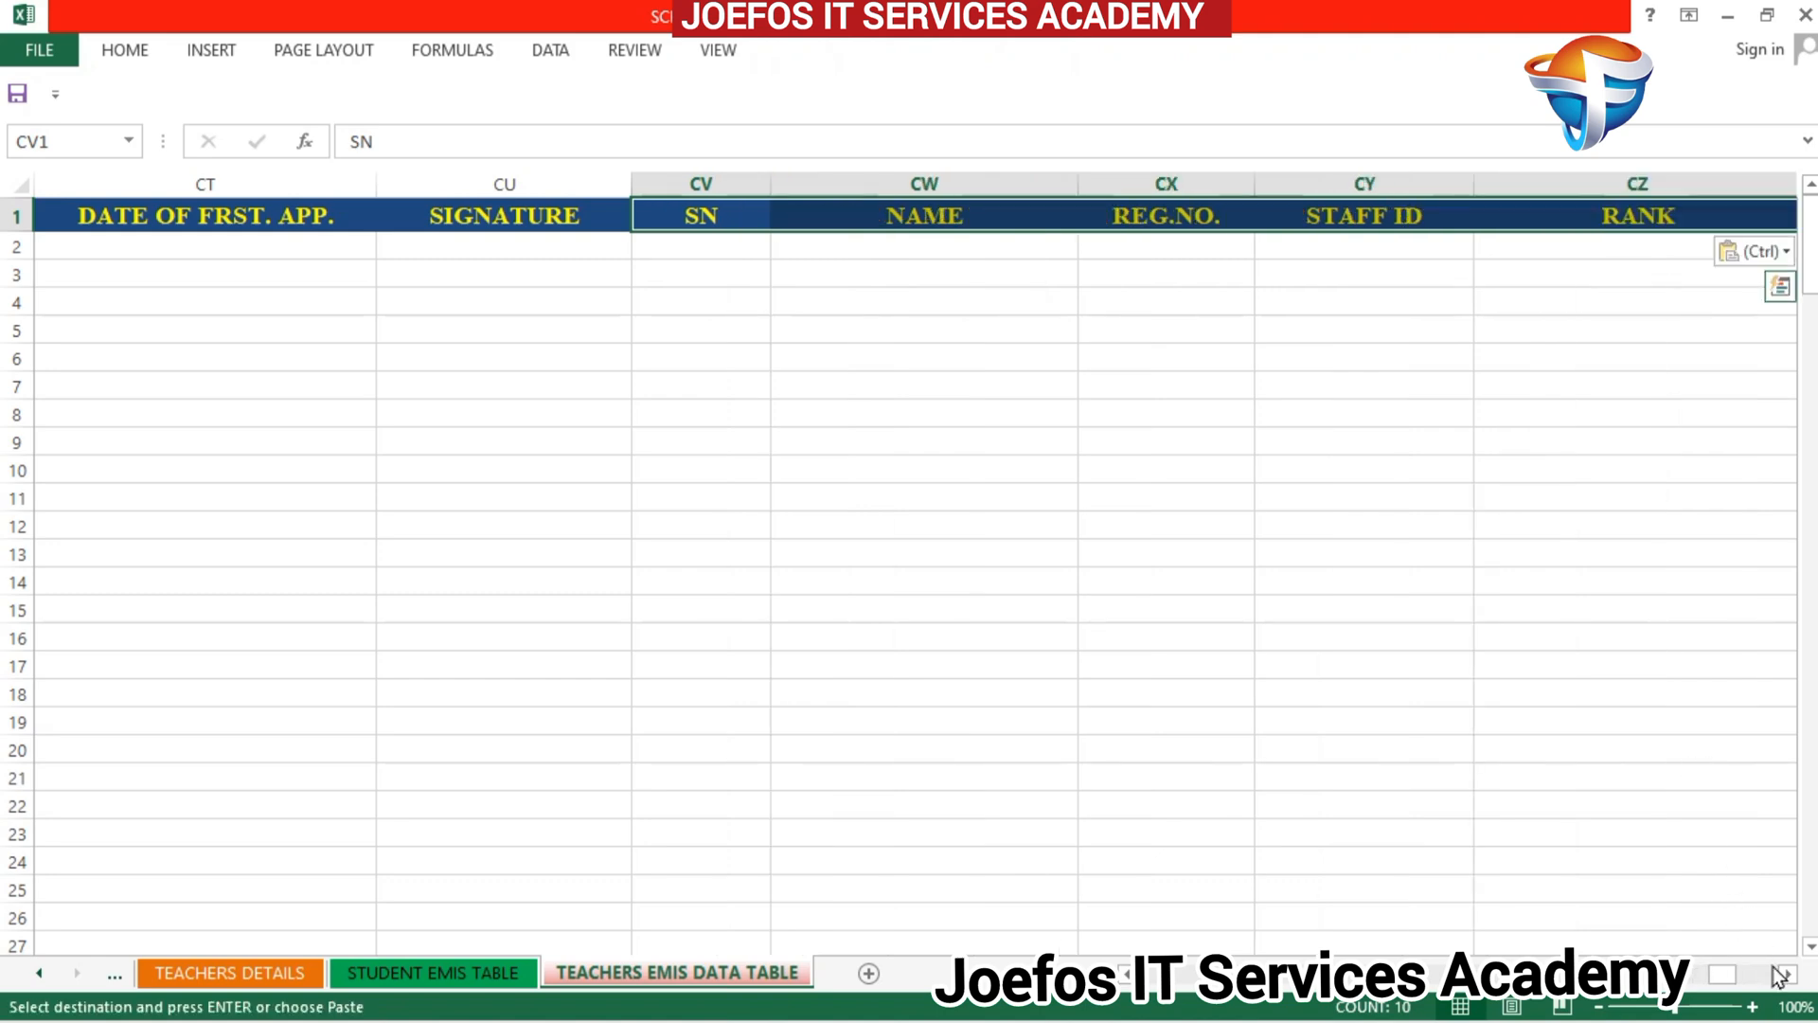
Step: Paste the copied header row starting at cell DF1 and keep the source column widths
left_click_drag(1786, 978, 1793, 985)
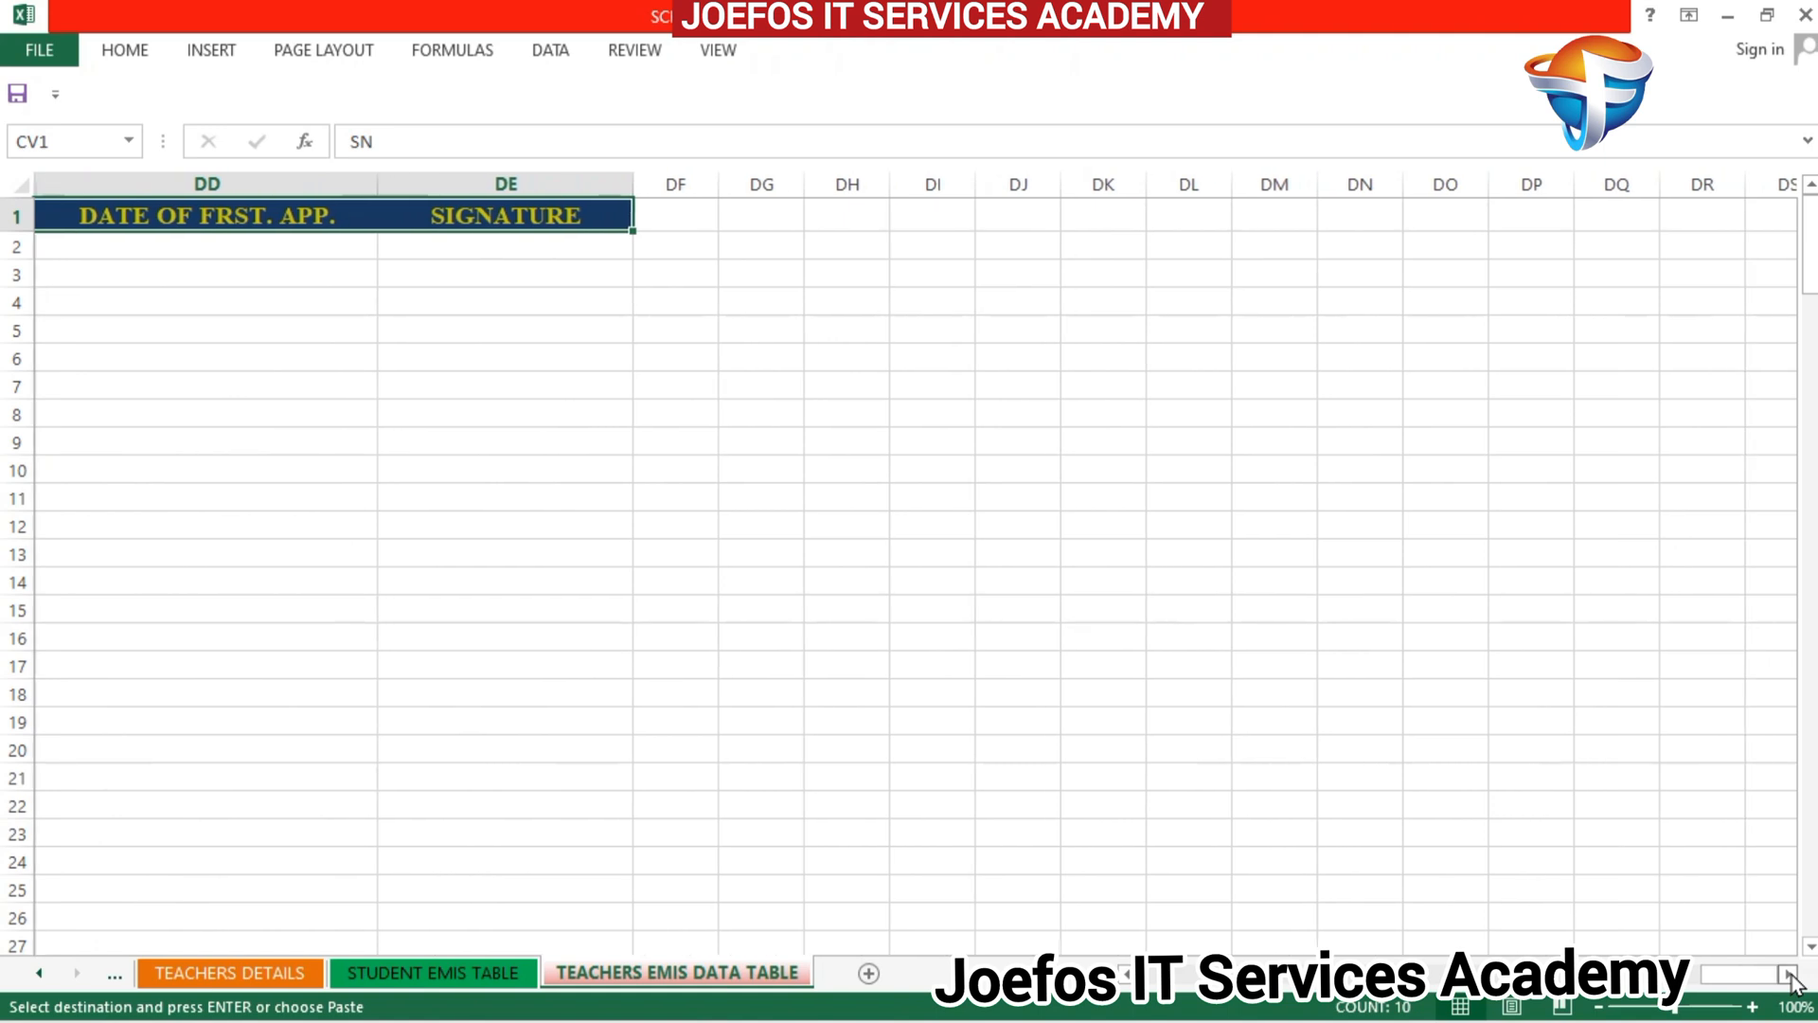
left_click(702, 214)
key("ctrl+v")
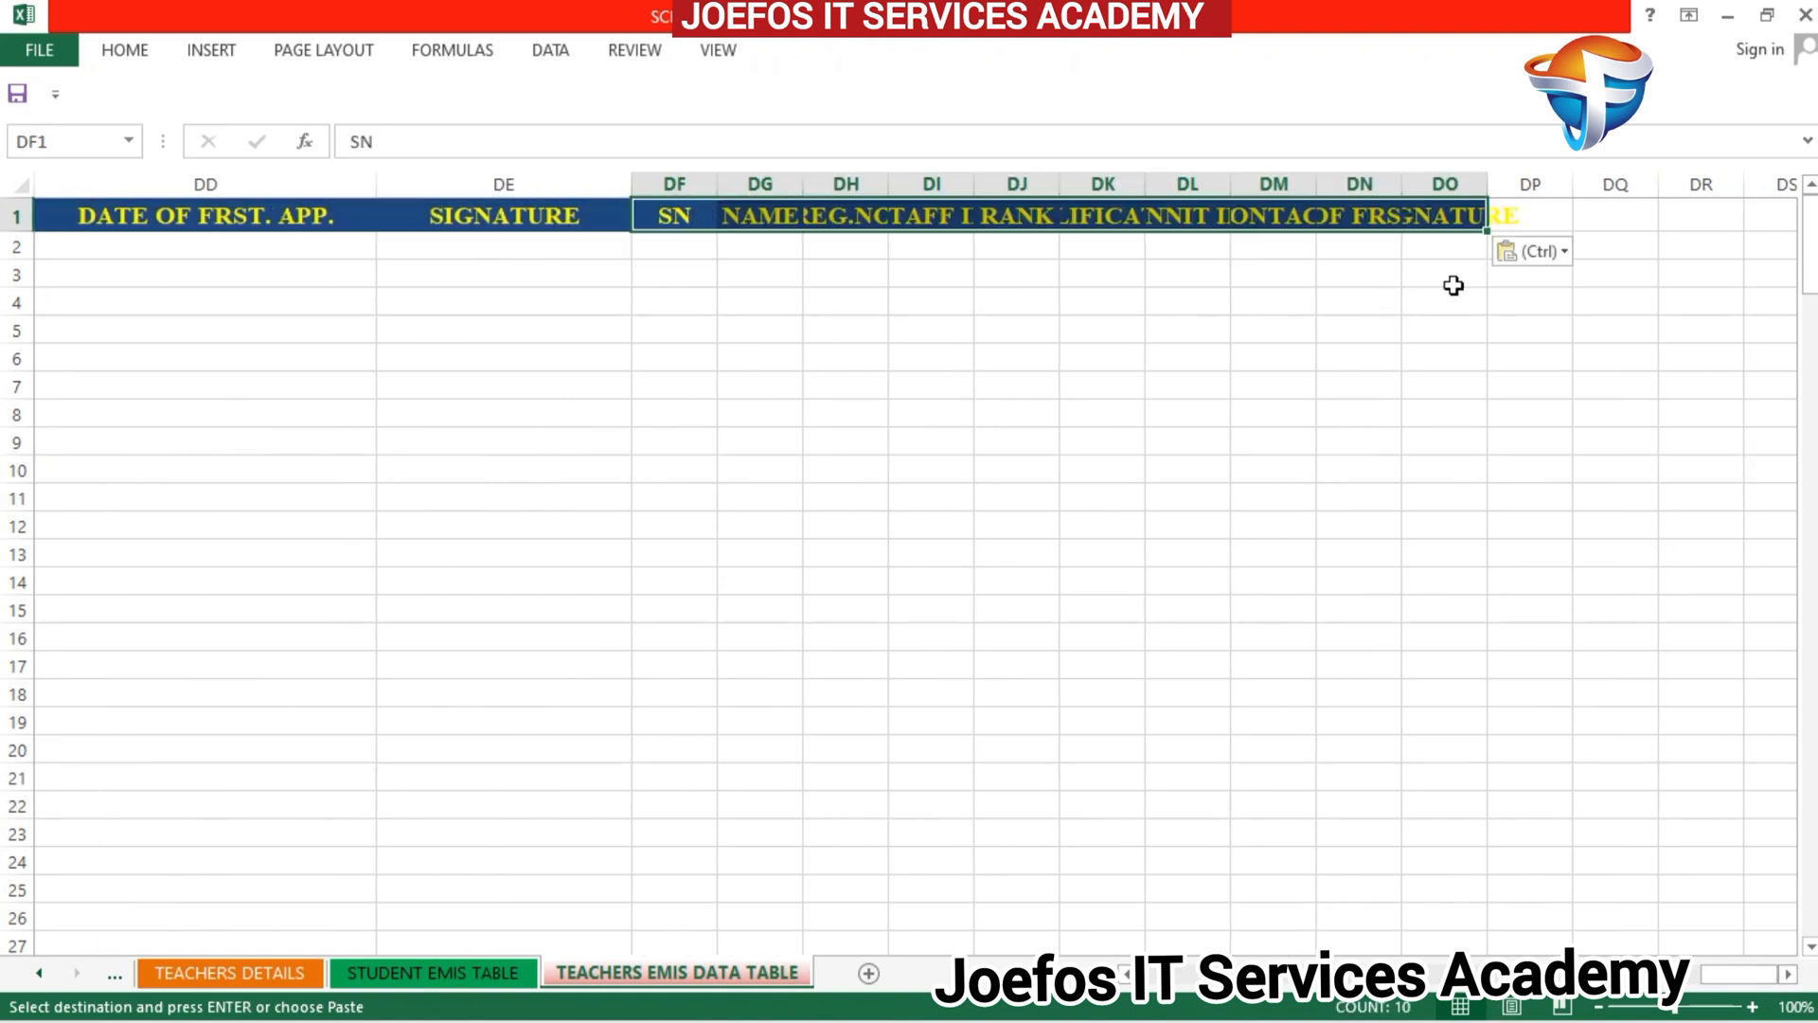
left_click(1564, 253)
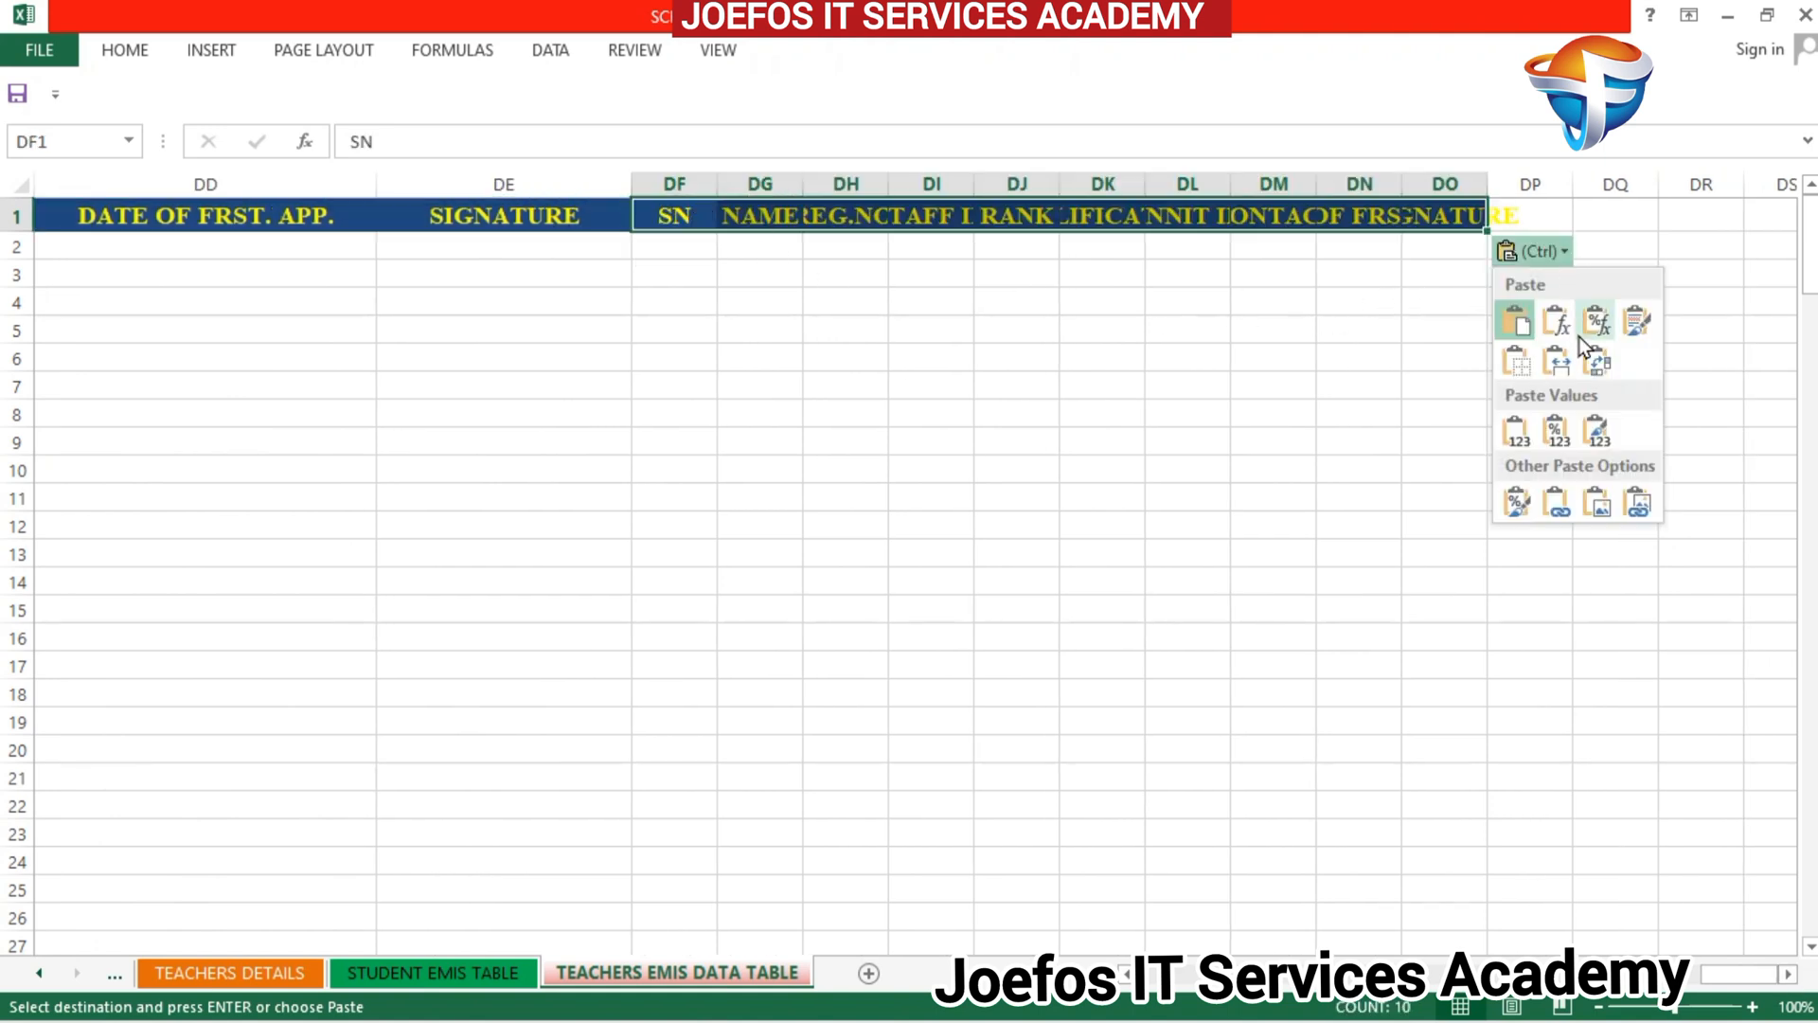
left_click(1566, 362)
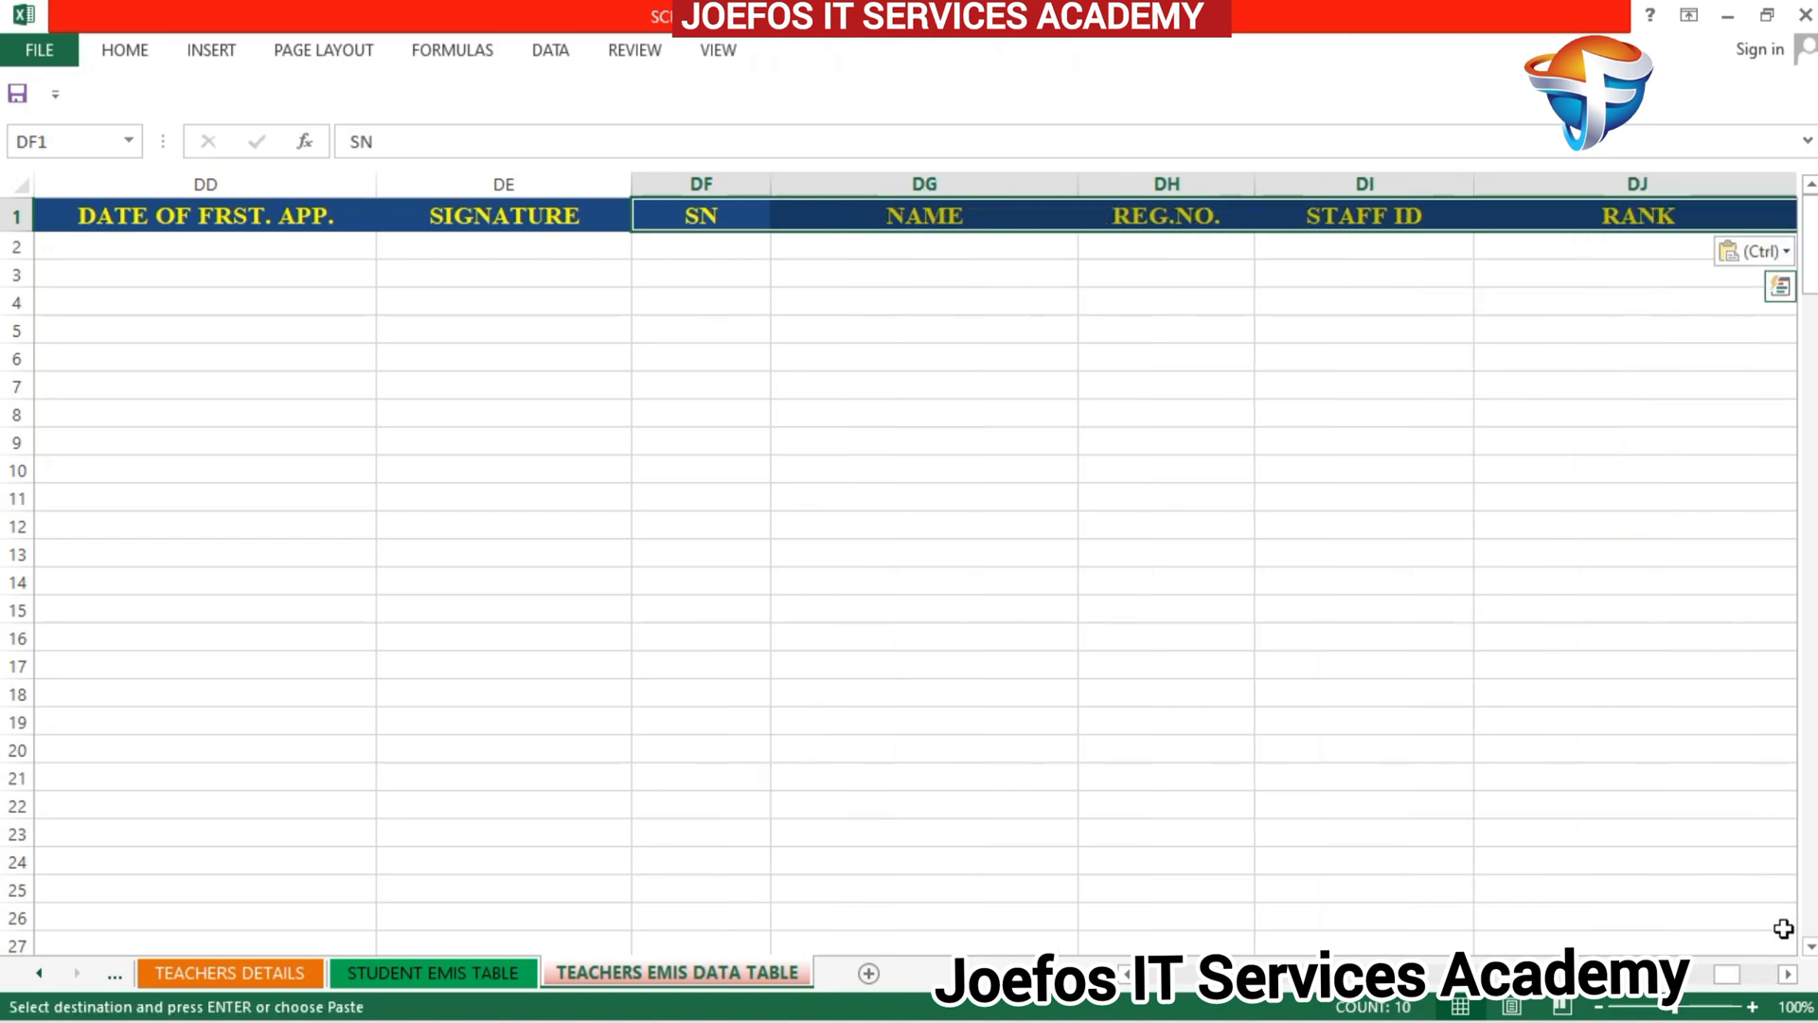
Step: Paste the copied header row starting at cell DP1 and keep the source column widths
left_click_drag(1790, 975, 1790, 978)
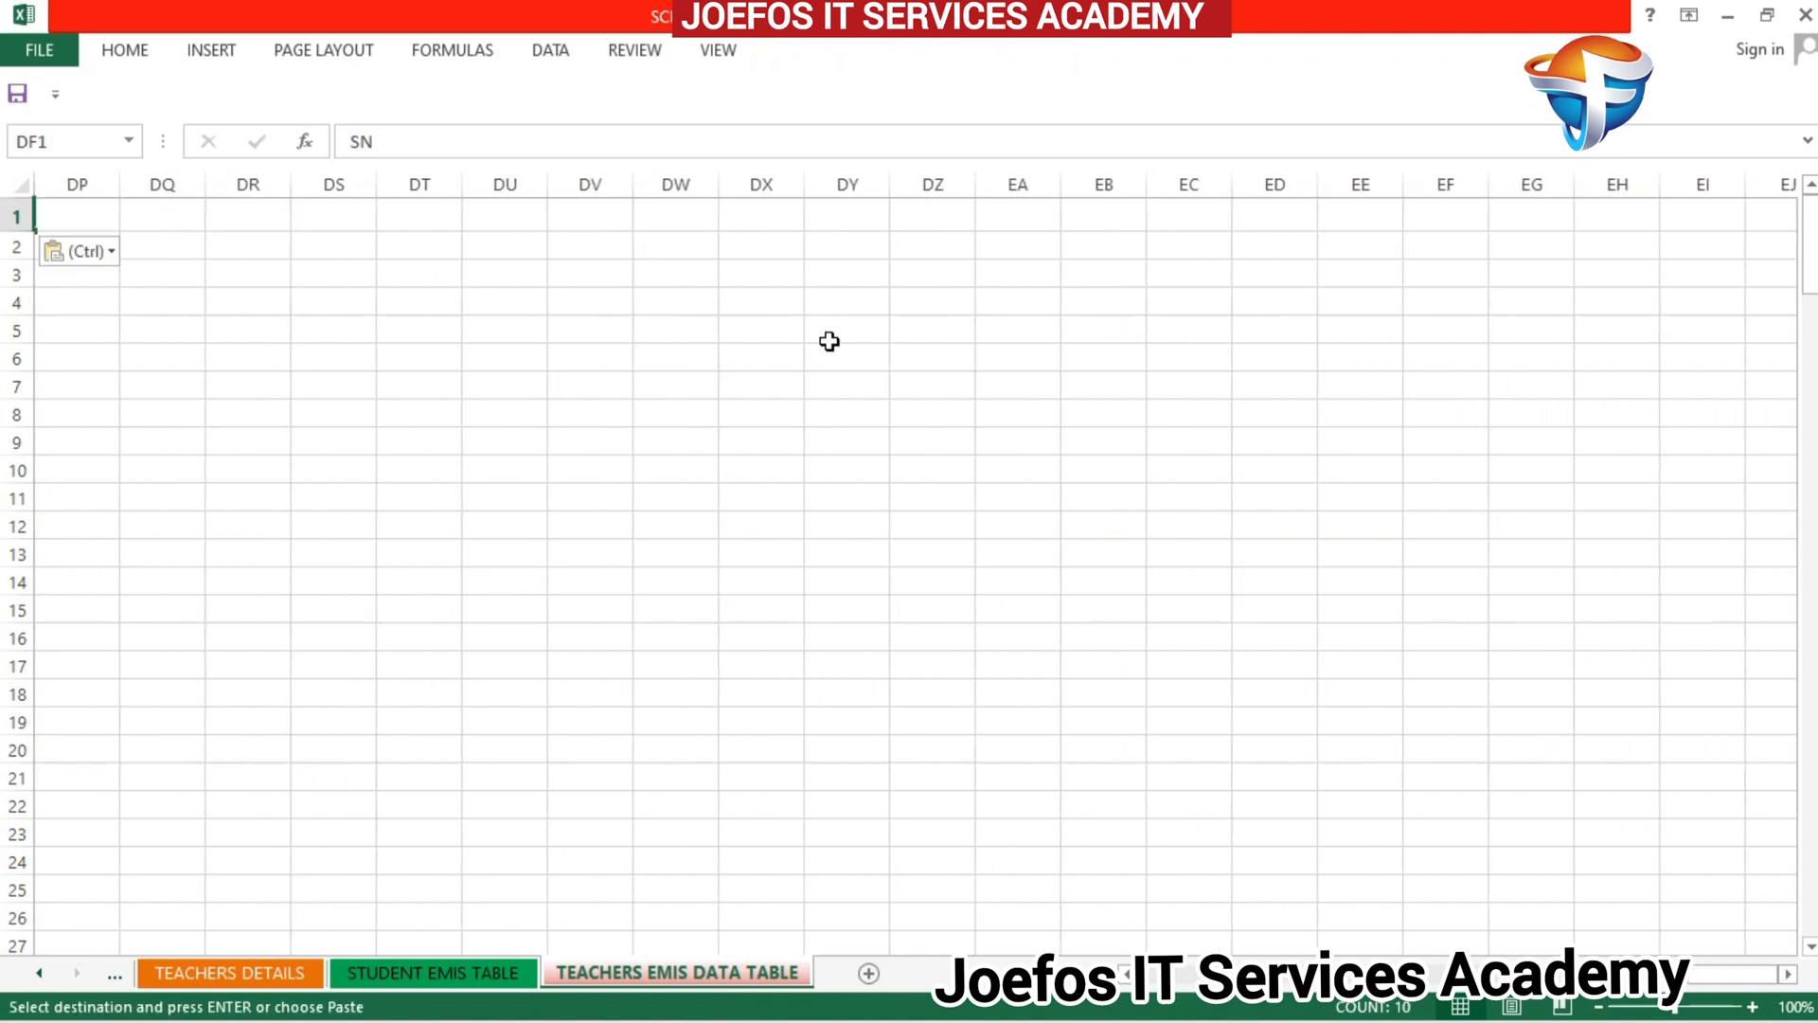
left_click(46, 214)
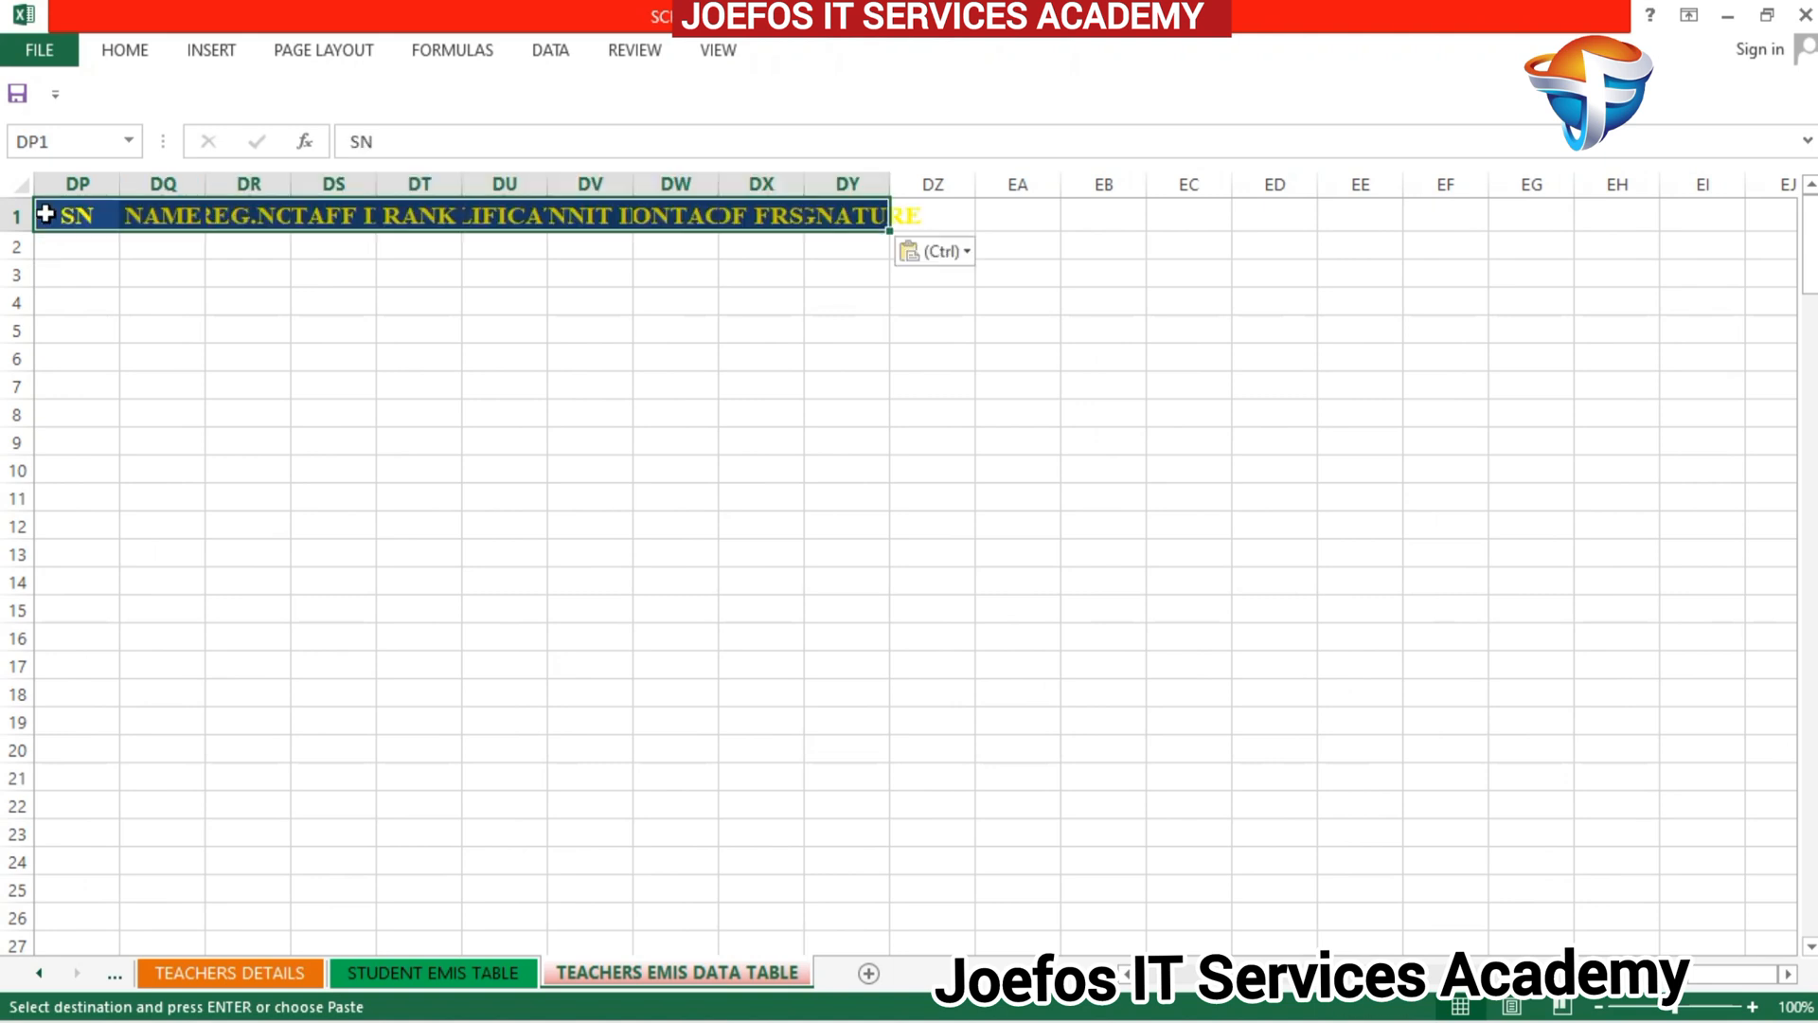
left_click(964, 252)
left_click(961, 360)
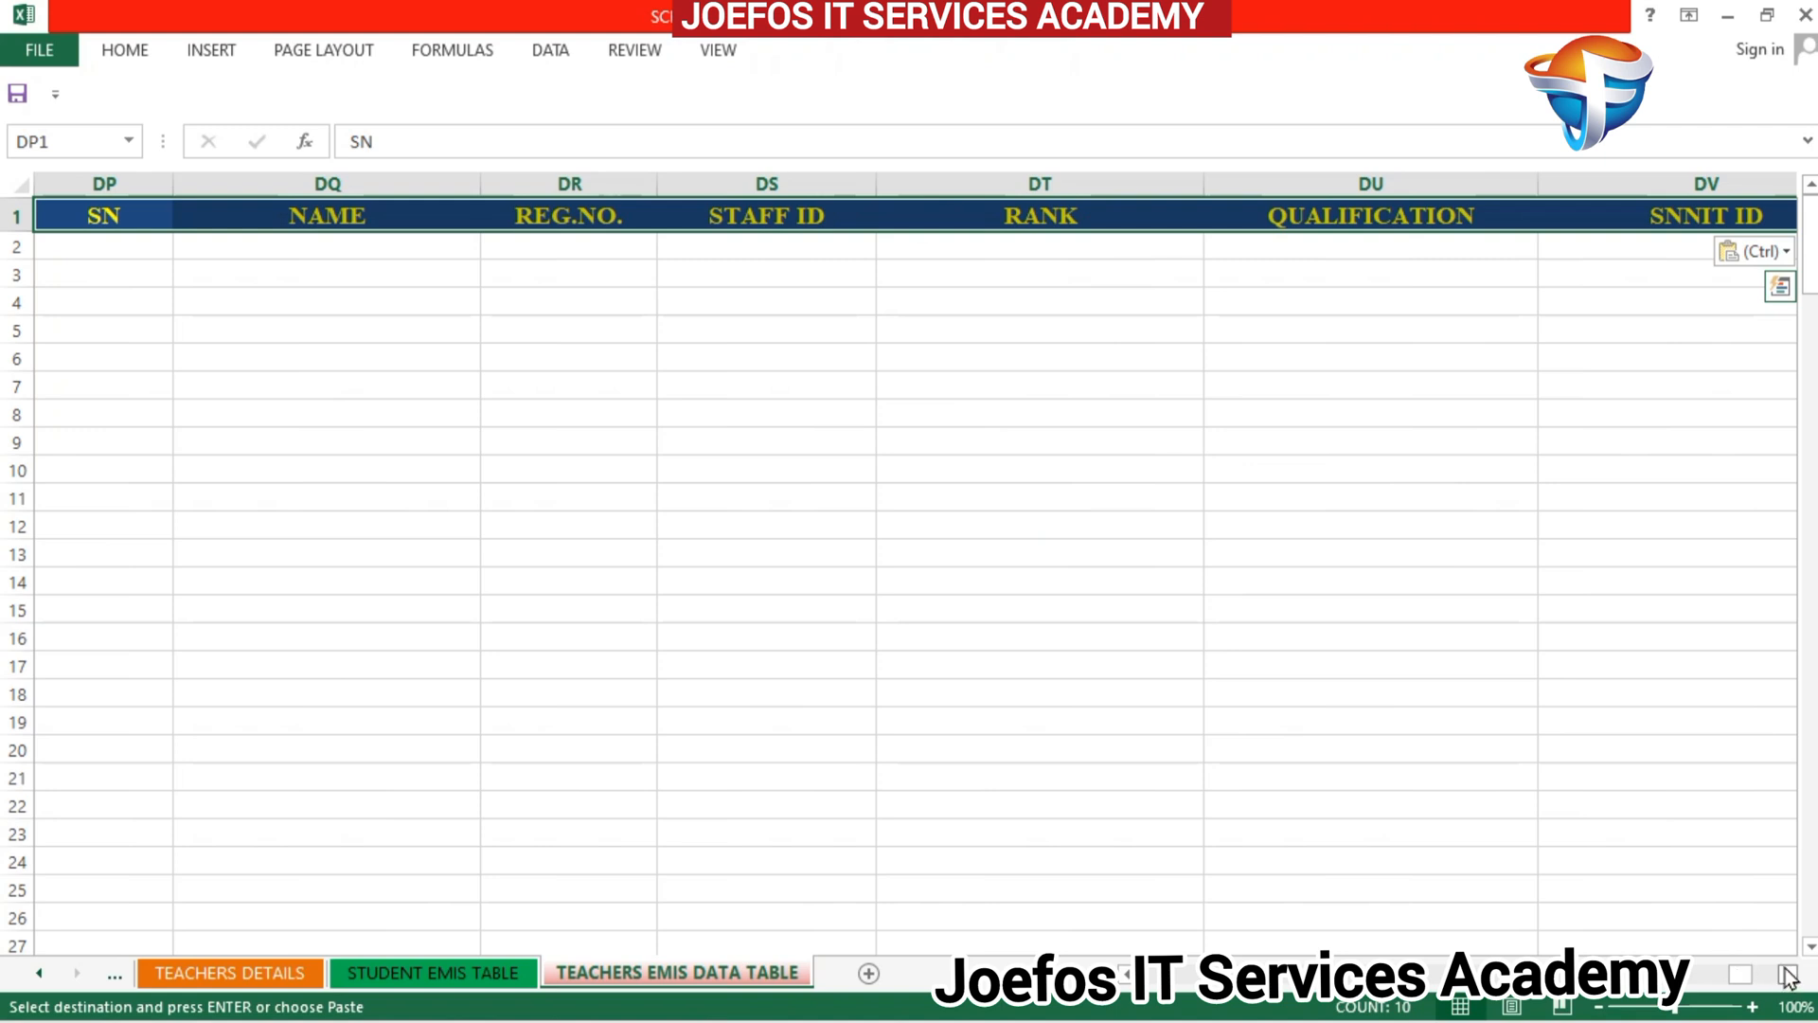
Step: Paste the copied header row starting at cell DZ1, directly after column DY, and keep the source column widths
left_click(1789, 978)
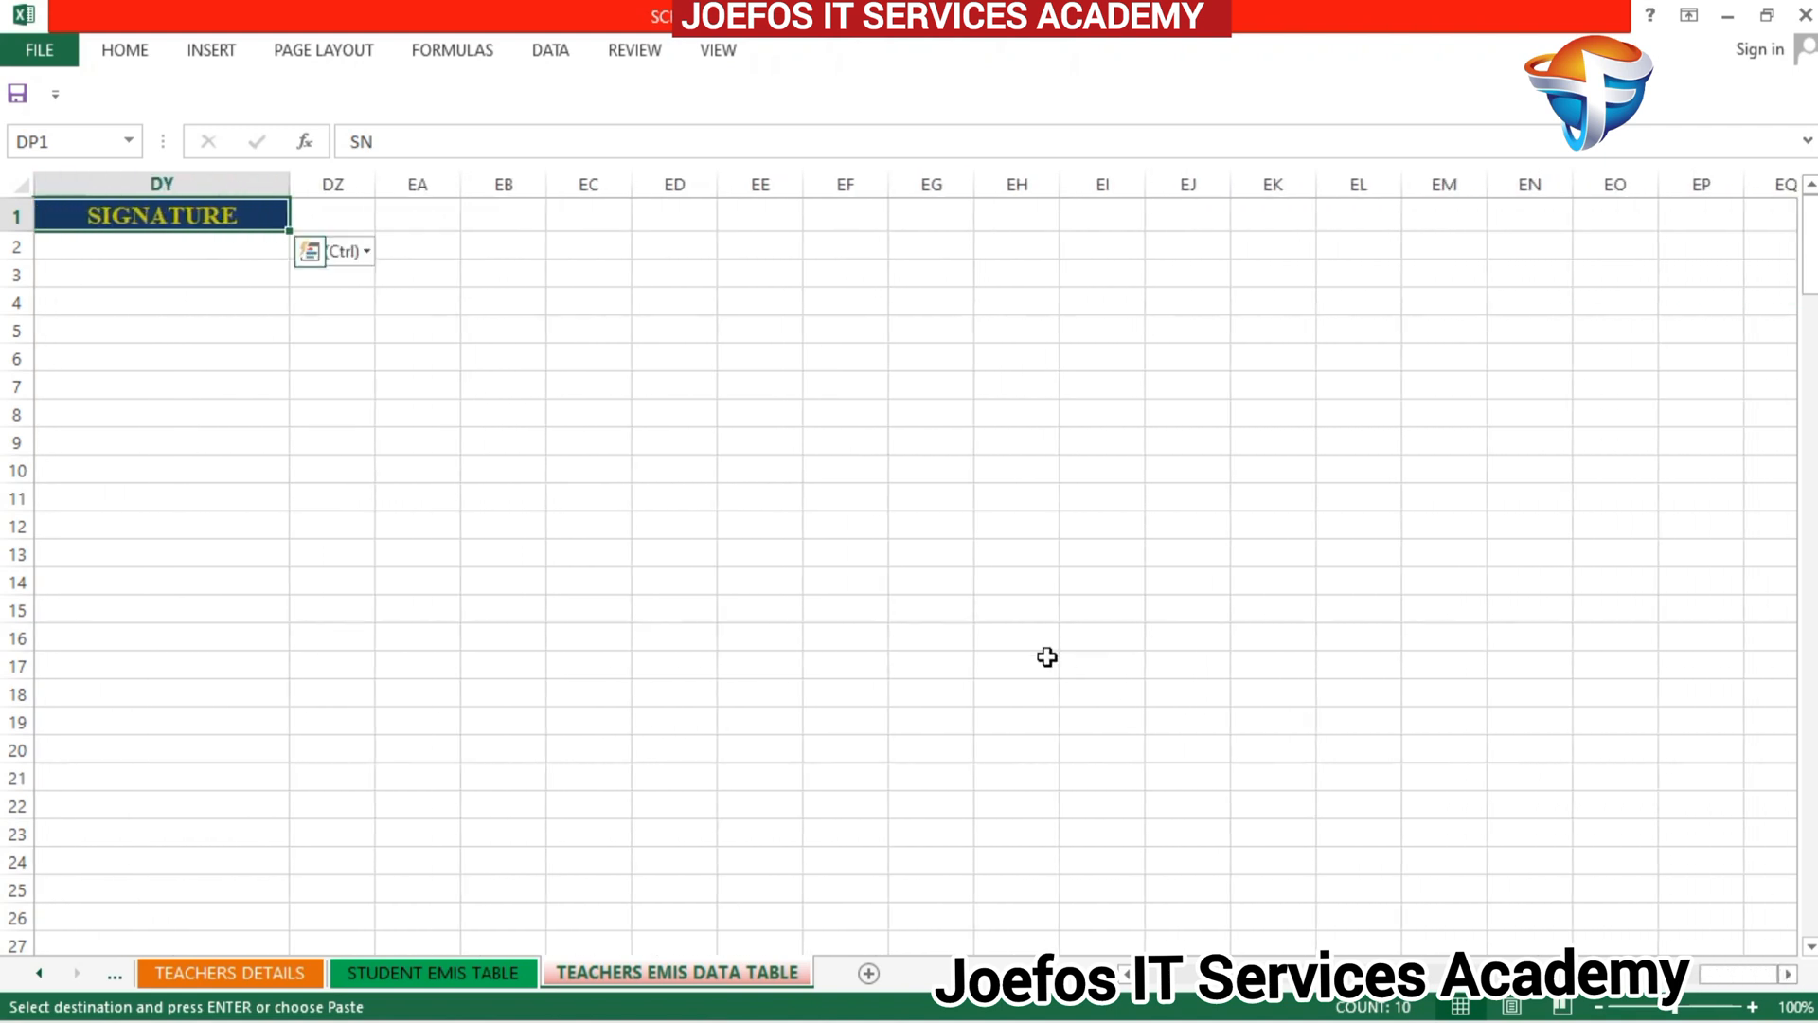
left_click(312, 216)
key("ctrl+v")
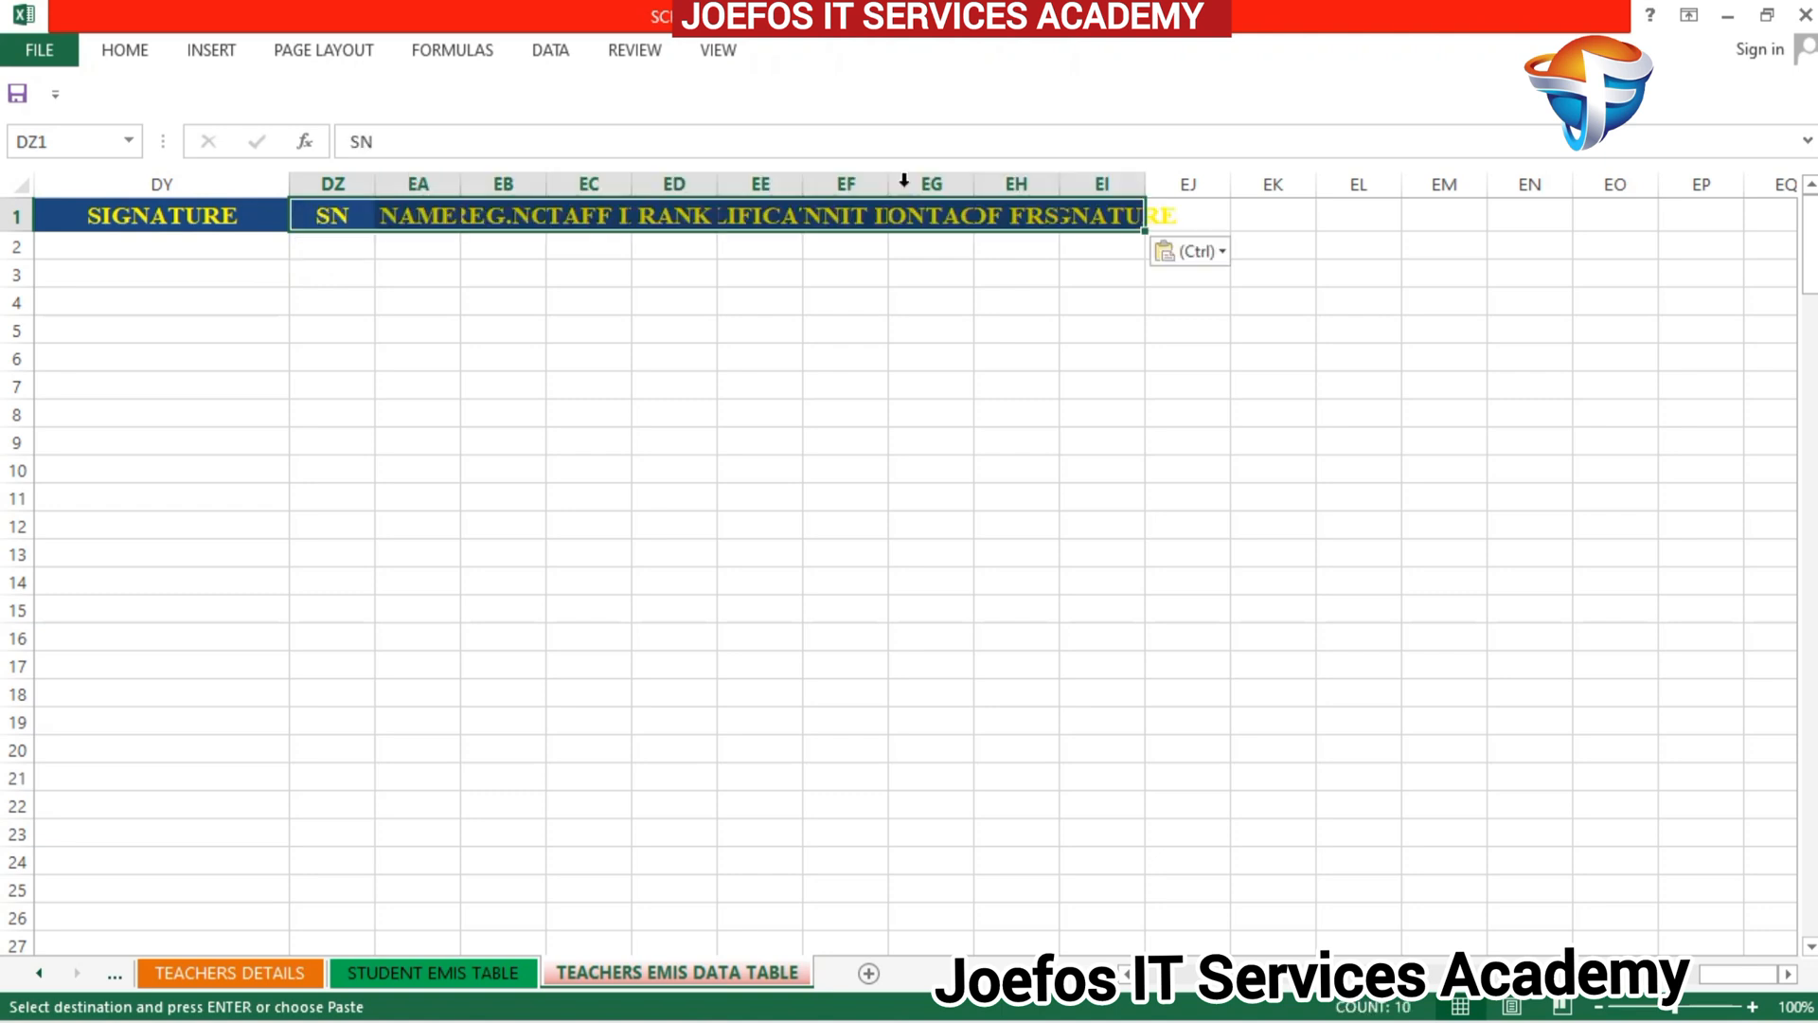
left_click(1215, 254)
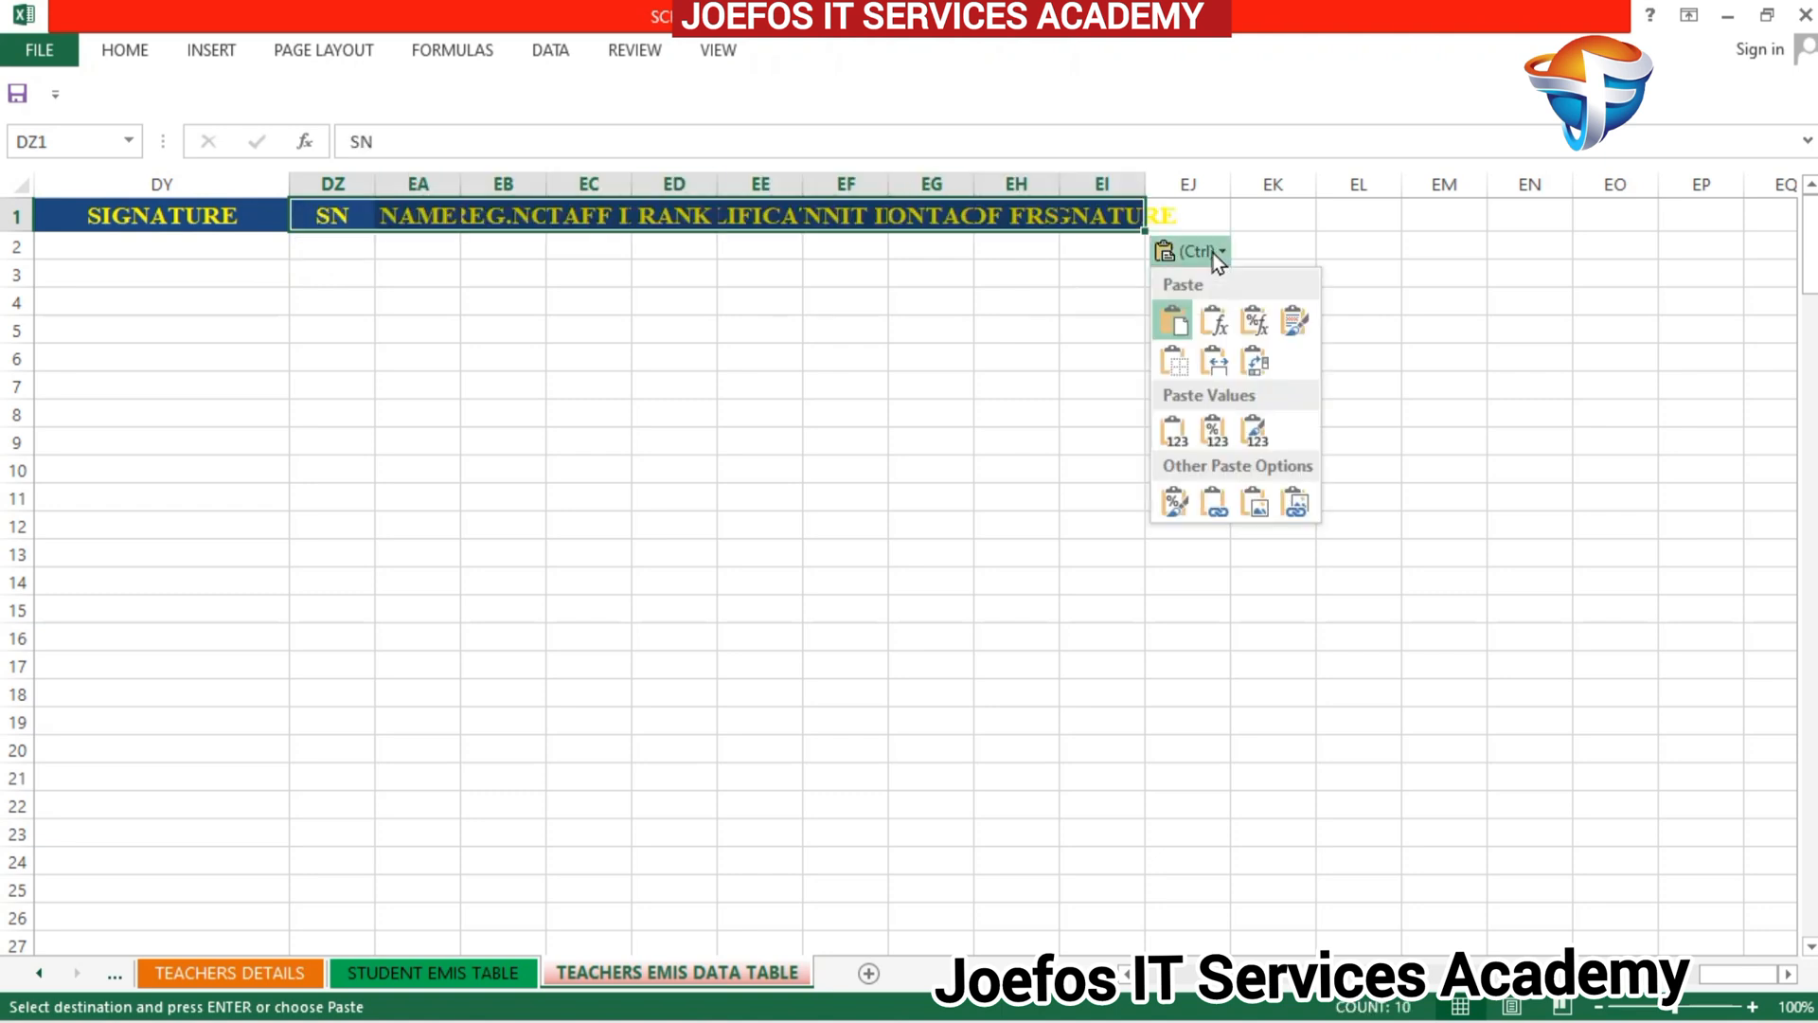
left_click(1215, 360)
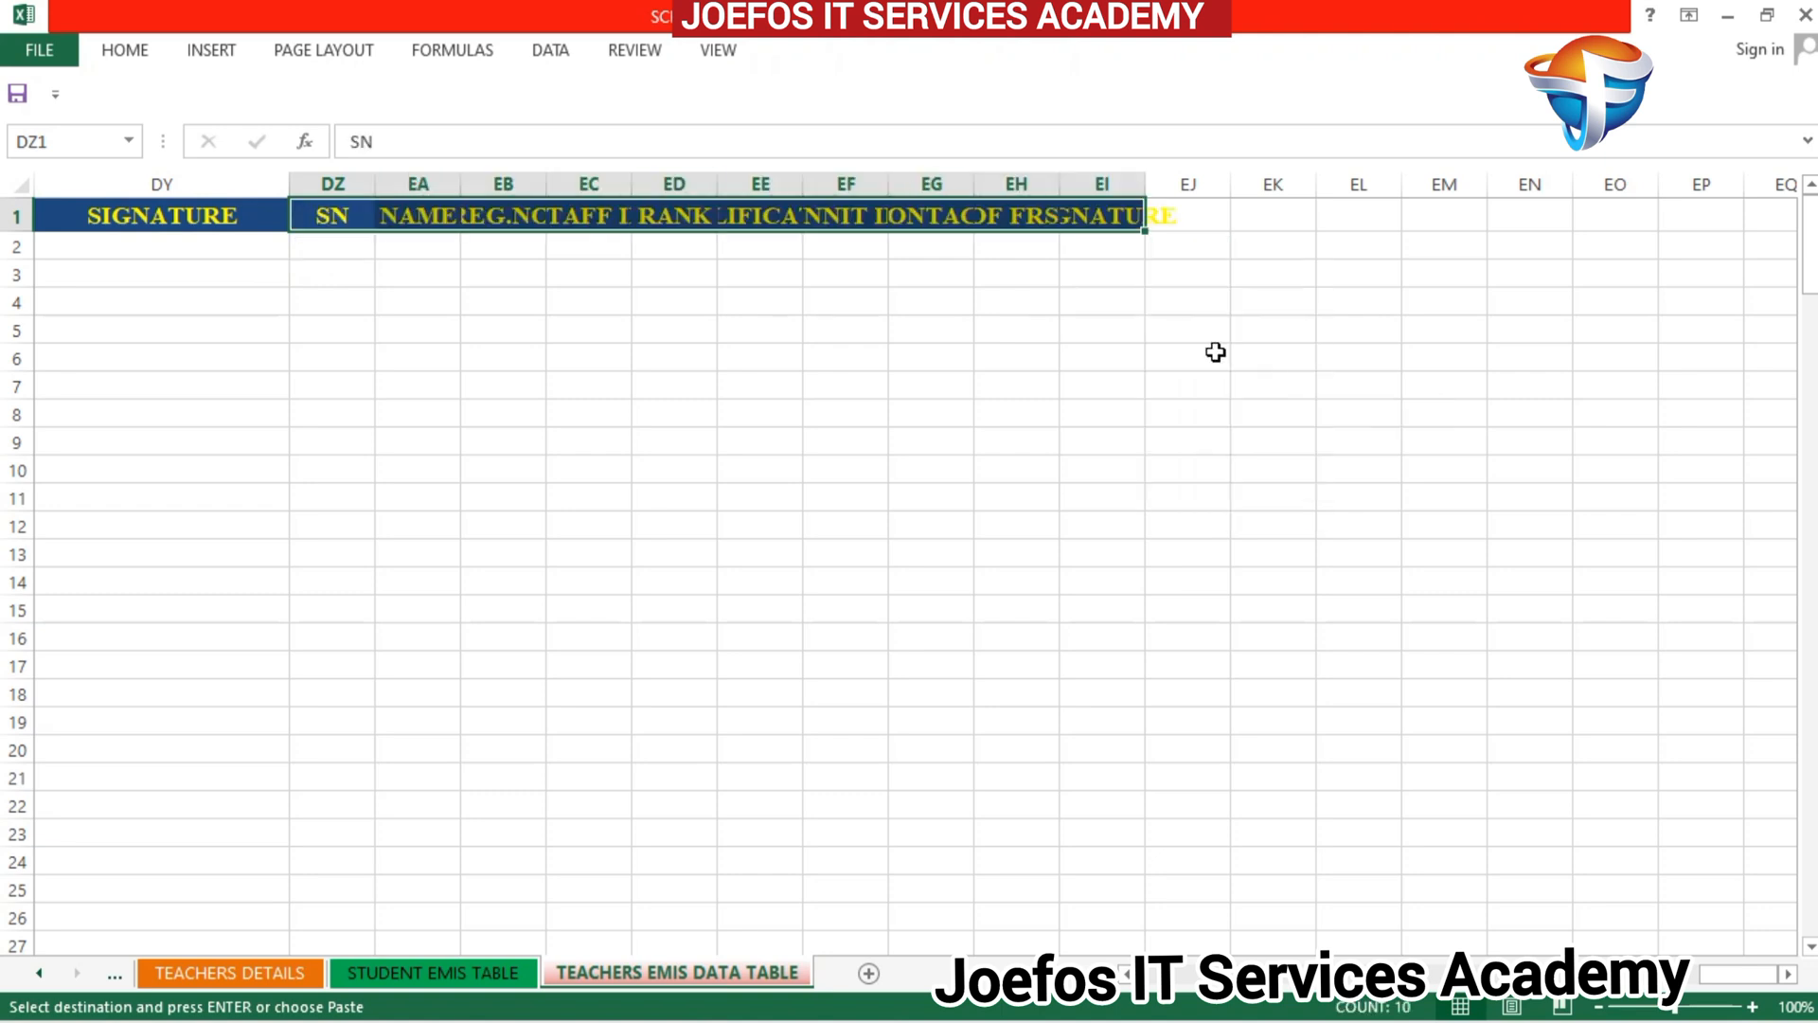
Step: Paste the copied header row starting at cell EJ1 and keep the source column widths
left_click(1787, 975)
left_click(1787, 975)
left_click(1785, 979)
left_click(1785, 978)
left_click(1785, 978)
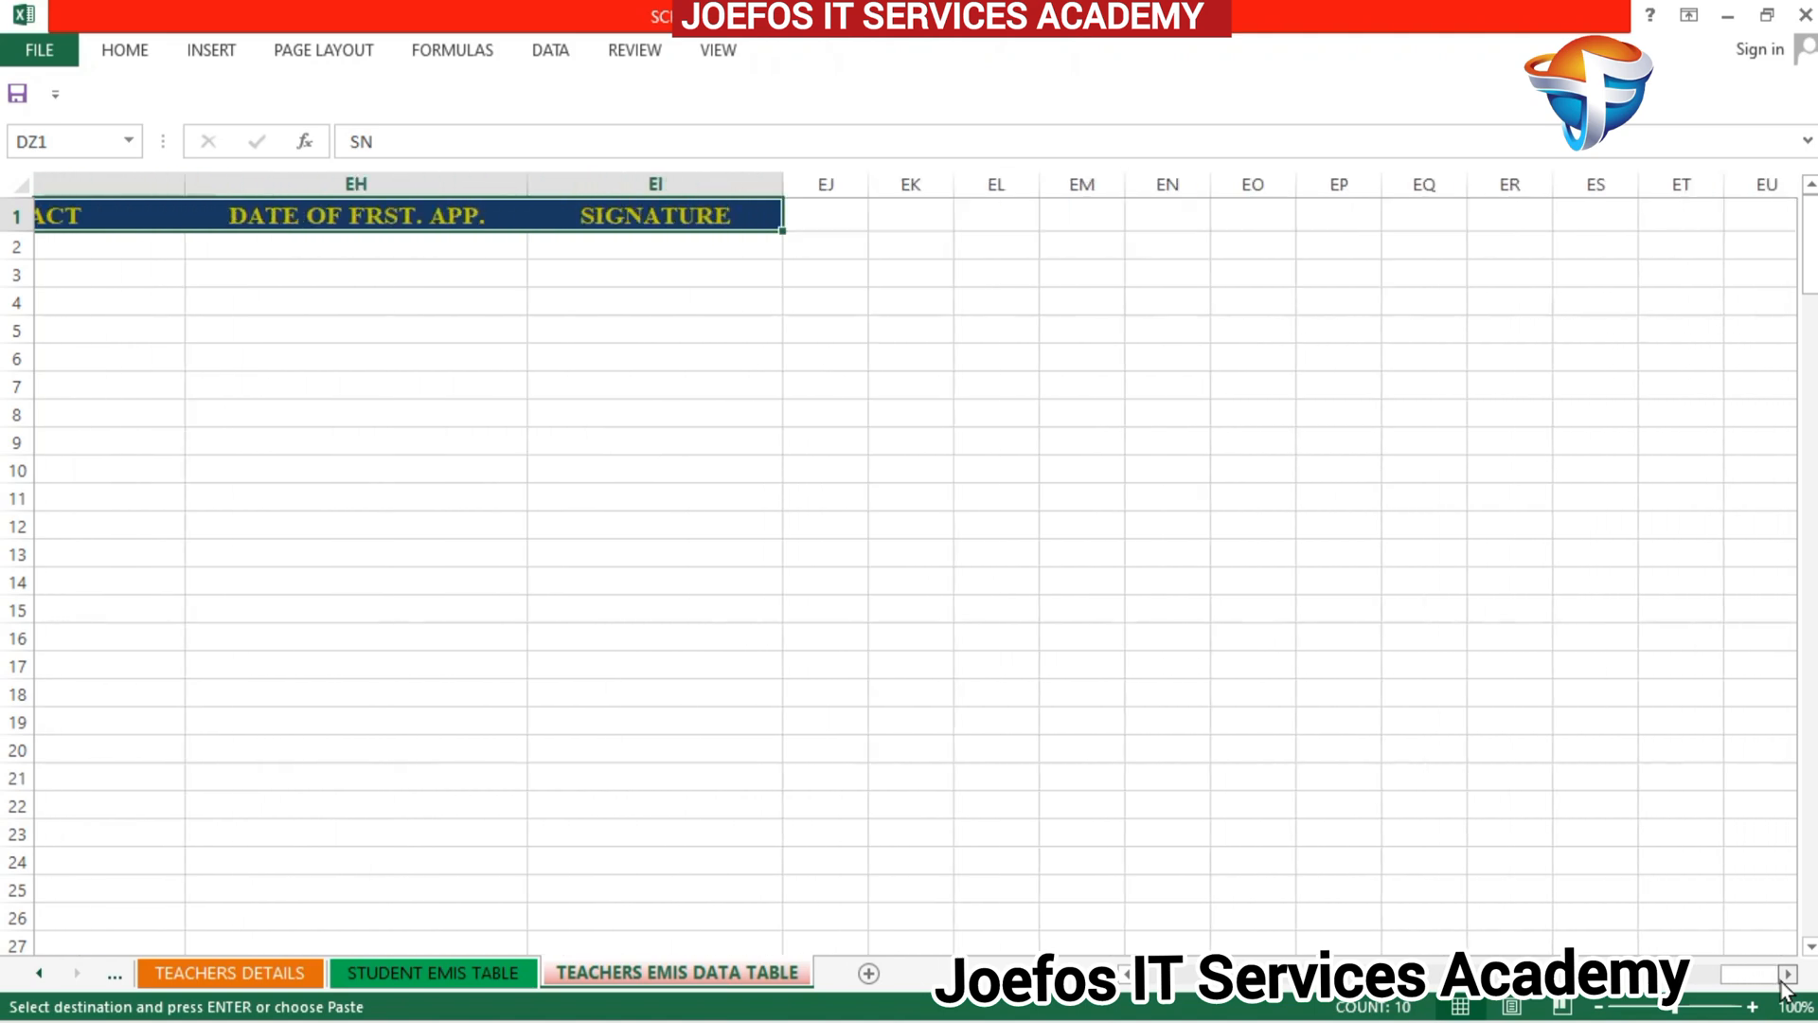
left_click(1785, 978)
left_click(358, 208)
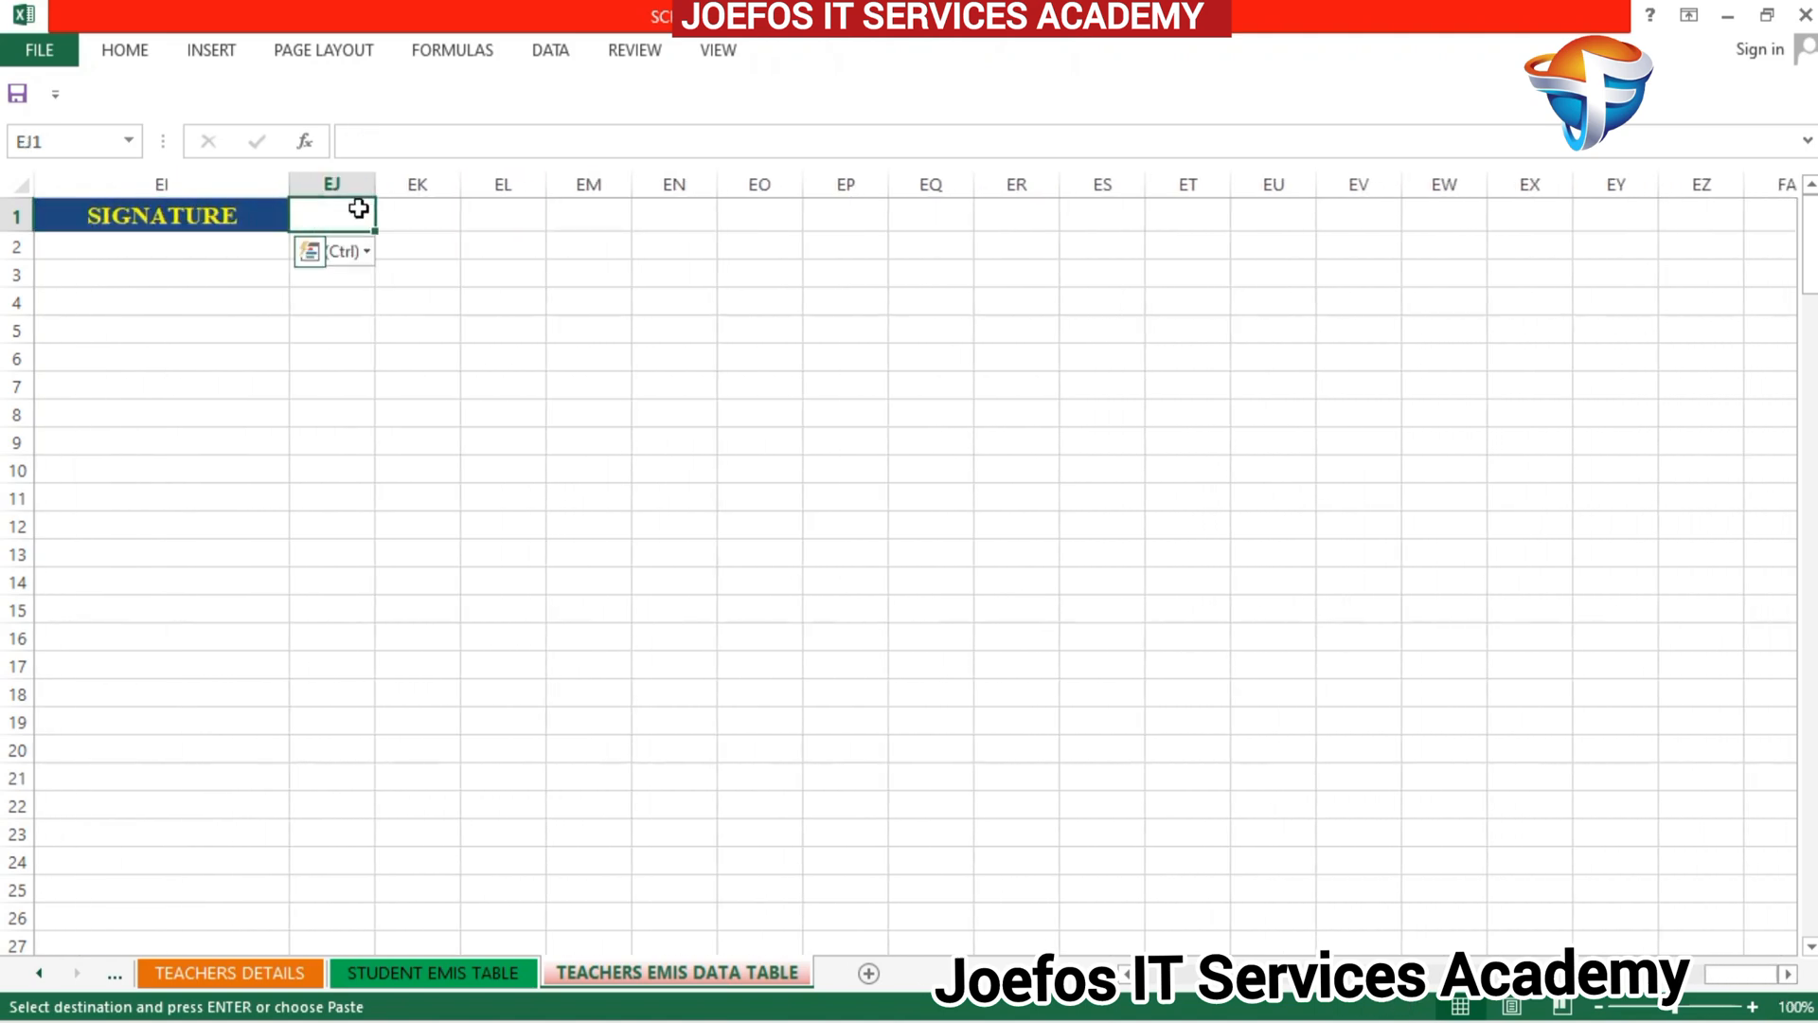
key("ctrl+v")
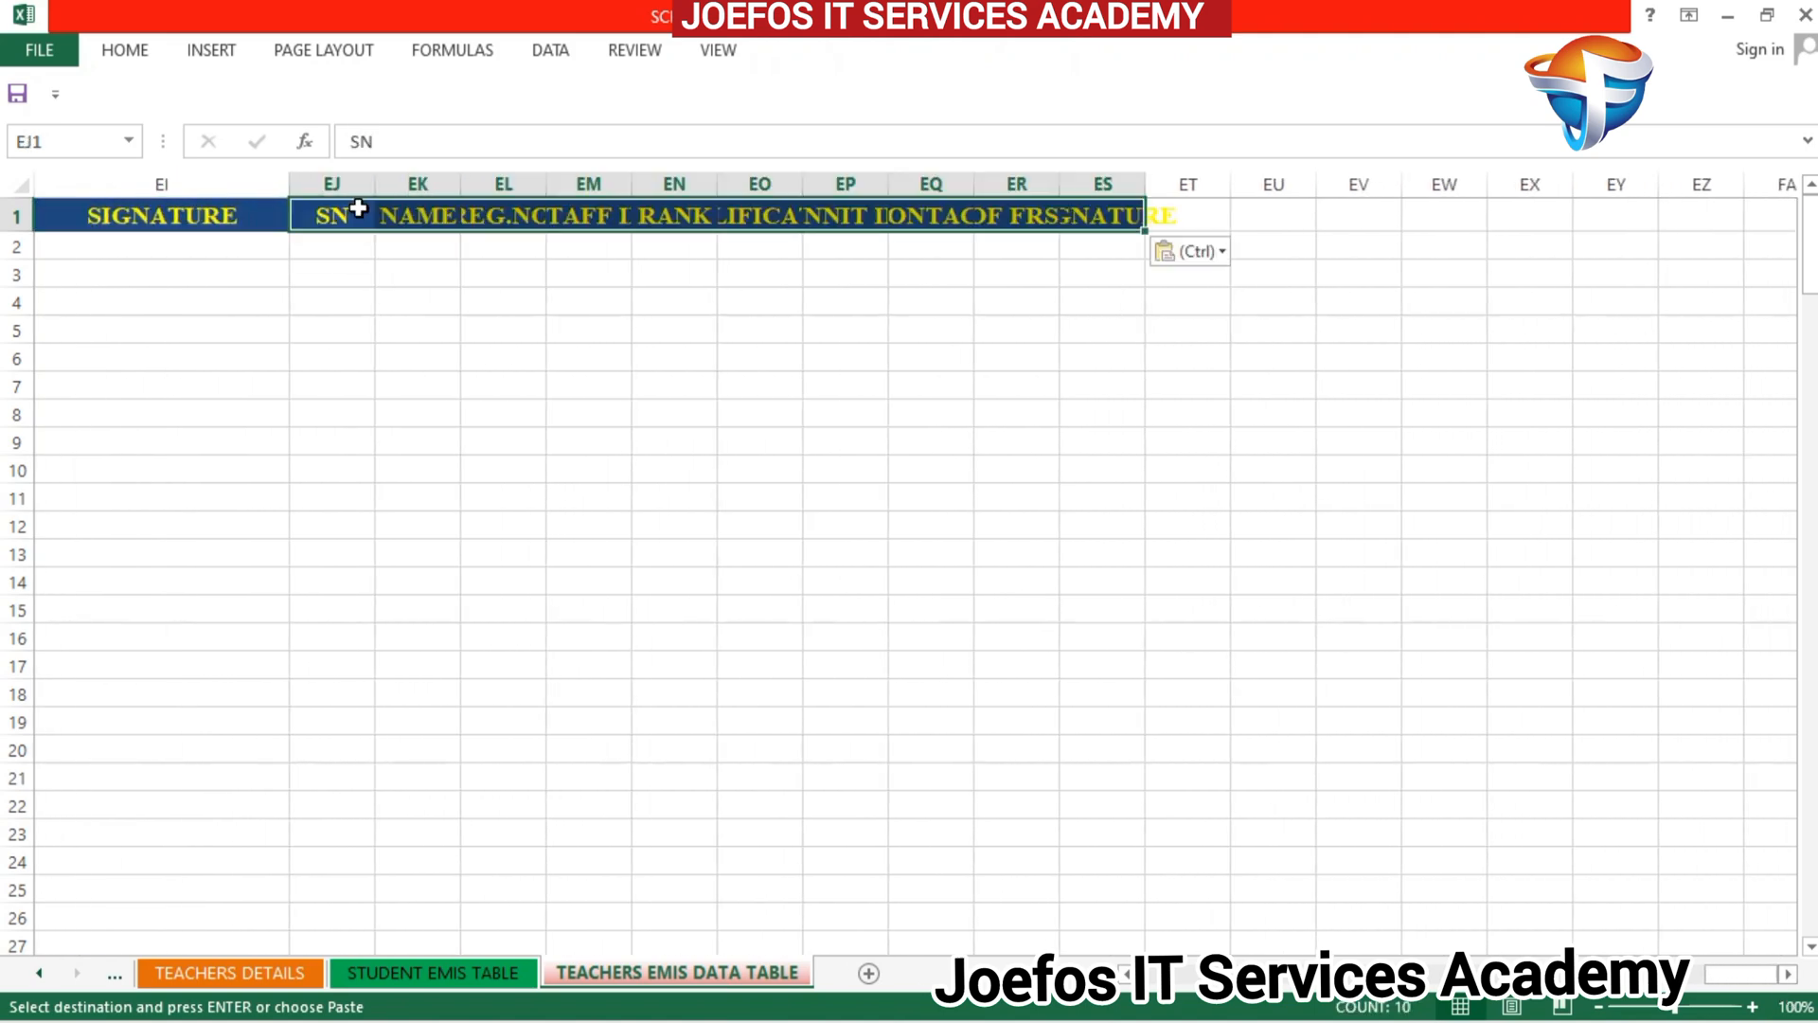
left_click(1222, 258)
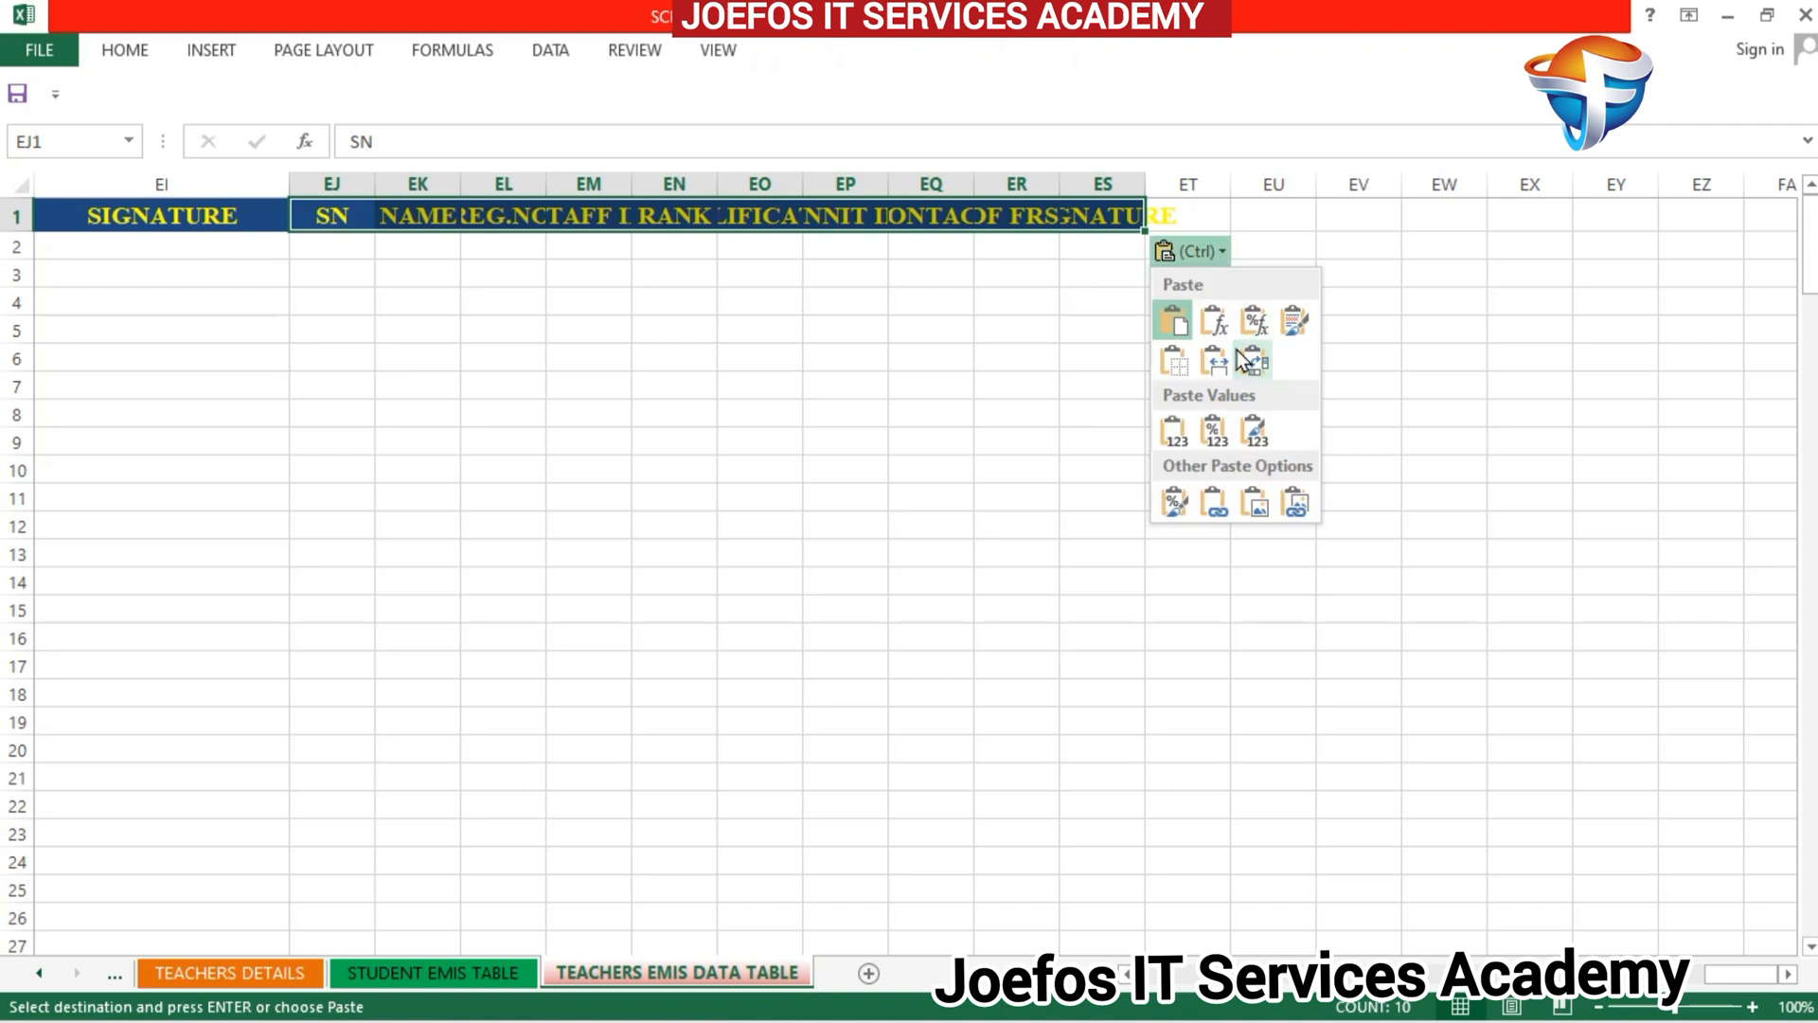
left_click(1214, 370)
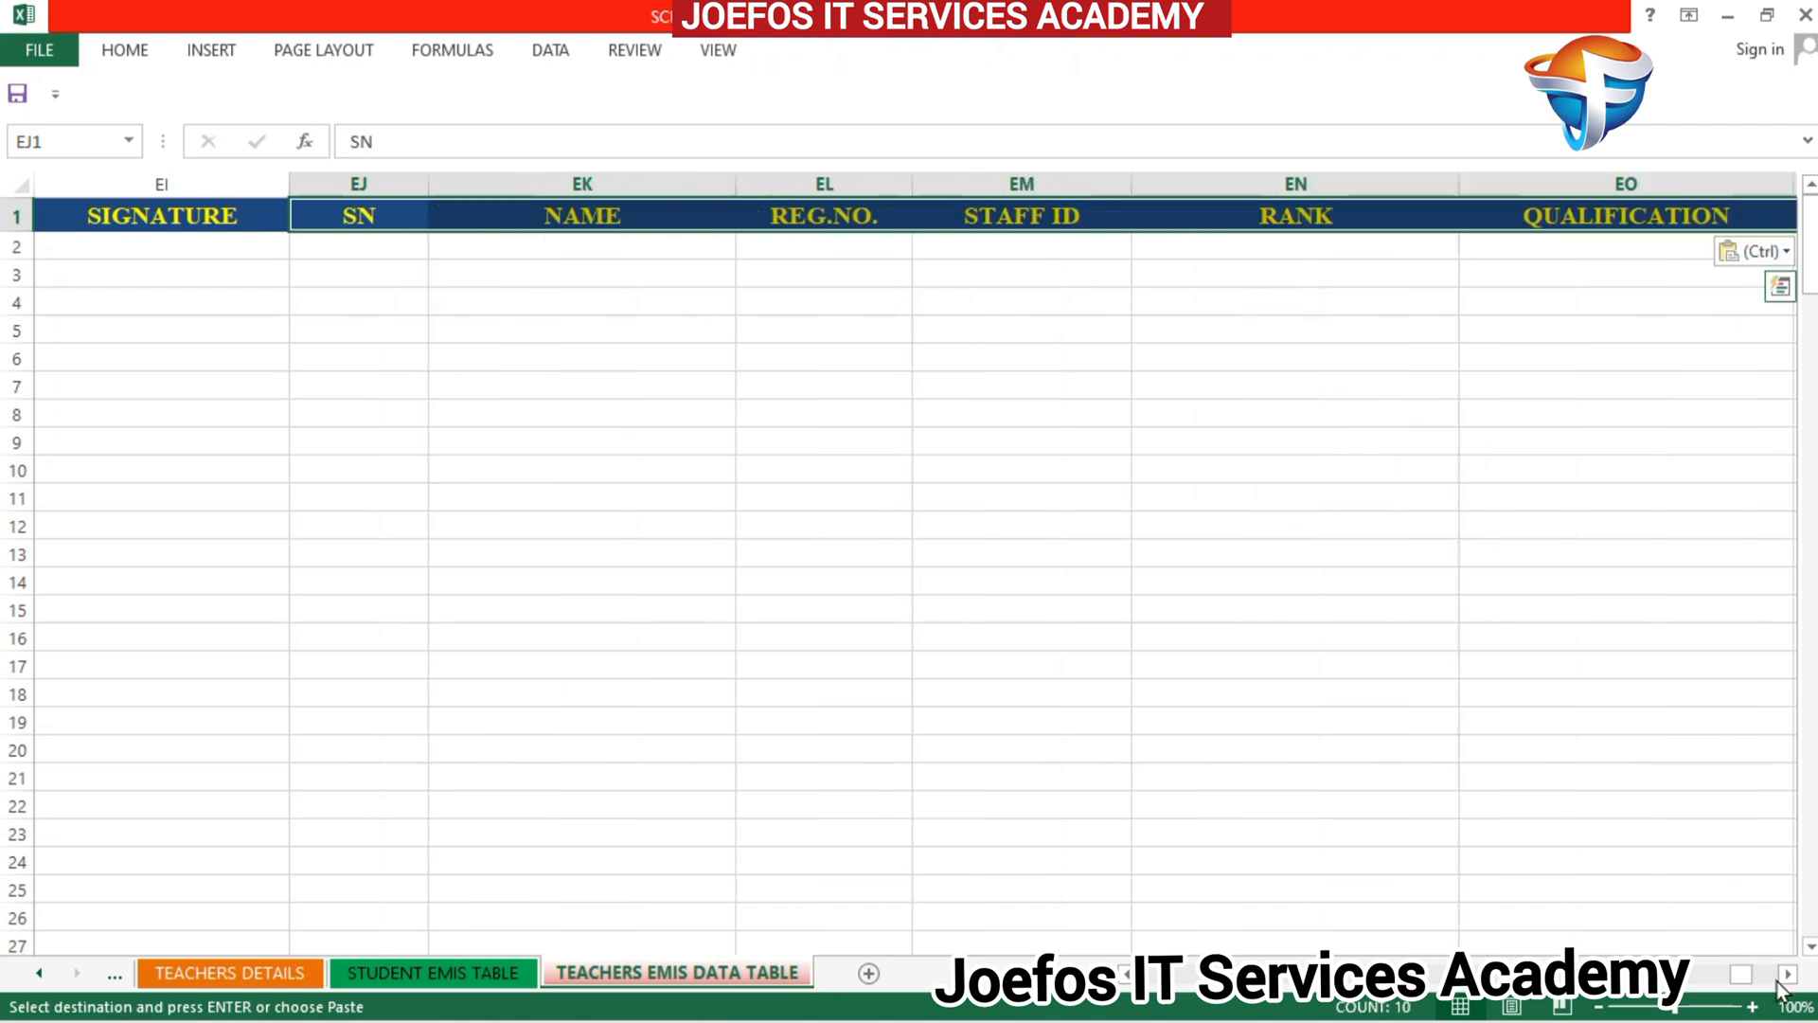
Step: Paste the copied header row starting at cell ET1 and keep the source column widths
scroll(1786, 990, "right", 11)
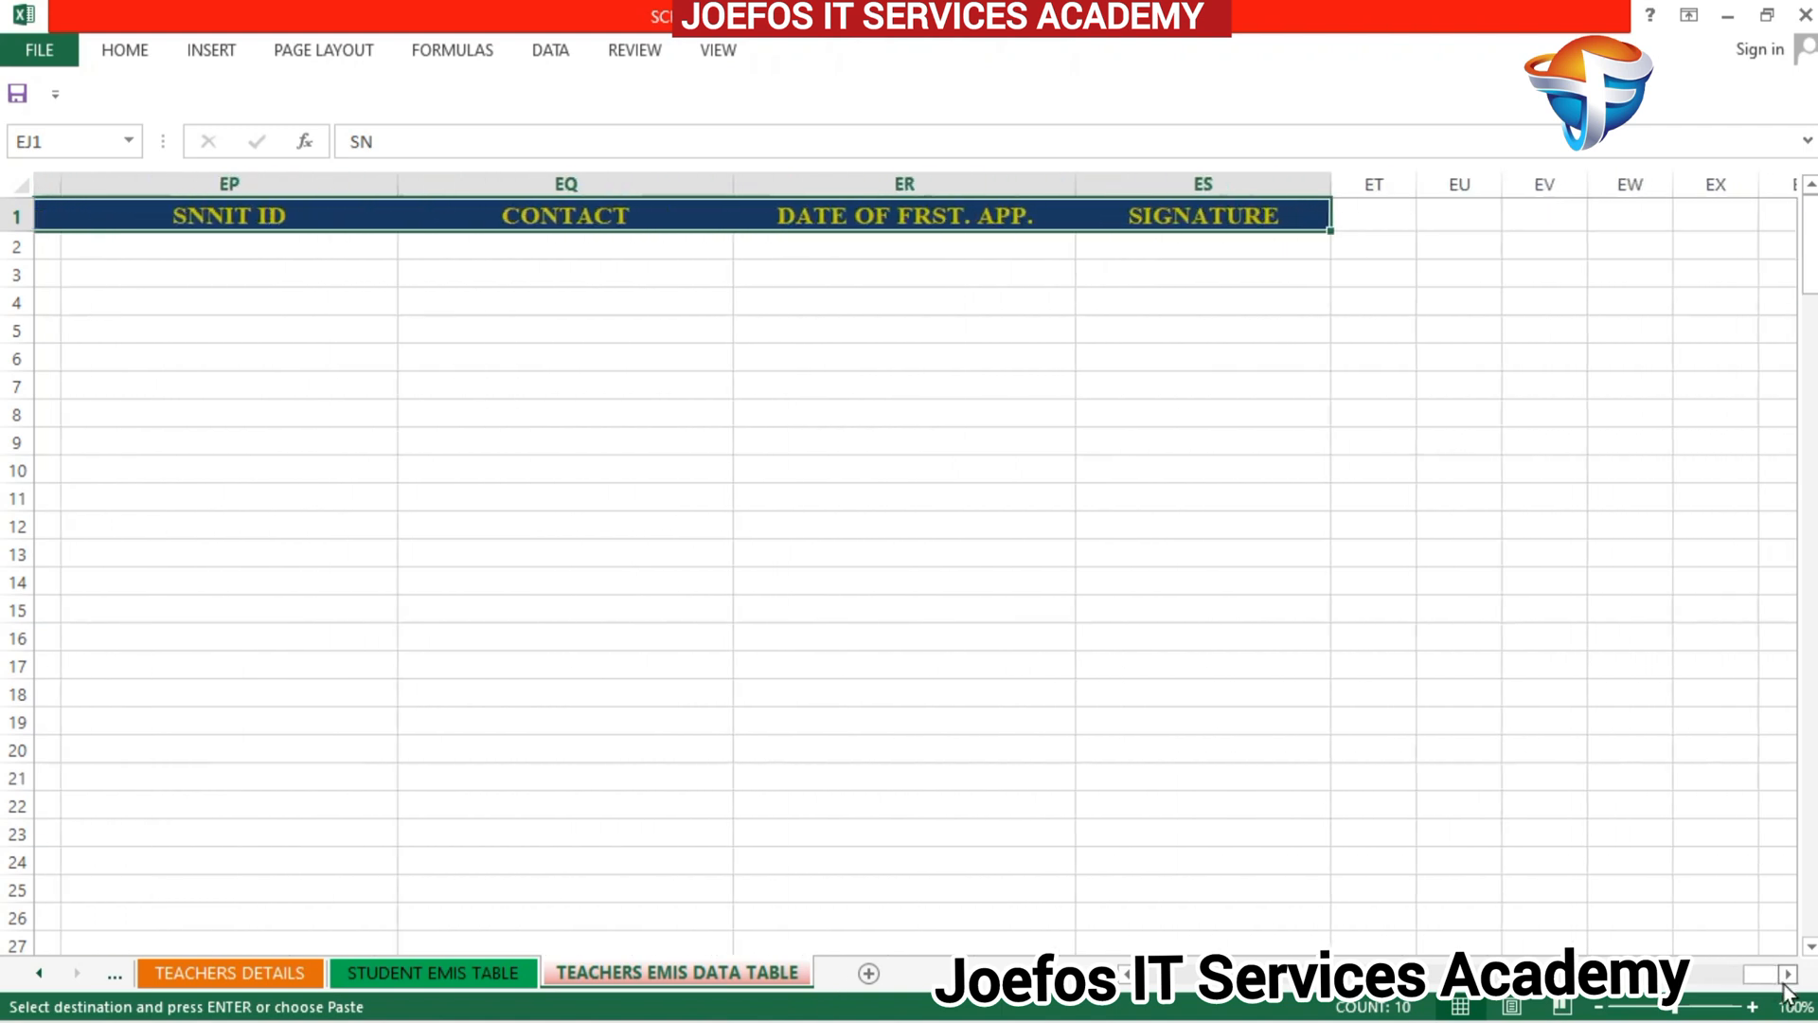
scroll(1786, 989, "right", 1)
left_click(101, 217)
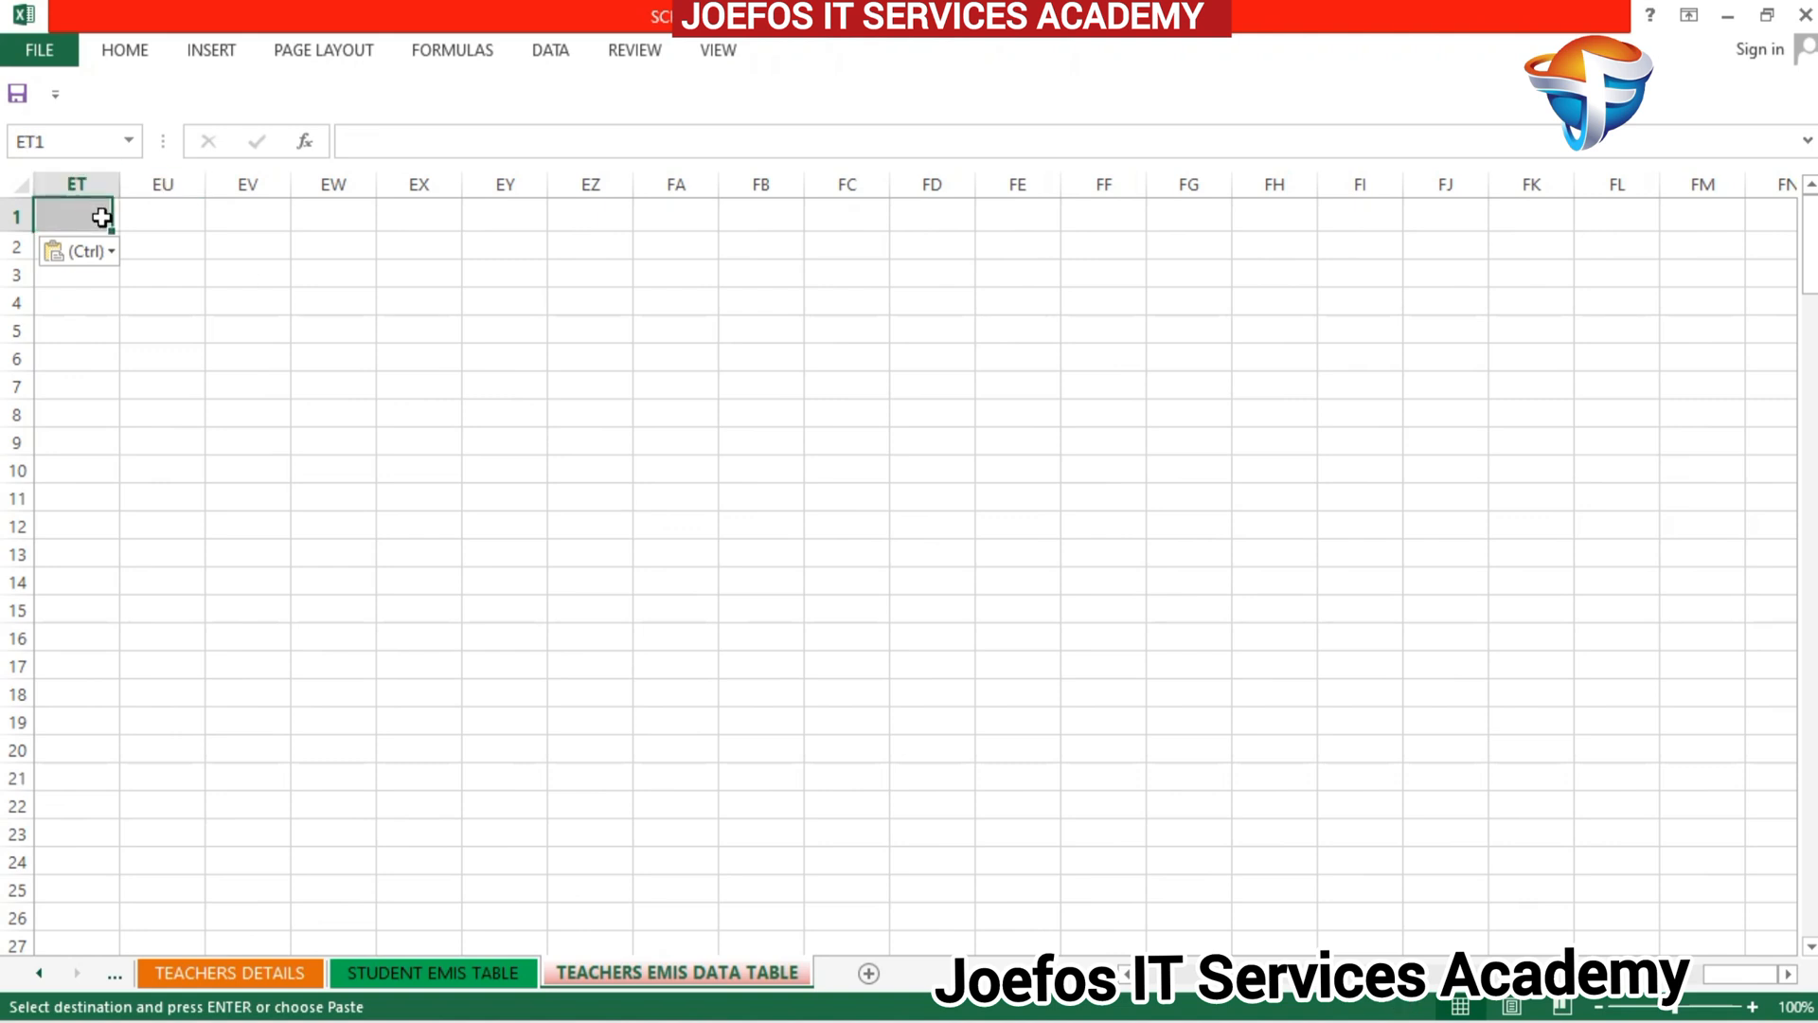
key("ctrl+v")
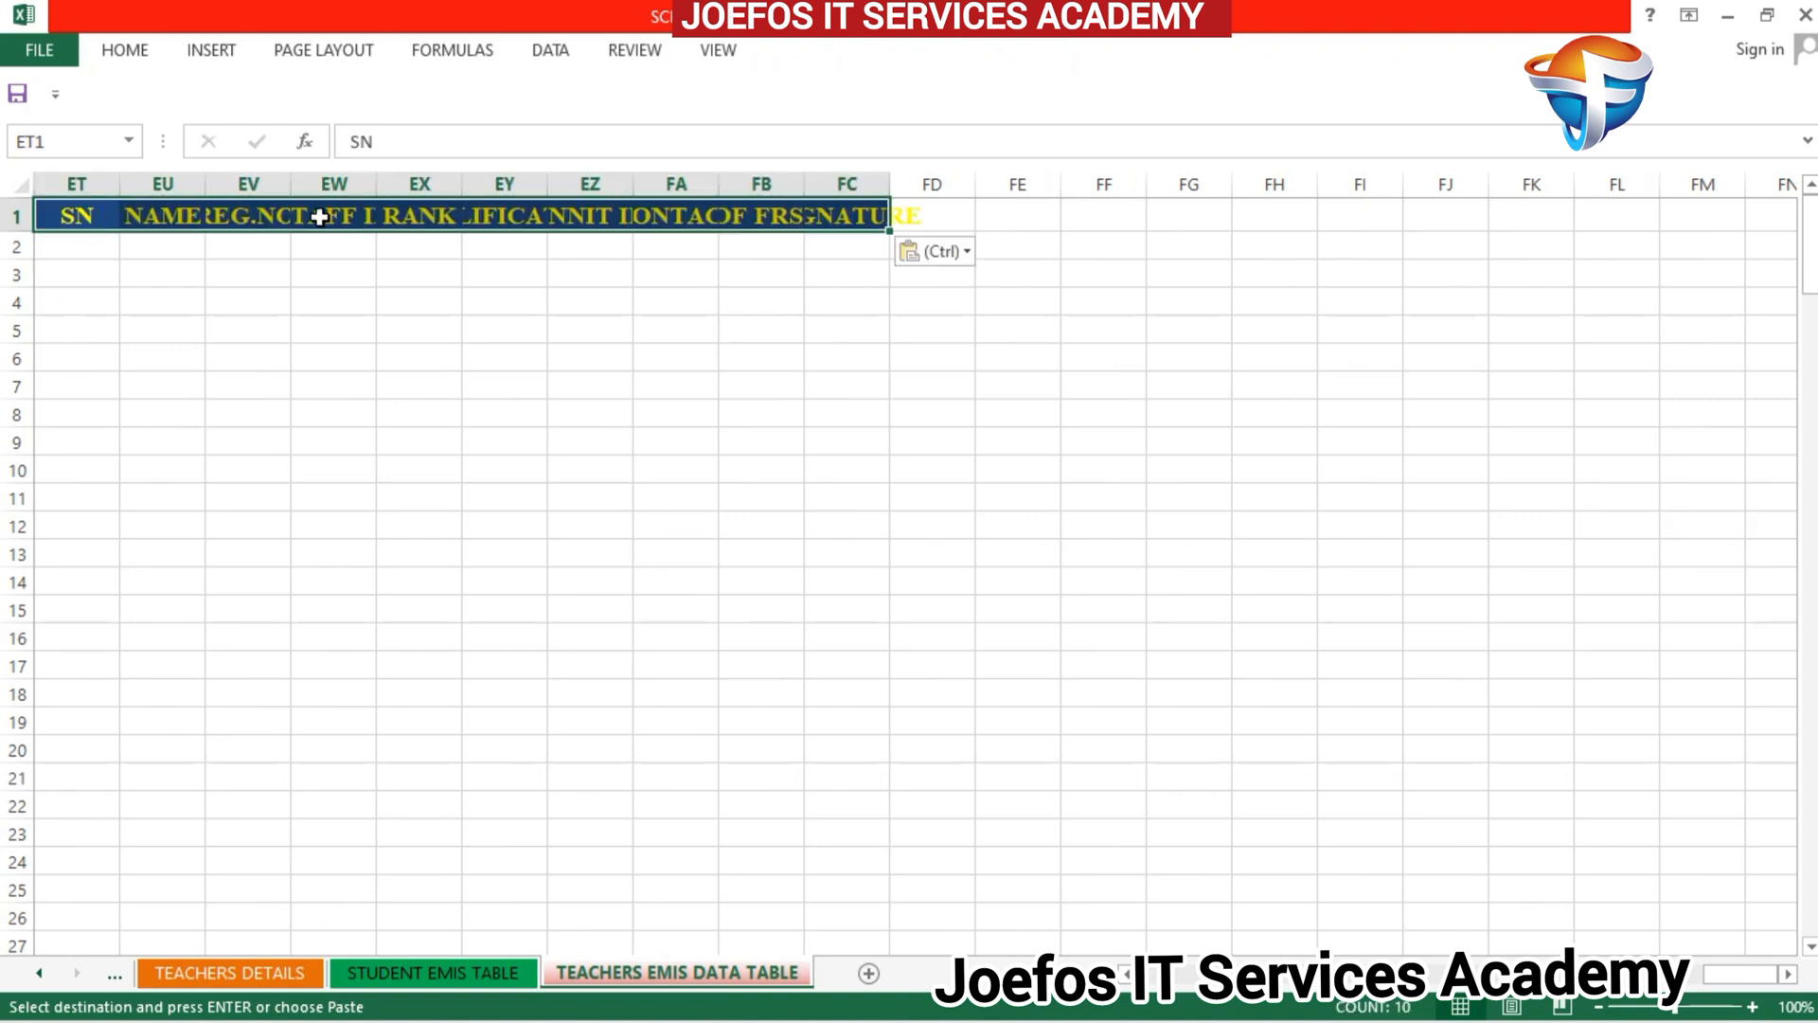
left_click(967, 252)
left_click(965, 358)
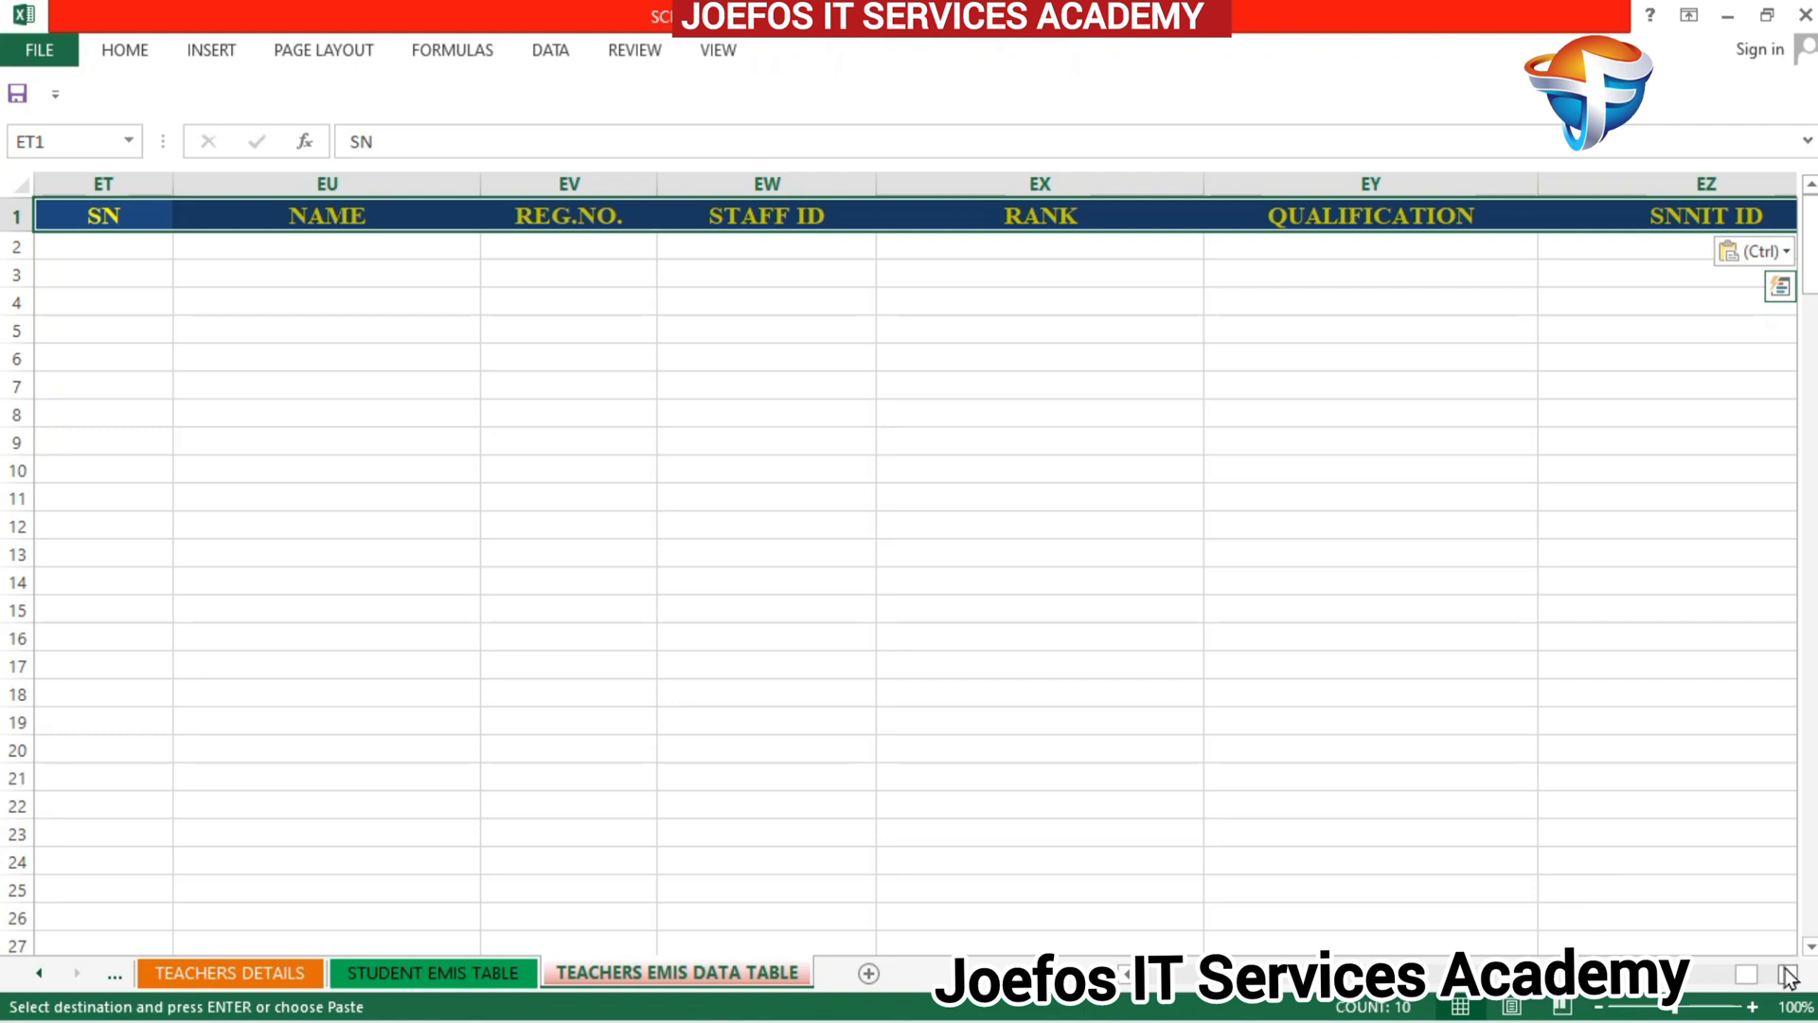
Step: Paste the copied header row starting at cell FD1, directly after column FC, and keep the source column widths
scroll(1789, 975, "right", 9)
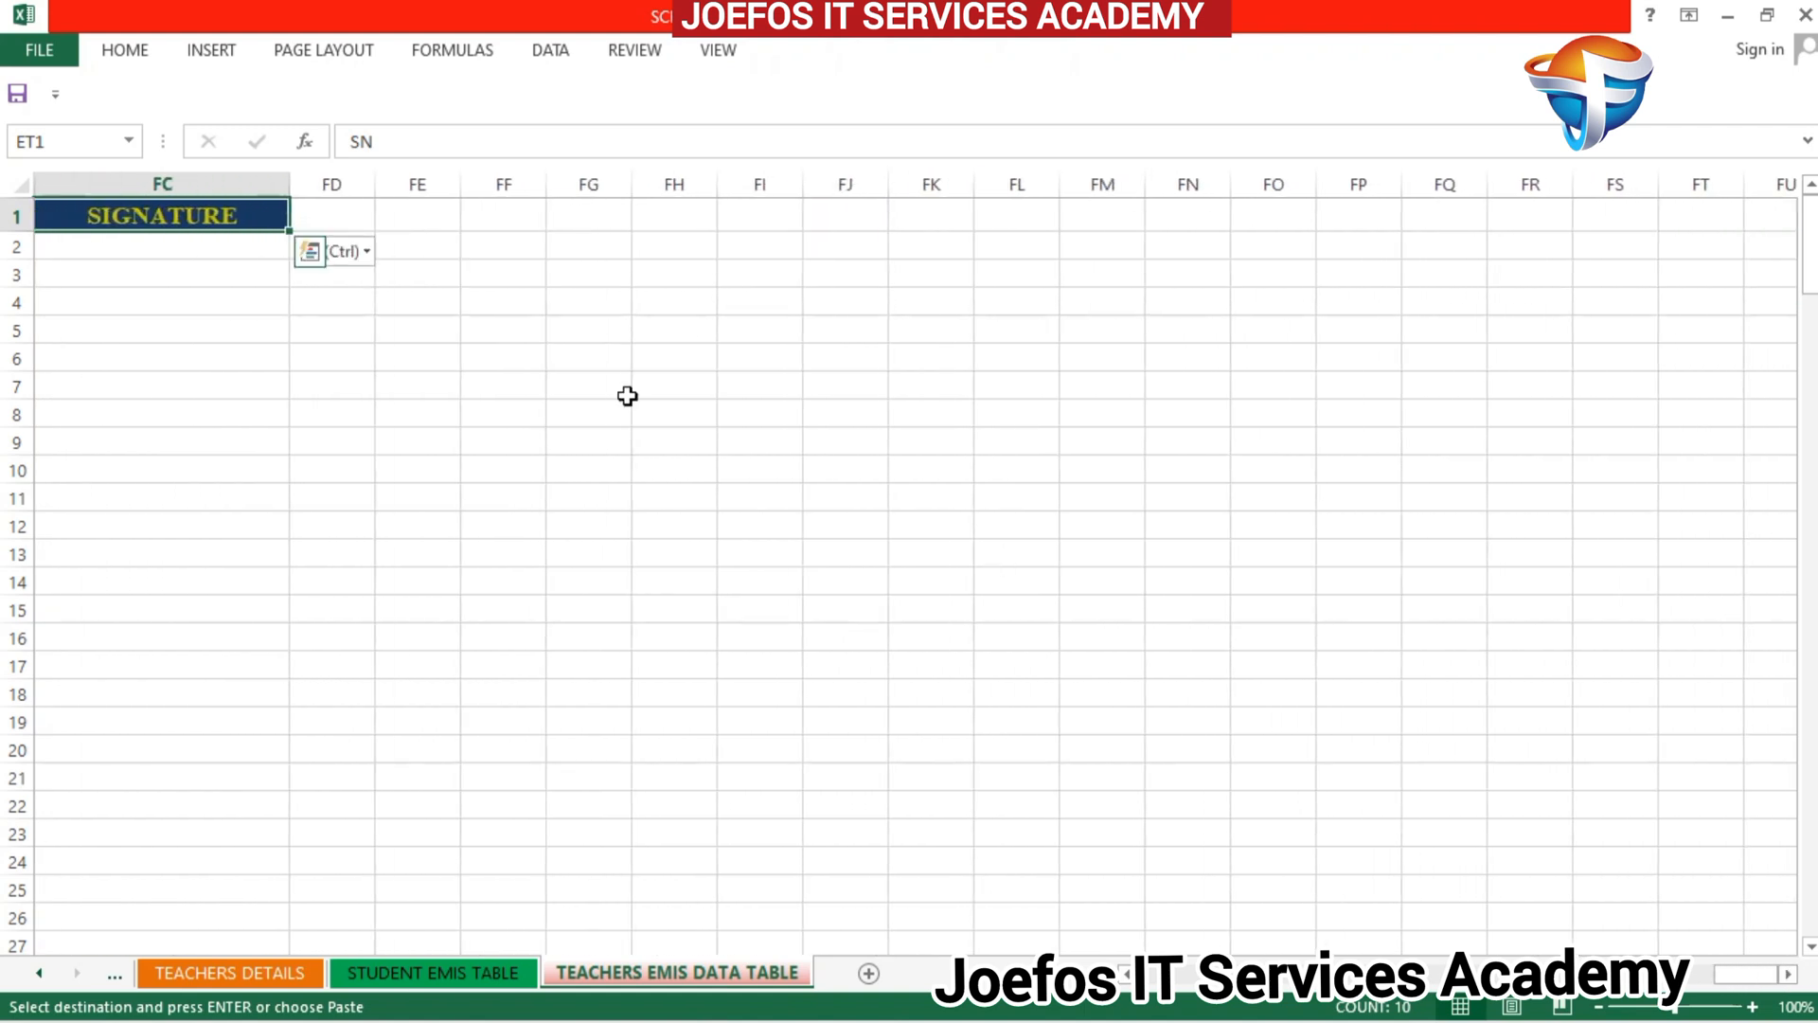
left_click(320, 217)
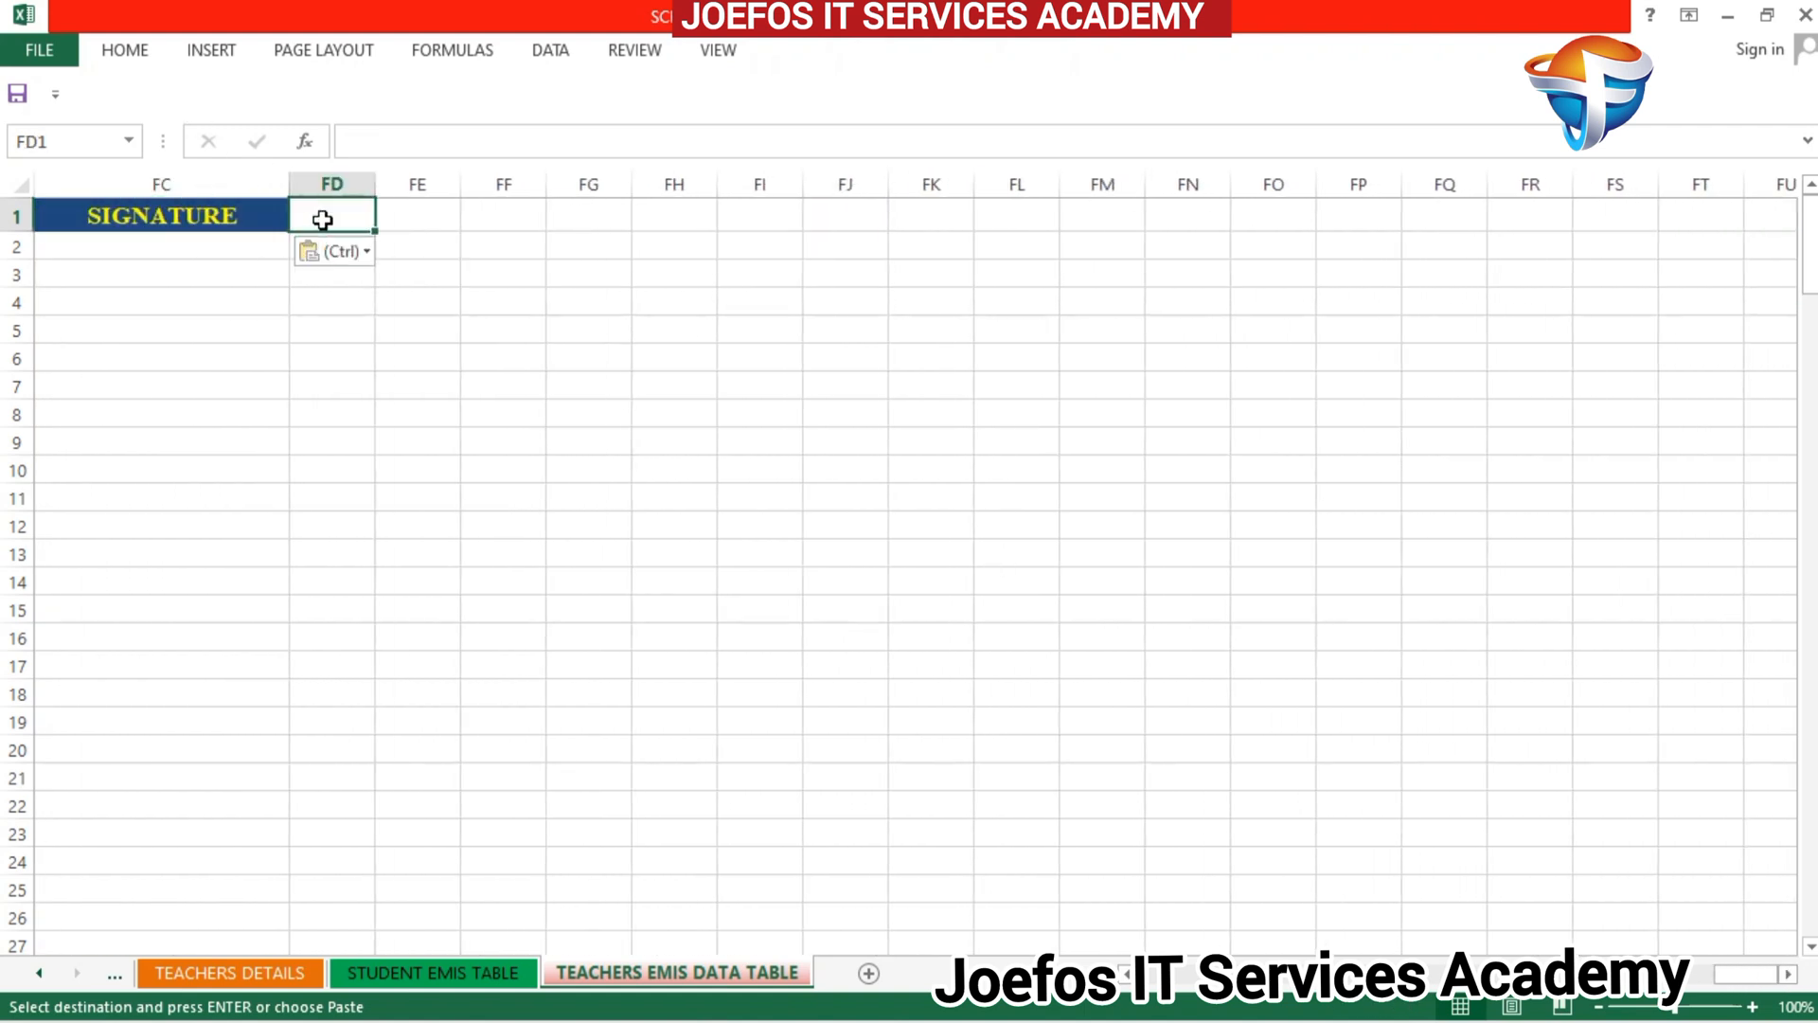
key("ctrl+v")
left_click(1214, 253)
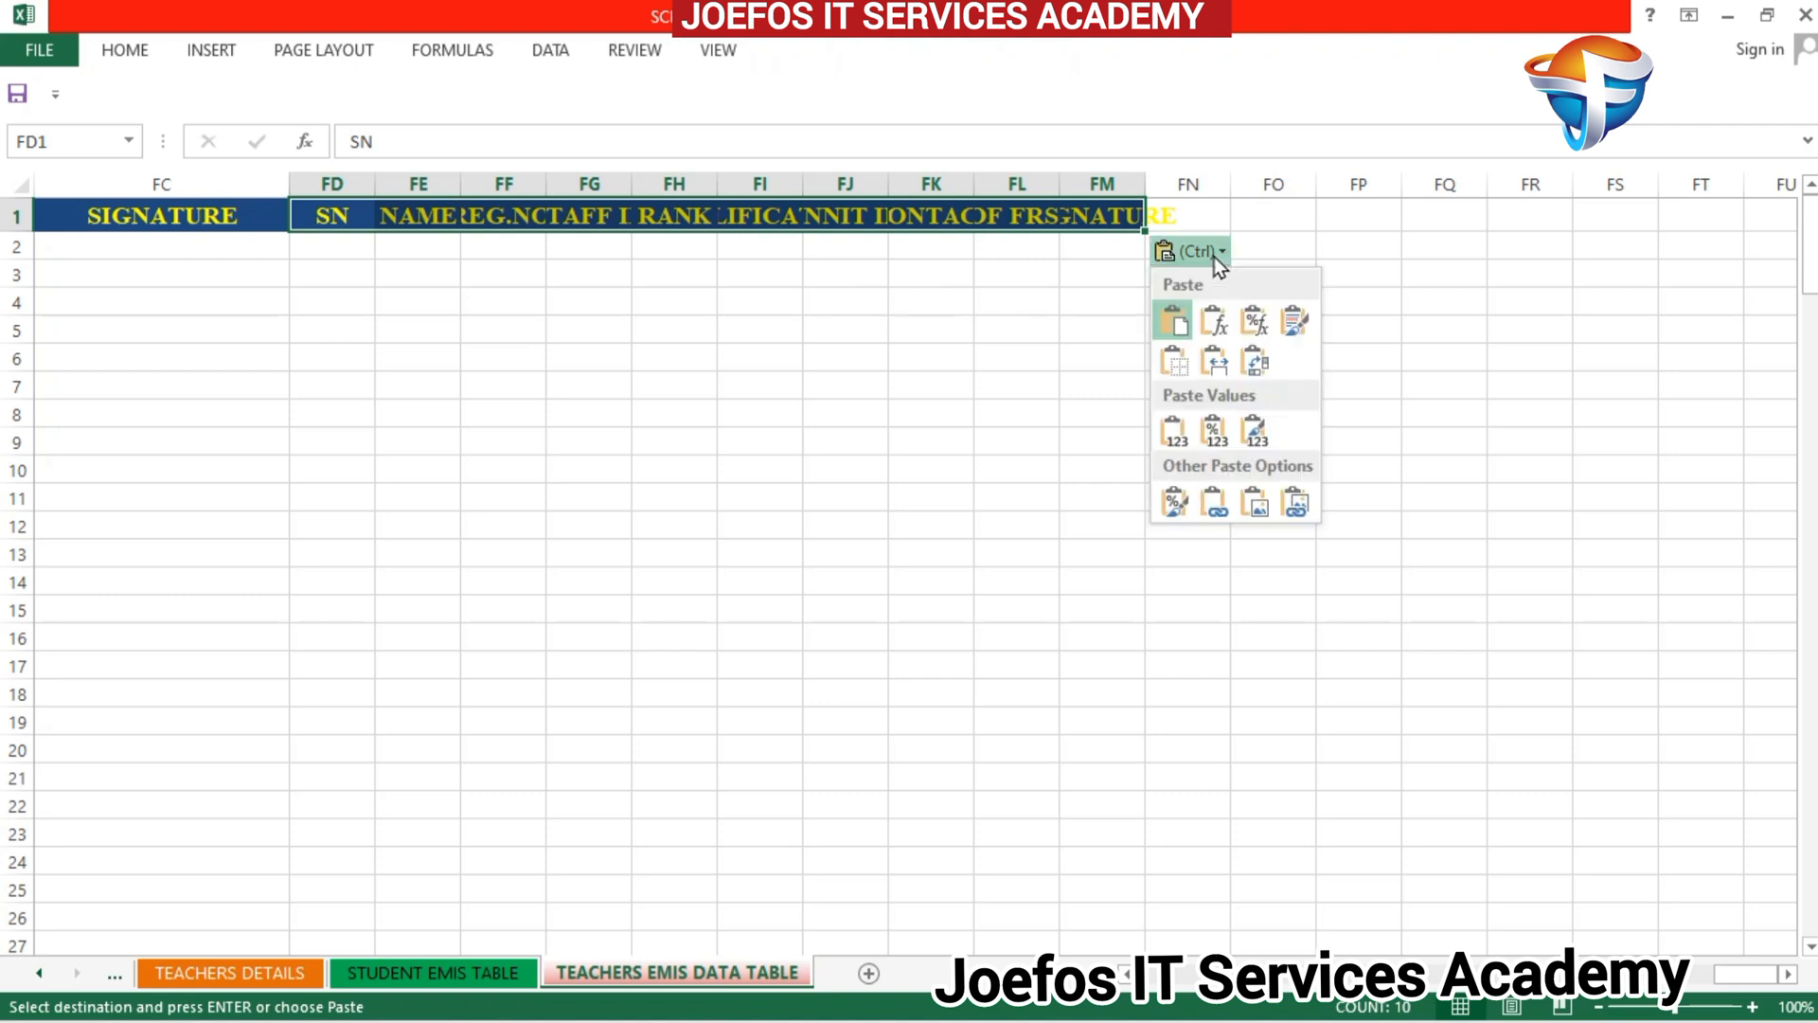
left_click(1216, 361)
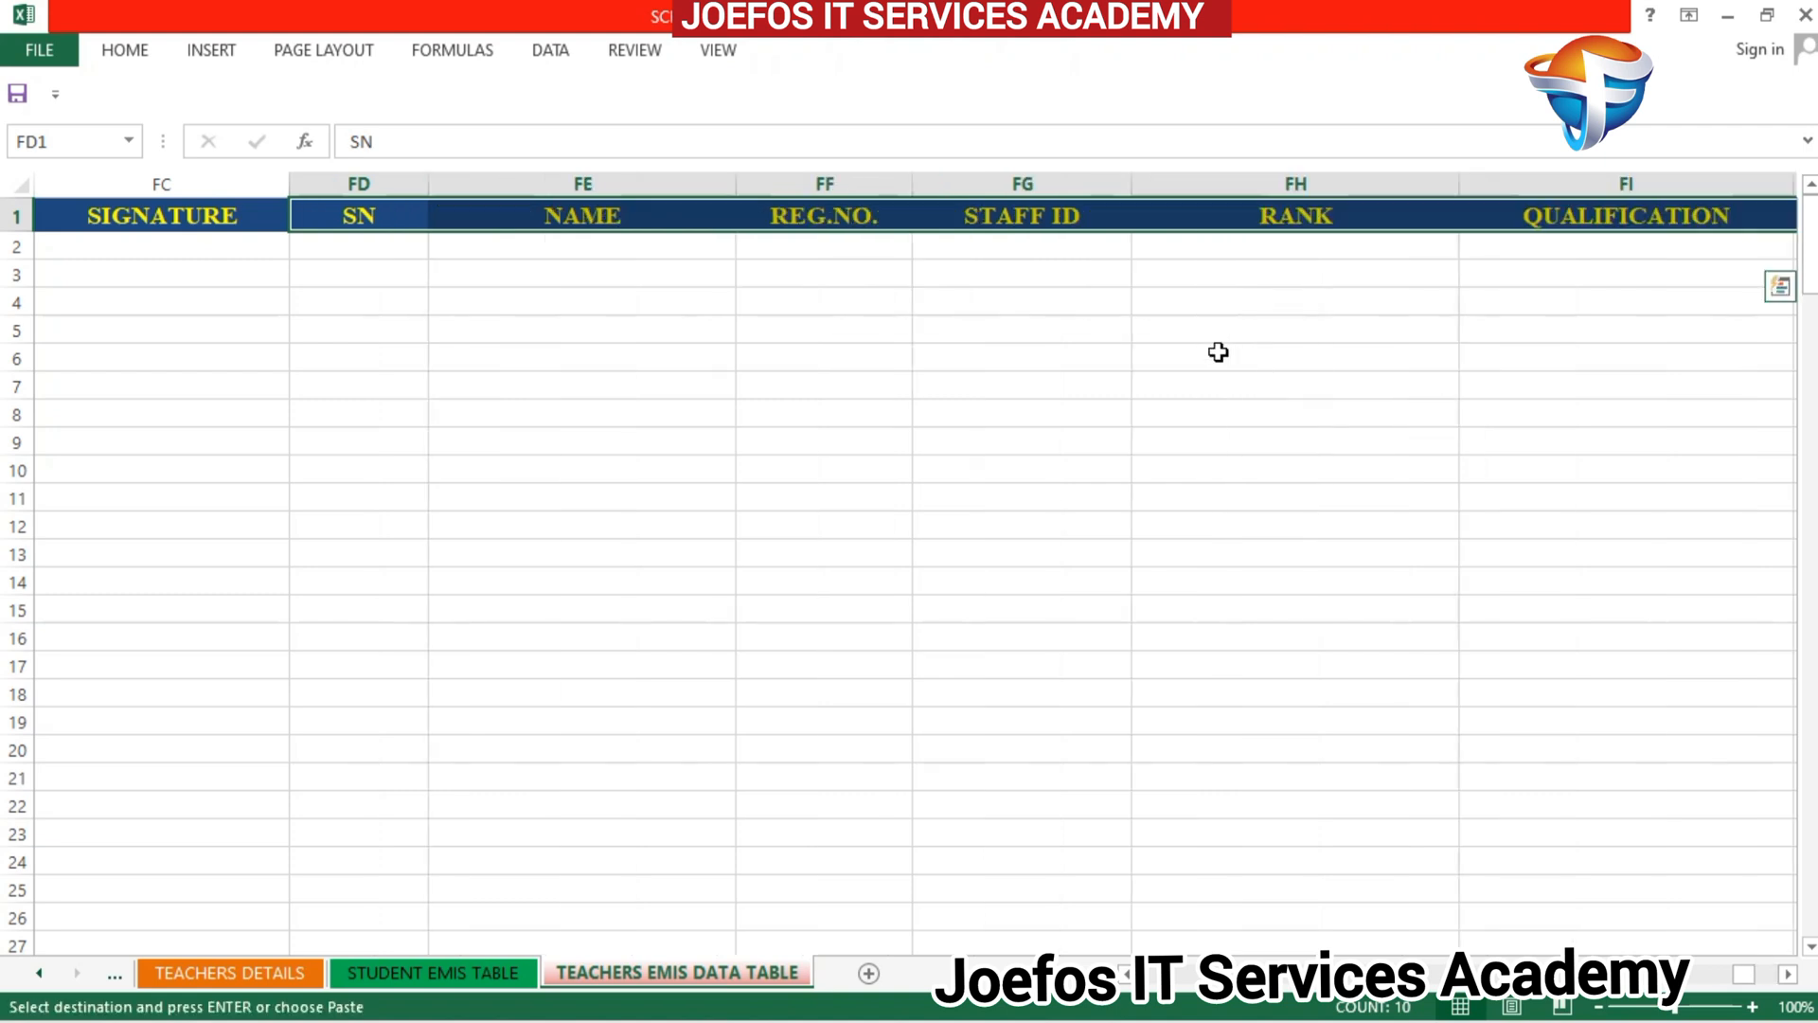
Step: Paste the copied header row starting at cell FN1 and keep the source column widths
left_click(1797, 973)
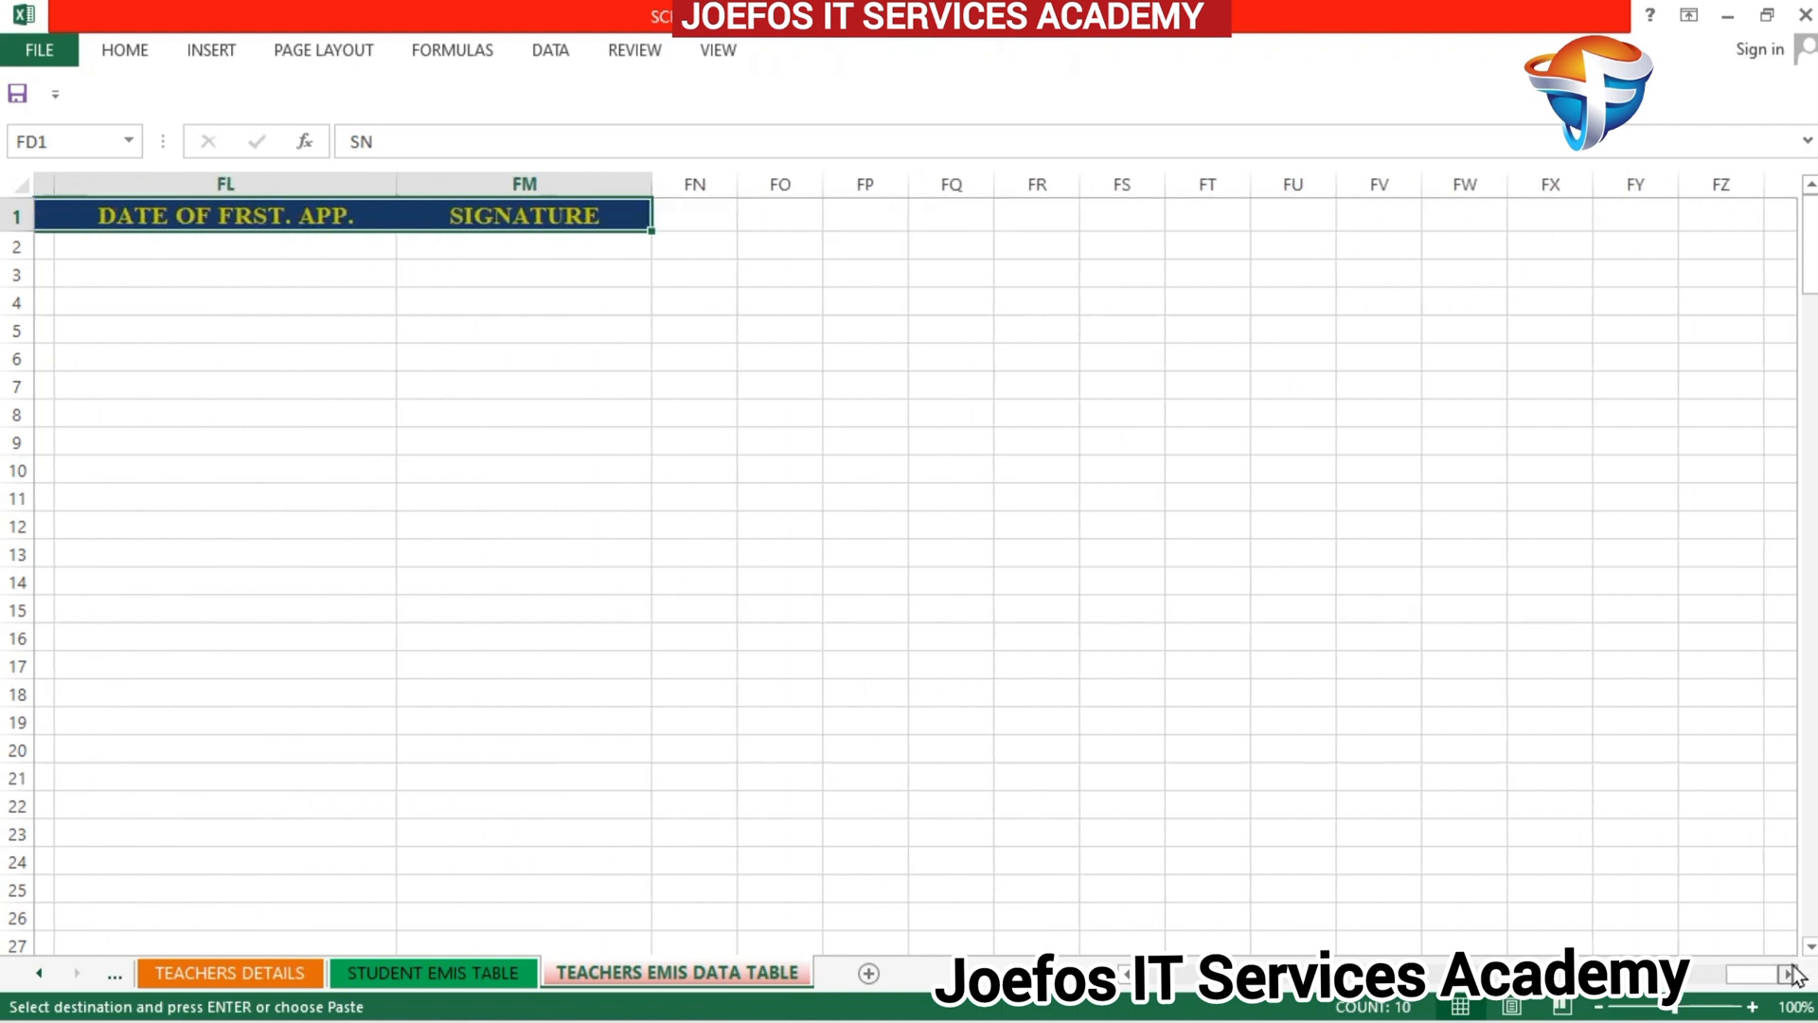
left_click(1796, 973)
left_click(329, 221)
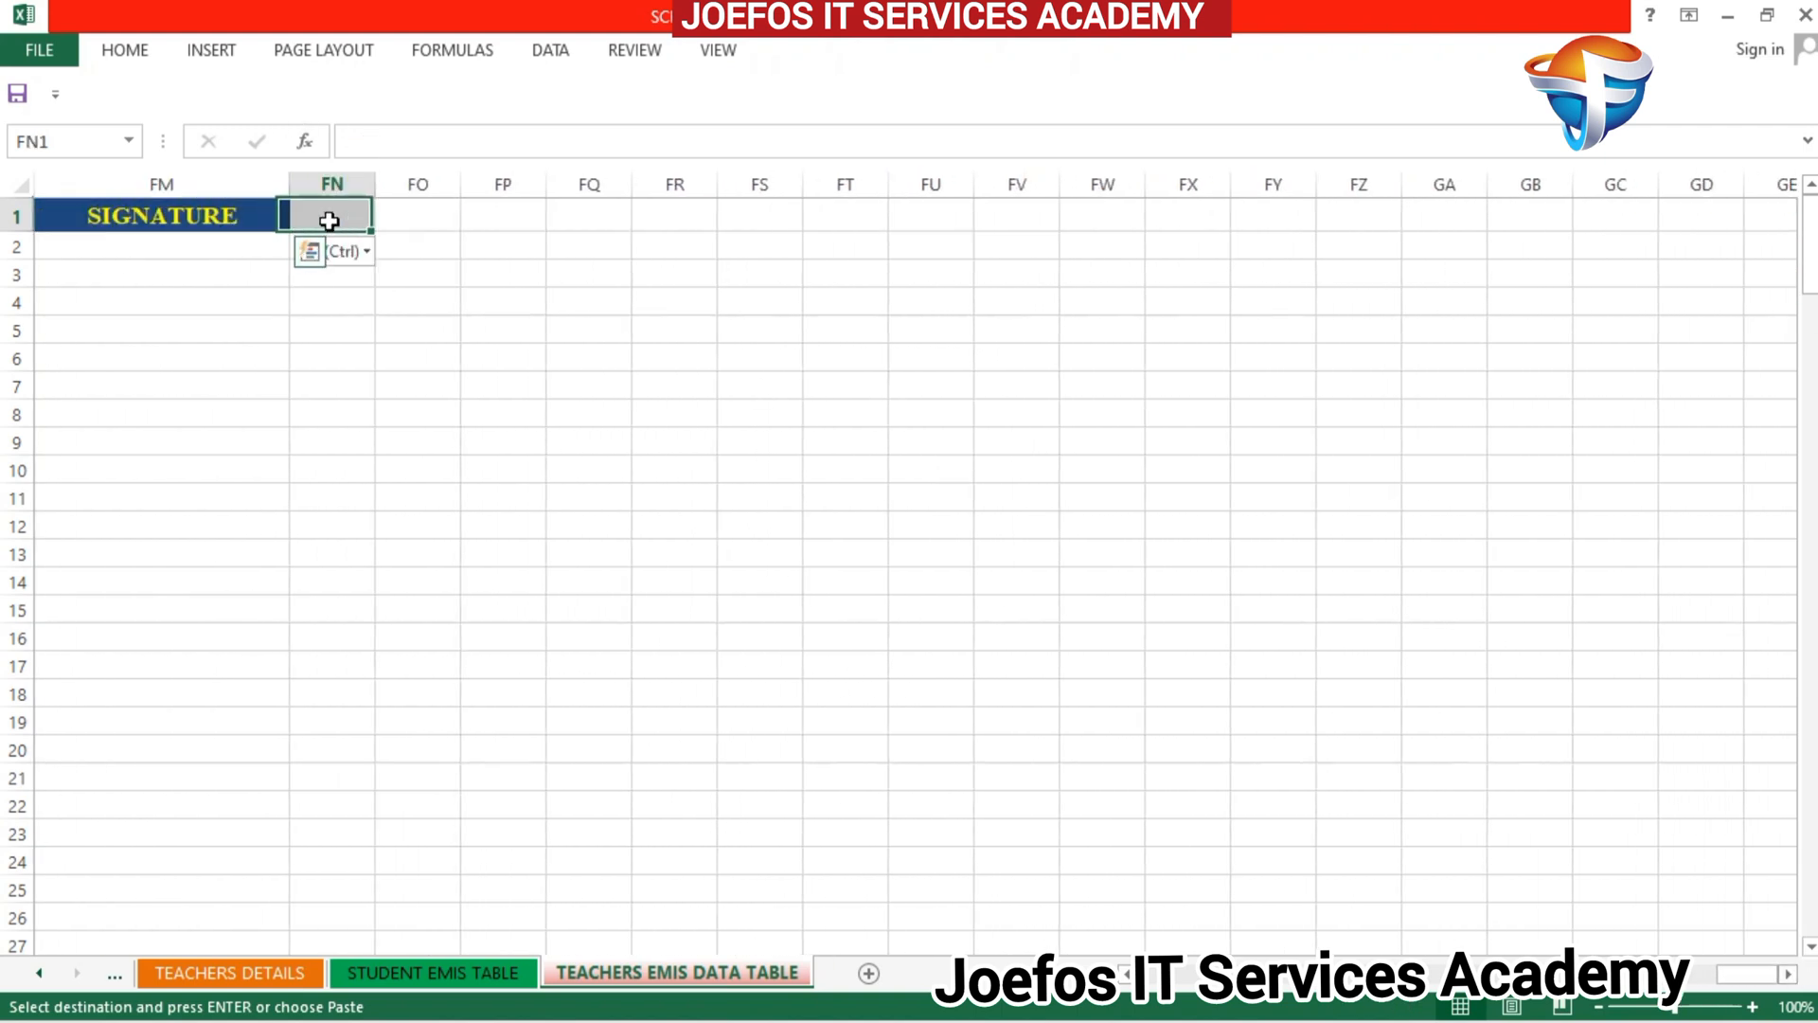
key("ctrl+v")
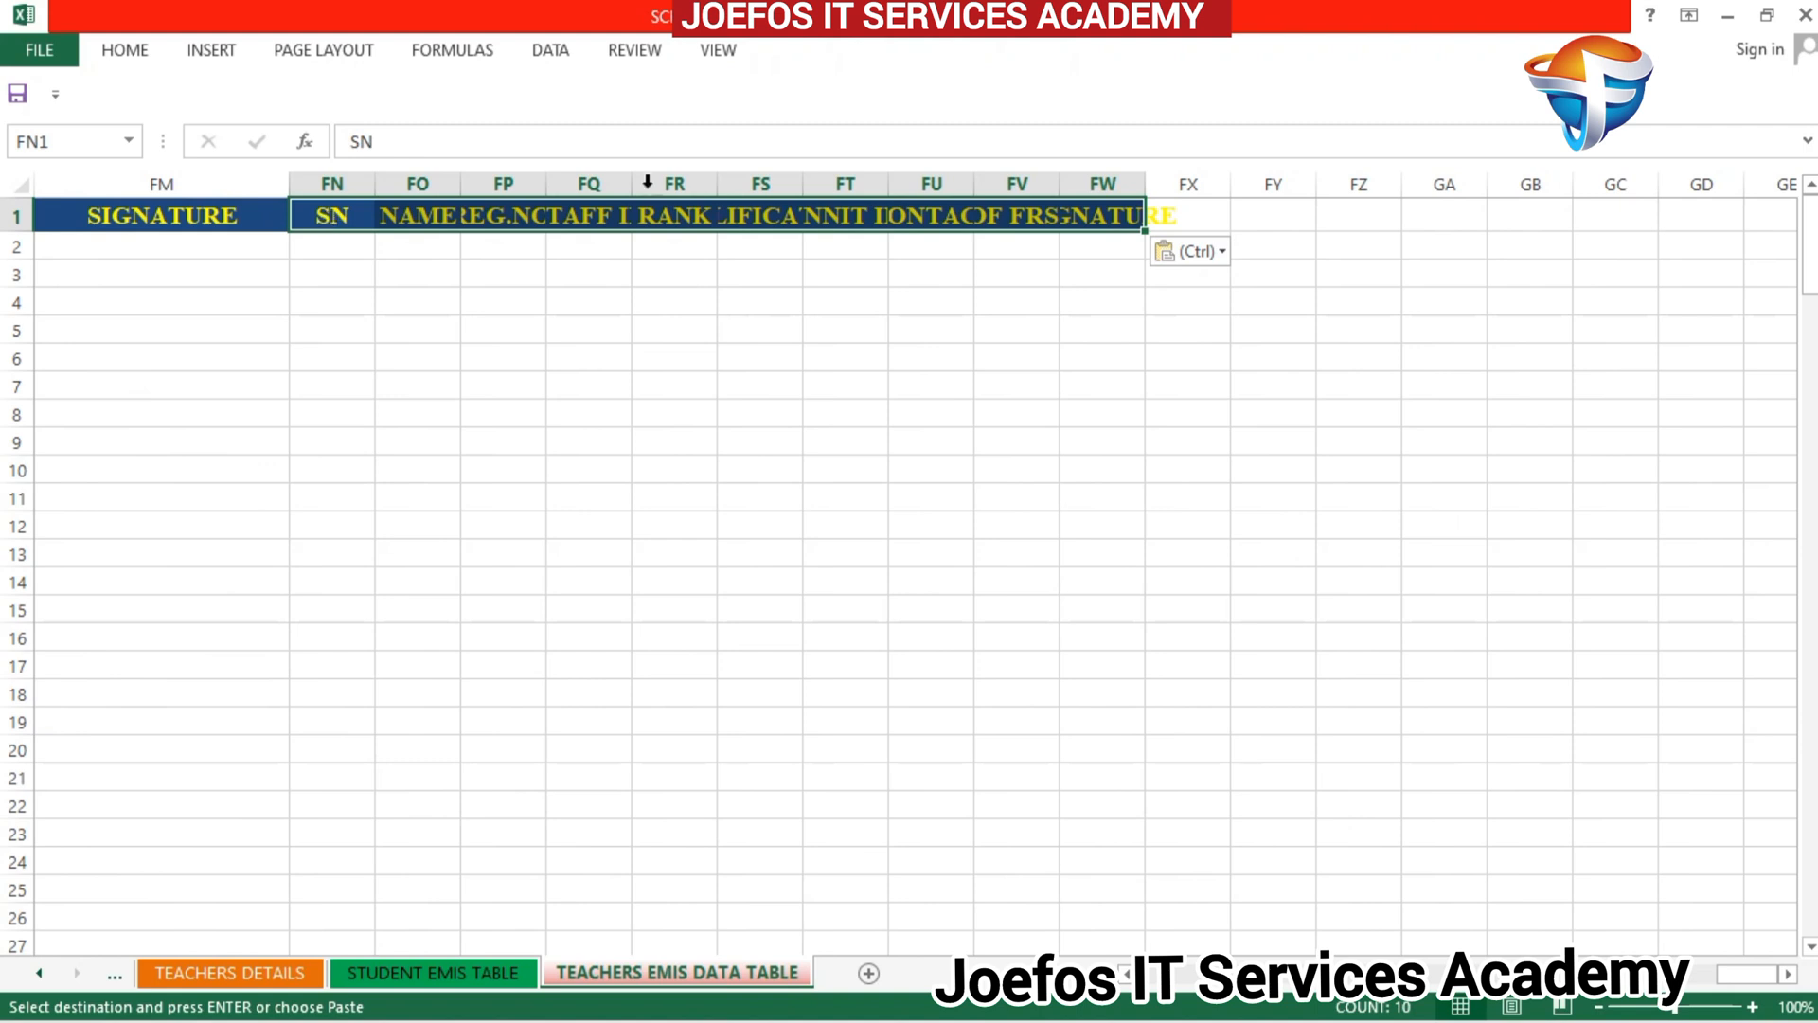
left_click(1216, 253)
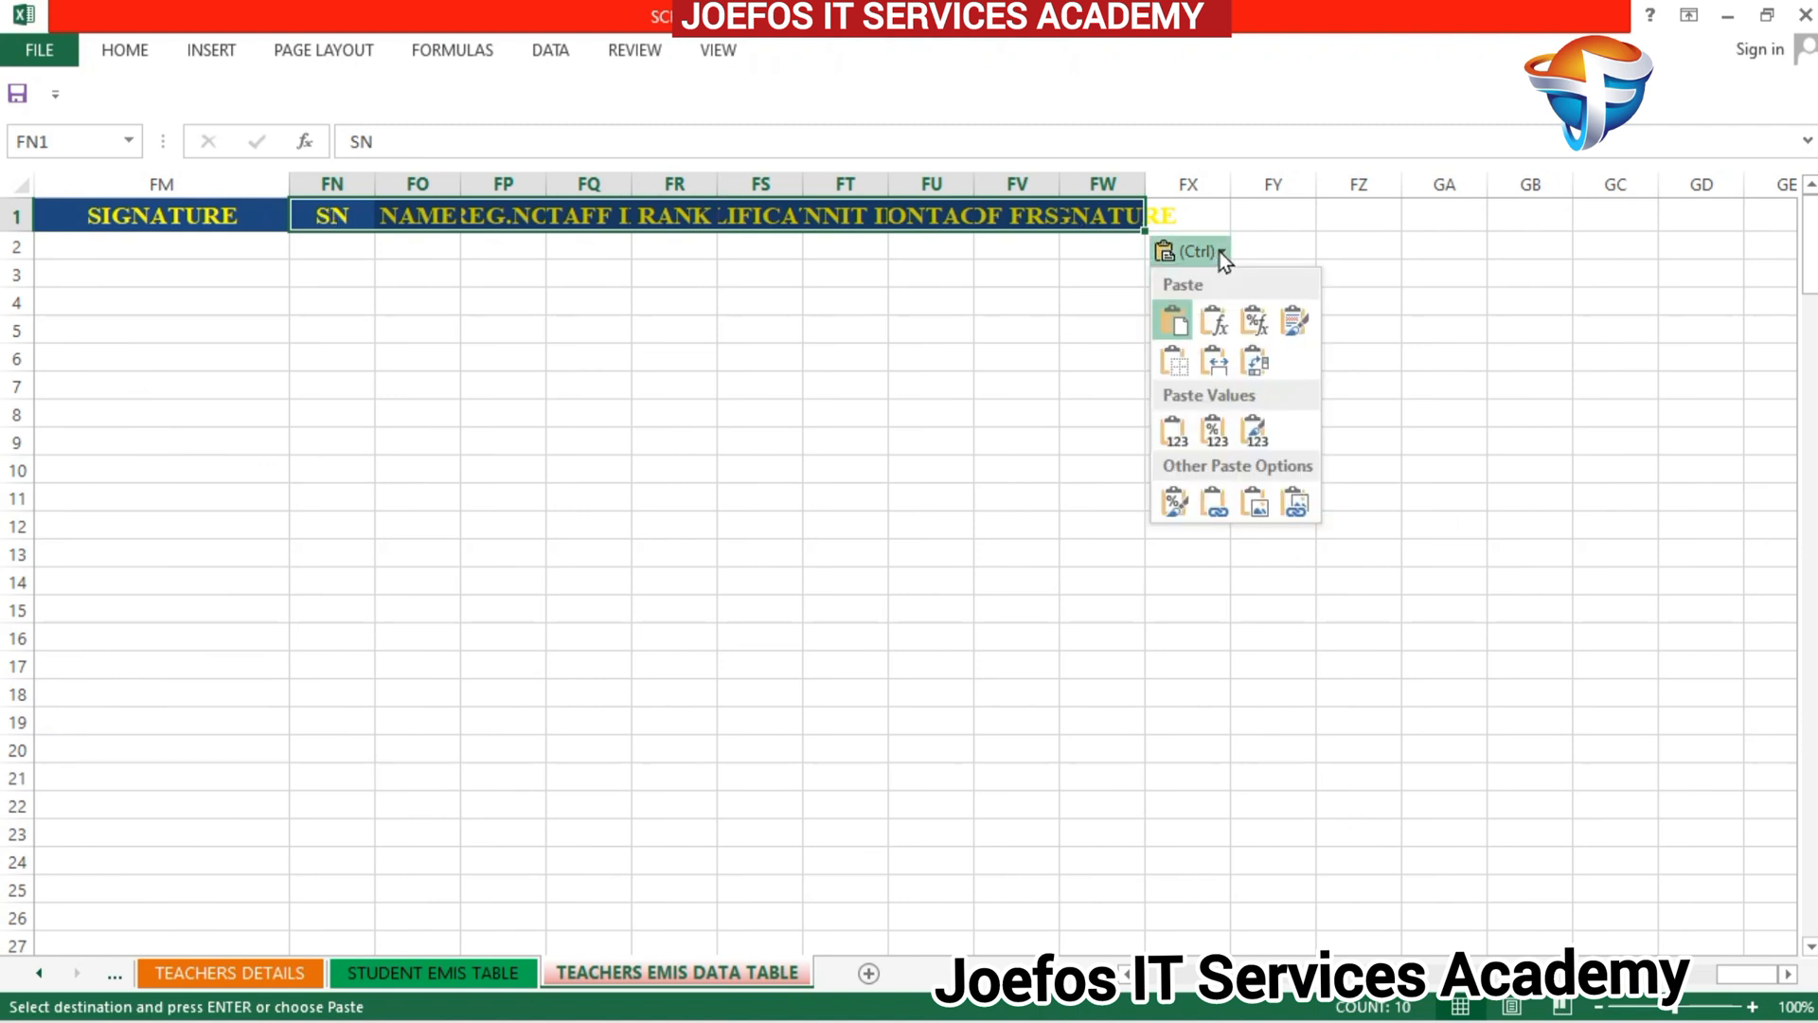
left_click(1222, 355)
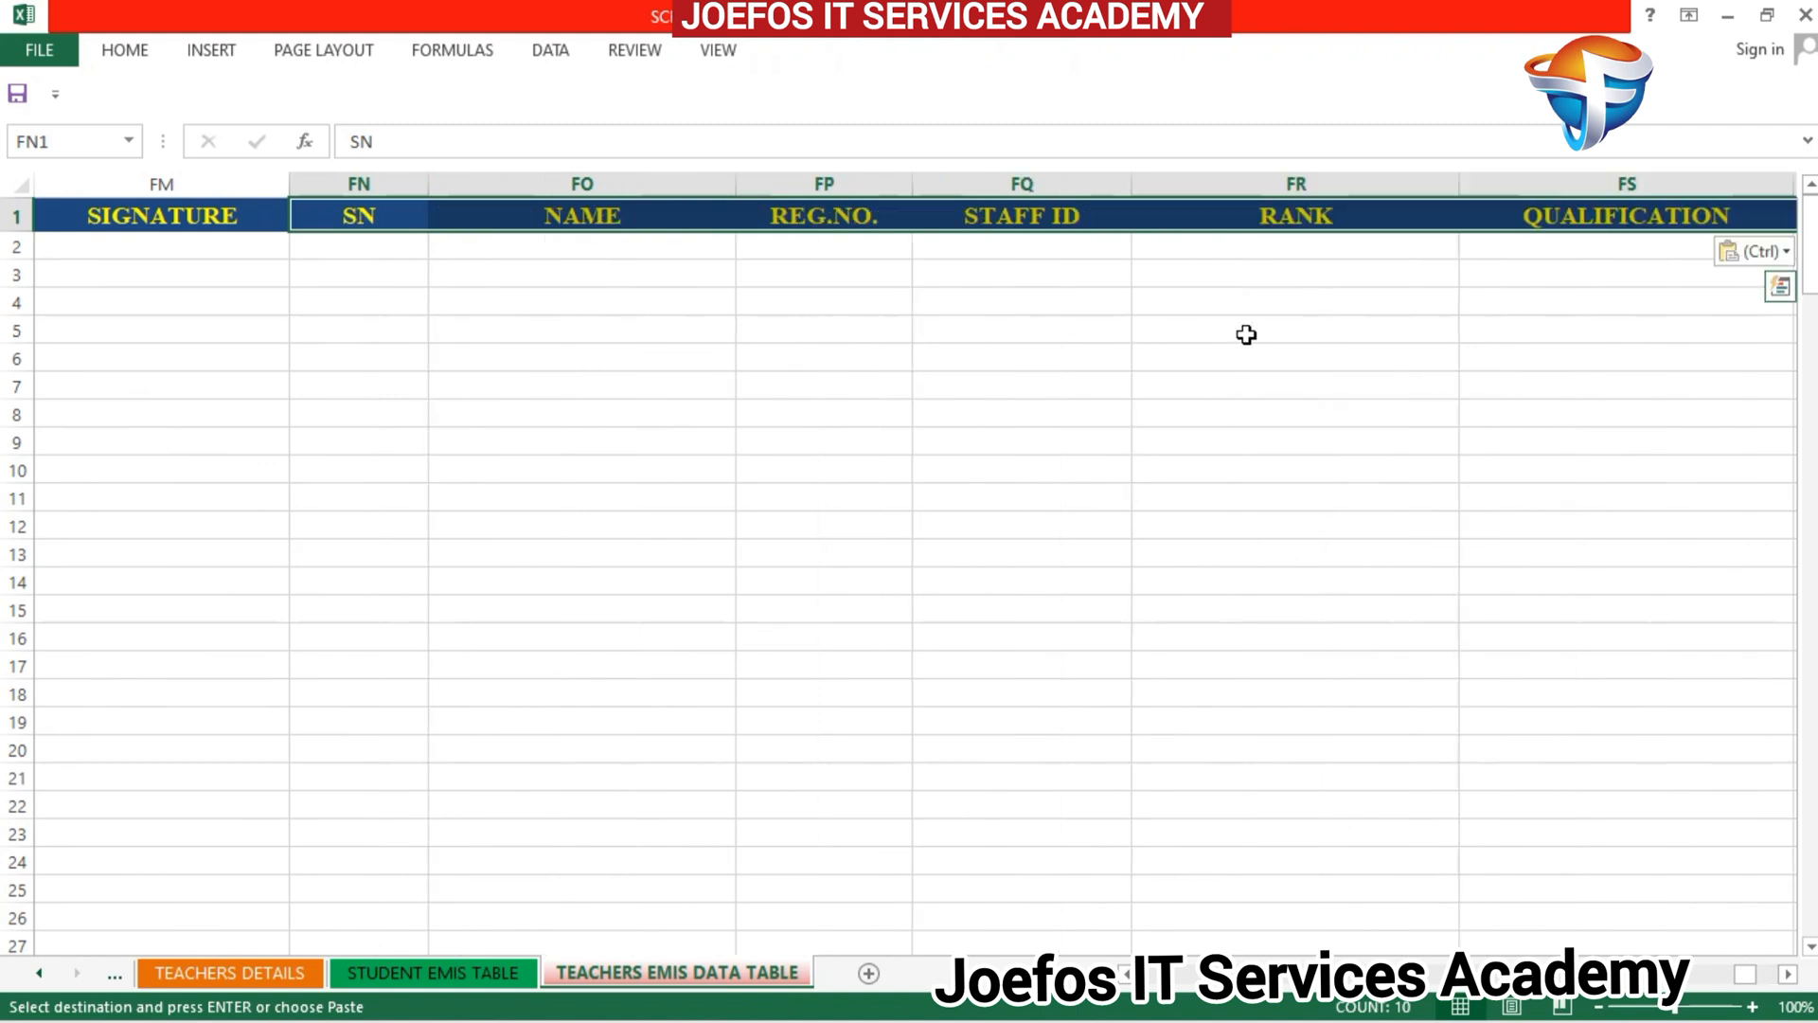
Step: Paste the copied header row starting at cell FX1 and keep the source column widths
left_click(1785, 979)
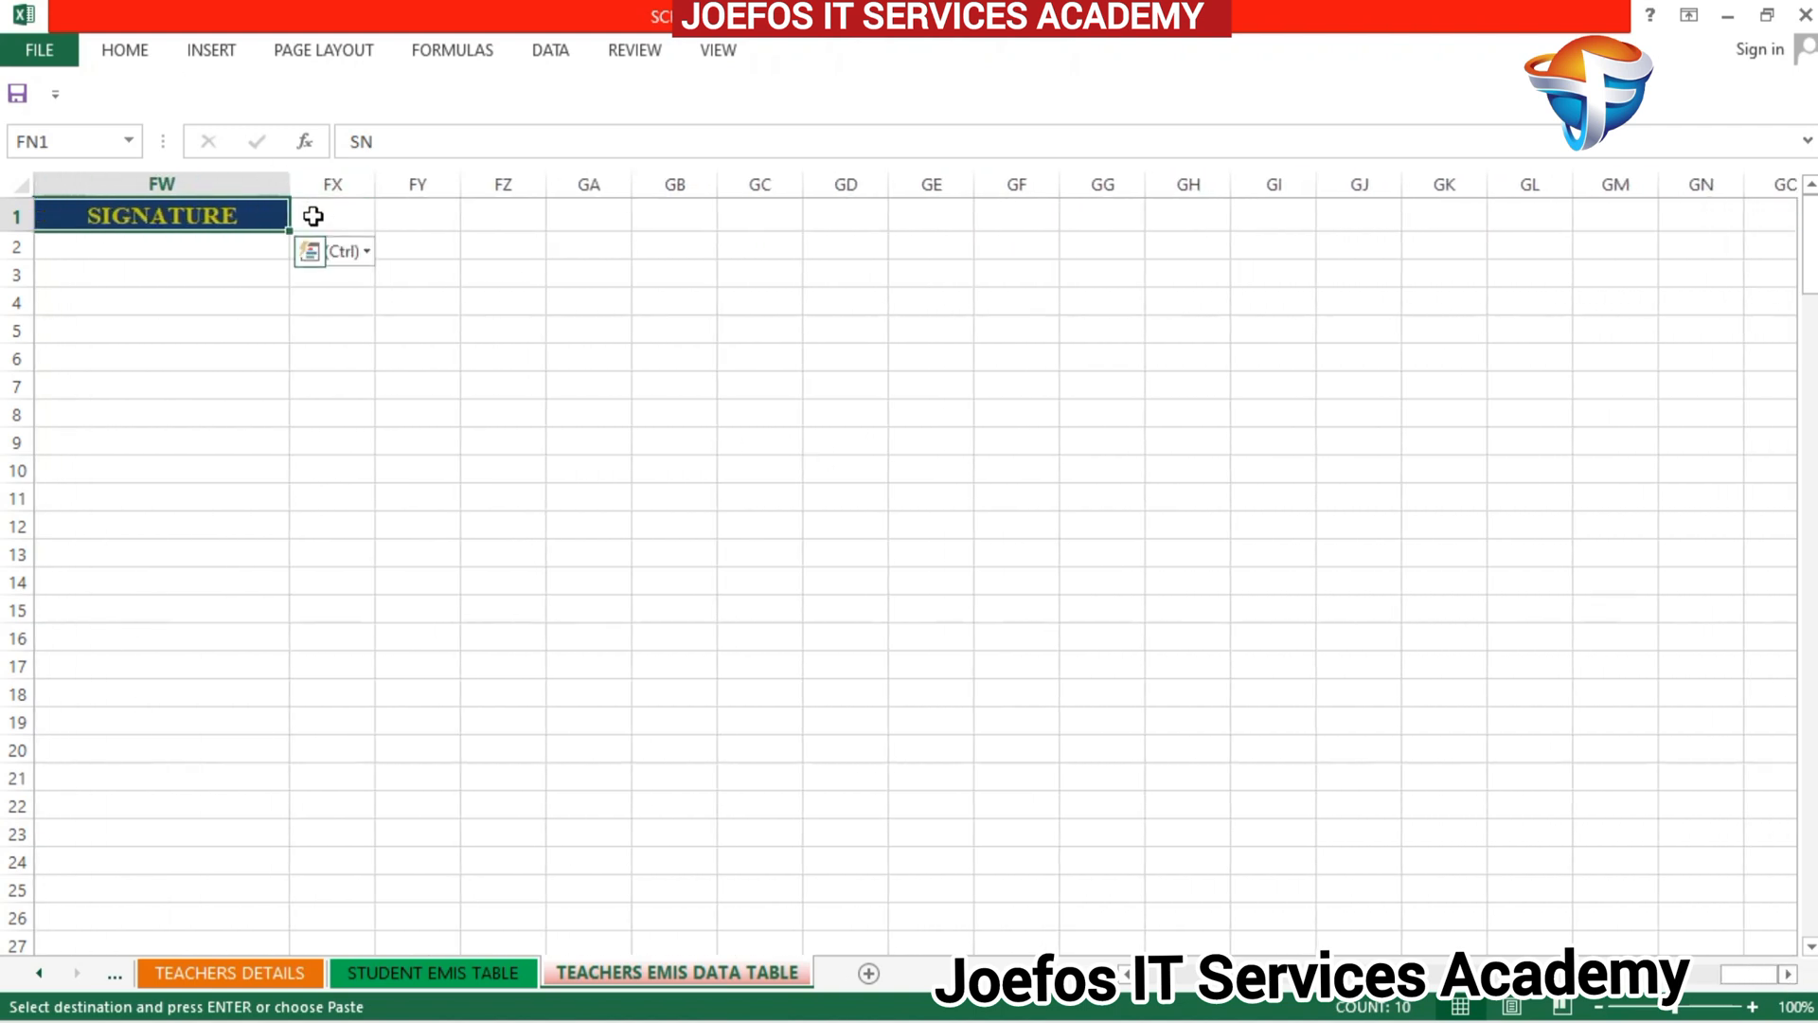
left_click(312, 217)
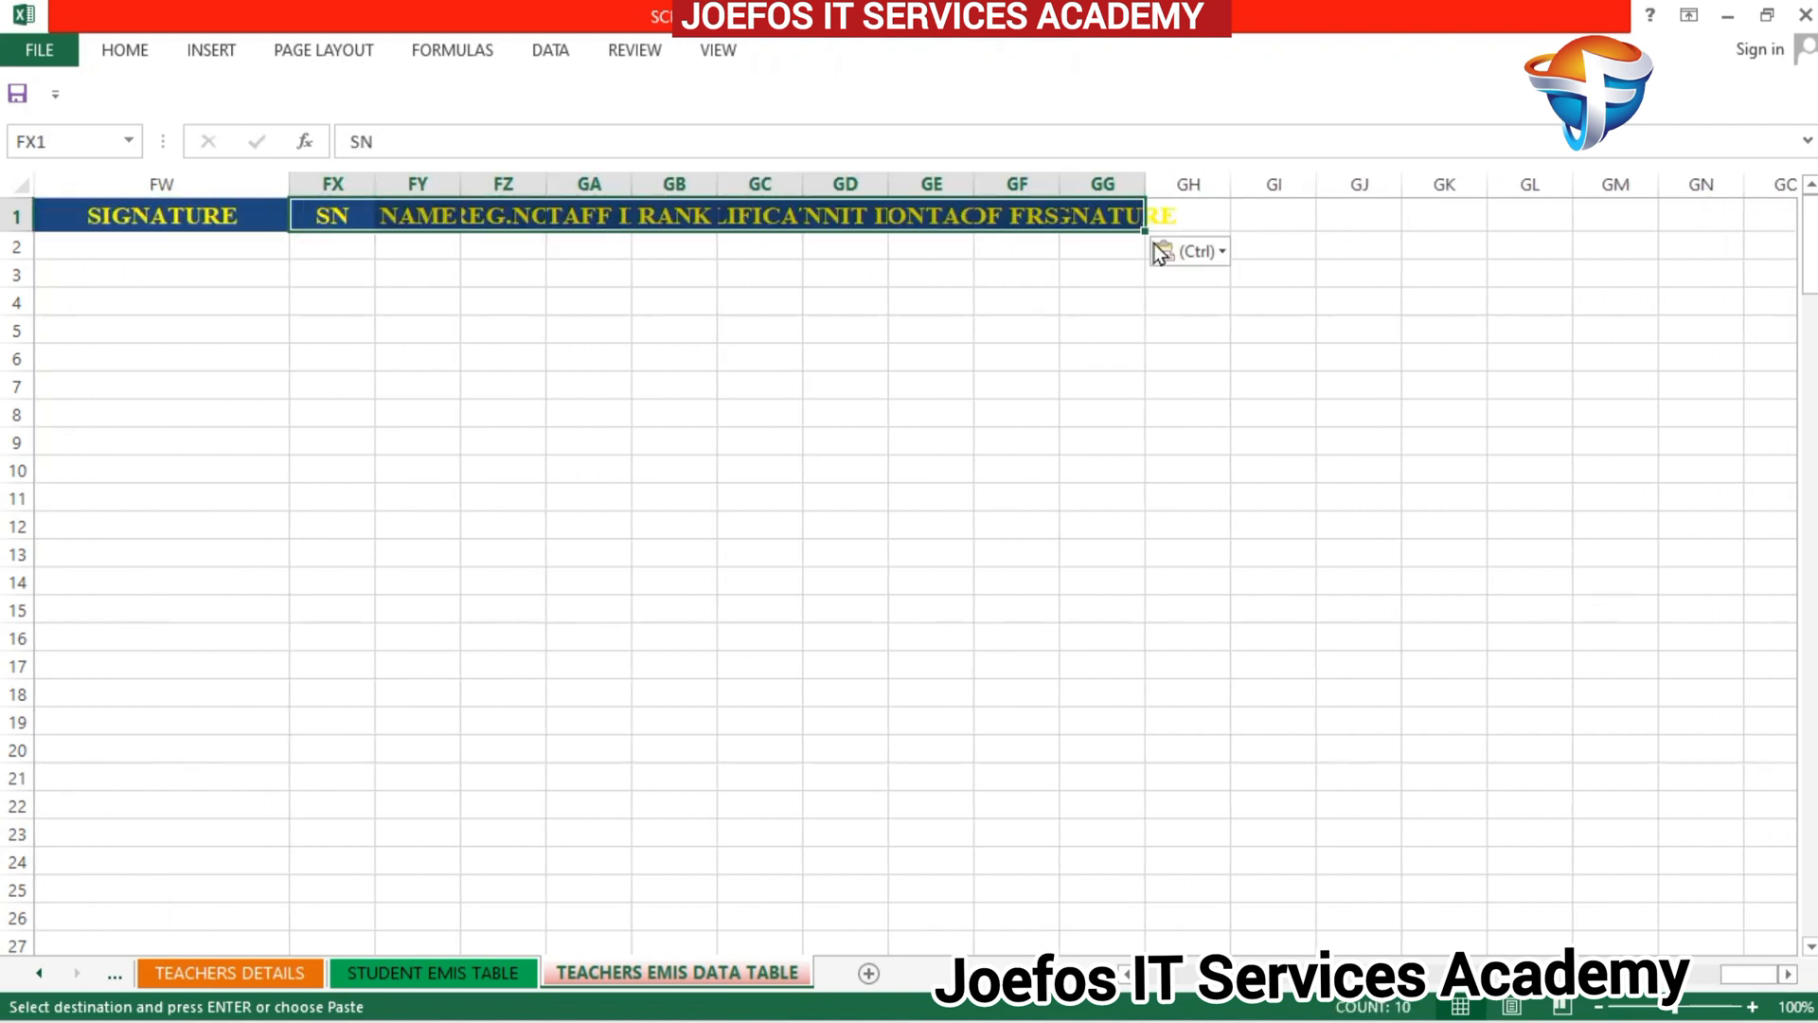
left_click(1225, 253)
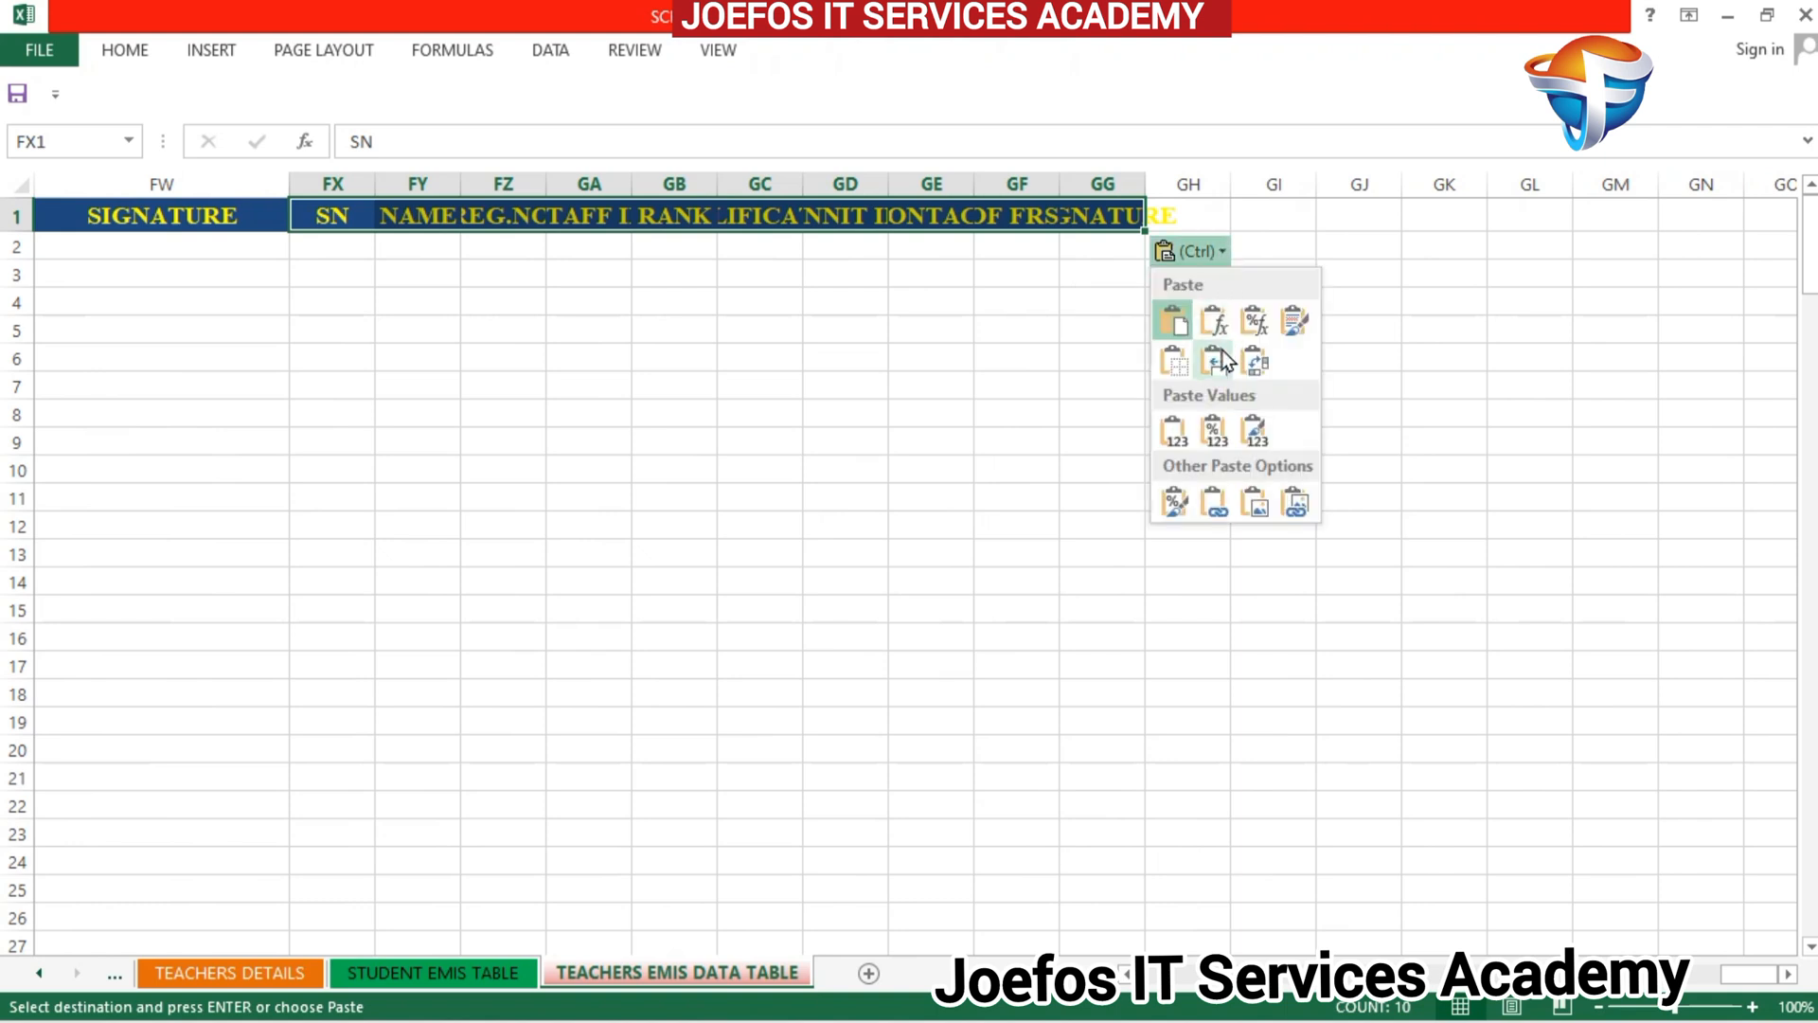
left_click(1216, 356)
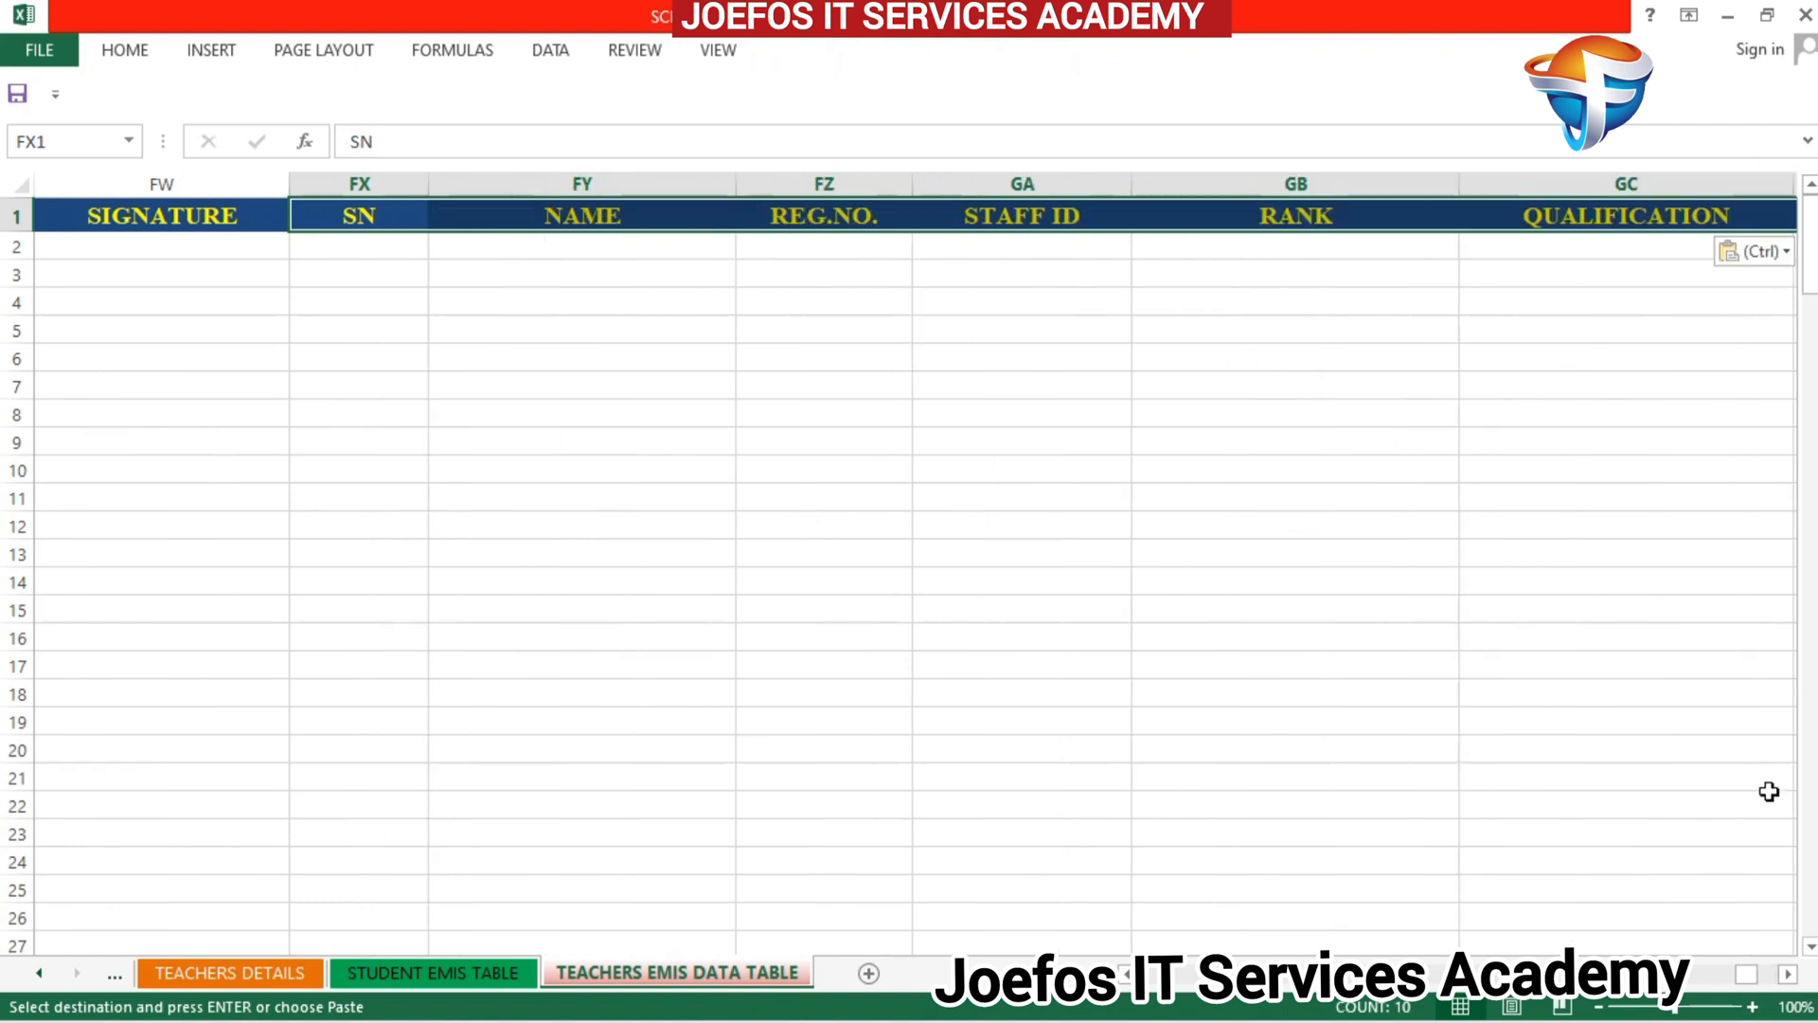
Step: Paste the copied header row starting at cell GH1 and keep the source column widths
left_click_drag(1783, 979, 1782, 980)
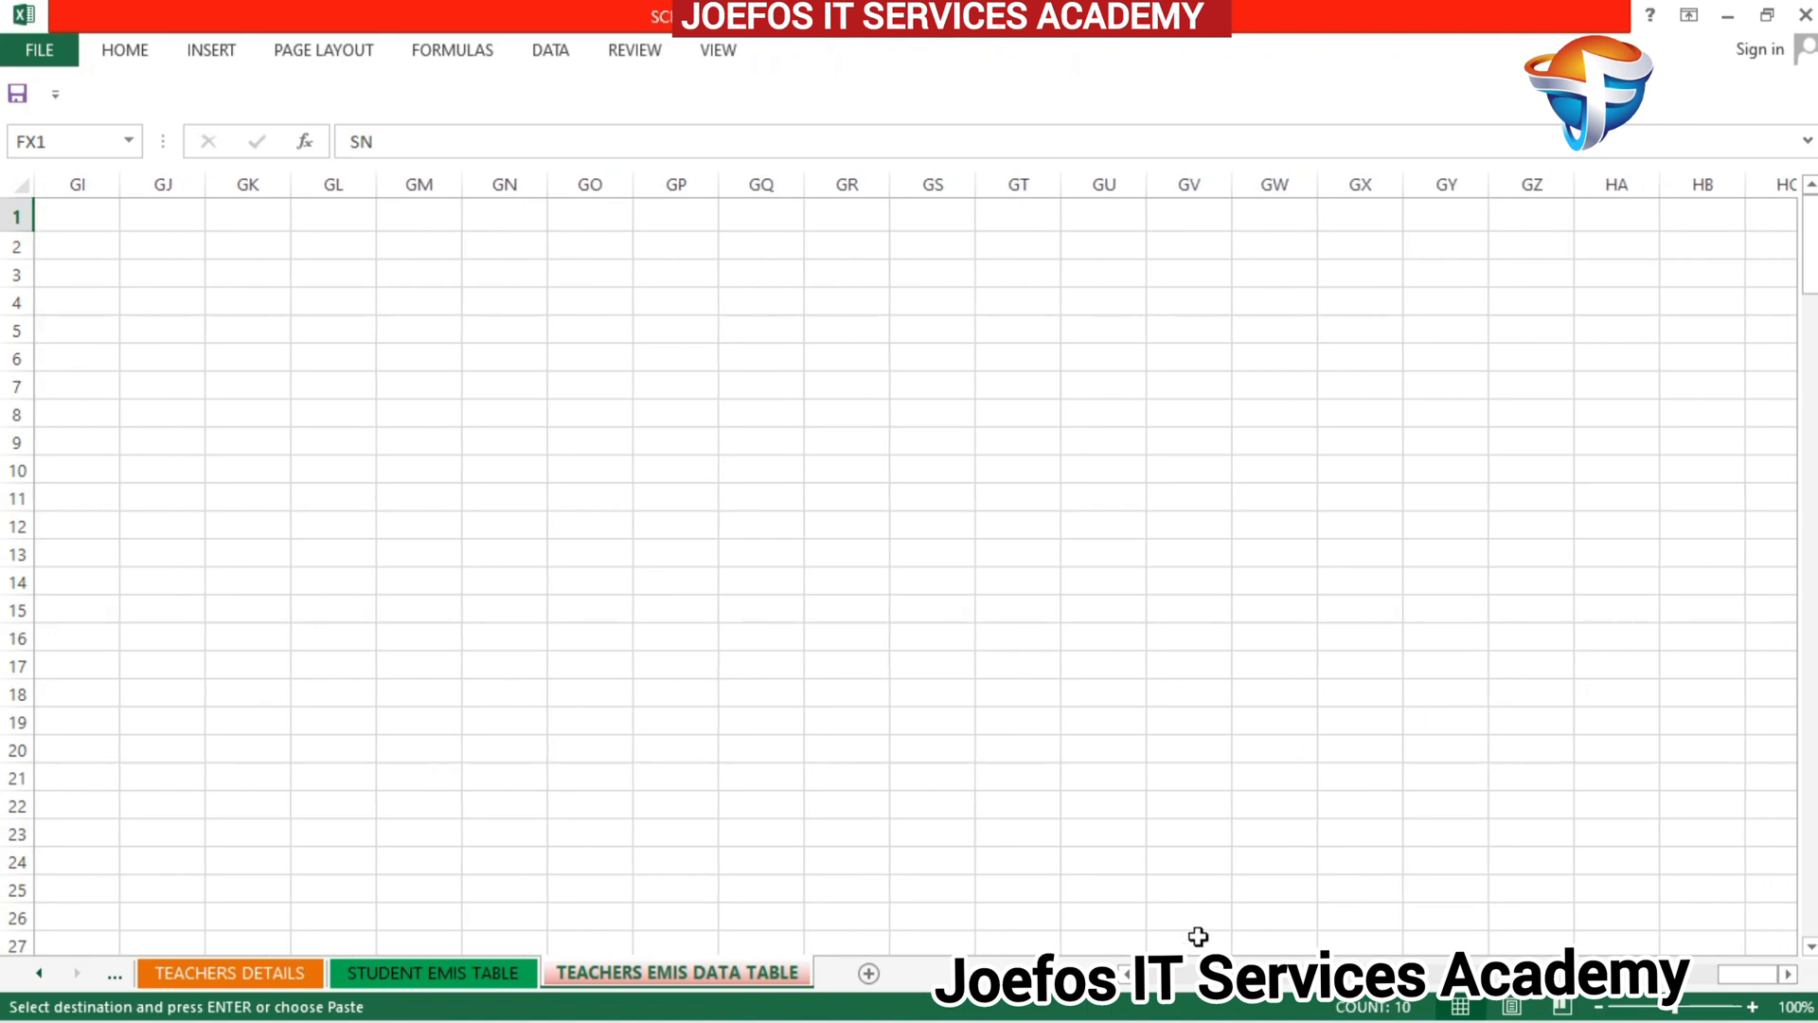
left_click(1127, 975)
left_click(1127, 974)
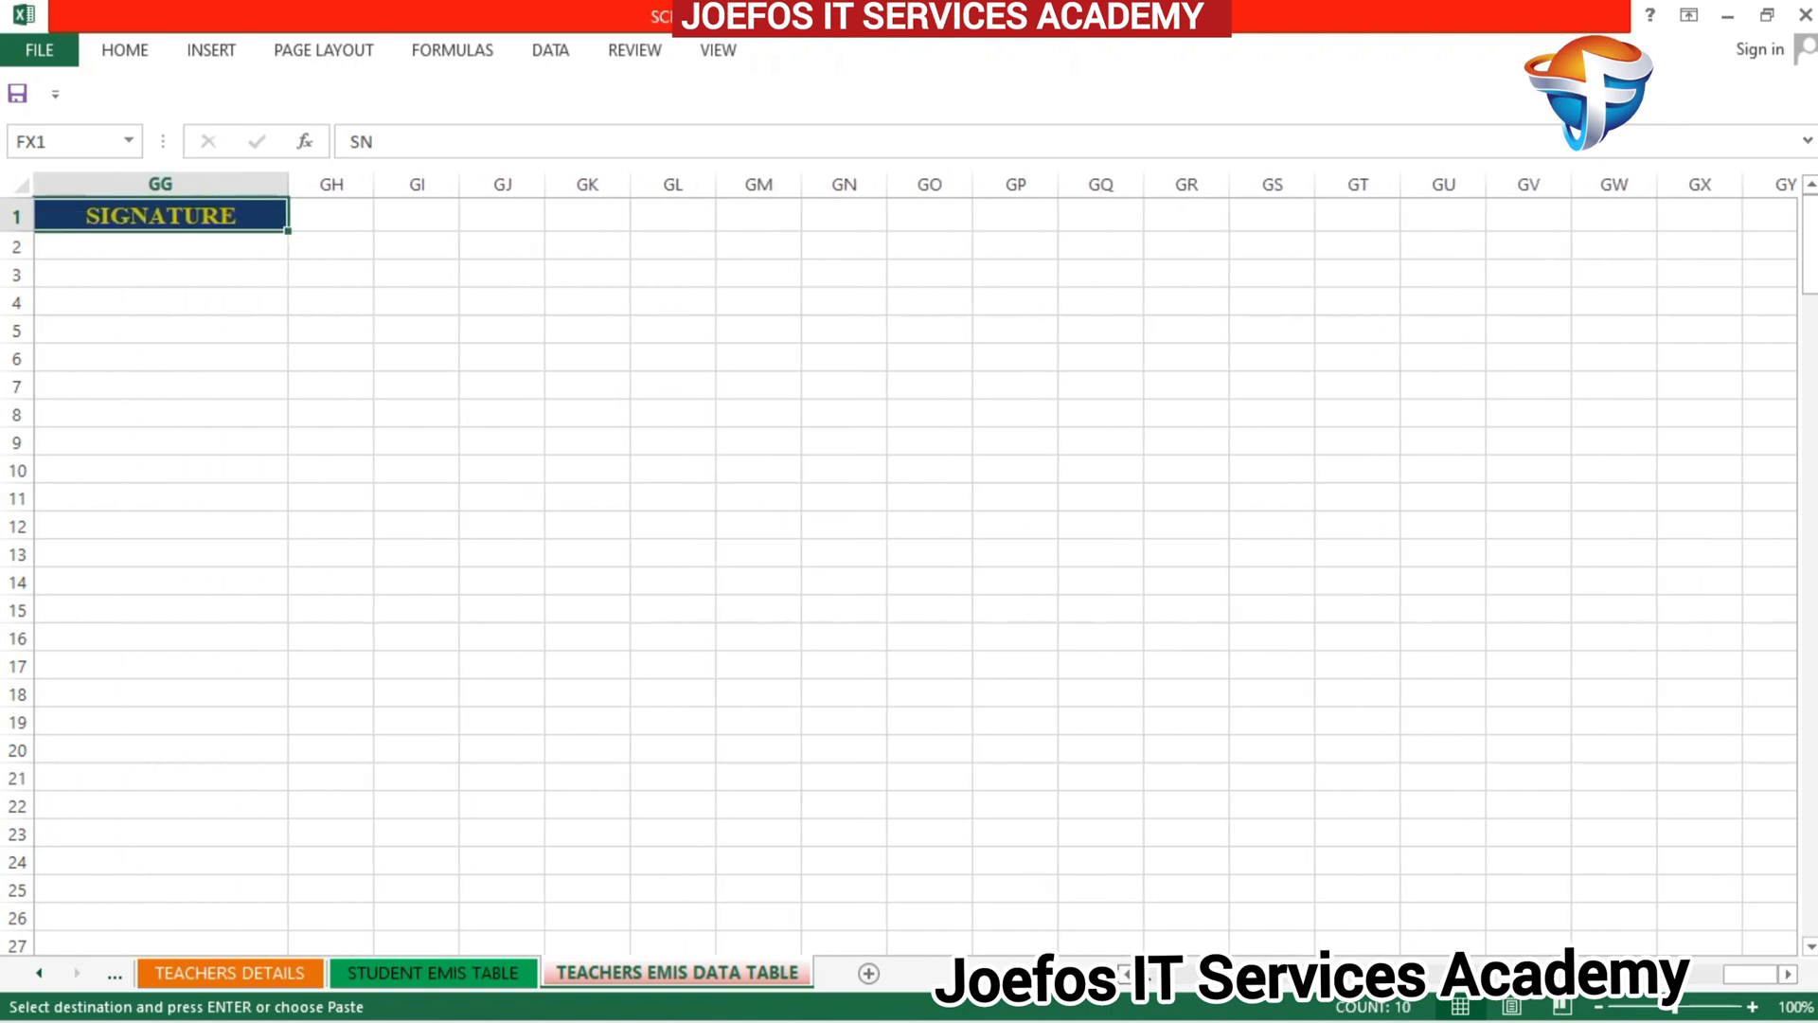
left_click(361, 214)
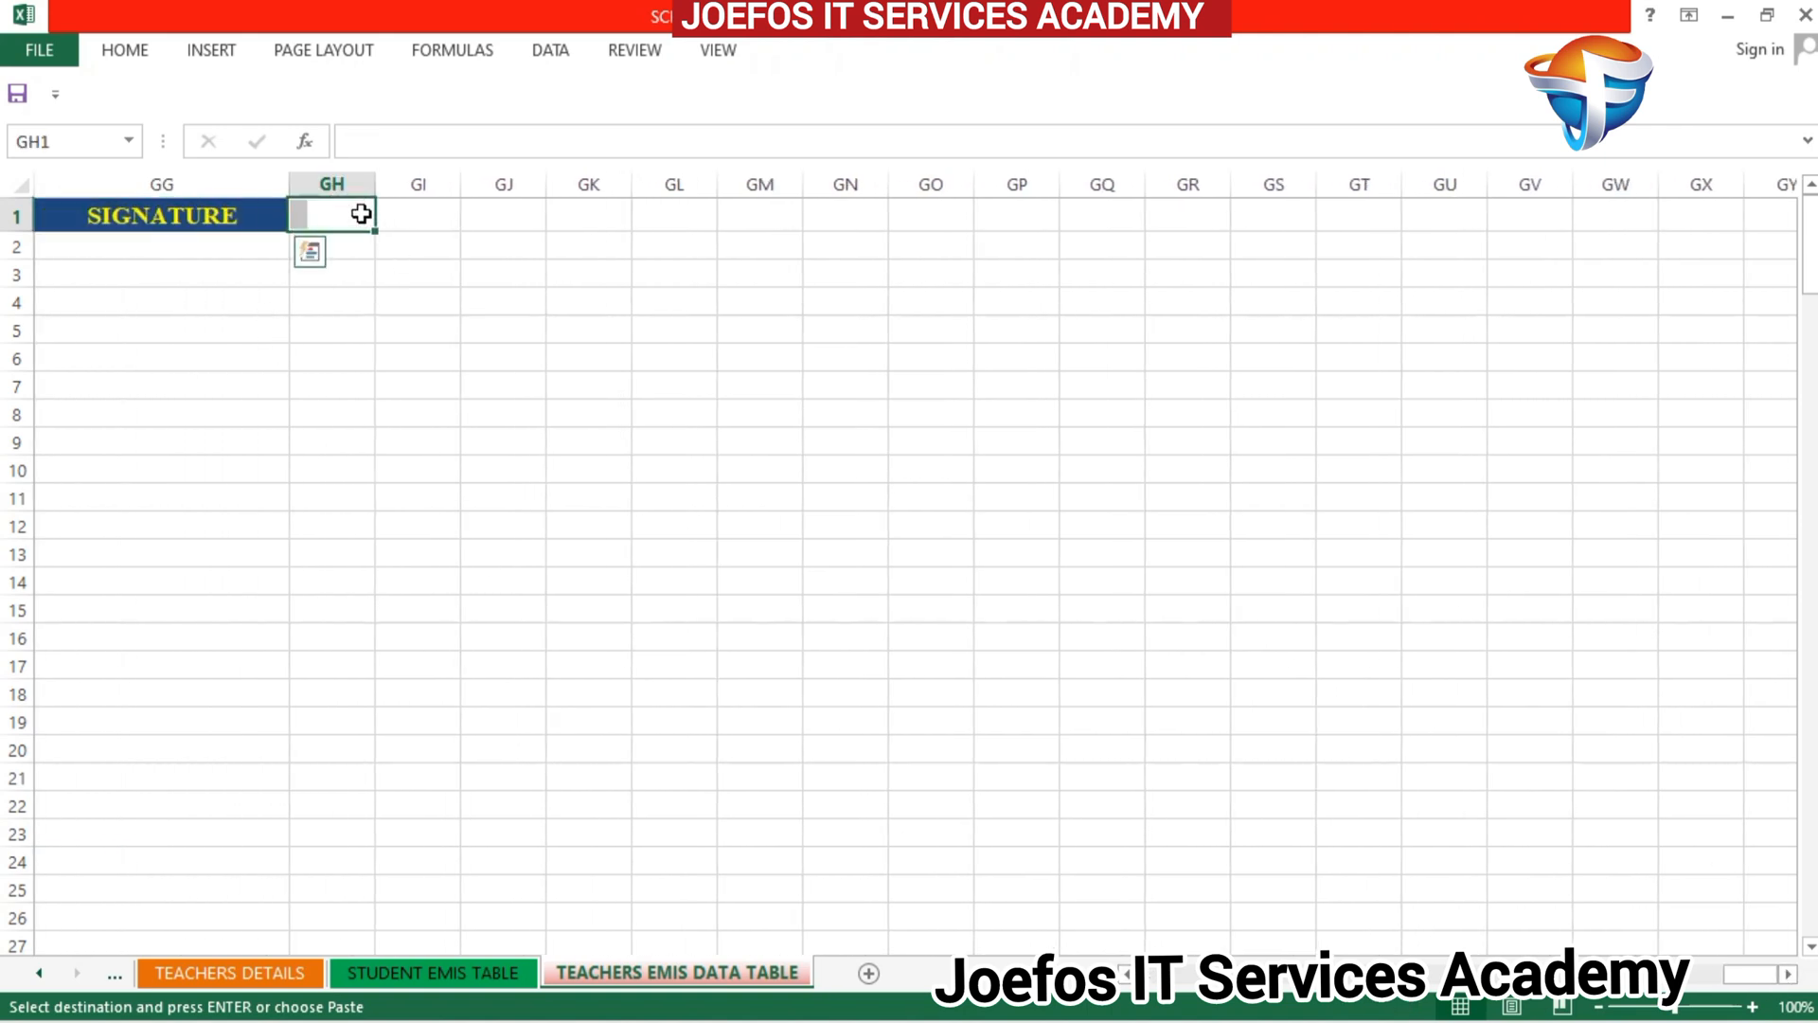
key("ctrl+v")
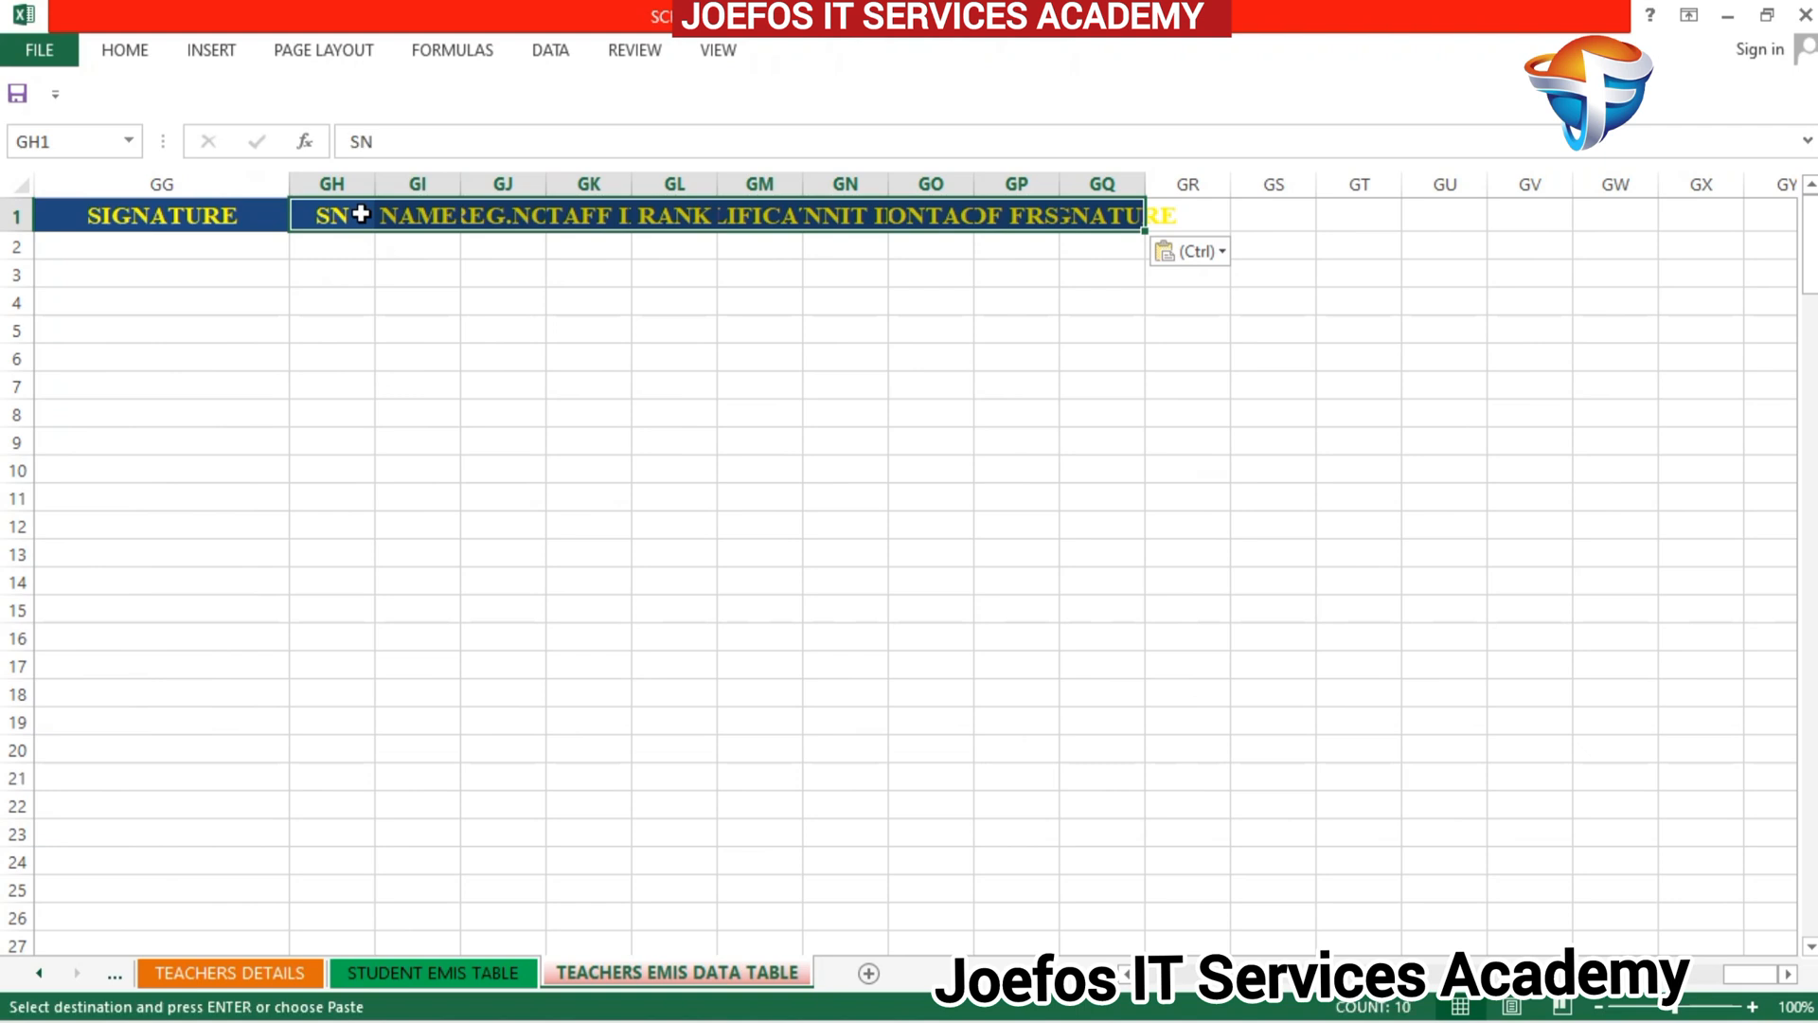
left_click(1218, 254)
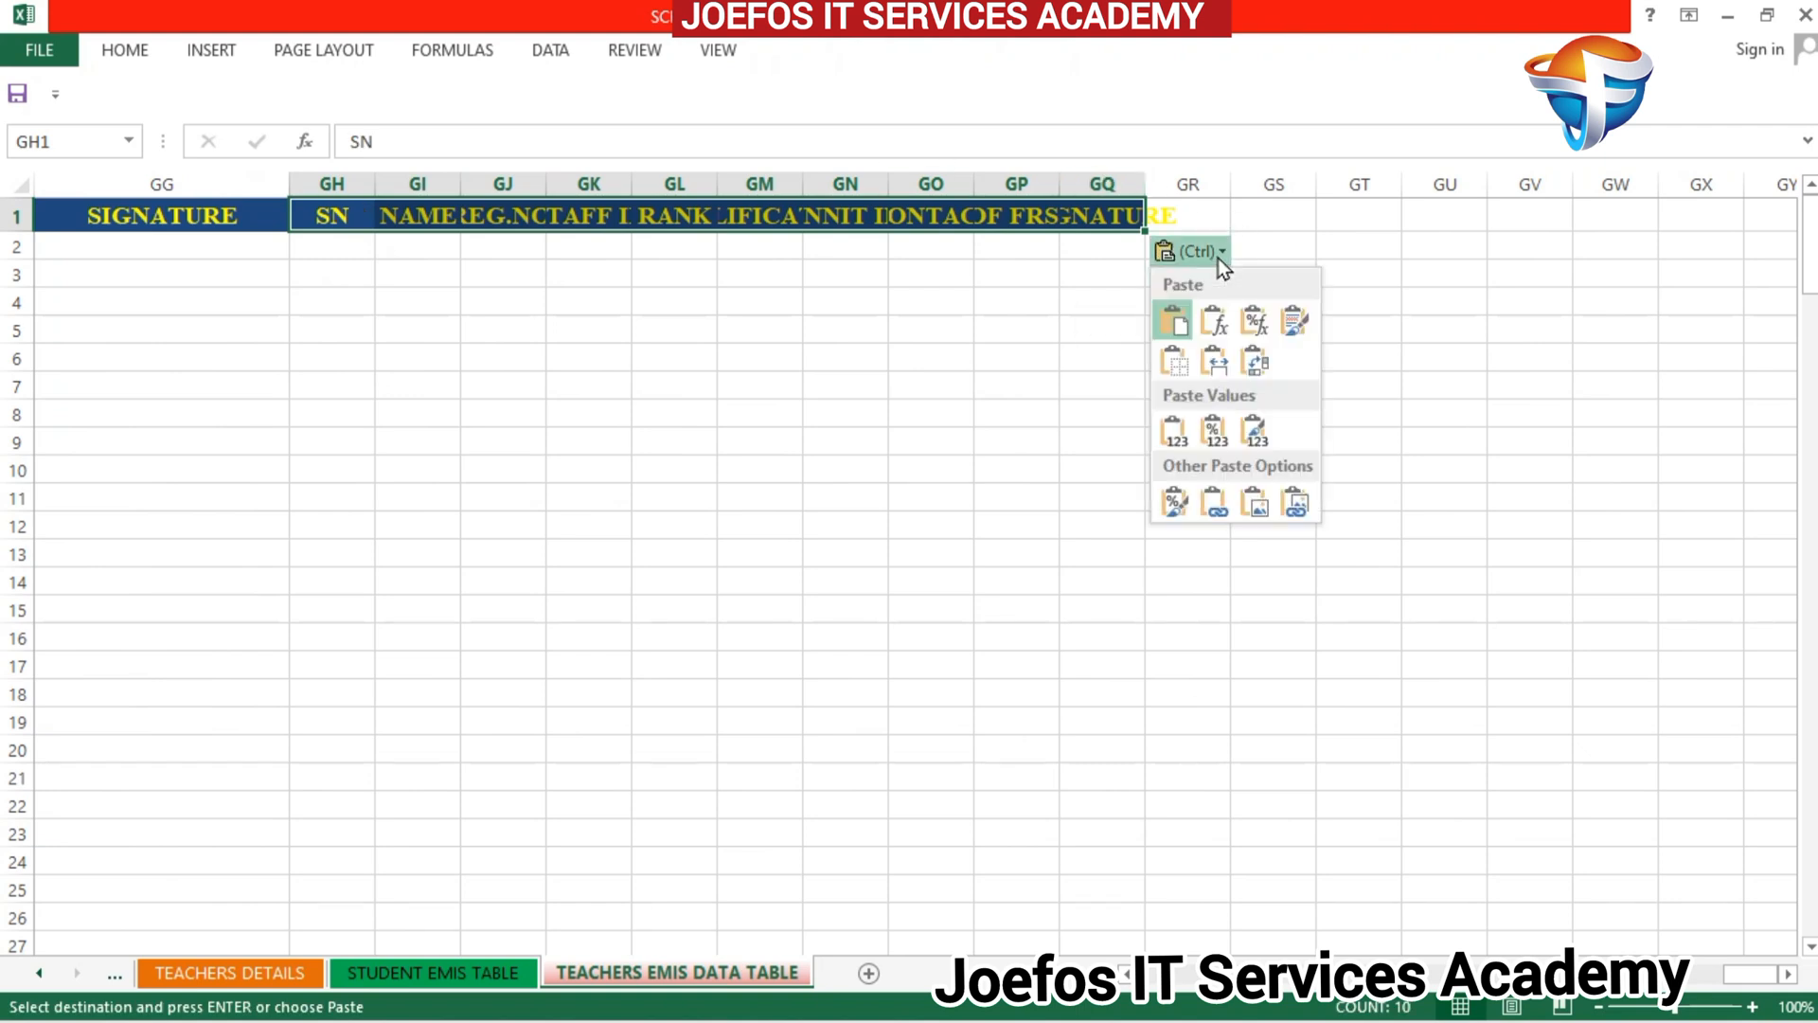
left_click(1215, 358)
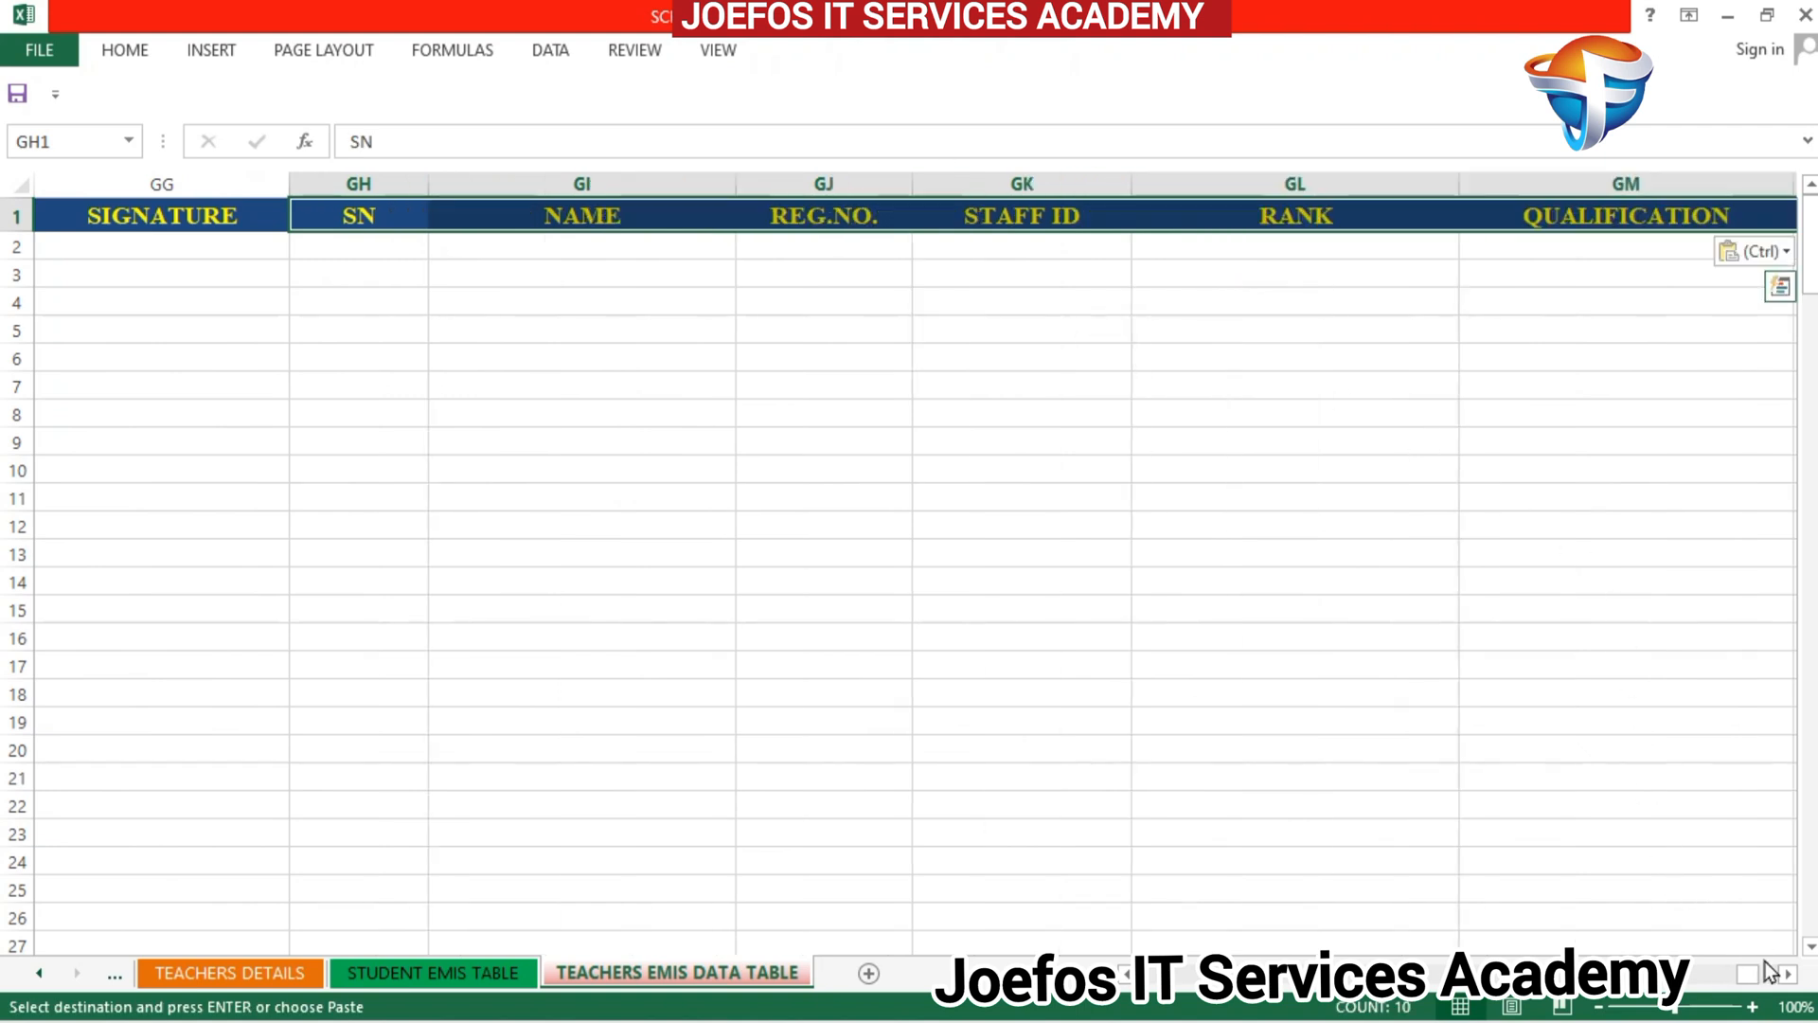
Step: Paste the copied header row starting at cell GR1, directly after column GQ, and keep the source column widths
left_click_drag(1786, 974, 1786, 973)
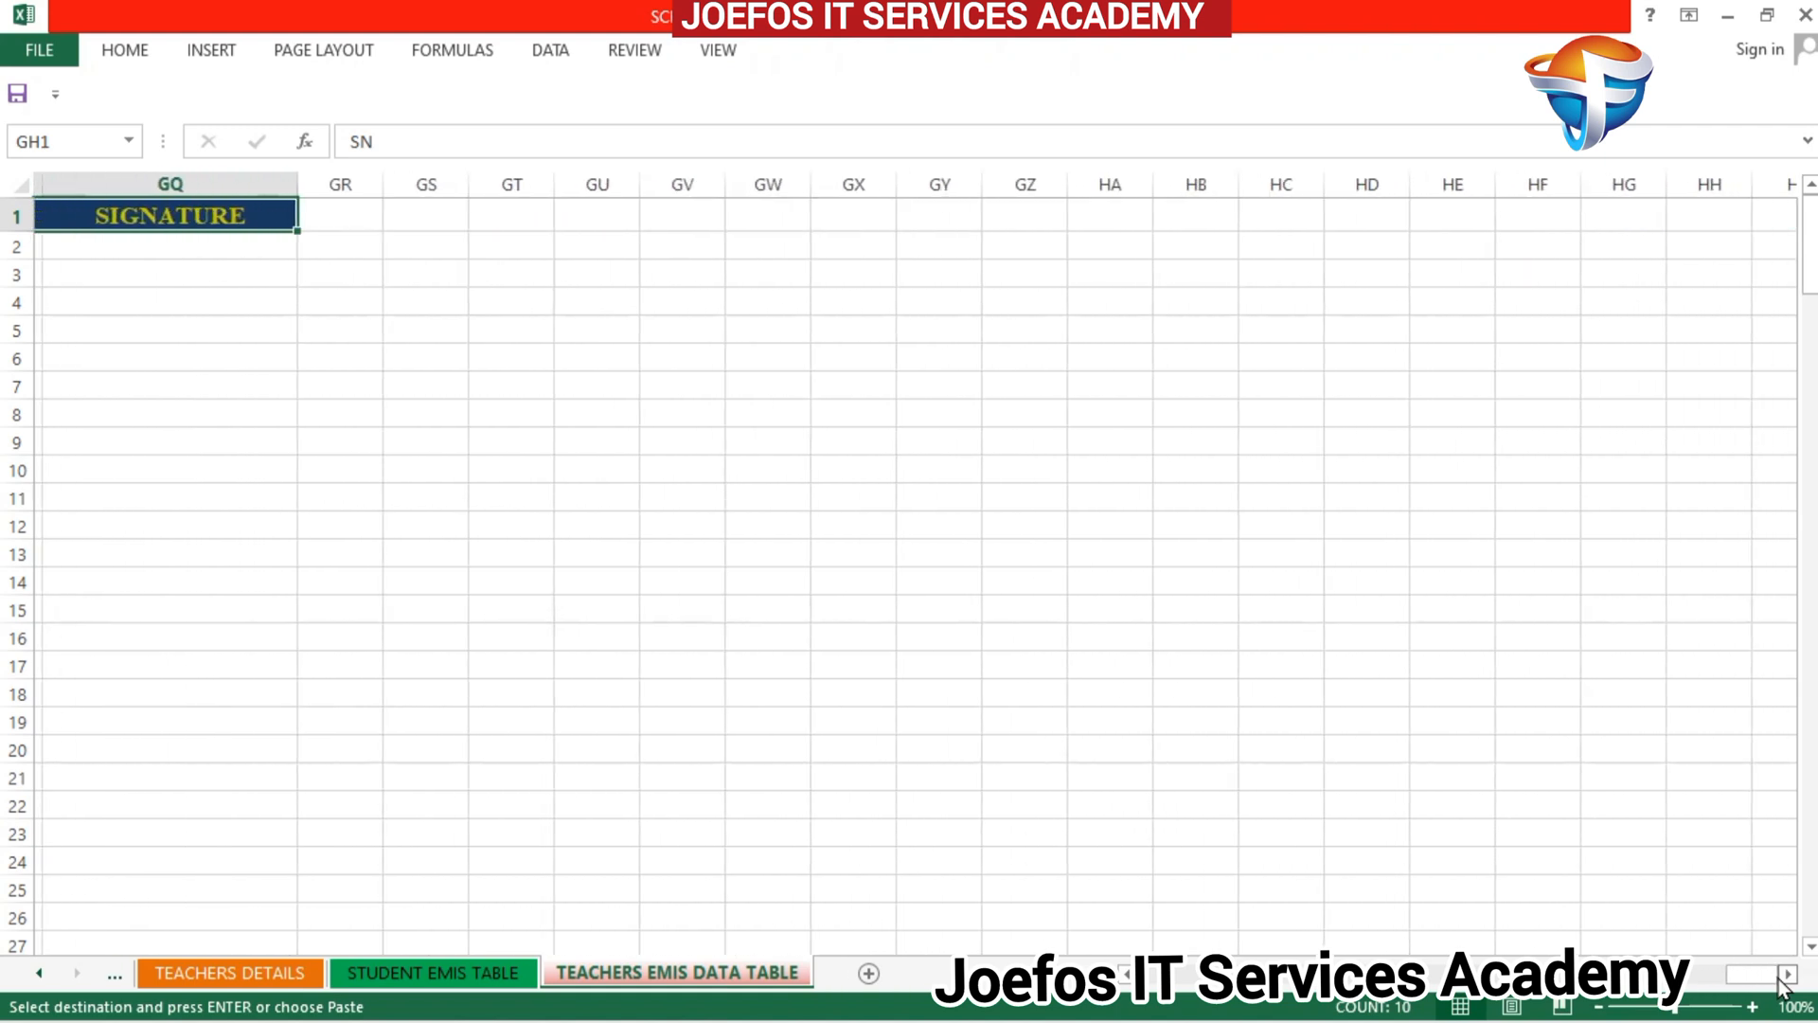
left_click(358, 212)
key("ctrl+v")
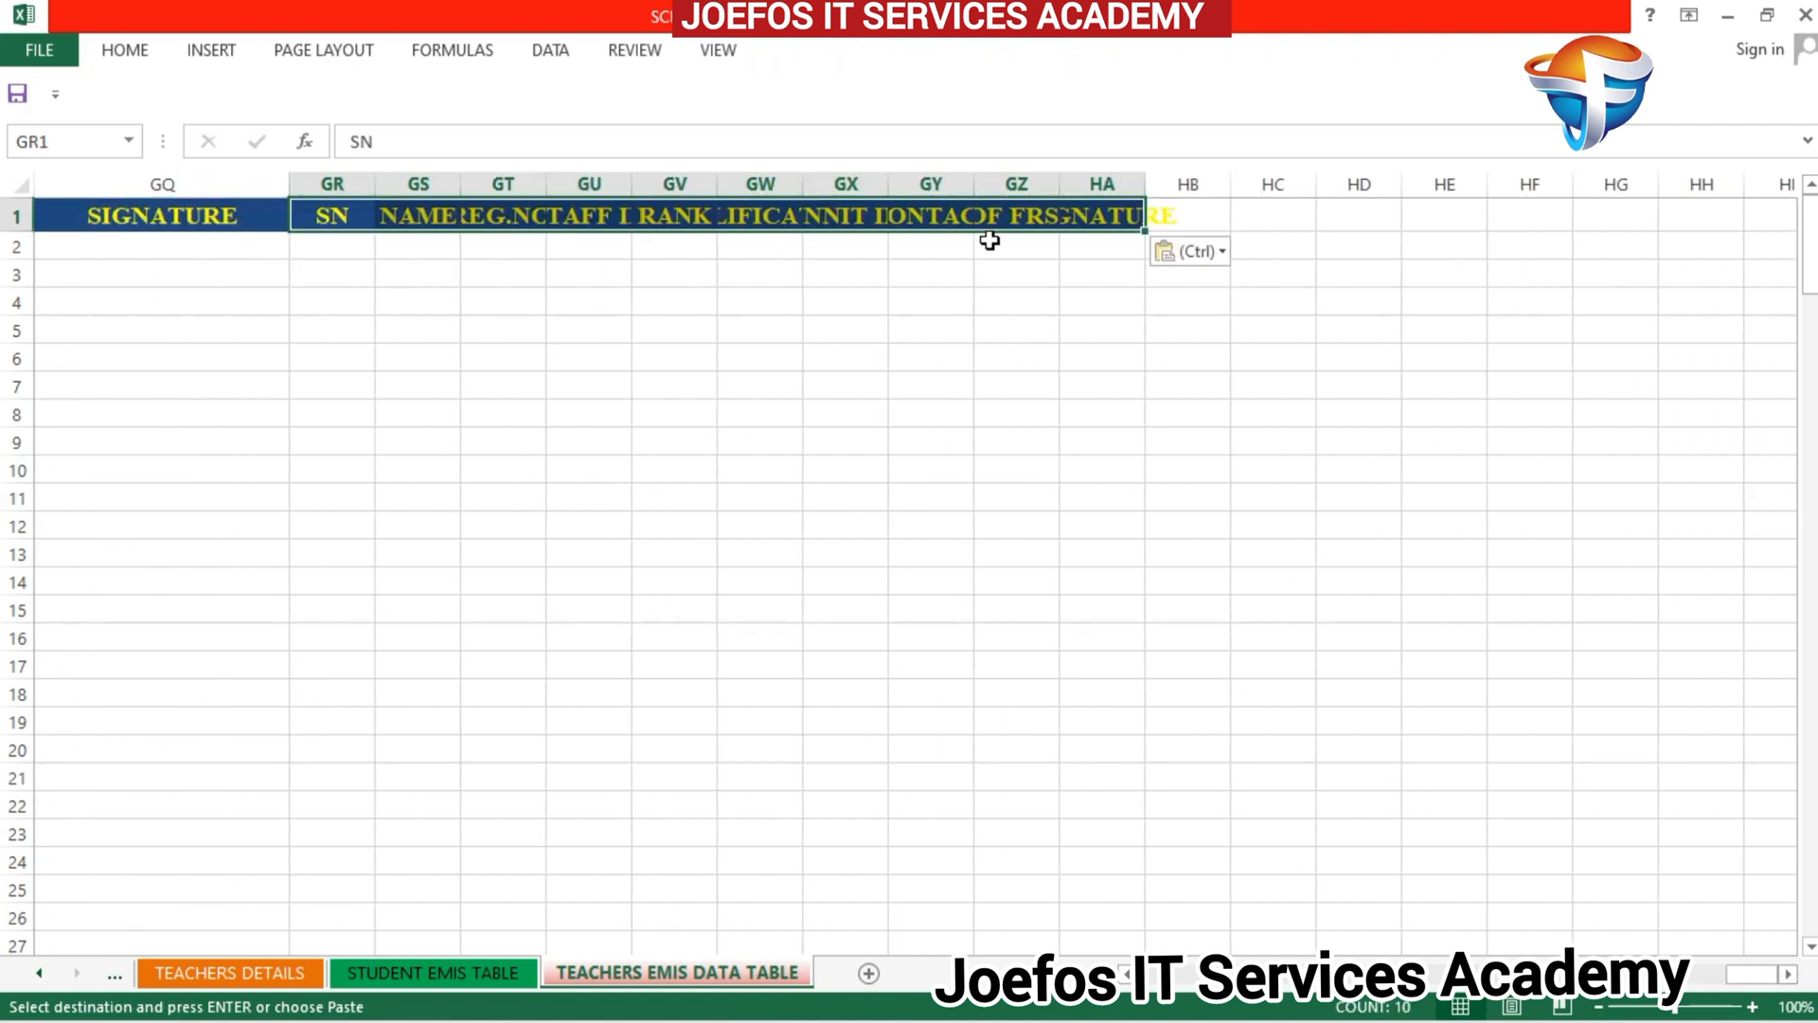
left_click(1224, 252)
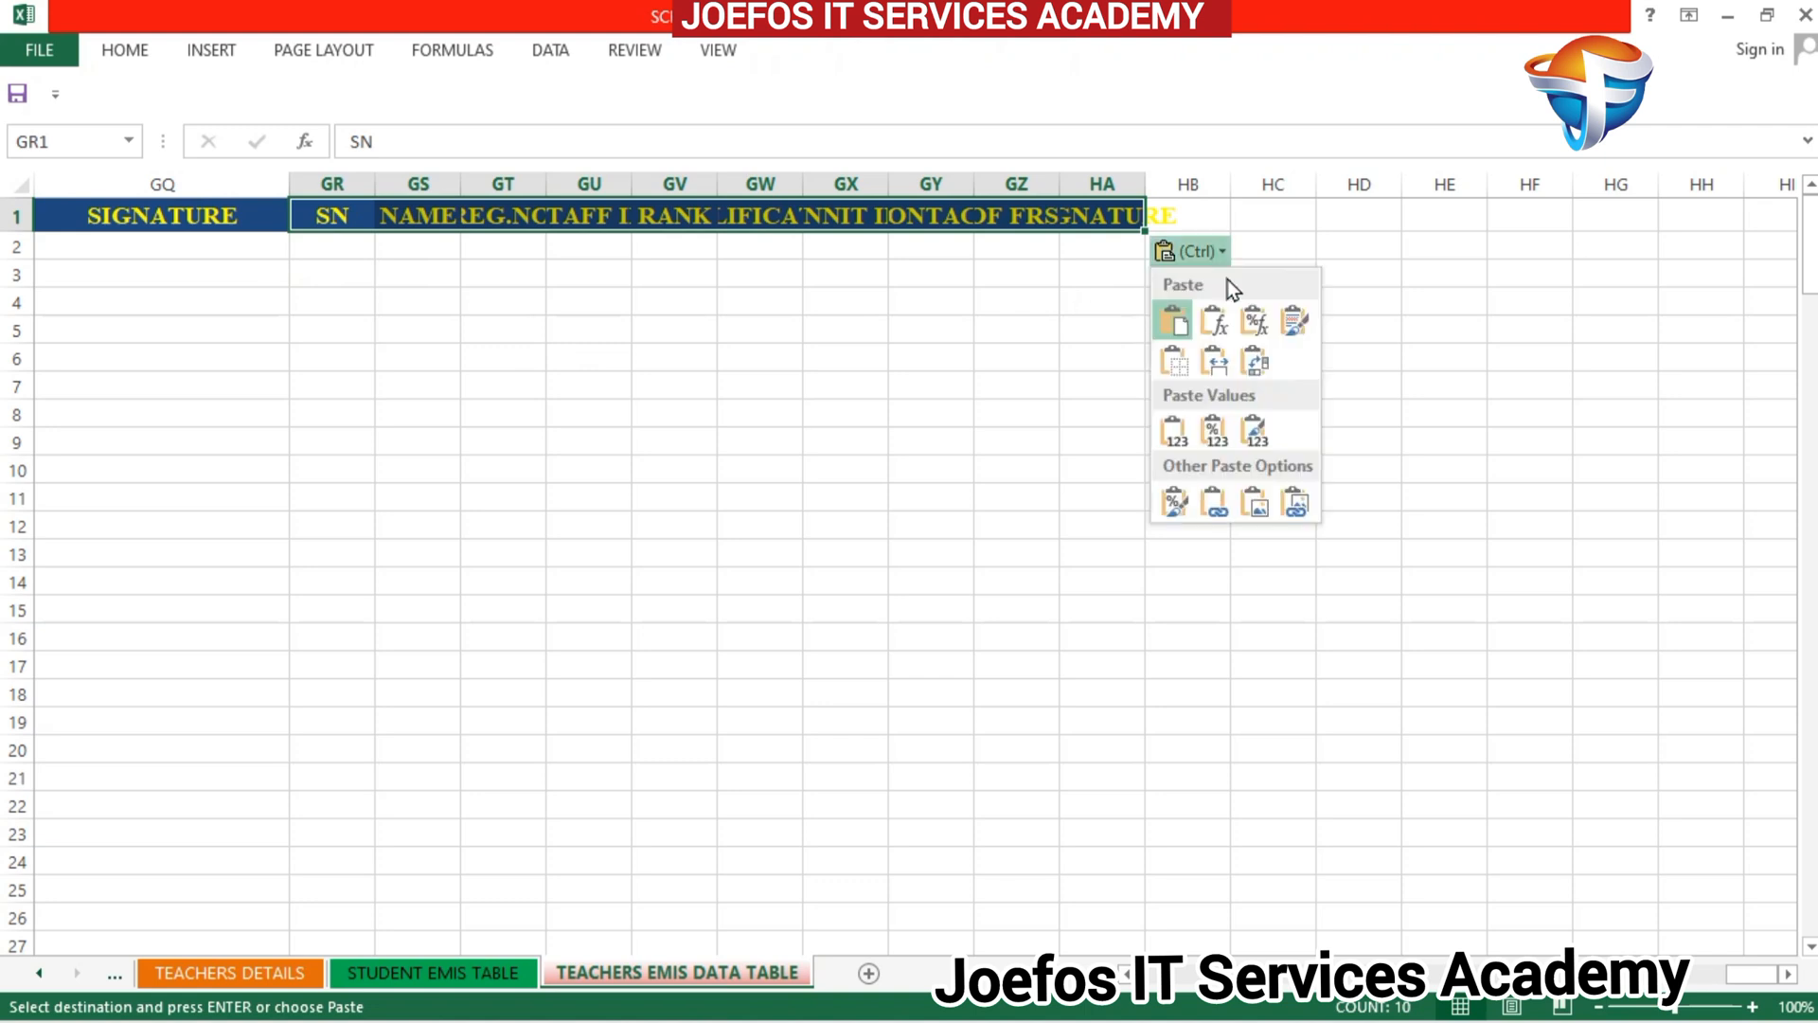
left_click(1214, 359)
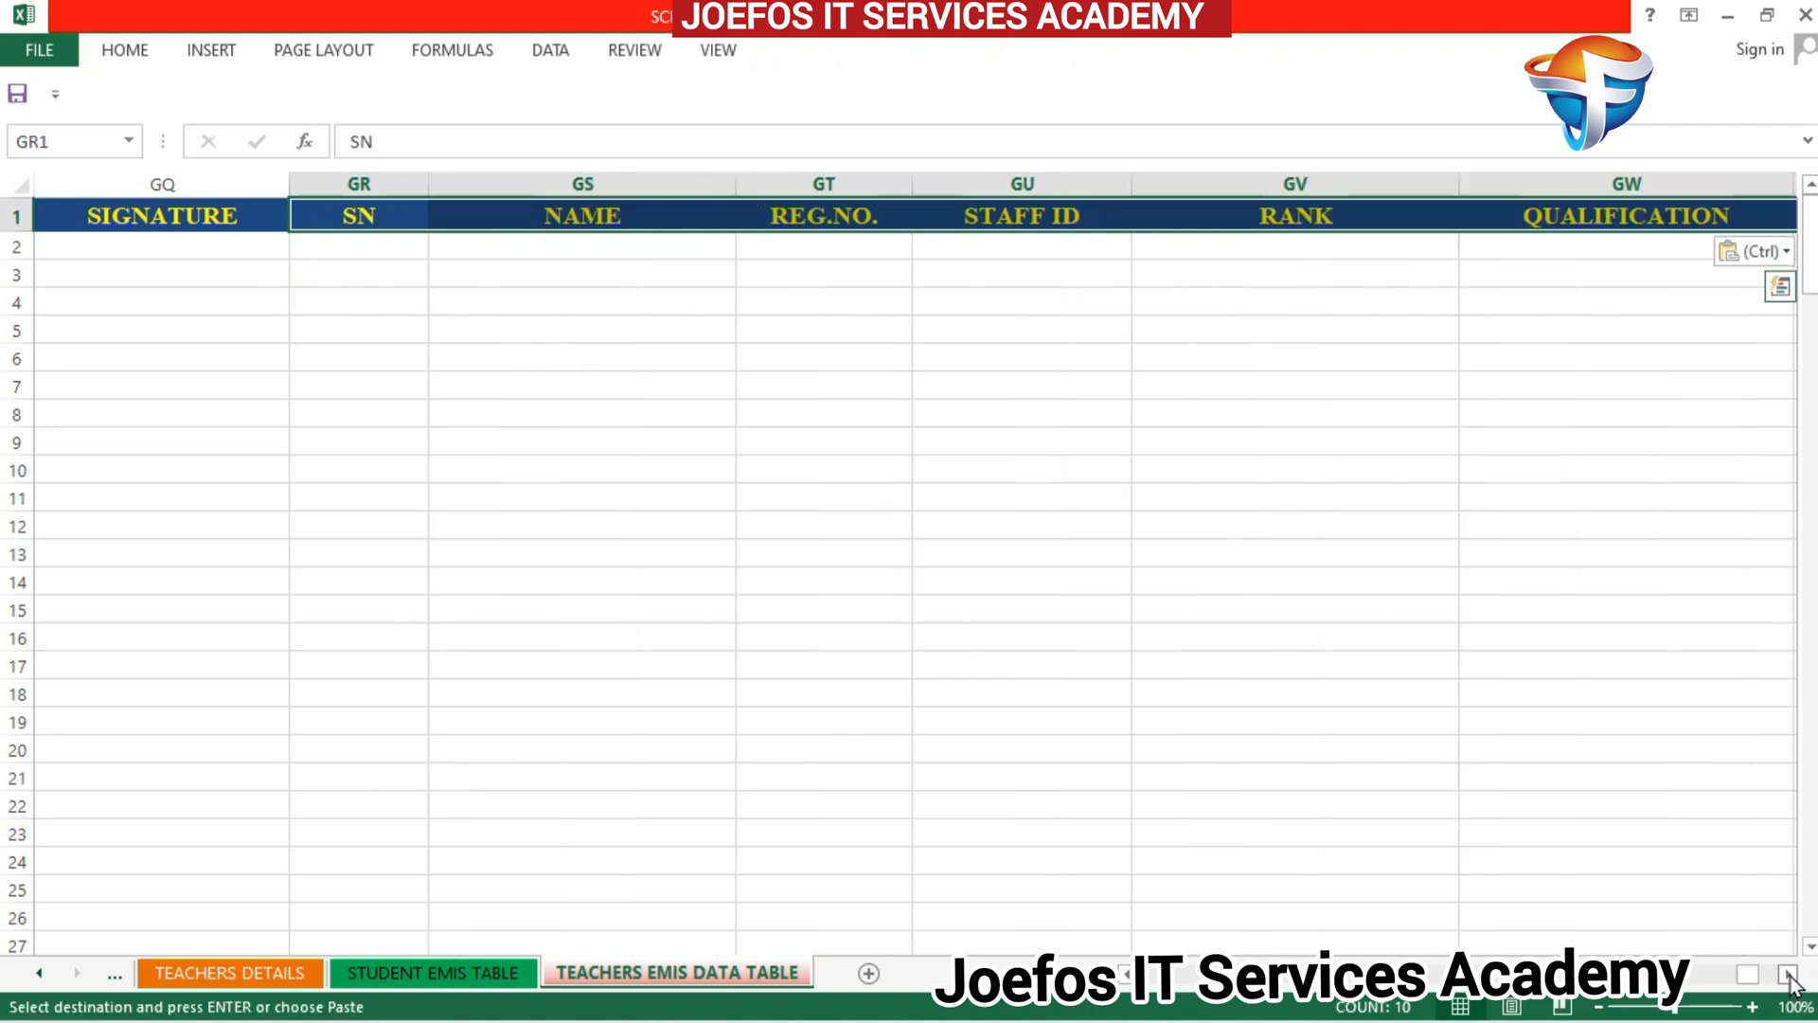
Step: Paste the copied header row starting at cell HB1 and keep the source column widths
scroll(1788, 974, "right", 10)
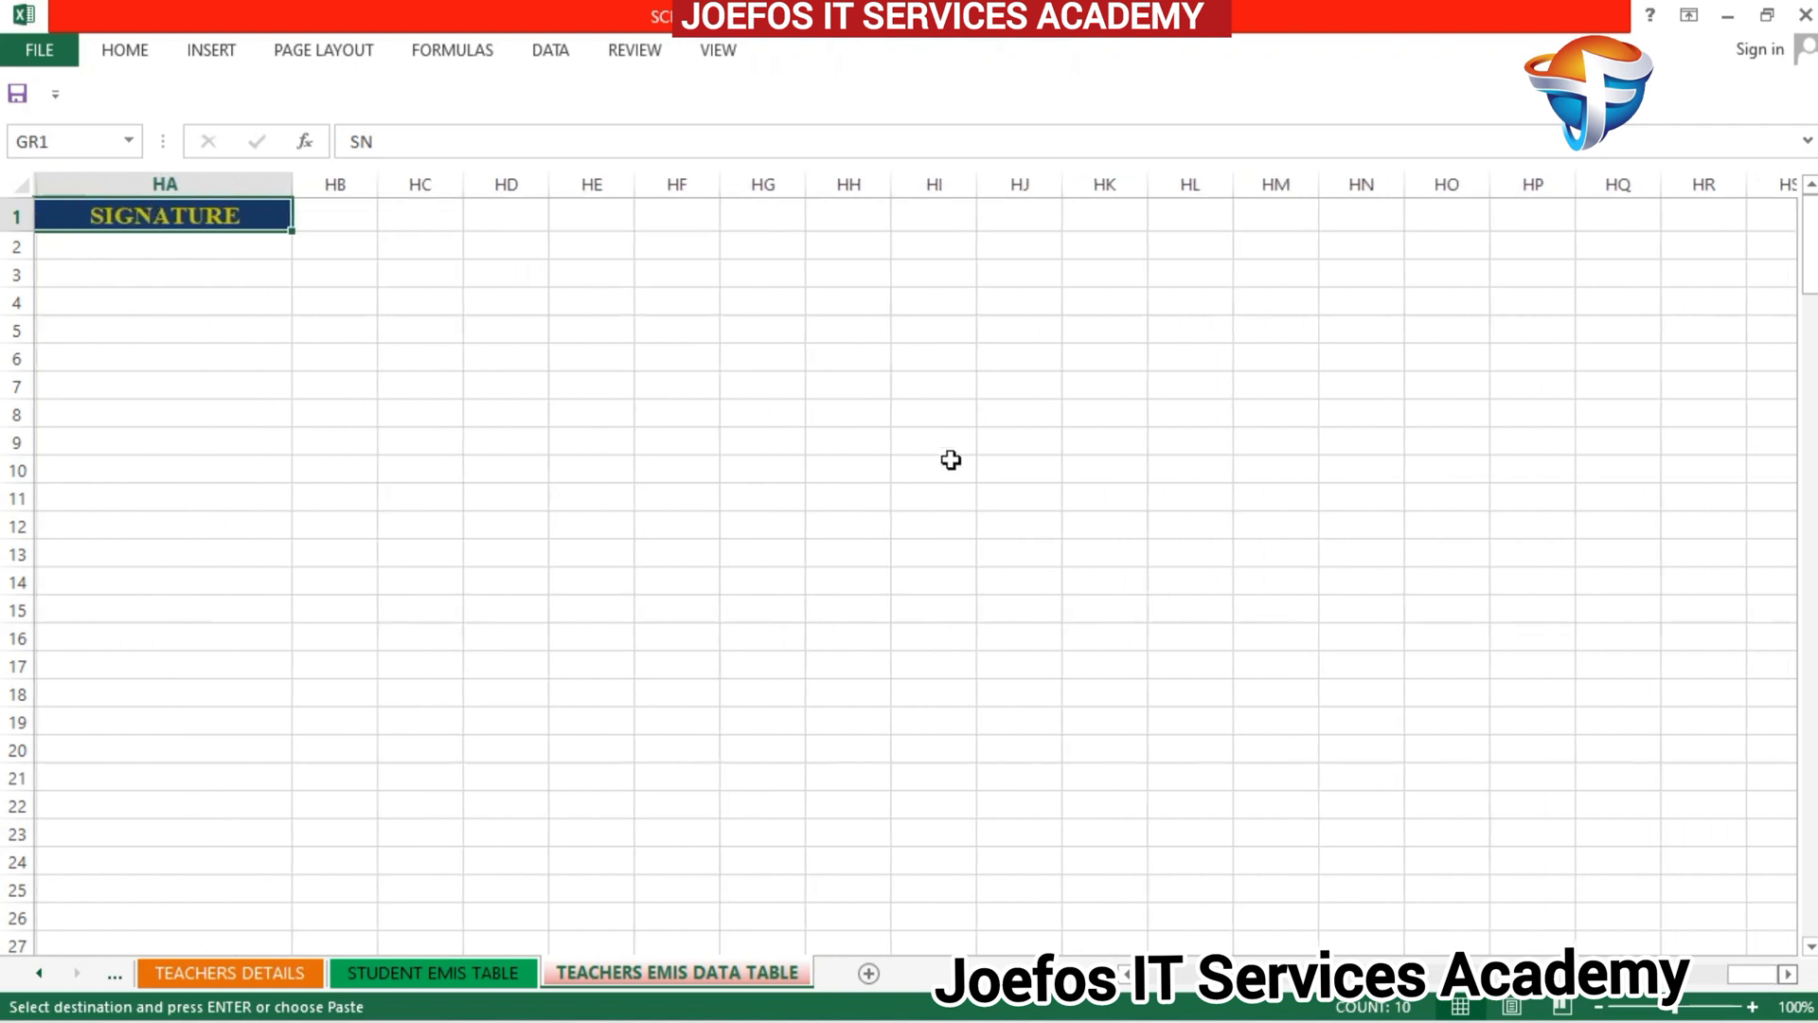
left_click(353, 223)
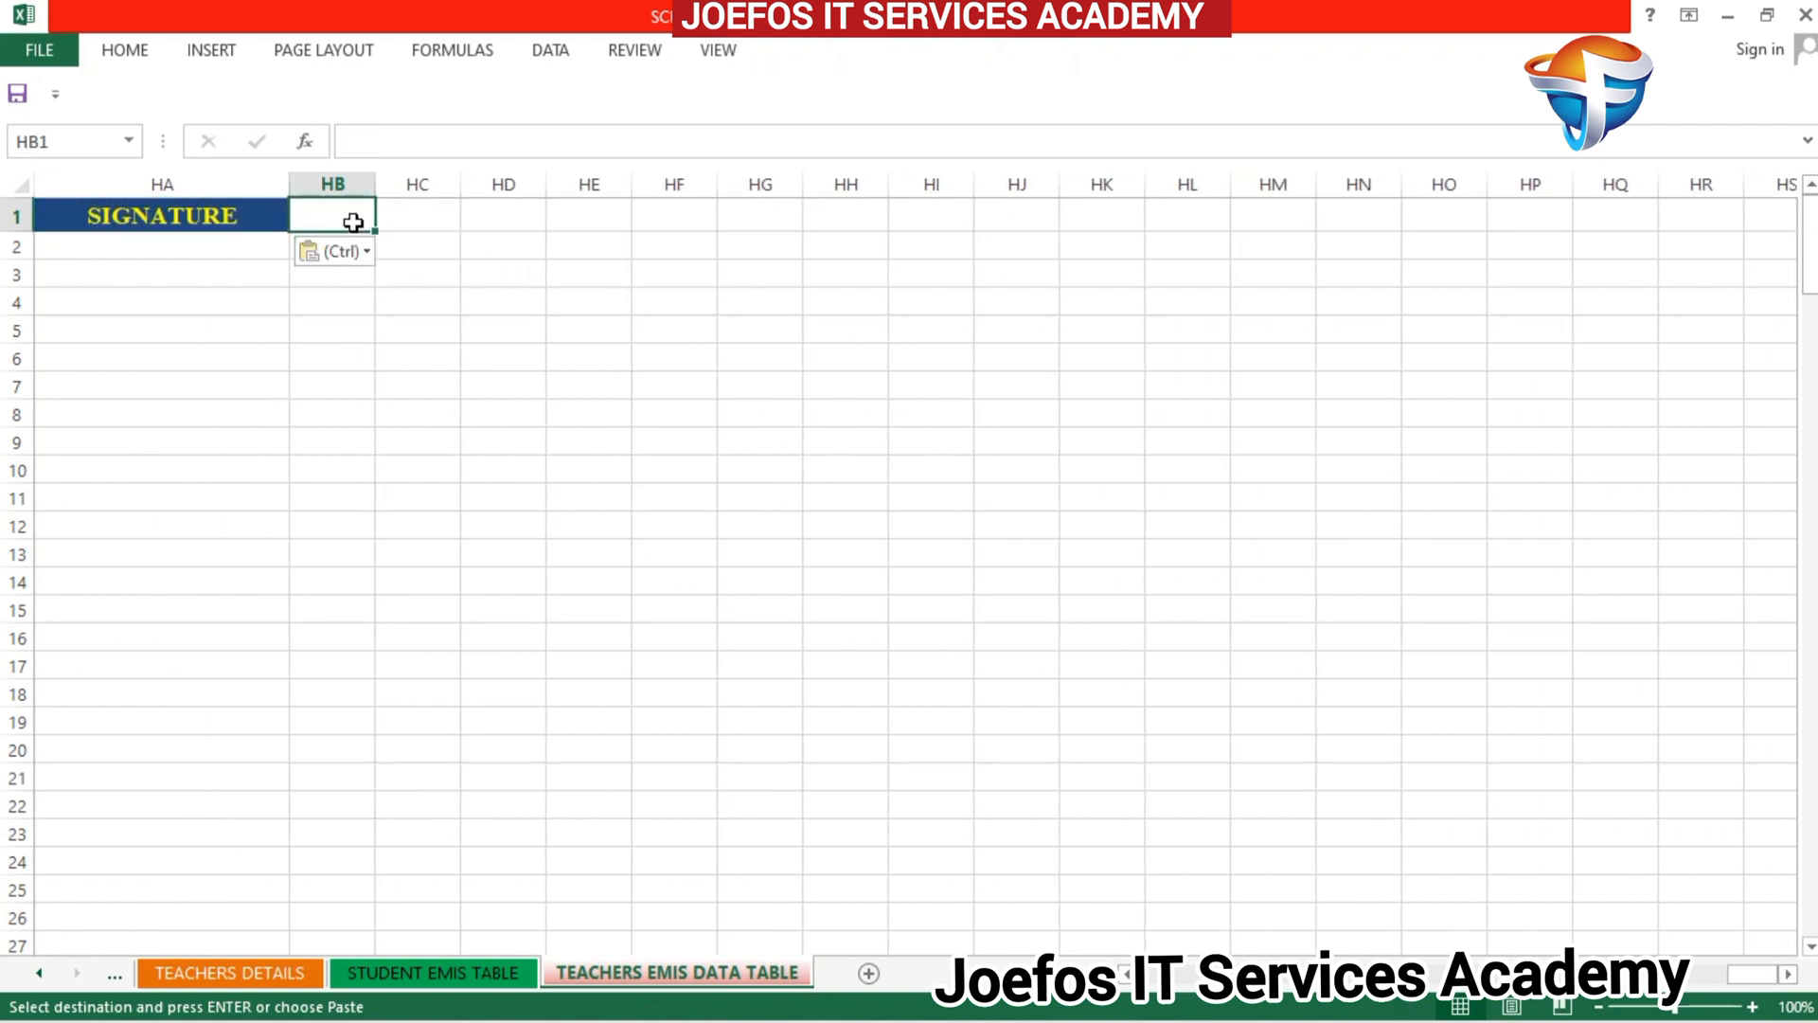
key("ctrl+v")
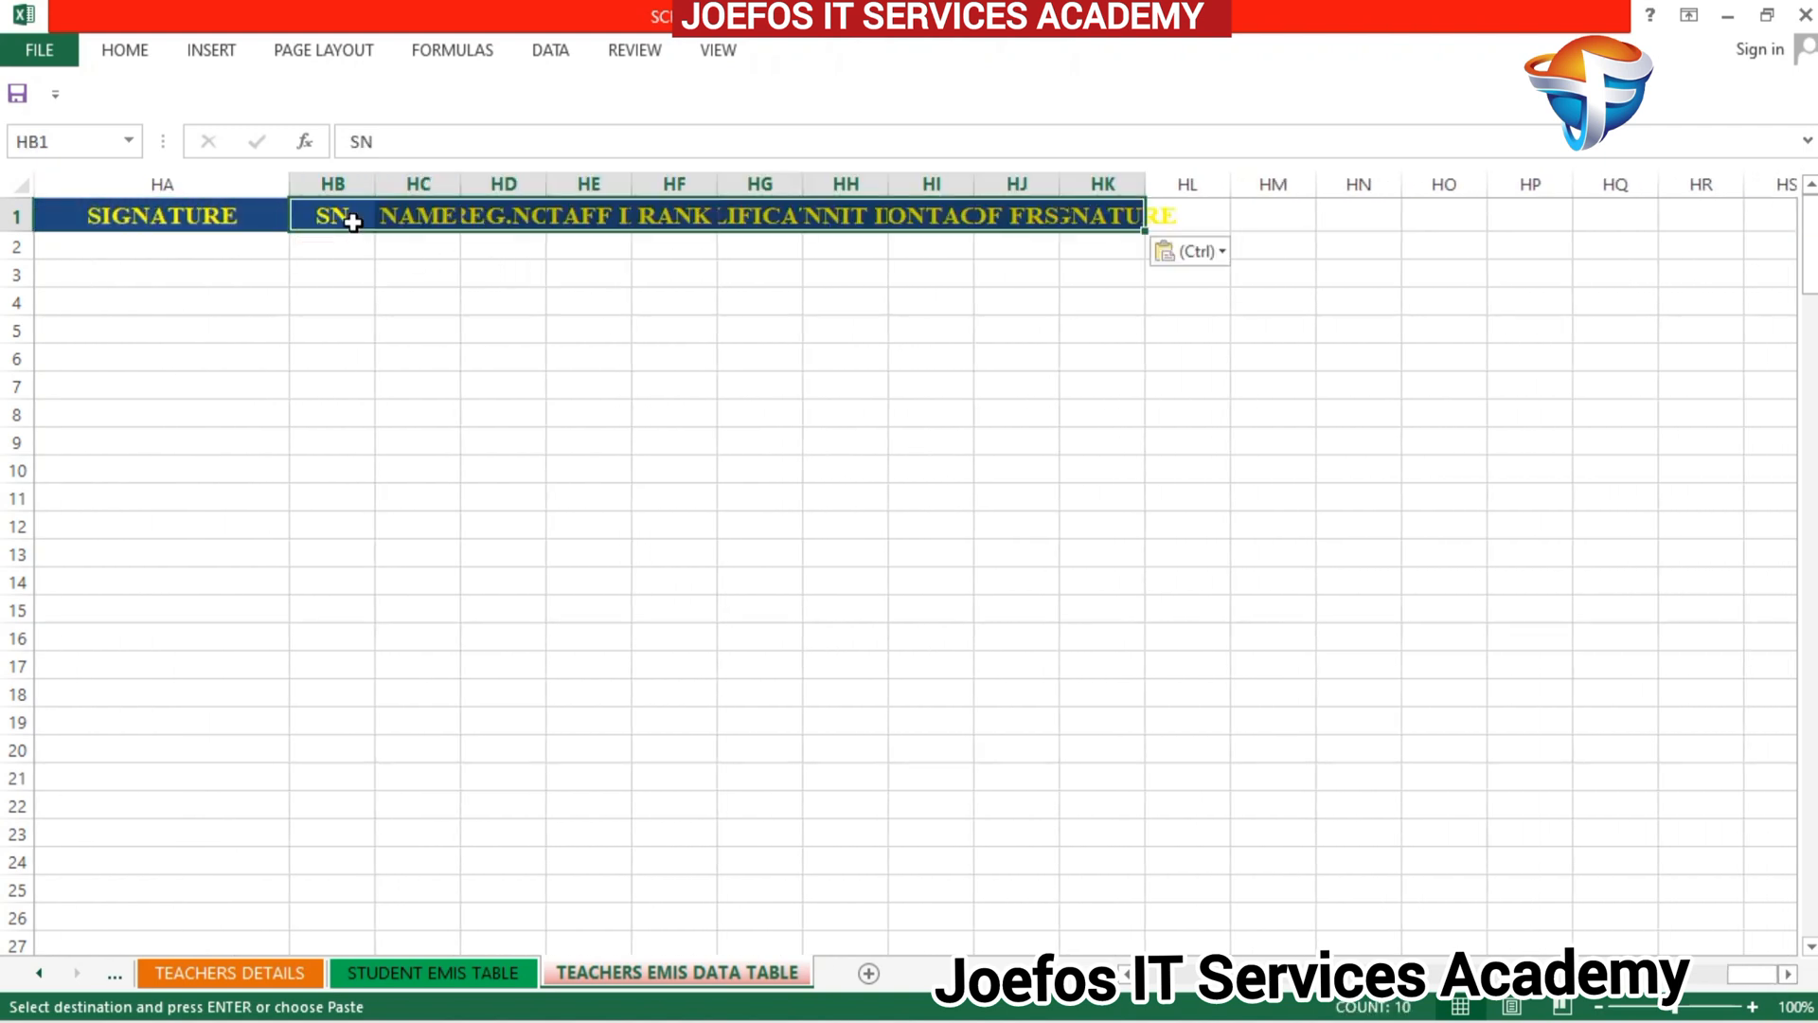
left_click(1222, 262)
left_click(1214, 361)
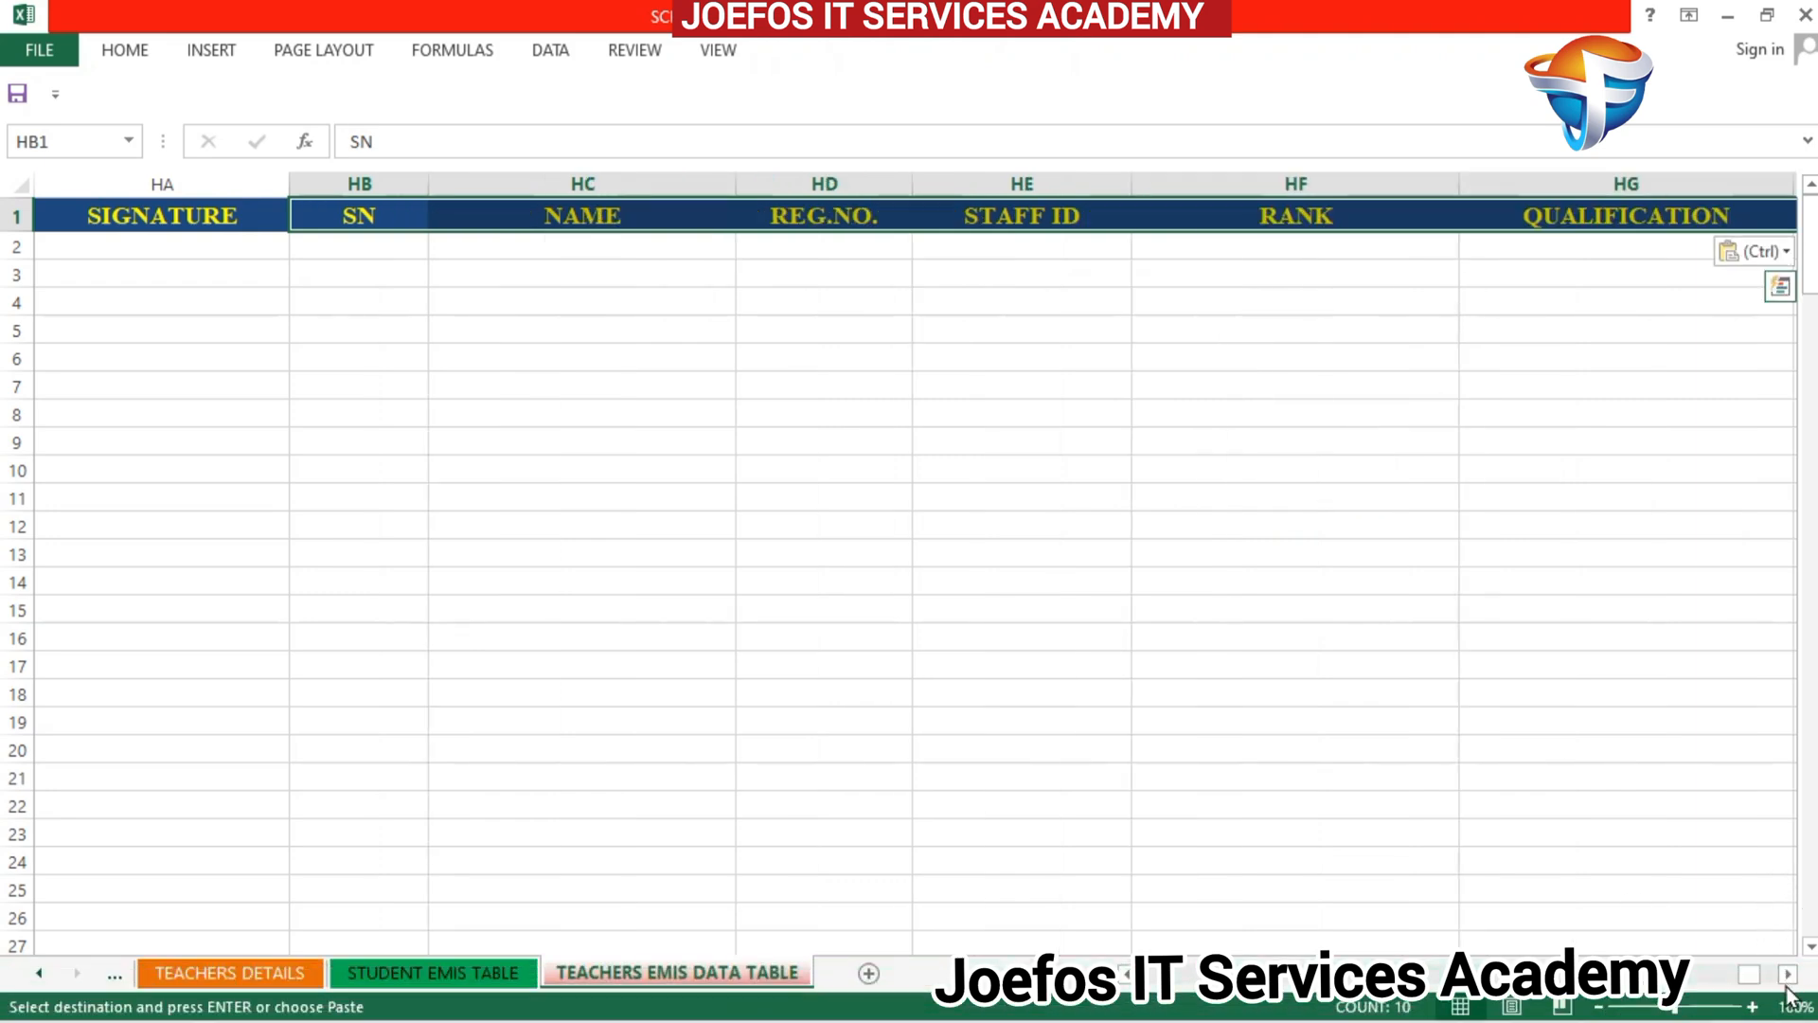
Step: Paste the copied header row starting at cell HL1, directly after column HK, and keep the source column widths
scroll(1788, 974, "right", 8)
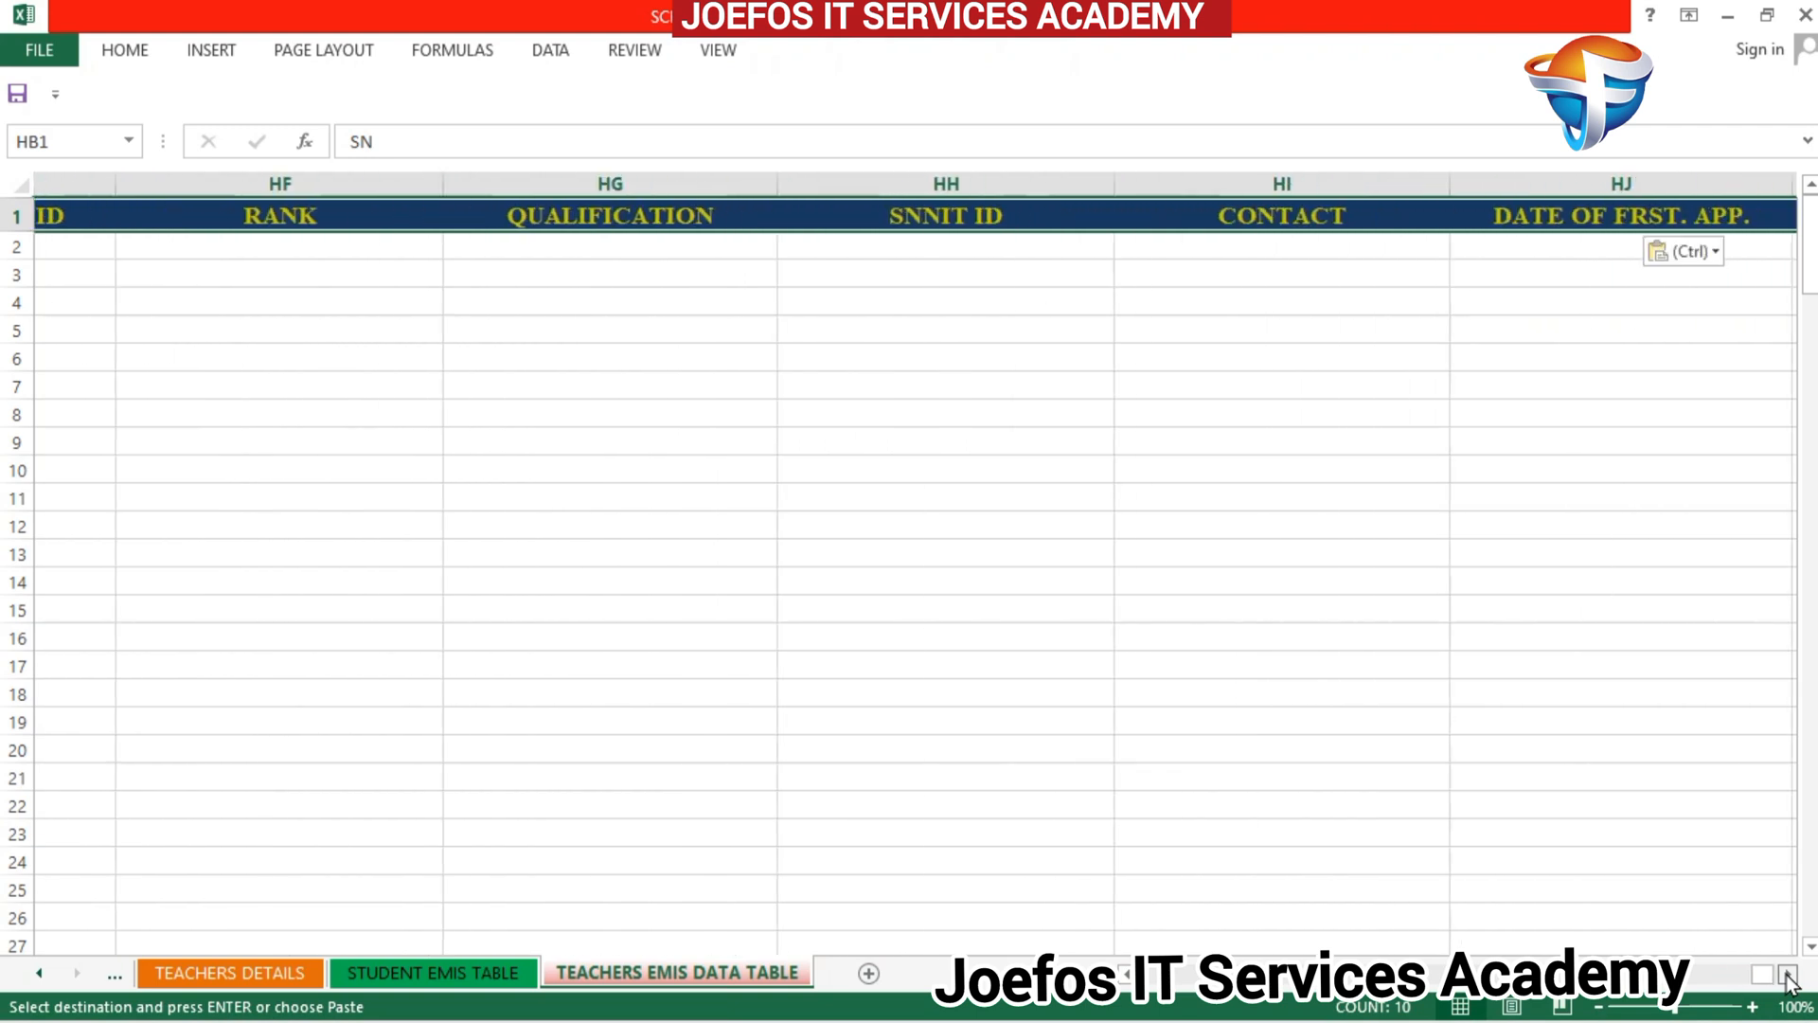
scroll(1788, 973, "right", 2)
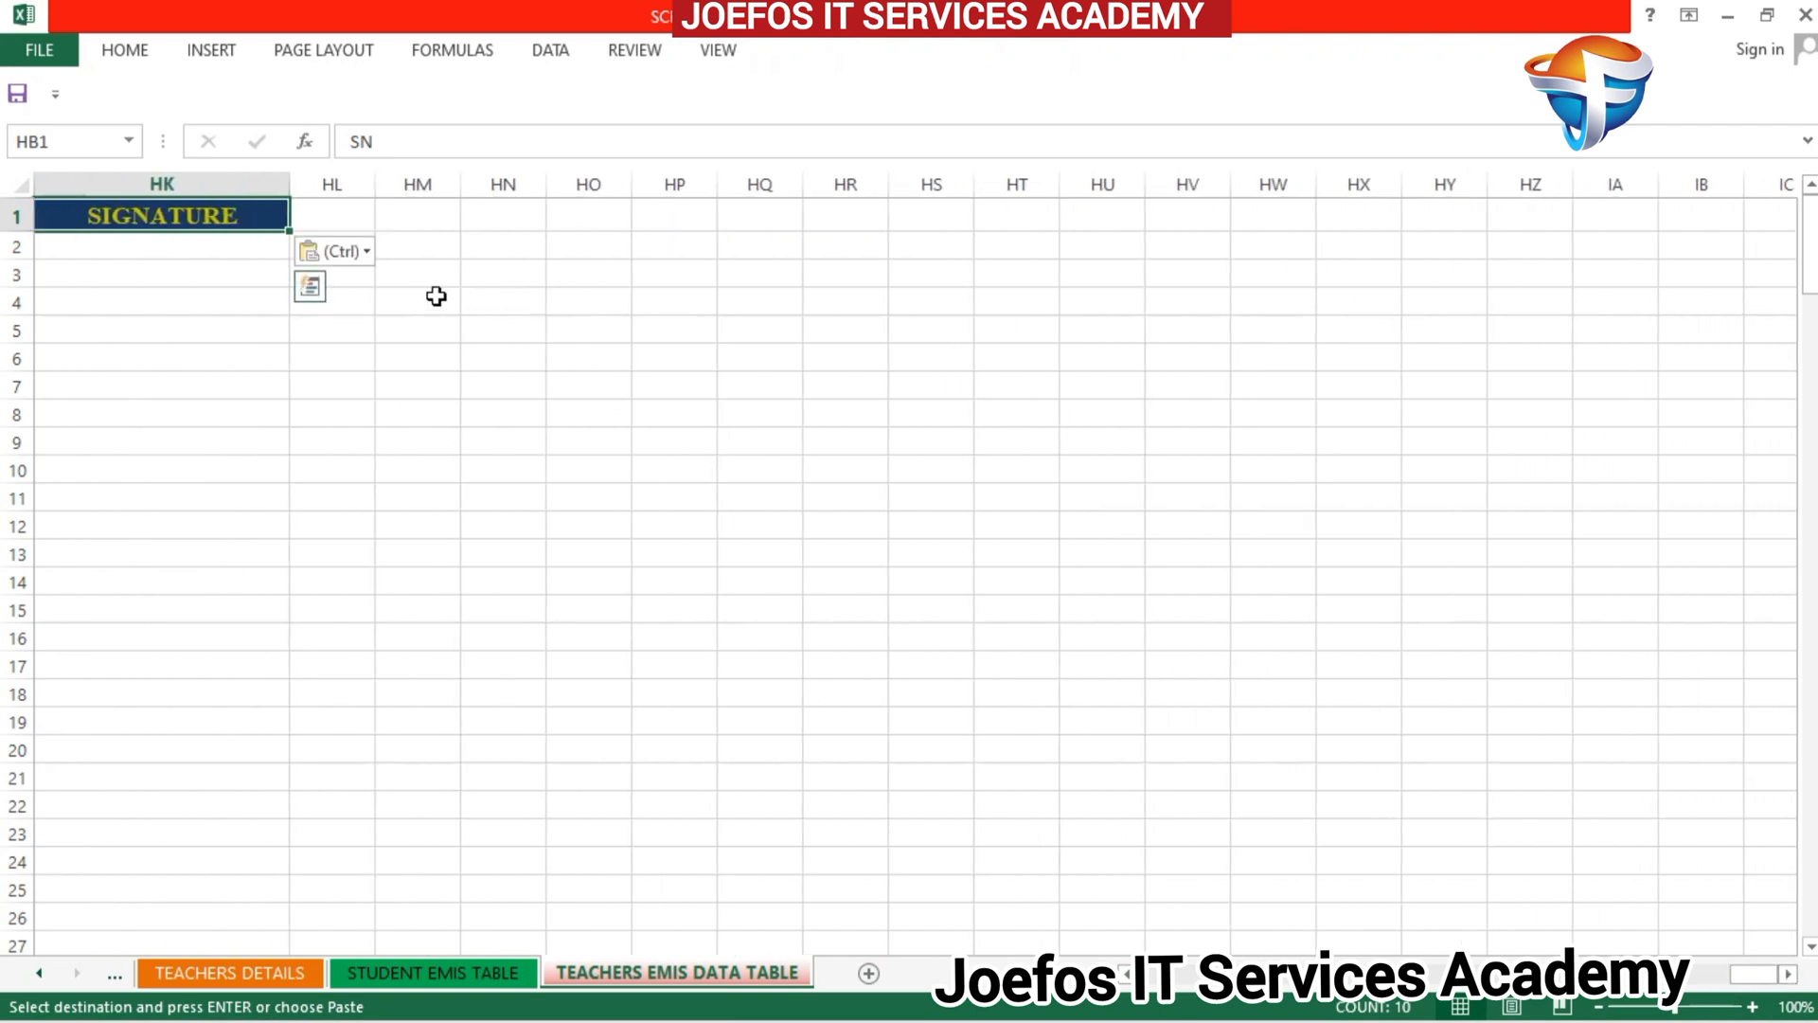
left_click(358, 215)
type("SN\tNAME\tREG.NO\tSTAFF ID\tRANK\tQUALIFICATION\tUNIT\tCONTACT\tDATE OF FIRST APPT\tSIGNATURE")
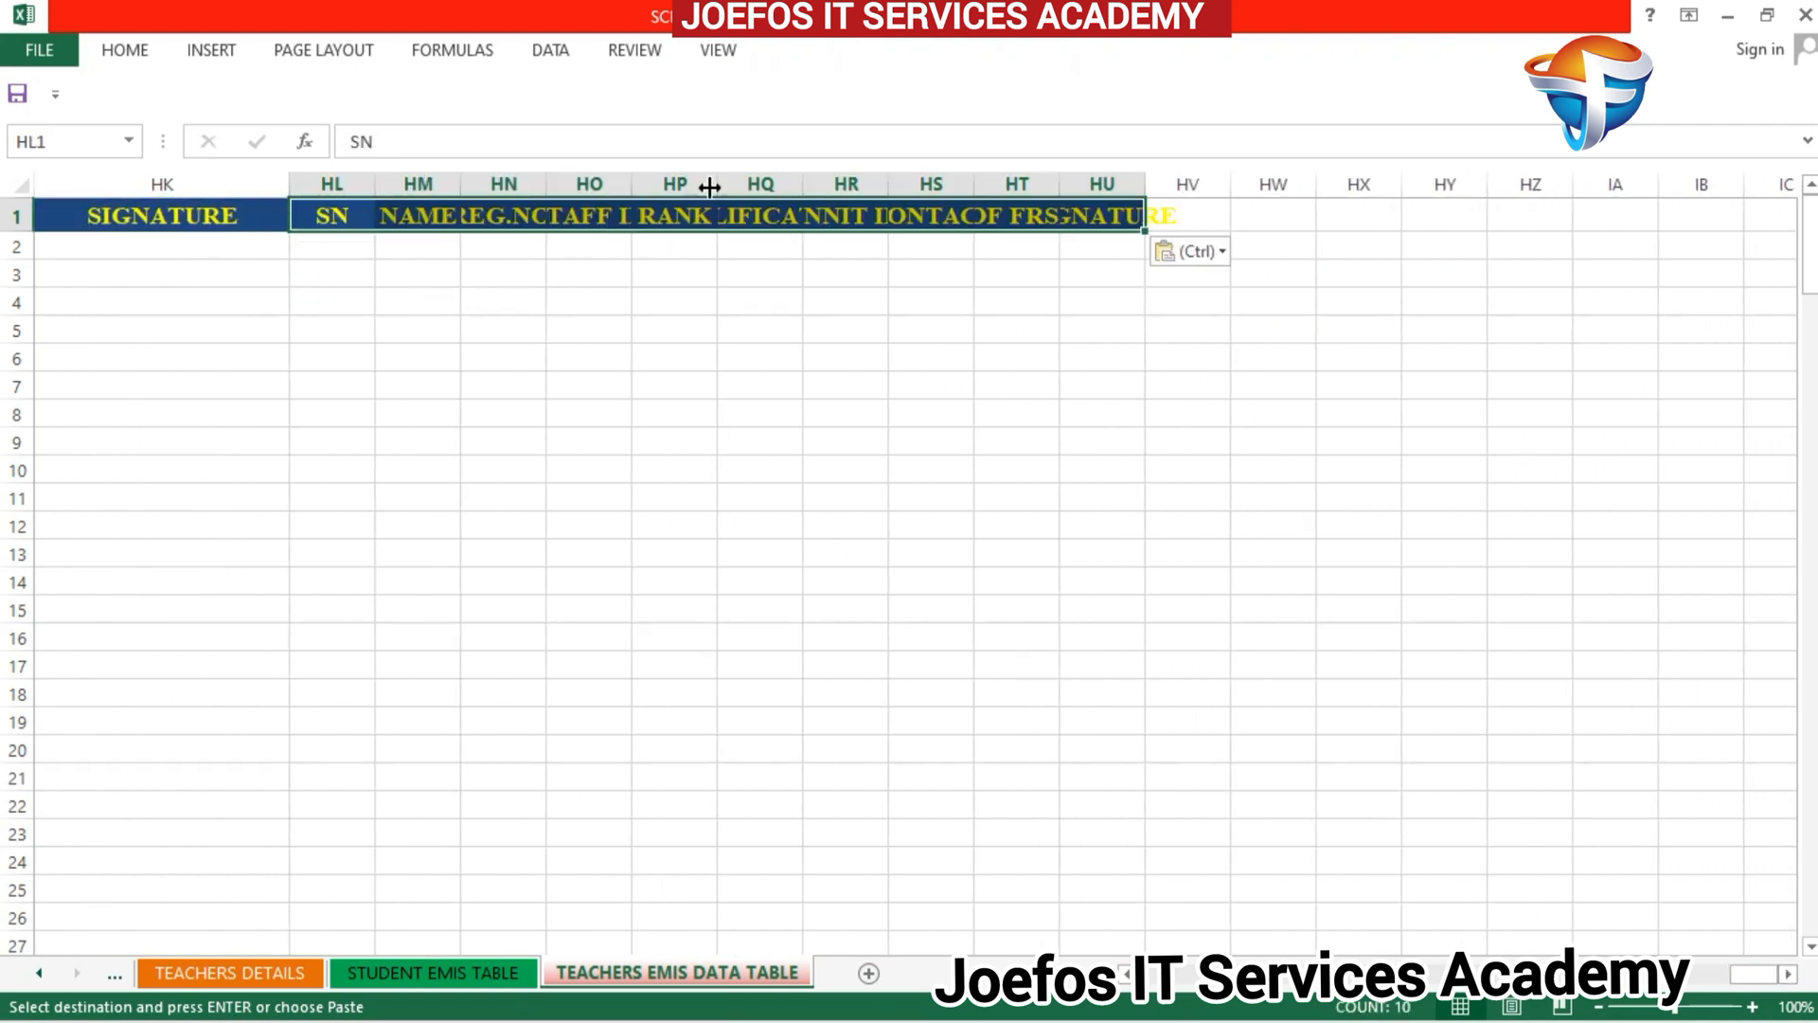
left_click(1214, 258)
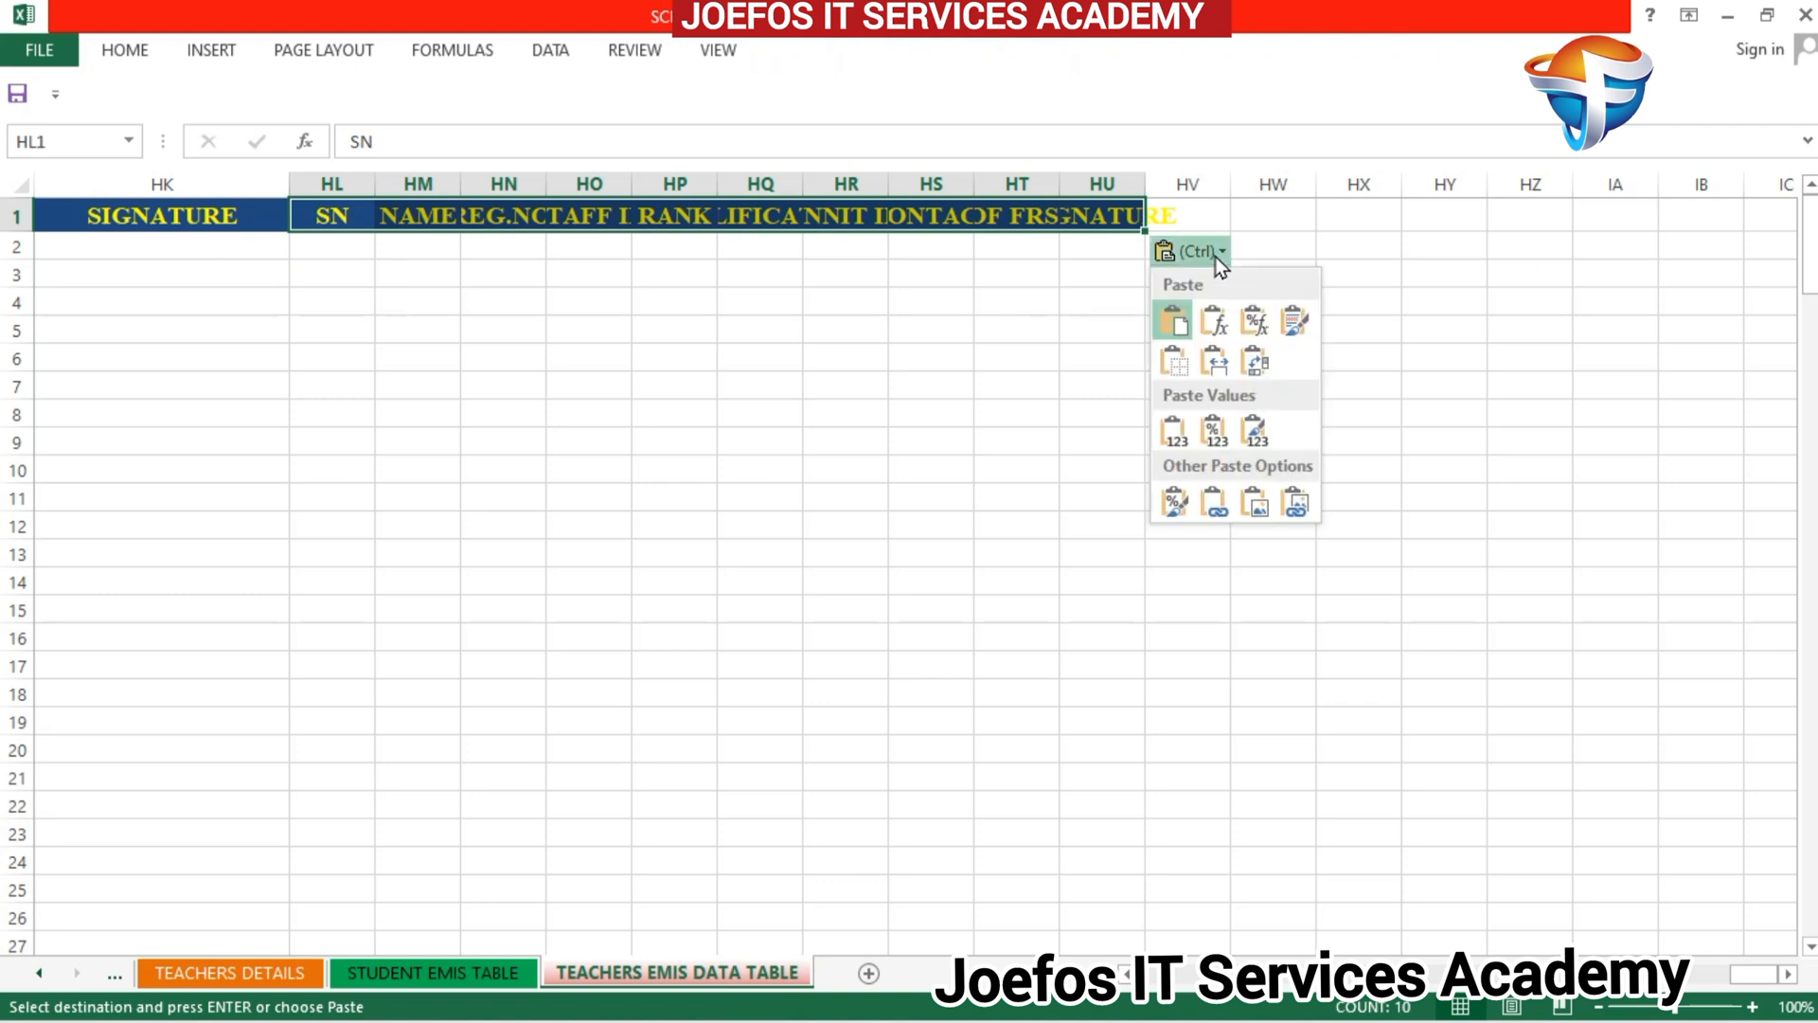
left_click(1334, 439)
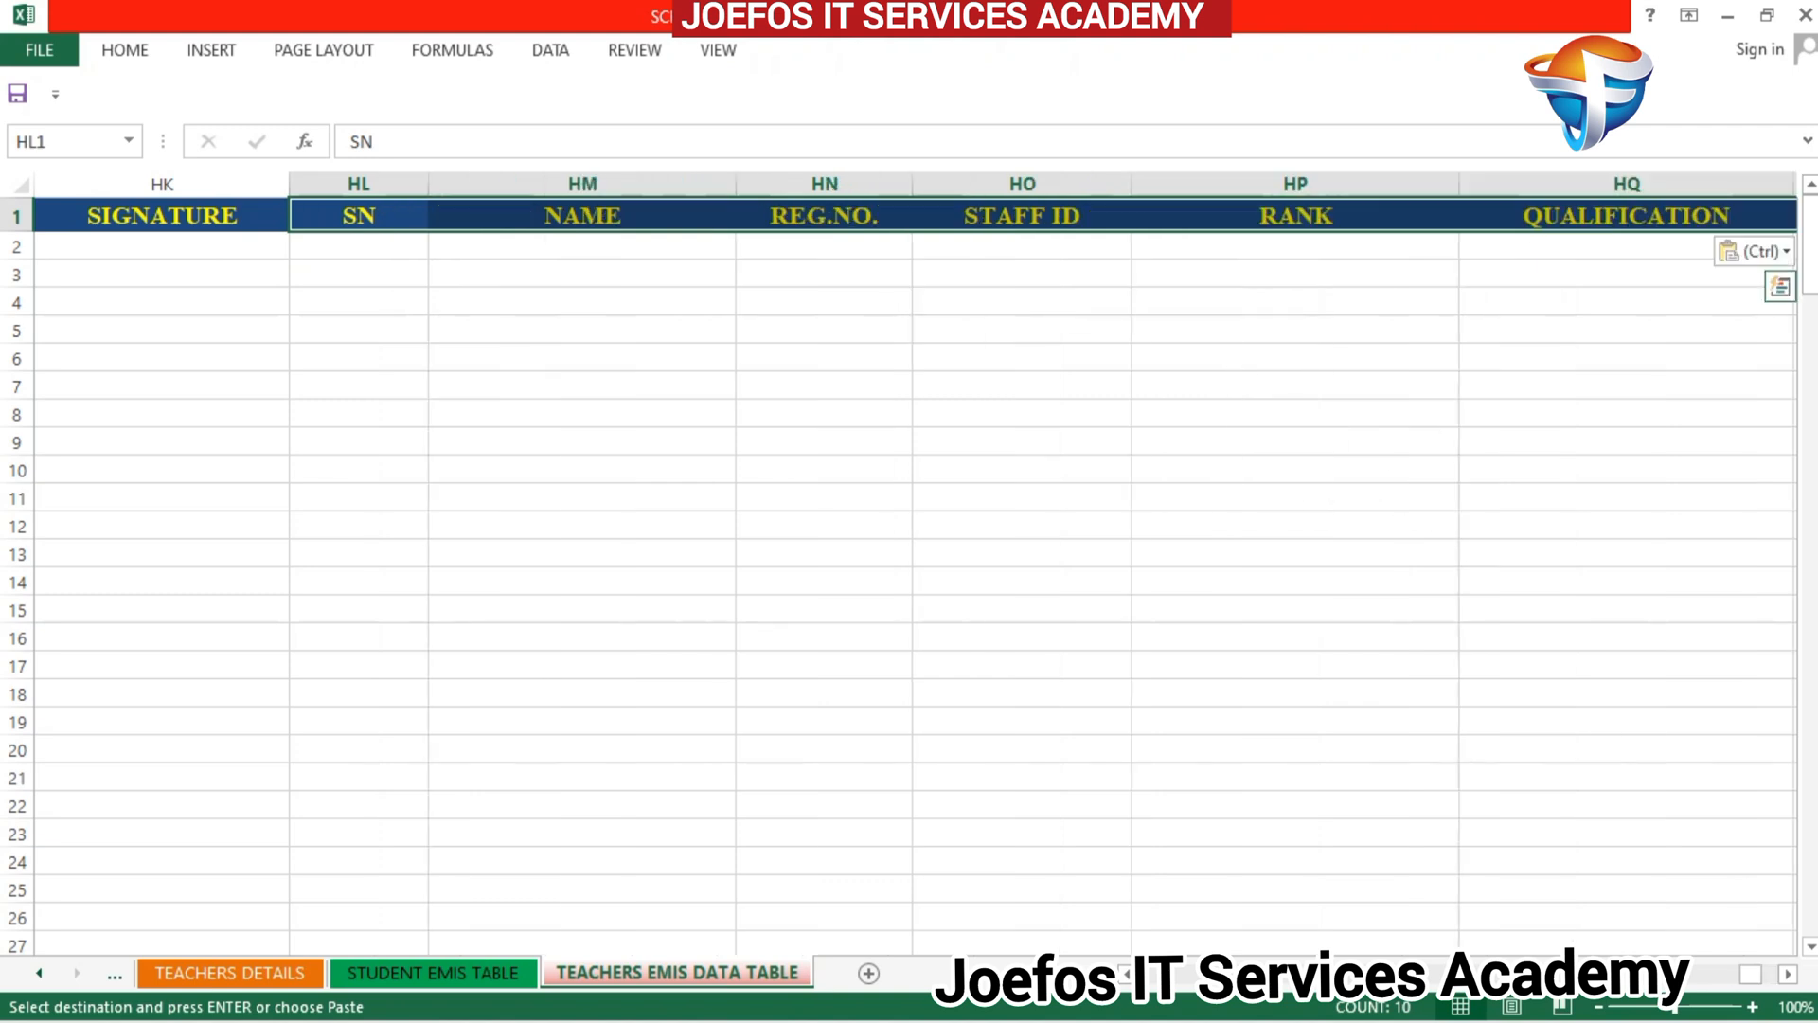
Step: Paste the copied header row starting at cell HV1 and keep the source column widths
left_click(1787, 975)
left_click(1787, 977)
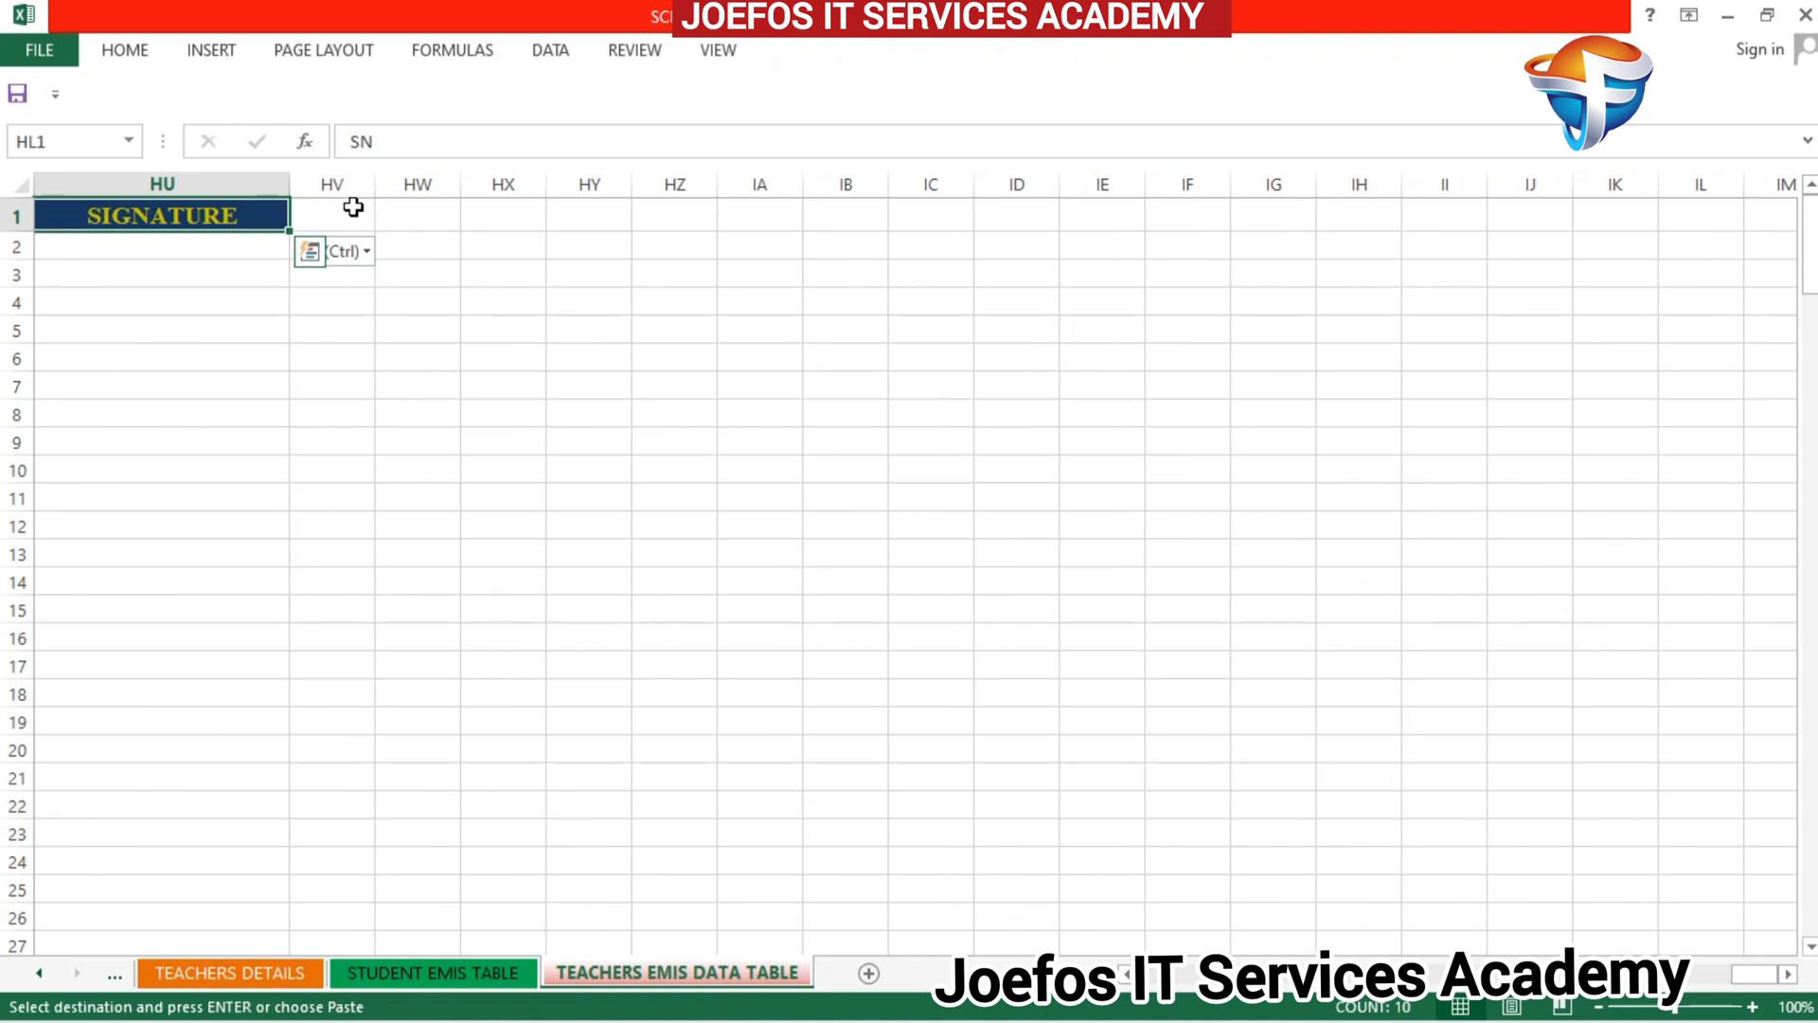
left_click(353, 206)
key("ctrl+v")
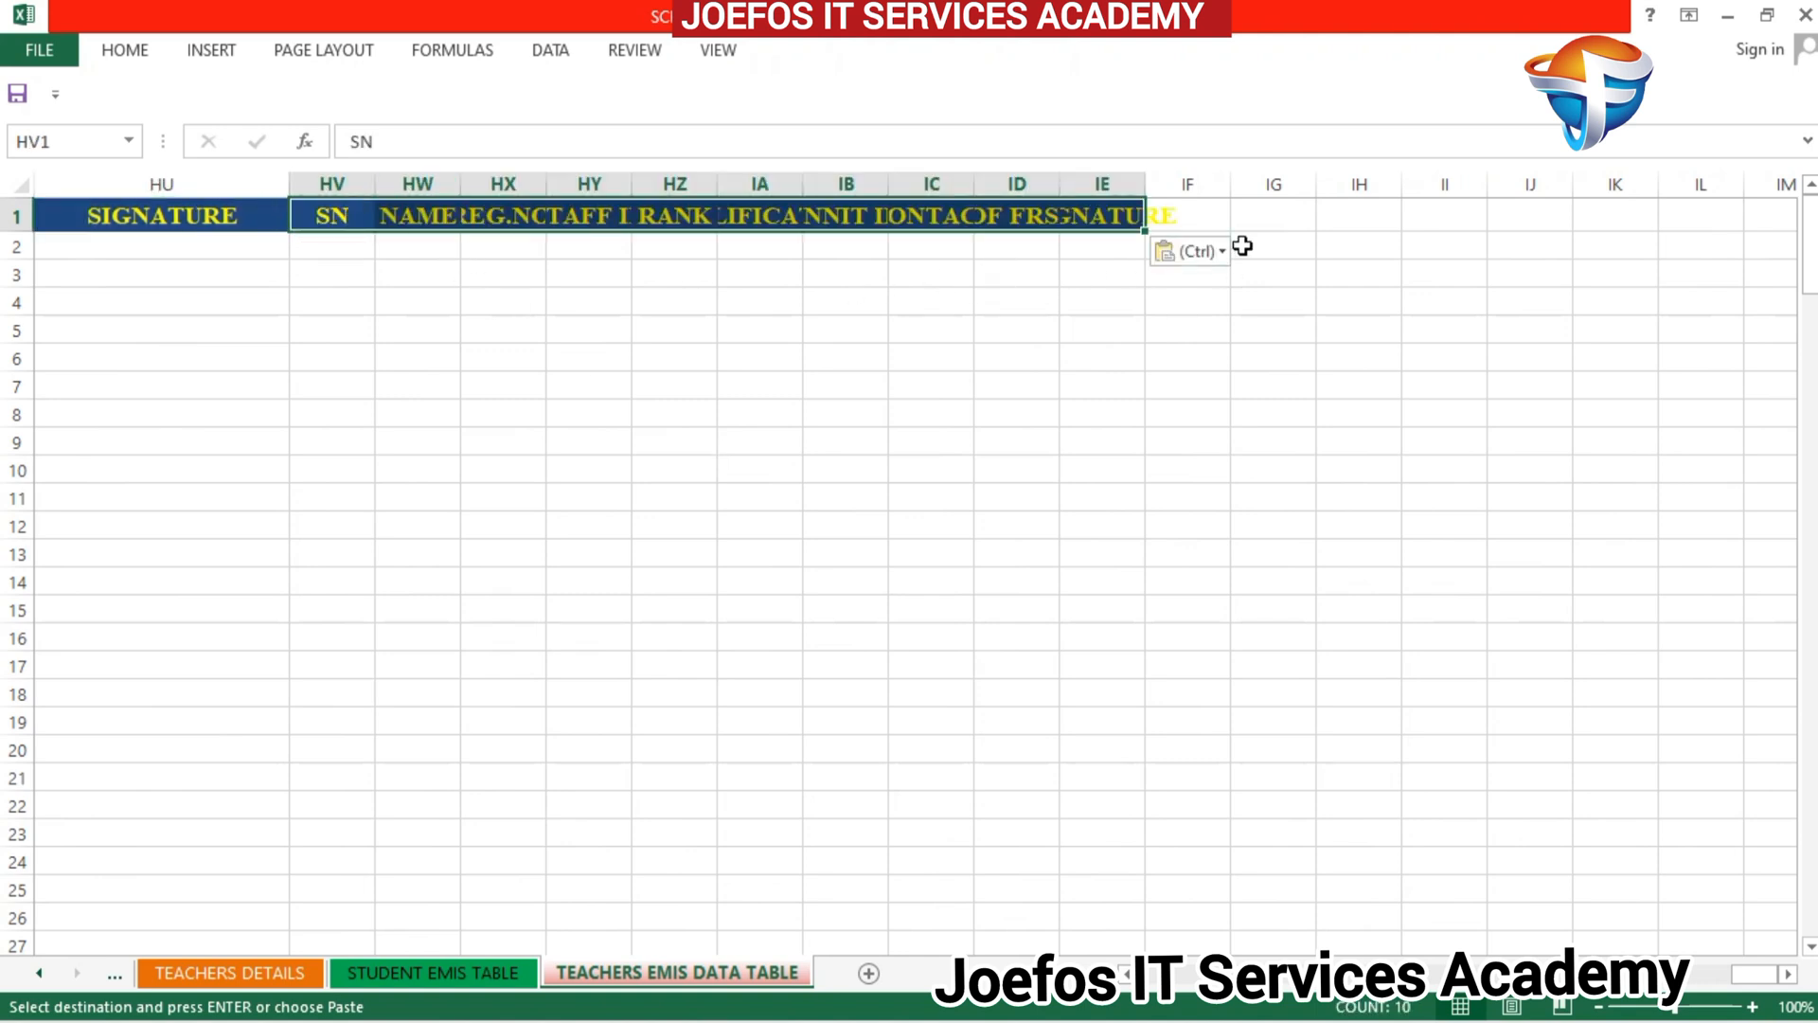
left_click(1222, 252)
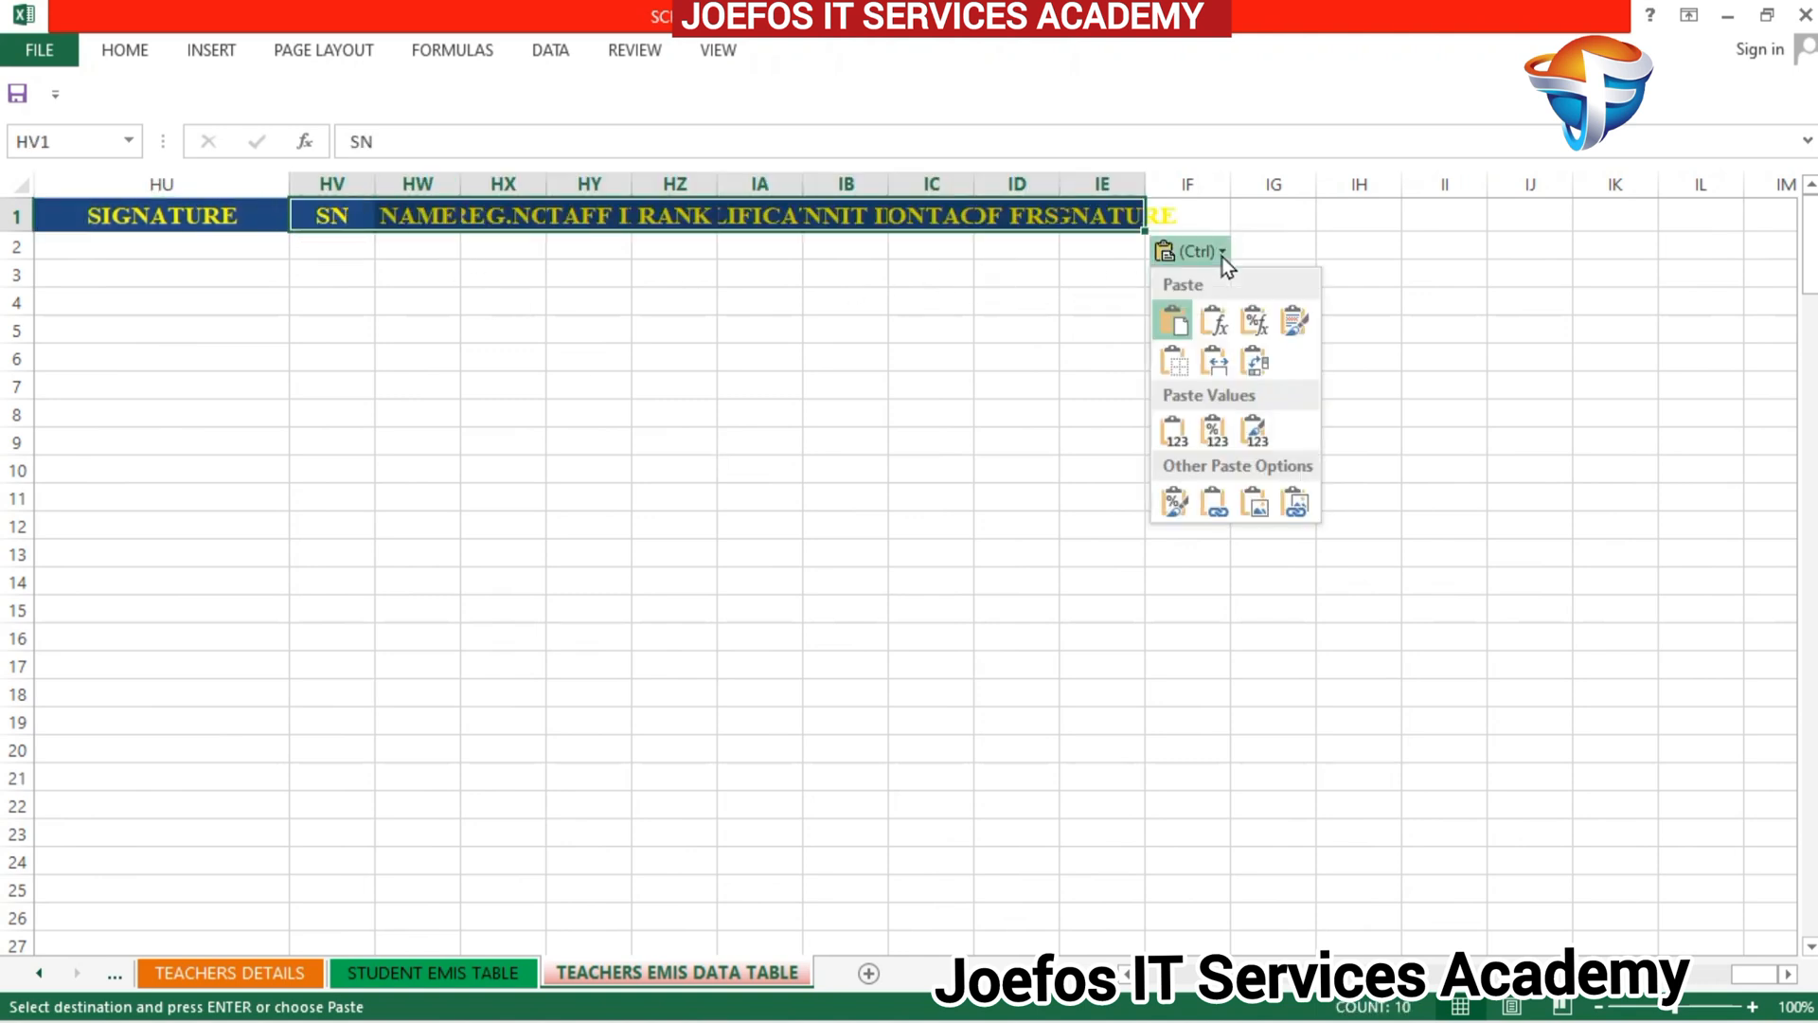
left_click(1224, 361)
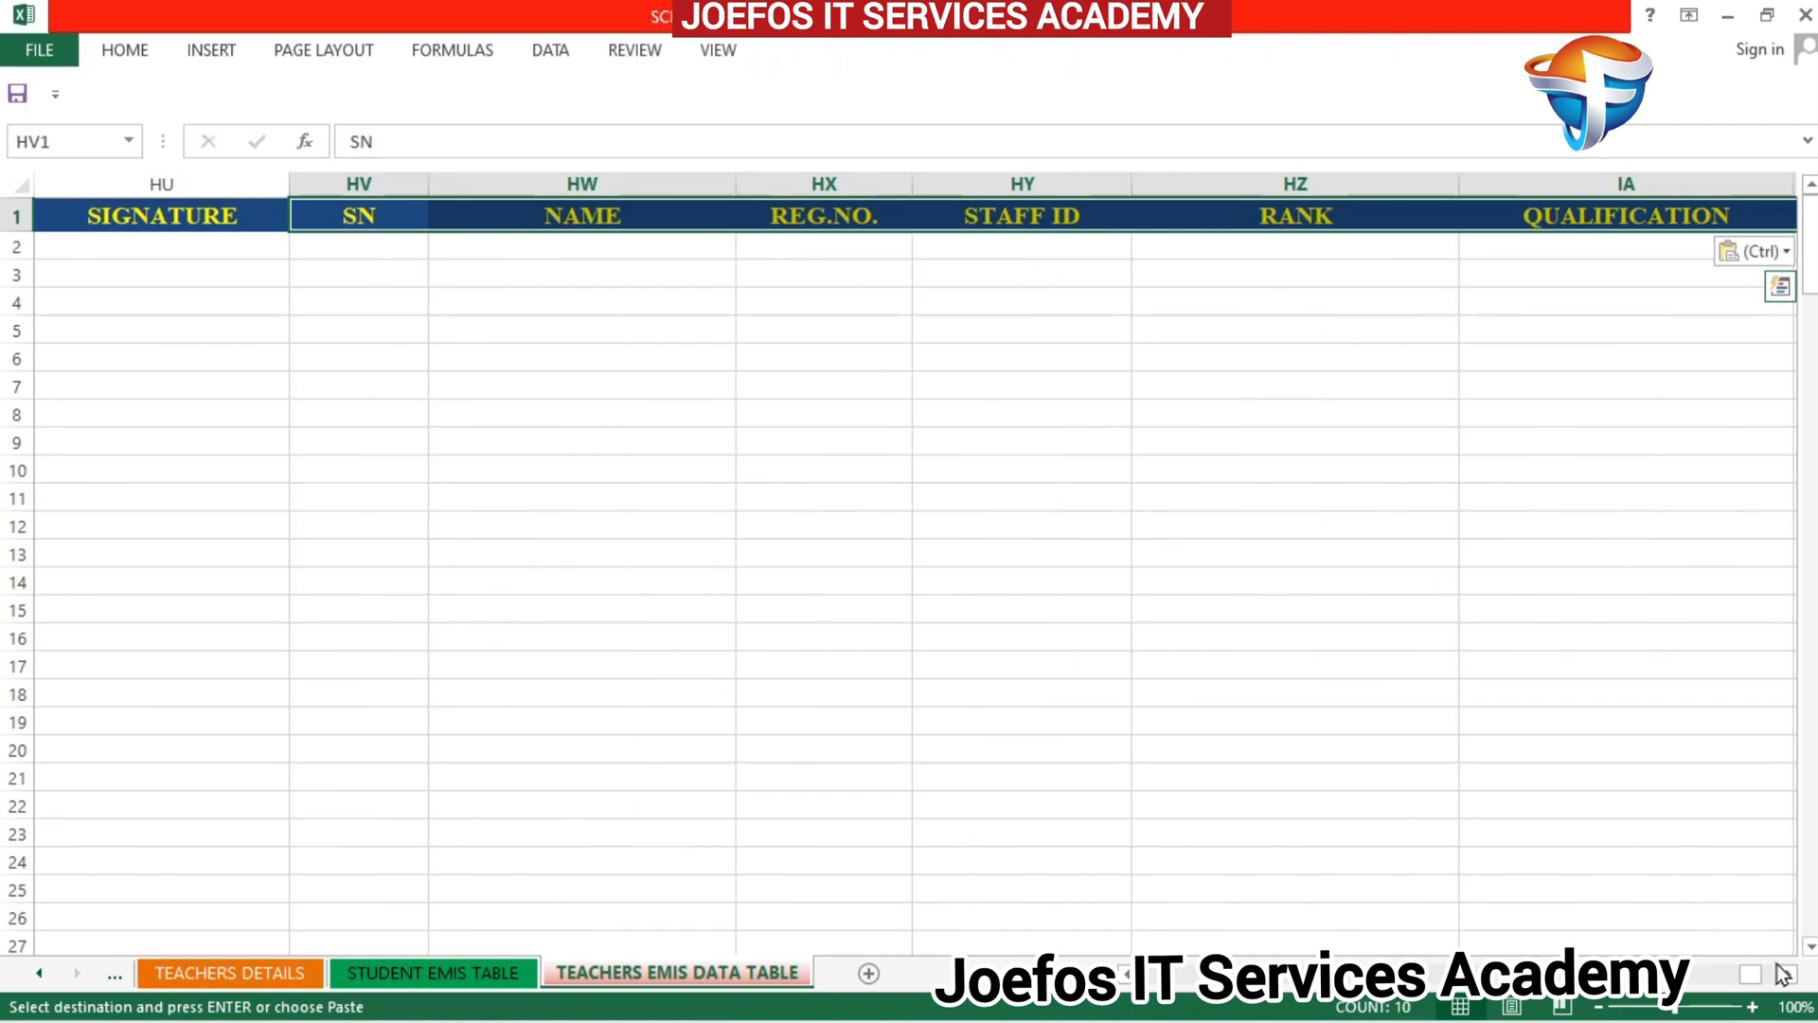
Step: Paste the copied header row starting at cell IF1, directly after column IE, and keep the source column widths
scroll(1786, 975, "right", 9)
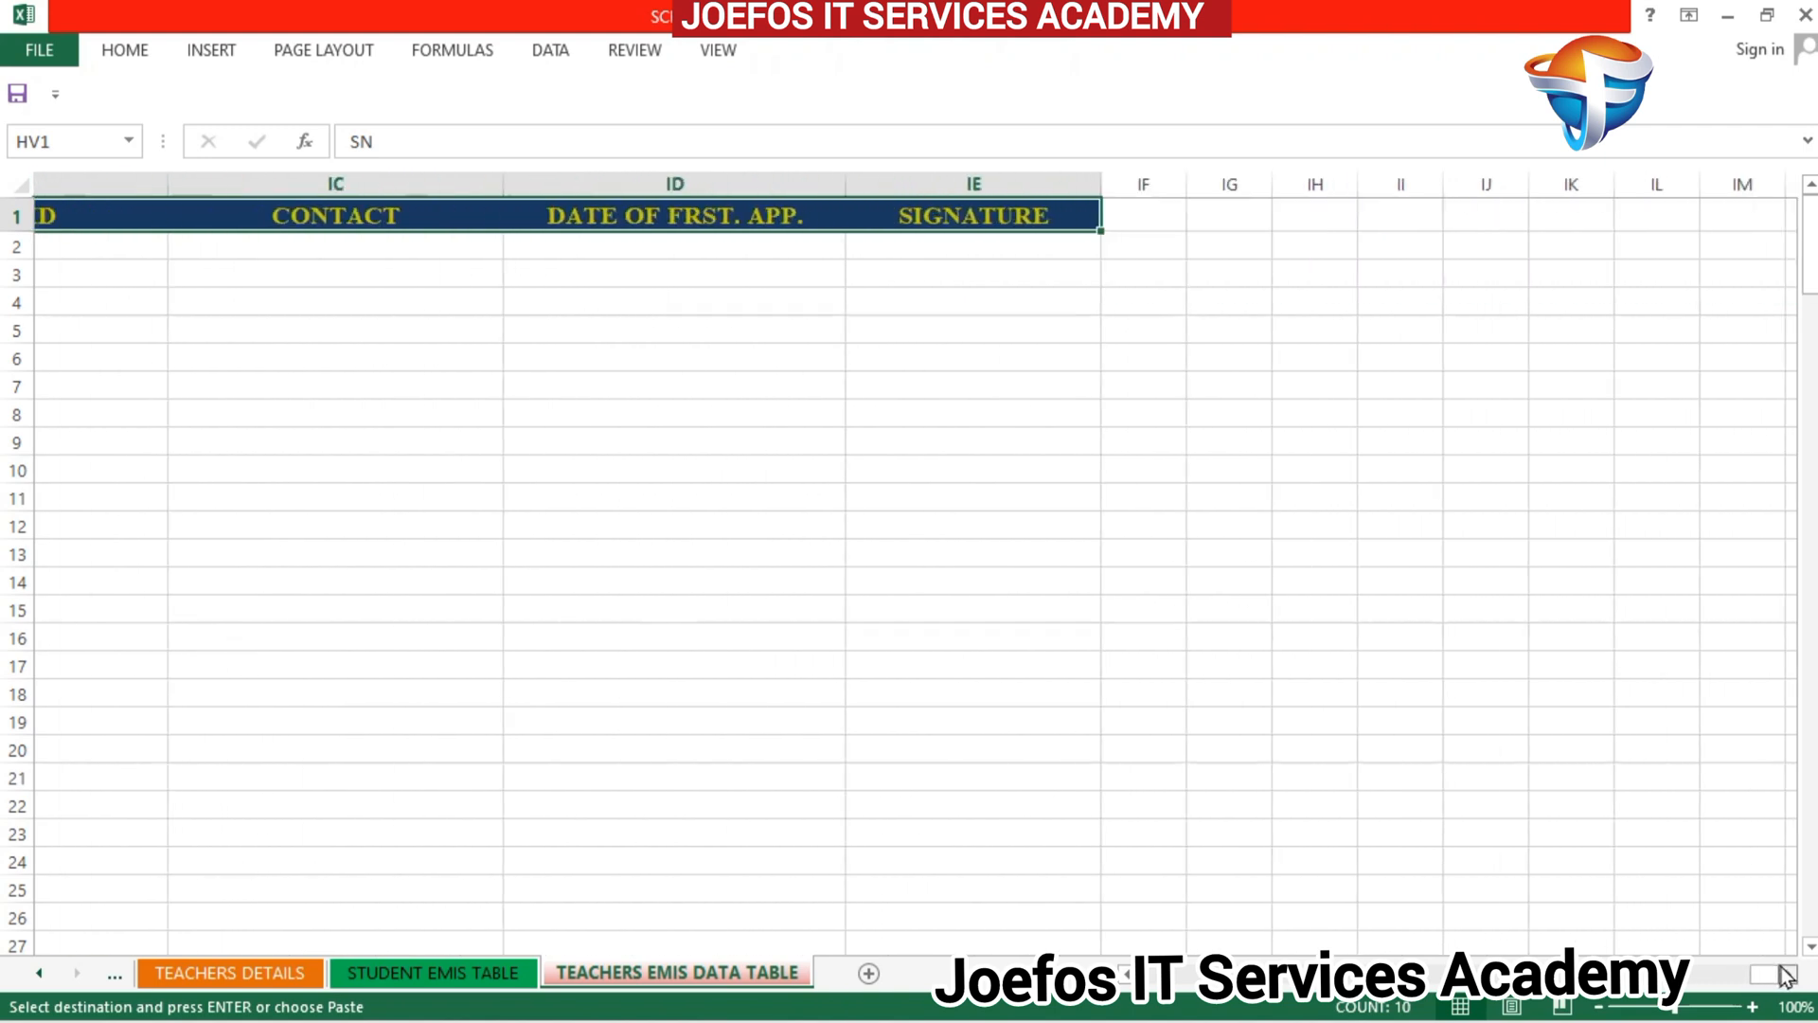
left_click(682, 214)
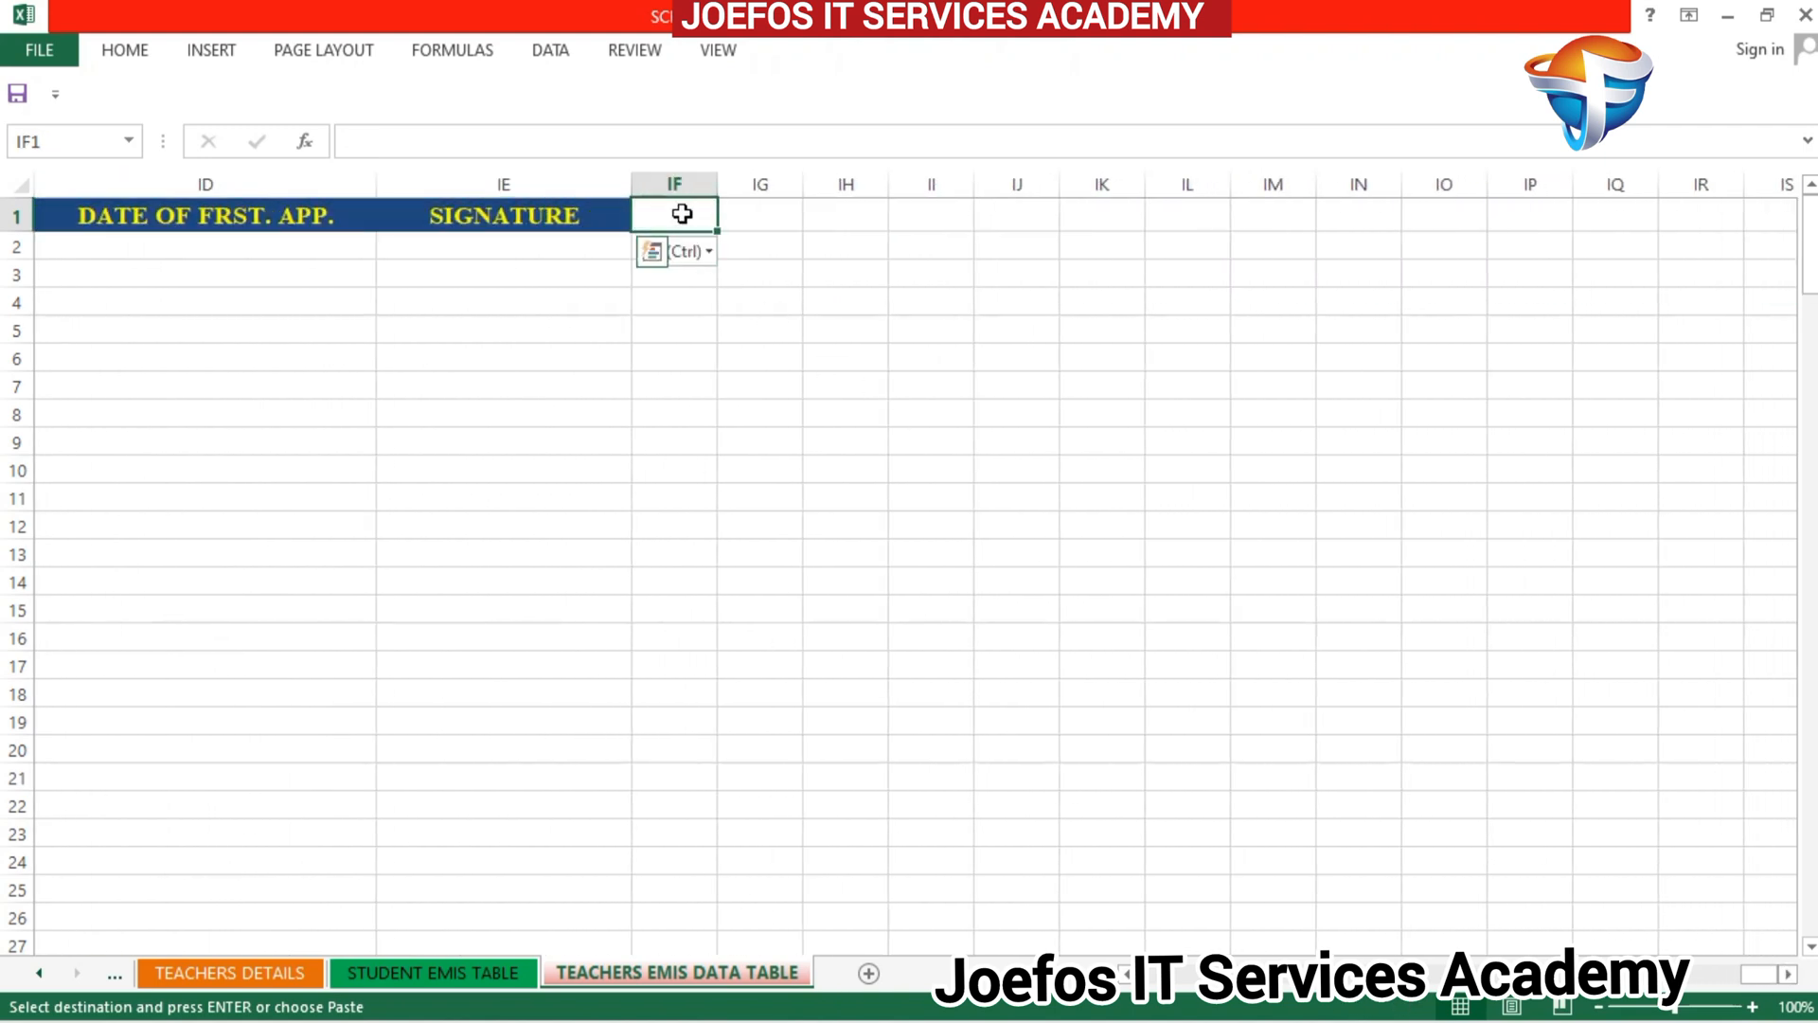
key("ctrl+v")
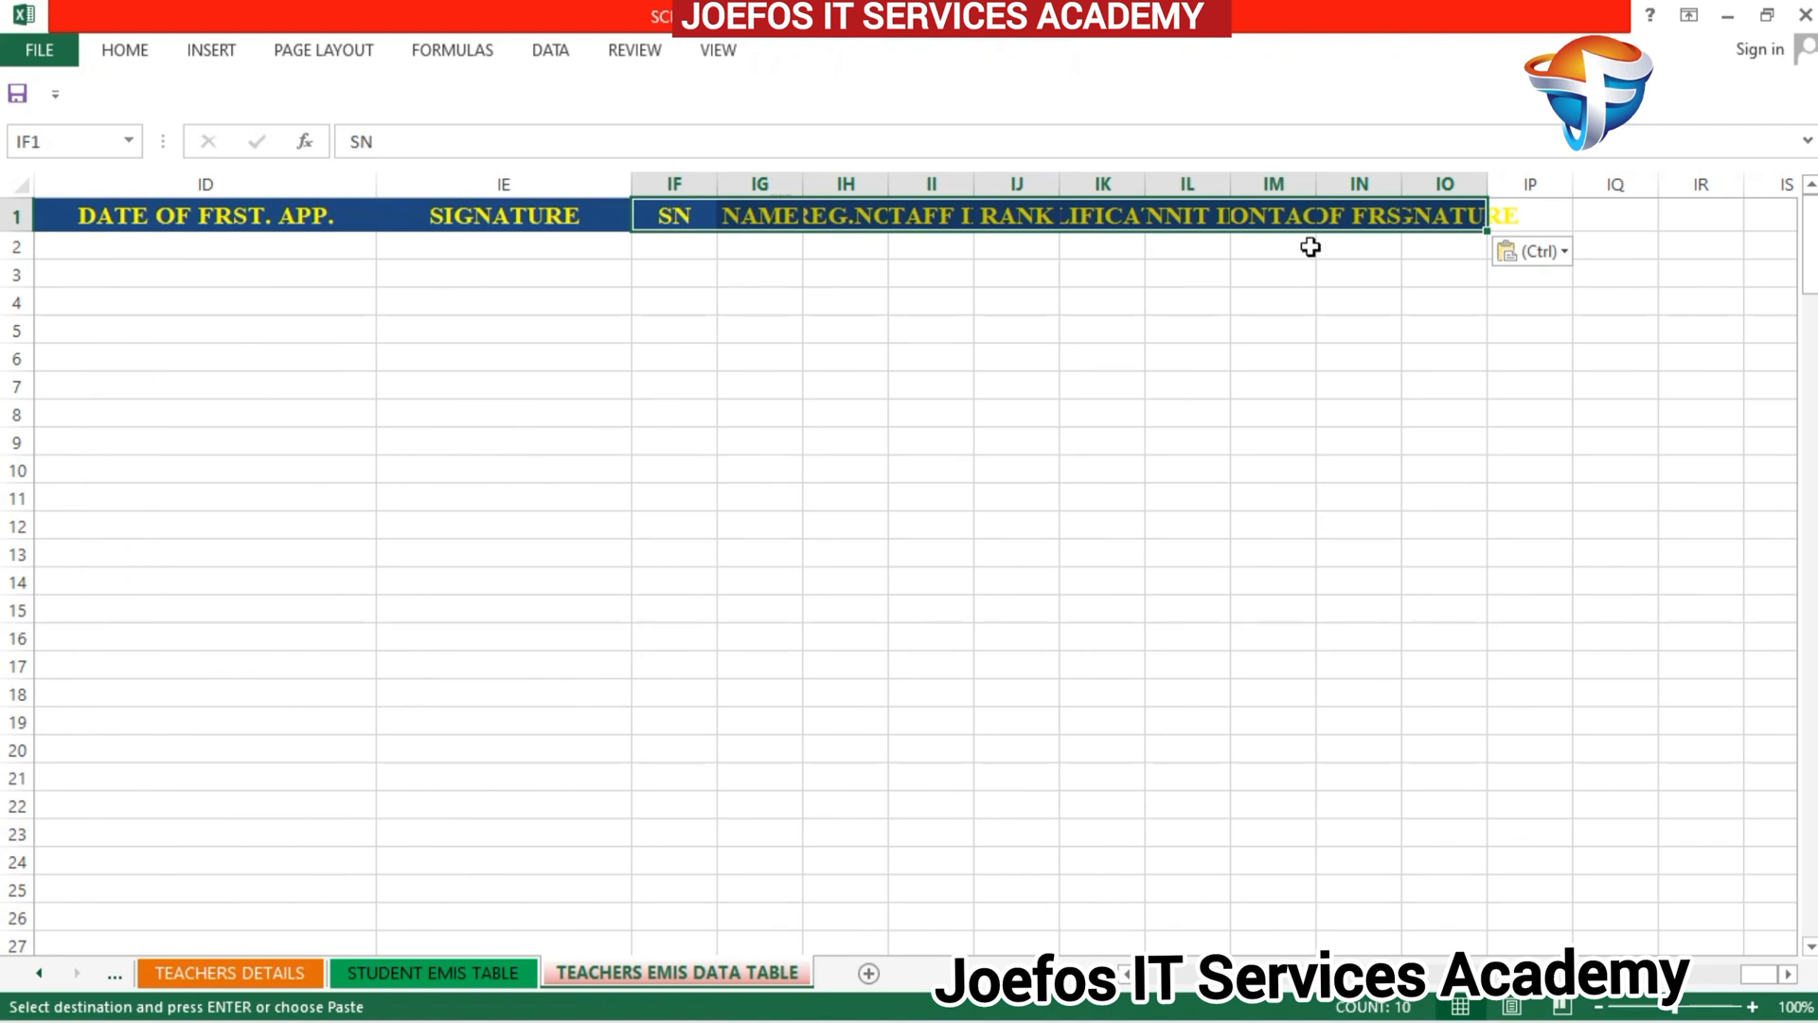
left_click(1565, 252)
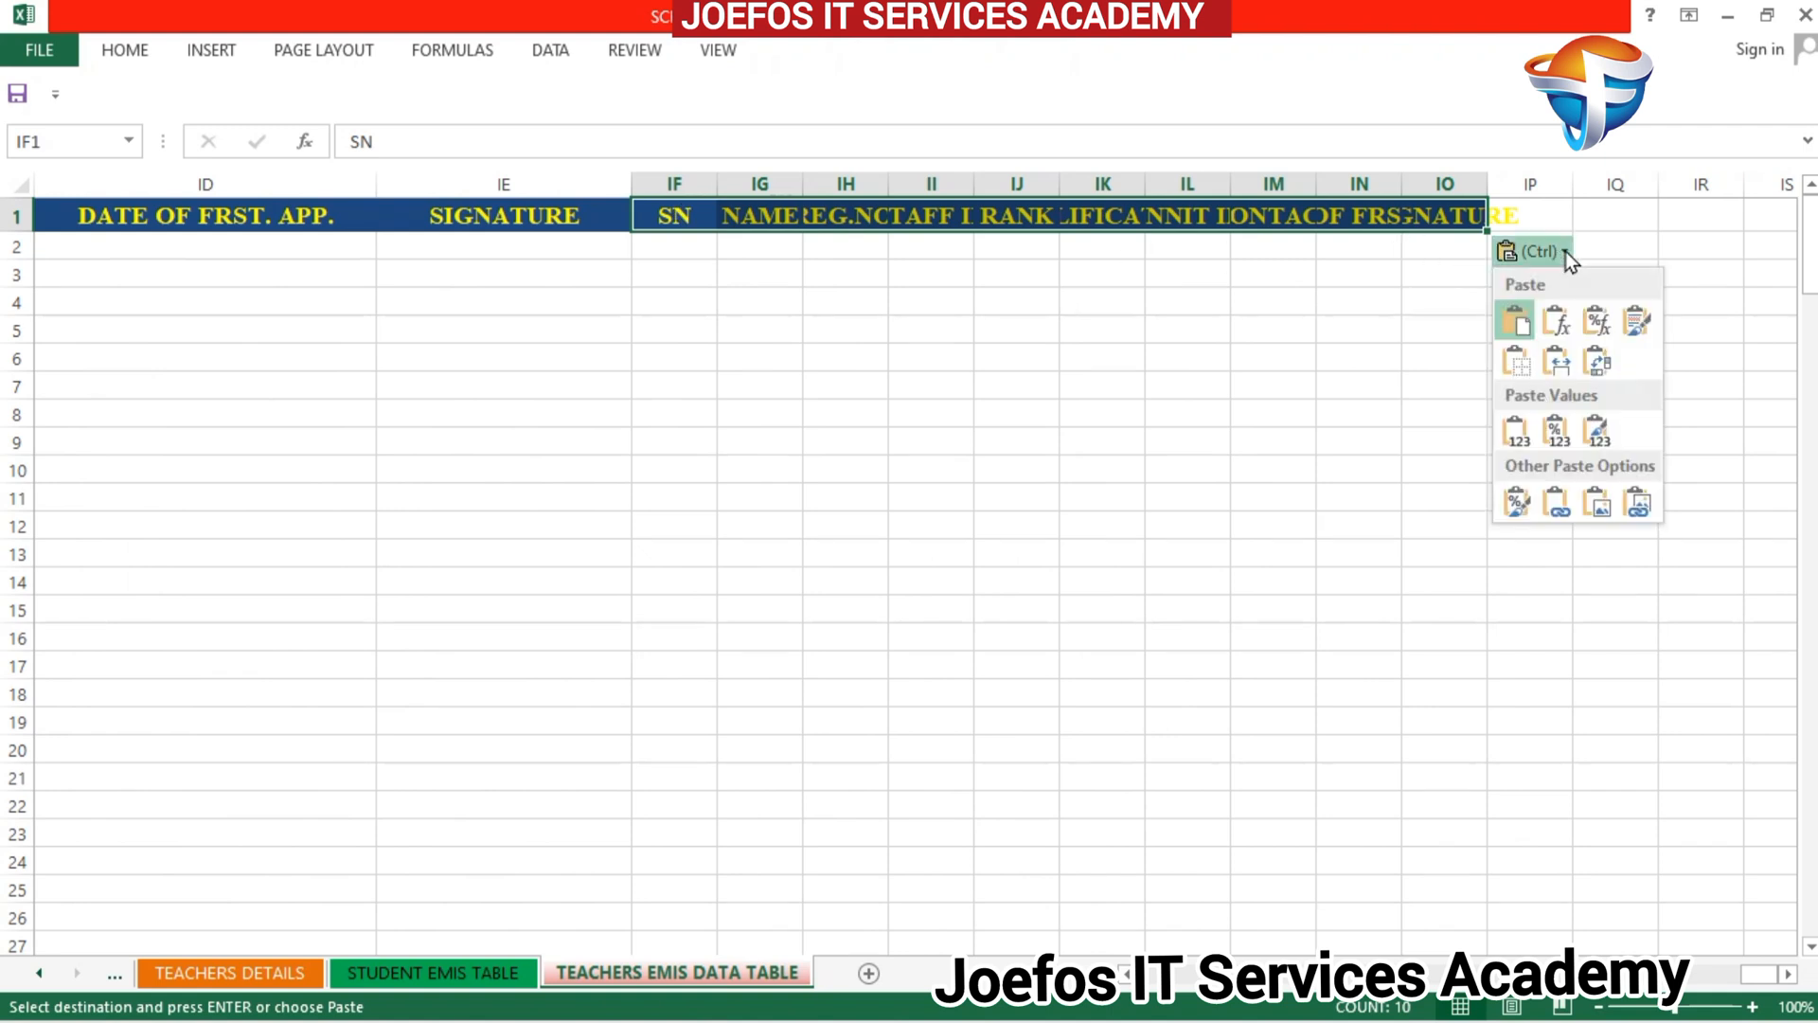
left_click(1556, 361)
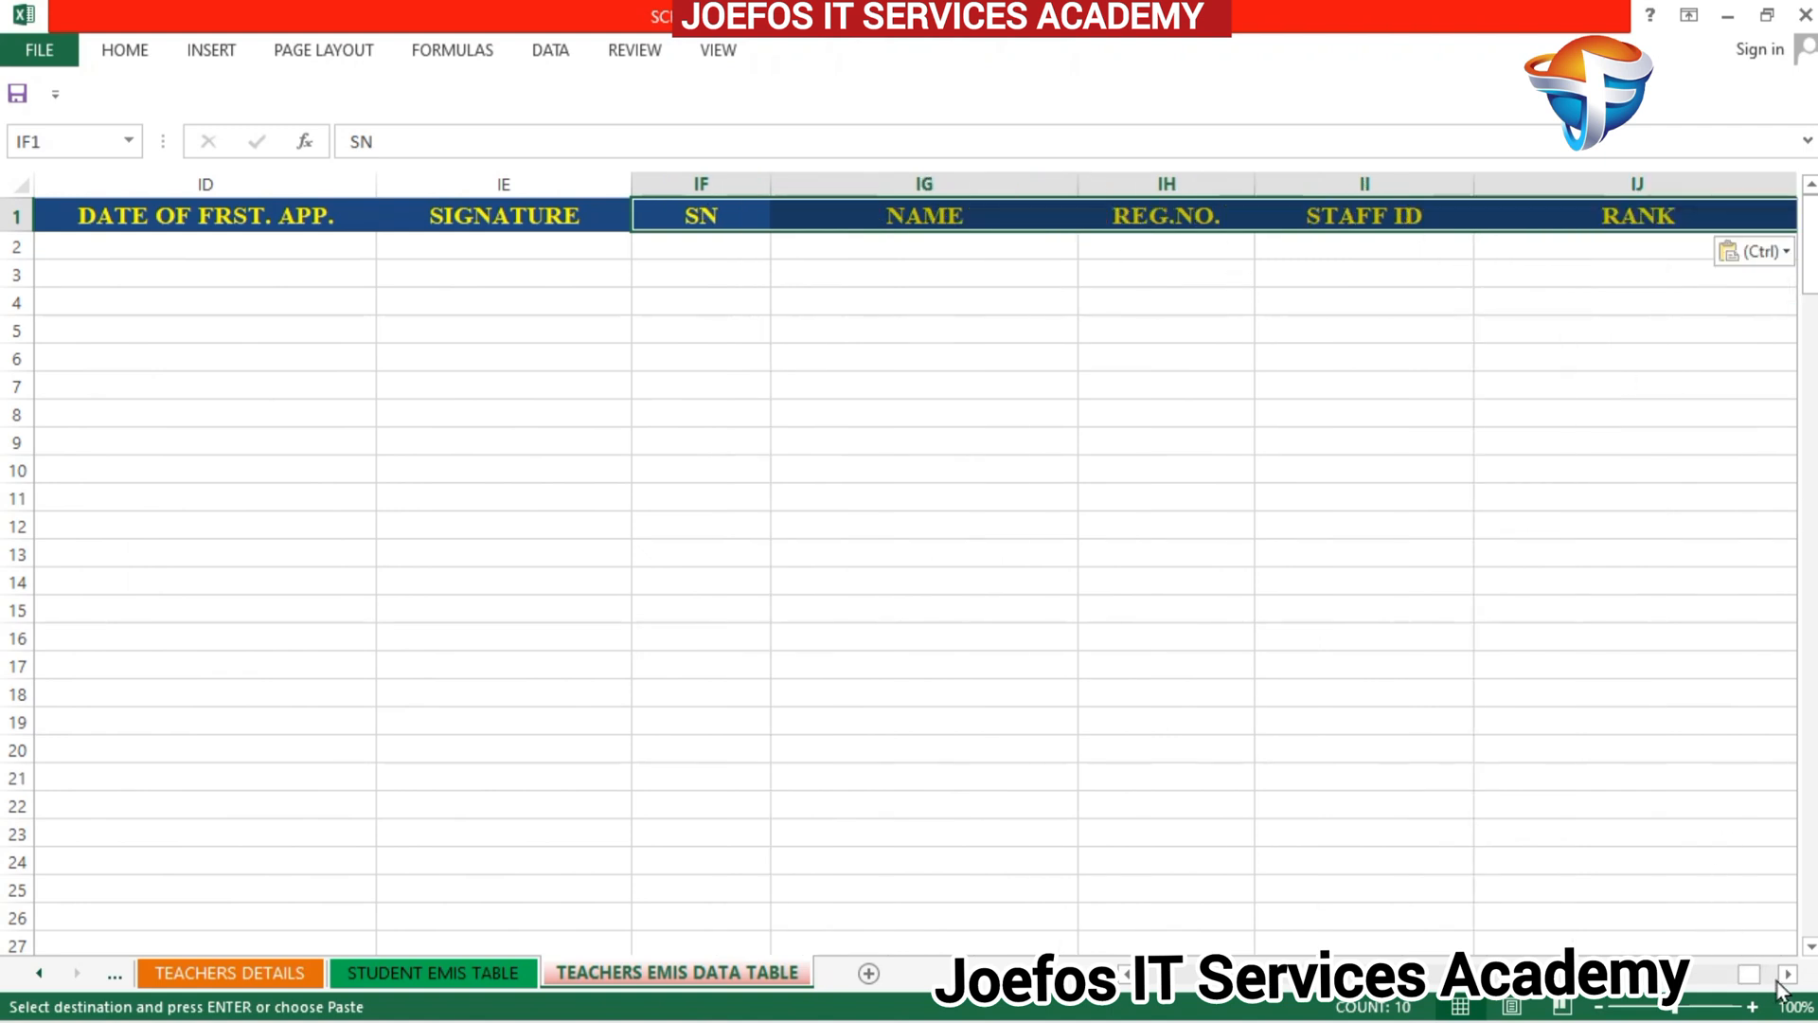
Step: Paste the copied header row starting at cell IP1 and keep the source column widths
left_click_drag(1788, 976, 1788, 975)
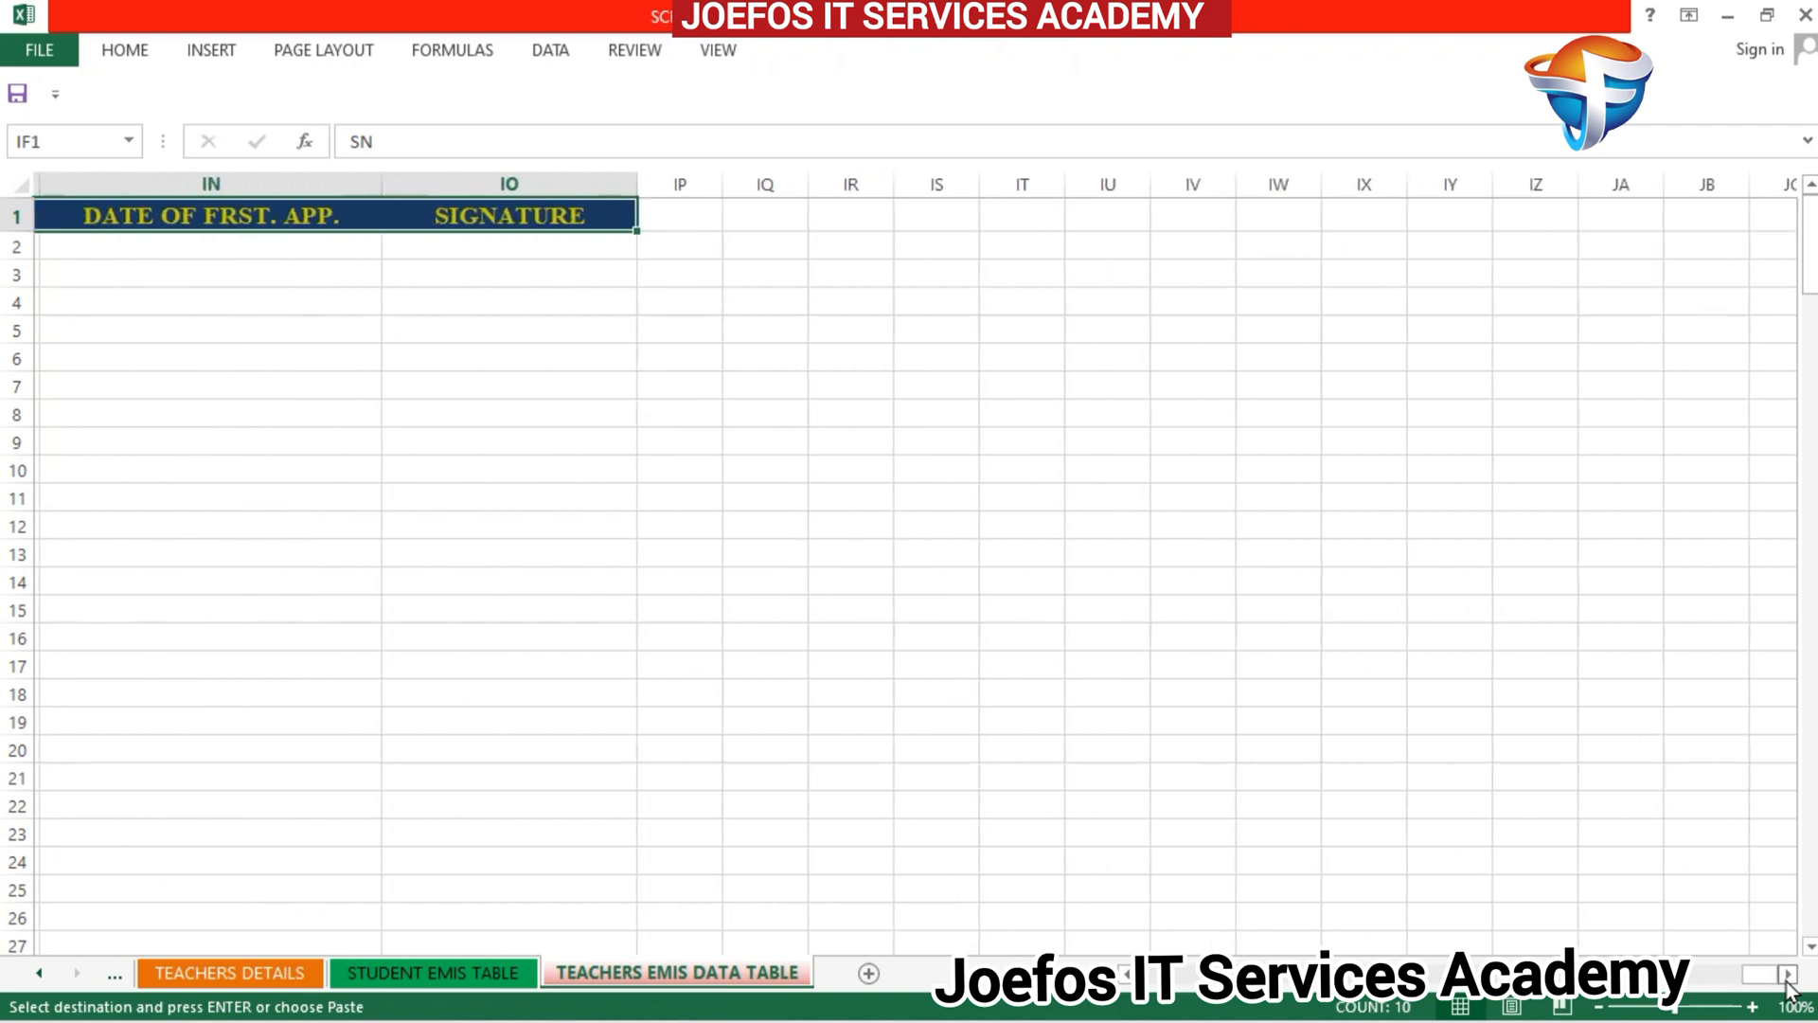
left_click(686, 212)
key("ctrl+v")
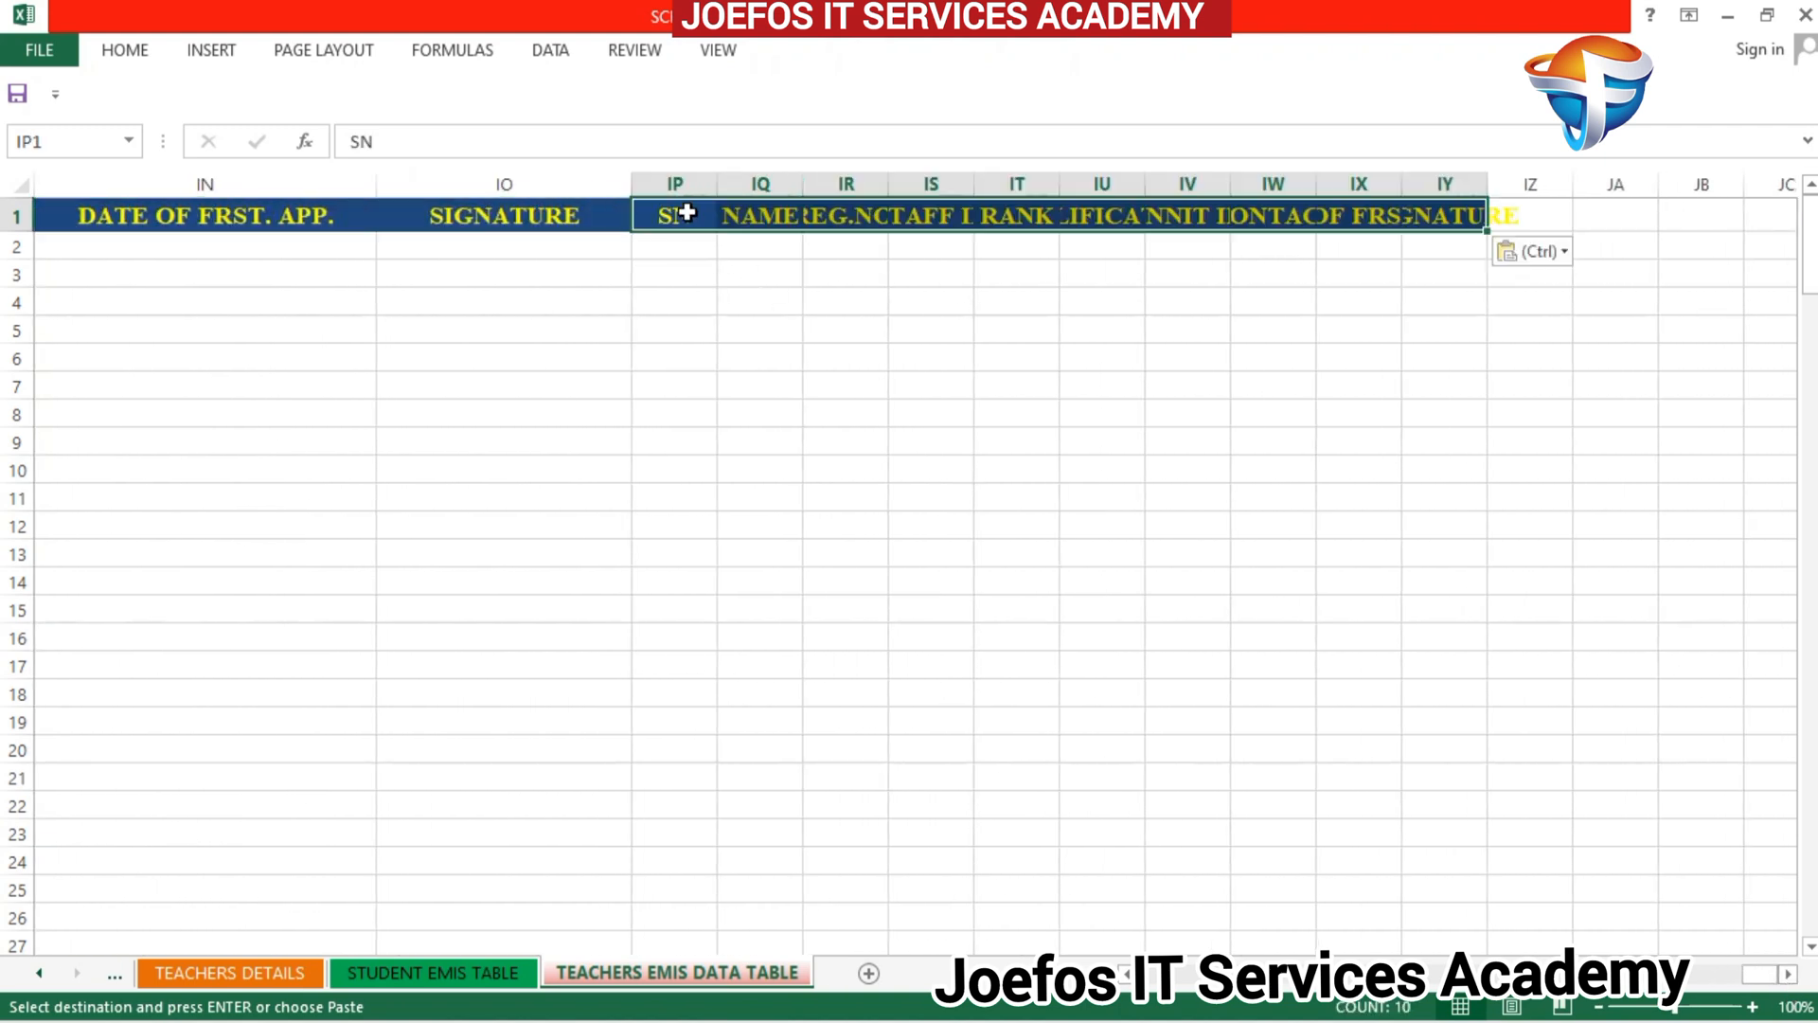
left_click(1563, 262)
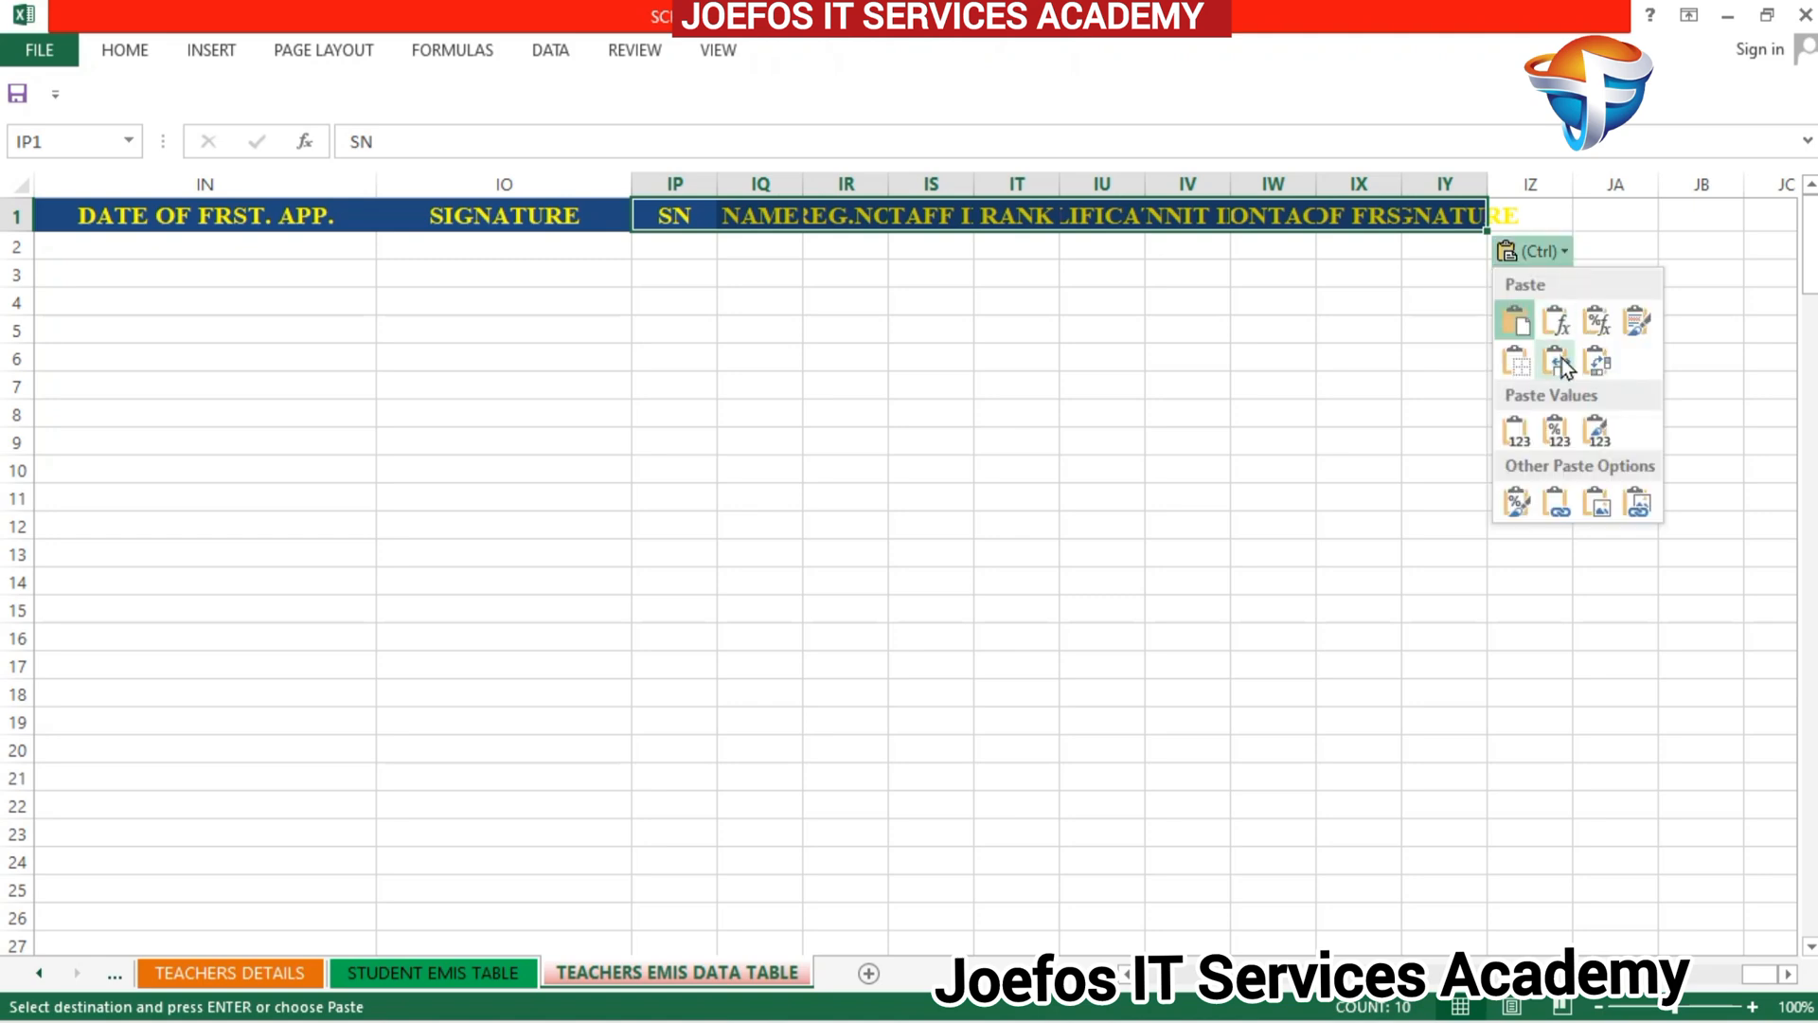
left_click(1559, 363)
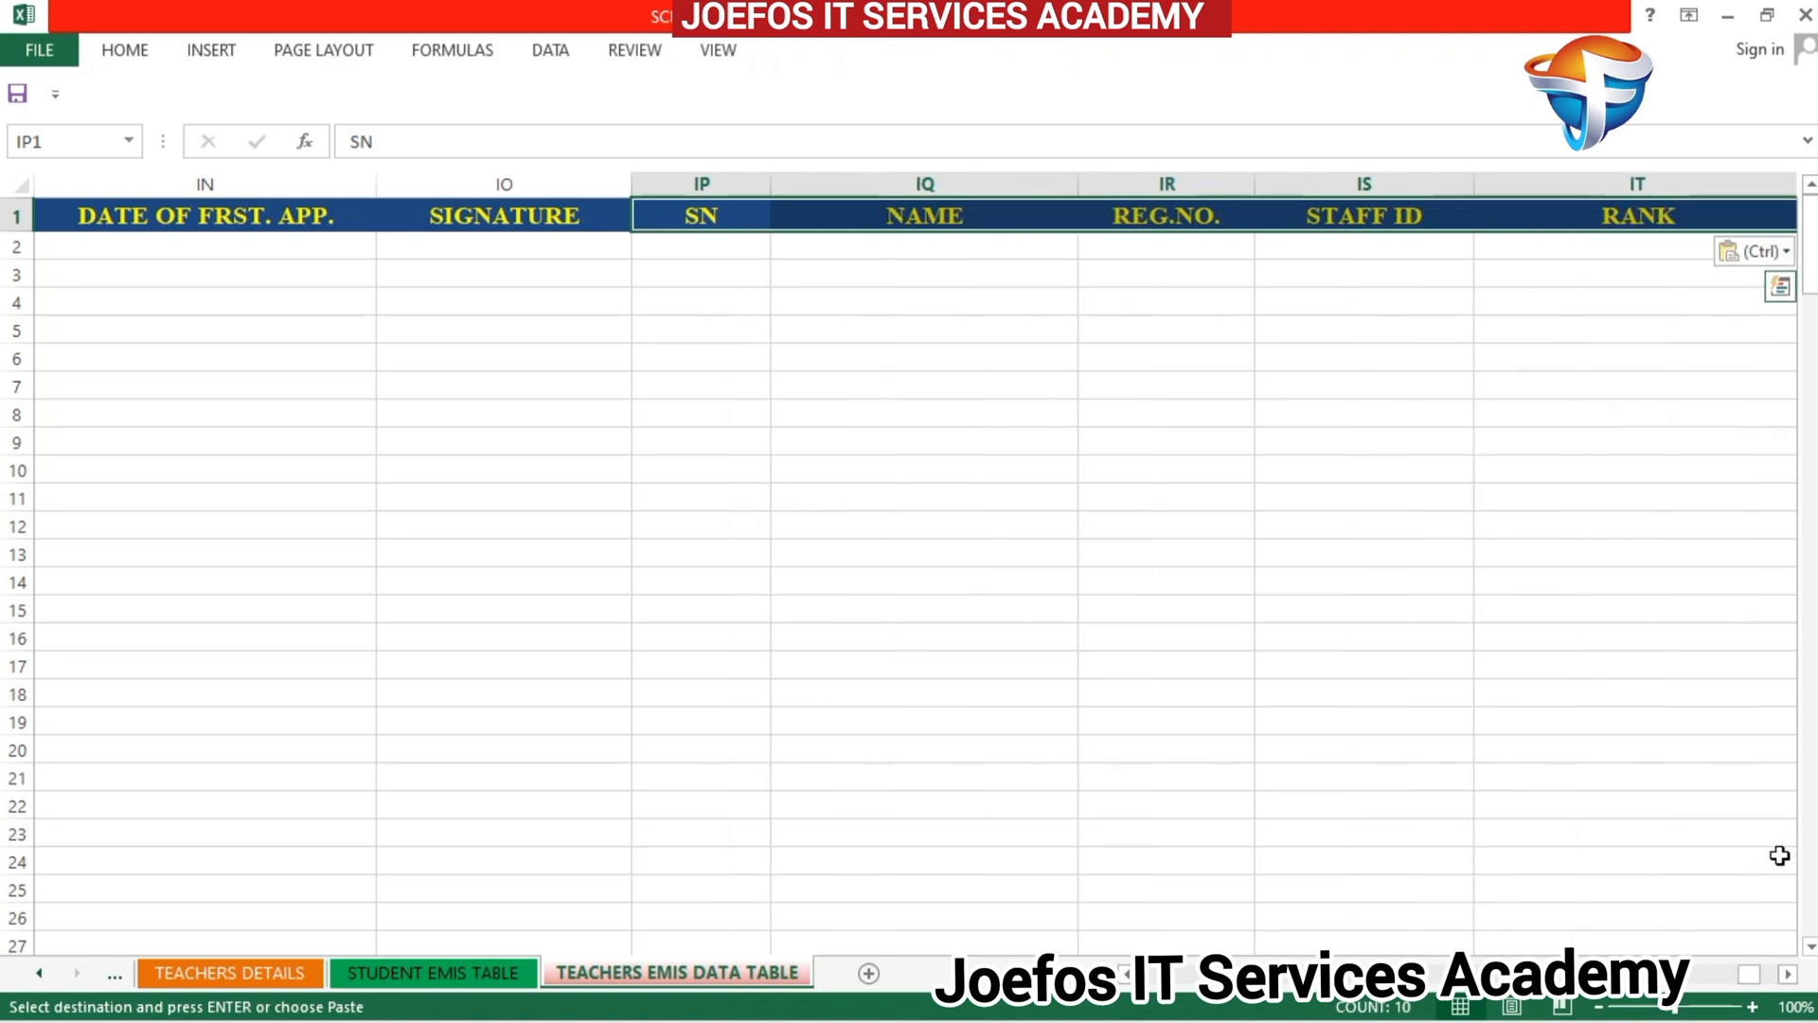
Step: Paste the copied header row starting at cell IZ1, directly after column IY, and keep the source column widths
left_click(1788, 974)
left_click(1788, 976)
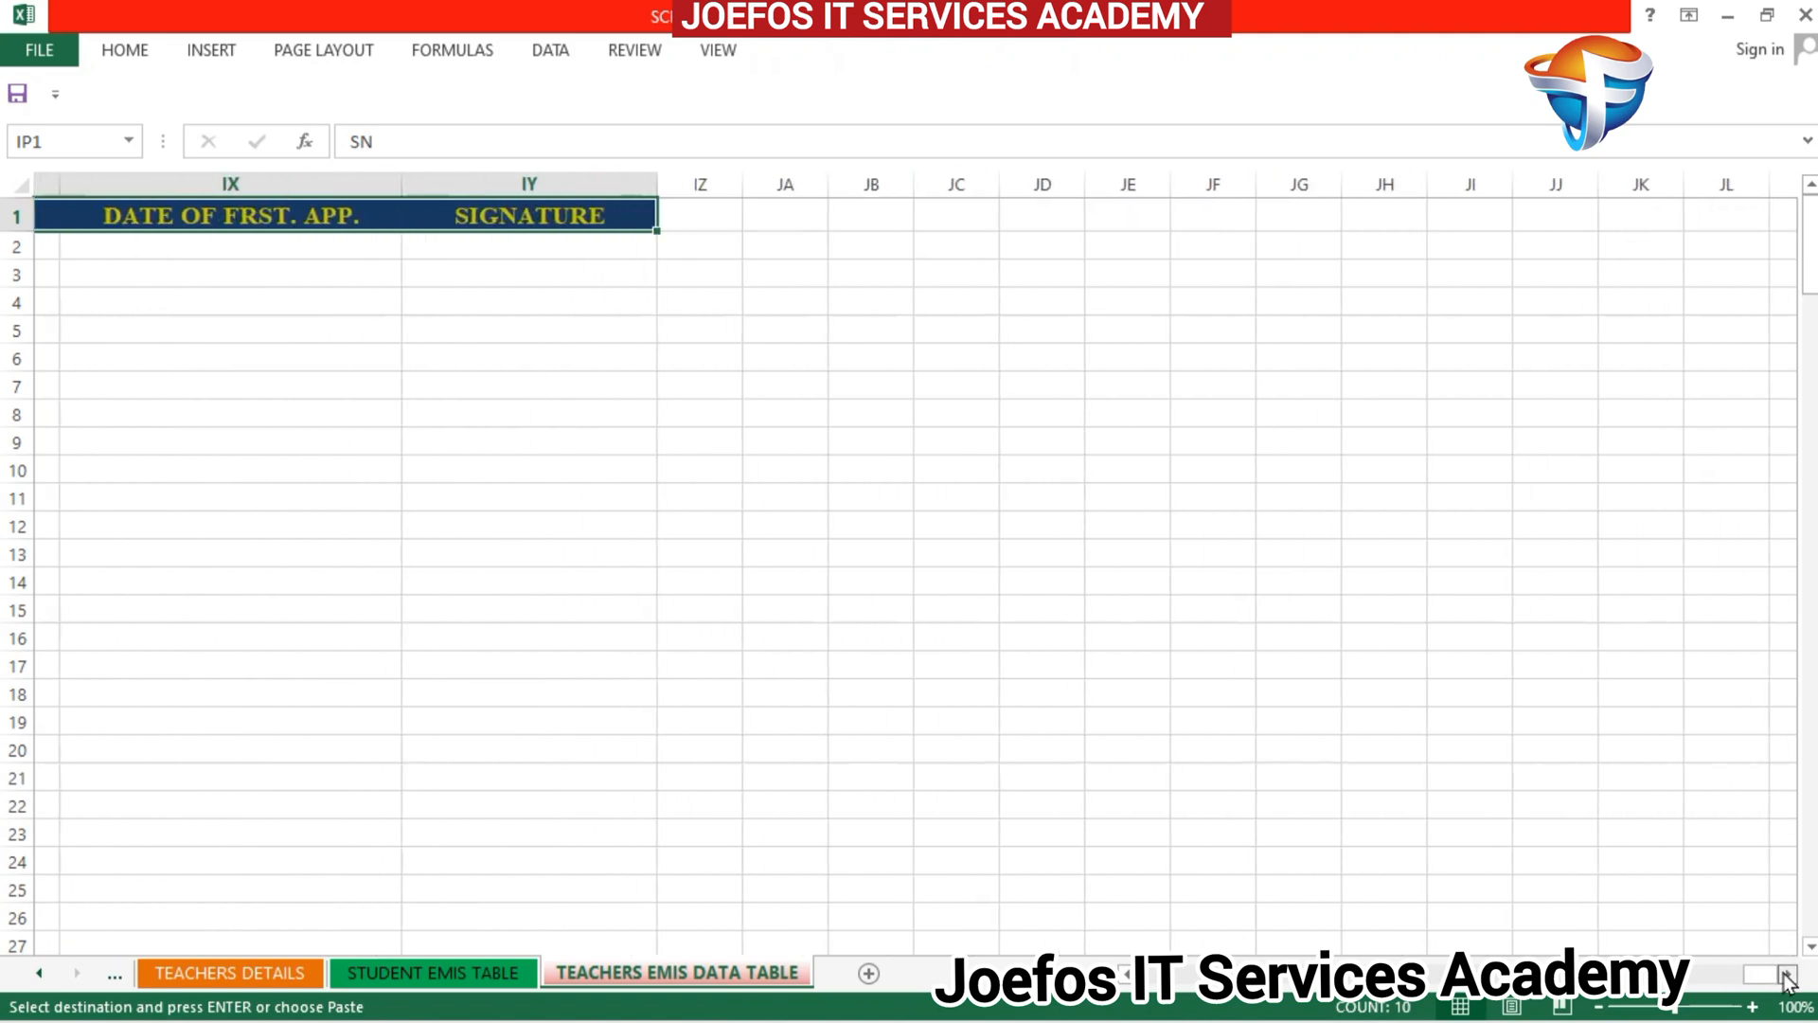
left_click(690, 230)
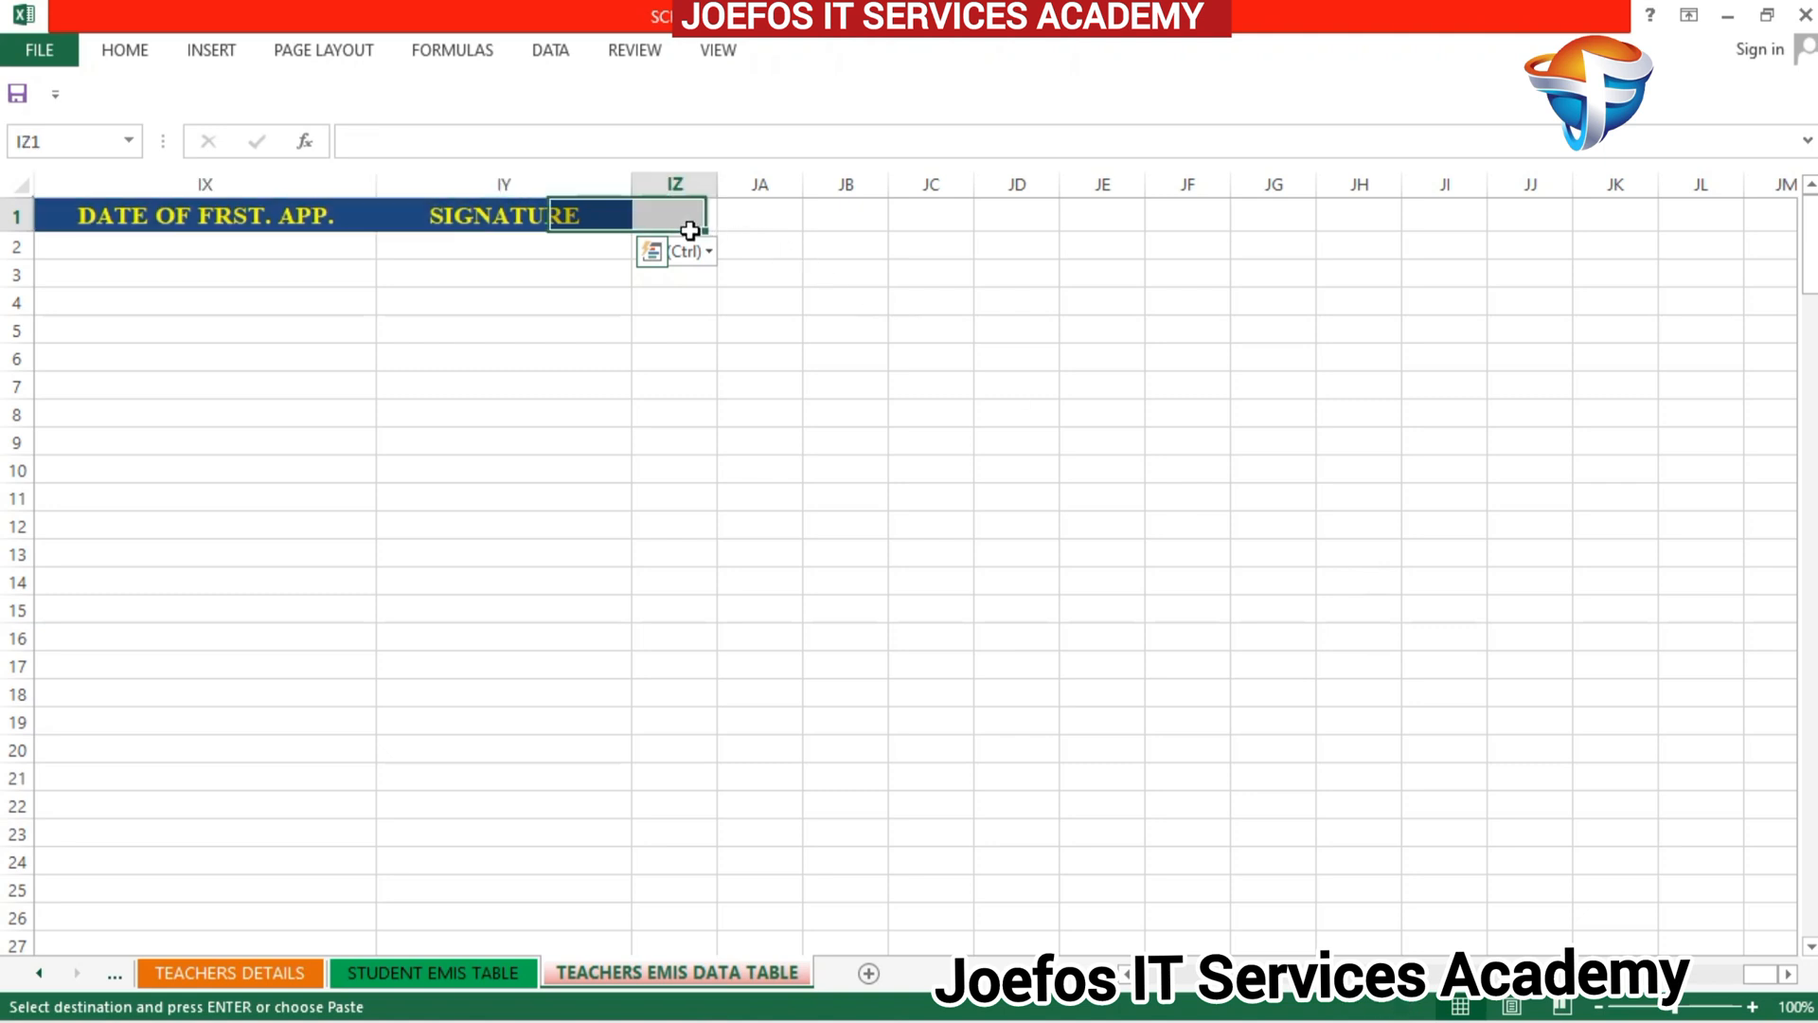
type("SN\tNAME\tREG.NO\tSTAFF ID\tRANK\tQUALIFICATION\tUNIT\tCONTACT\tDATE OF FRST. APP.\tSIGNATURE")
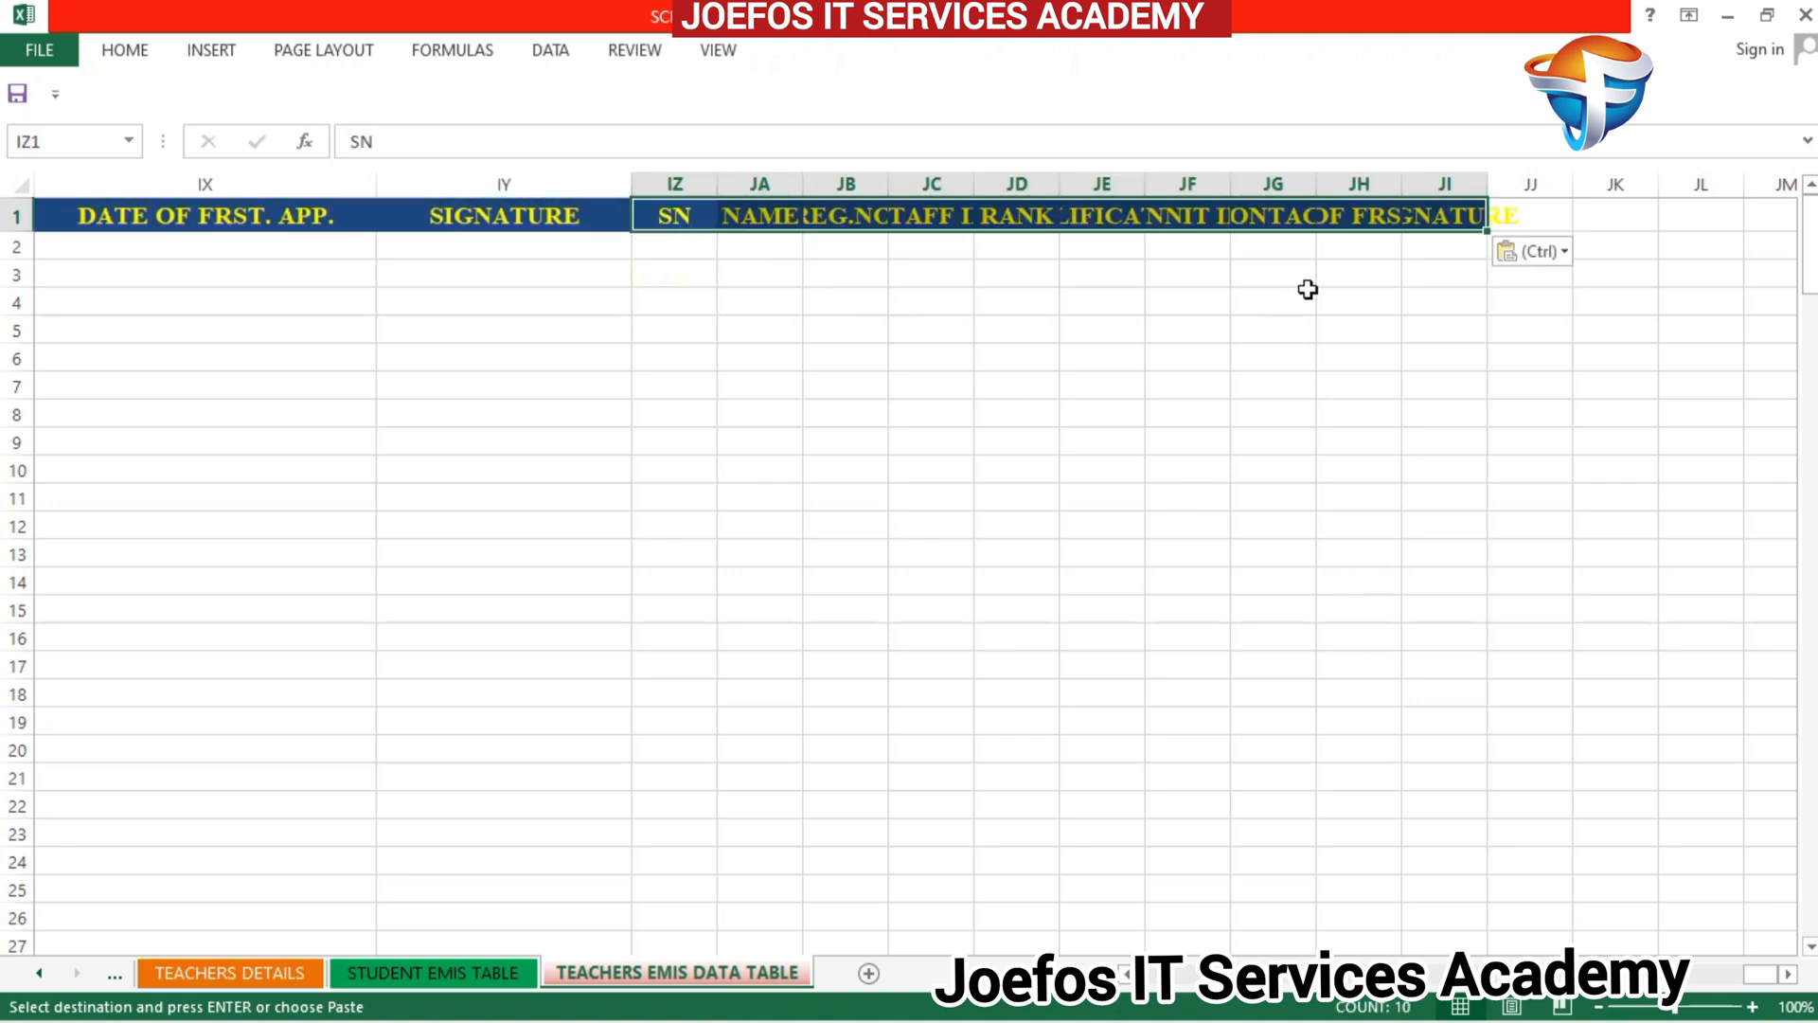
left_click(1560, 252)
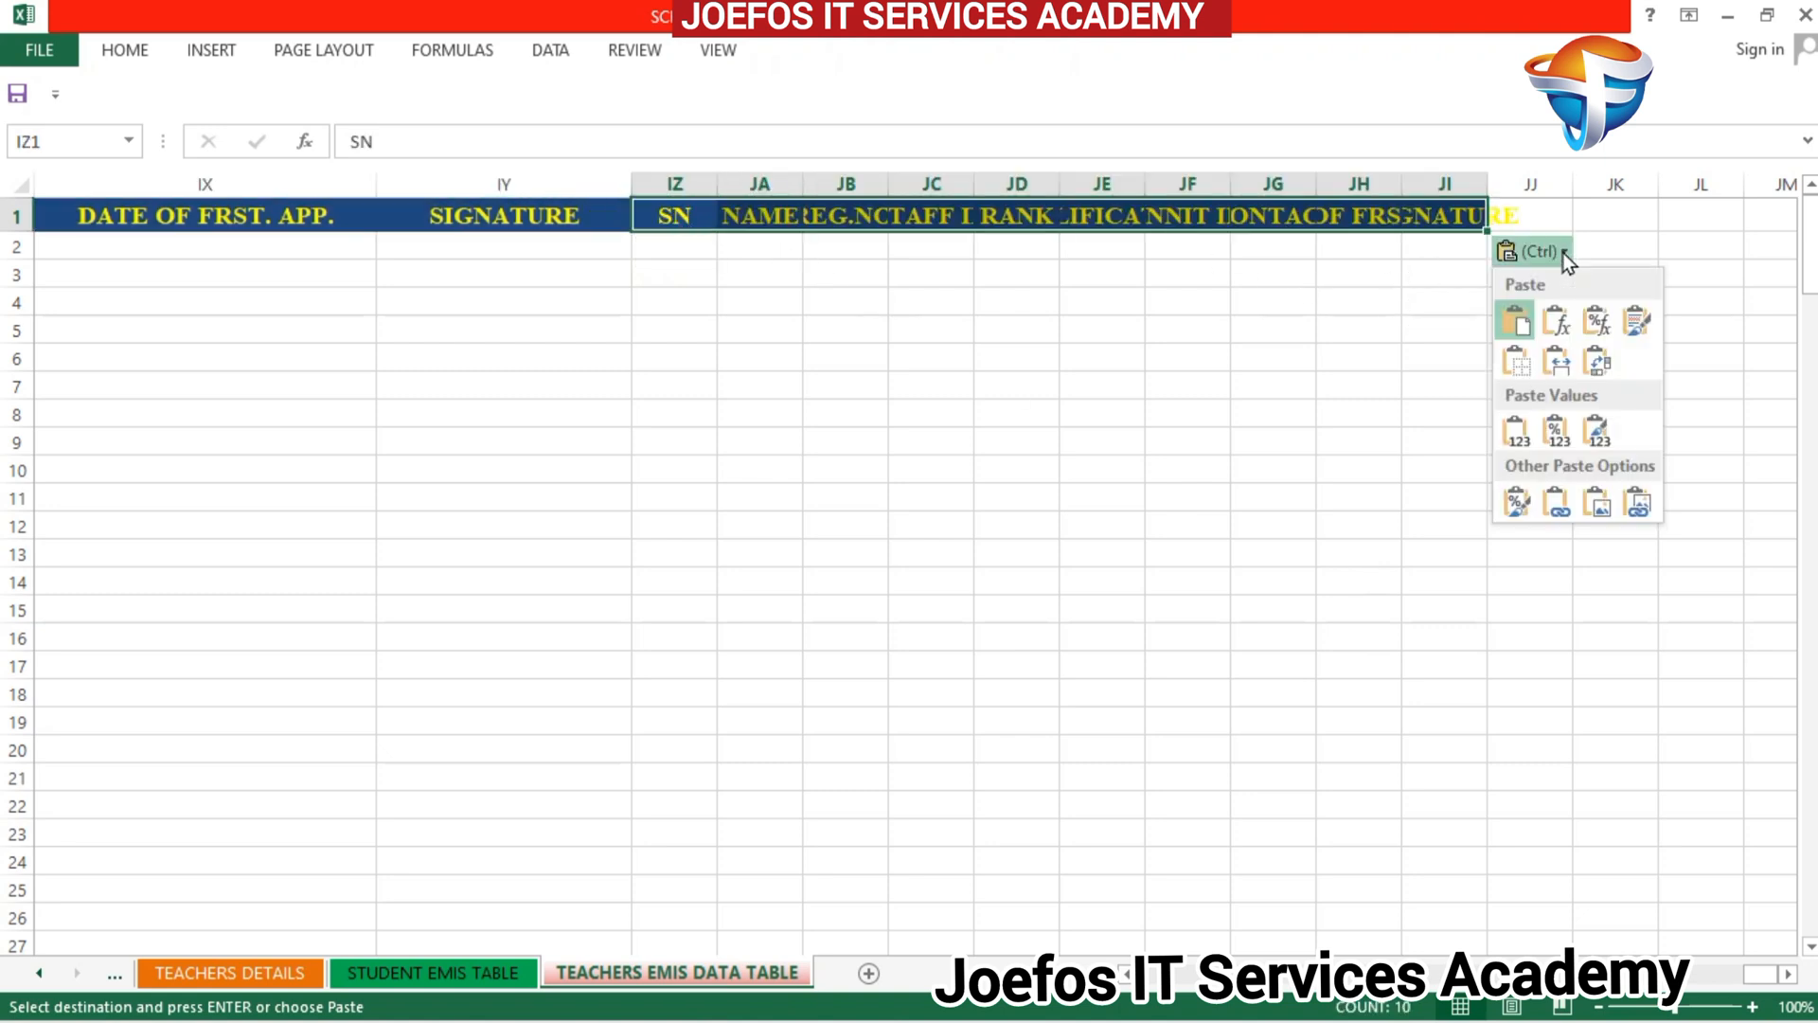
left_click(1559, 360)
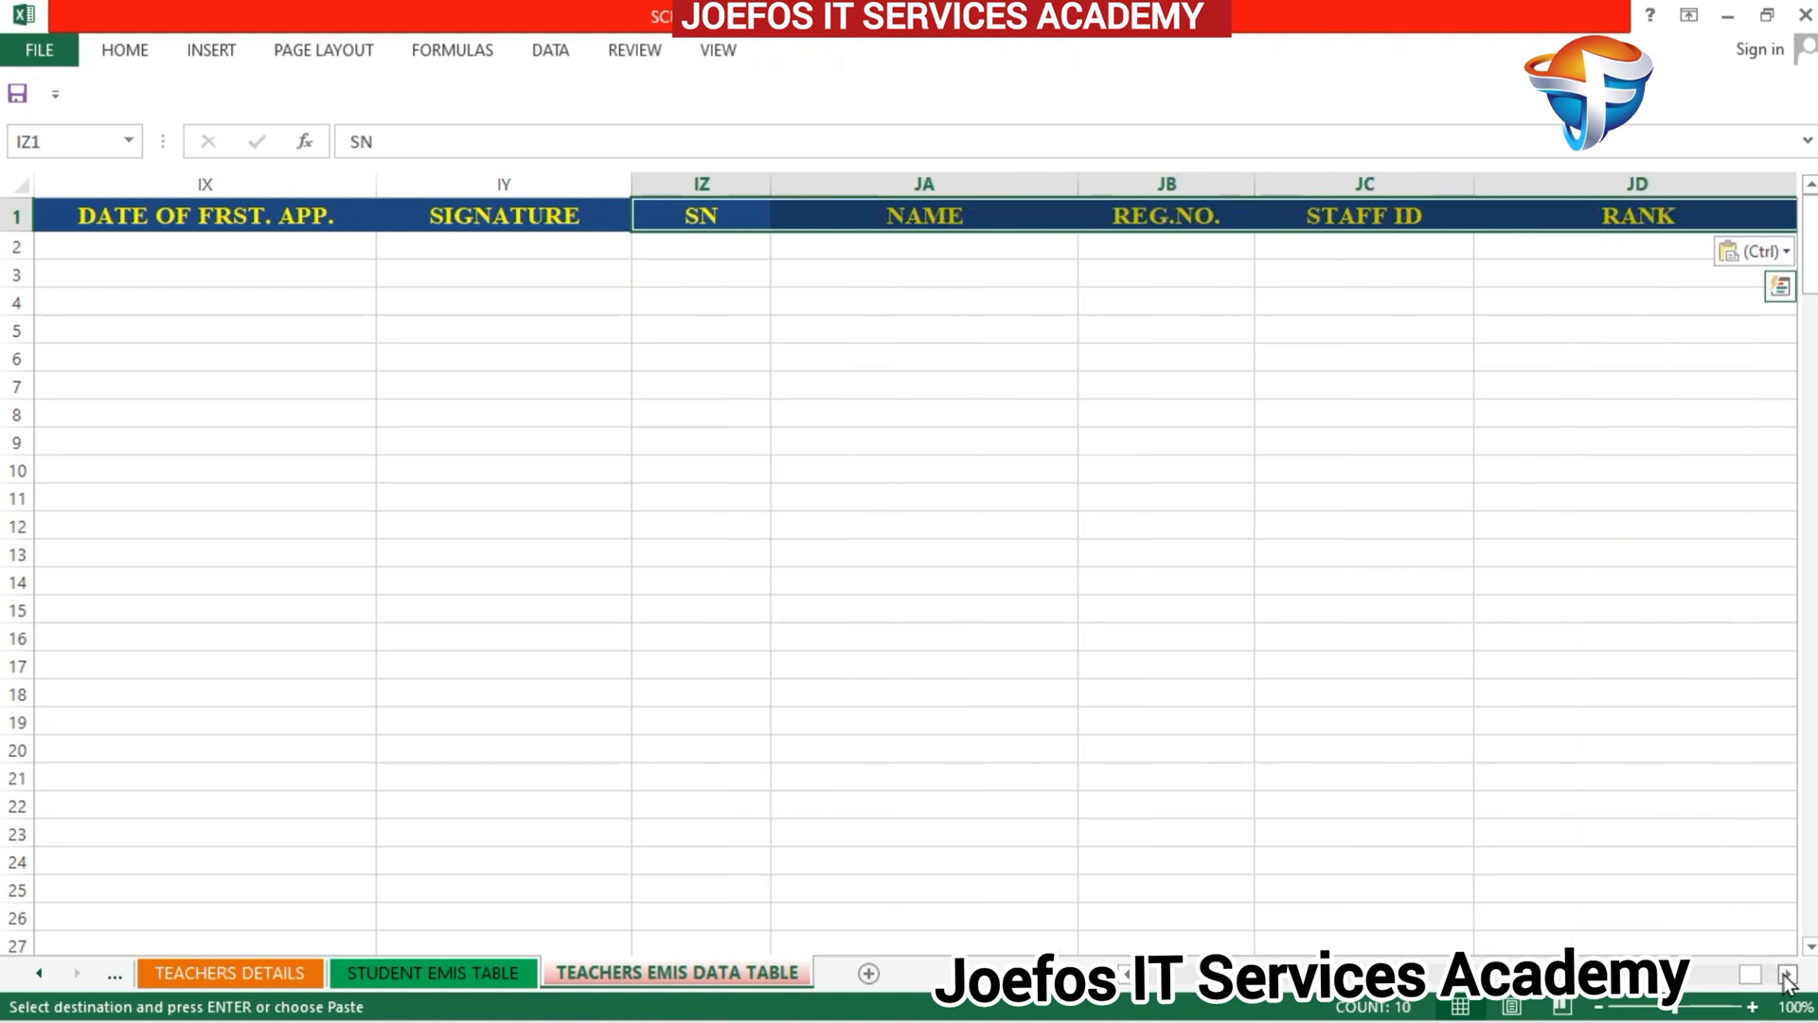
Step: Paste the copied header row starting at cell JJ1 and keep the source column widths
left_click_drag(1787, 978, 1787, 978)
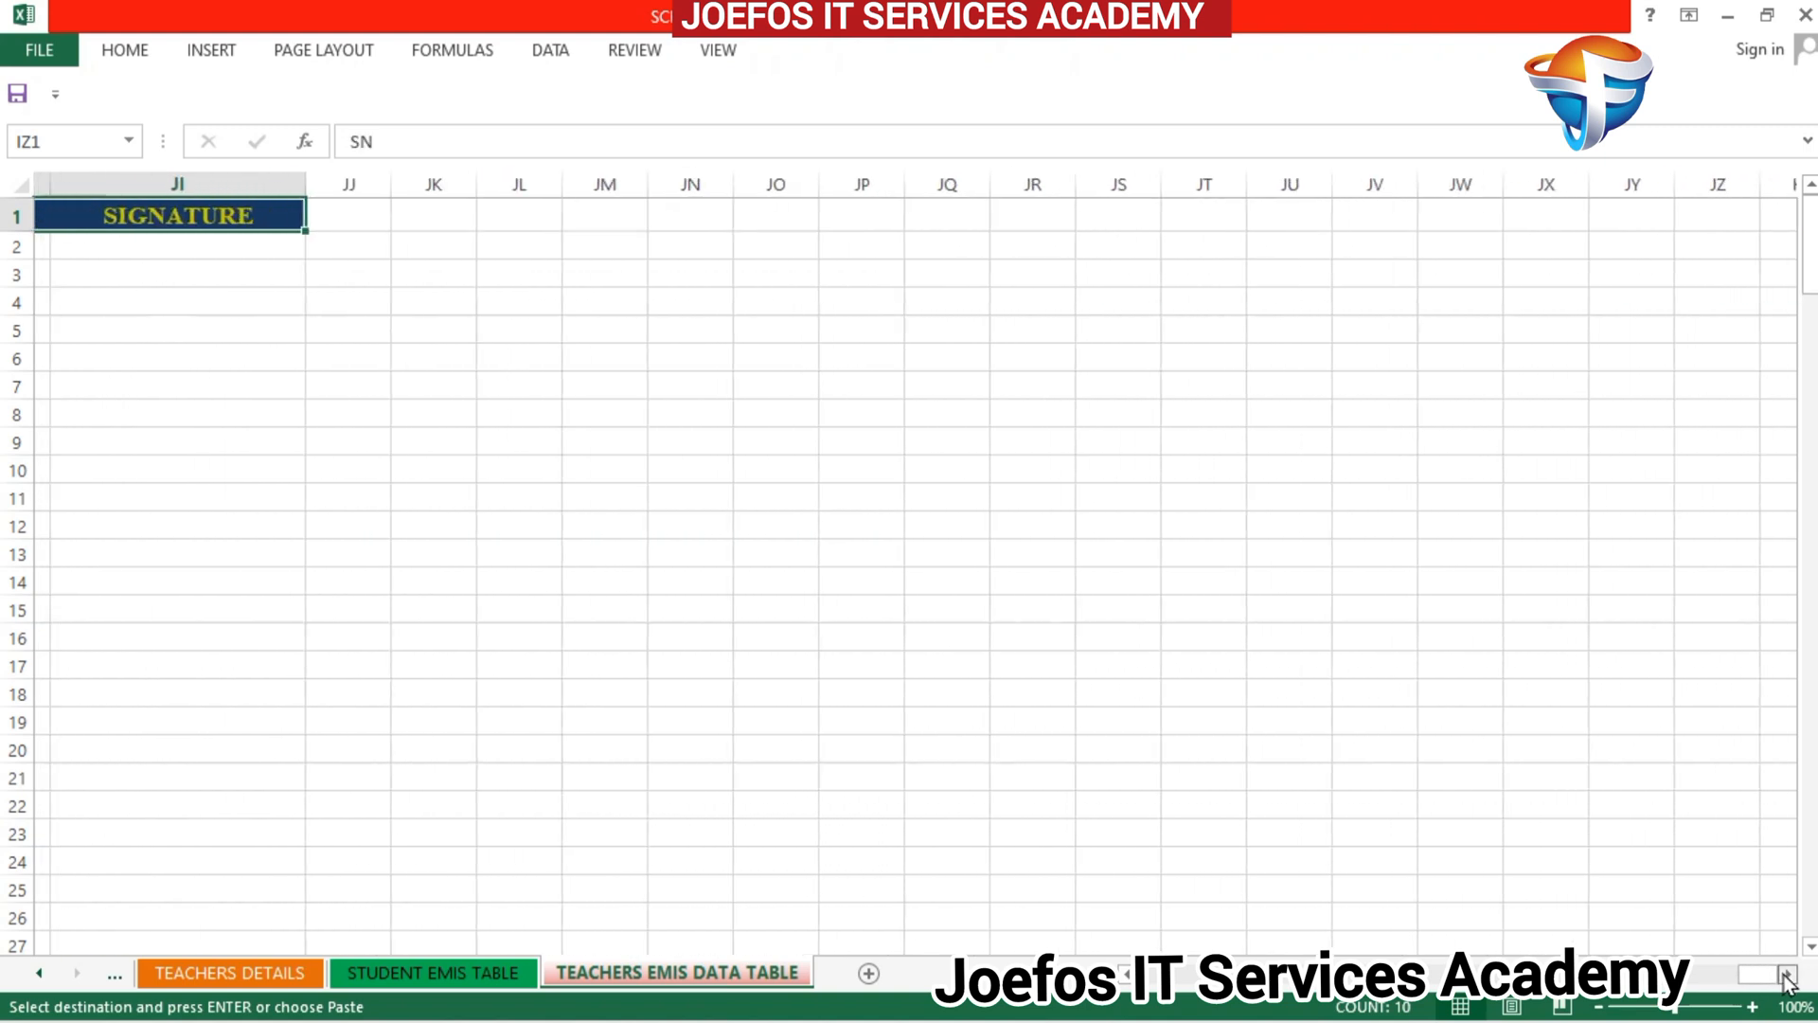
left_click(329, 216)
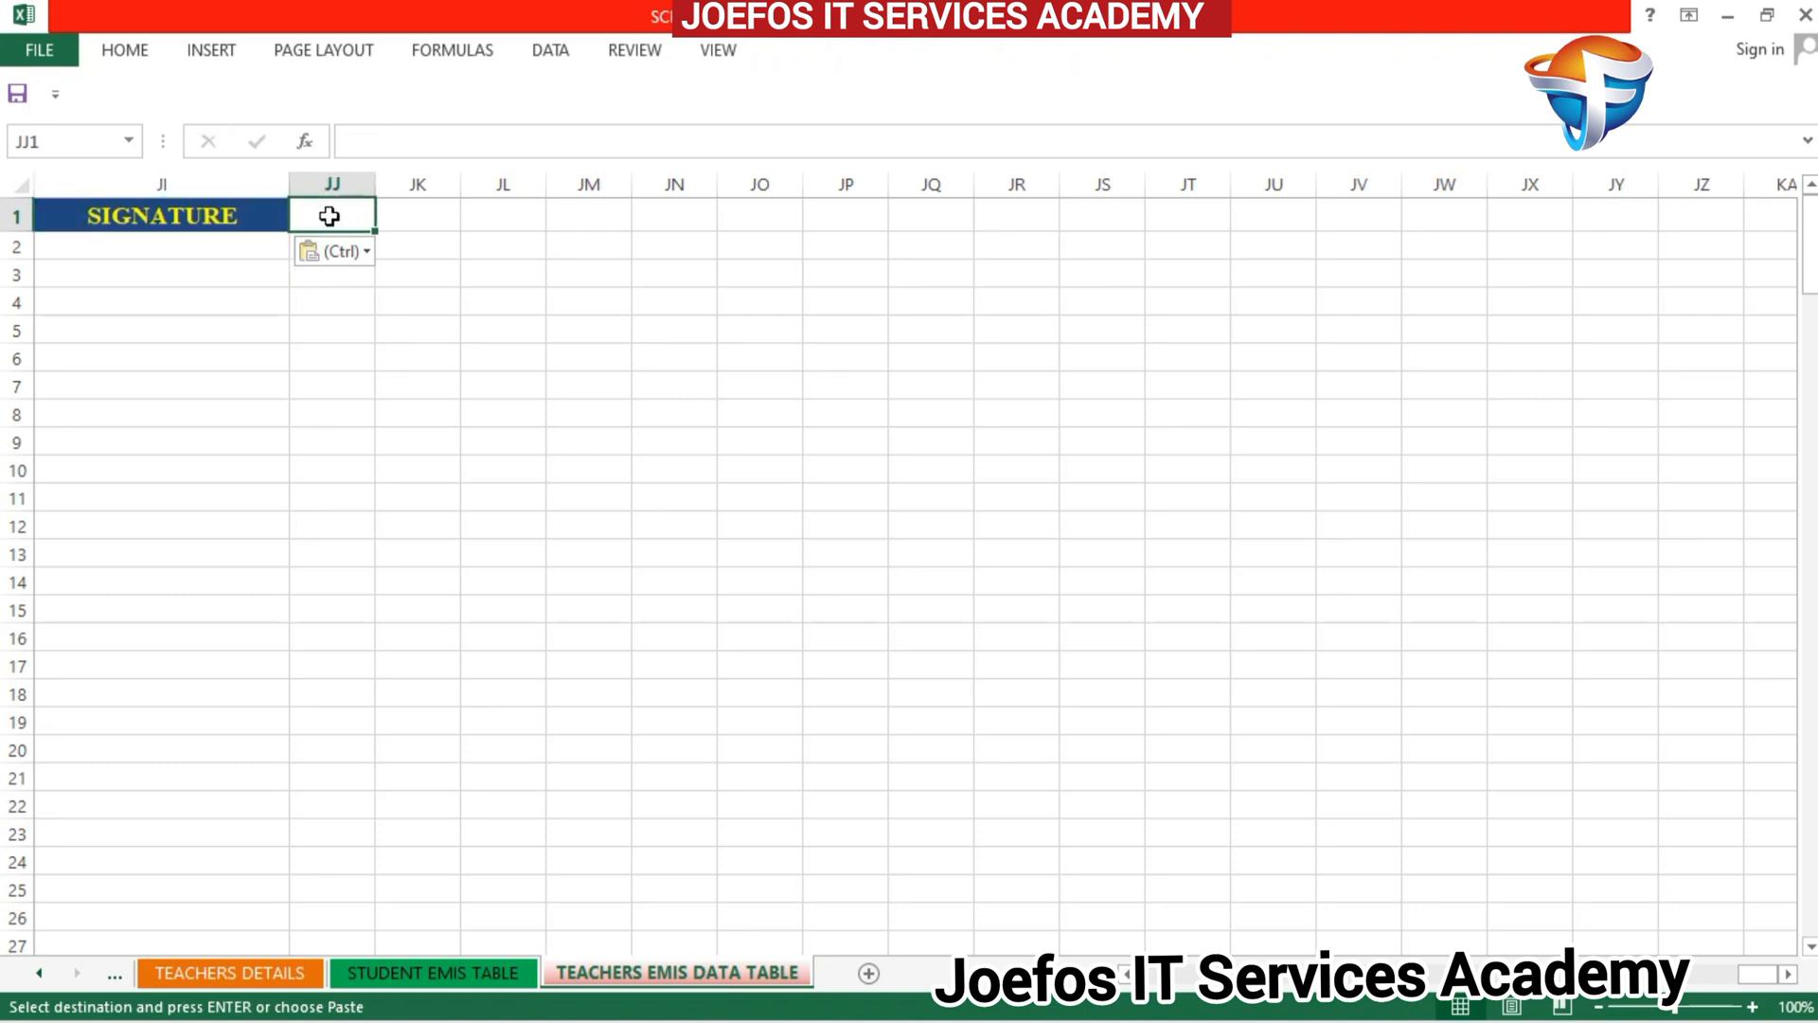
key("ctrl+v")
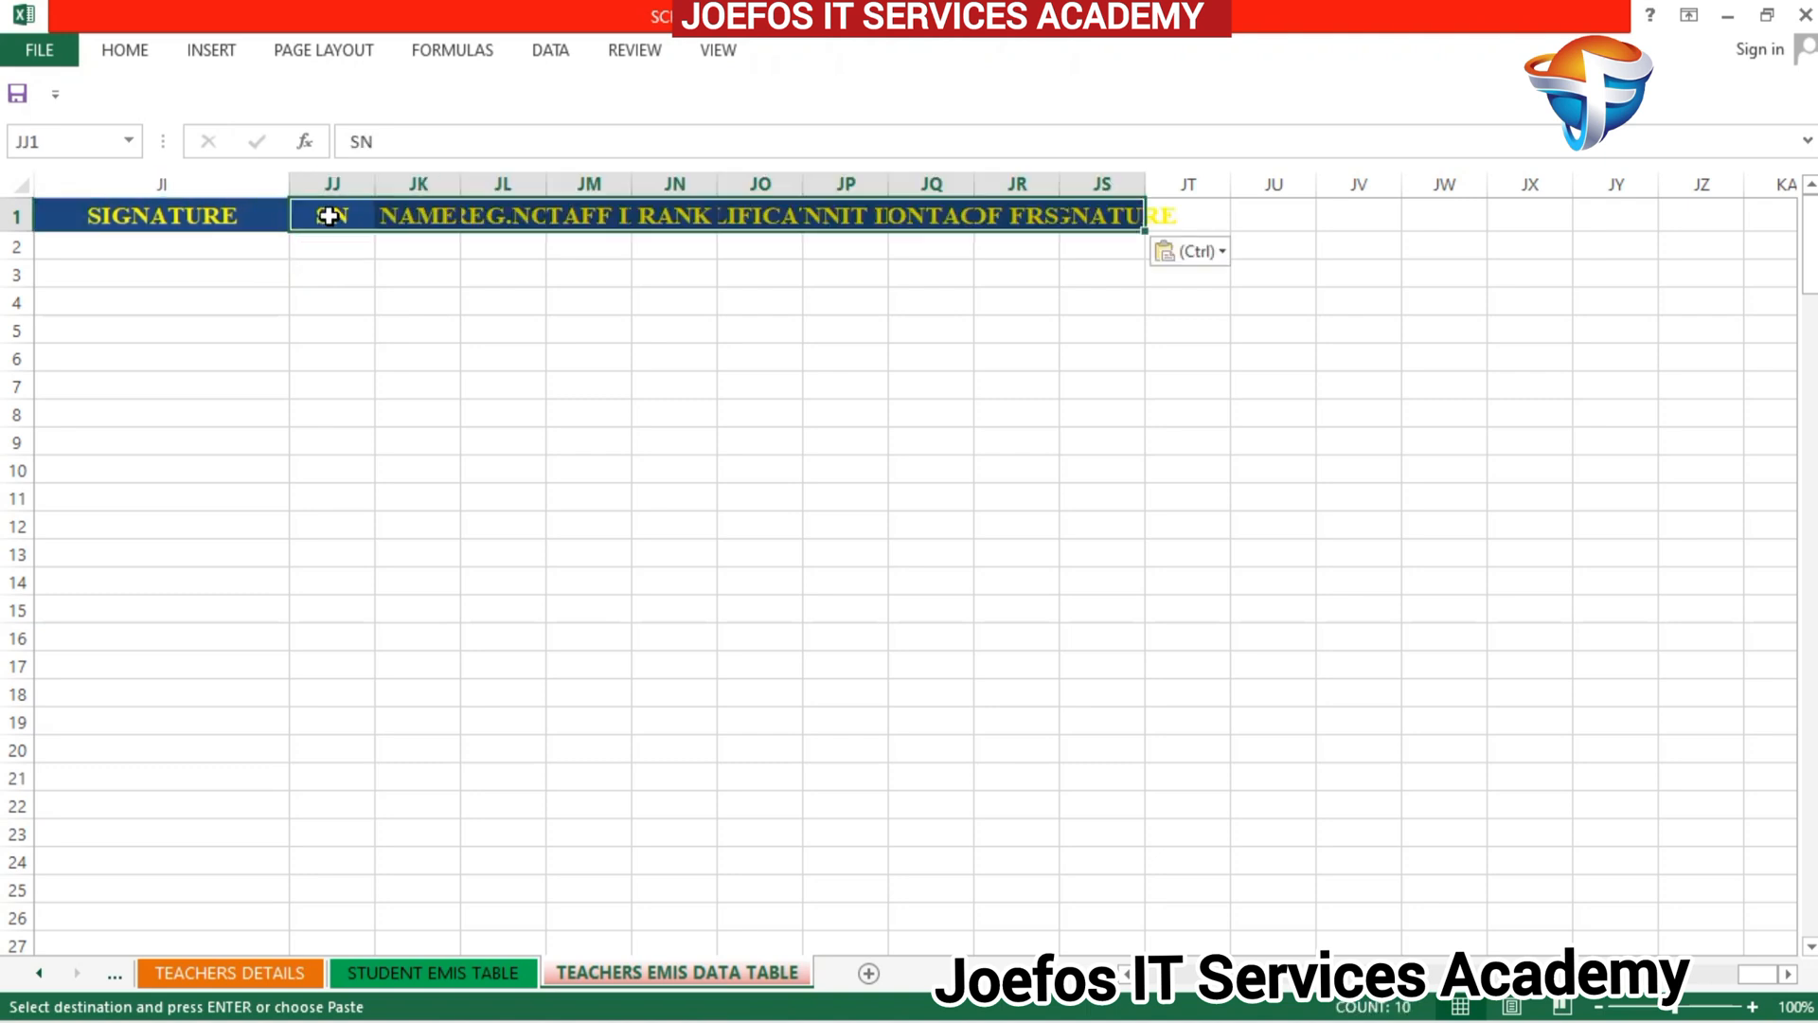
left_click(1218, 251)
left_click(1216, 360)
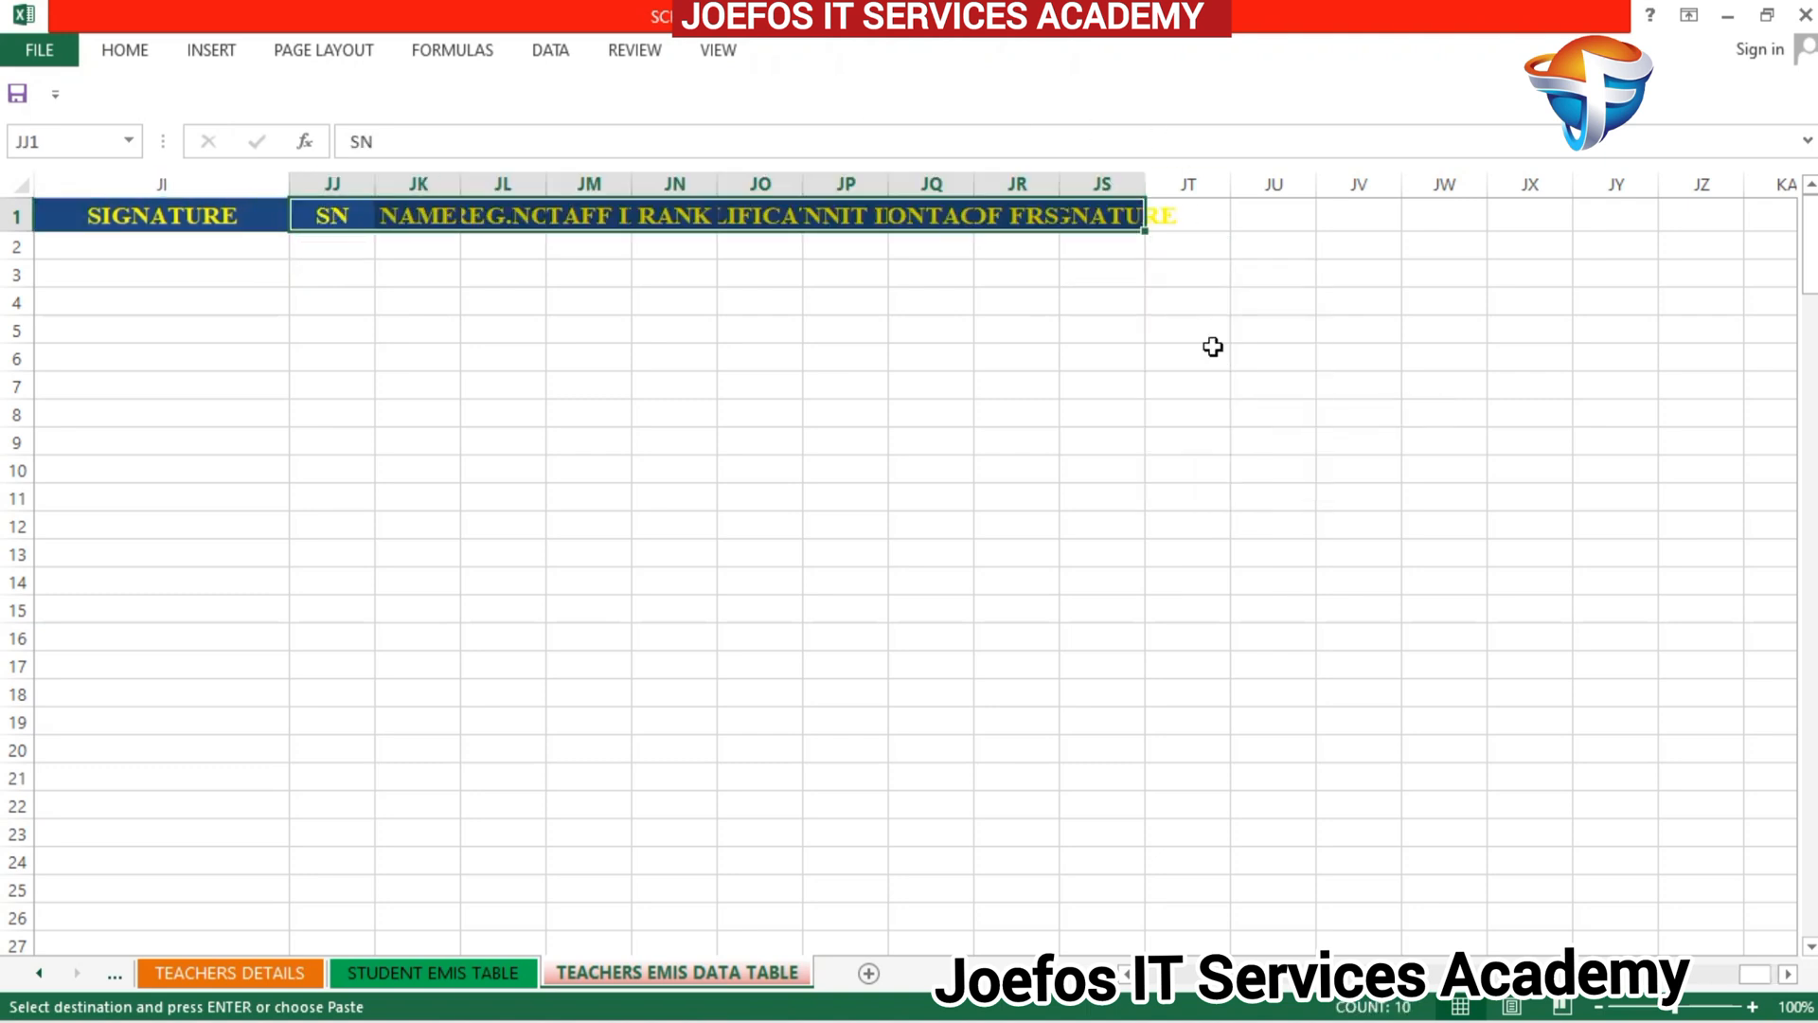
Step: Paste the copied header row starting at cell JT1, directly after column JS, and keep the source column widths
left_click(1786, 974)
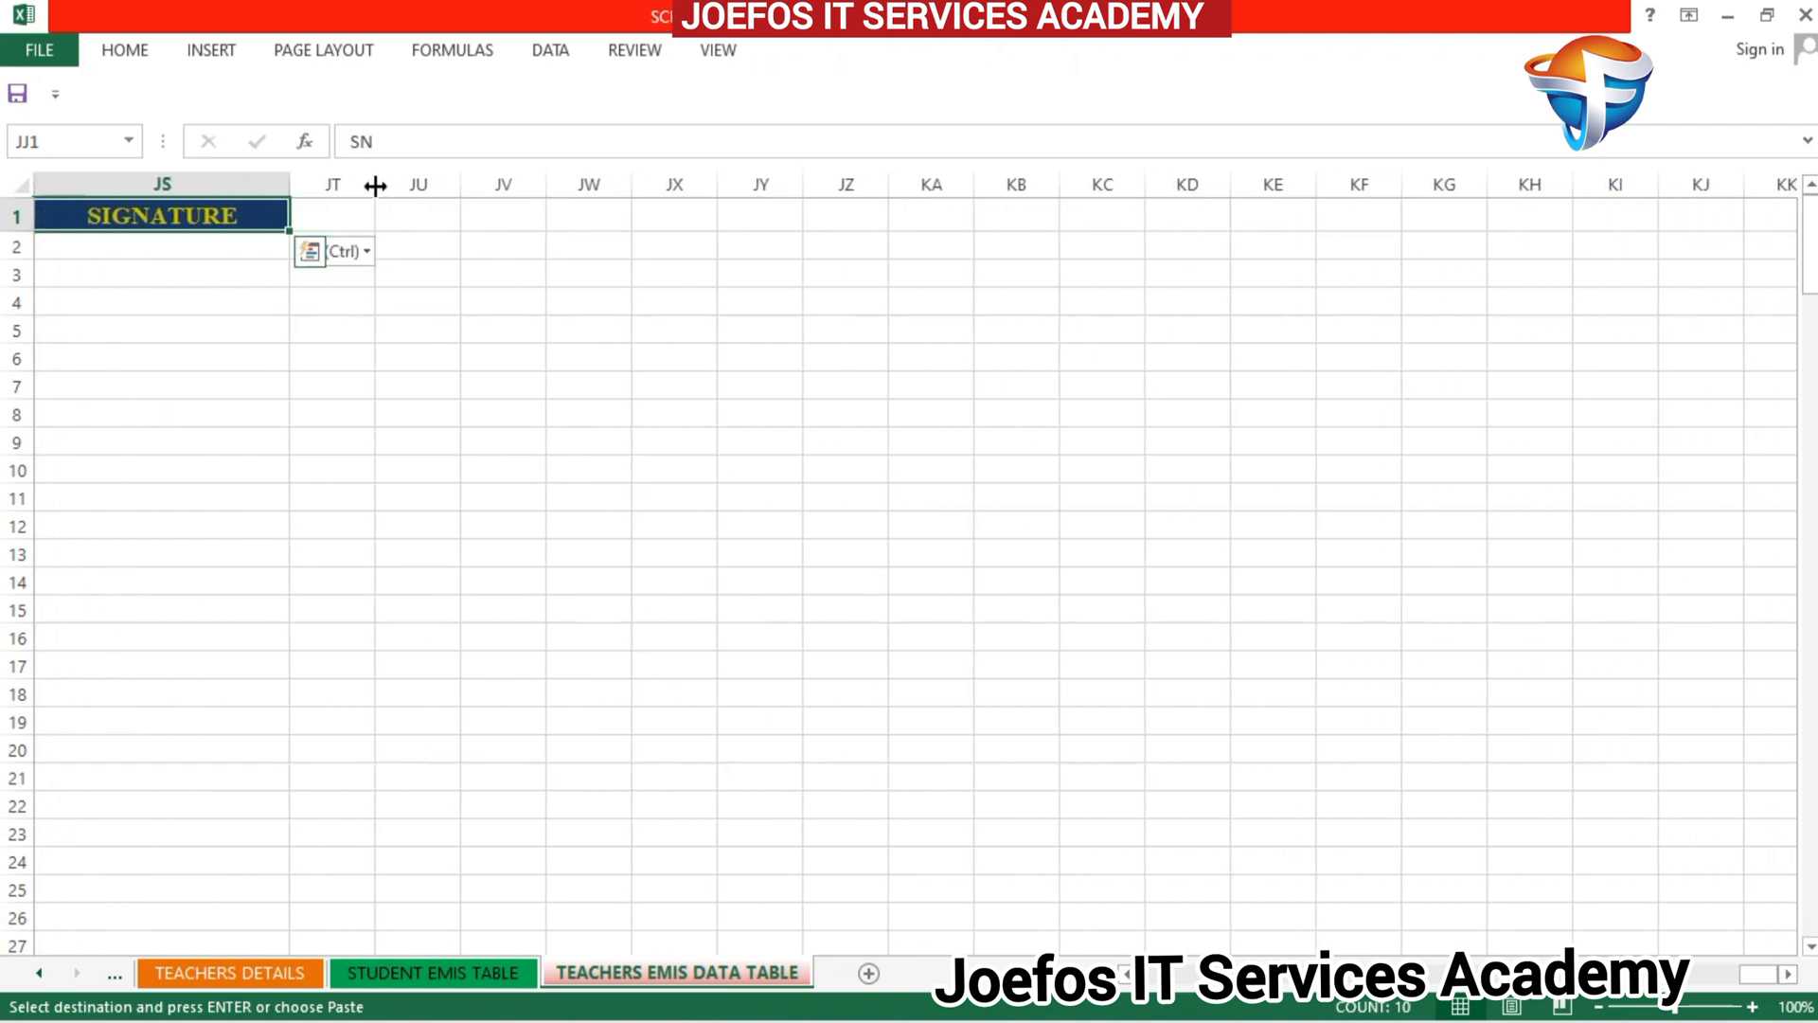
left_click(328, 217)
key("ctrl+v")
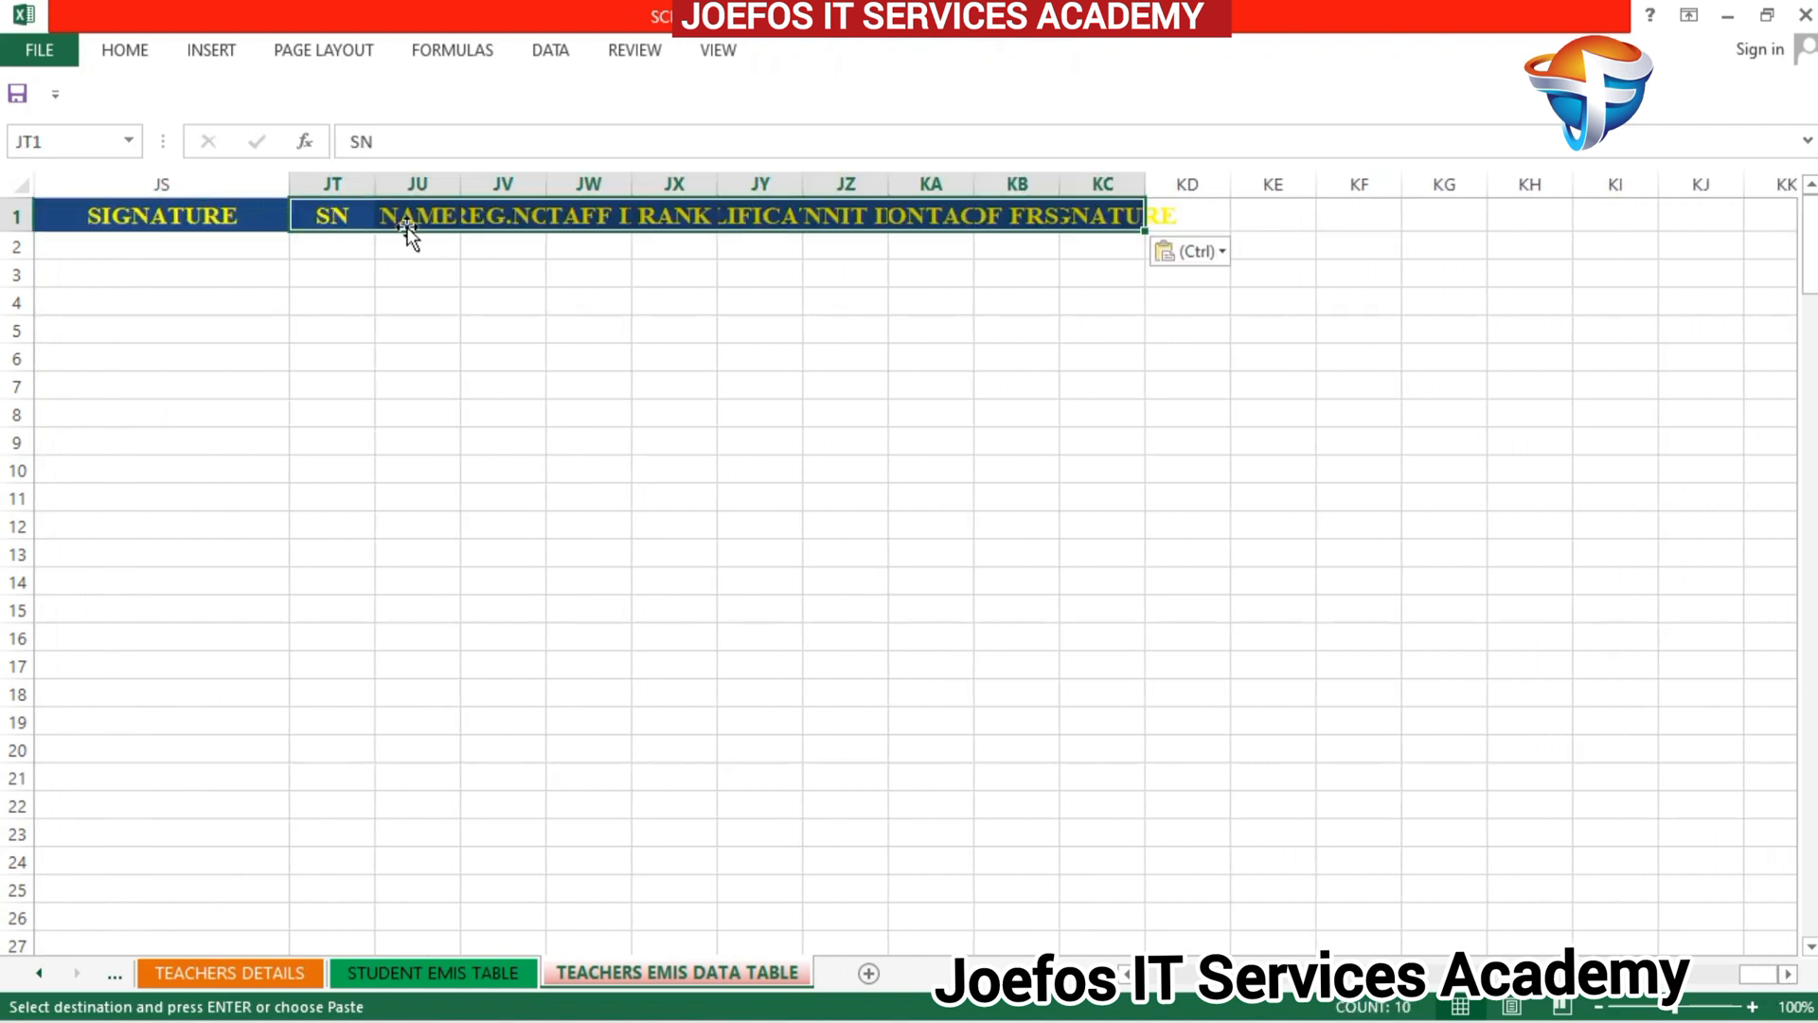
left_click(1222, 254)
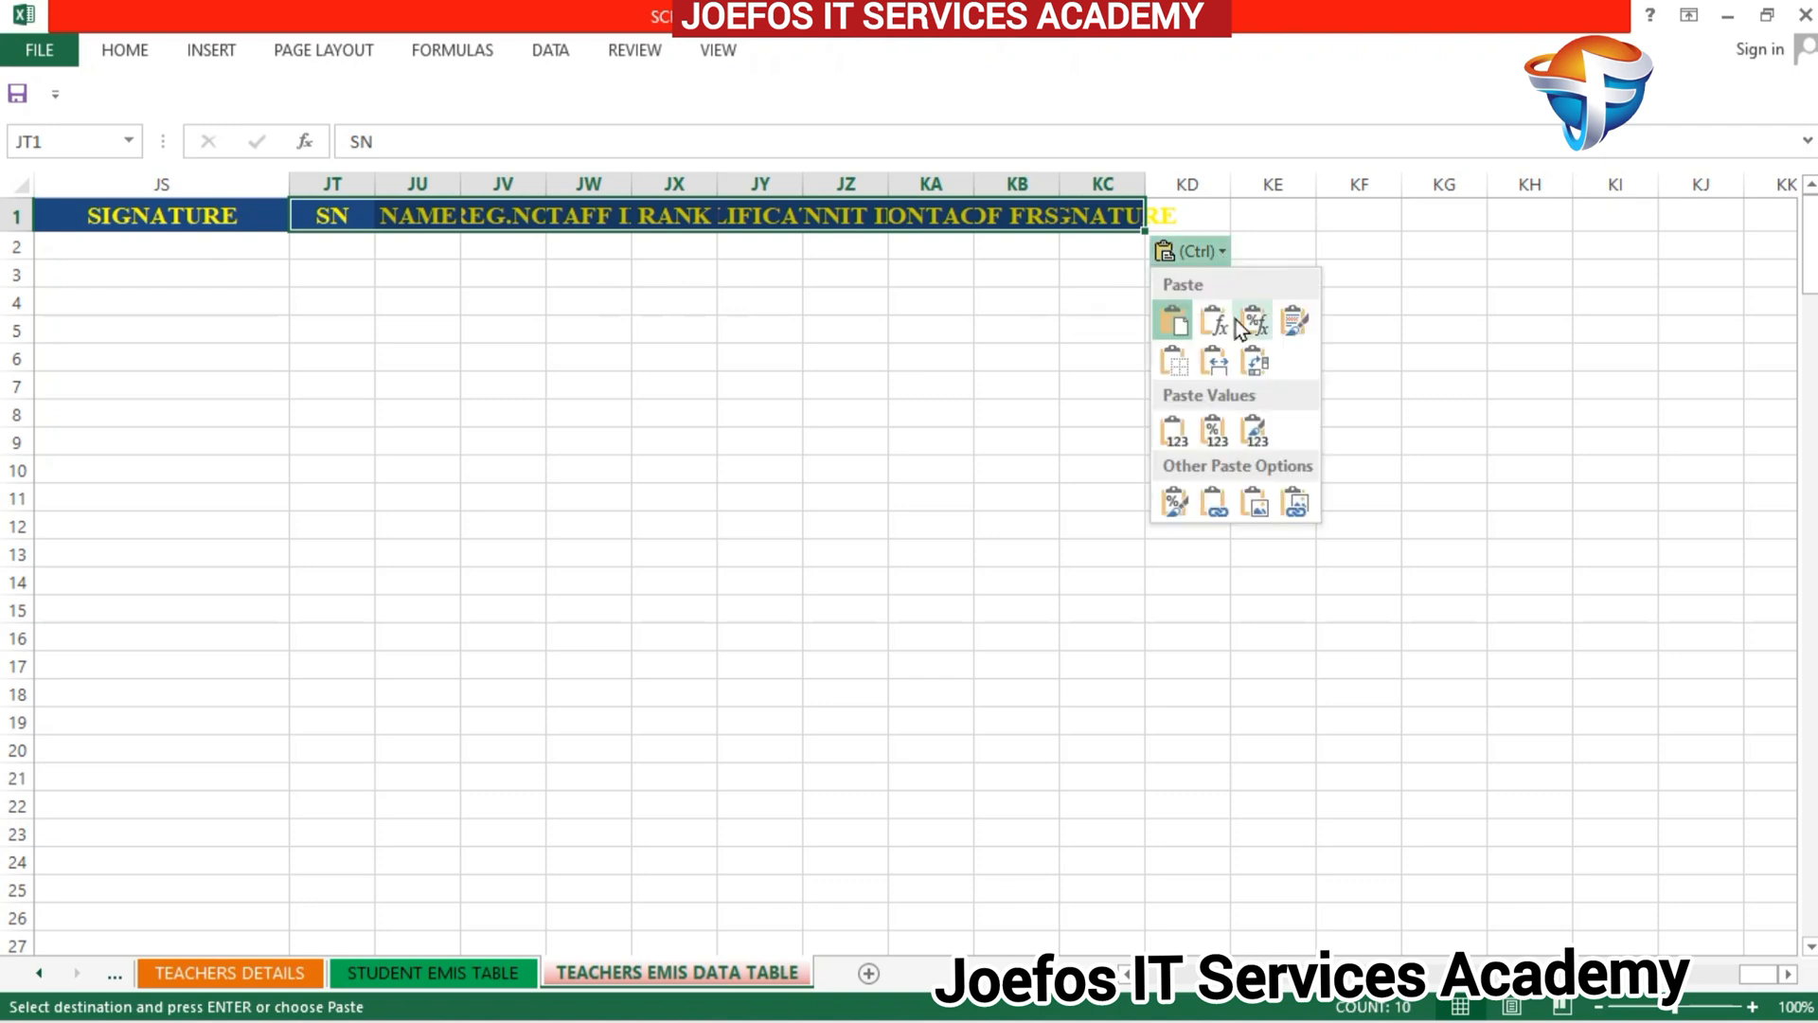
left_click(1220, 360)
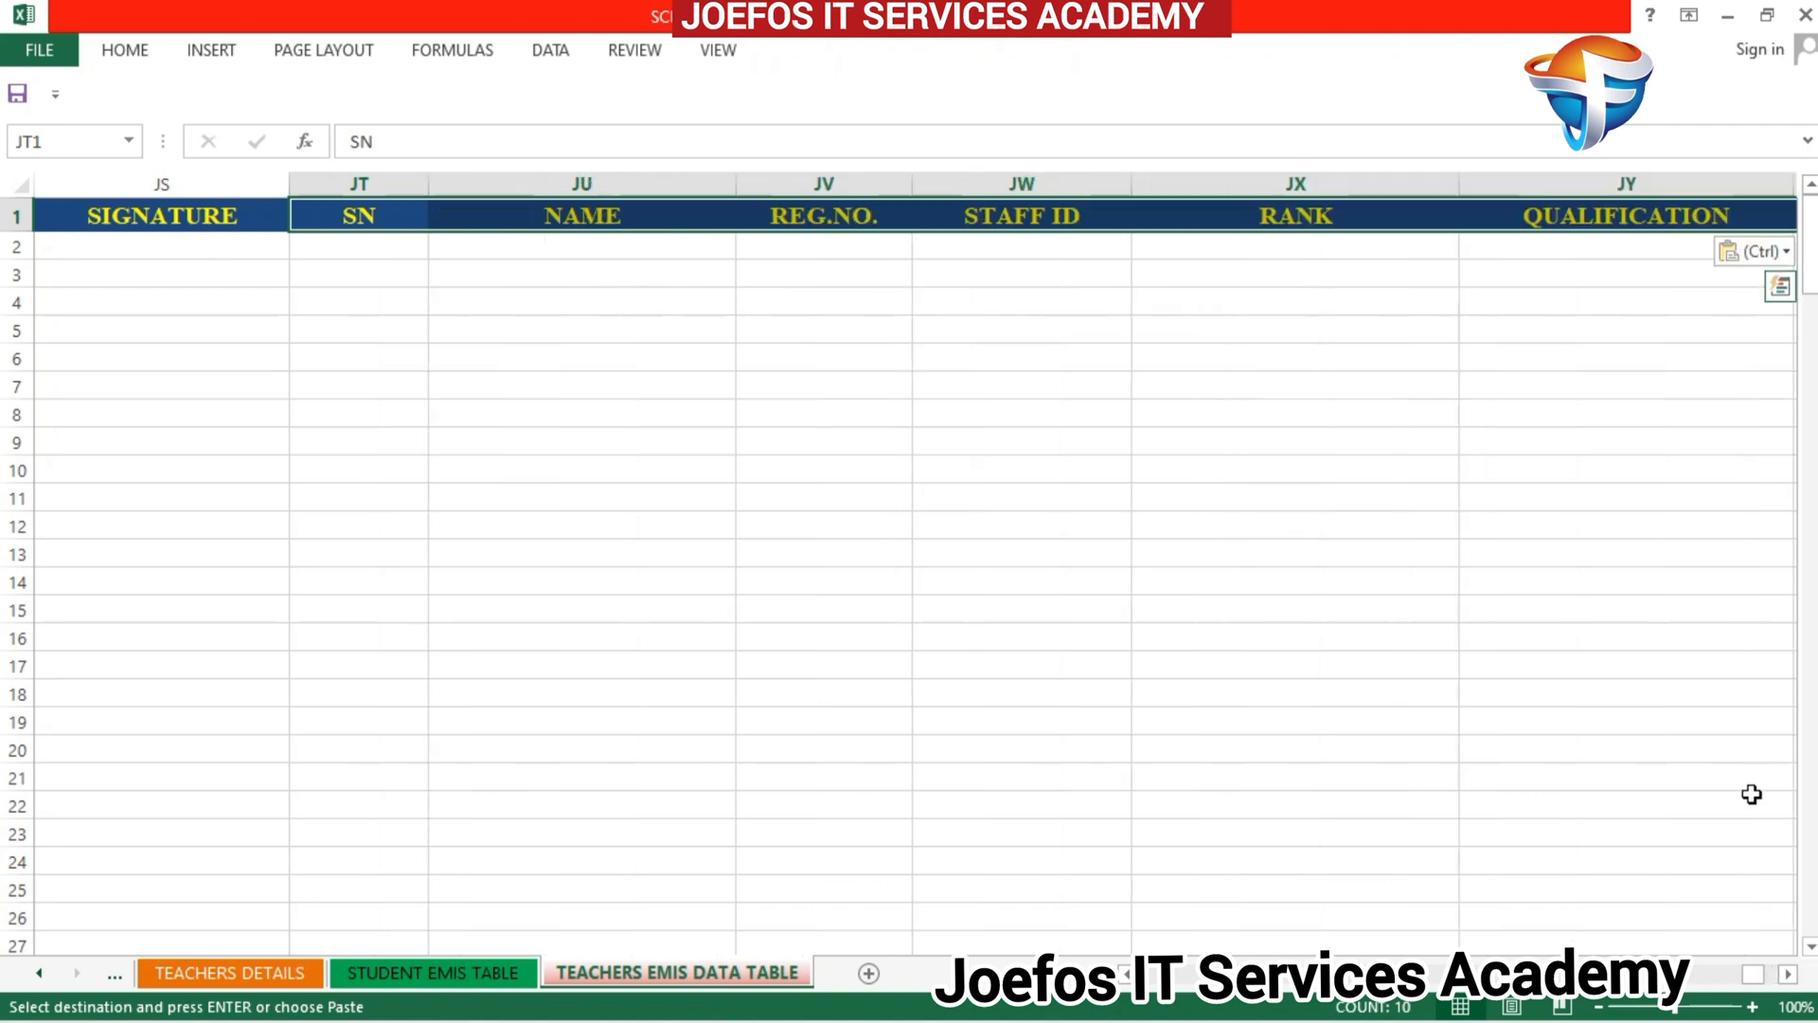
Step: Paste the copied header row starting at cell KD1 and keep the source column widths
scroll(1788, 975, "right", 10)
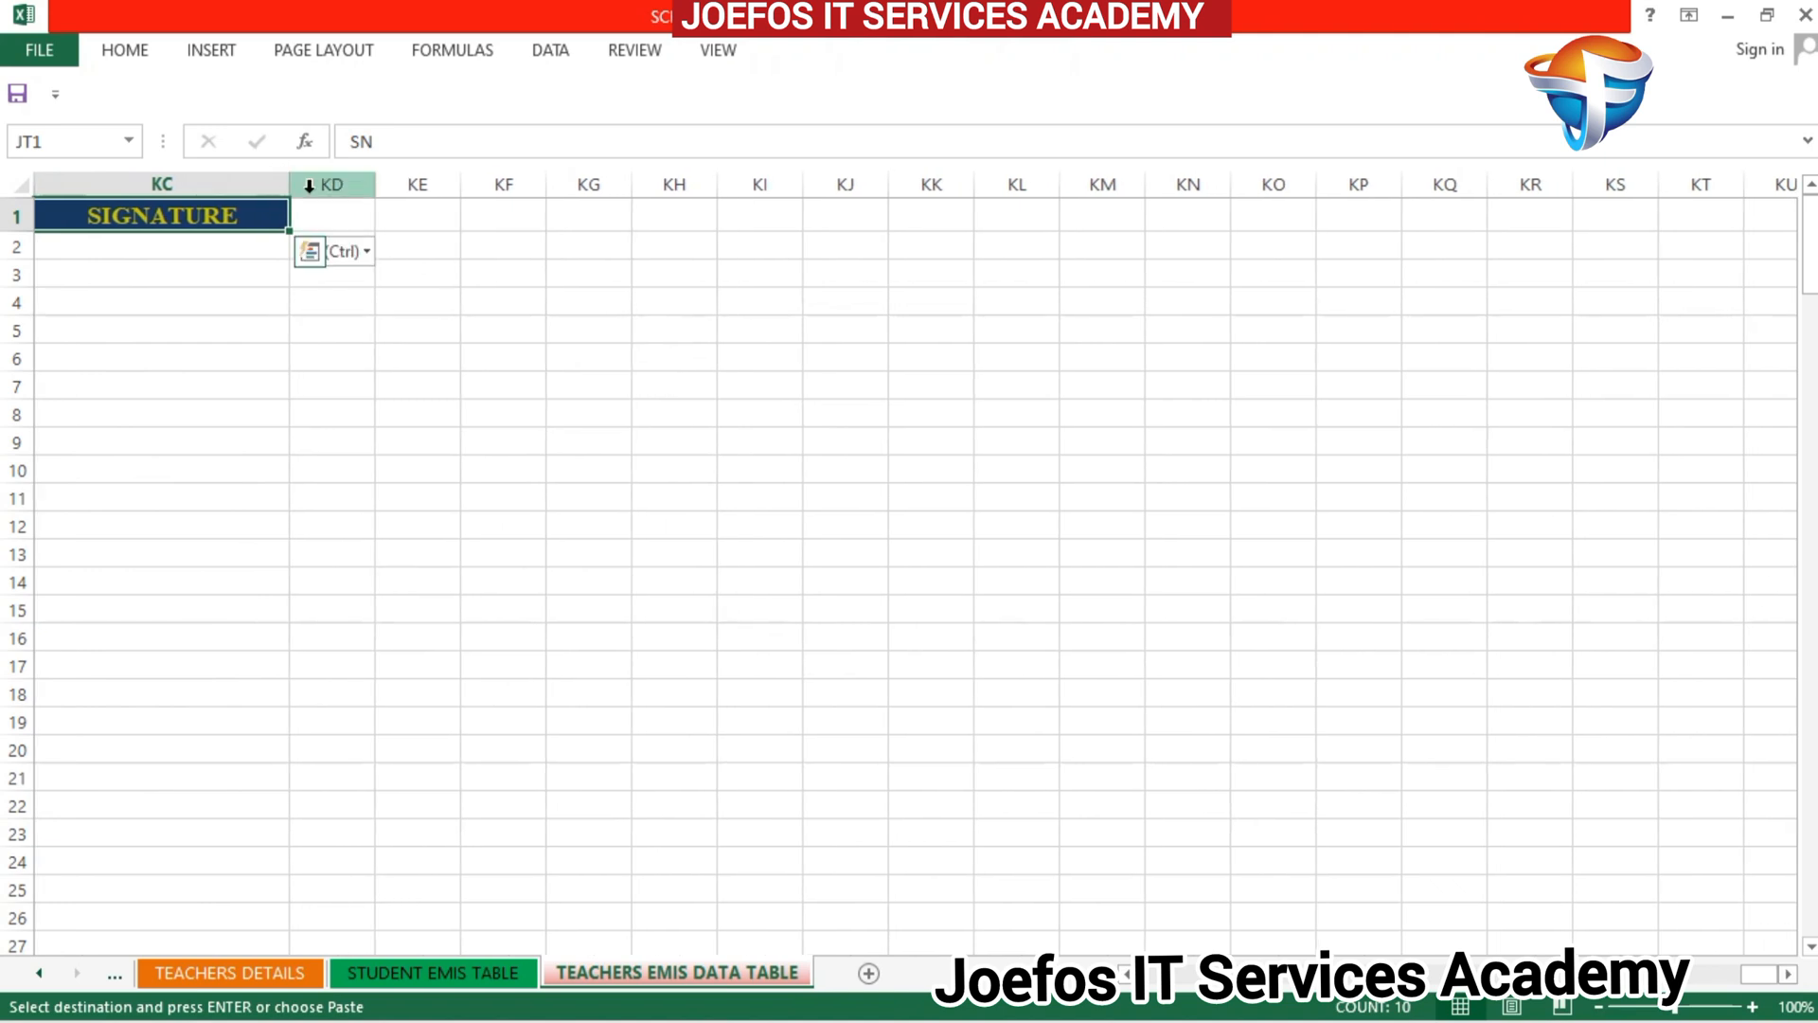
left_click(316, 220)
key("ctrl+v")
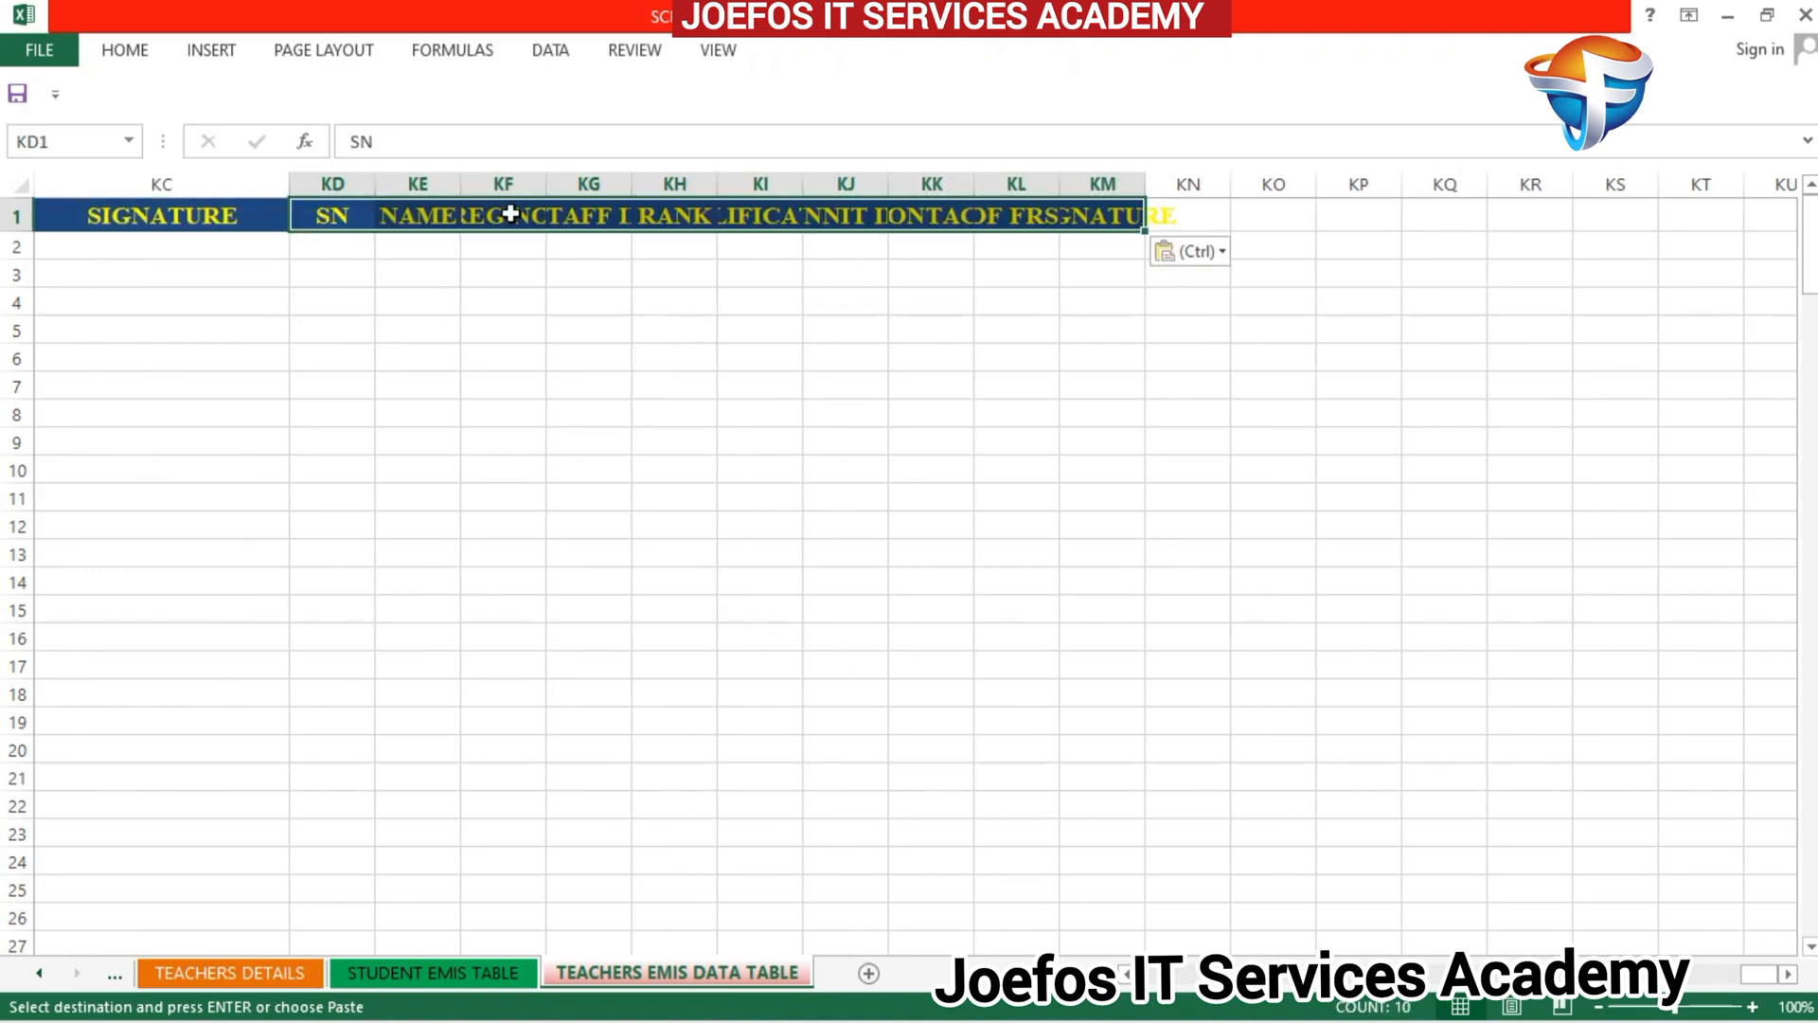
left_click(1215, 252)
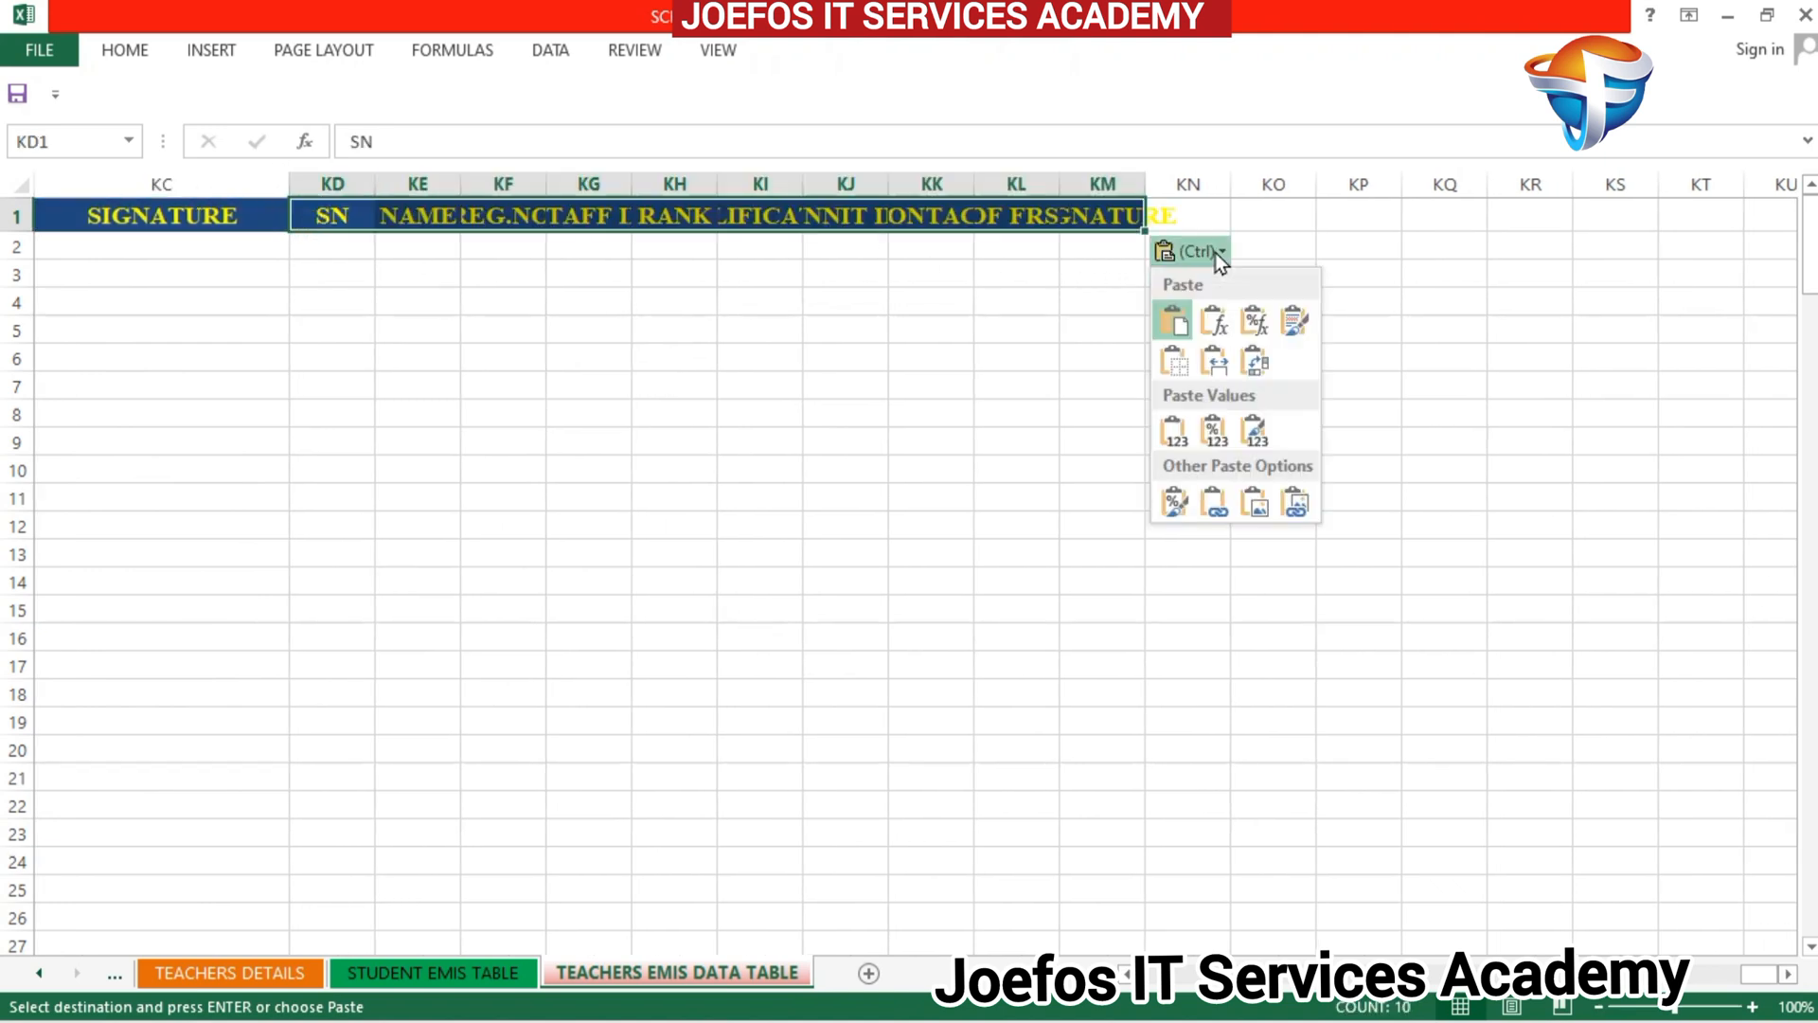
left_click(1216, 361)
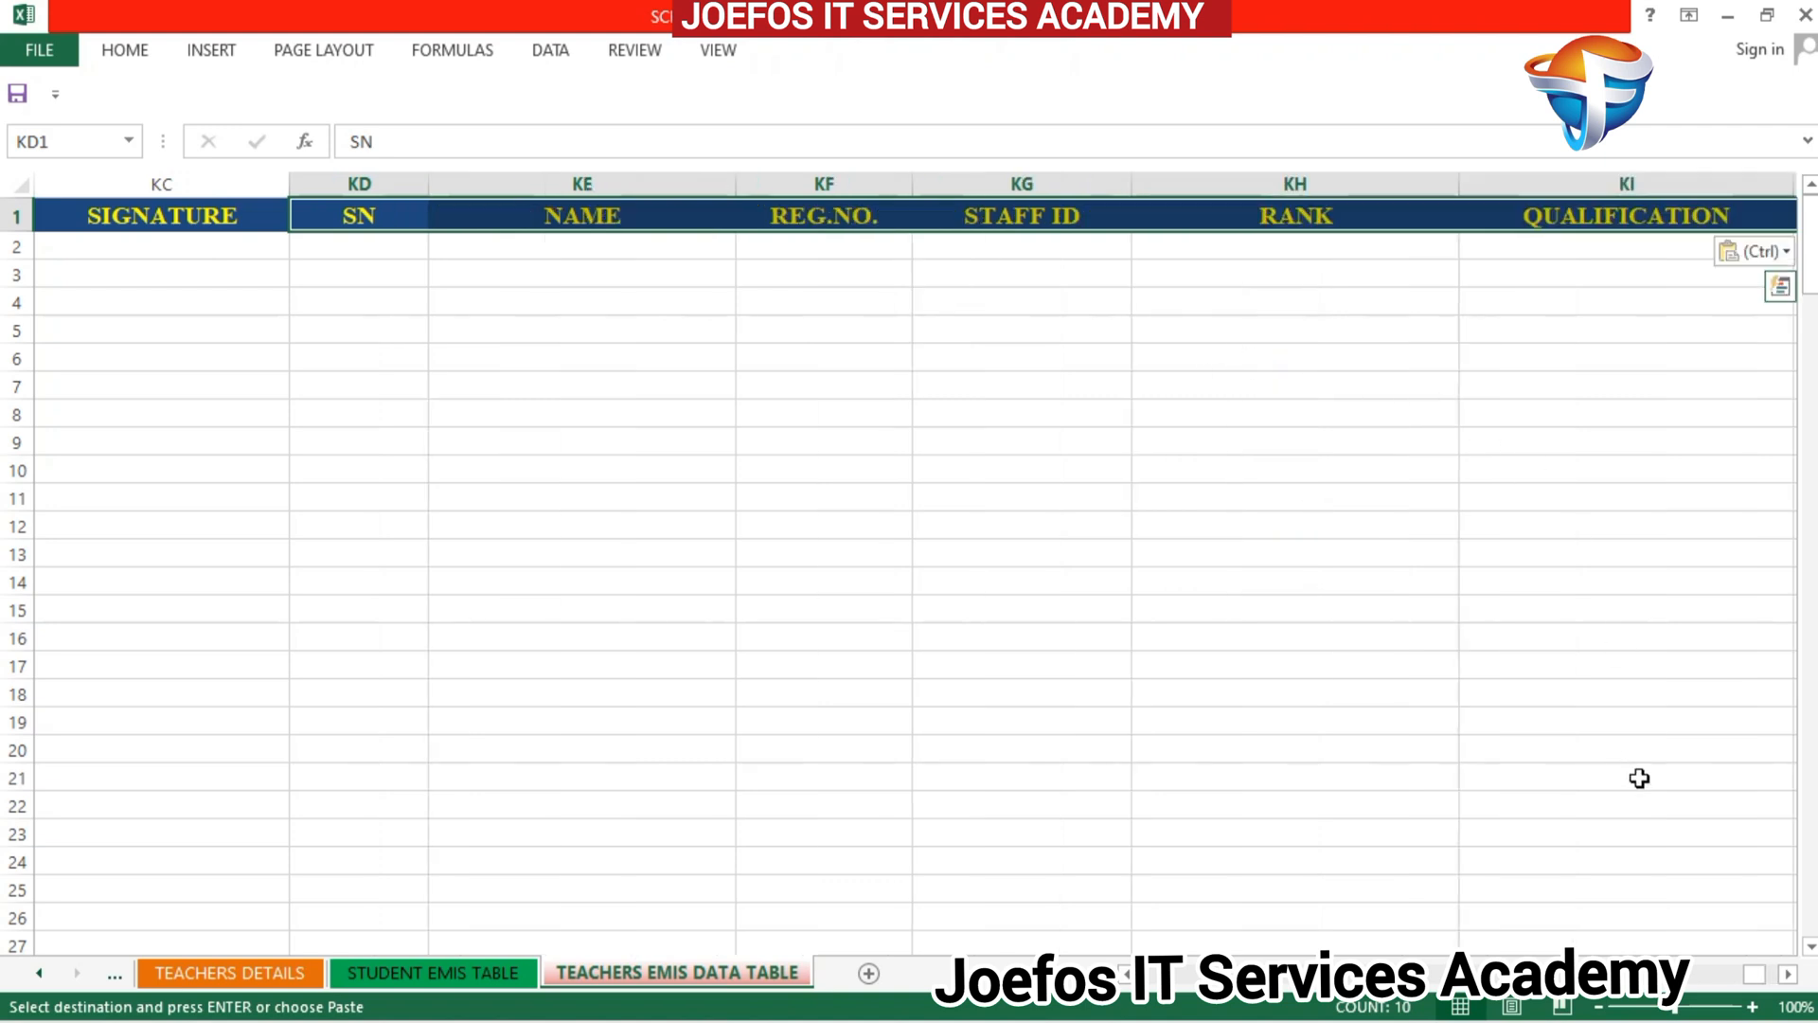
Step: Paste the copied header row starting at cell KN1, directly after column KM, and keep the source column widths
left_click(1784, 975)
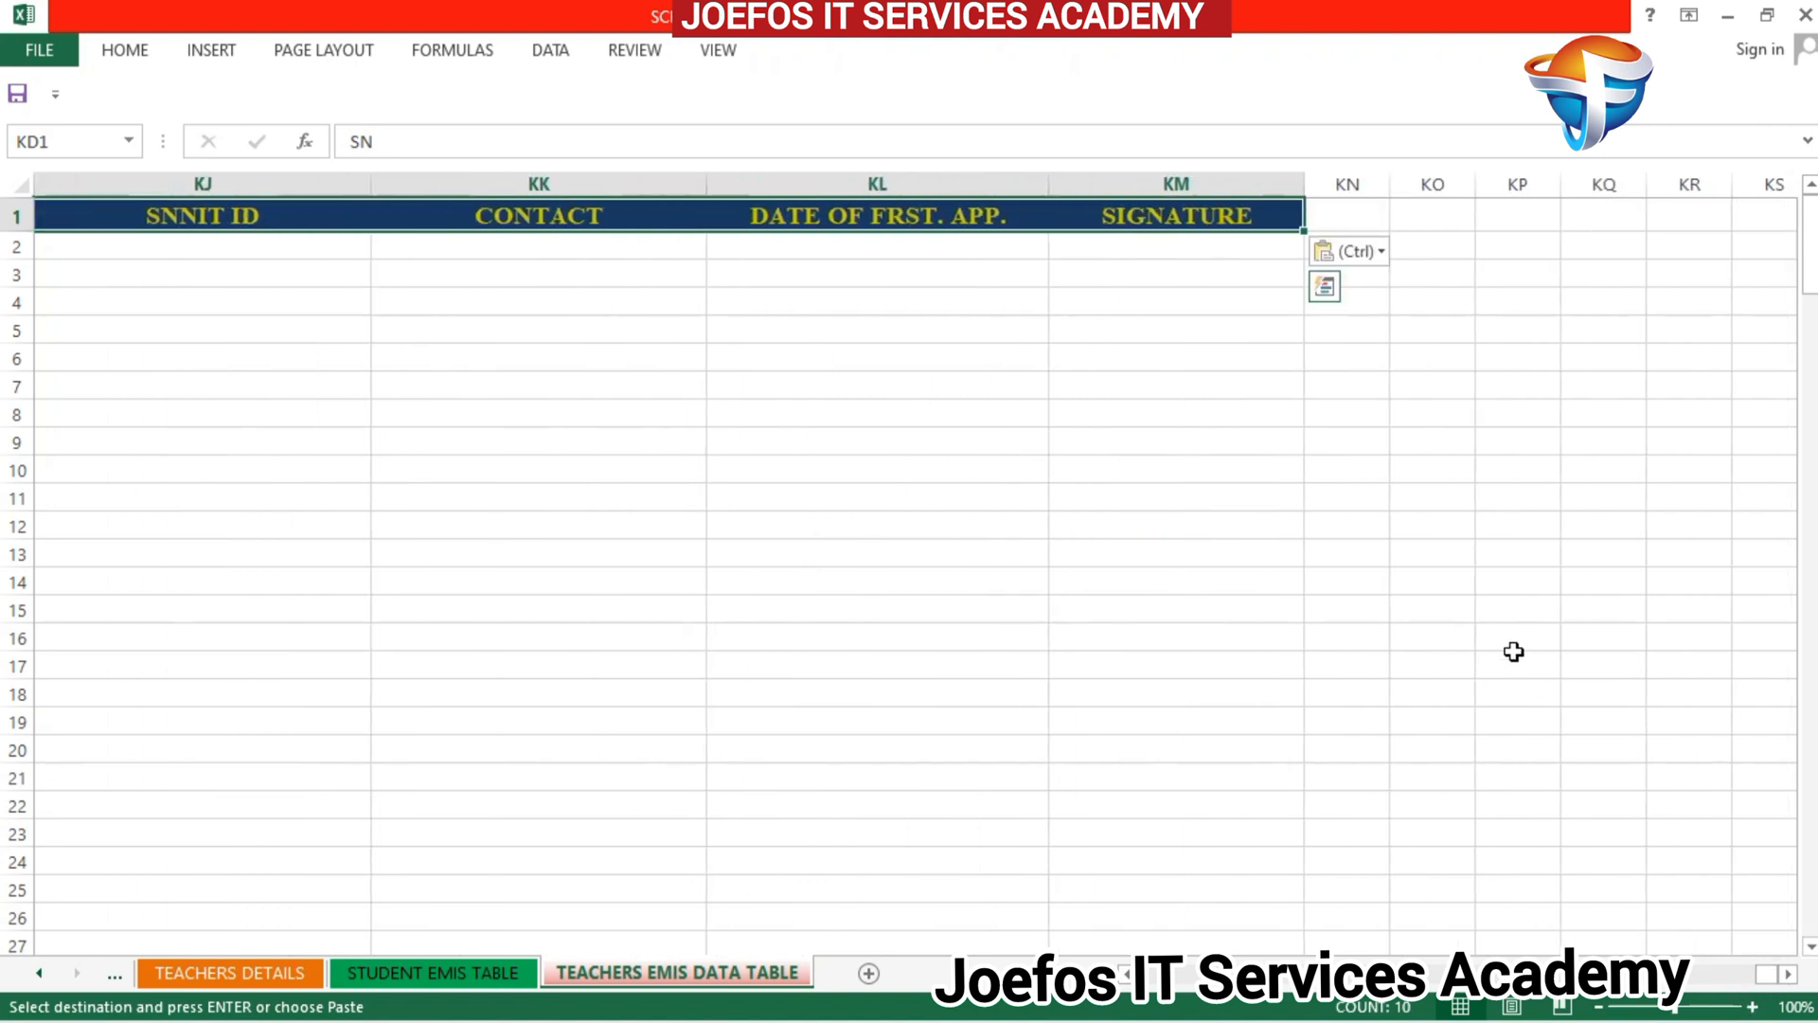
left_click(1331, 215)
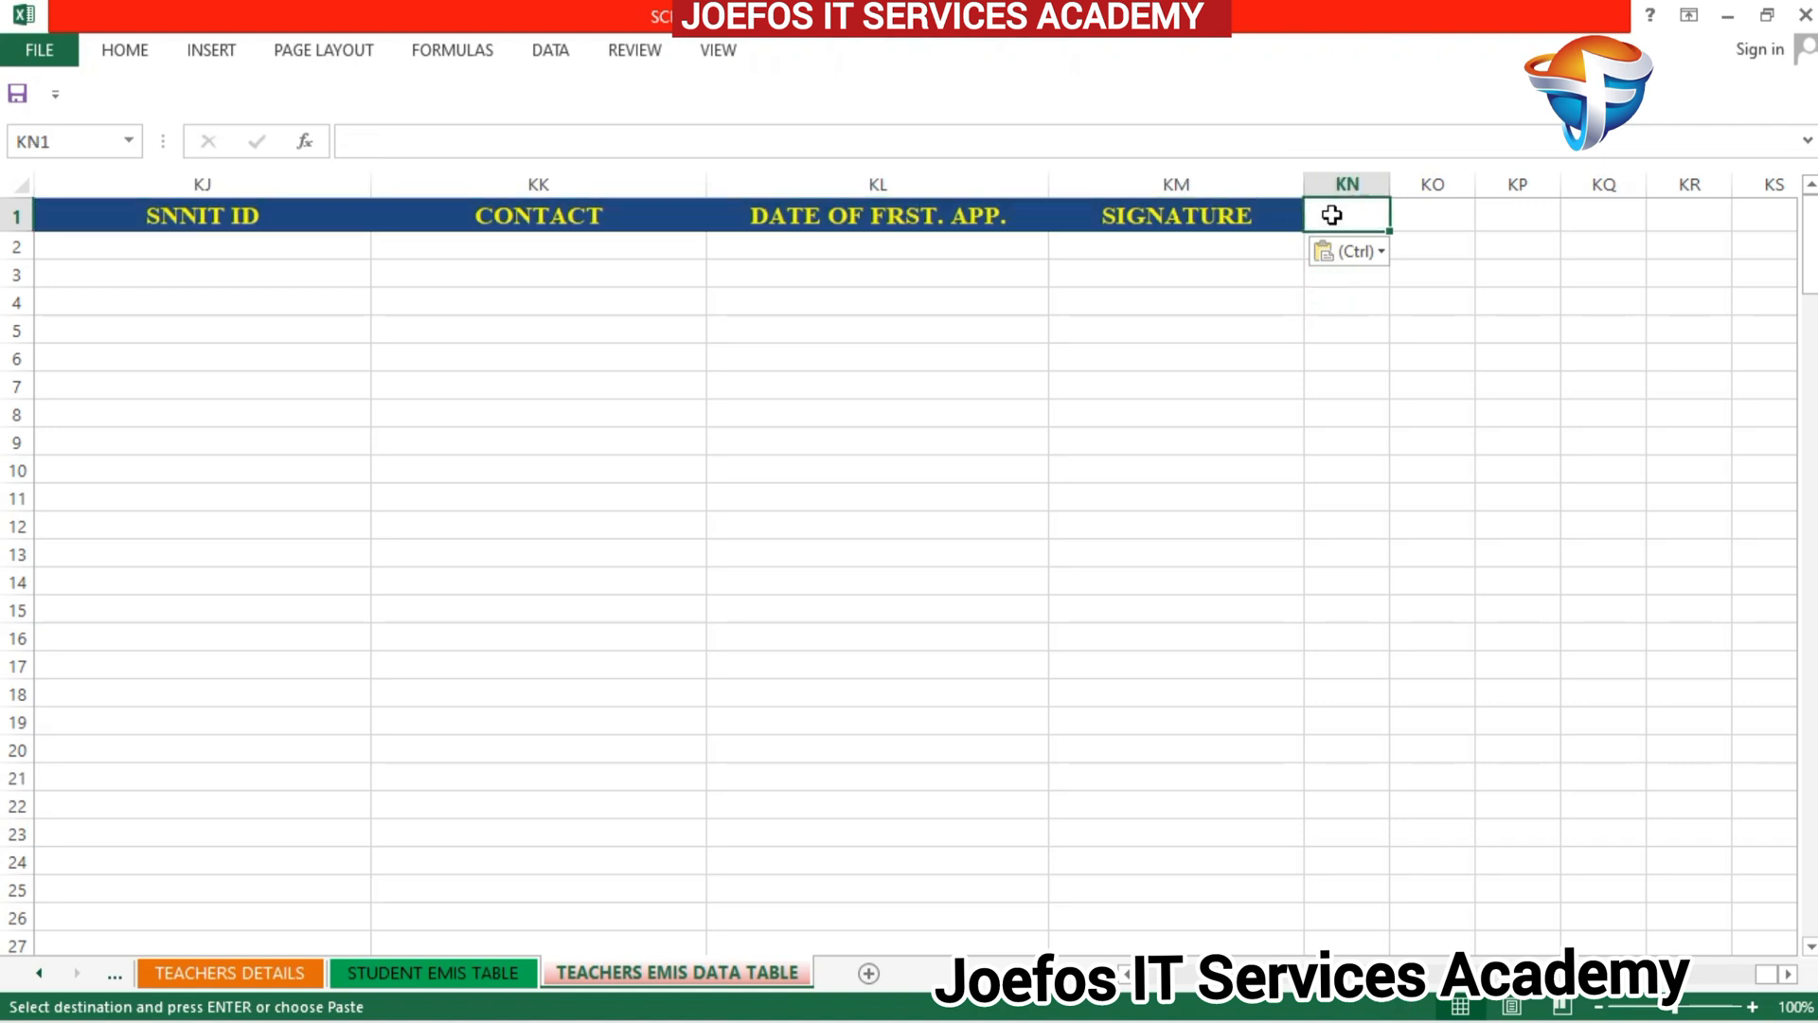
key("ctrl+v")
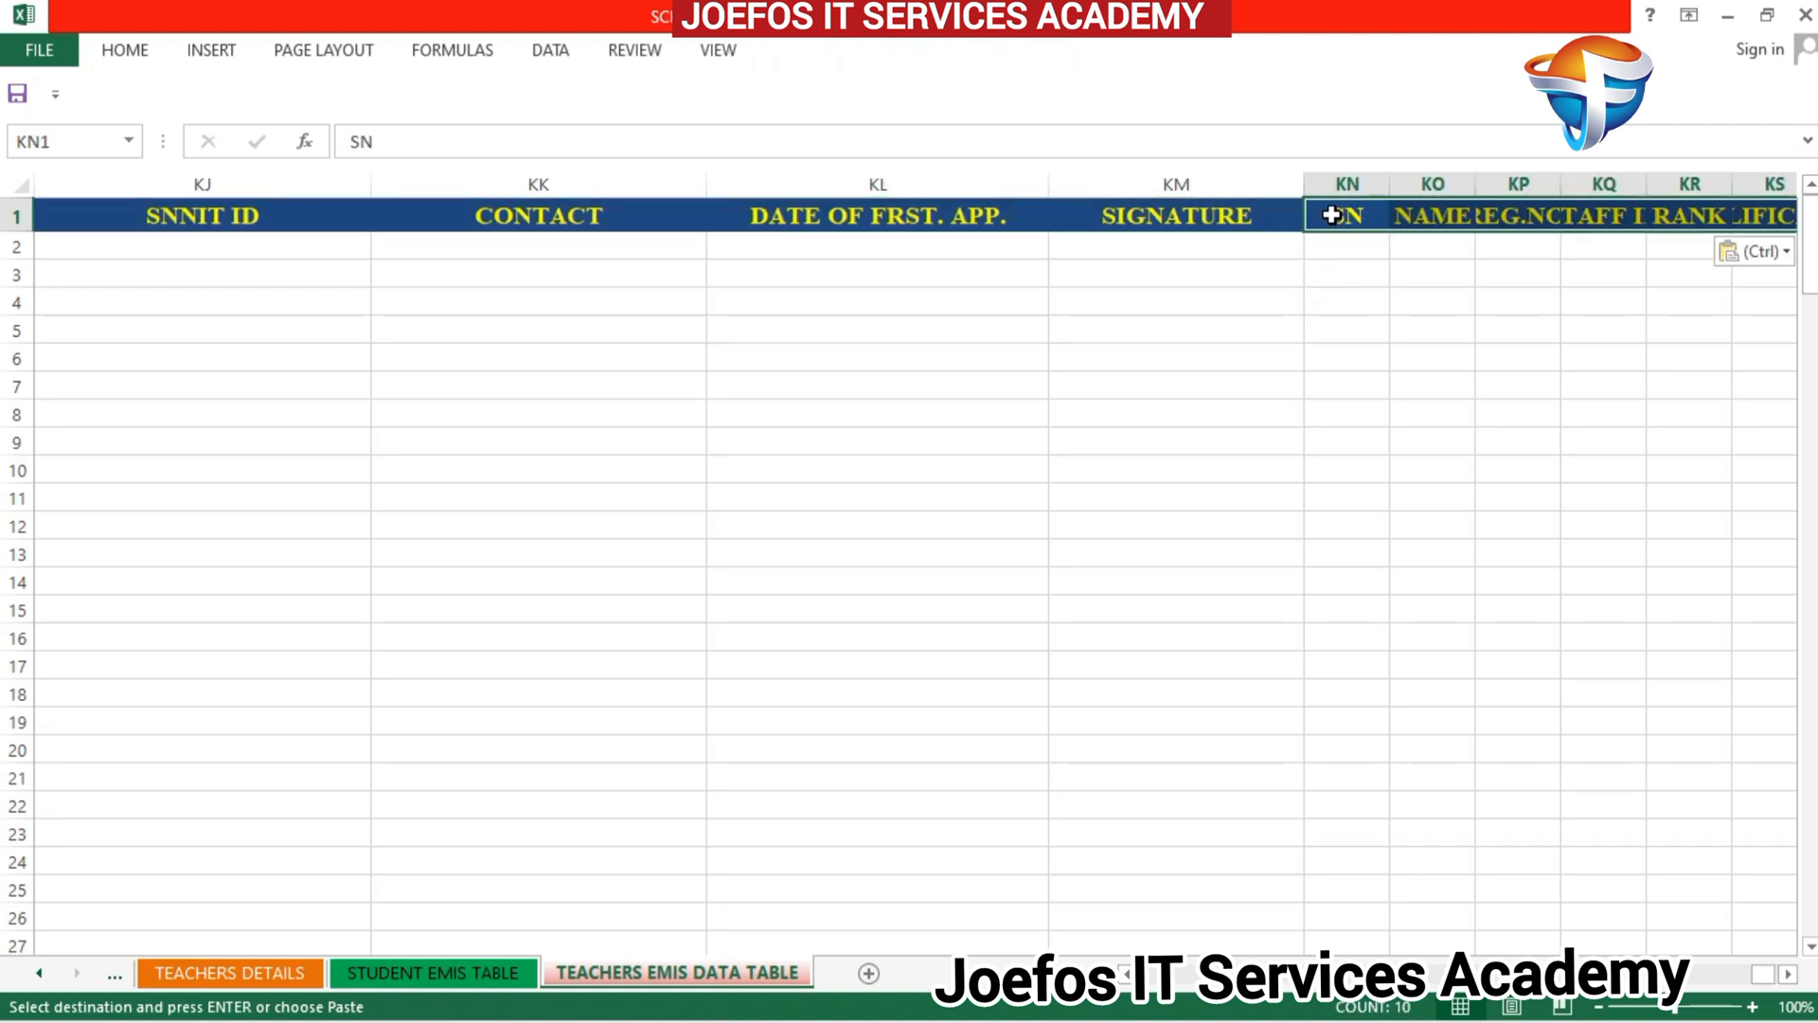
left_click(1788, 975)
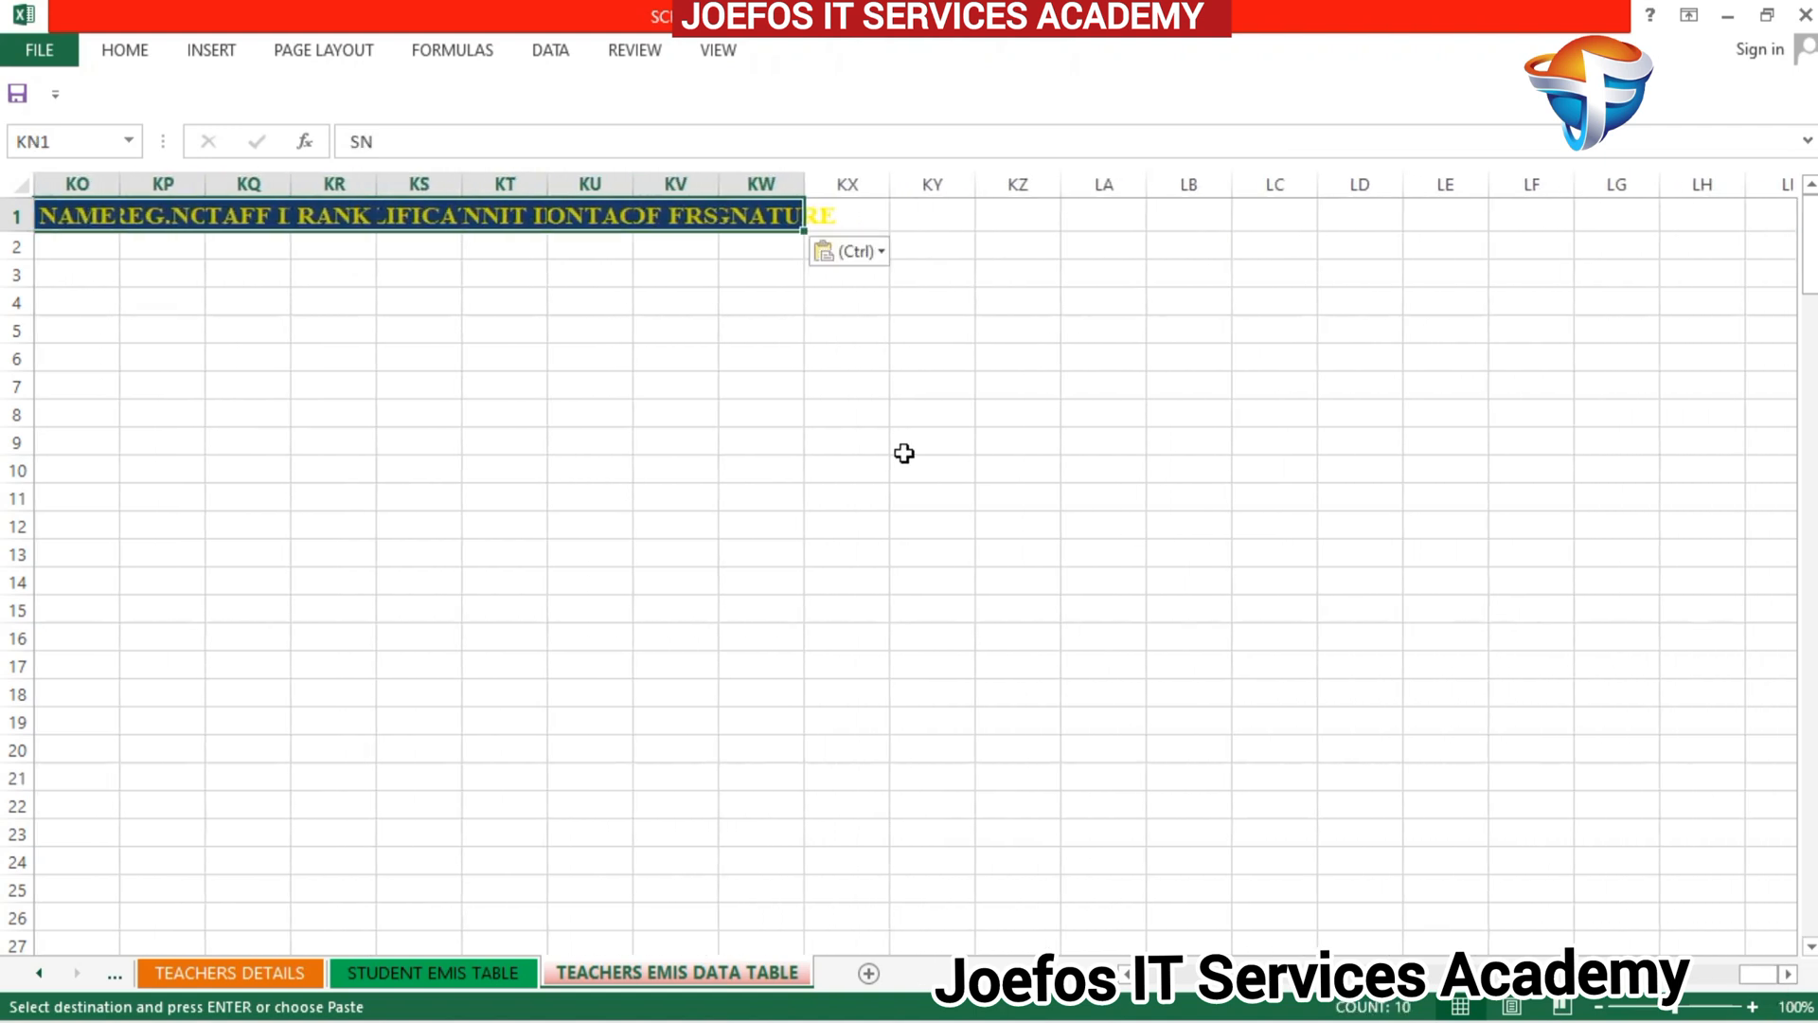
left_click(878, 256)
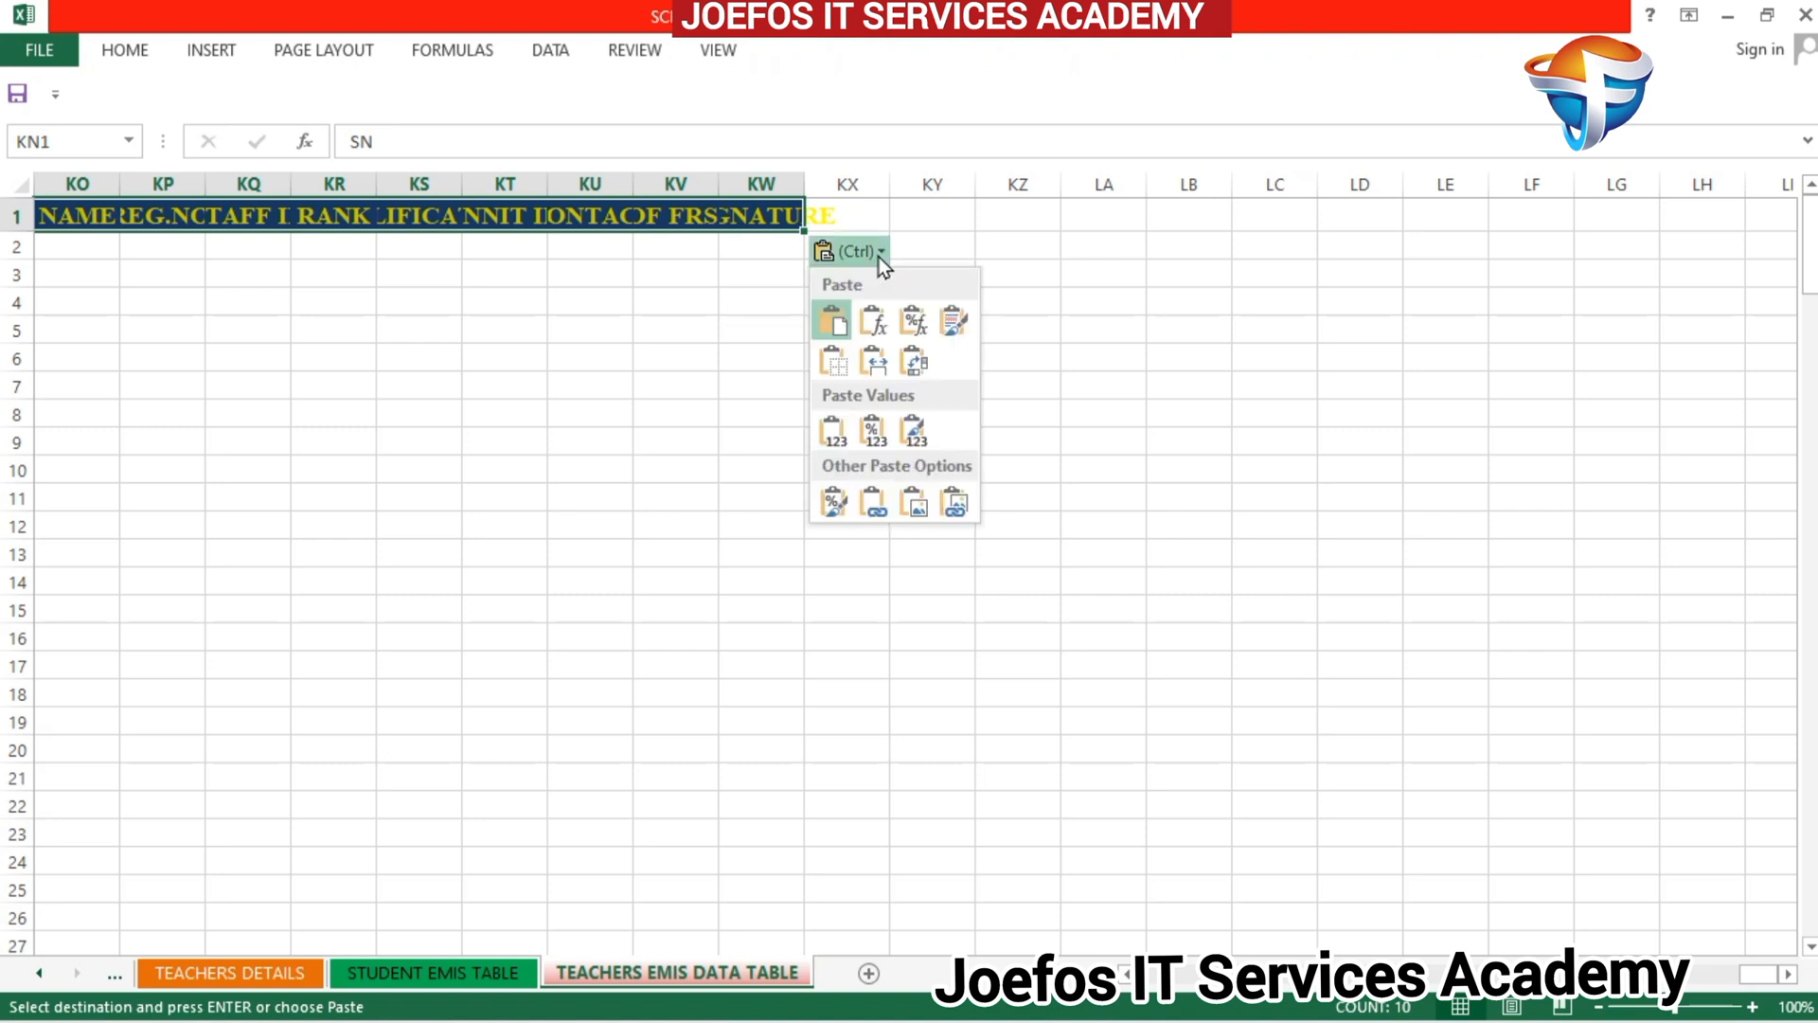
left_click(872, 358)
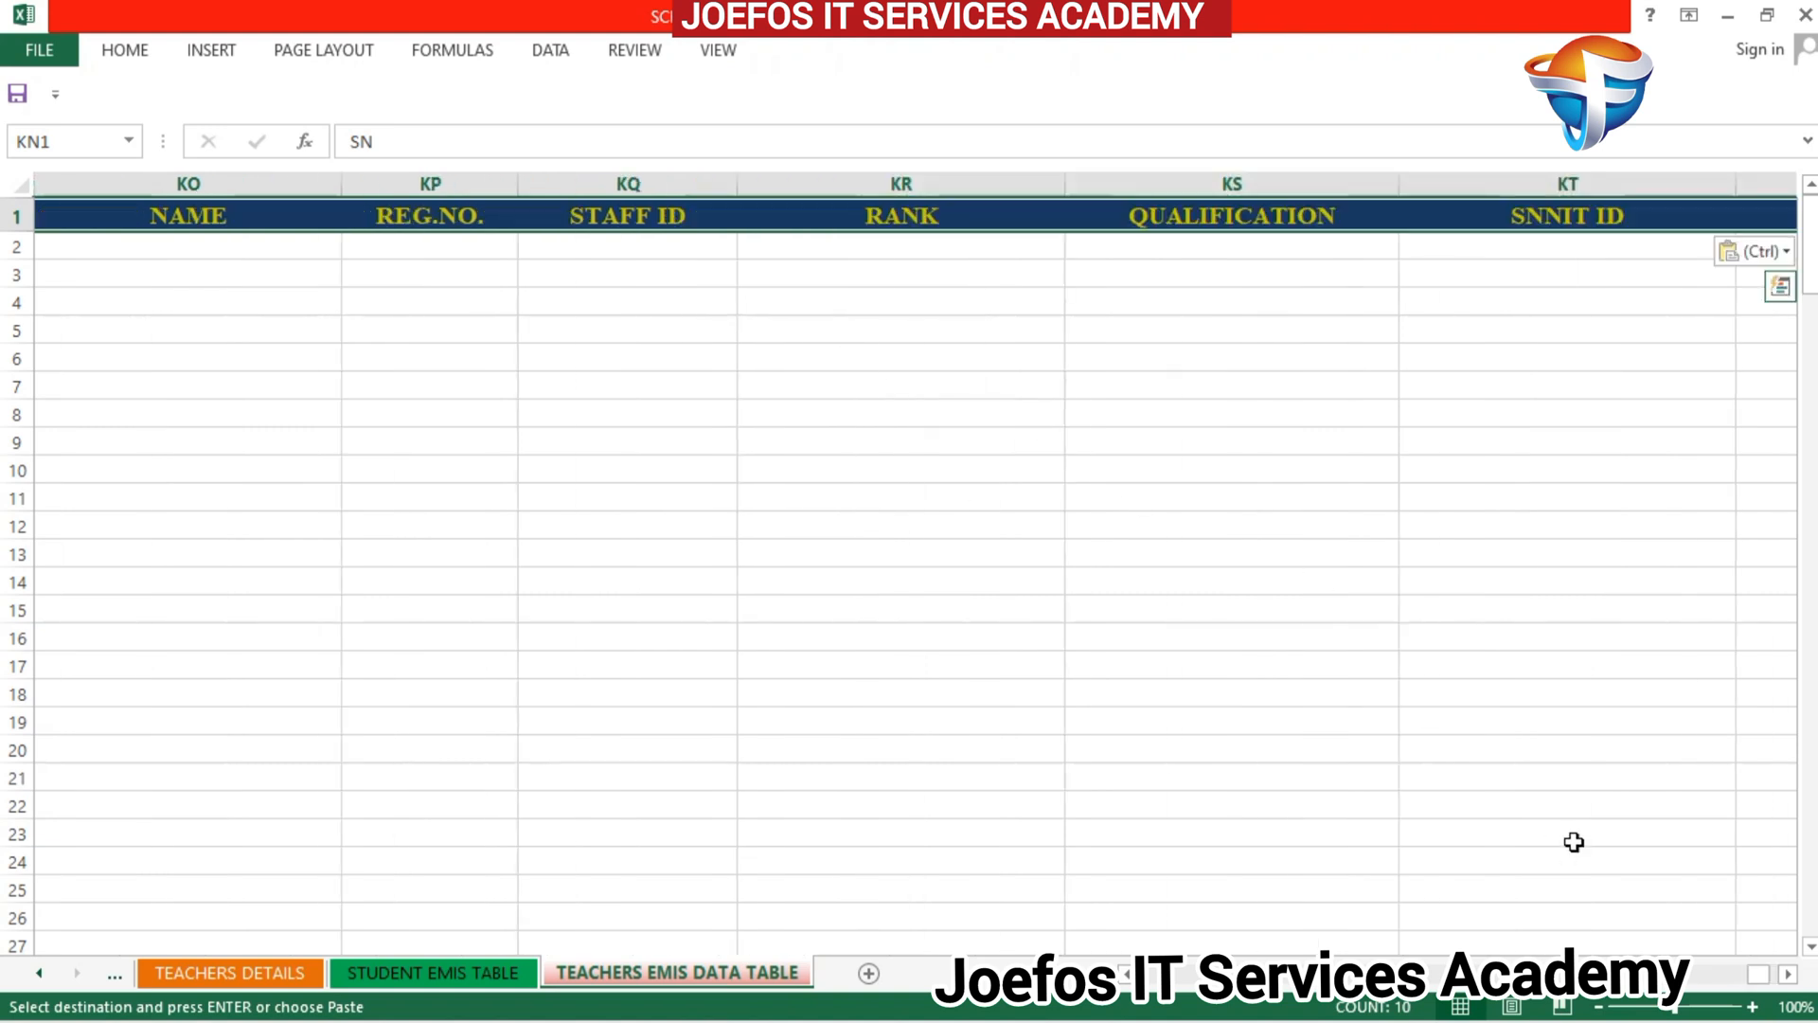
Step: Paste the copied header row starting at cell KX1 and keep the source column widths
left_click(1788, 976)
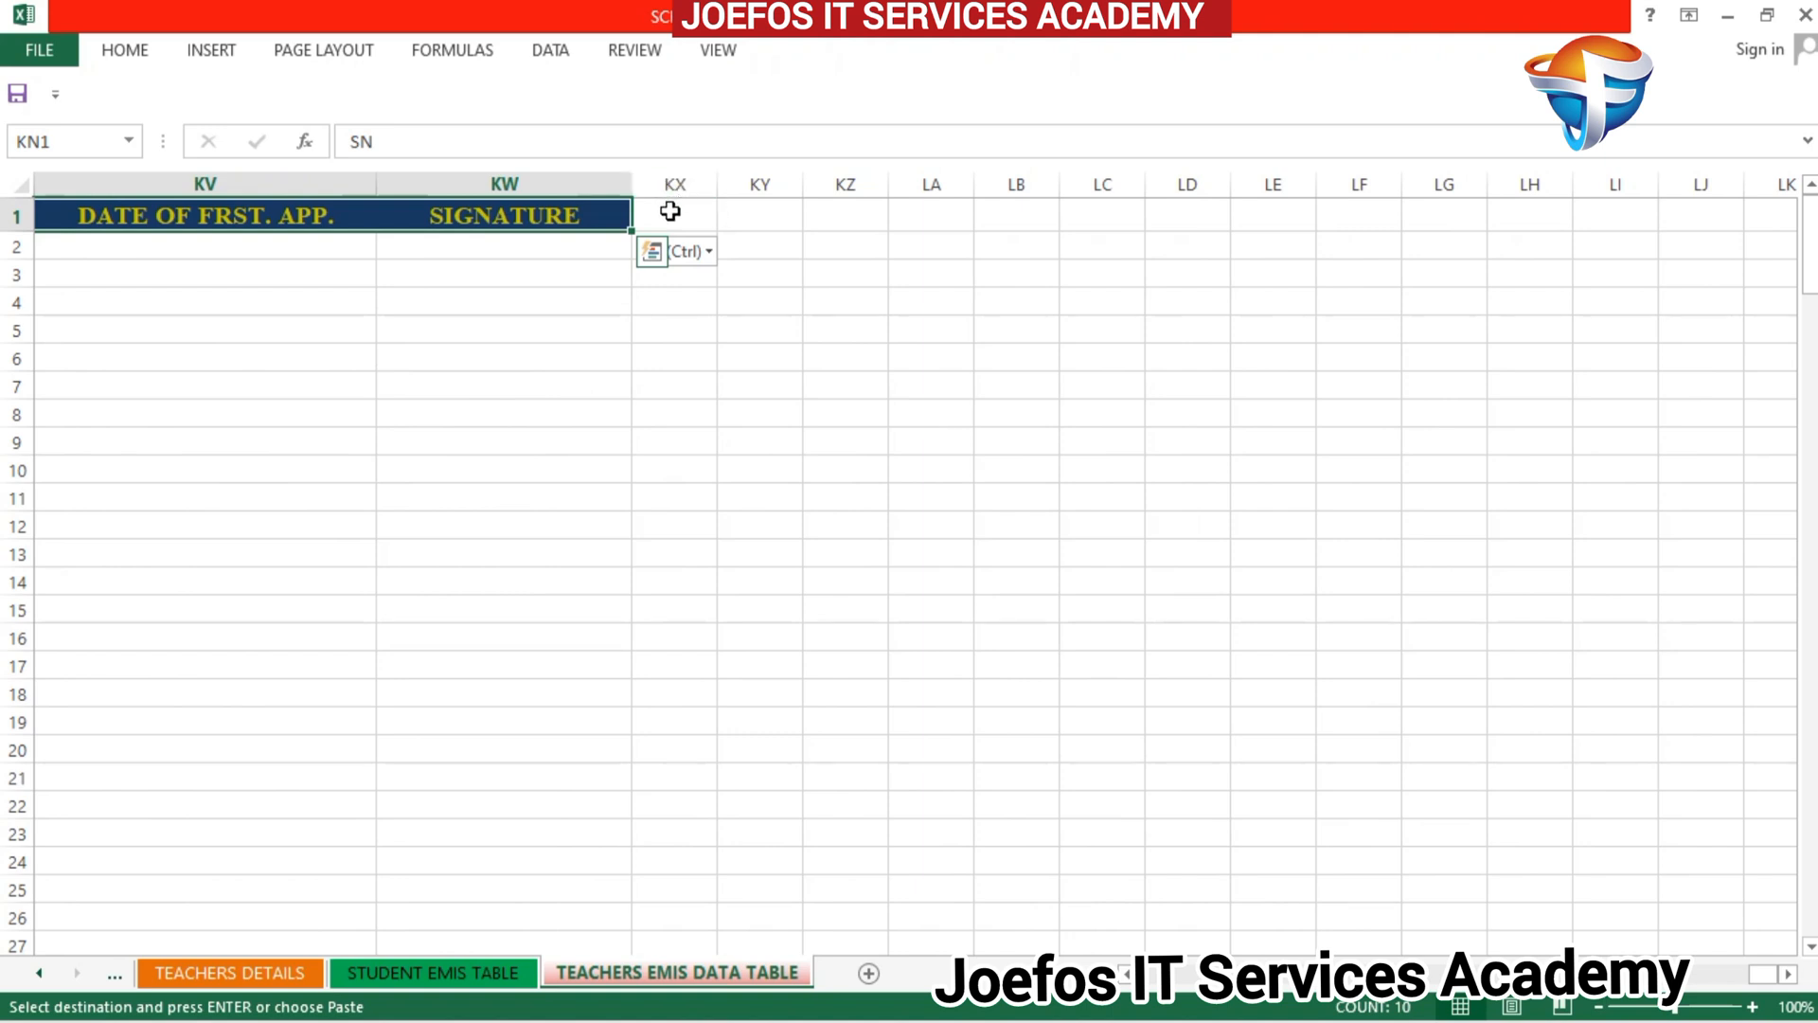
left_click(671, 212)
type("SN\tNAME\tREG.NO\tSTAFF ID\tRANK\tQUALIFICATION\tUNIT\tCONTACT\tDATE OF FRST. APP.\tSIGNATURE")
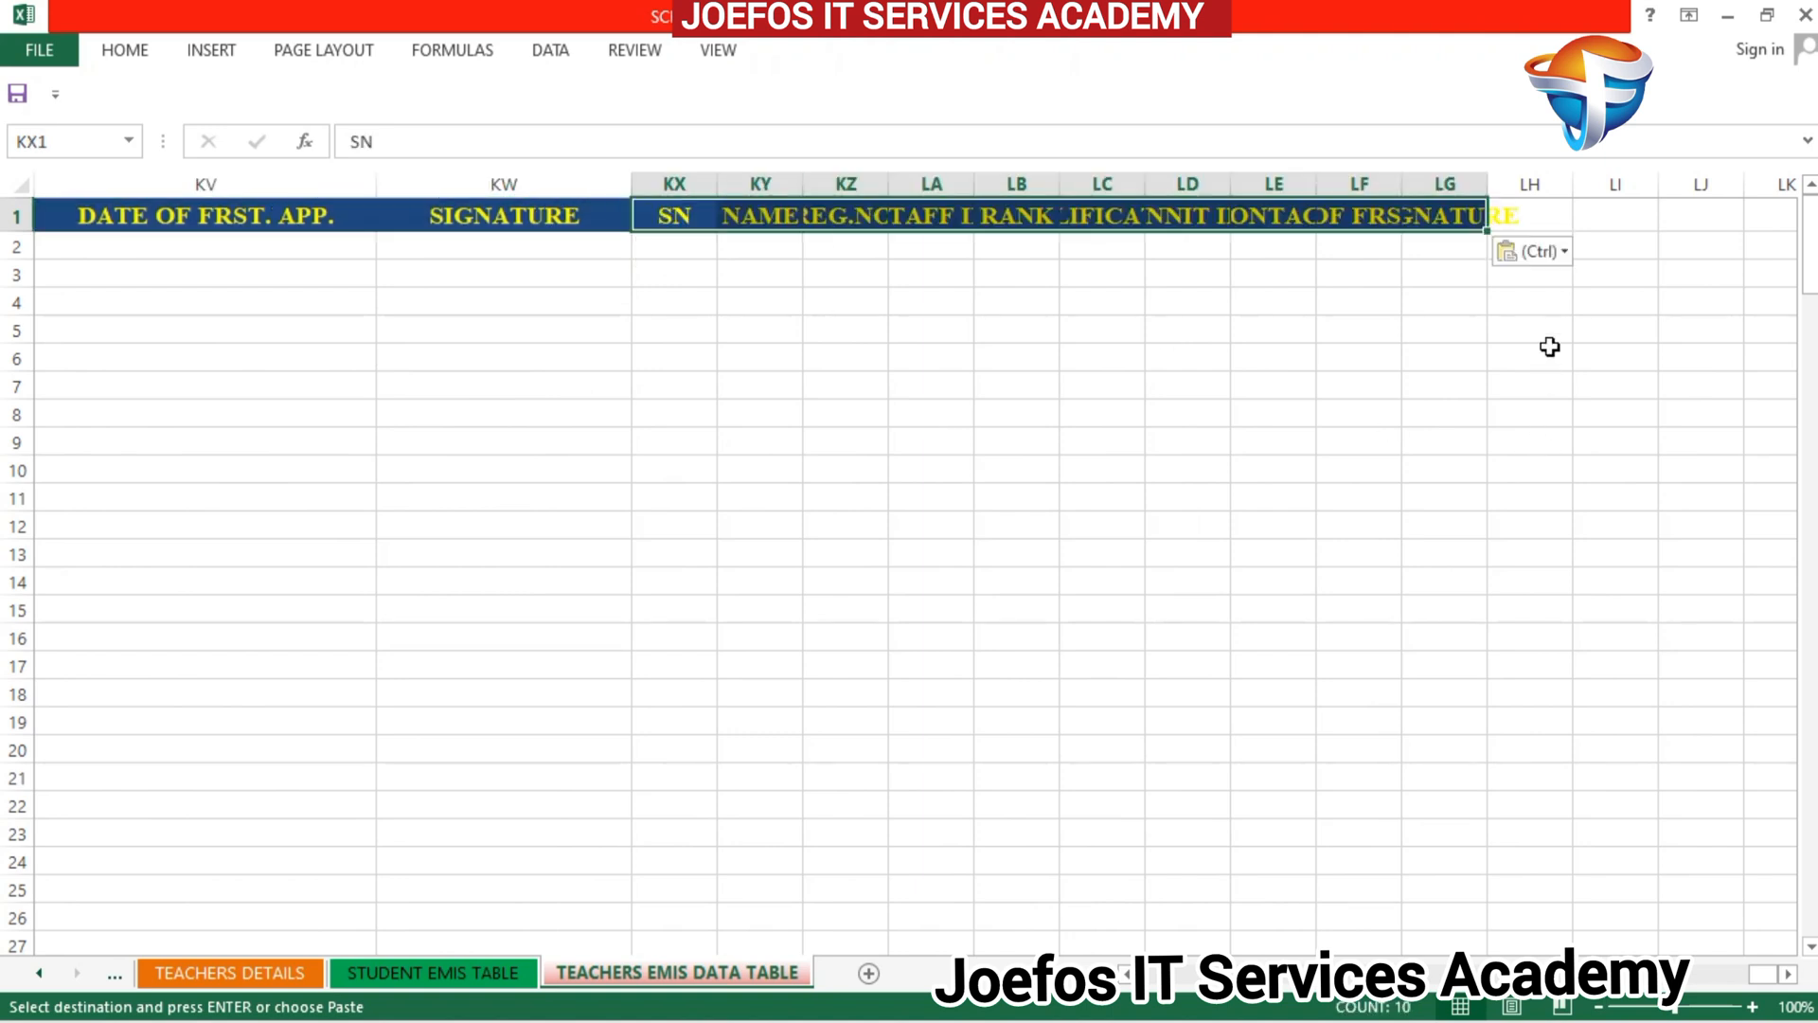
left_click(1561, 250)
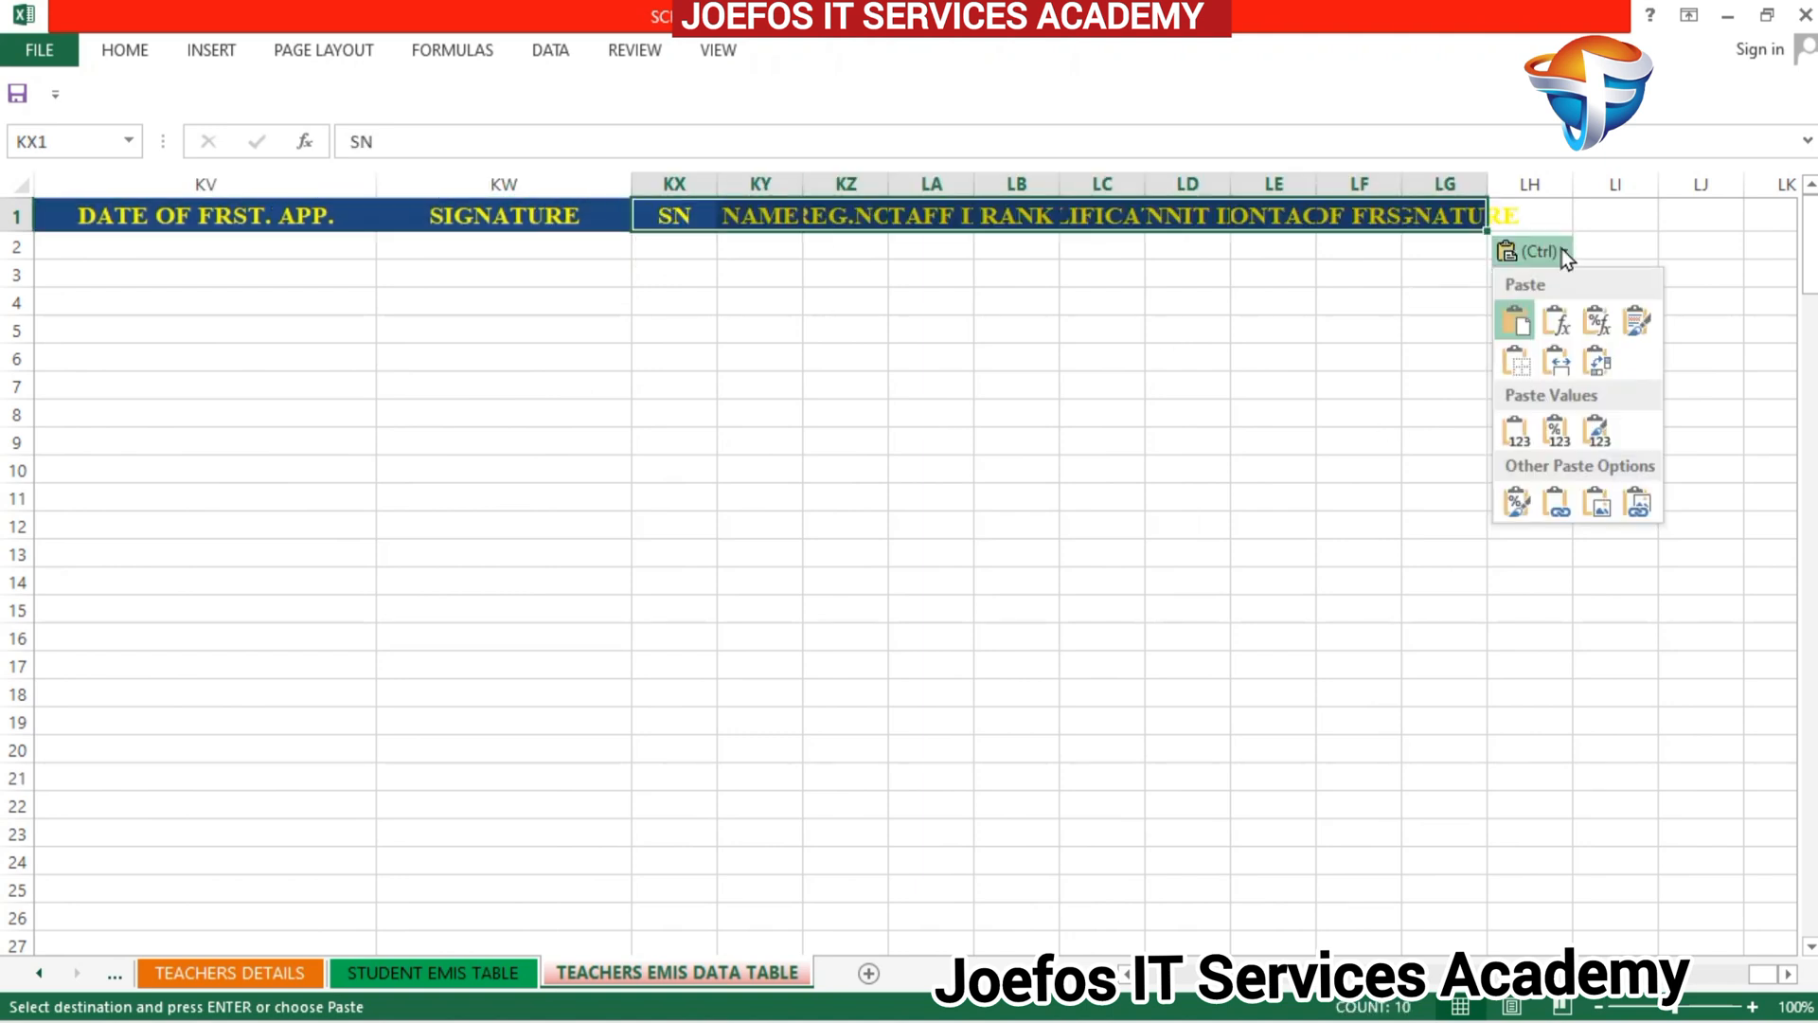
left_click(1561, 372)
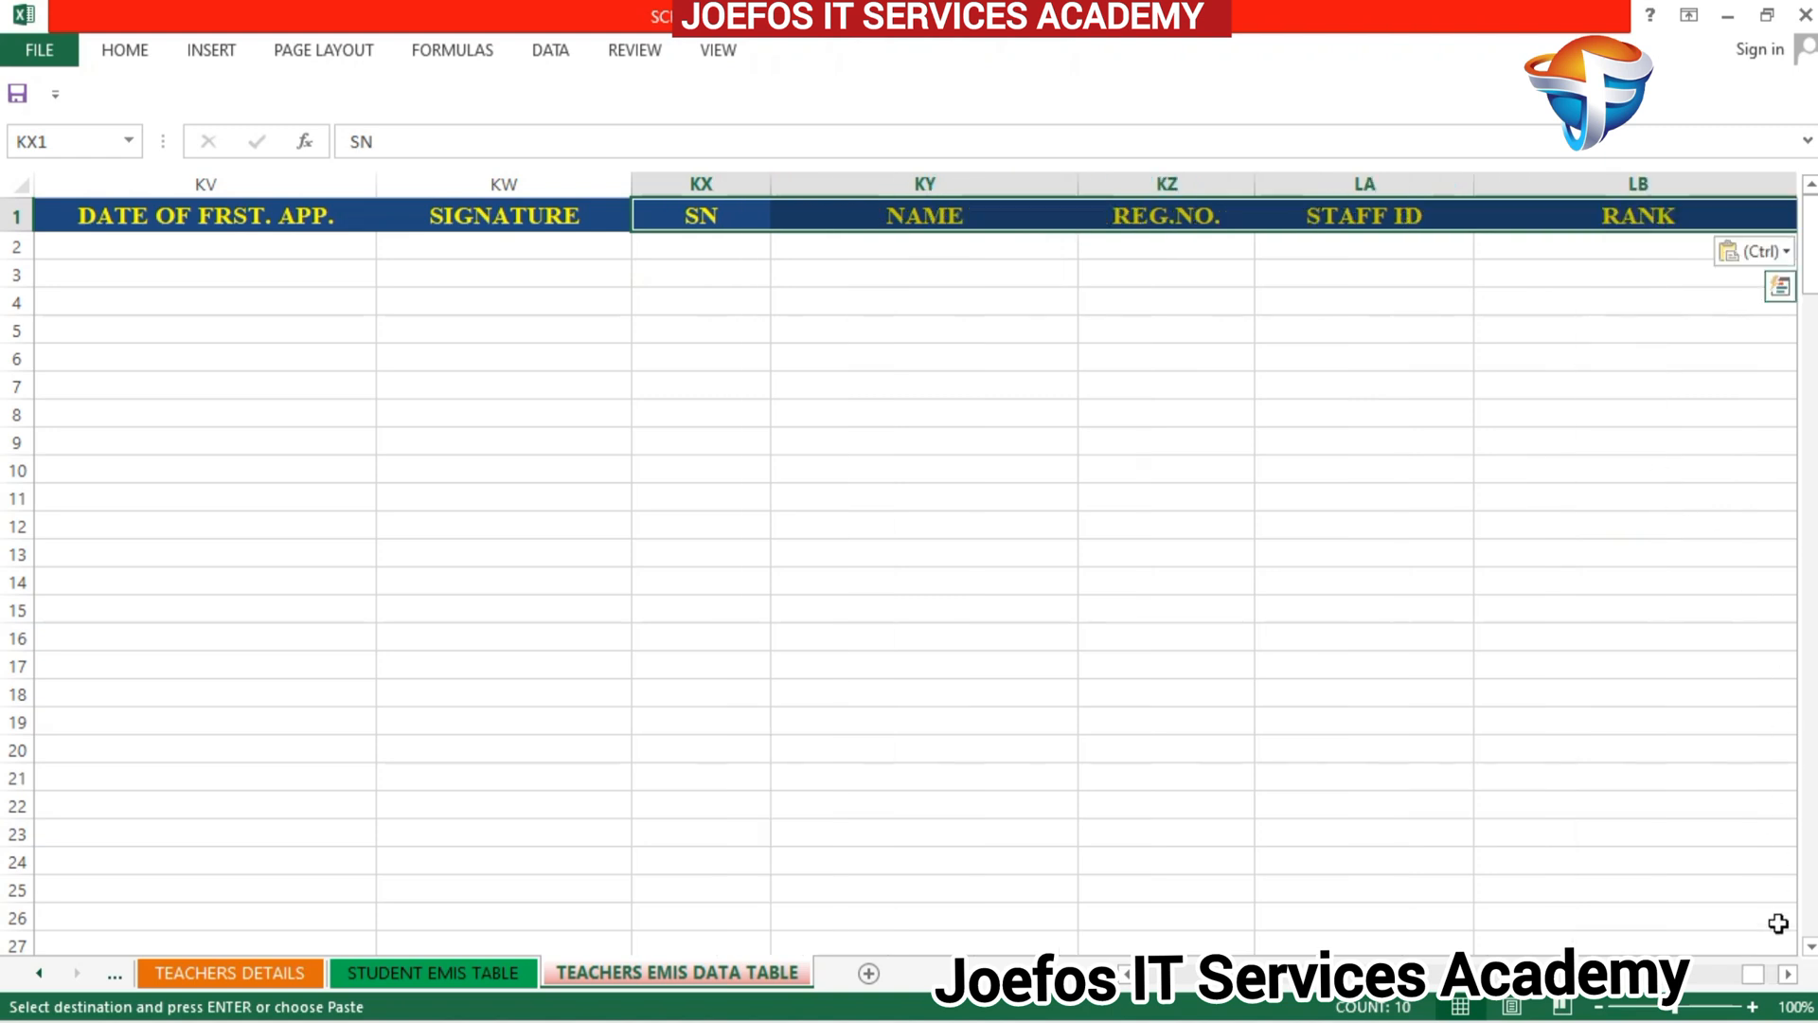
Step: Paste the copied header row starting at cell LH1, directly after column LG, and keep the source column widths
left_click(1789, 976)
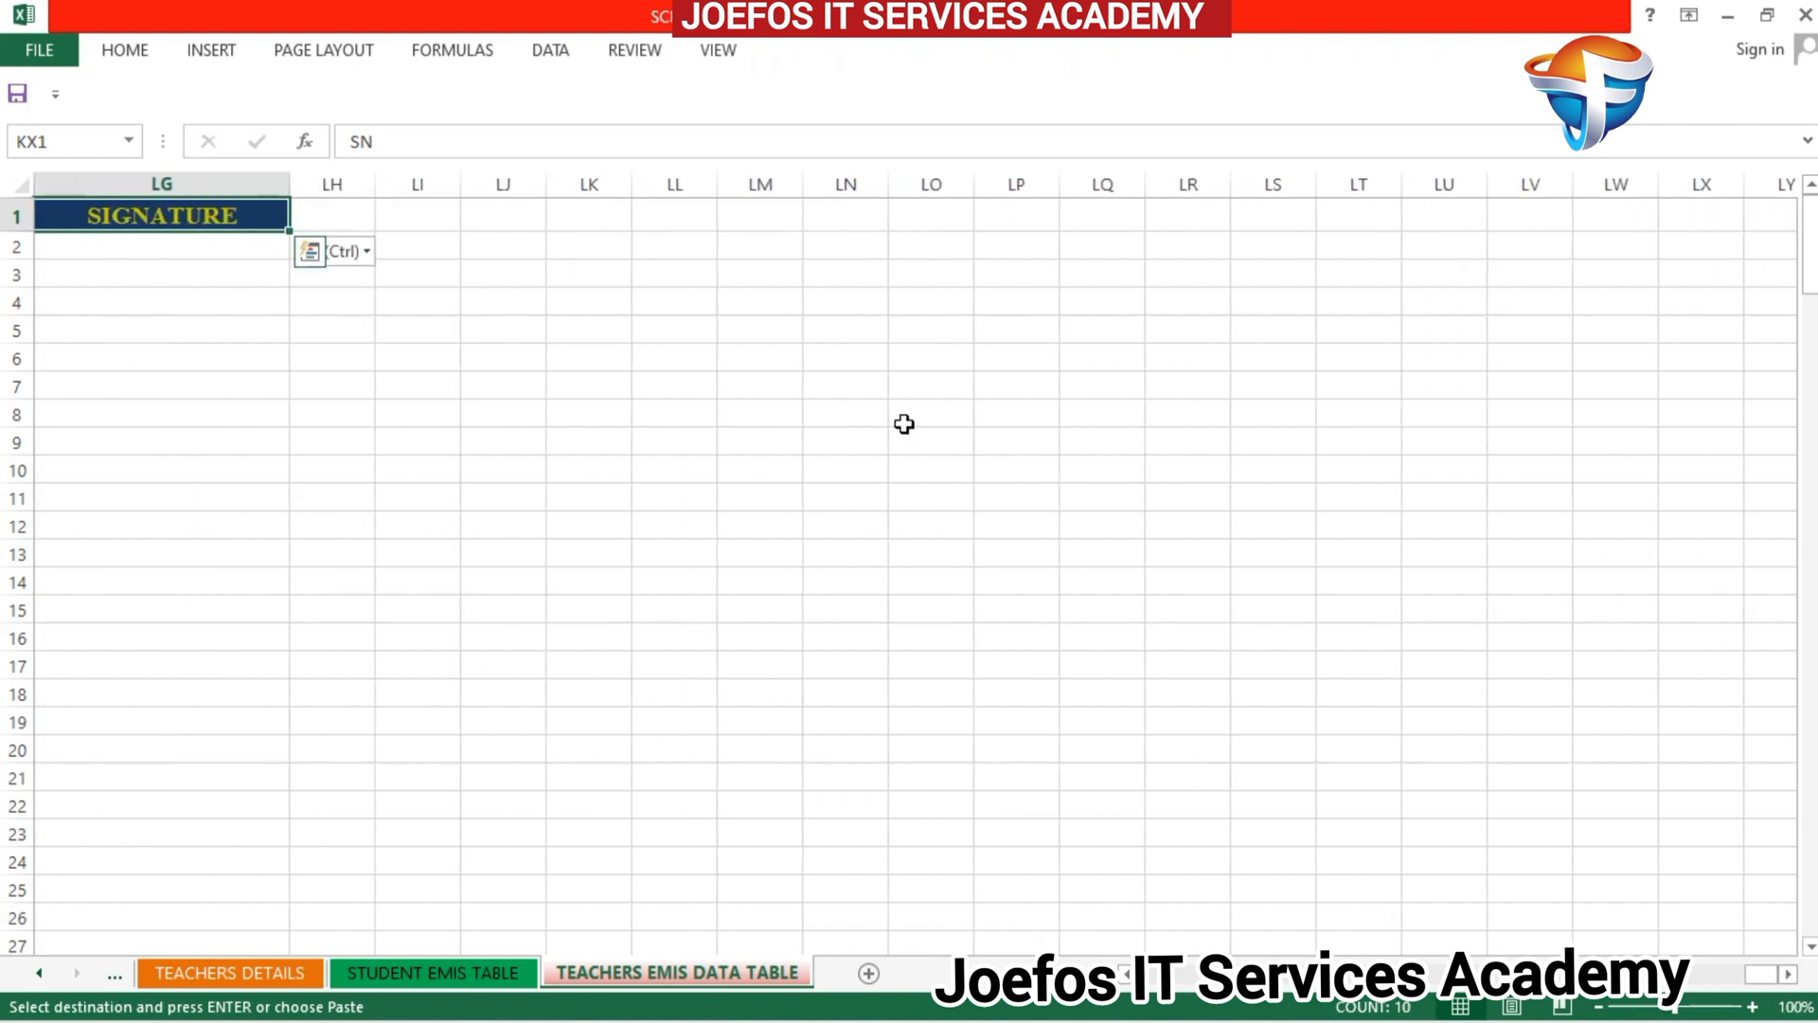
left_click(355, 217)
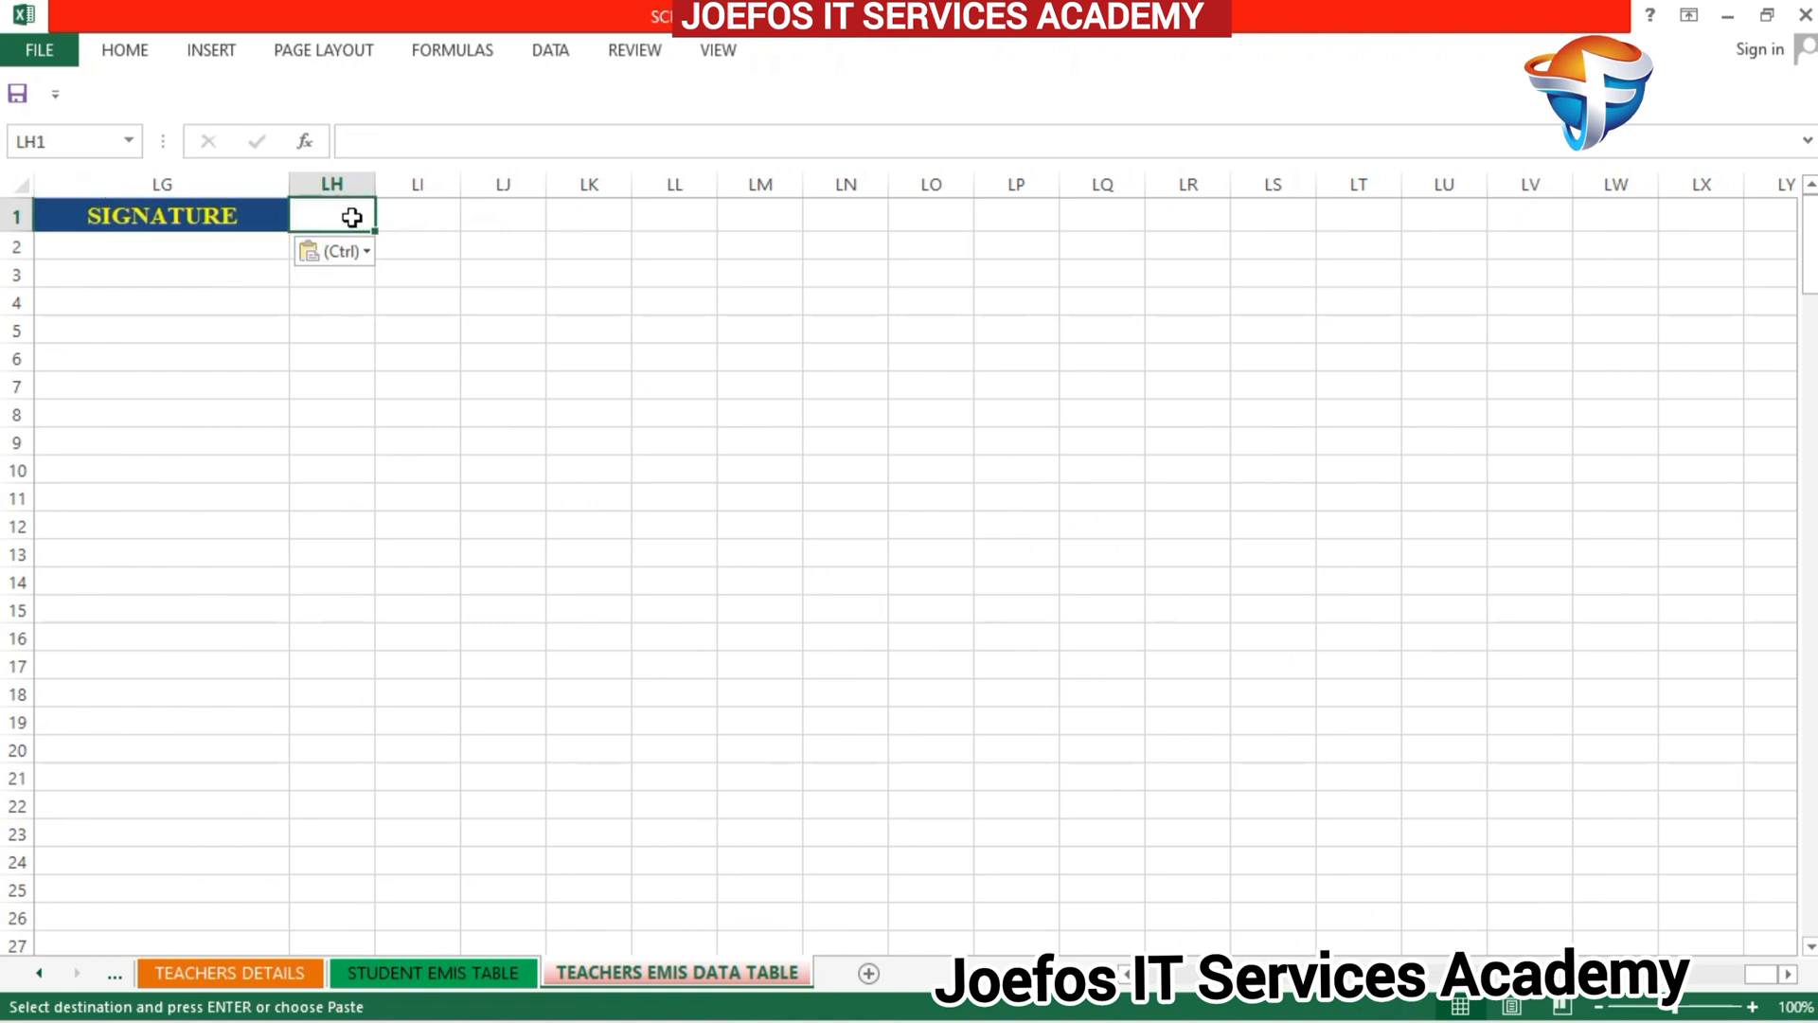
key("ctrl+v")
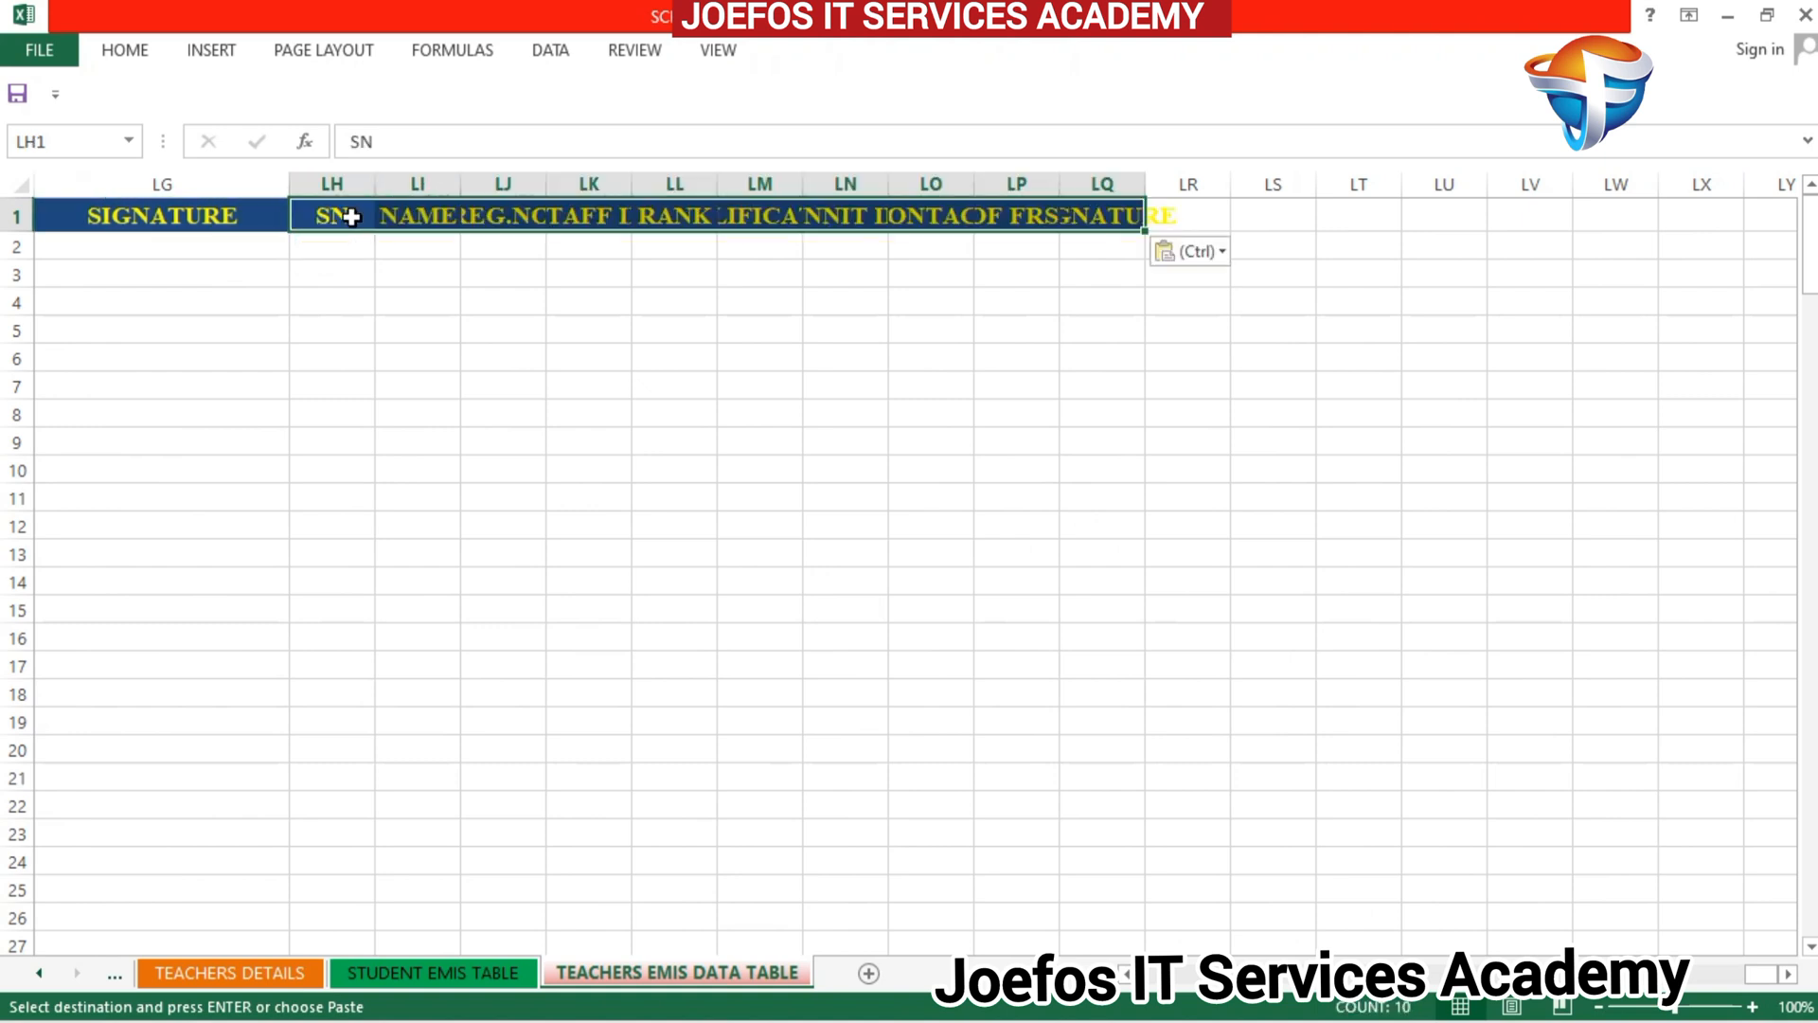
left_click(1216, 250)
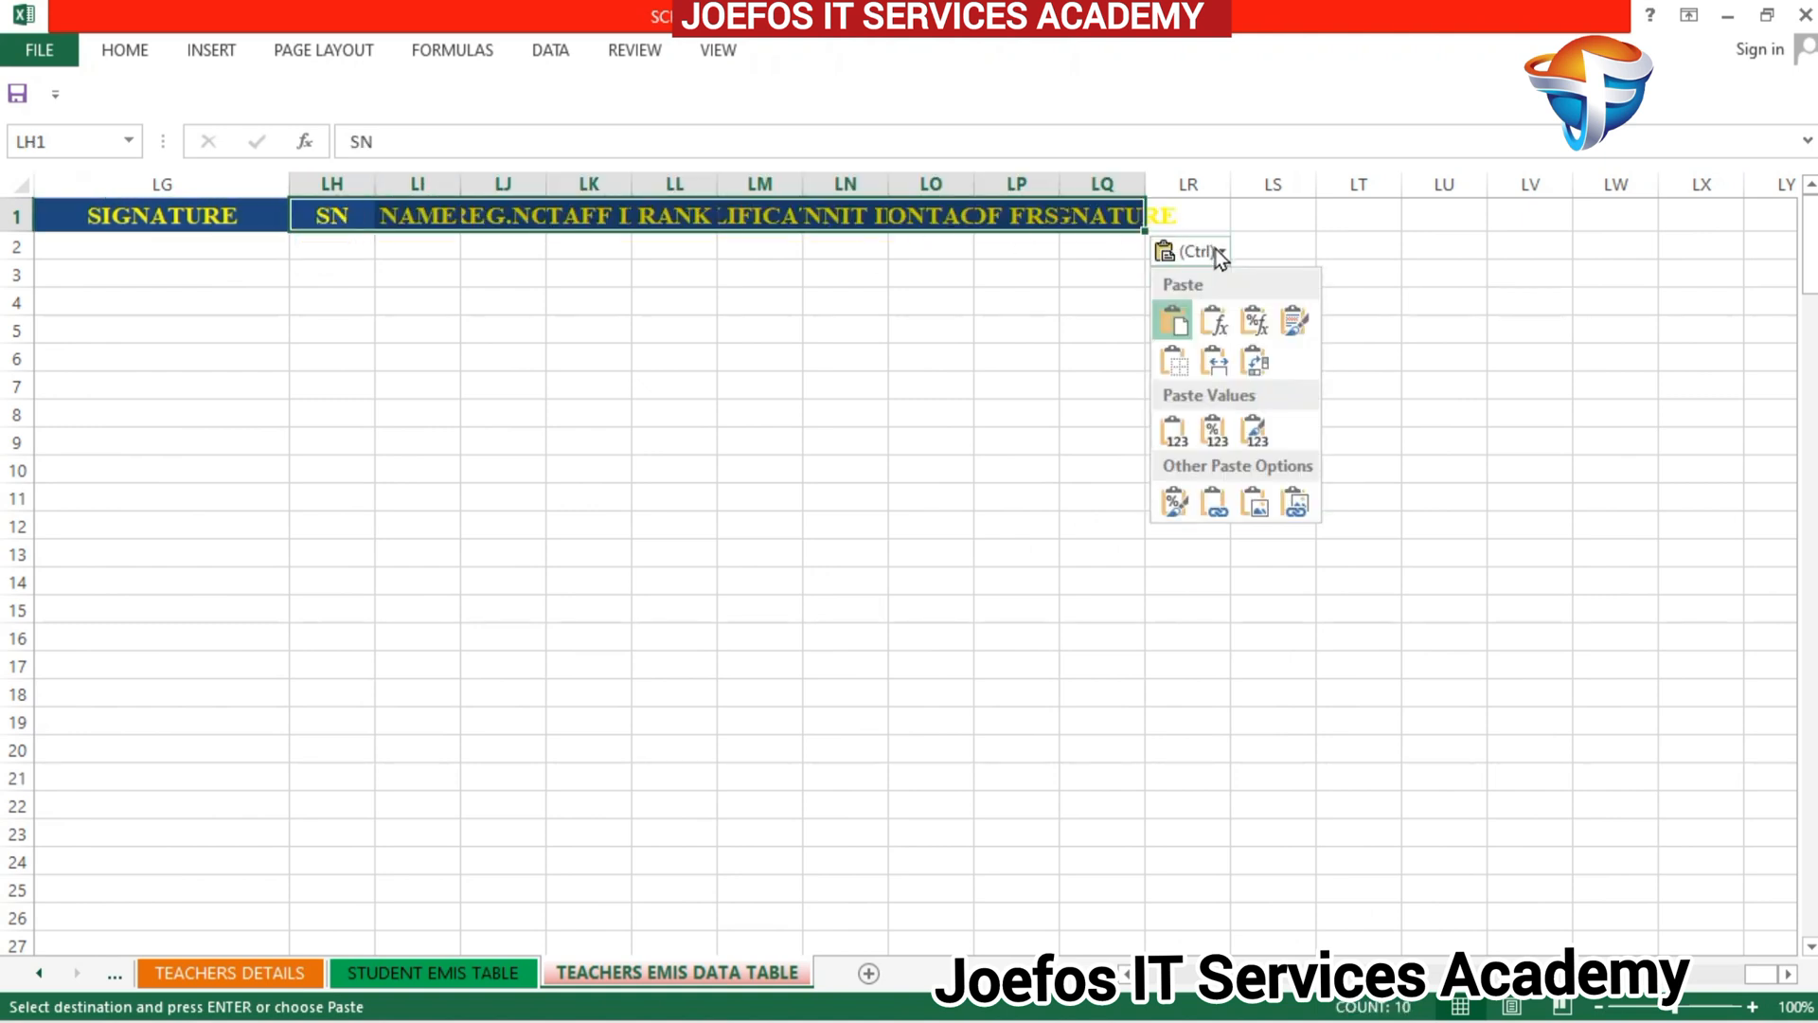
left_click(1213, 365)
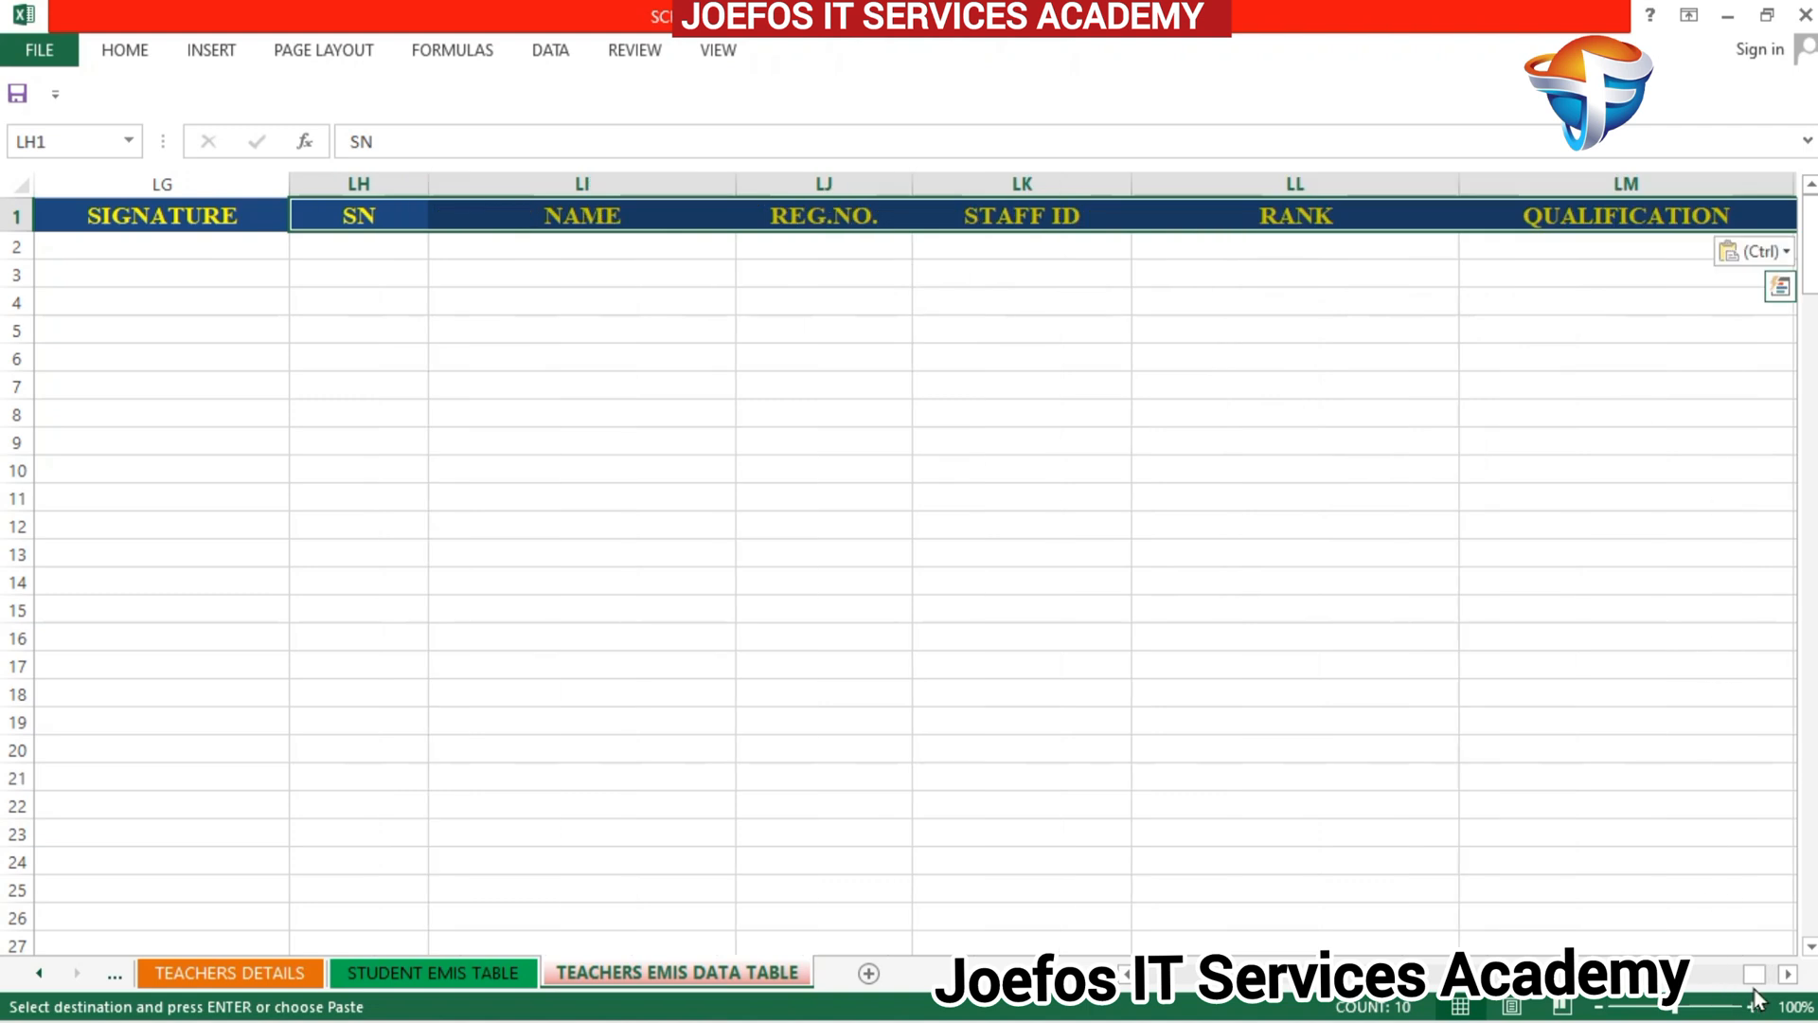
Step: Paste the copied header row starting at cell LR1, directly after column LQ, and keep the source column widths
scroll(1793, 975, "right", 10)
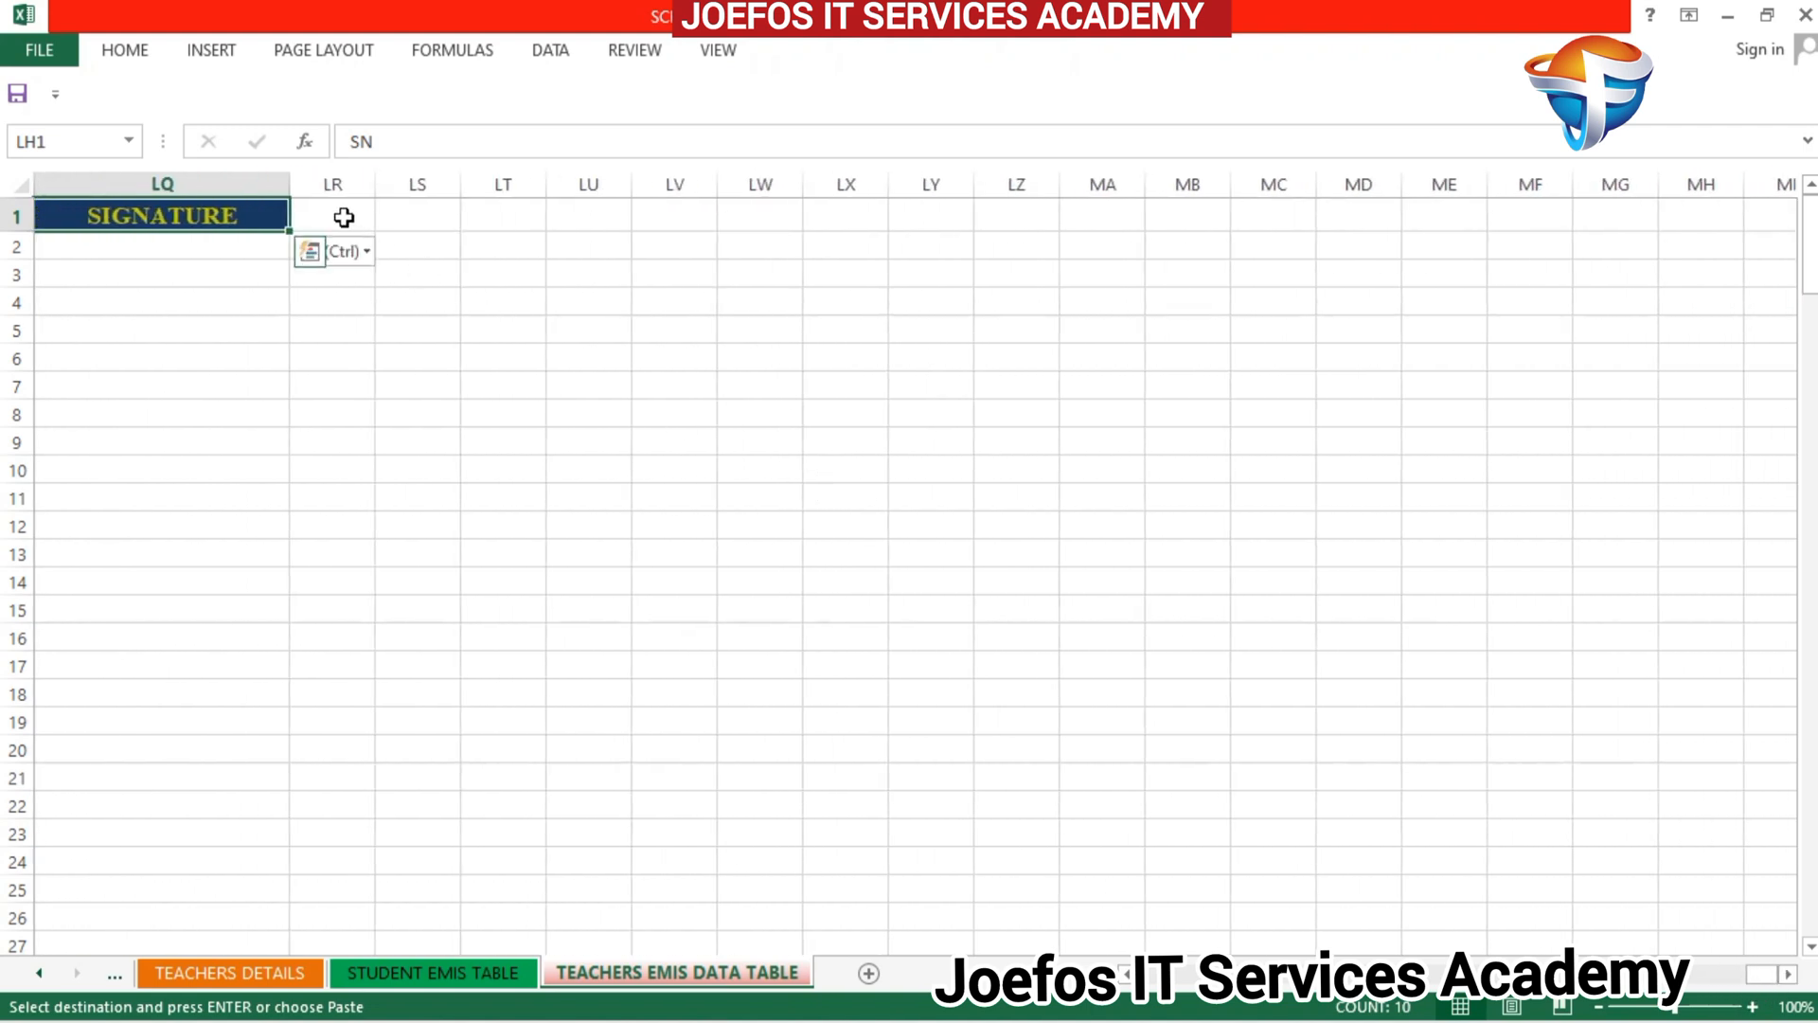
left_click(341, 216)
key("ctrl+v")
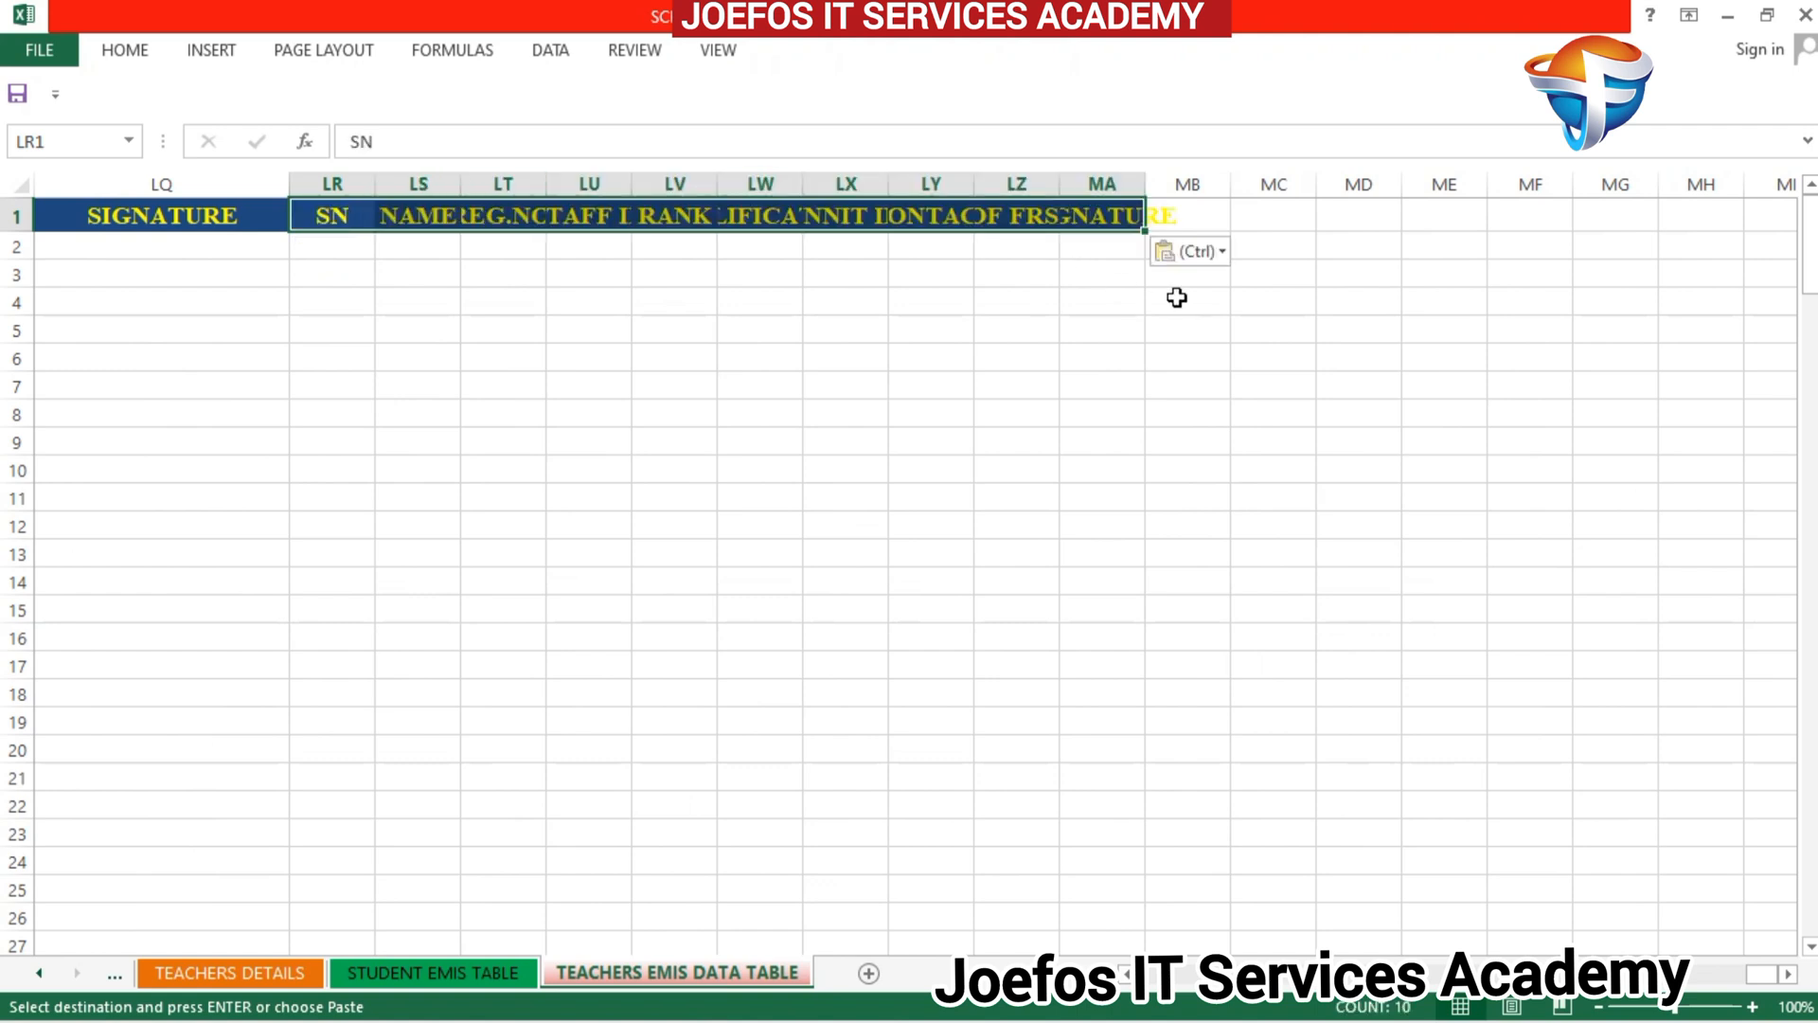
left_click(1218, 258)
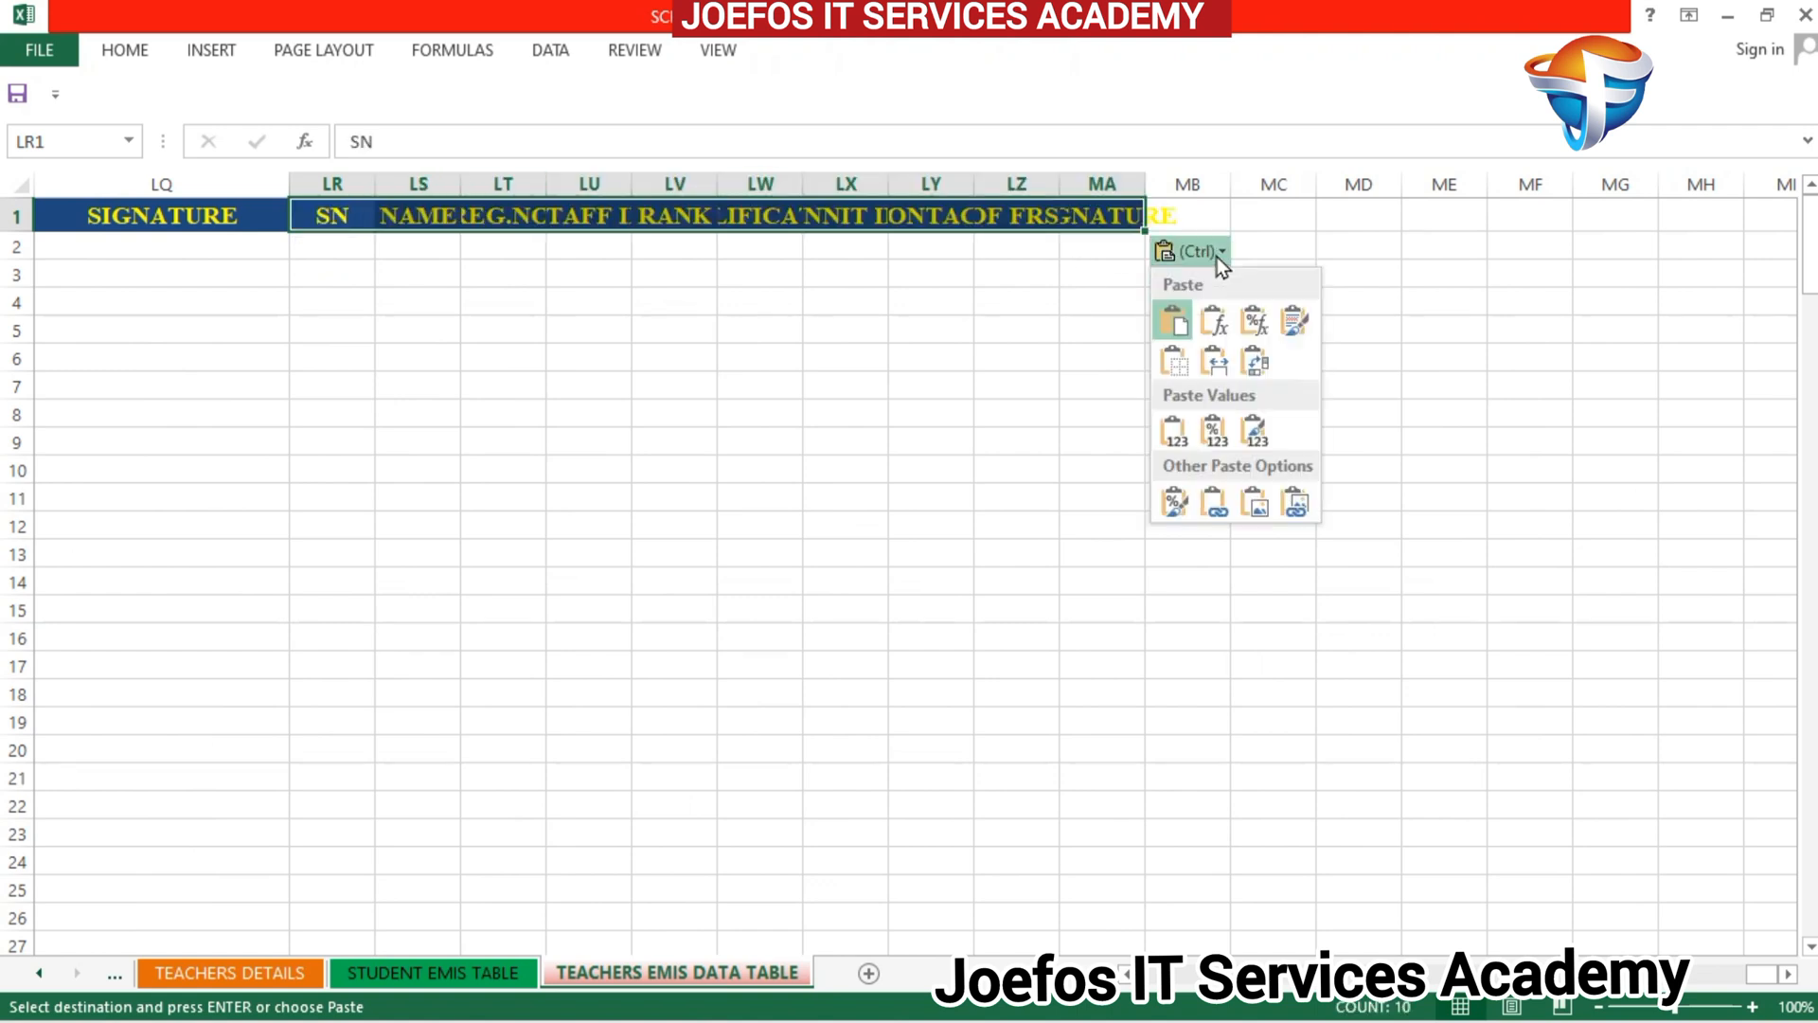
left_click(1218, 361)
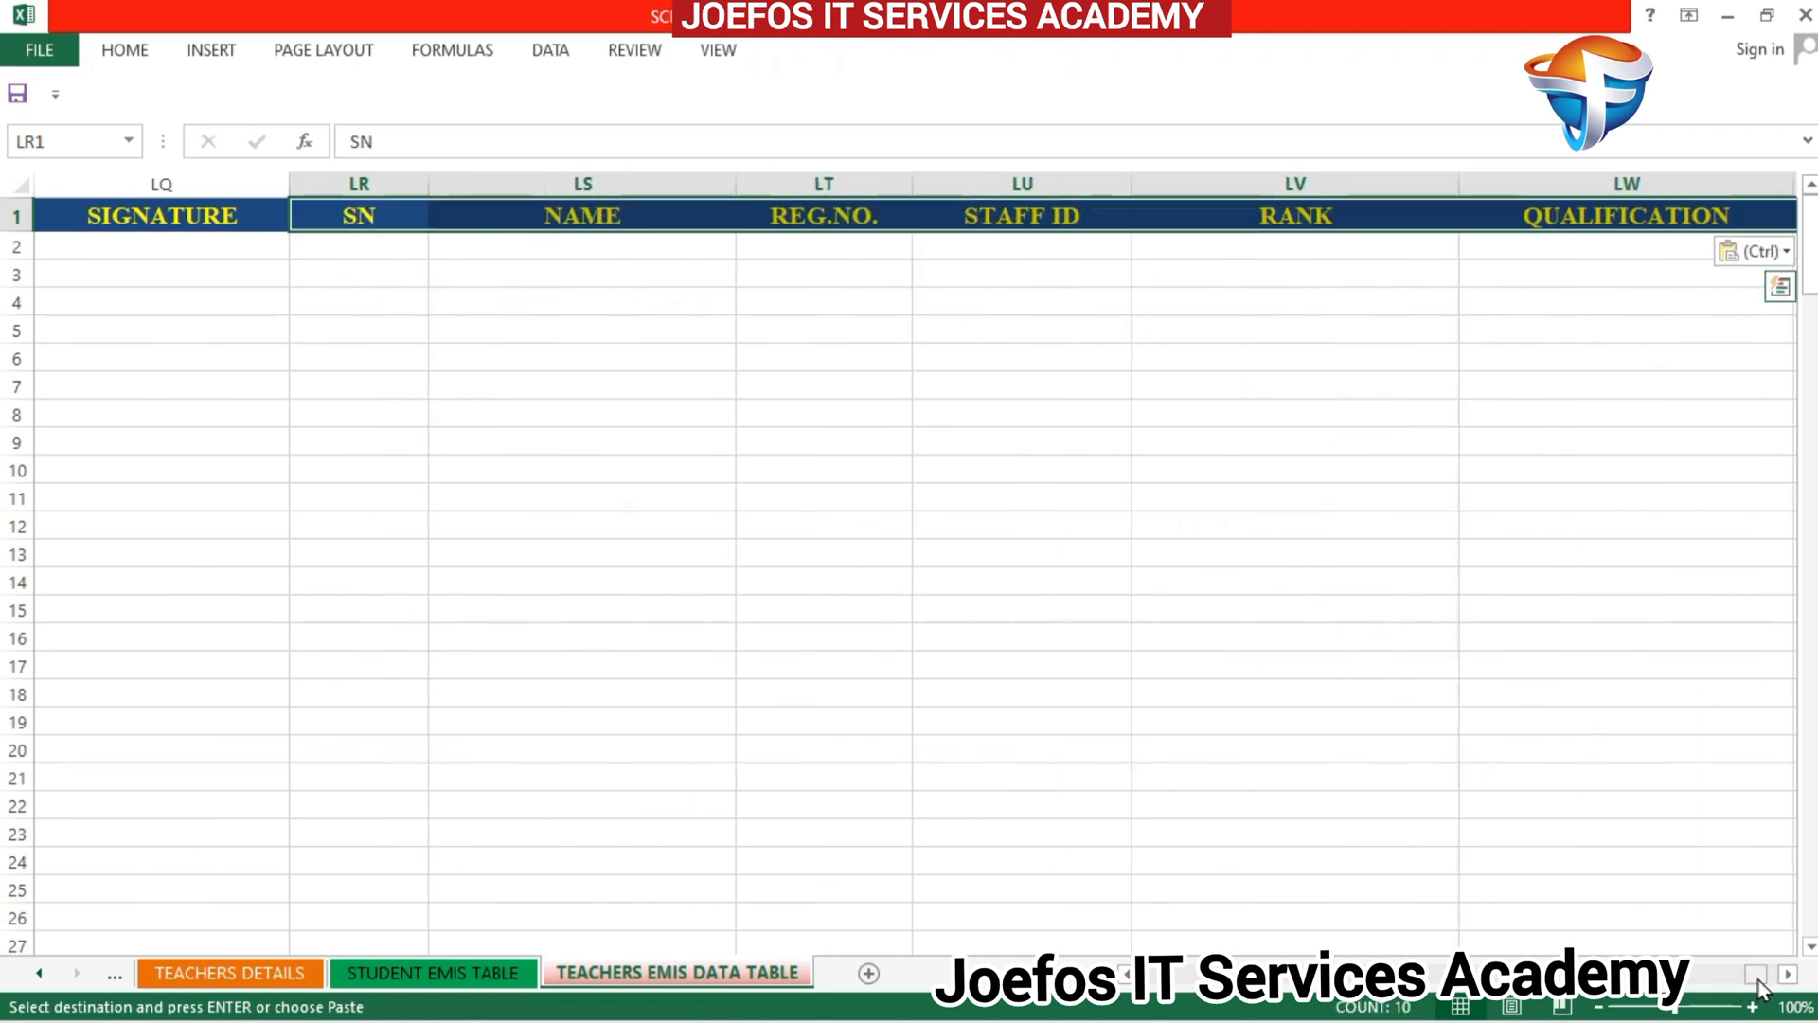
Step: Paste the copied header row starting at cell MB1, directly after column MA, and keep the source column widths
left_click(1790, 976)
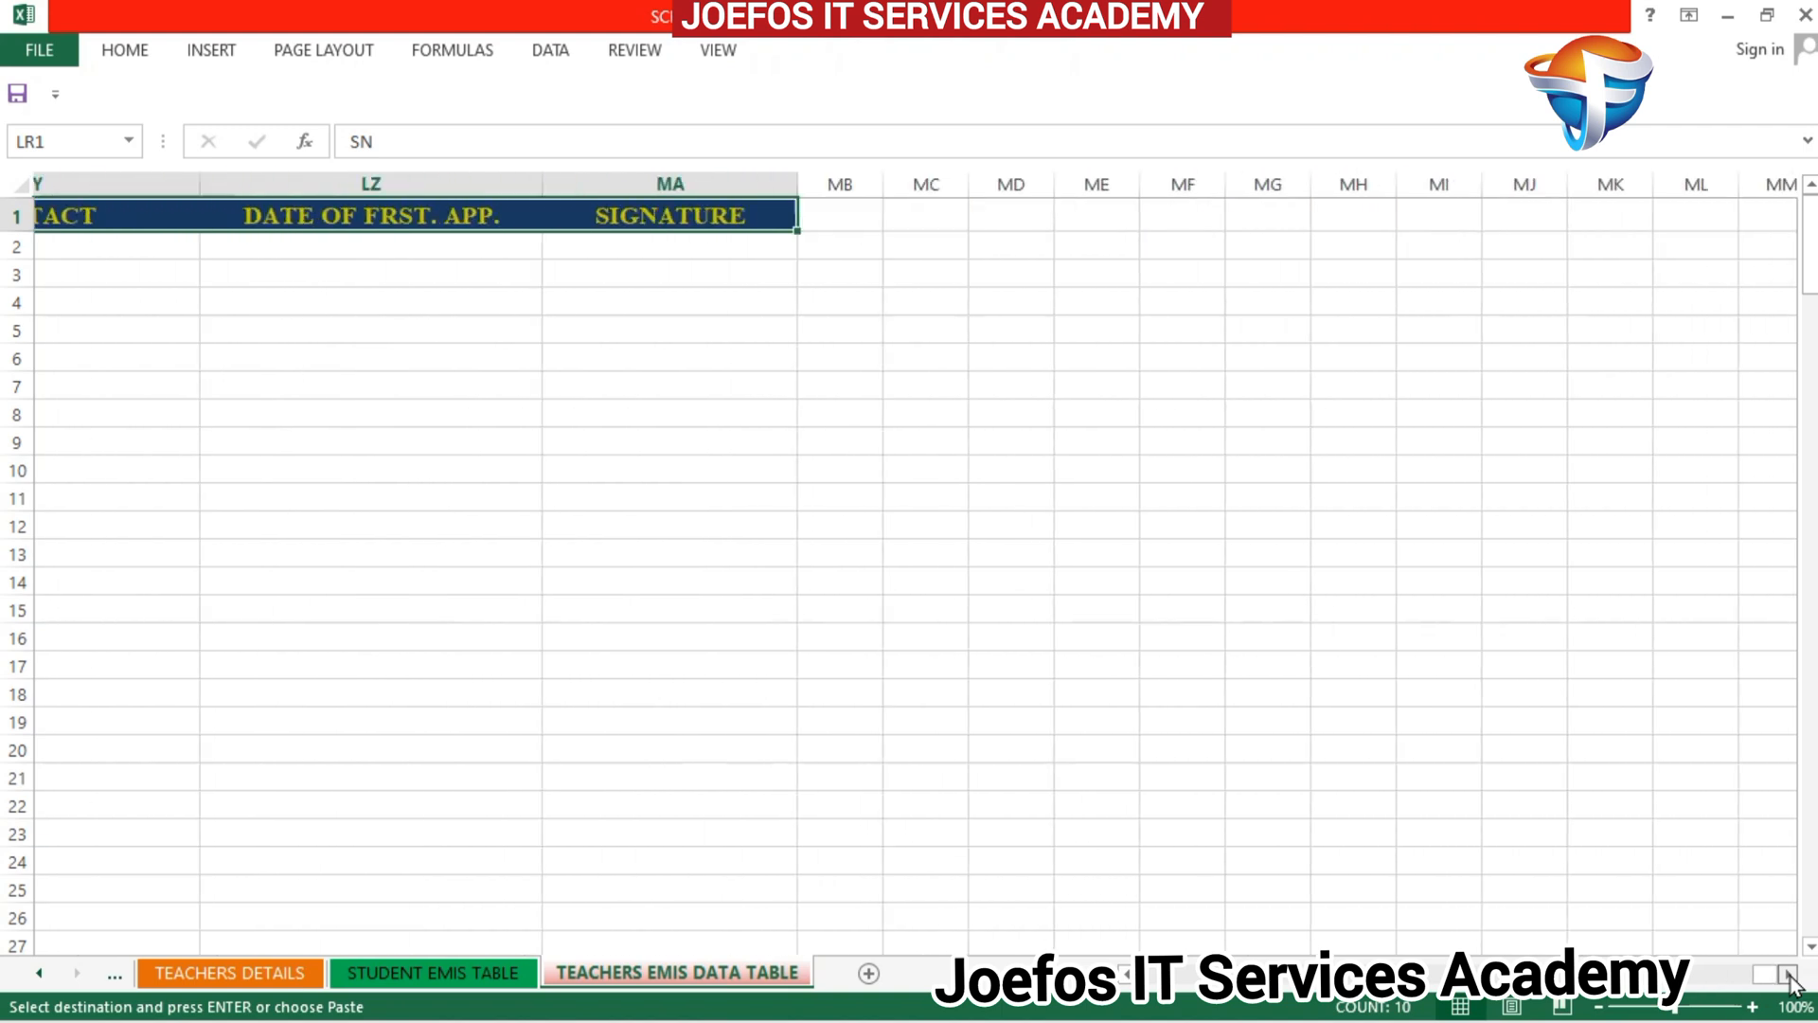
left_click(351, 215)
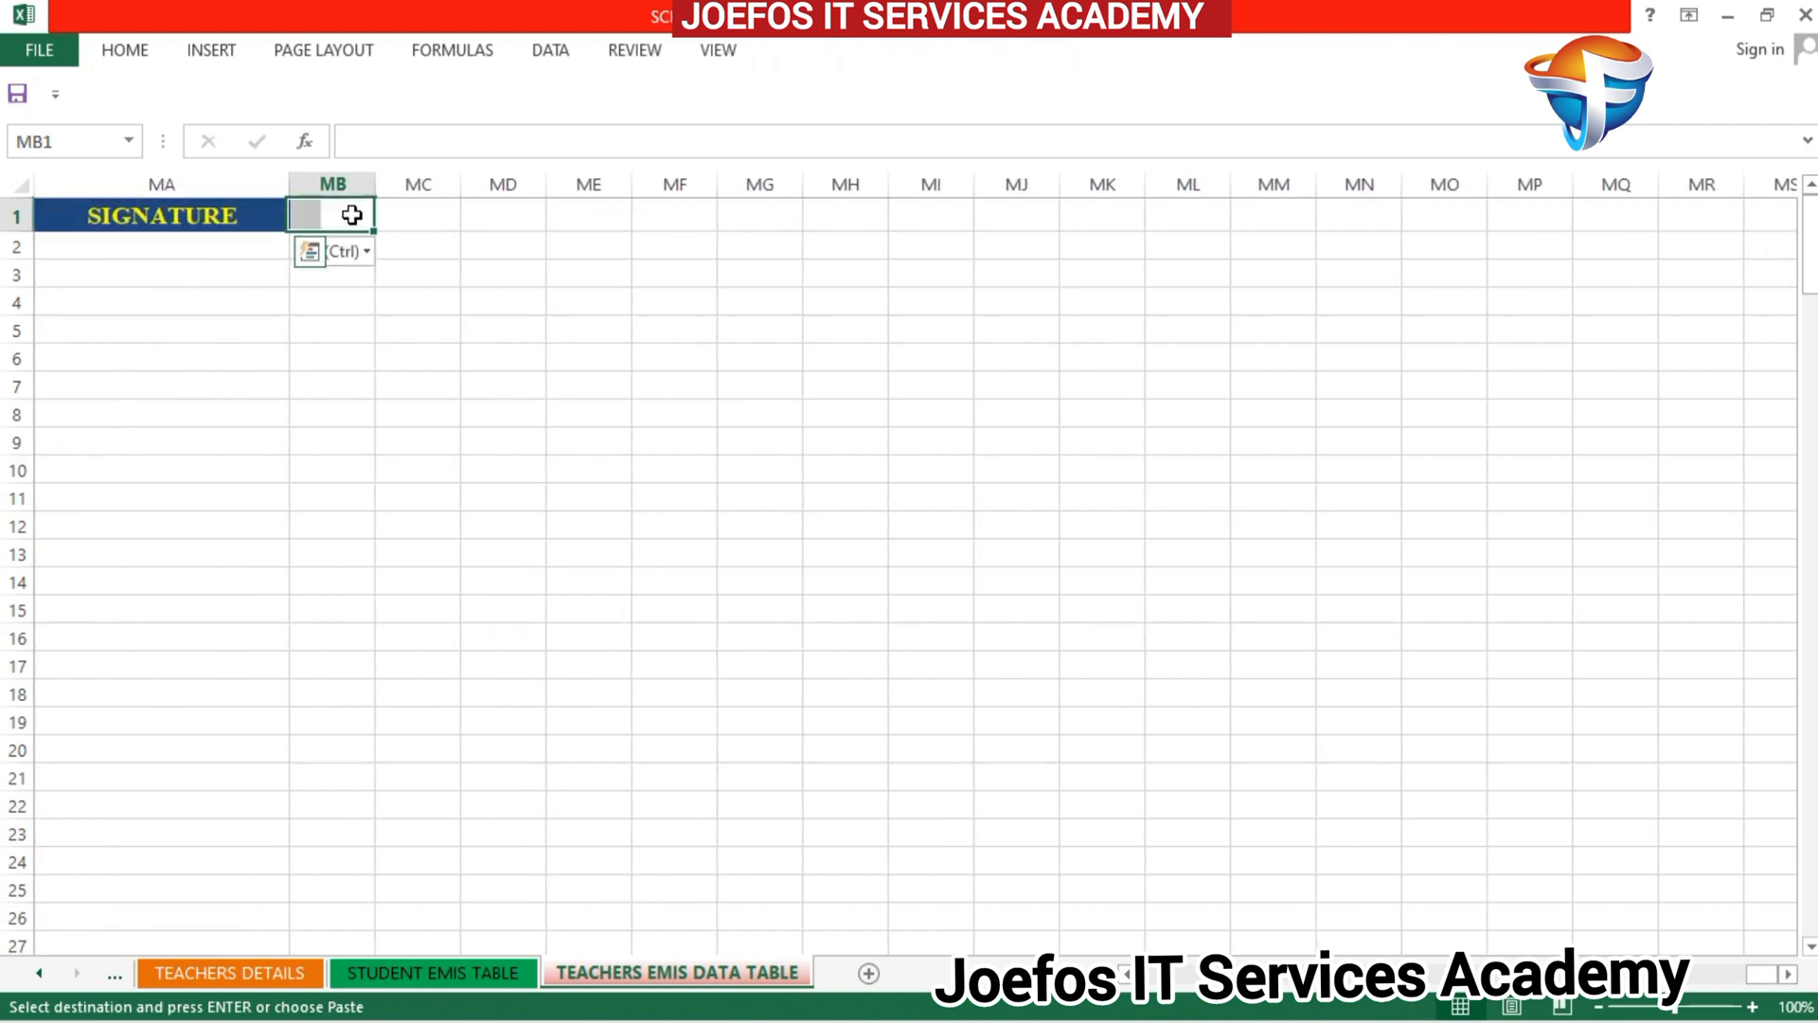
key("ctrl+v")
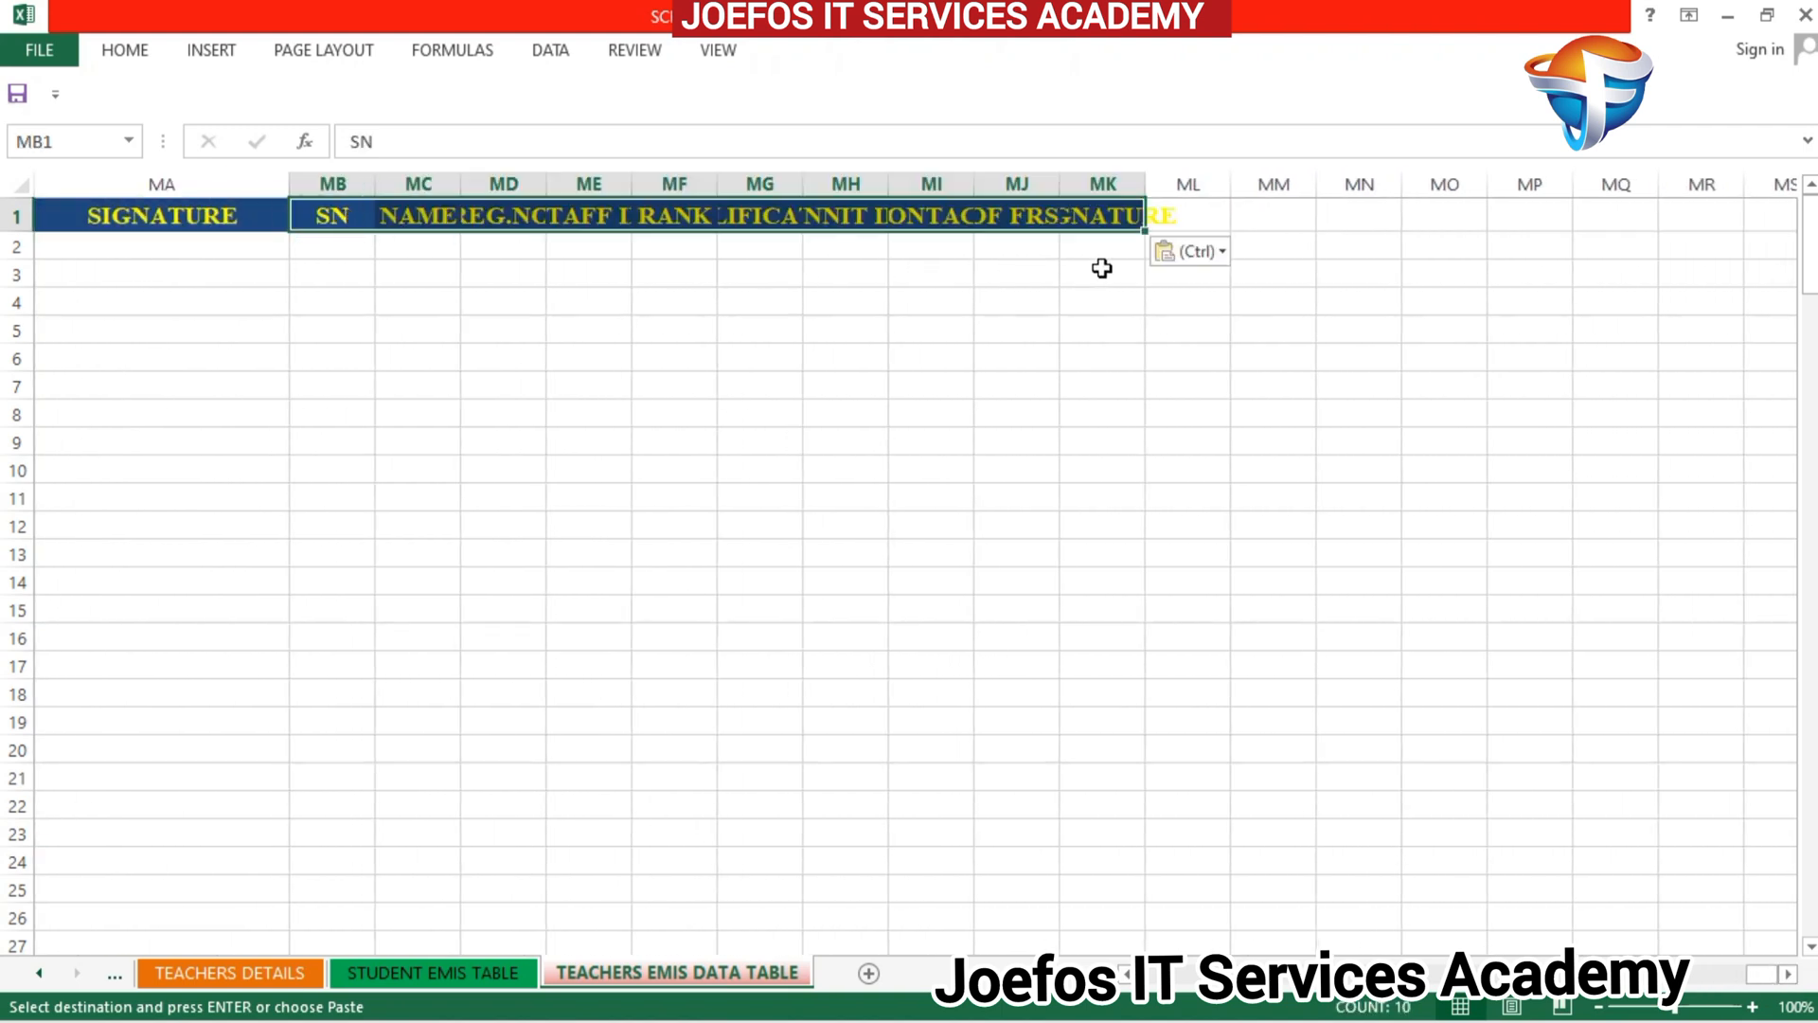
left_click(1211, 253)
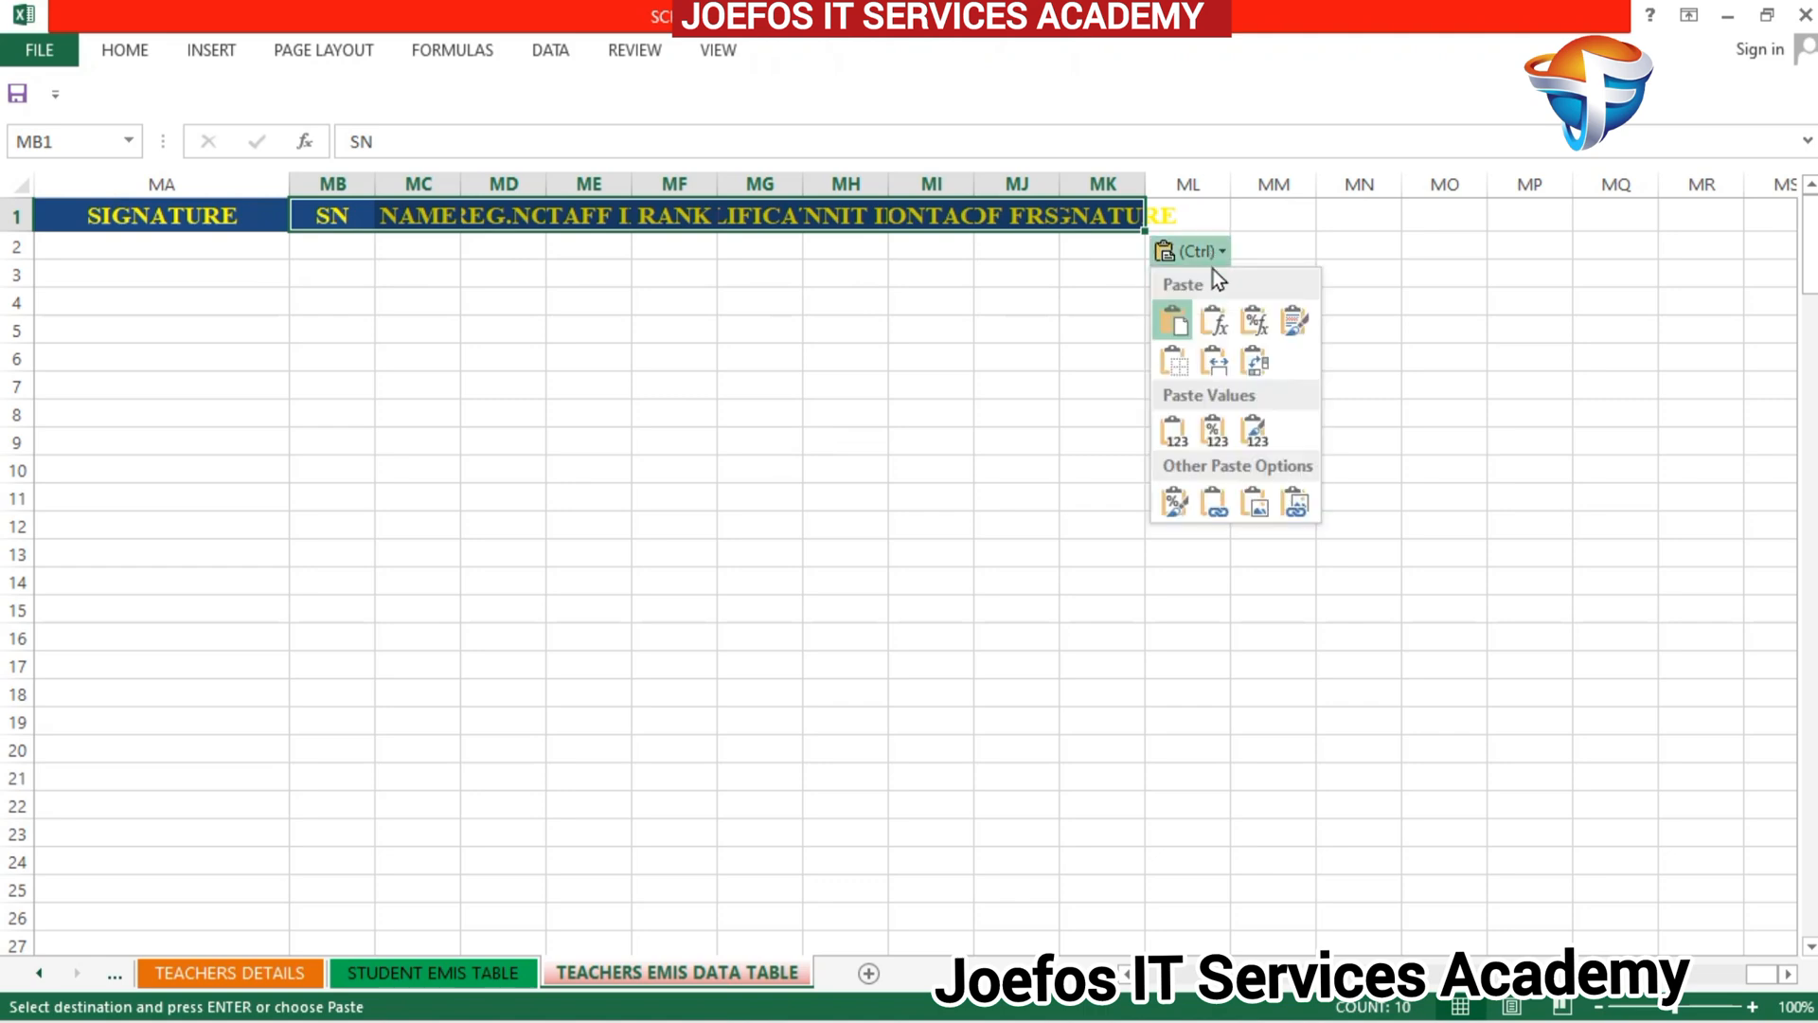
left_click(1213, 365)
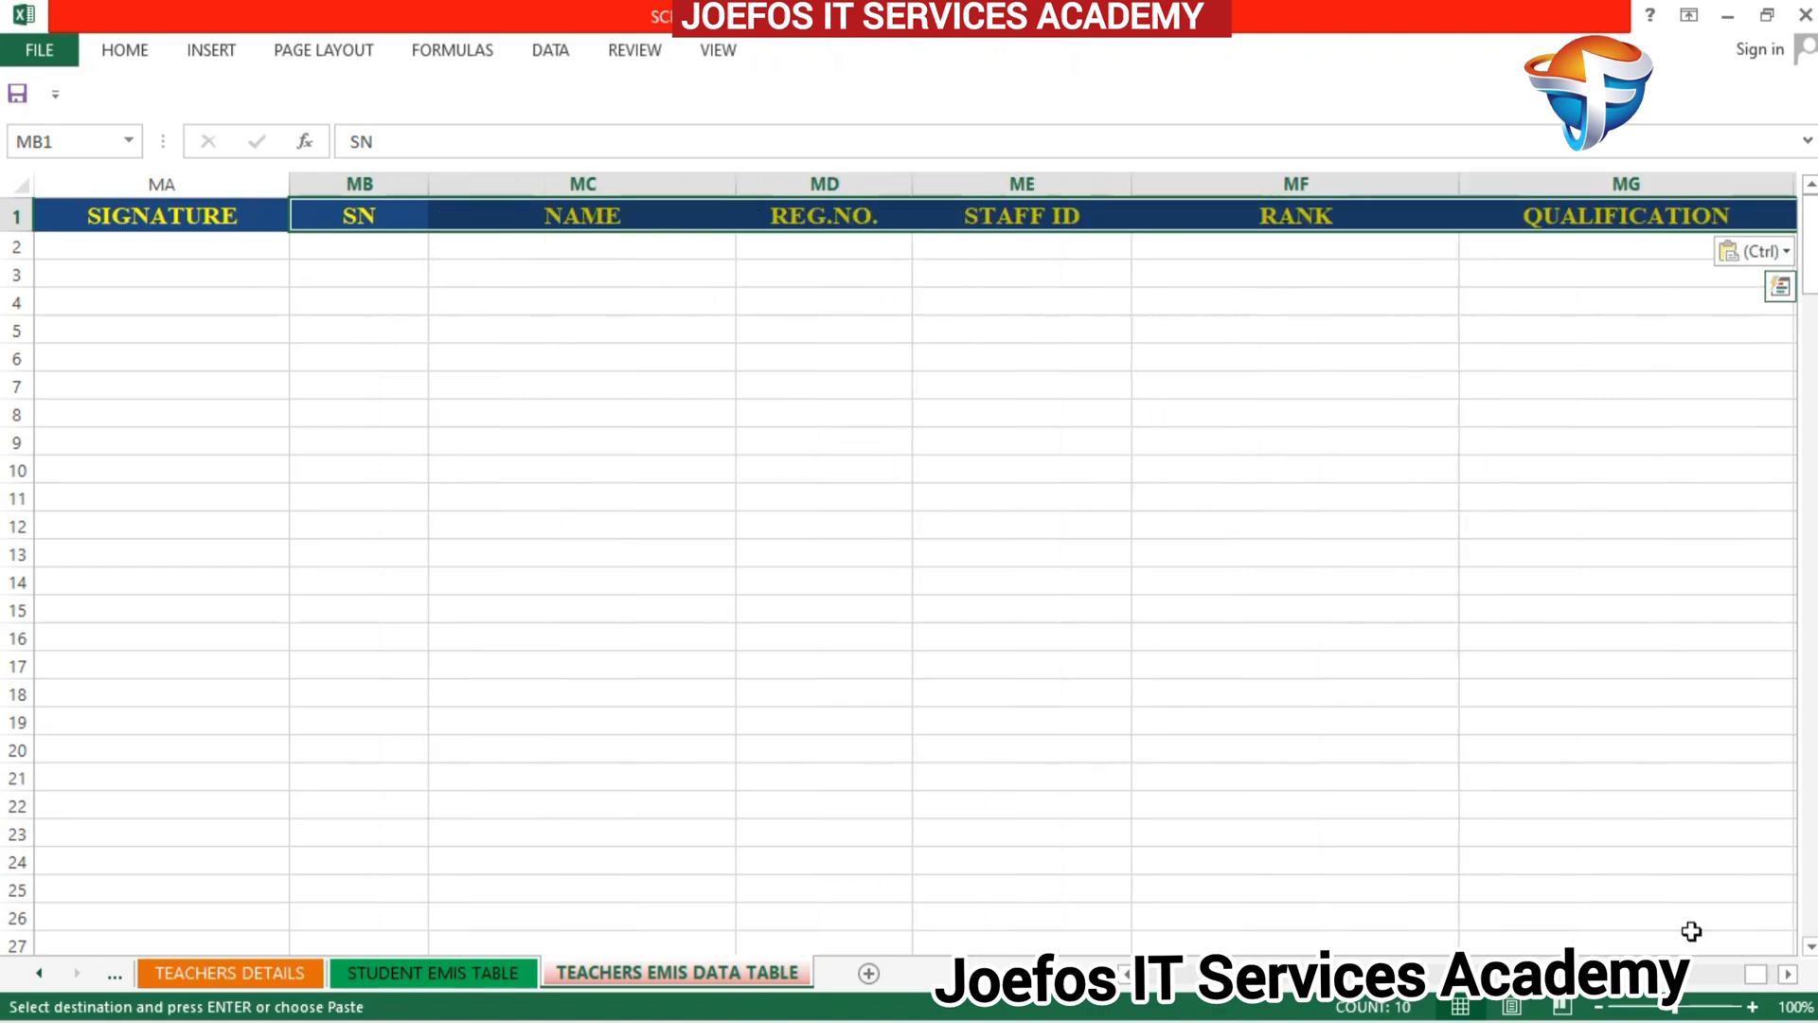
Step: Paste the copied header row starting at cell ML1, directly after column MK, and keep the source column widths
left_click(1788, 975)
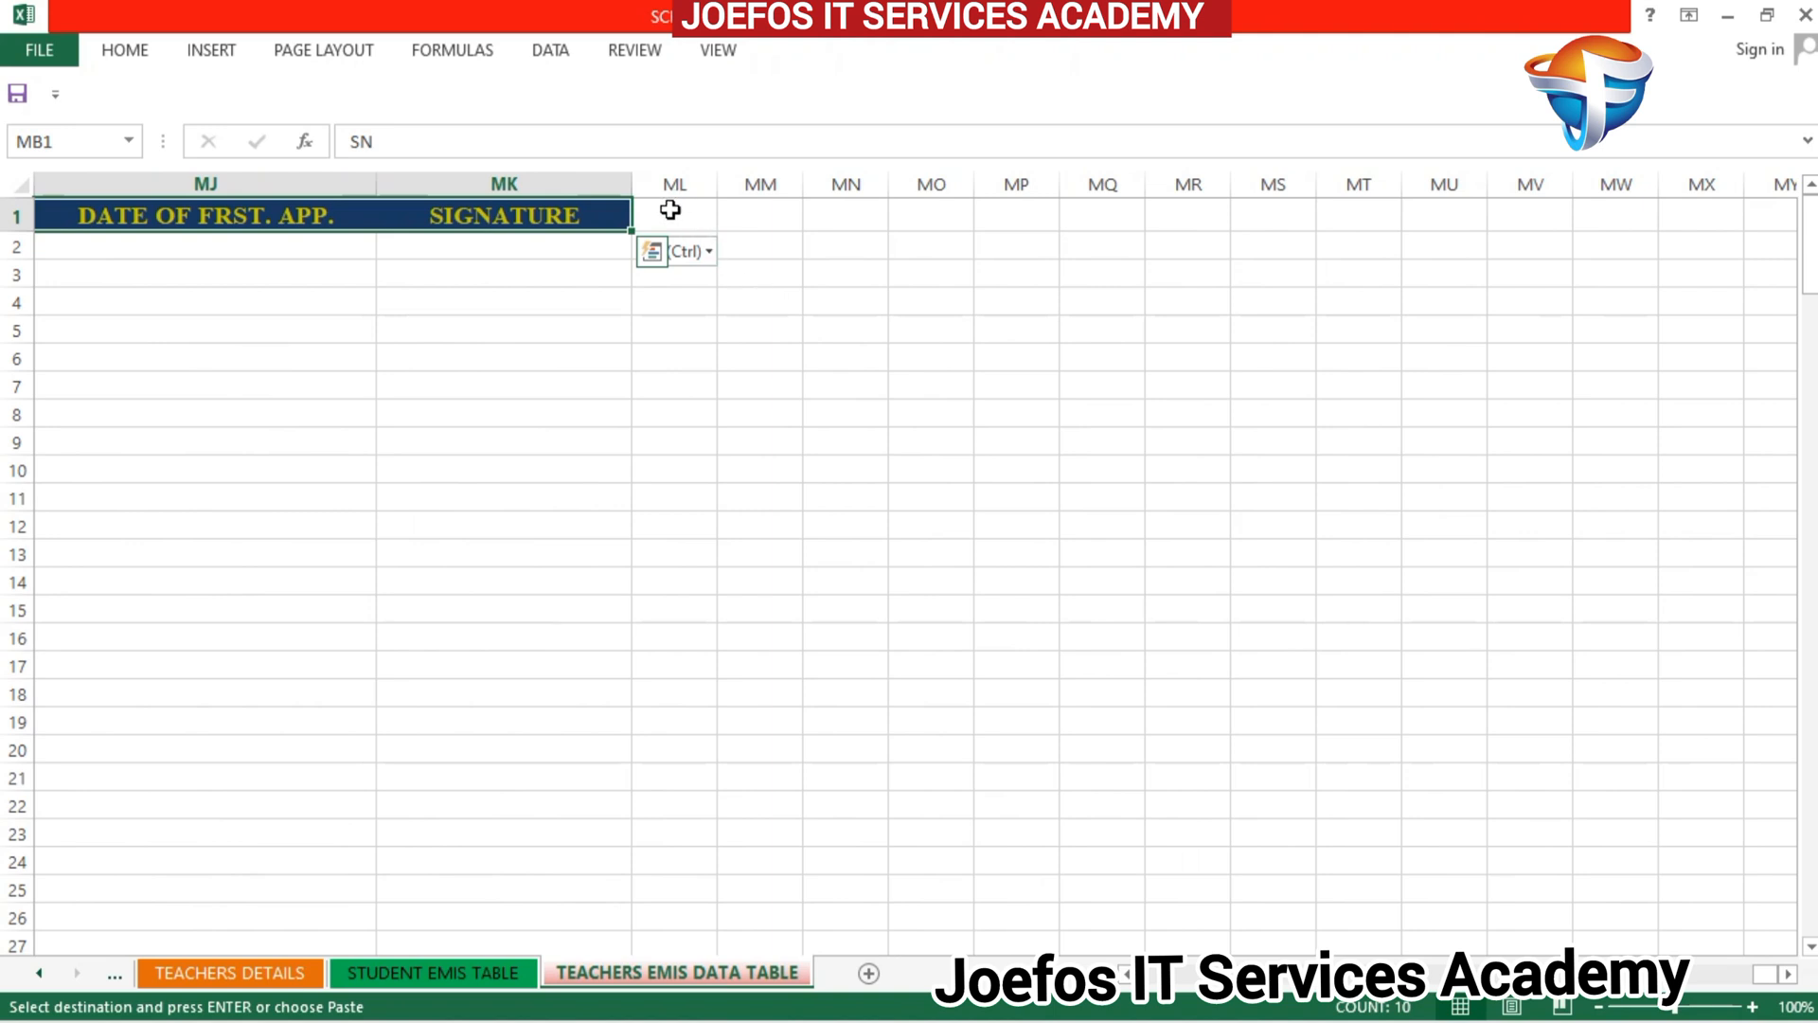
left_click(670, 210)
key("ctrl+v")
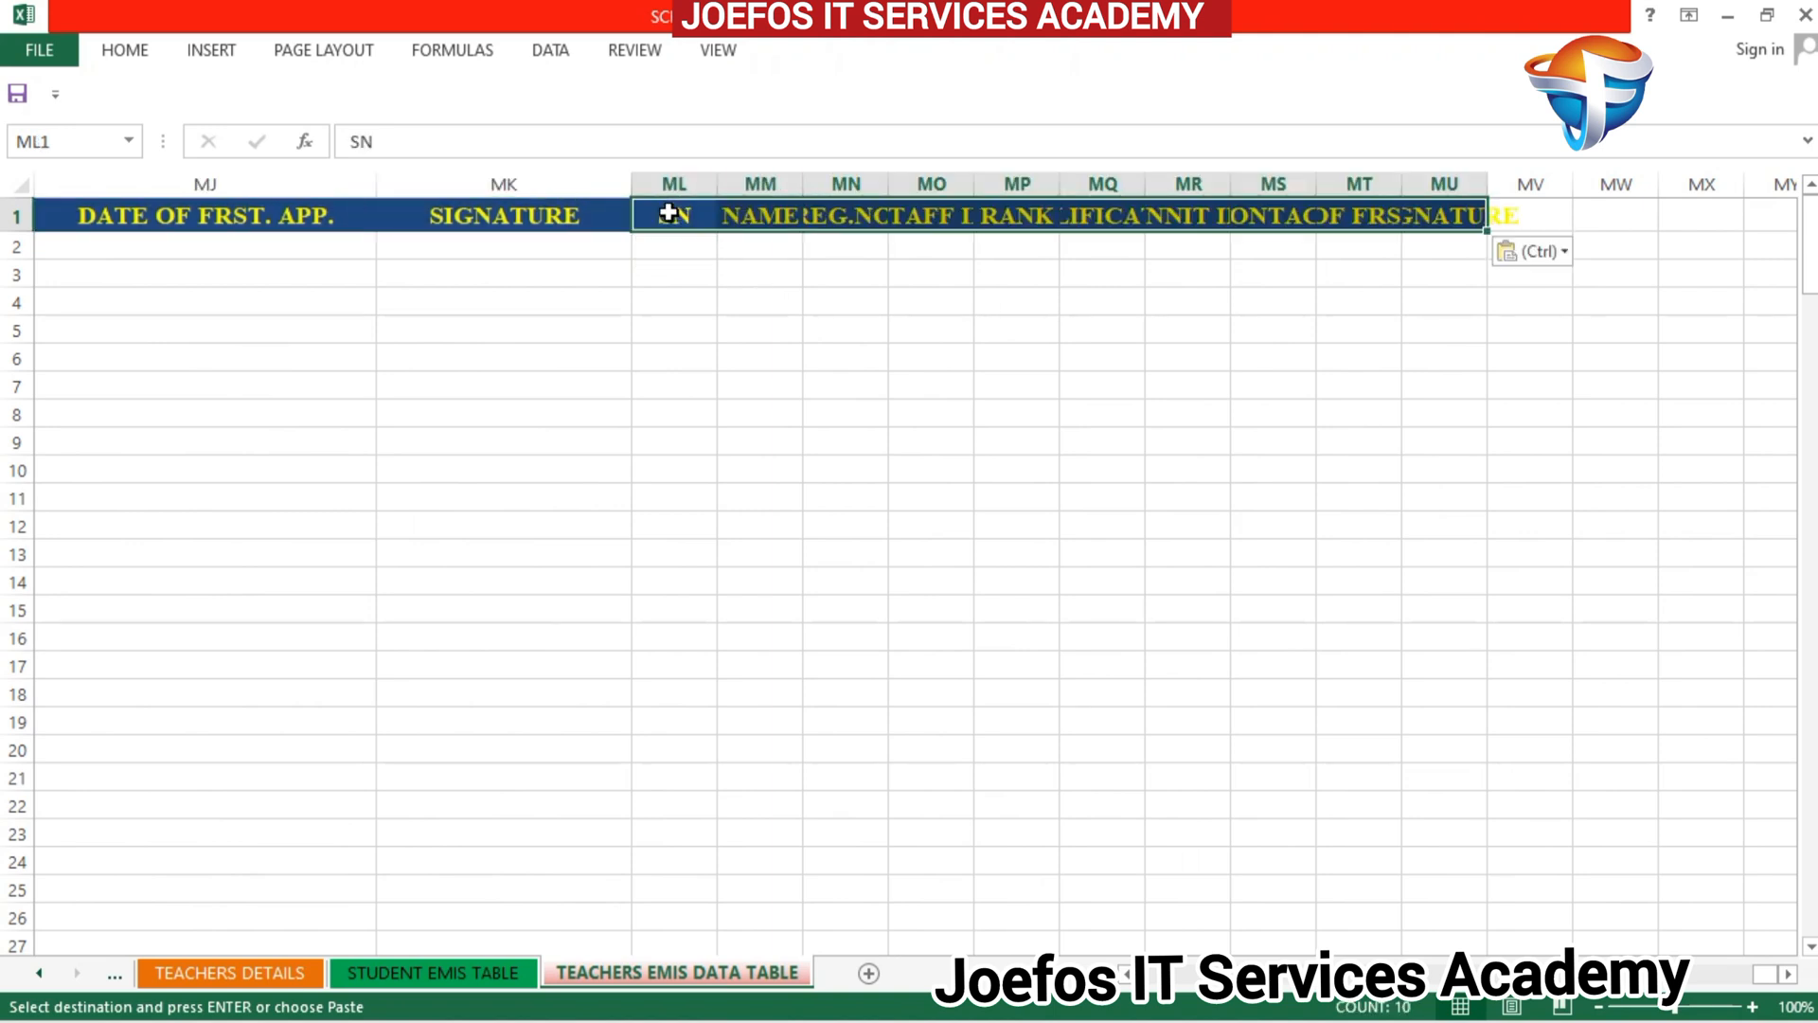
left_click(1567, 253)
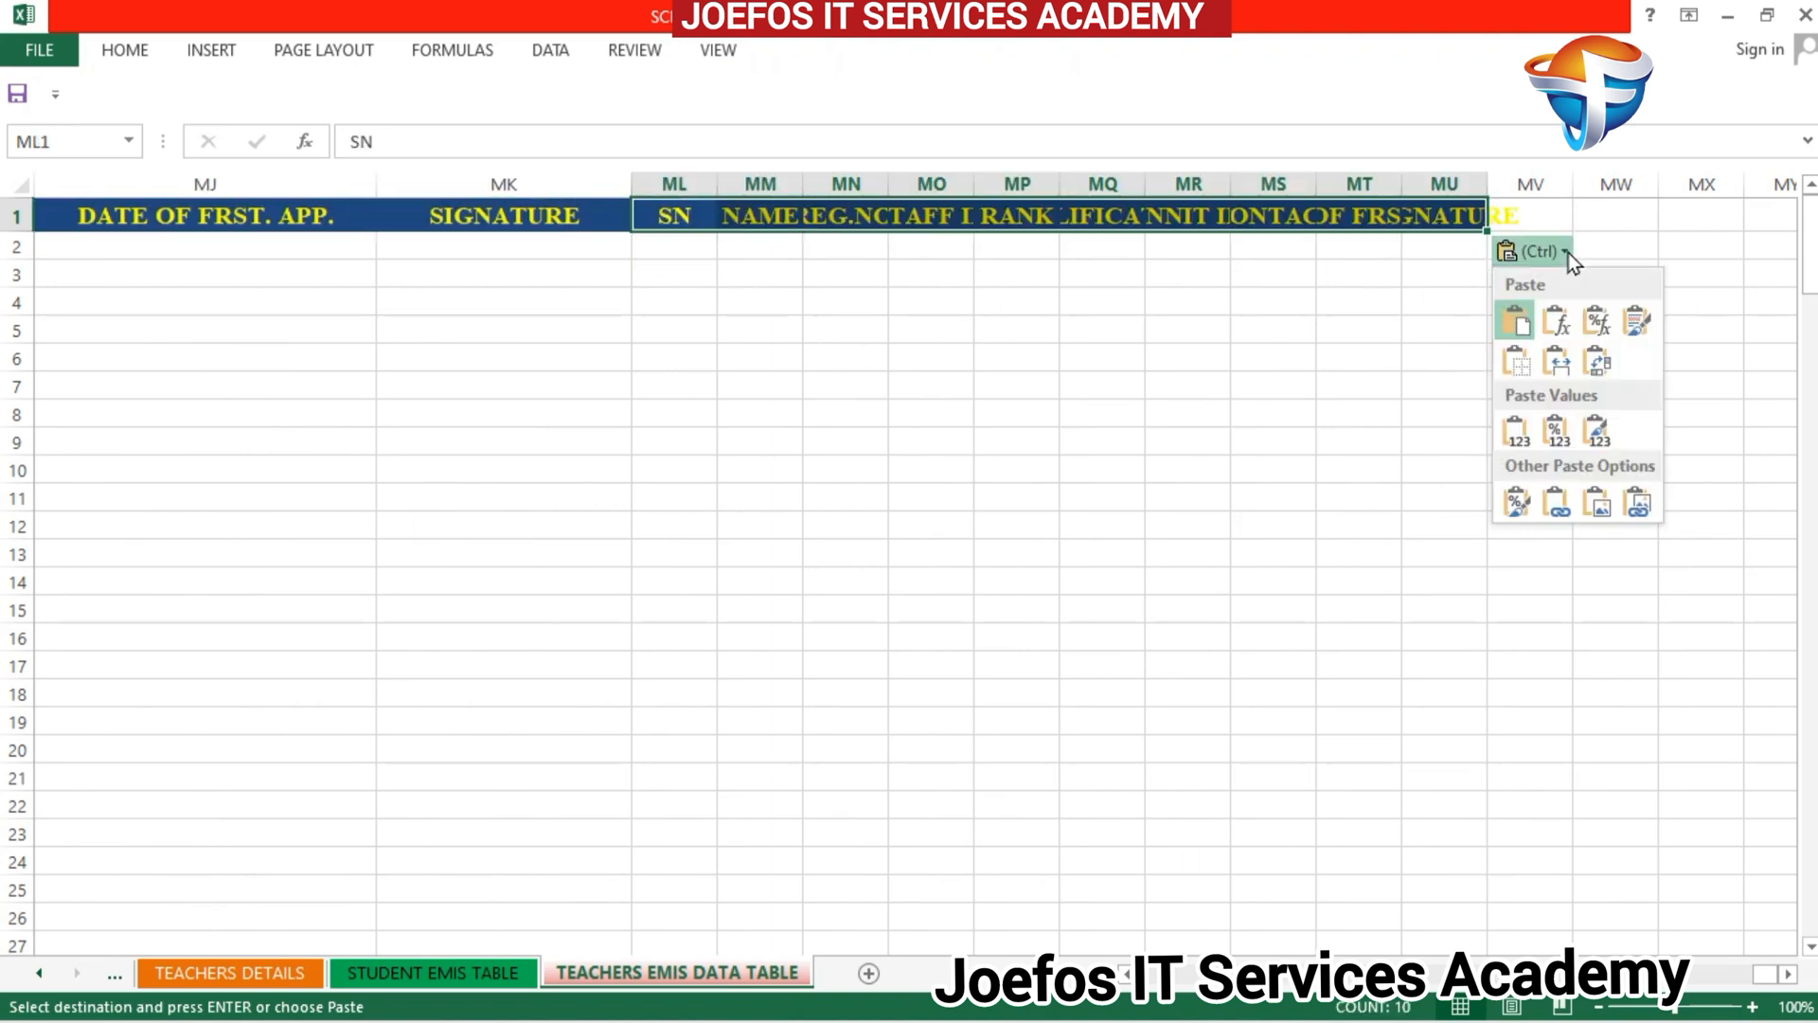
left_click(1551, 346)
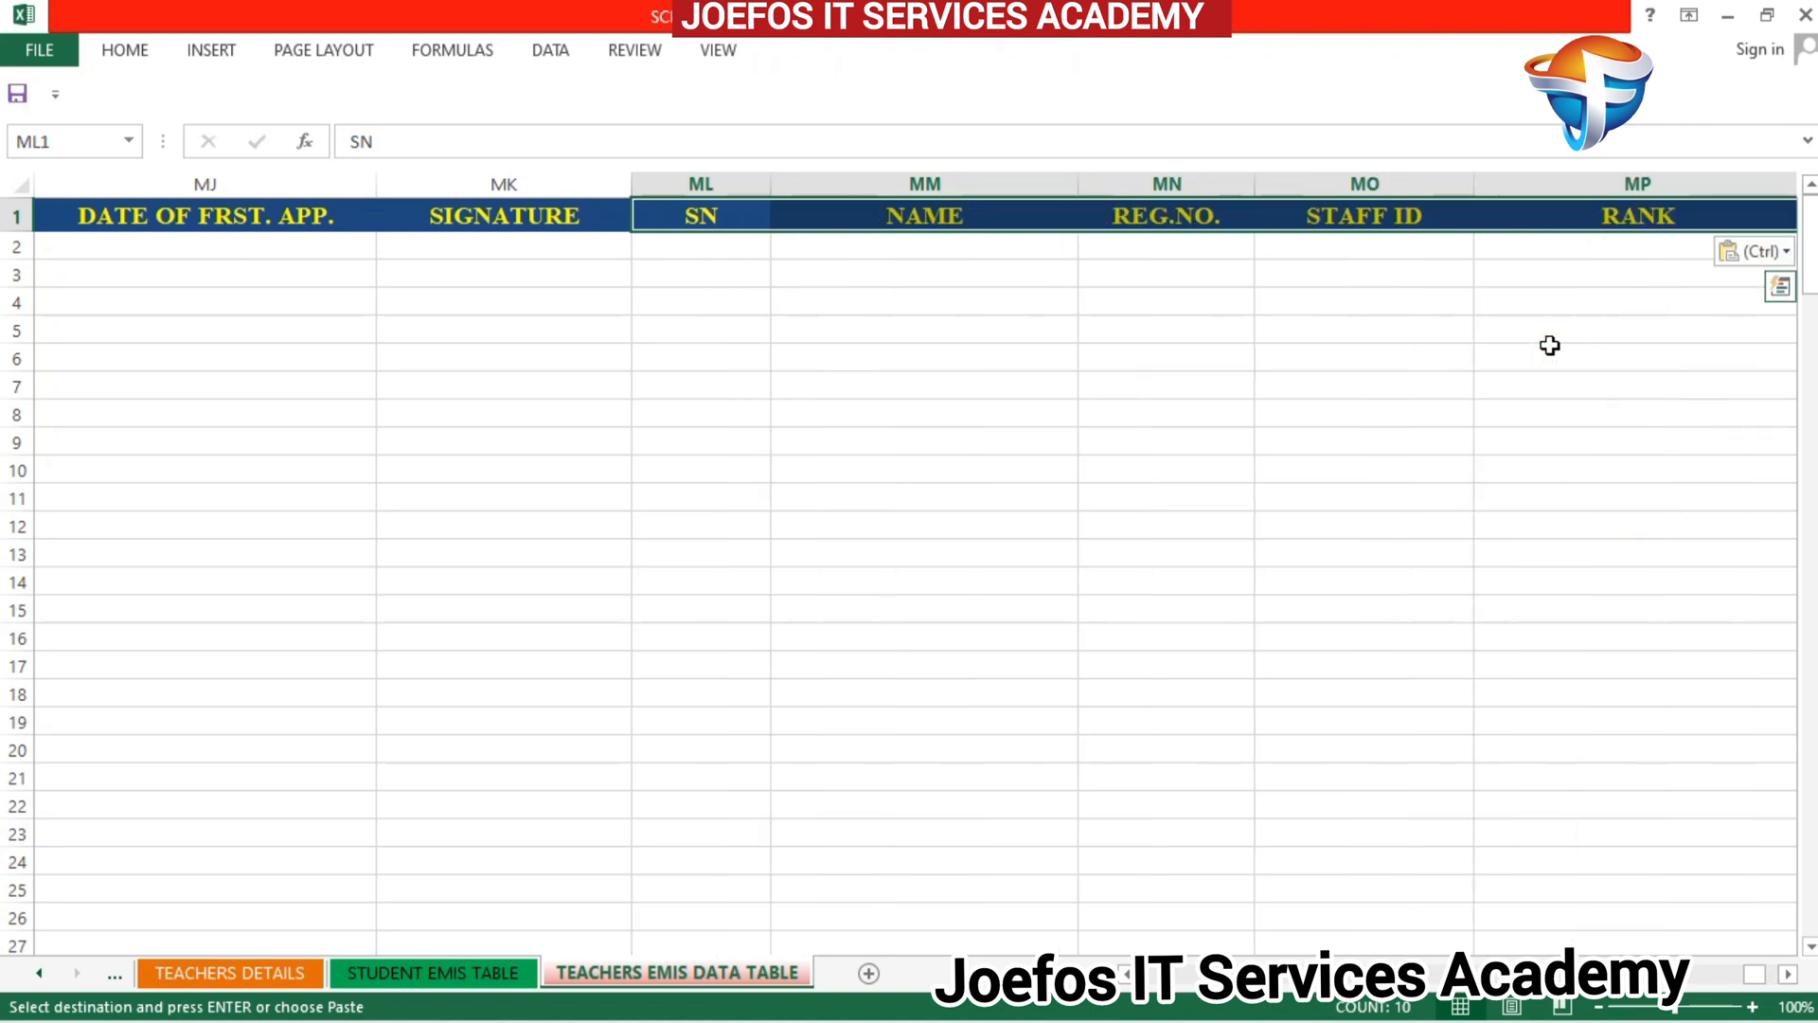
Step: Paste the copied header row starting at cell MV1, directly after column MU, and keep the source column widths
left_click(1788, 975)
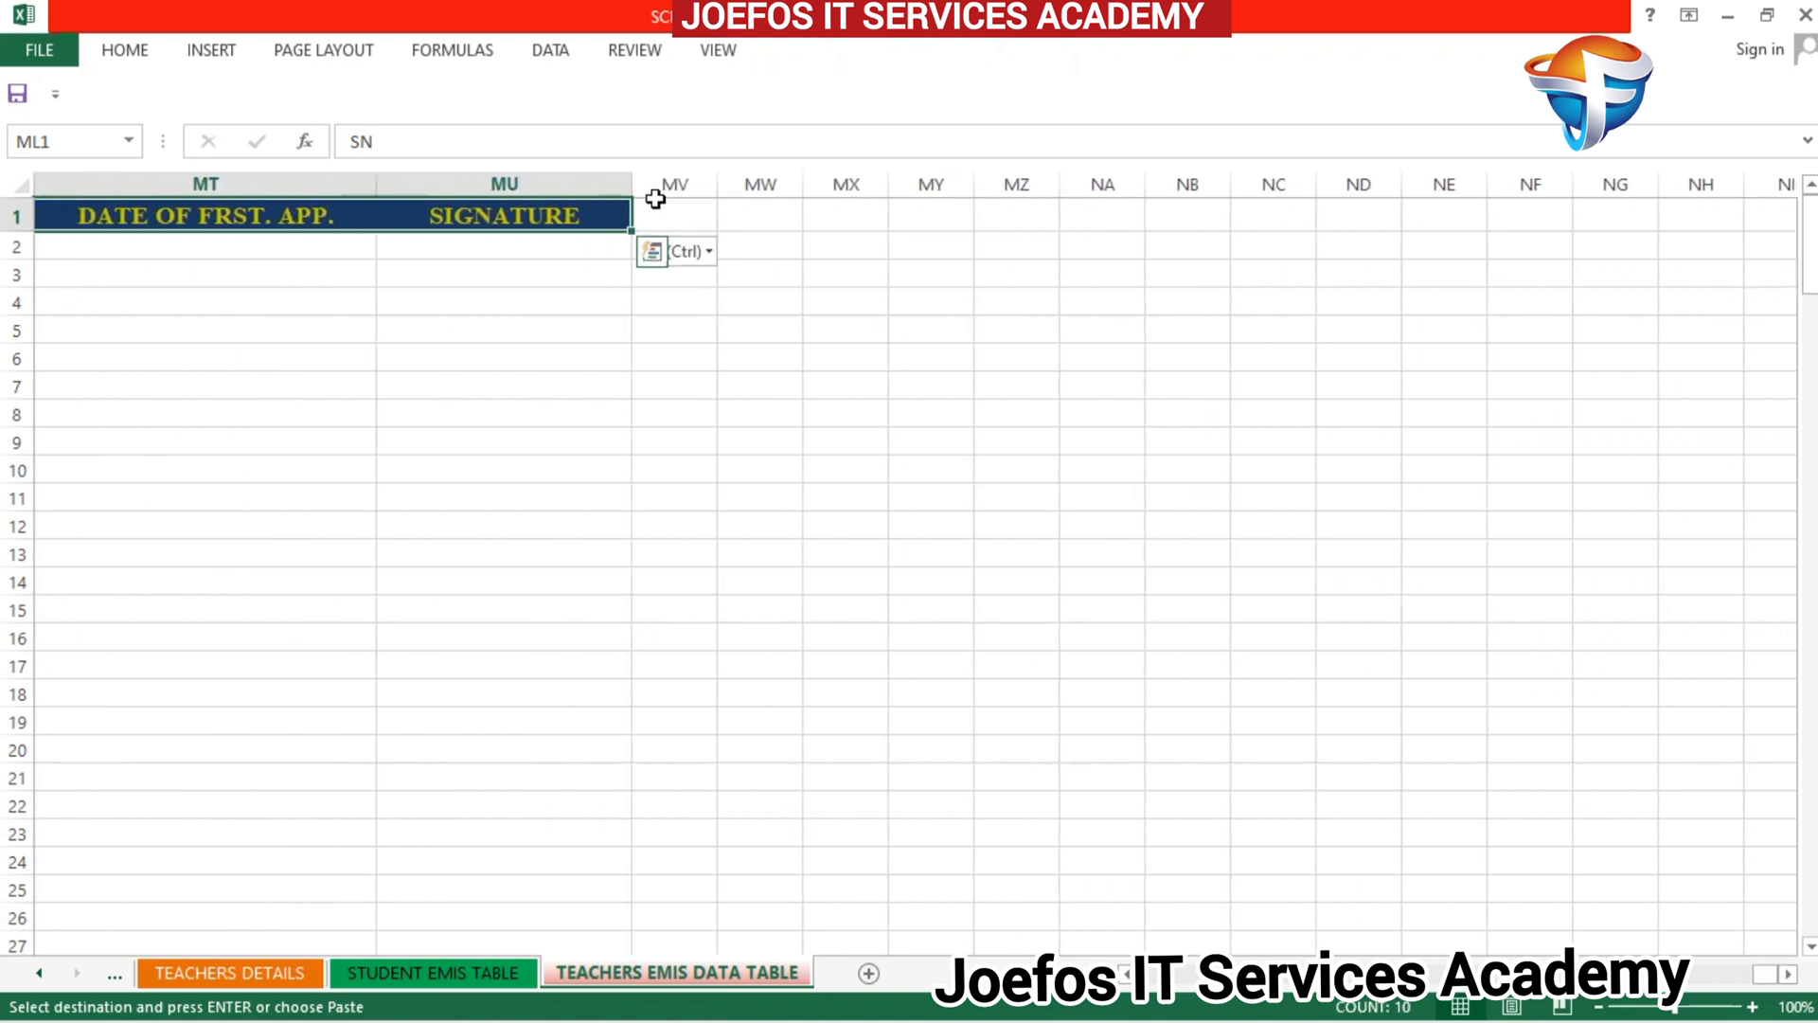
left_click(655, 208)
key("ctrl+v")
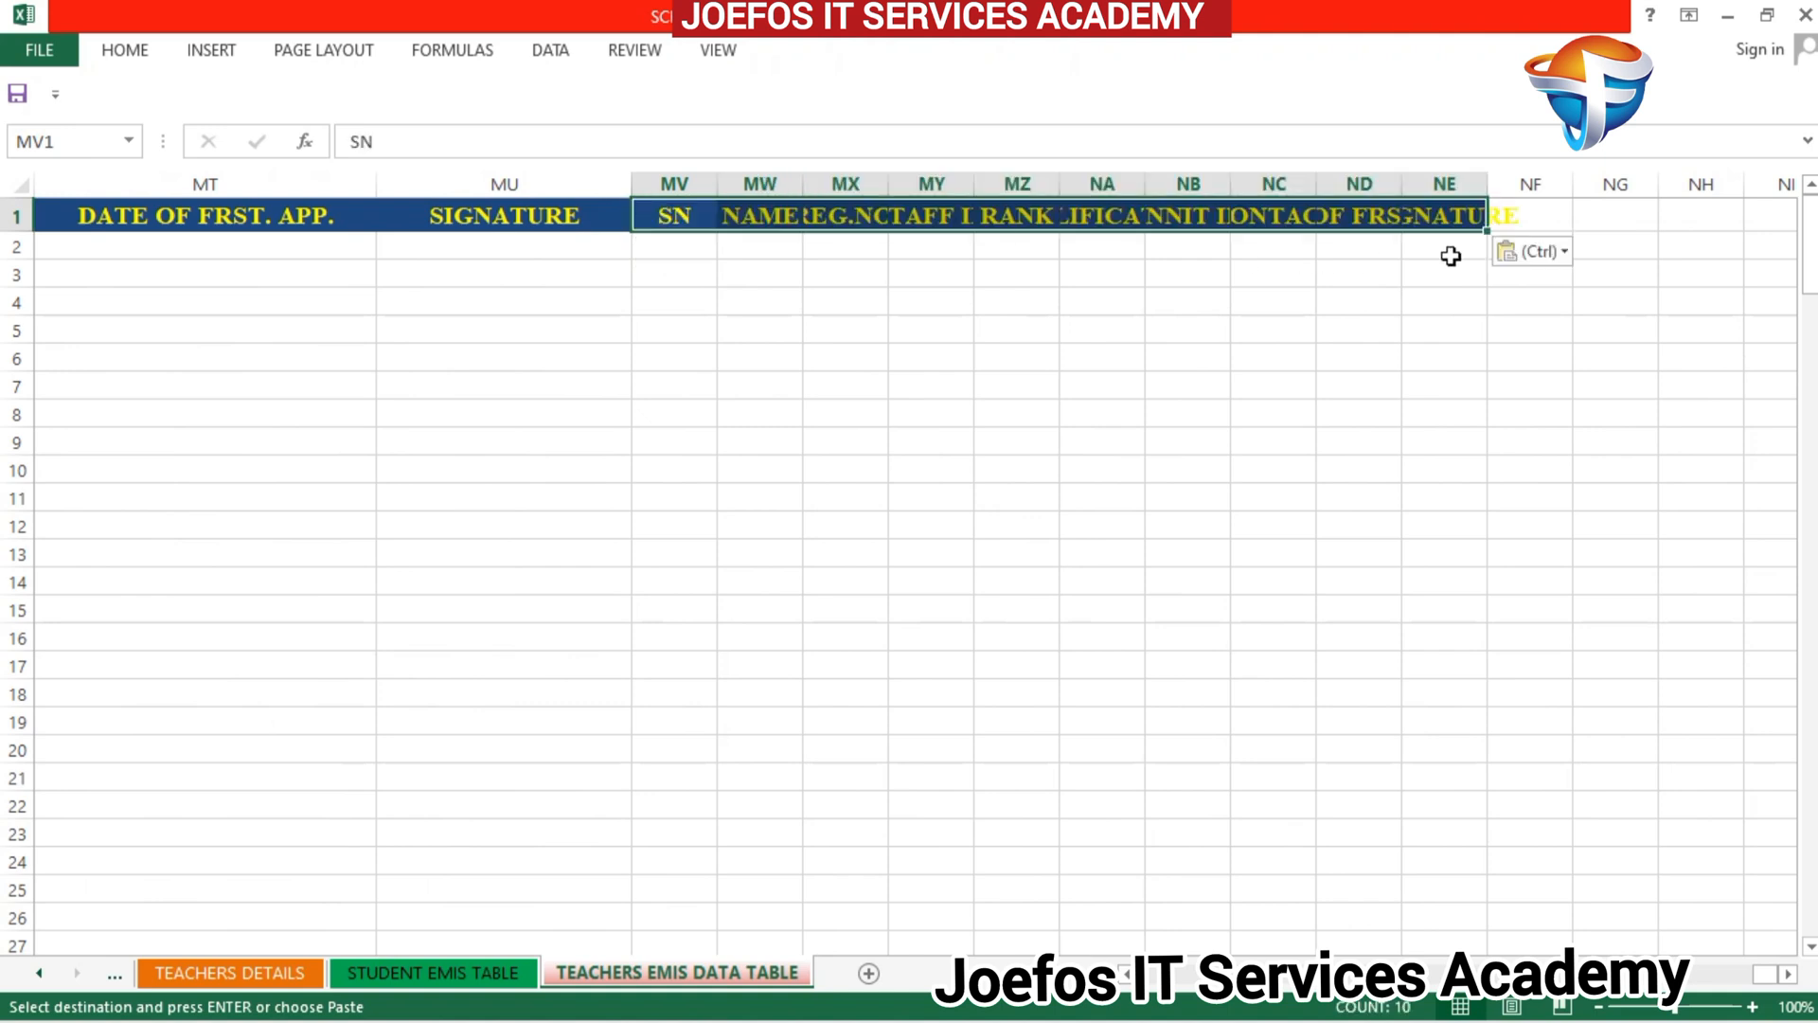
left_click(1561, 254)
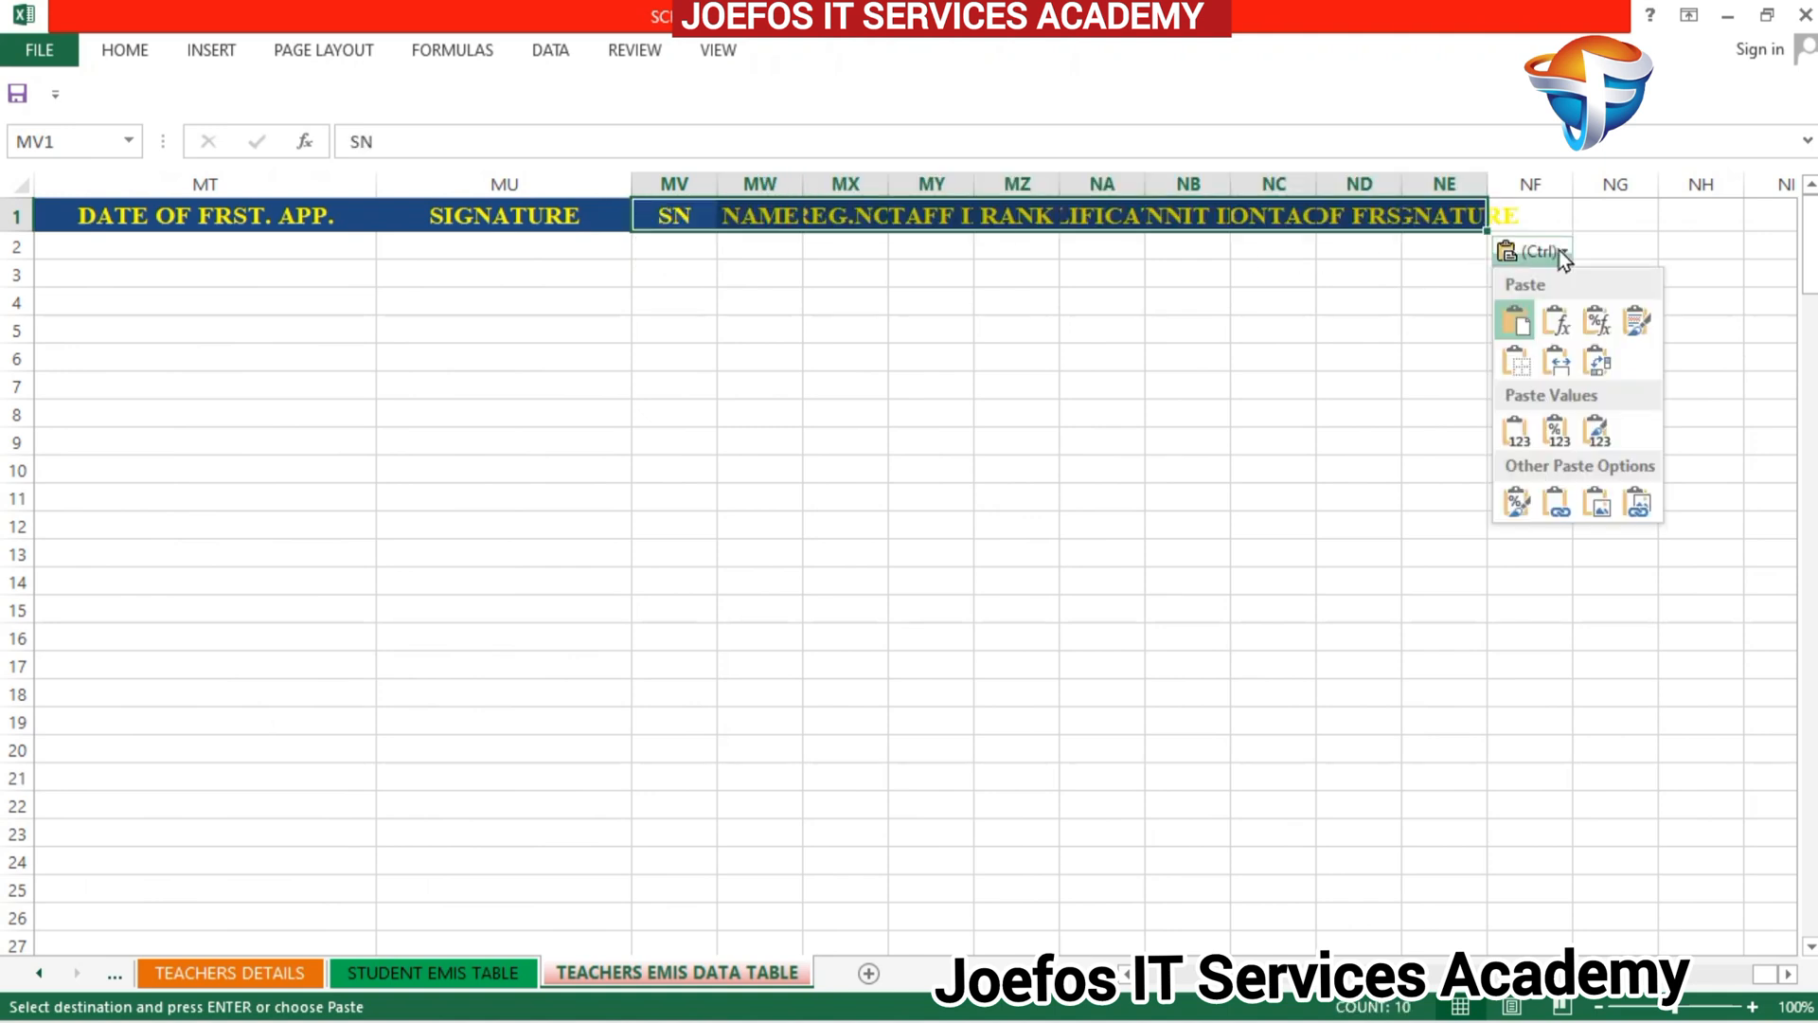
left_click(1563, 256)
left_click(1563, 255)
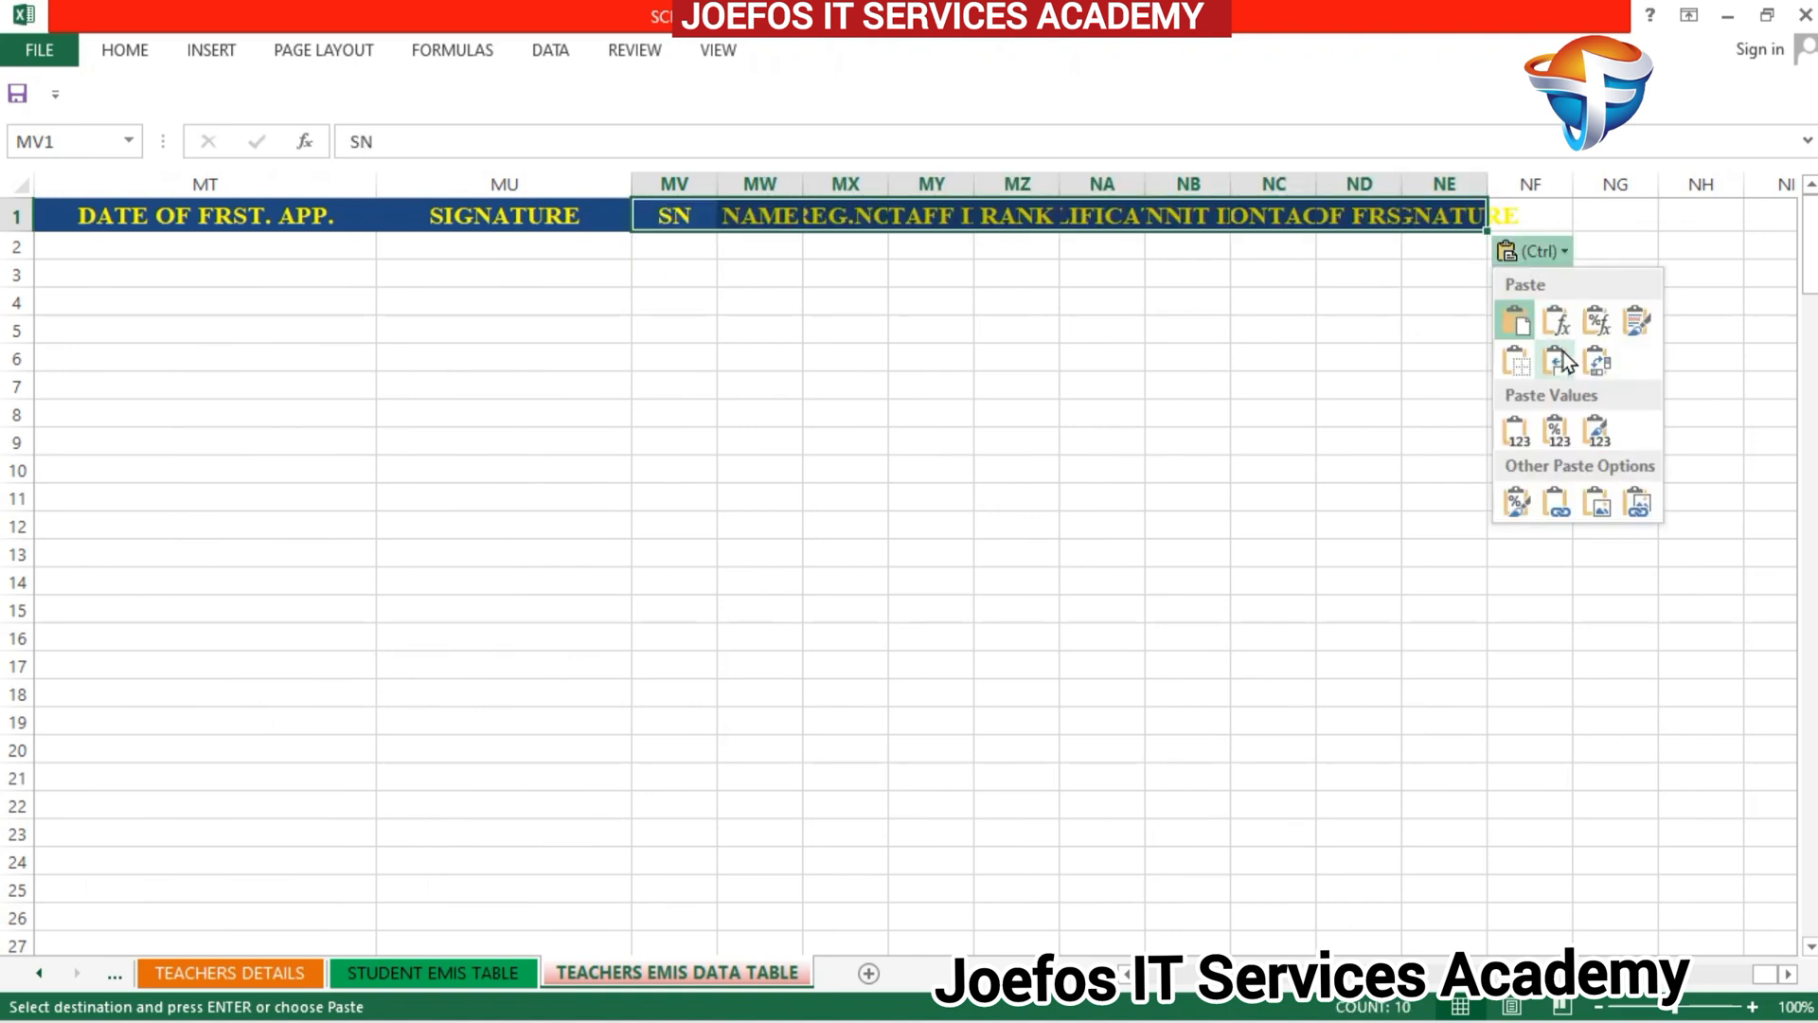
left_click(1556, 361)
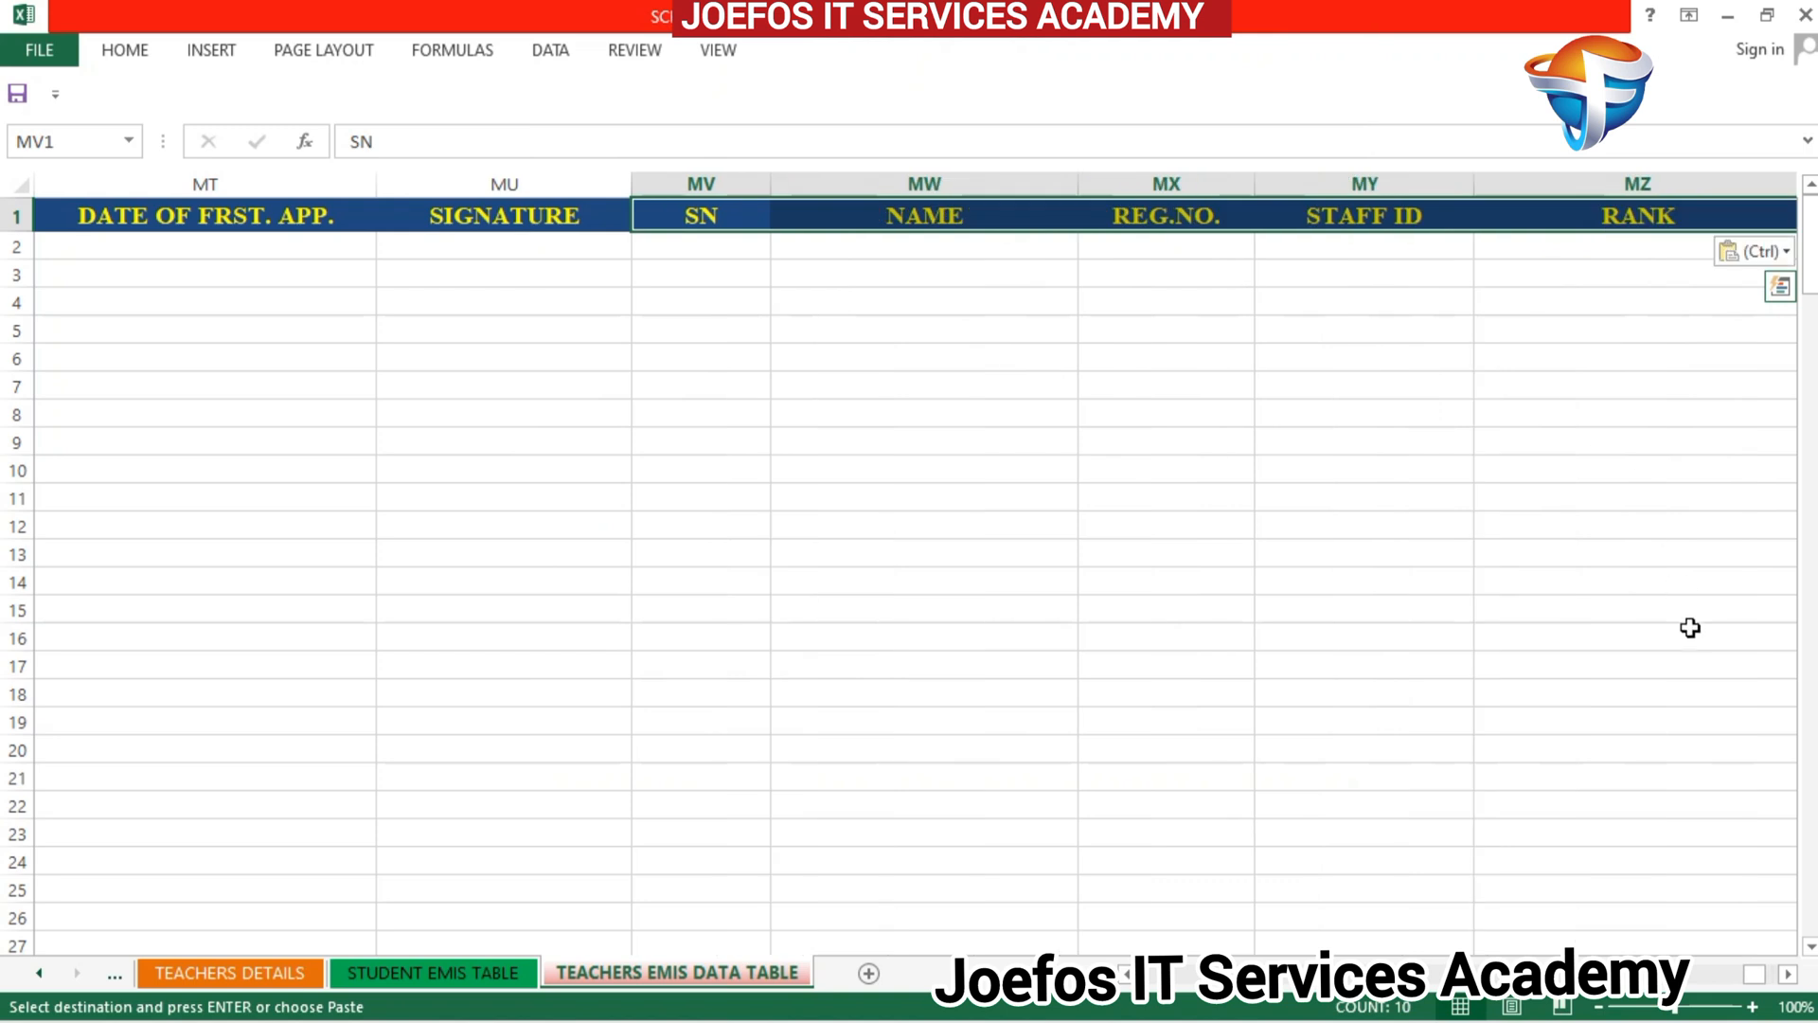
Step: Paste the copied header row starting at cell NF1, directly after column NE, and keep the source column widths
left_click(1785, 975)
left_click(1785, 976)
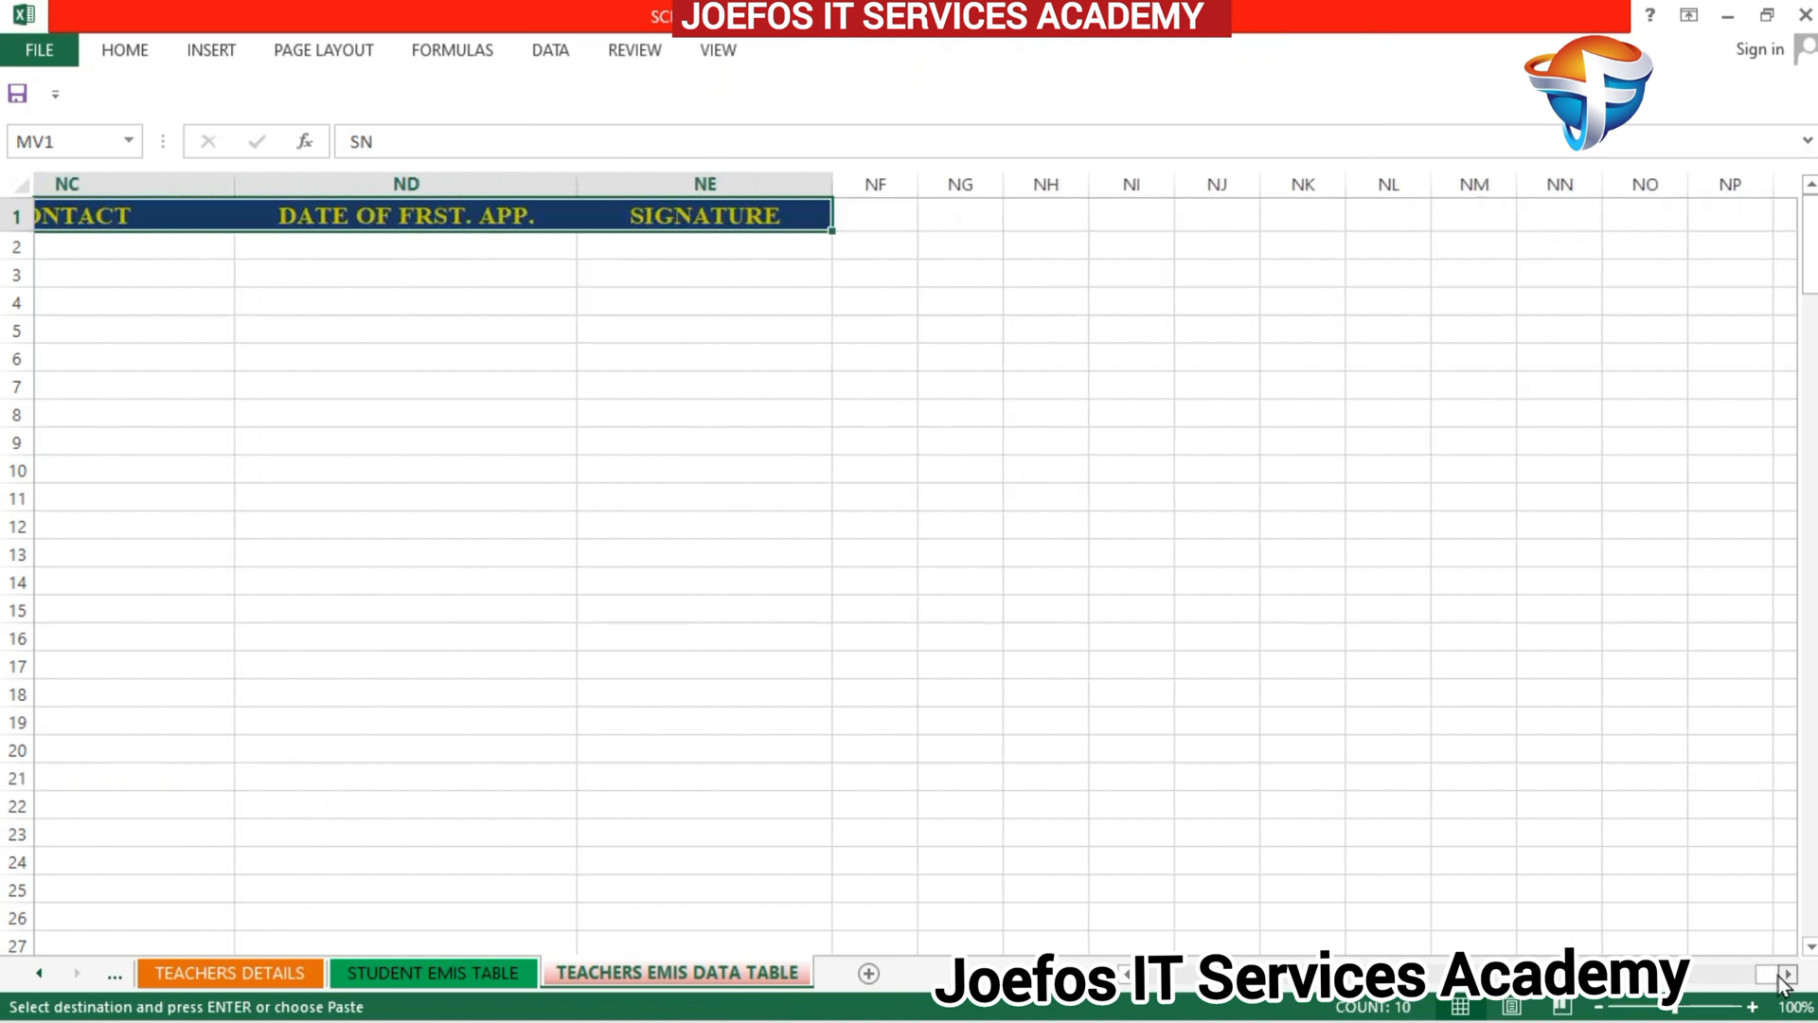
left_click(320, 209)
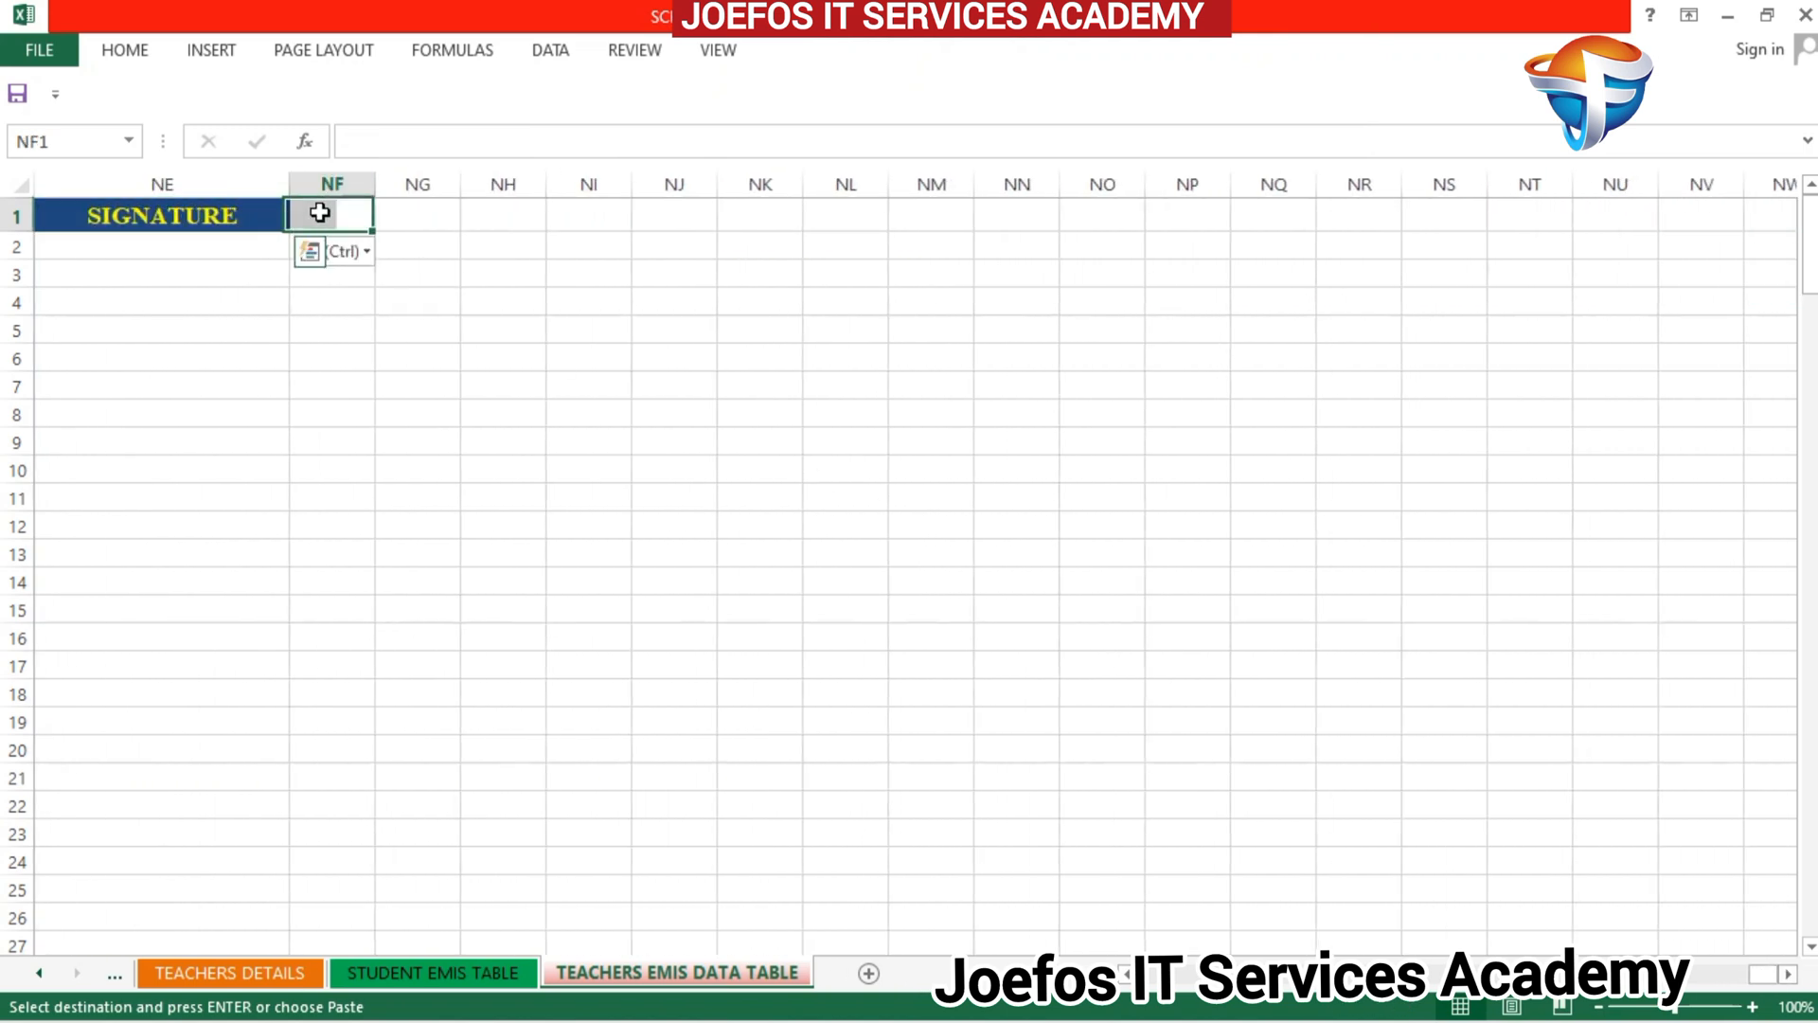
key("ctrl+v")
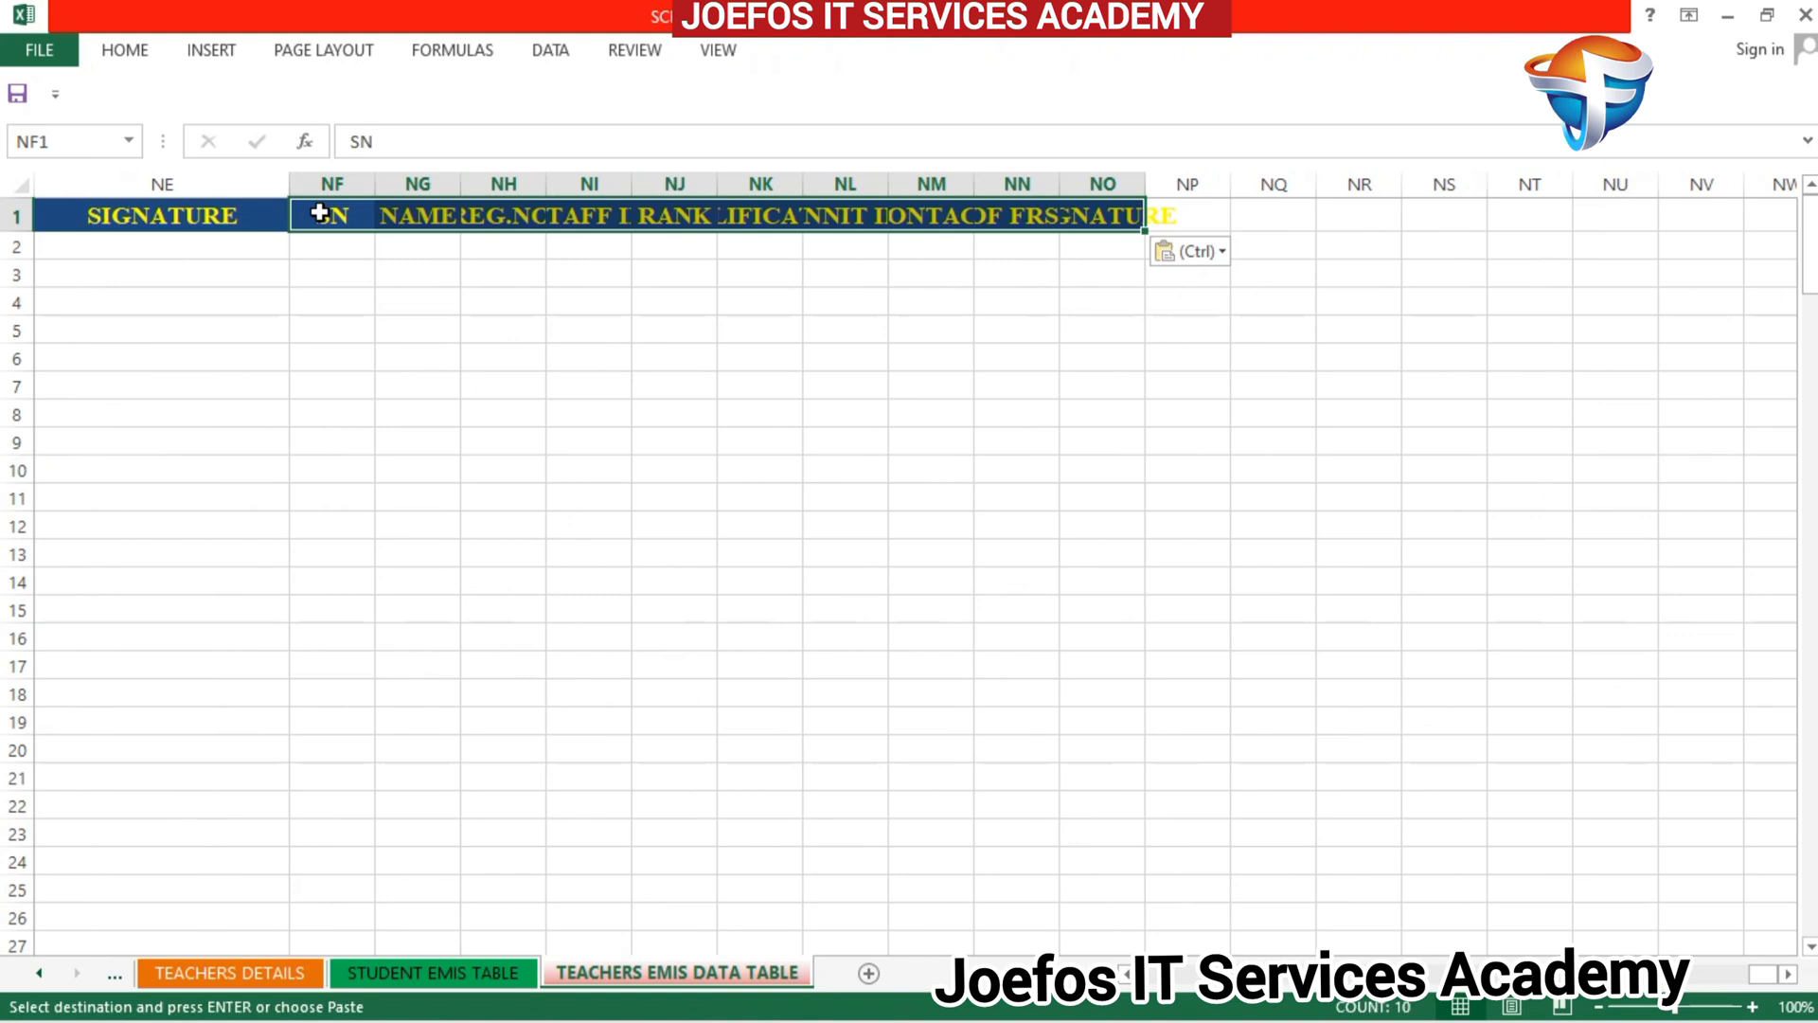
left_click(1218, 250)
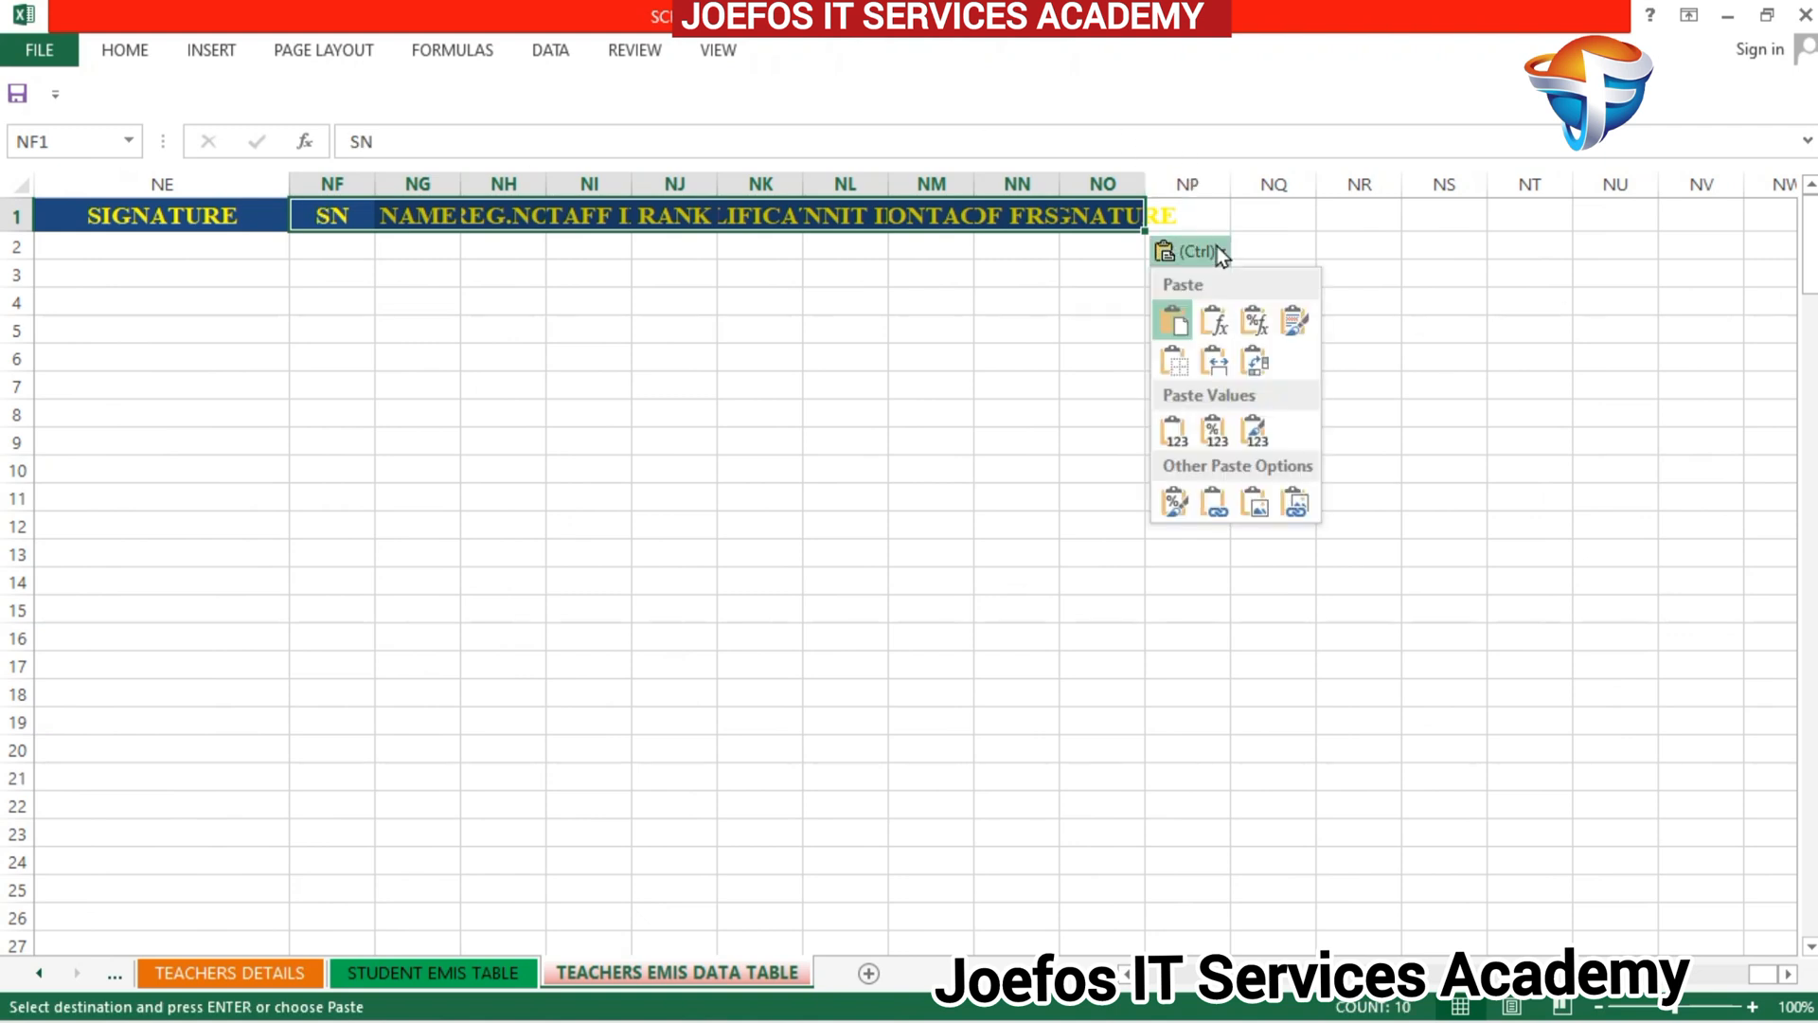
left_click(1216, 358)
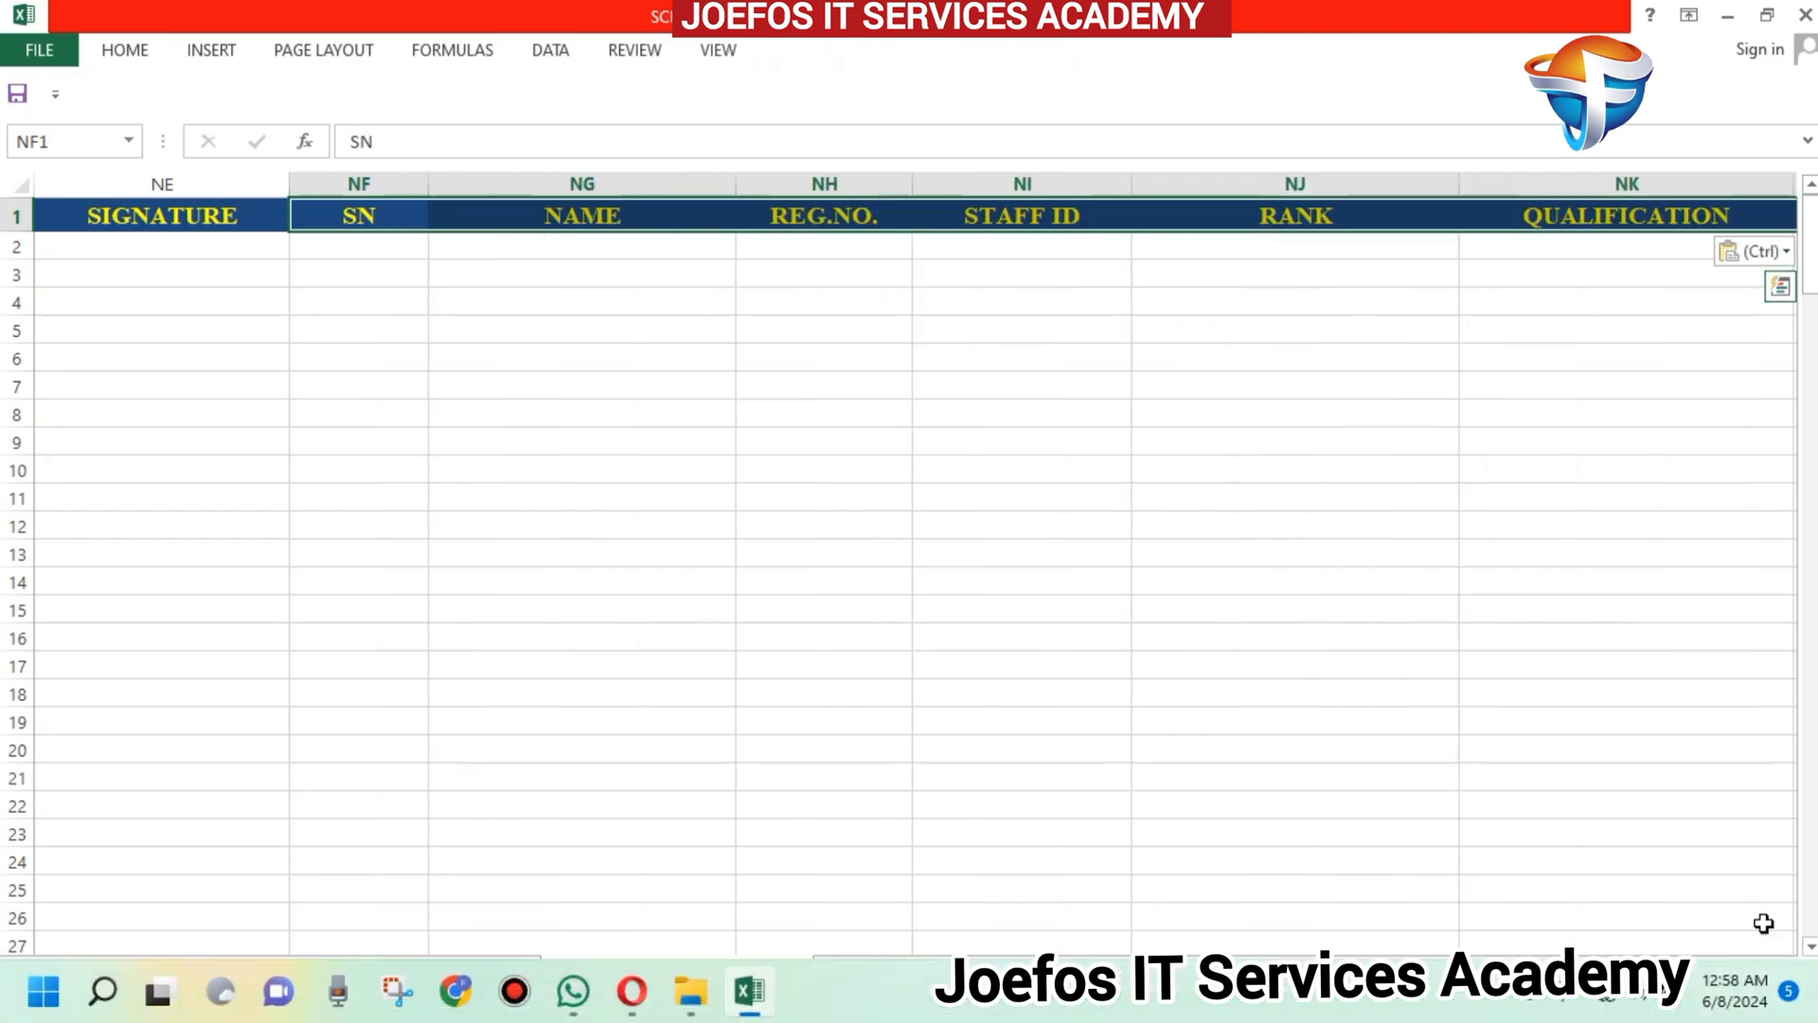
Step: End copy mode for the header row that starts at T1 and select the empty cell NF11
left_click_drag(1757, 975, 1080, 952)
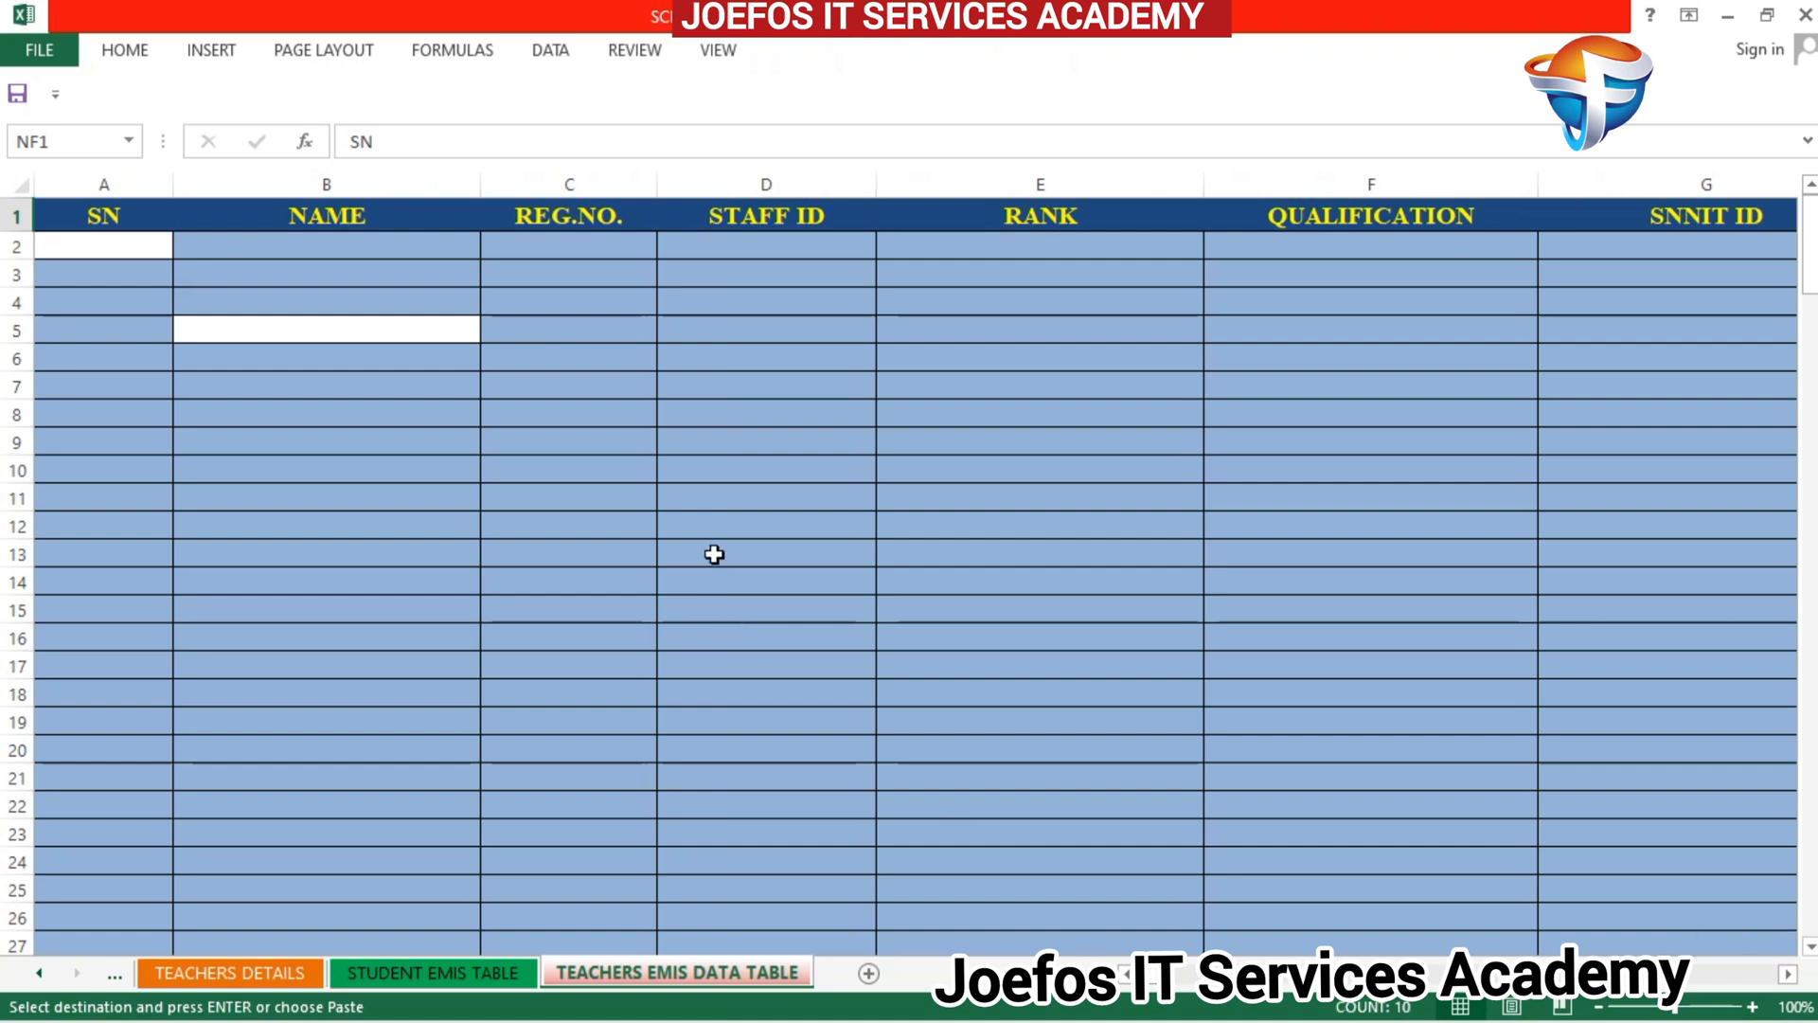
left_click_drag(1788, 976, 1788, 976)
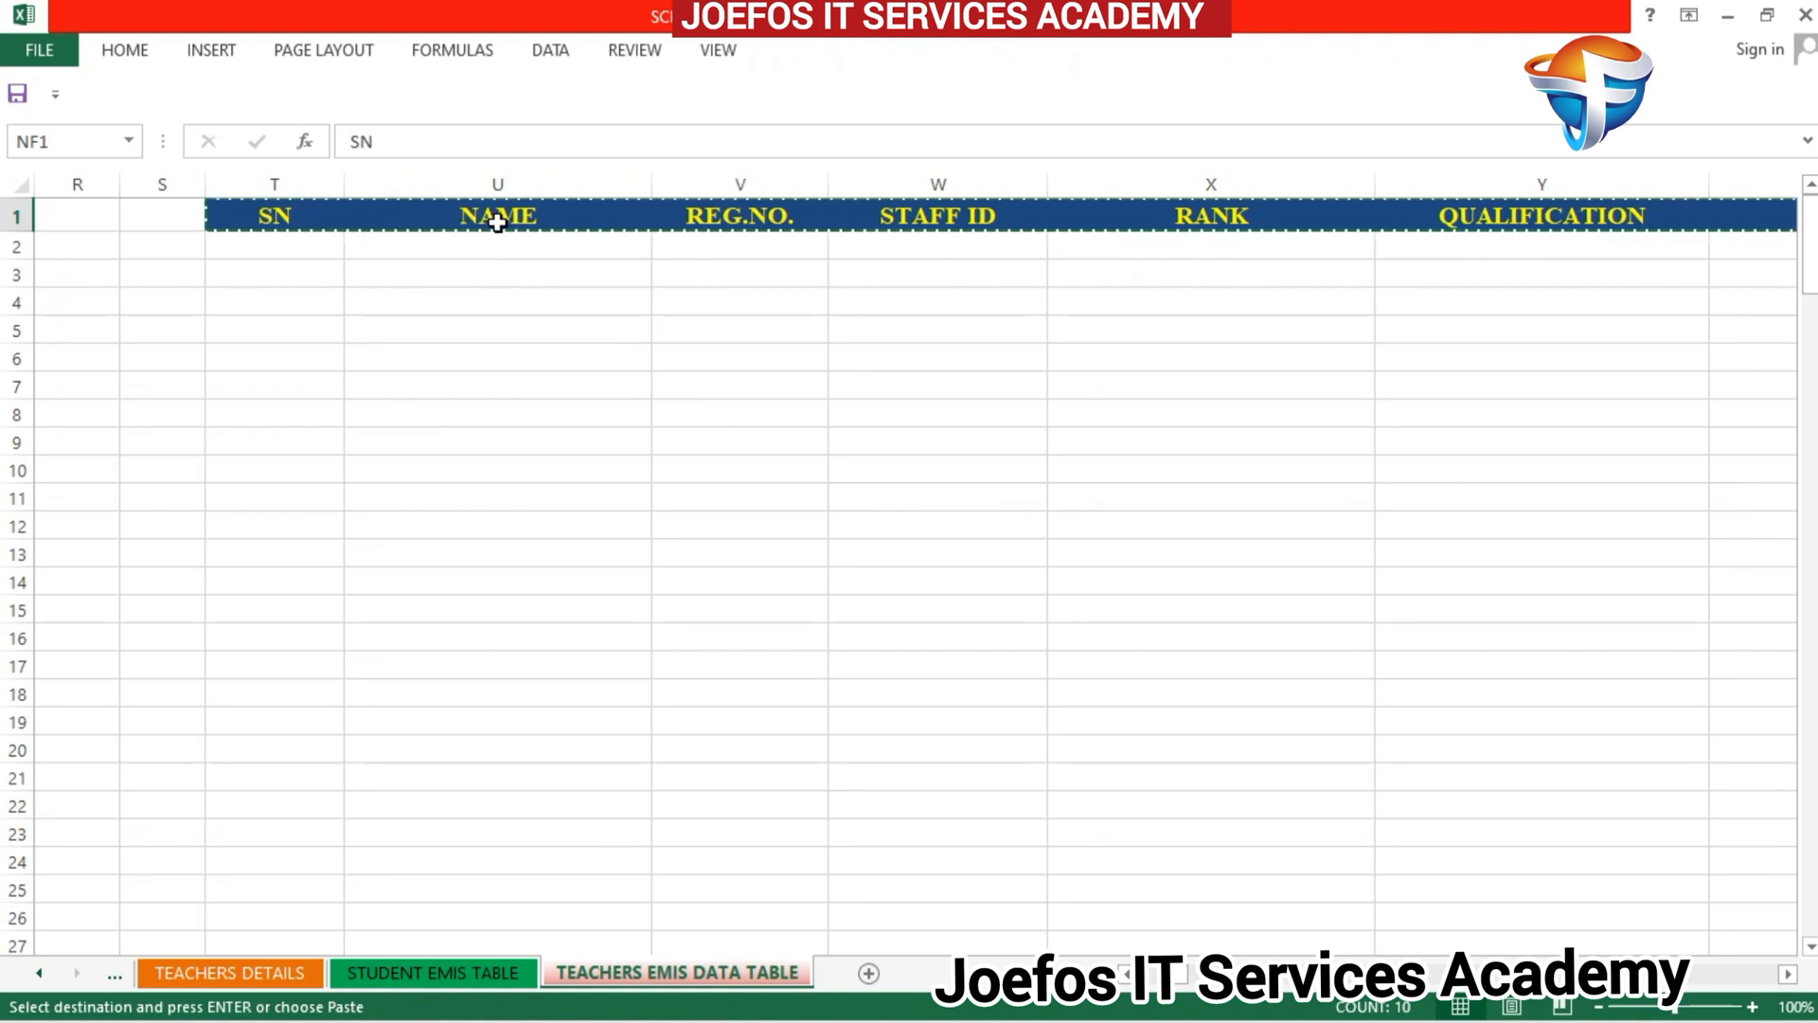
key("Return")
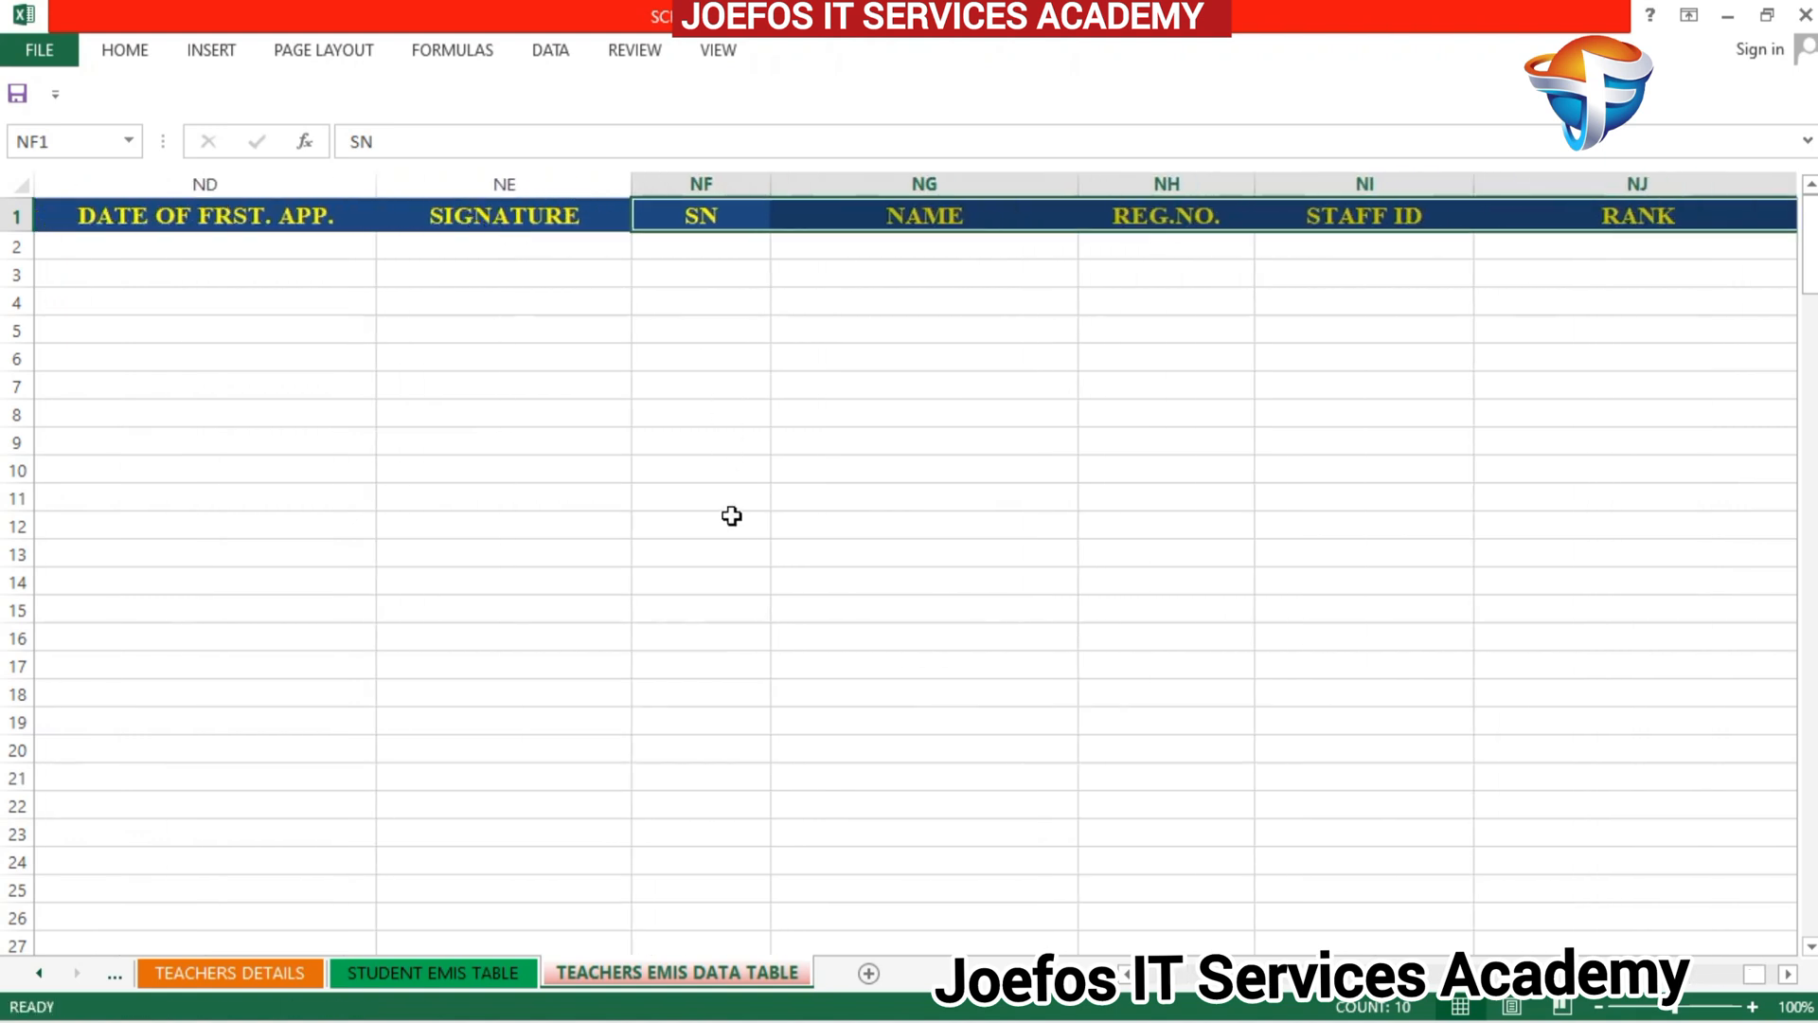
left_click(696, 508)
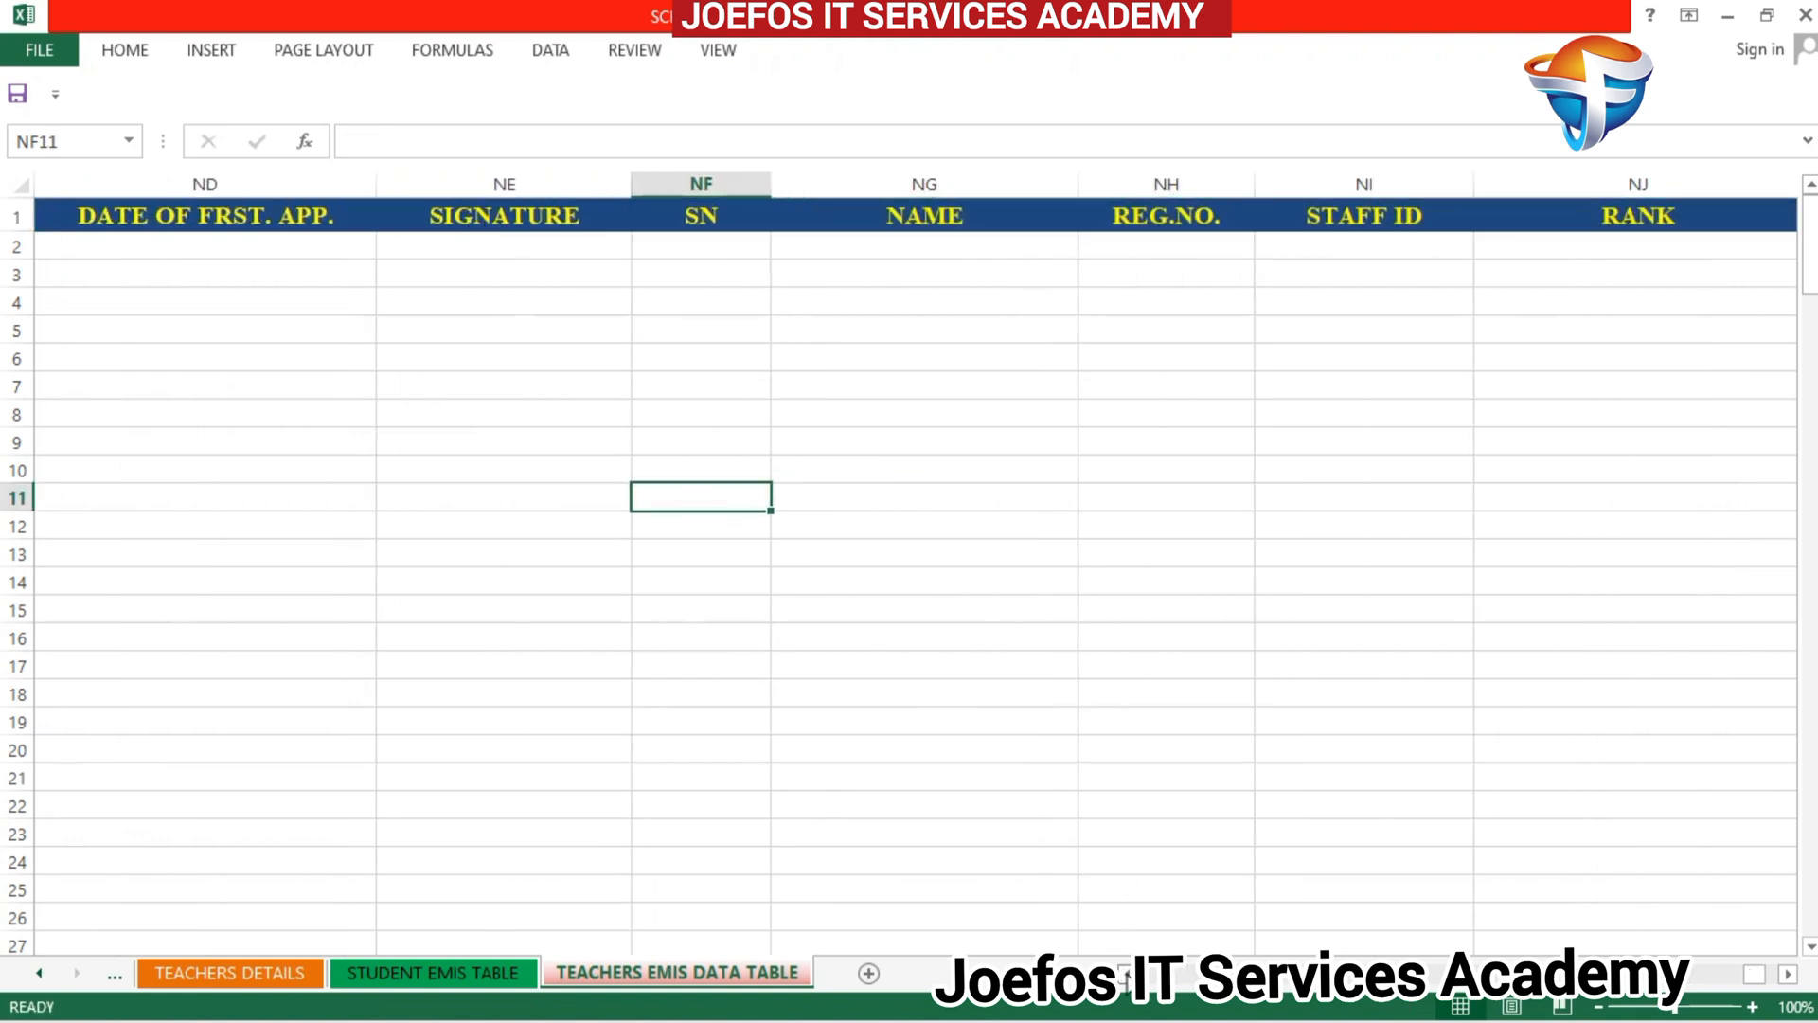
Step: Review the repeated header rows, the teacher table and the MALE, FEMALE and TOTAL summary across the sheet
left_click(1125, 976)
left_click(1126, 974)
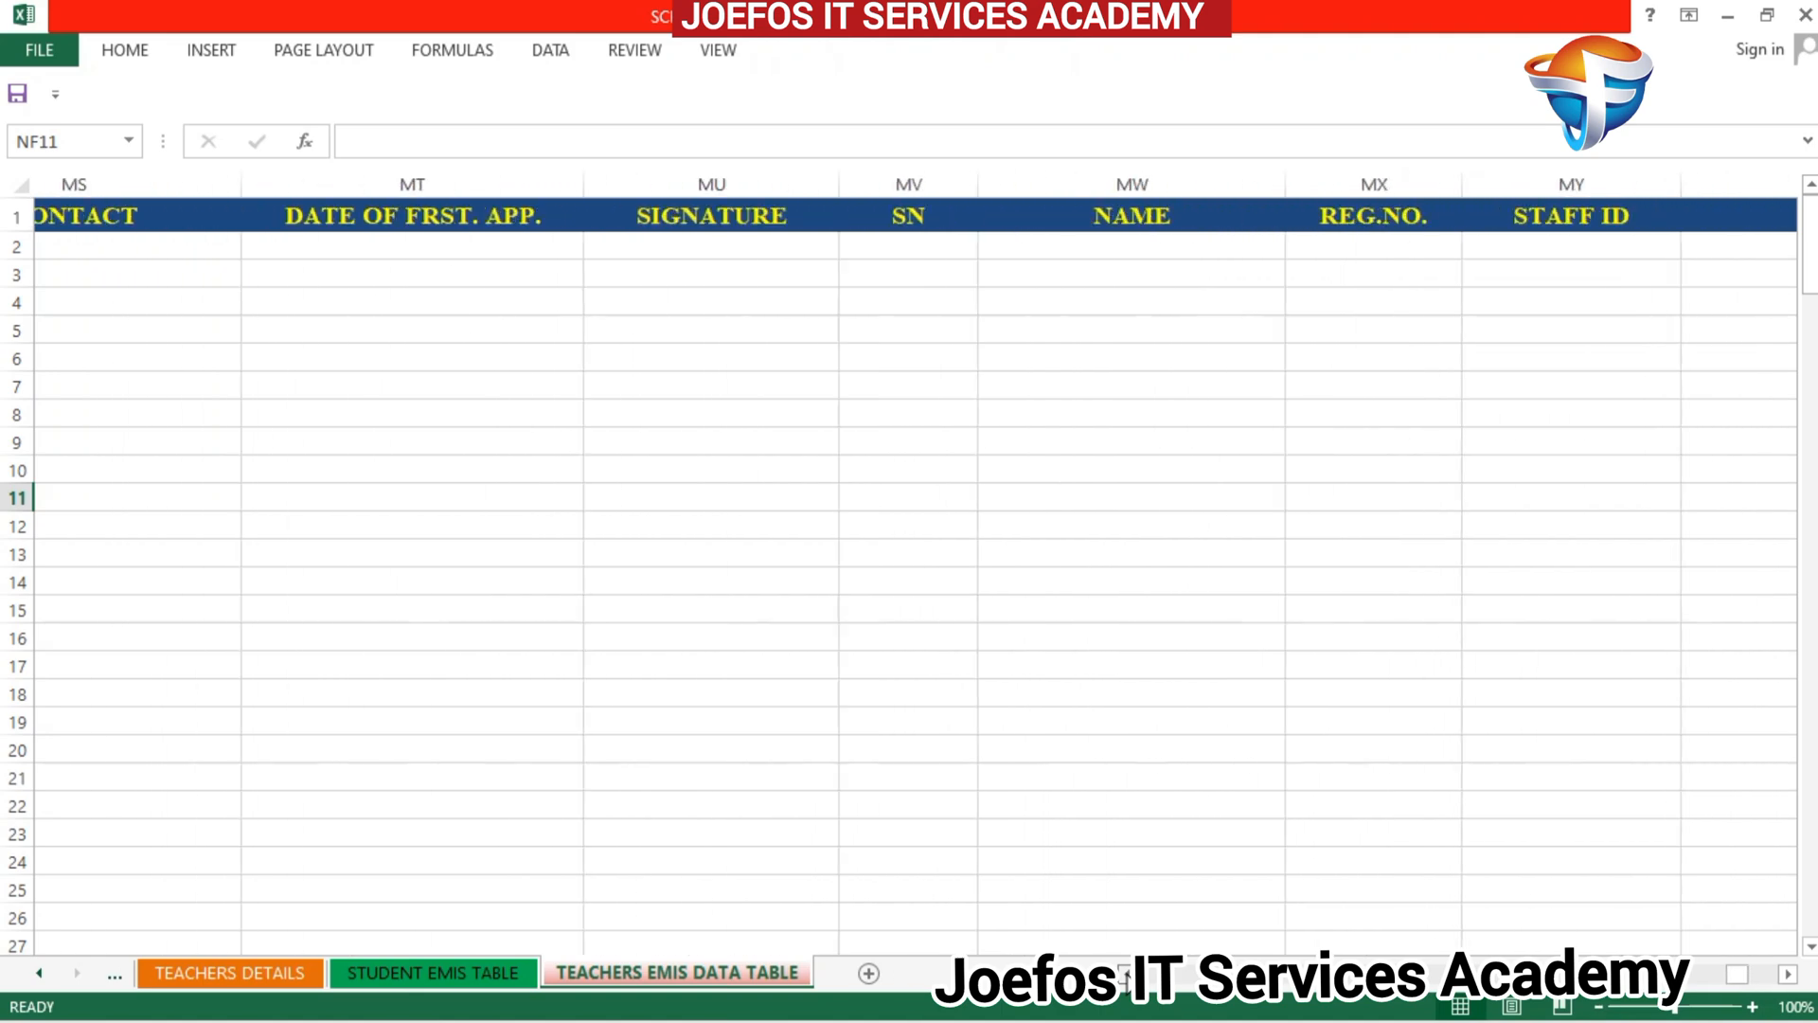
left_click_drag(1126, 975, 1126, 975)
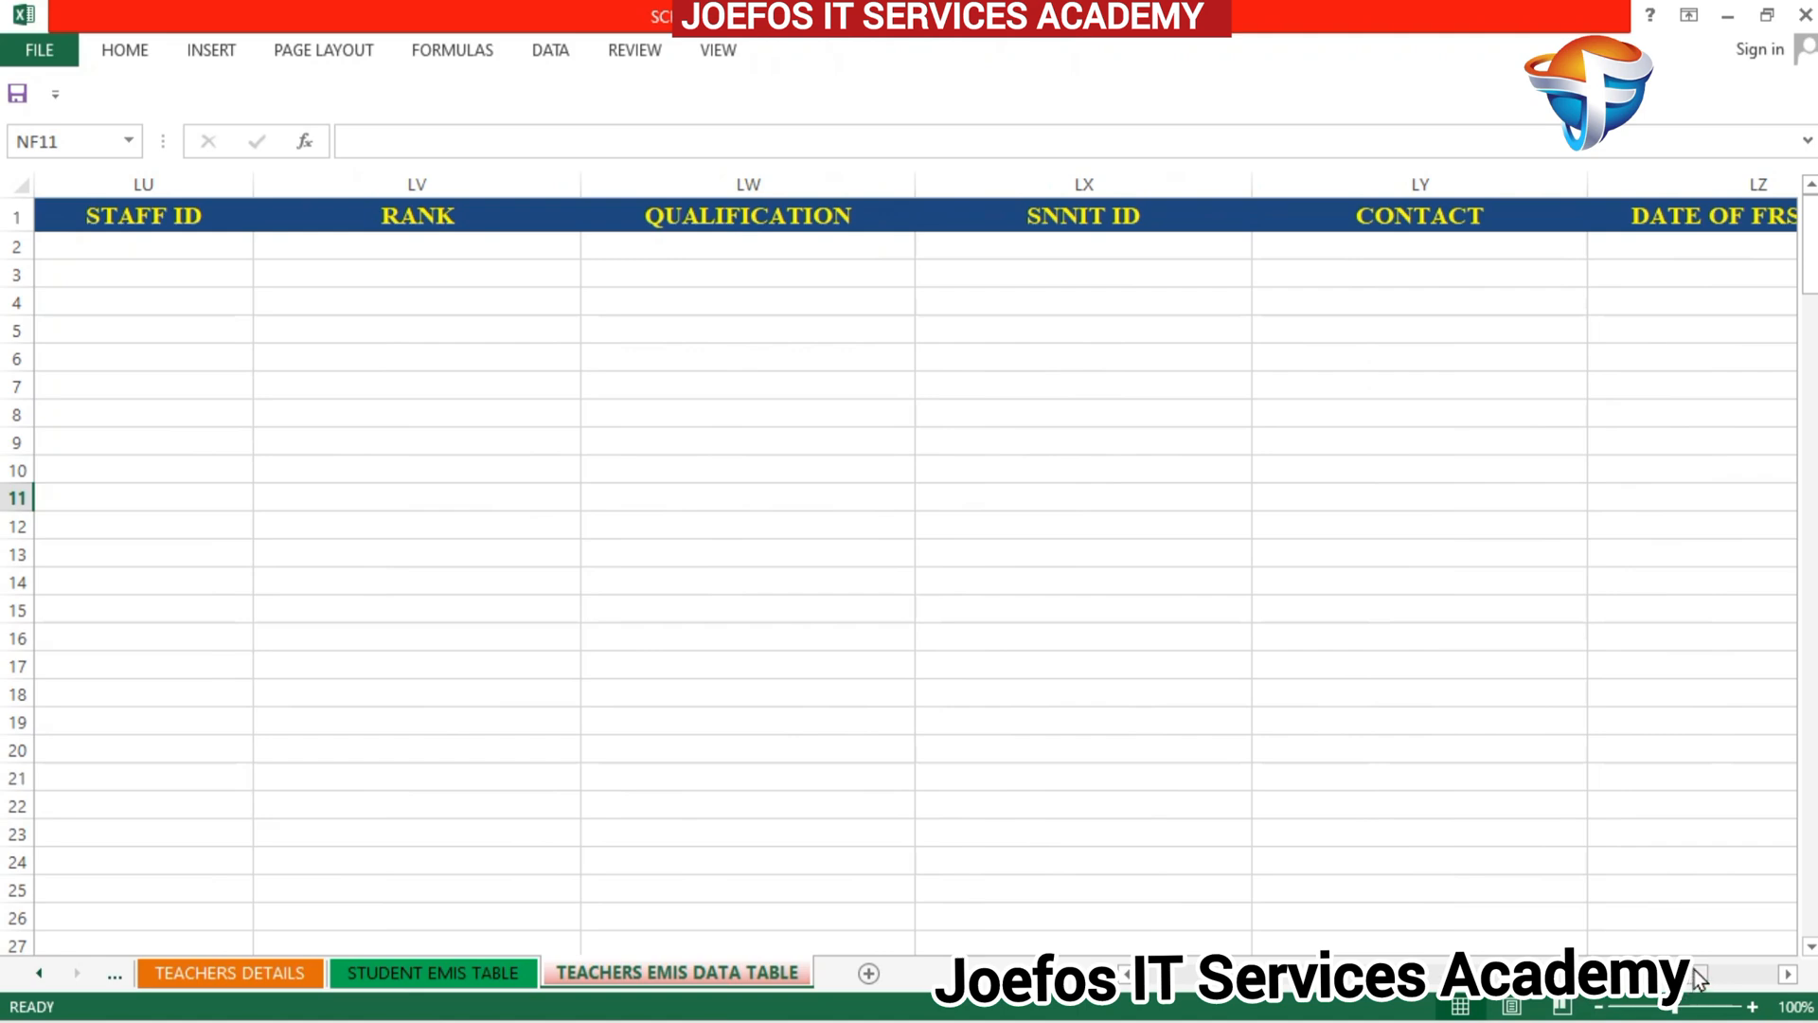
left_click_drag(1321, 941, 1102, 956)
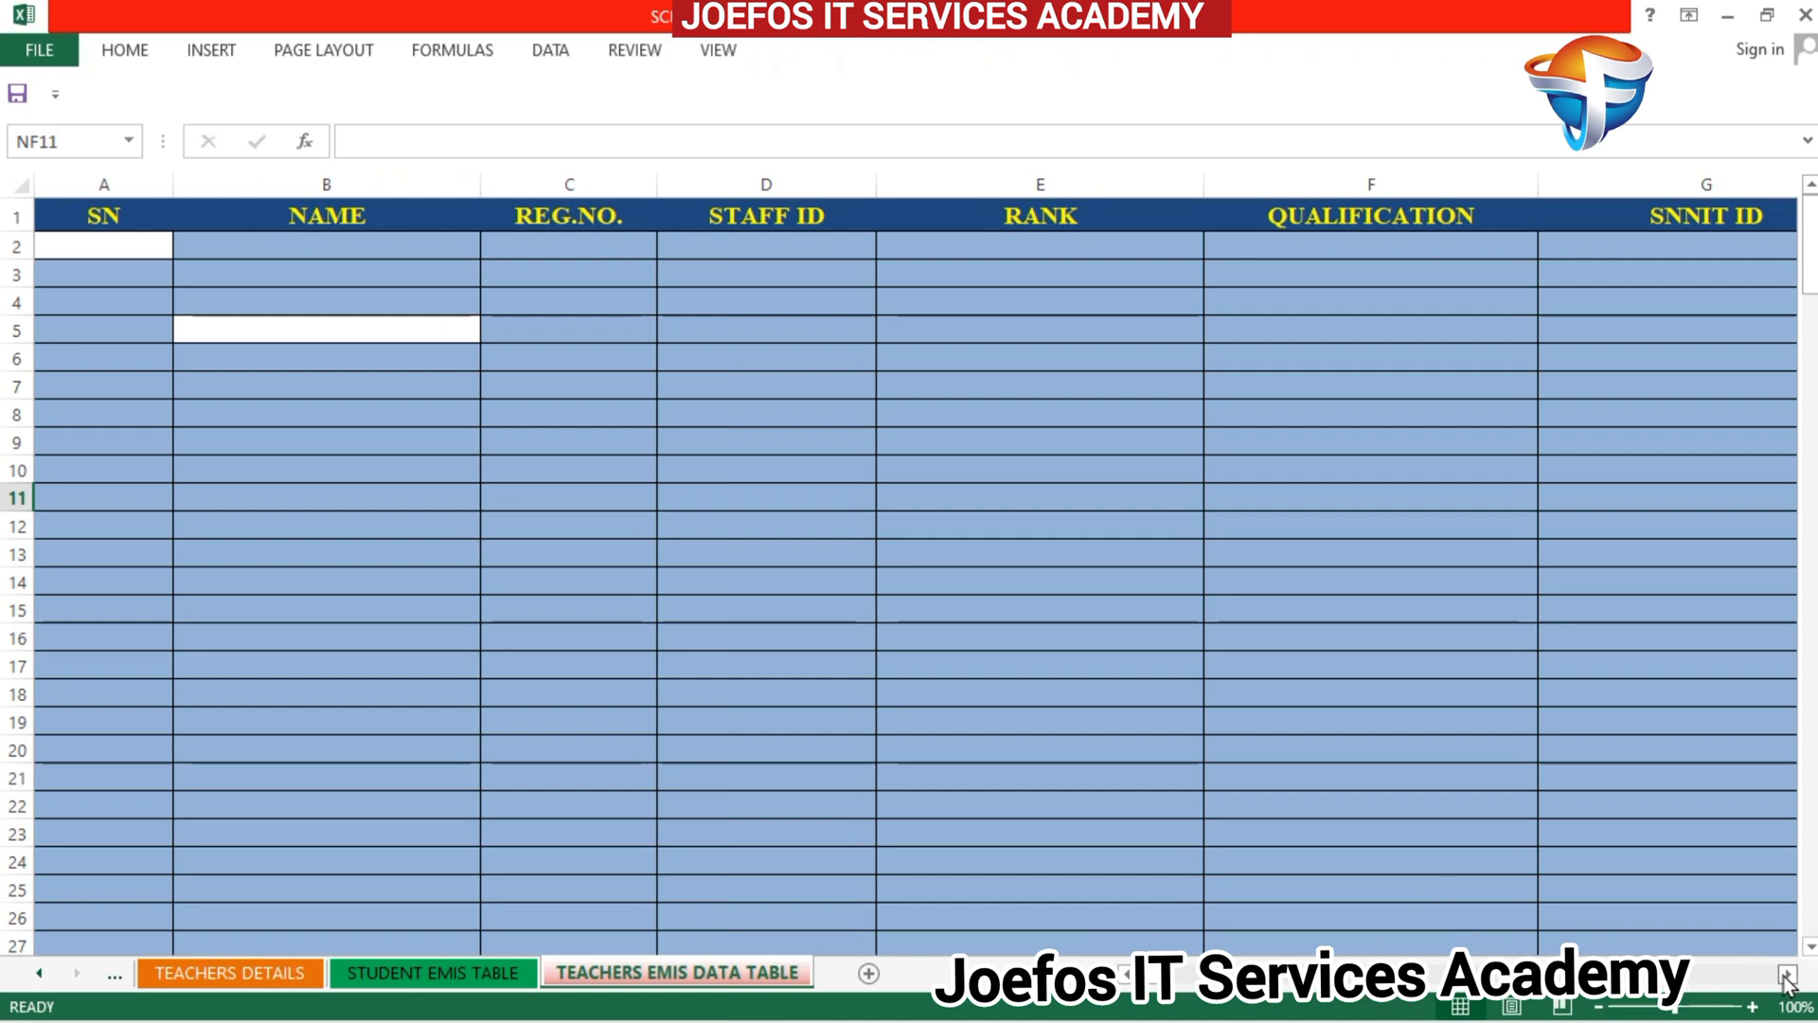
scroll(1786, 983, "right", 8)
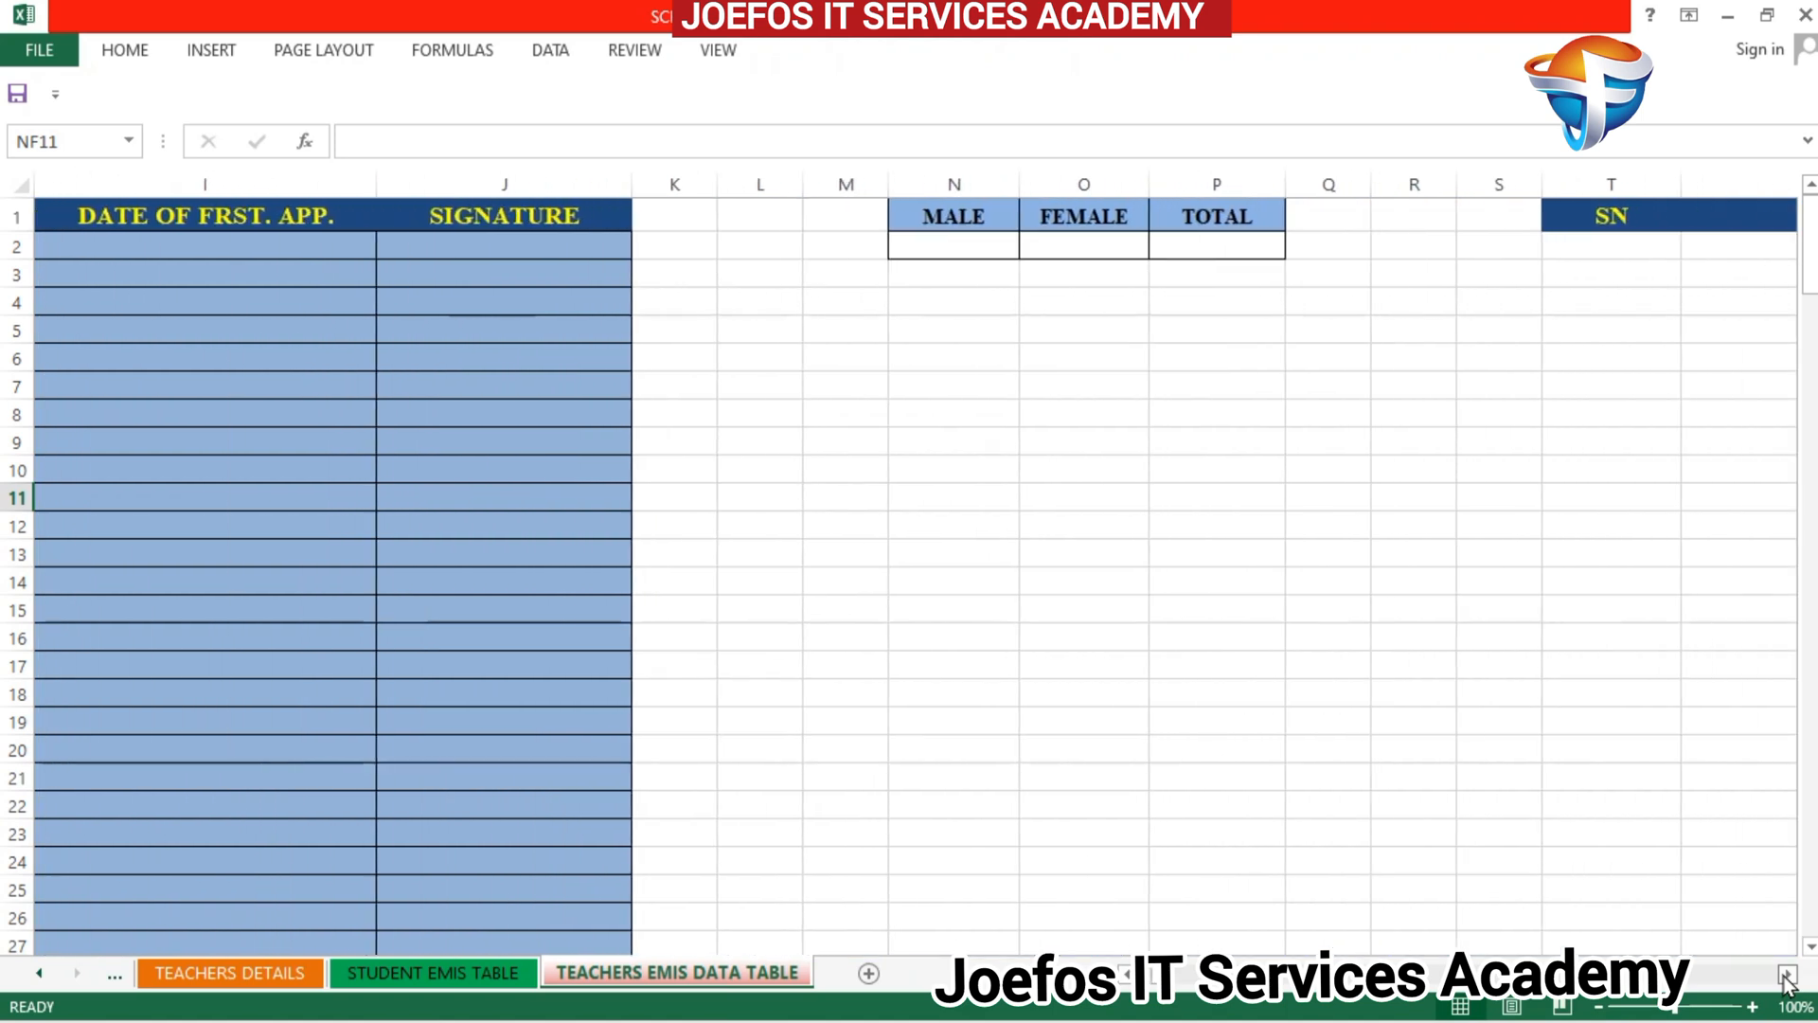
scroll(1786, 983, "right", 7)
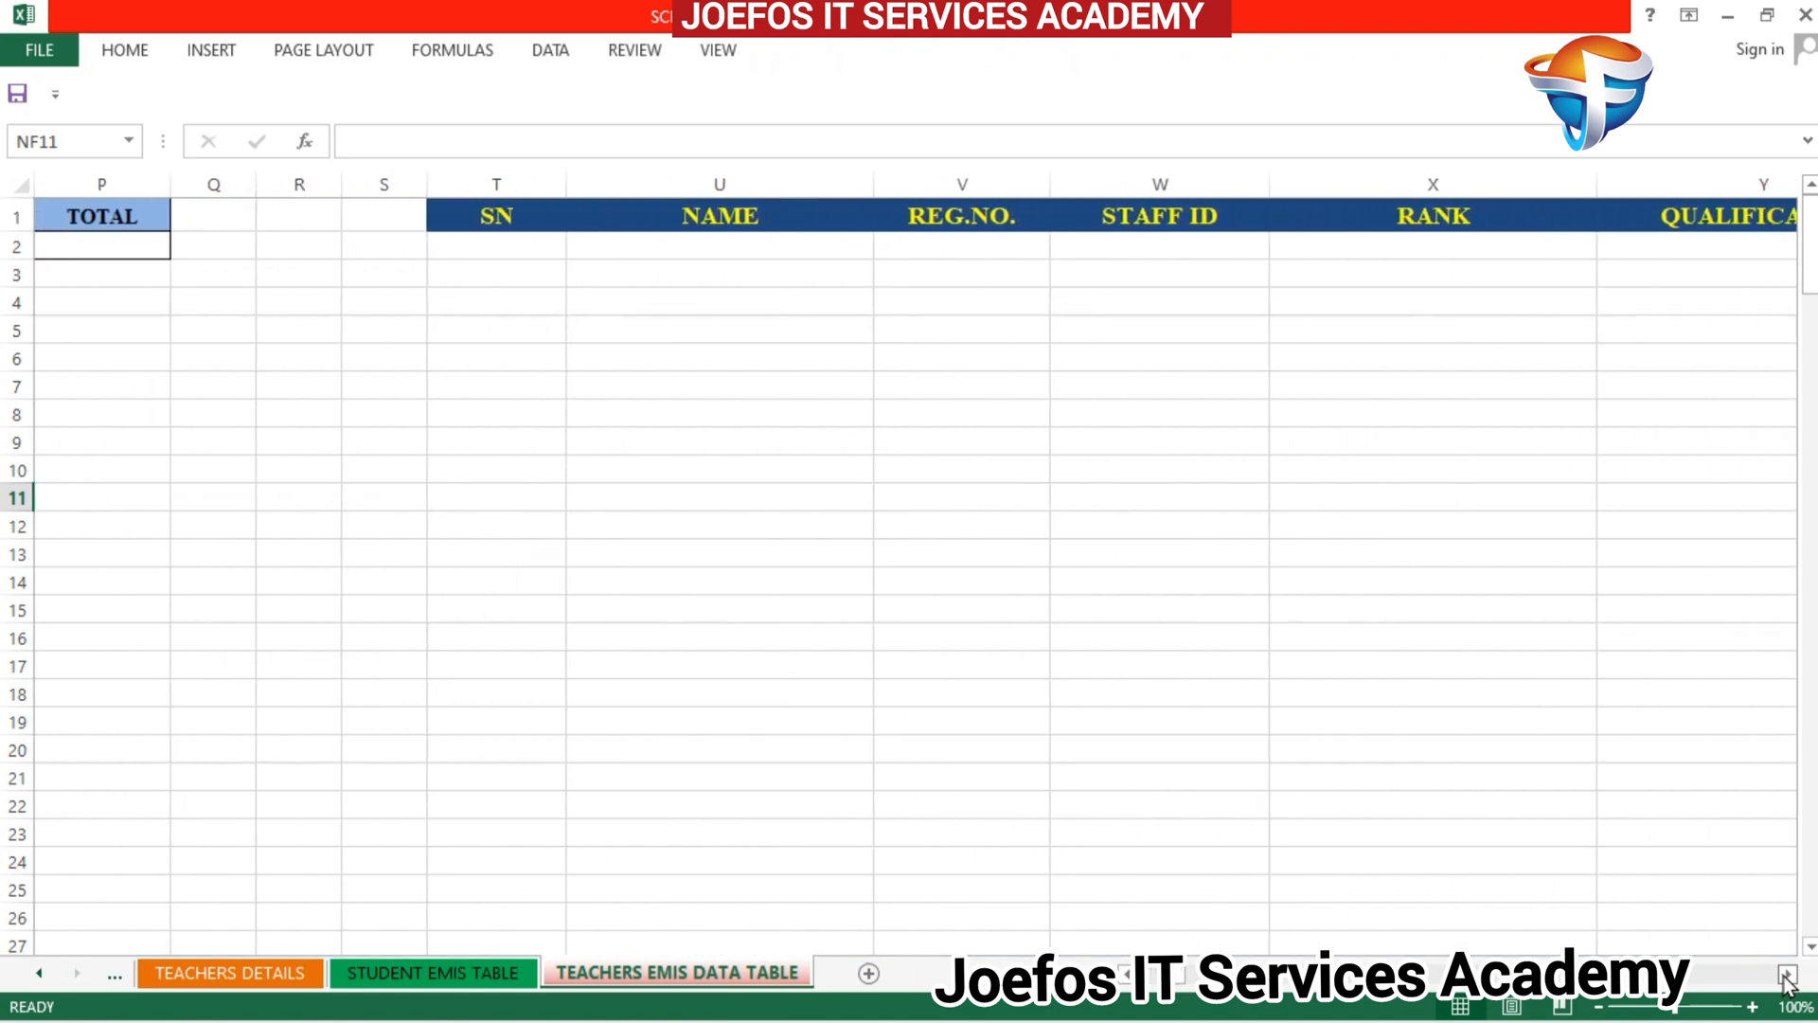